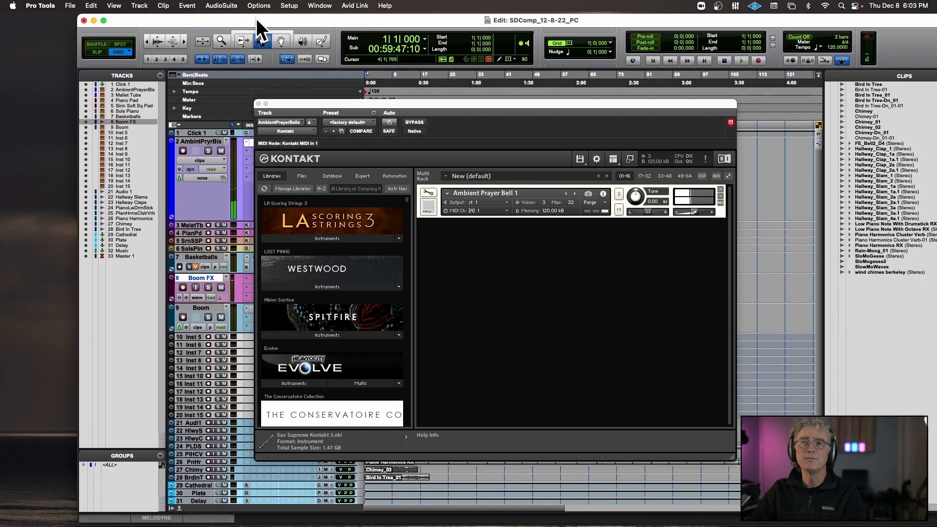
# Reposition the Edit window and the floating Ambient Prayer Bells Kontakt window so the track headers are uncovered.
pyautogui.moveTo(256, 19); pyautogui.dragTo(208, 17)
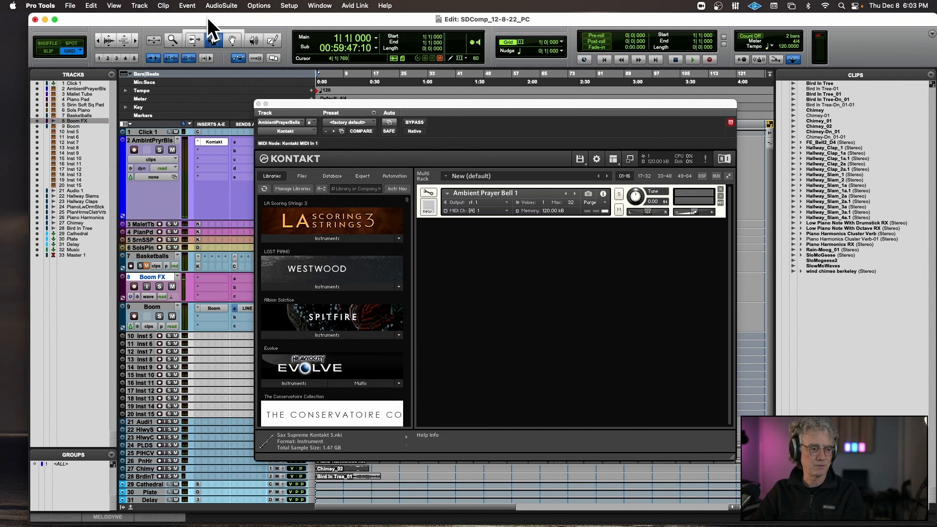
pyautogui.moveTo(366, 104); pyautogui.dragTo(338, 63)
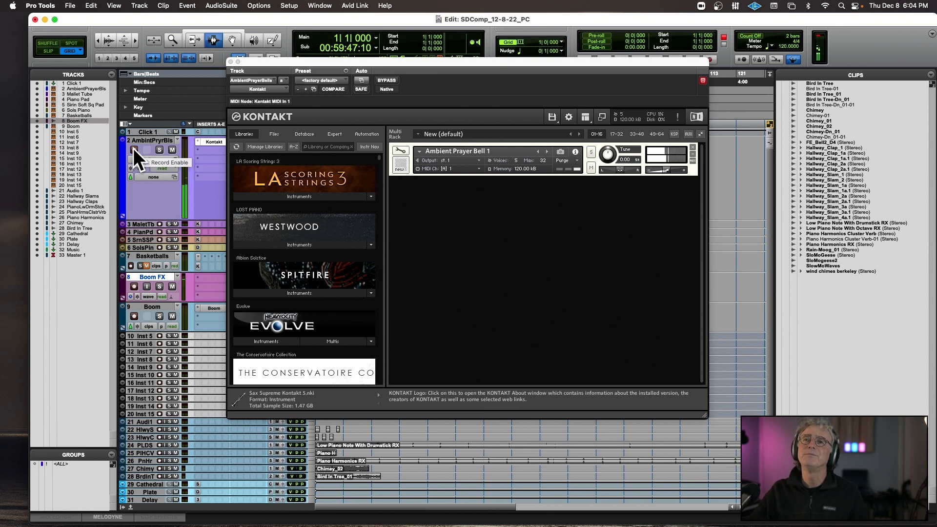
# Enlarge the Mallet Tube track, then show its Kontakt instrument with the track record-enabled for playing.
pyautogui.moveTo(147, 231)
pyautogui.mouseDown()
pyautogui.moveTo(162, 148)
pyautogui.moveTo(143, 173)
pyautogui.moveTo(142, 218)
pyautogui.mouseUp()
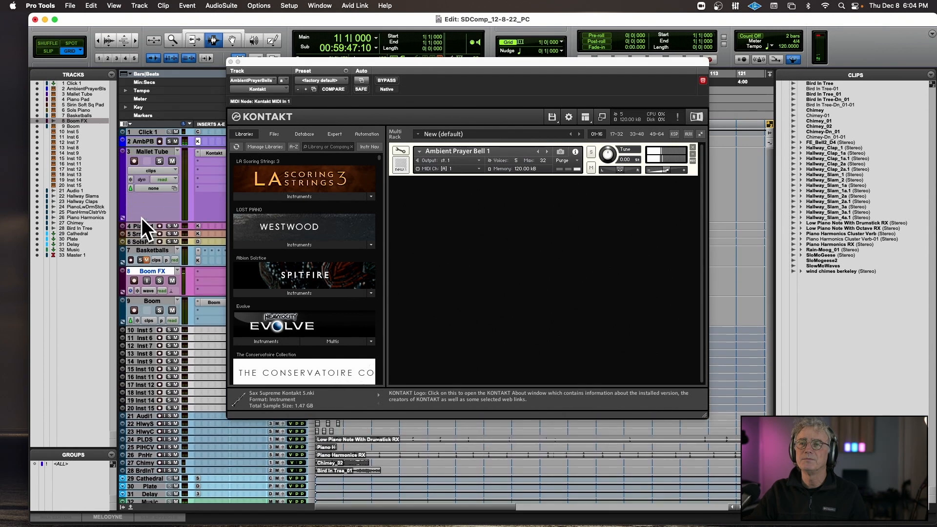
pyautogui.click(212, 153)
pyautogui.click(131, 160)
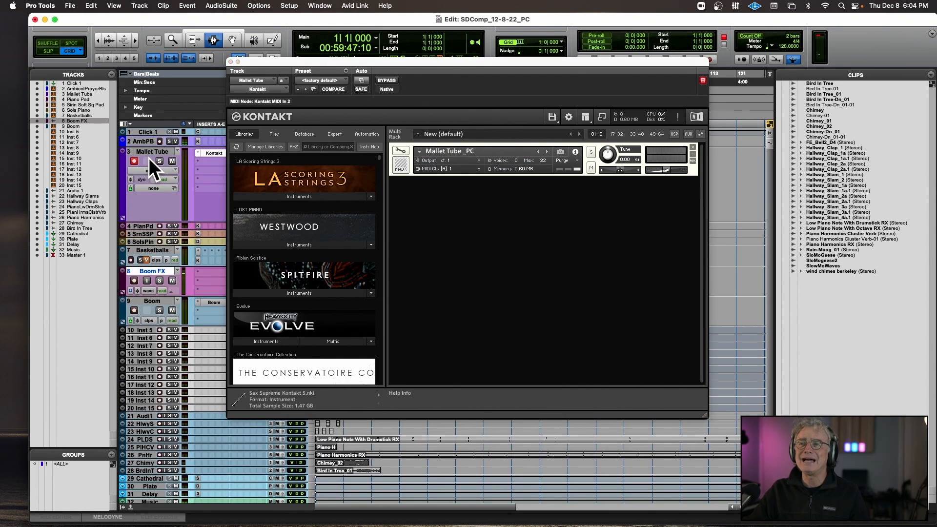
pyautogui.moveTo(338, 68); pyautogui.dragTo(405, 101)
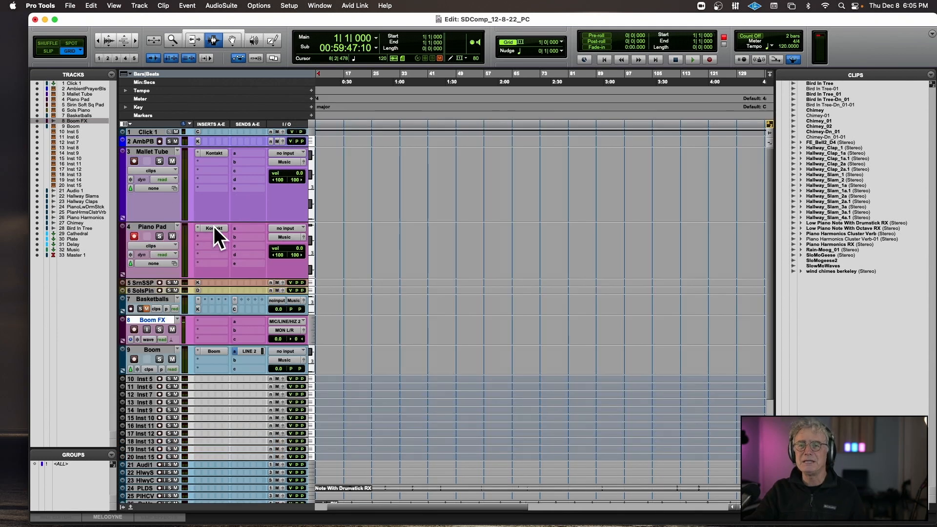
# Open the Piano Pad's Kontakt instrument for editing and examine its sample zones across the keyboard in the Group and Mapping Editors.
pyautogui.click(214, 227)
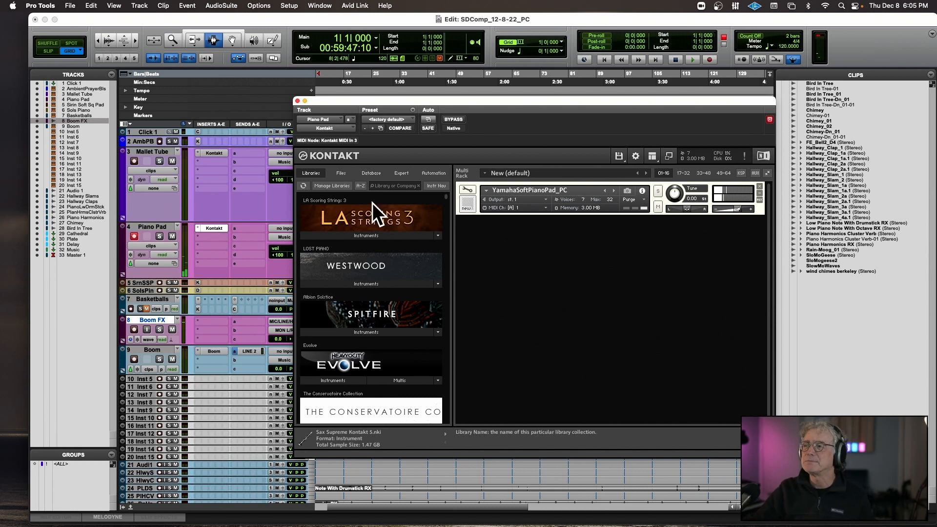
pyautogui.click(468, 190)
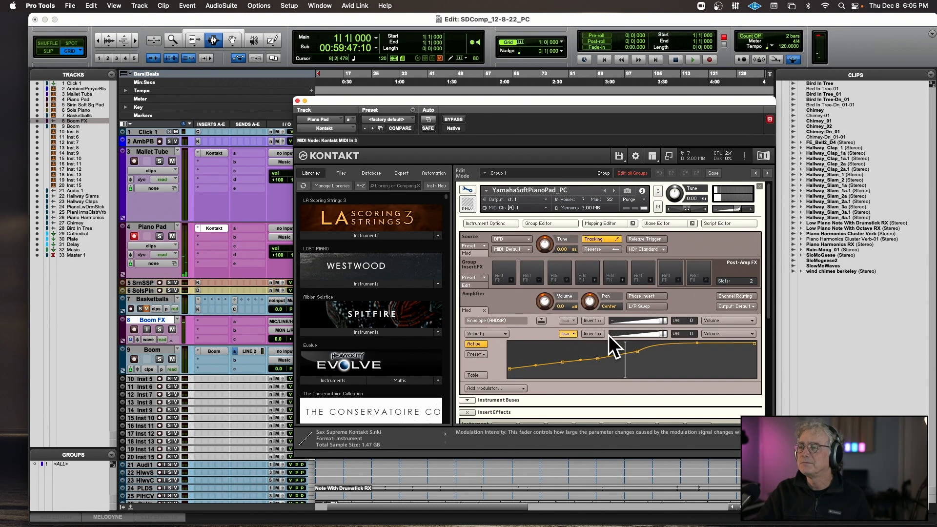
pyautogui.click(550, 222)
pyautogui.click(605, 224)
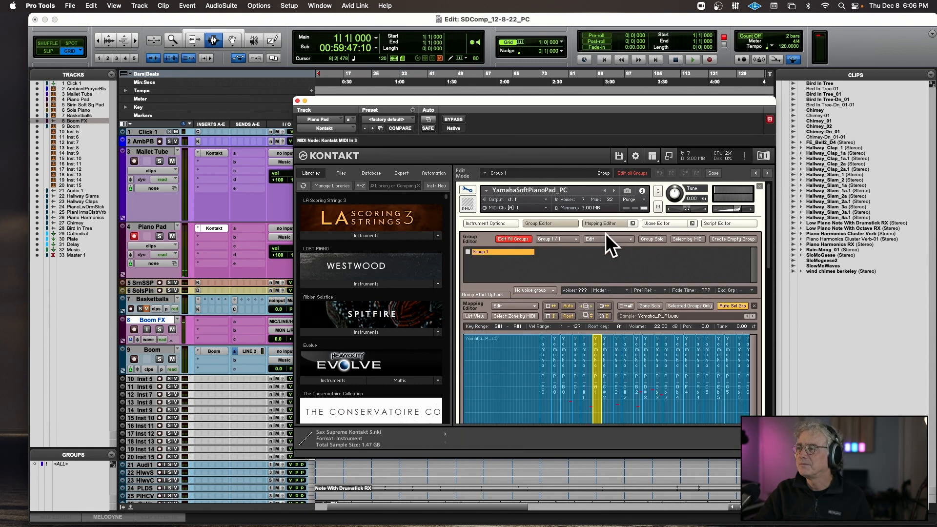
pyautogui.scroll(-1, 619, 265)
pyautogui.scroll(-5, 619, 265)
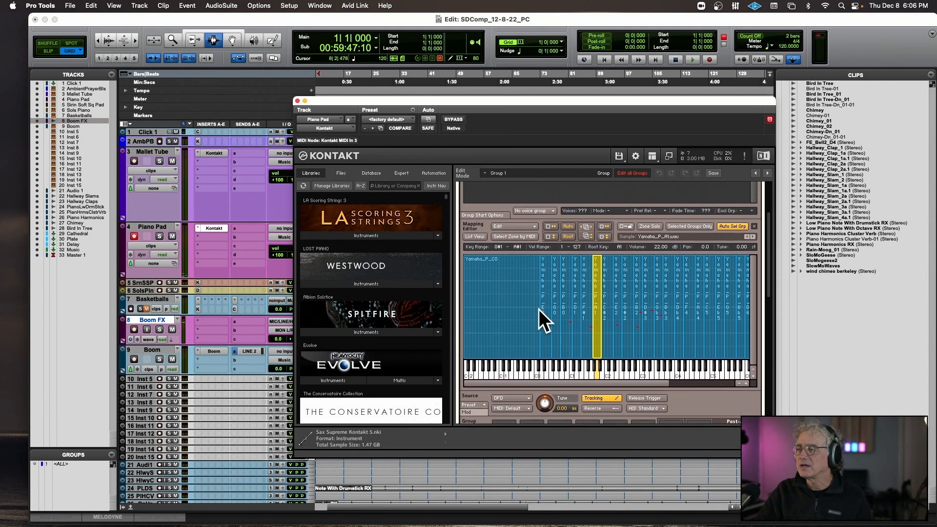
pyautogui.scroll(-2, 550, 305)
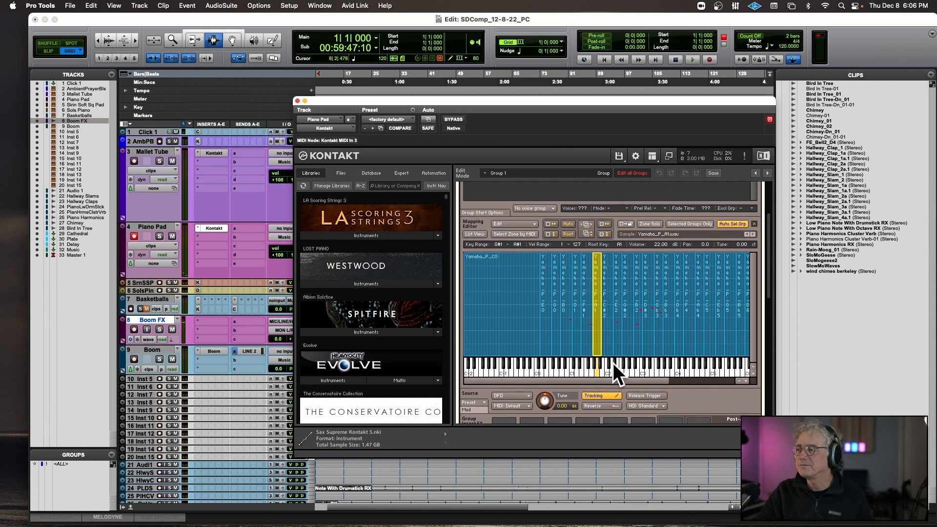
pyautogui.moveTo(610, 380); pyautogui.dragTo(648, 382)
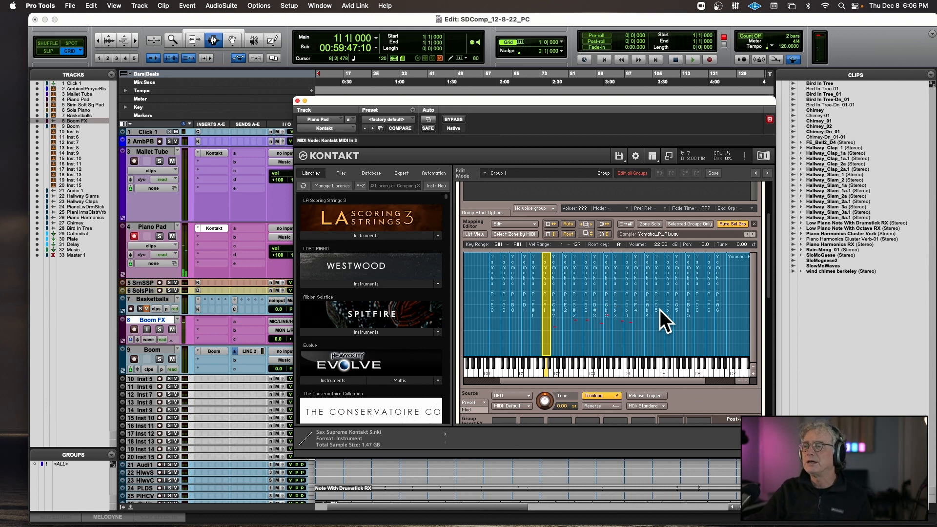
pyautogui.click(297, 100)
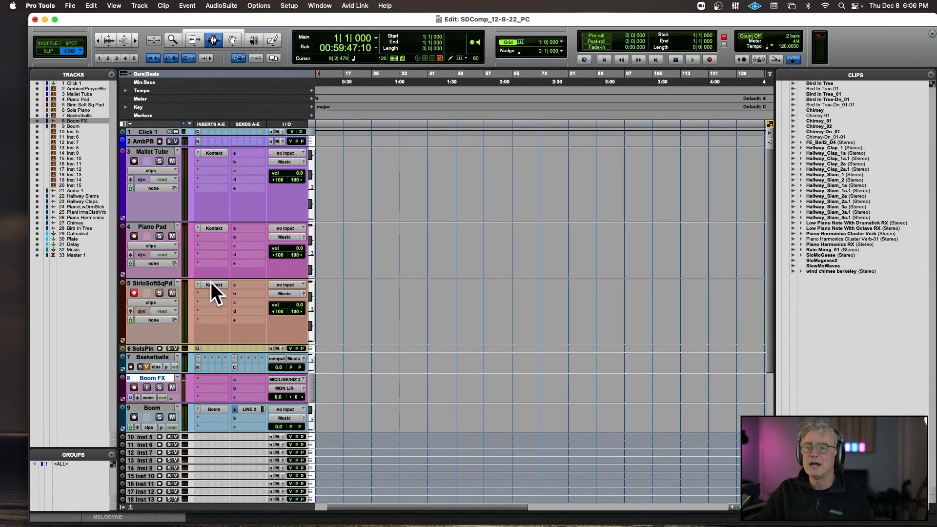
# Show the Sirin Soft Sq Pad's Kontakt performance view and inspect the V knob's MIDI CC automation assignment.
pyautogui.click(213, 284)
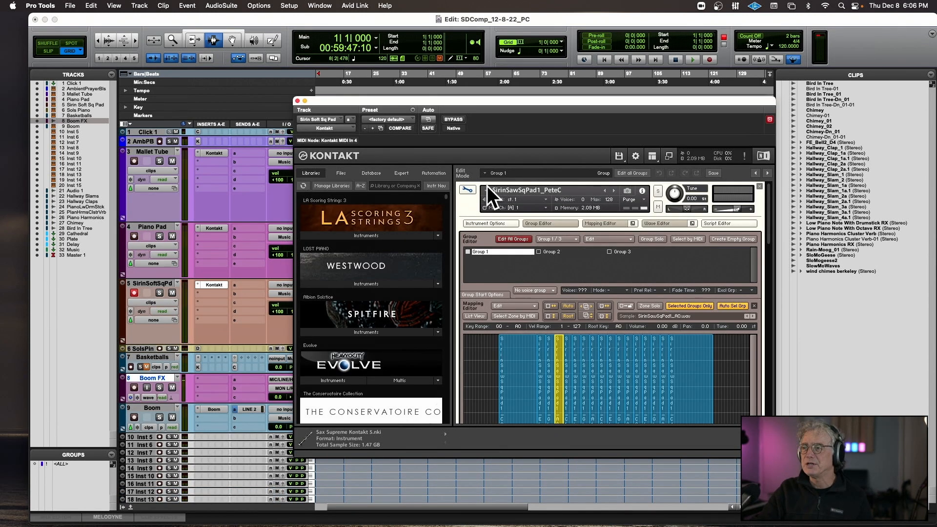
pyautogui.click(469, 189)
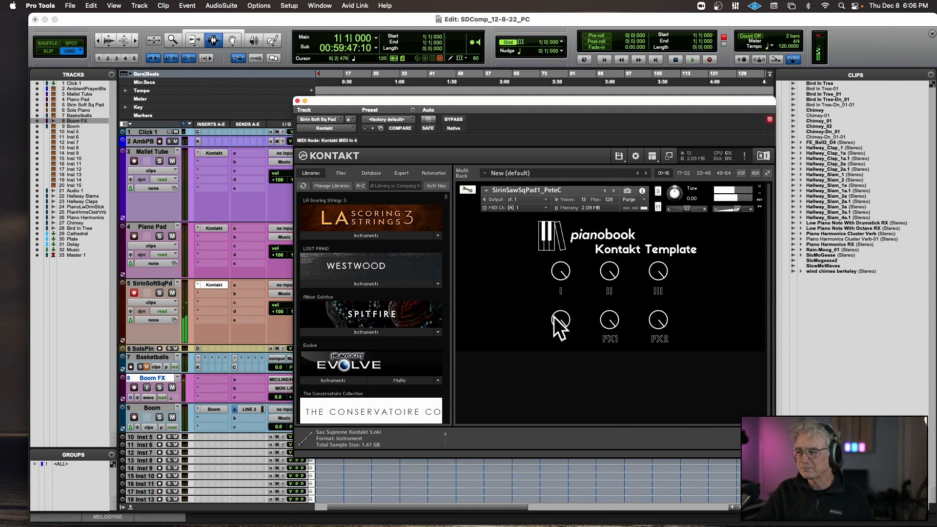
pyautogui.moveTo(549, 341); pyautogui.dragTo(538, 320)
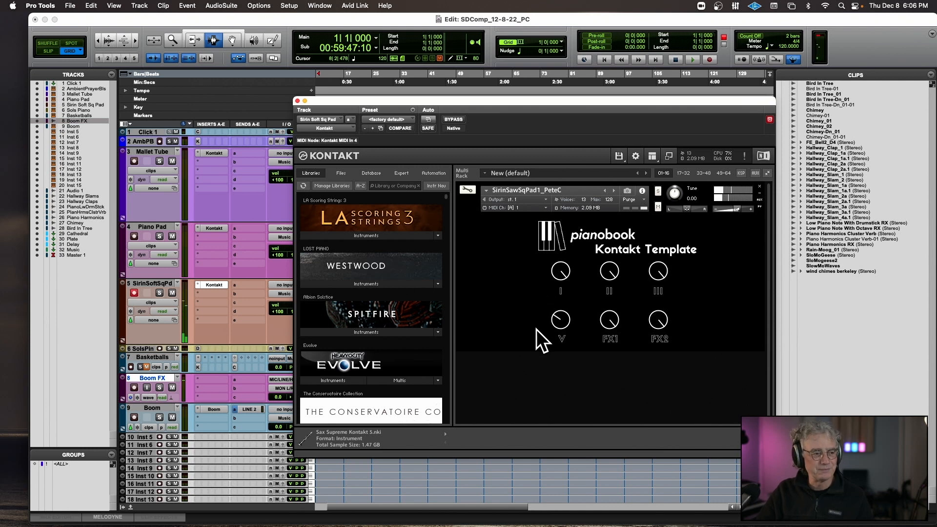
pyautogui.rightClick(557, 317)
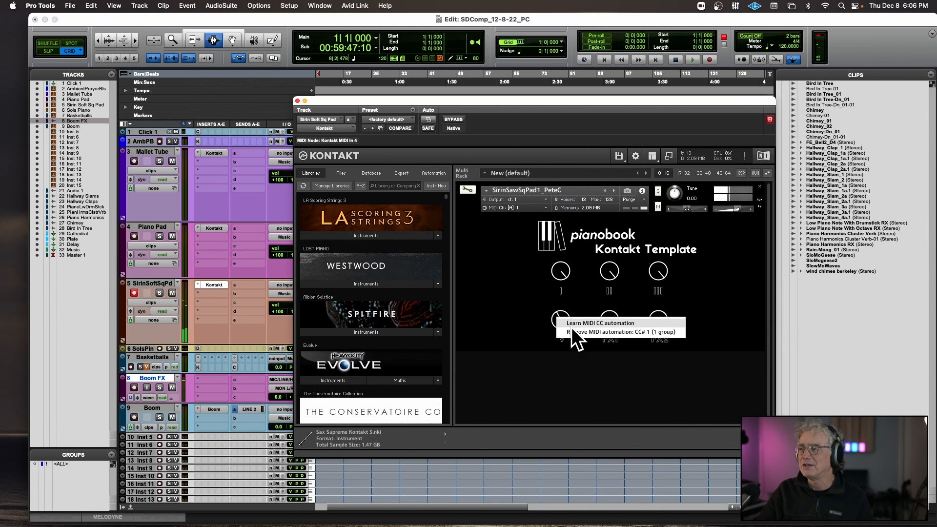
pyautogui.click(499, 329)
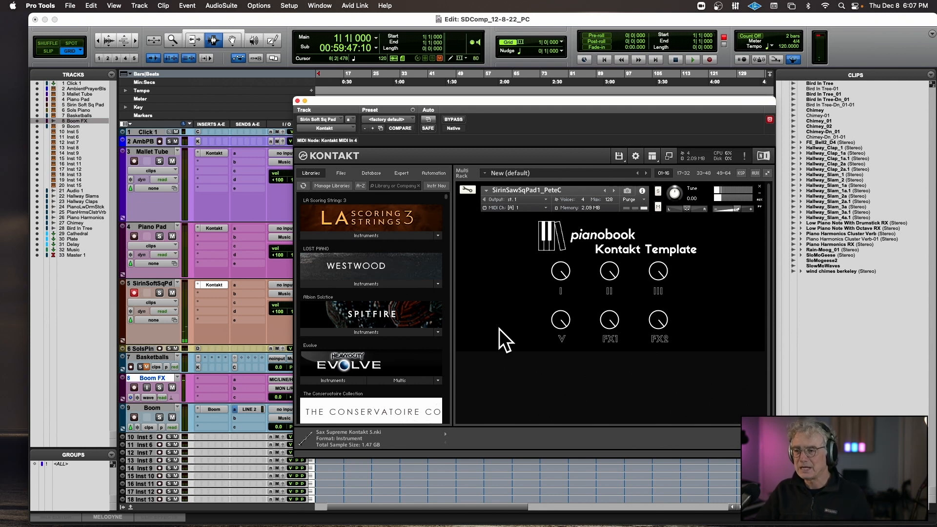
pyautogui.click(297, 101)
# Record-enable the Sols Piano track and audition its DecentSampler instrument, declining the software update.
pyautogui.click(135, 360)
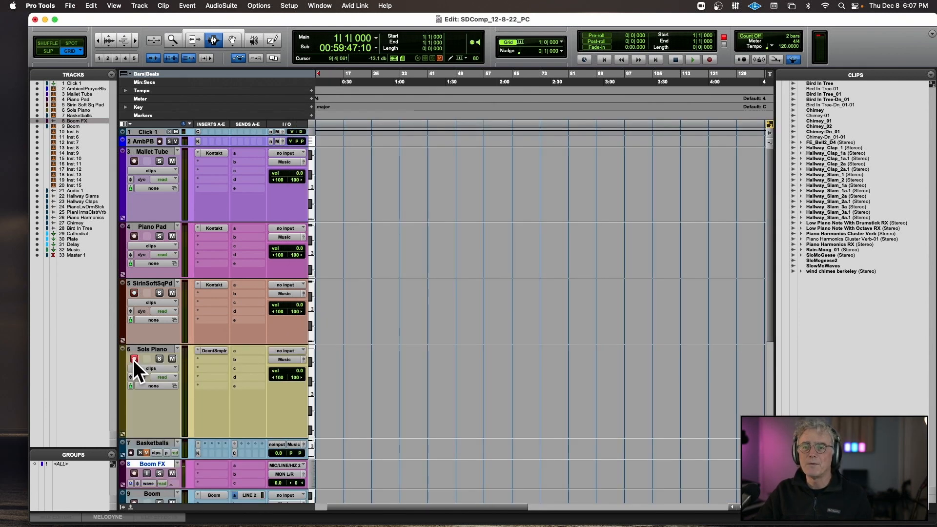
pyautogui.click(213, 351)
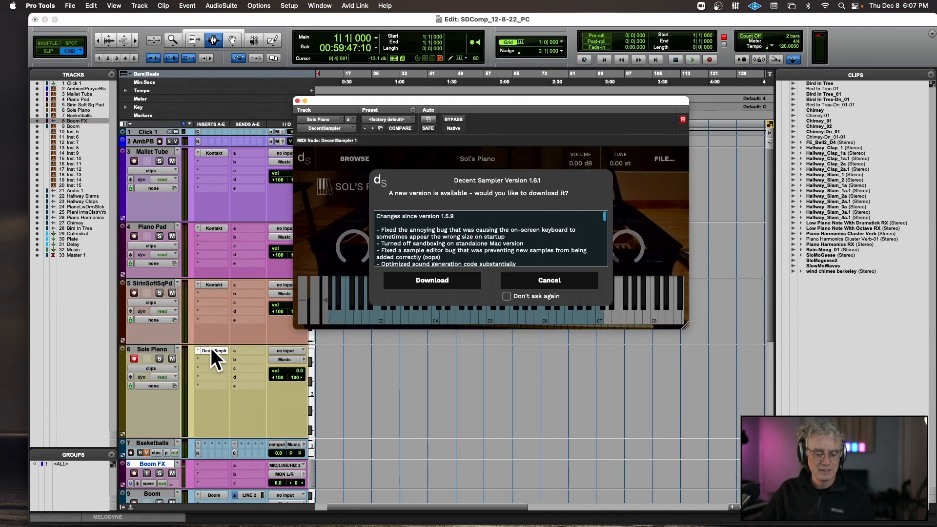
pyautogui.click(558, 282)
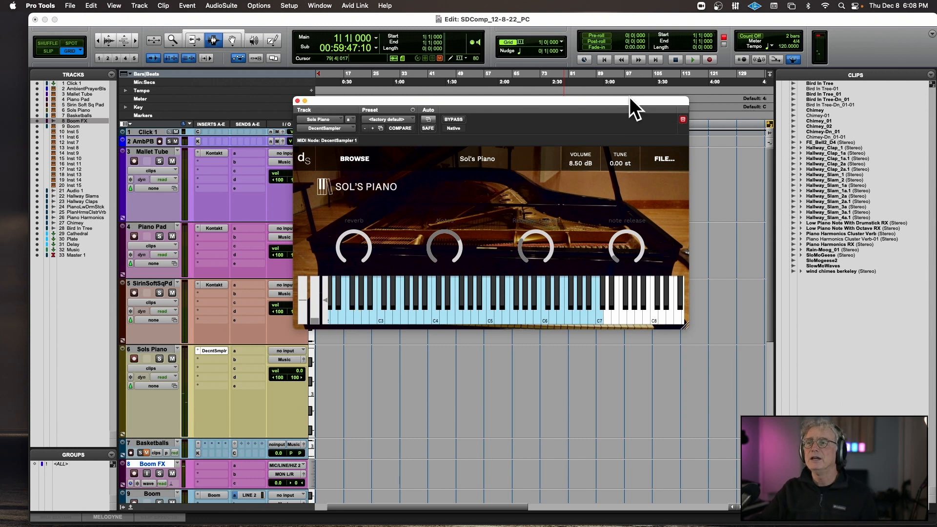
pyautogui.click(298, 100)
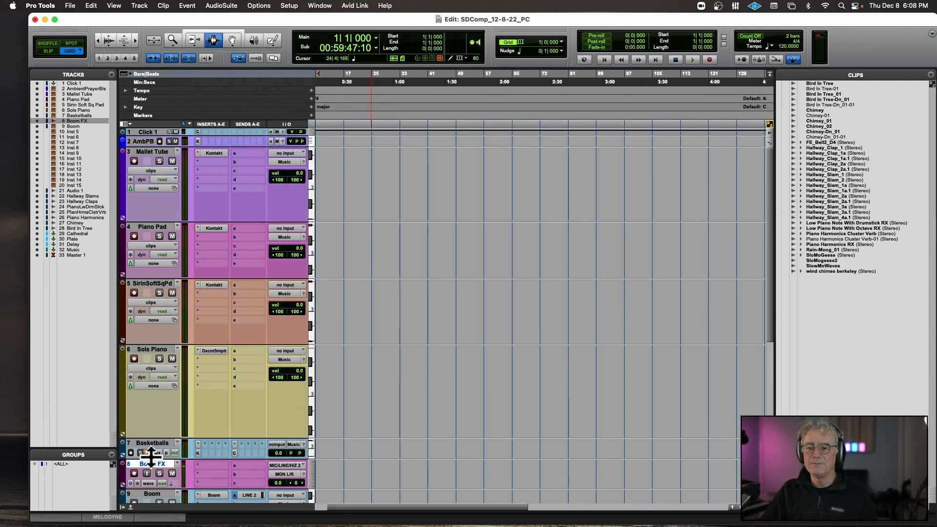
# Enlarge and unmute the Basketballs track, then audition its Kontakt instrument with the track record-enabled.
pyautogui.moveTo(151, 458); pyautogui.dragTo(158, 497)
pyautogui.scroll(-5, 239, 398)
pyautogui.scroll(2, 239, 398)
pyautogui.scroll(-1, 239, 399)
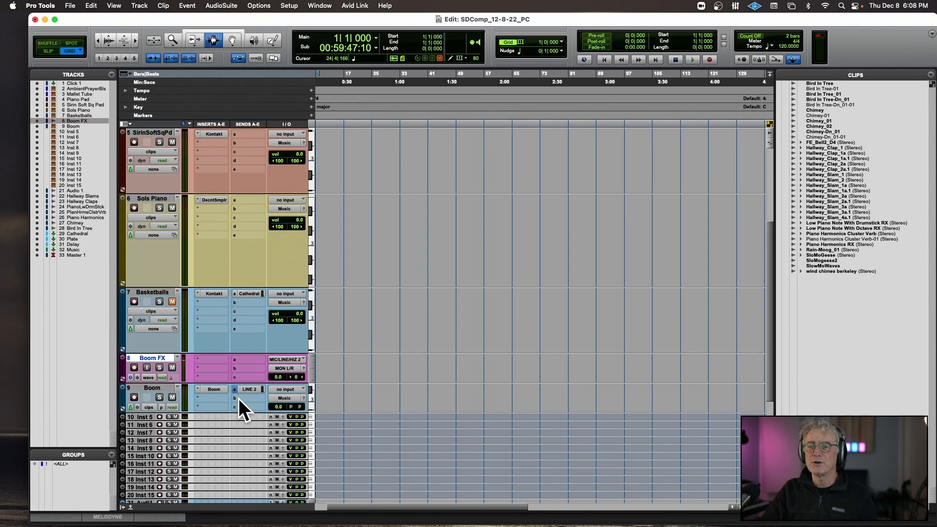
pyautogui.click(172, 302)
pyautogui.click(135, 302)
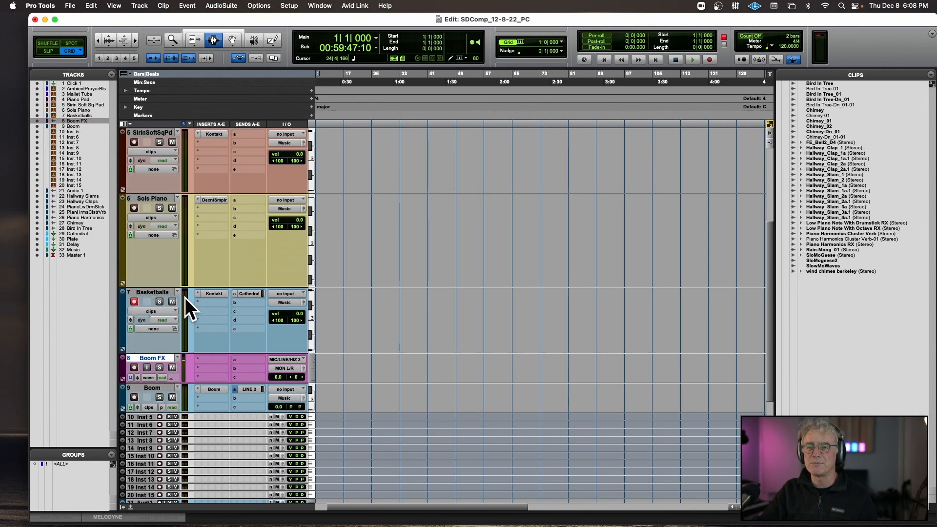
pyautogui.click(213, 294)
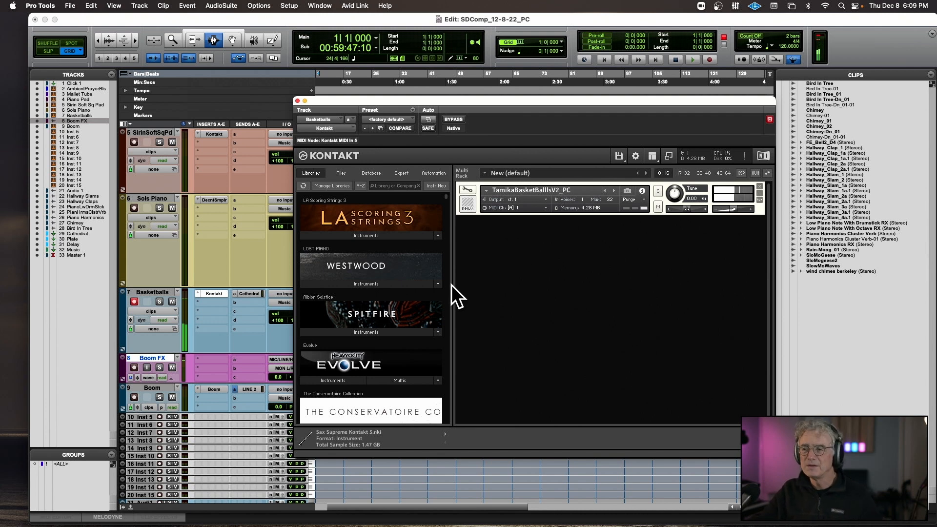
pyautogui.click(297, 101)
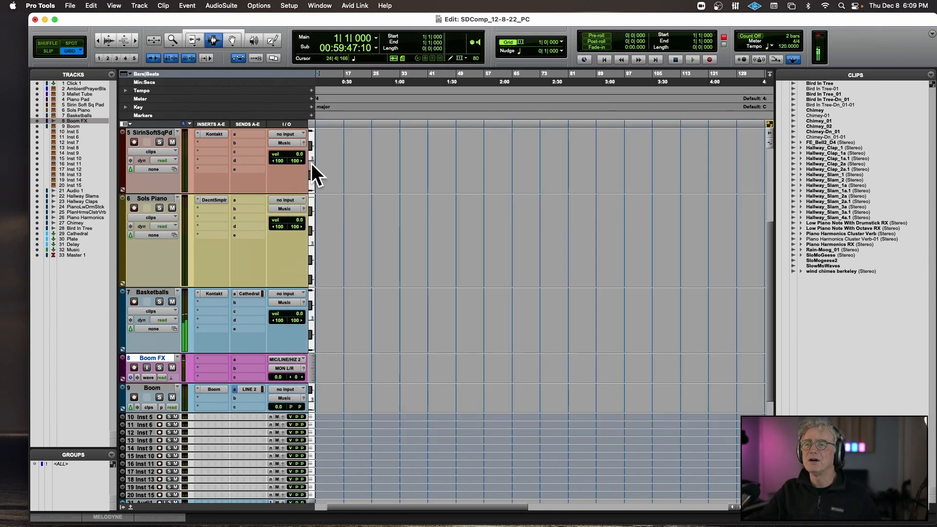
# Raise the Basketballs track's Cathedral send level to about -4.9 dB.
pyautogui.click(245, 293)
pyautogui.moveTo(586, 248); pyautogui.dragTo(590, 185)
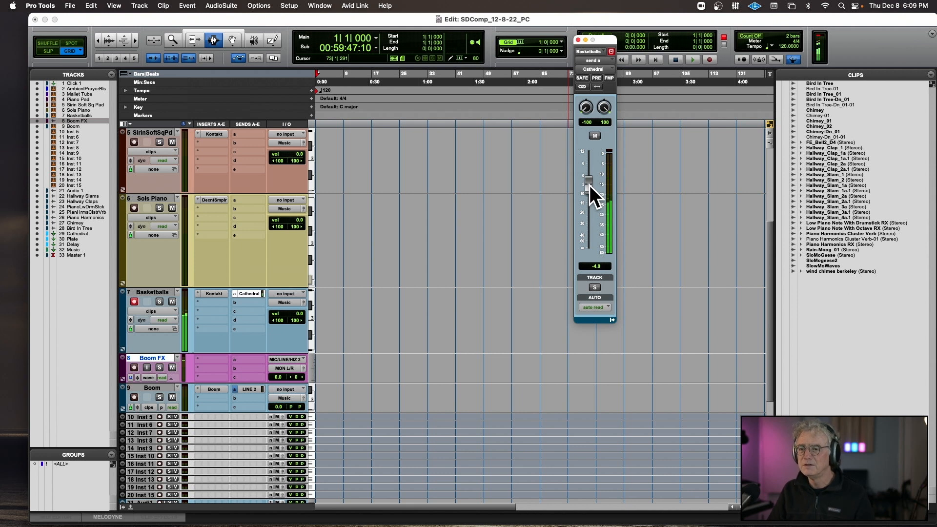
pyautogui.click(578, 39)
# Mute the LINE 2 send on the Boom track.
pyautogui.scroll(-5, 216, 335)
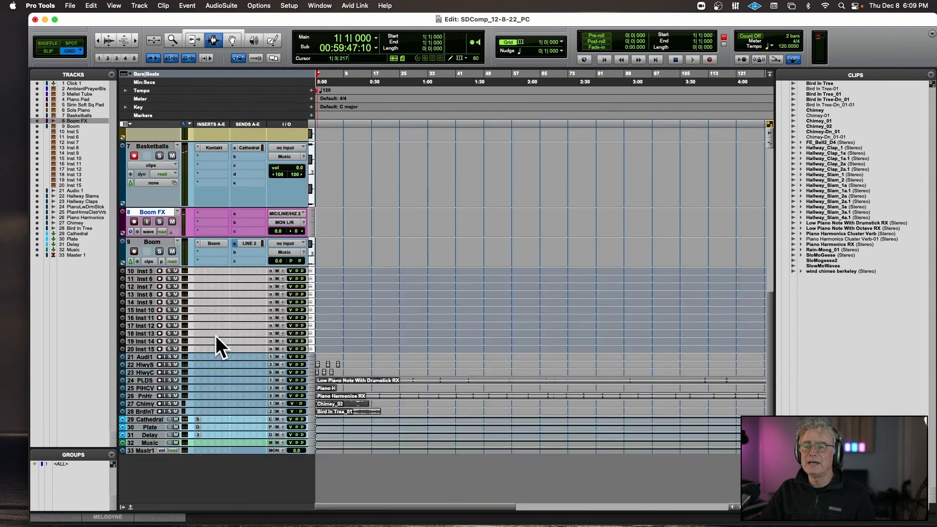
pyautogui.rightClick(247, 243)
pyautogui.click(247, 243)
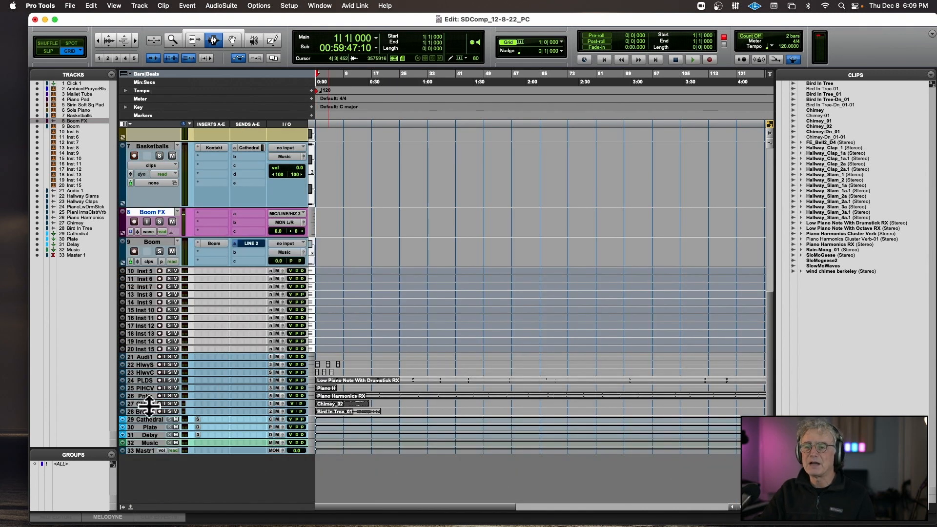
# Increase the track heights of Bird In Tree, Chimey and the piano audio tracks above them.
pyautogui.moveTo(146, 415); pyautogui.dragTo(142, 473)
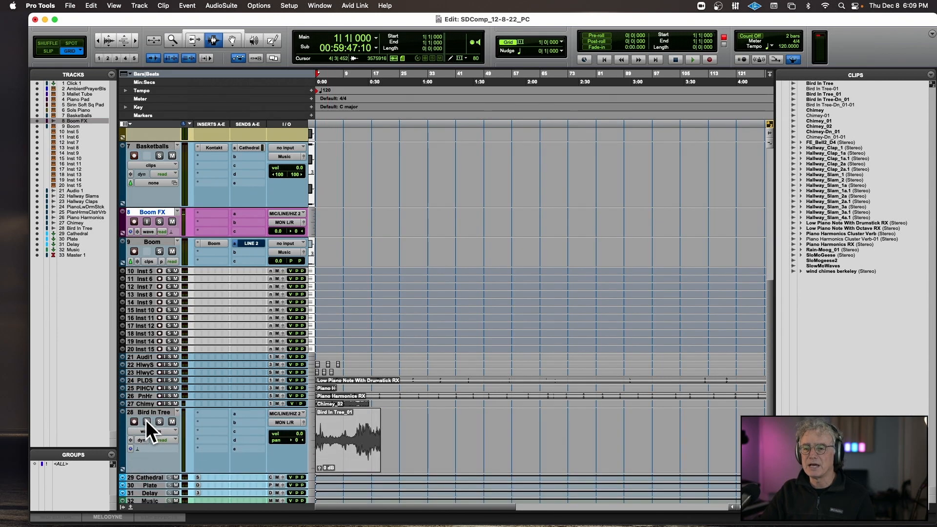
pyautogui.moveTo(146, 408); pyautogui.dragTo(147, 458)
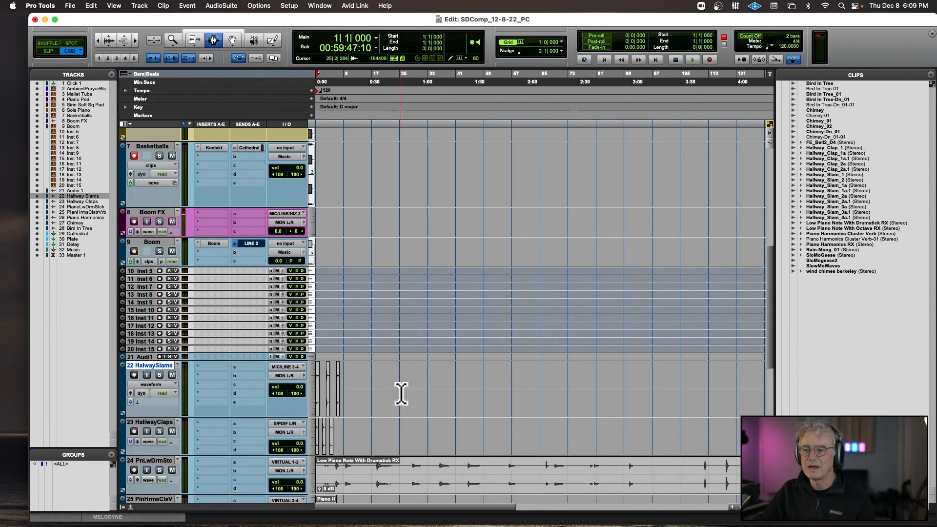
pyautogui.scroll(-10, 401, 394)
# Unmute the Bird In Tree_01 clip and play it from bar 7 with its track soloed.
pyautogui.click(344, 377)
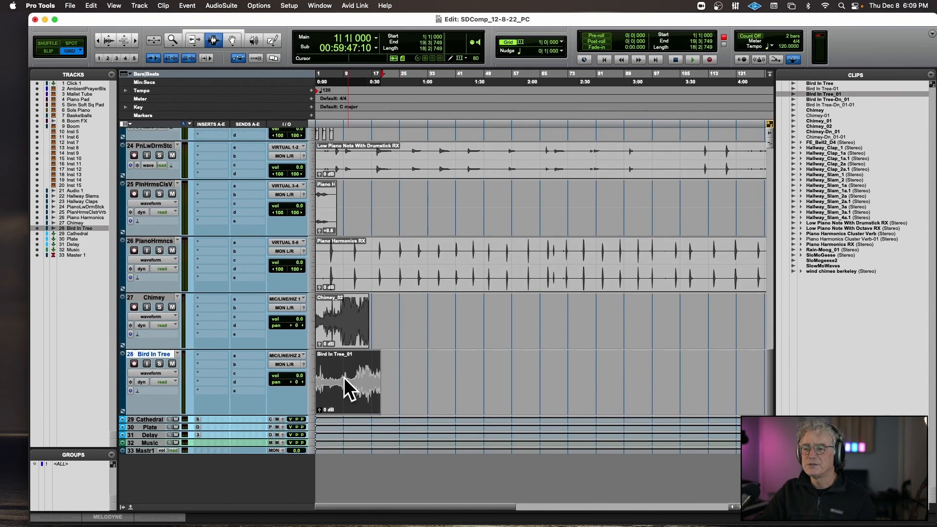
pyautogui.press('super+m')
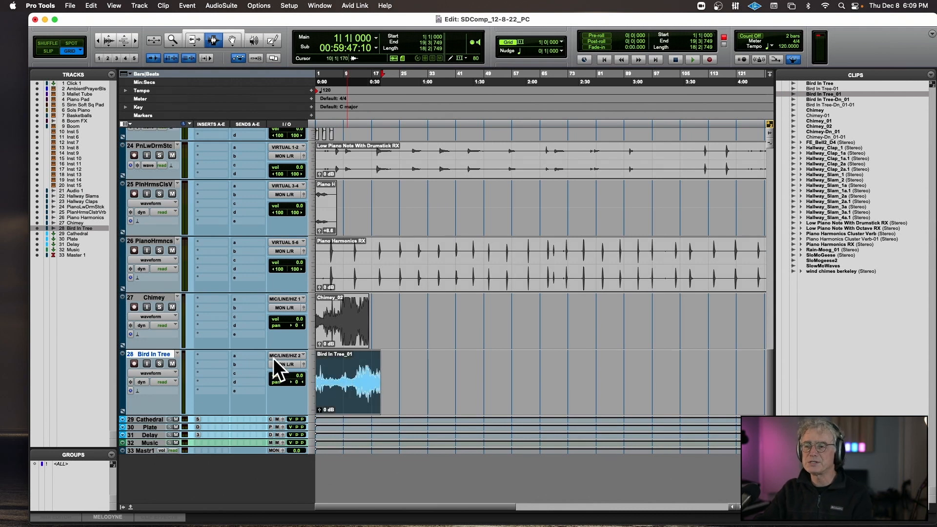
pyautogui.click(159, 363)
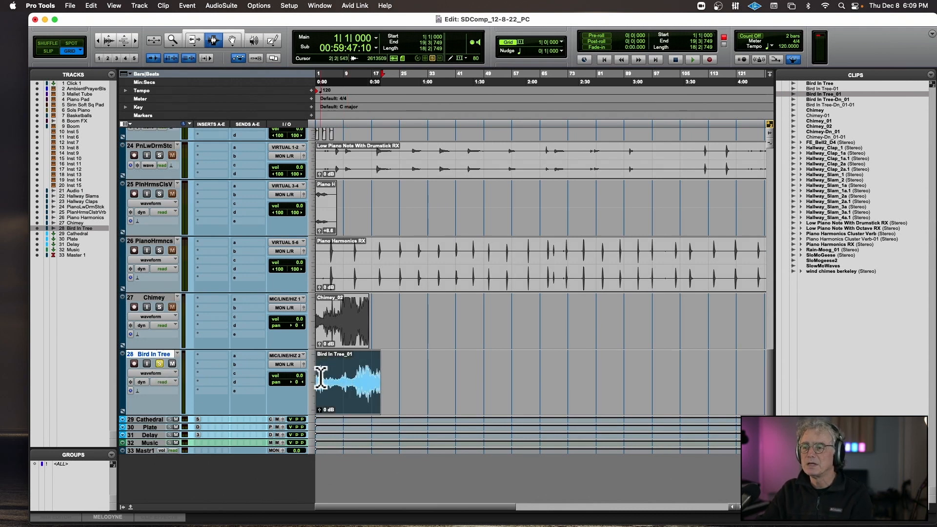
pyautogui.click(338, 379)
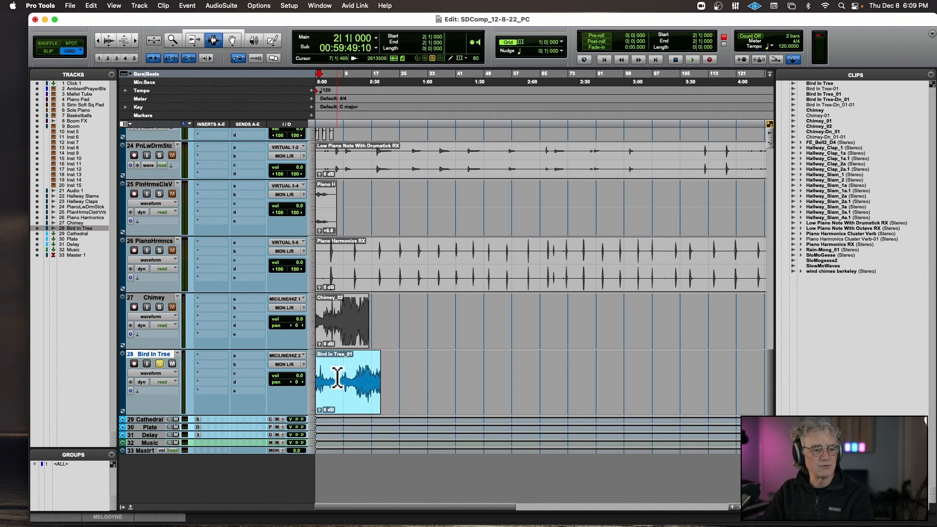
pyautogui.press('space')
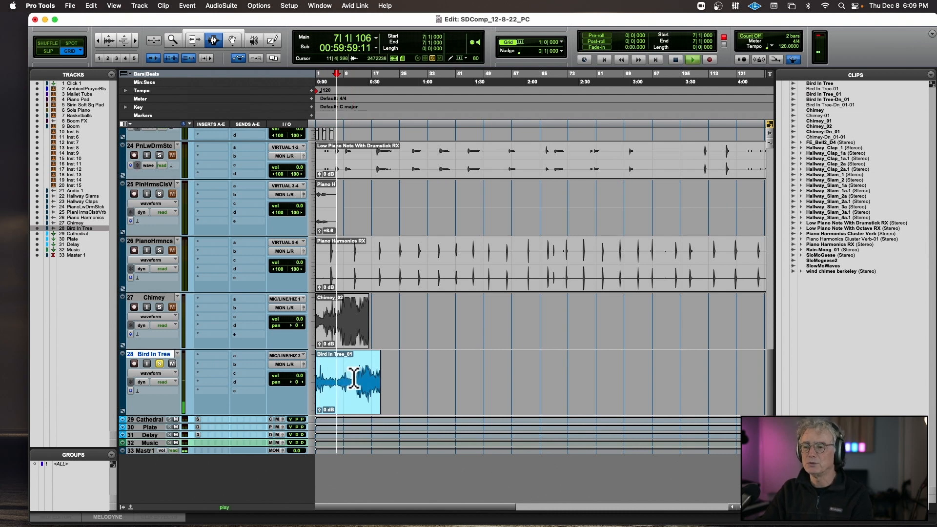
# Play the Bird In Tree_01 clip from bar 13, stop playback and select its section from bar 13 to bar 17.
pyautogui.click(359, 374)
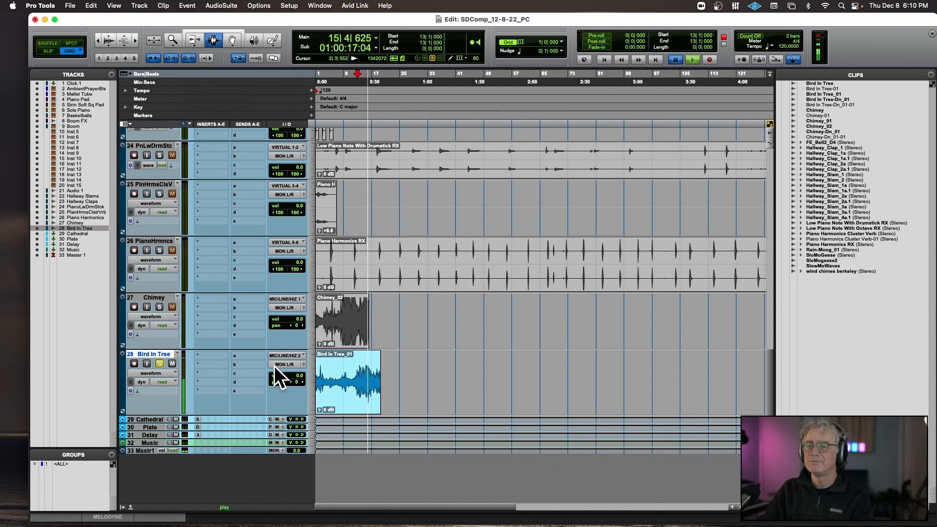
pyautogui.press('space')
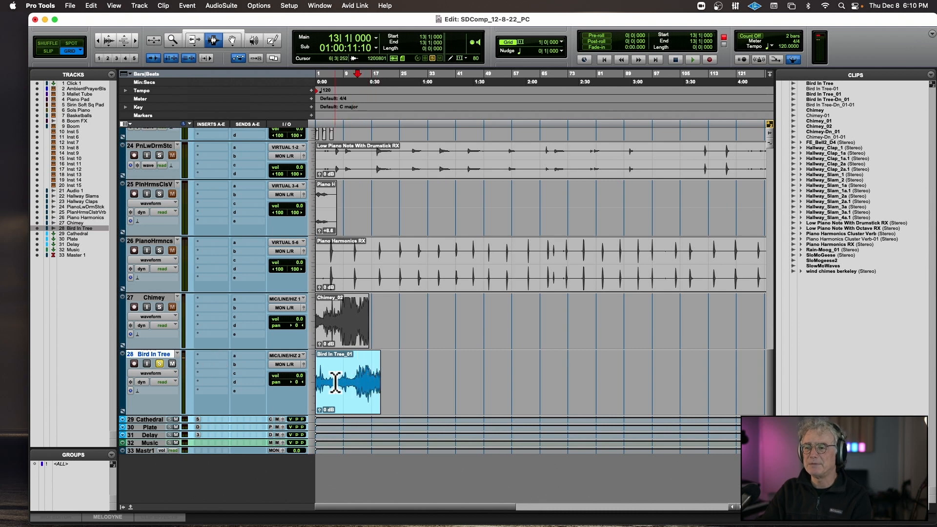
pyautogui.moveTo(358, 379); pyautogui.dragTo(371, 373)
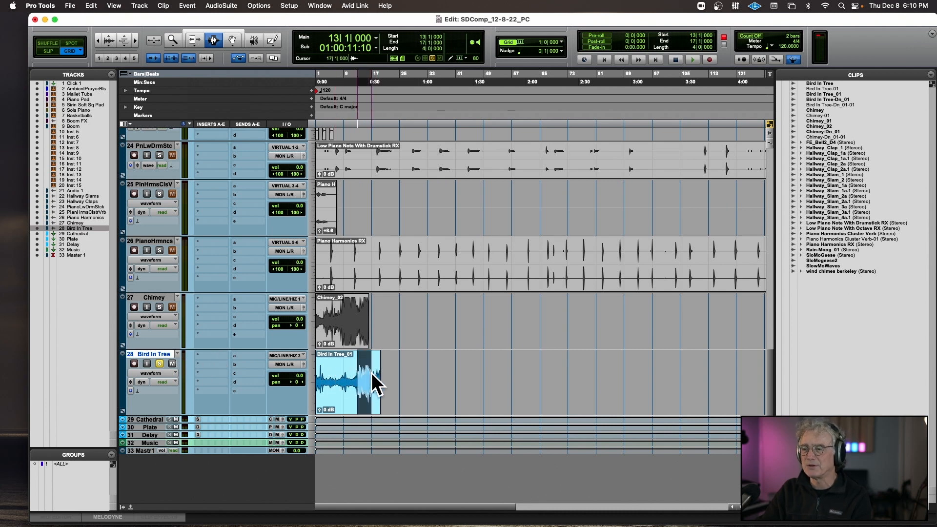
# Unmute the Chimey_02 clip and play it from bar 8 with the Chimey track soloed.
pyautogui.doubleClick(363, 326)
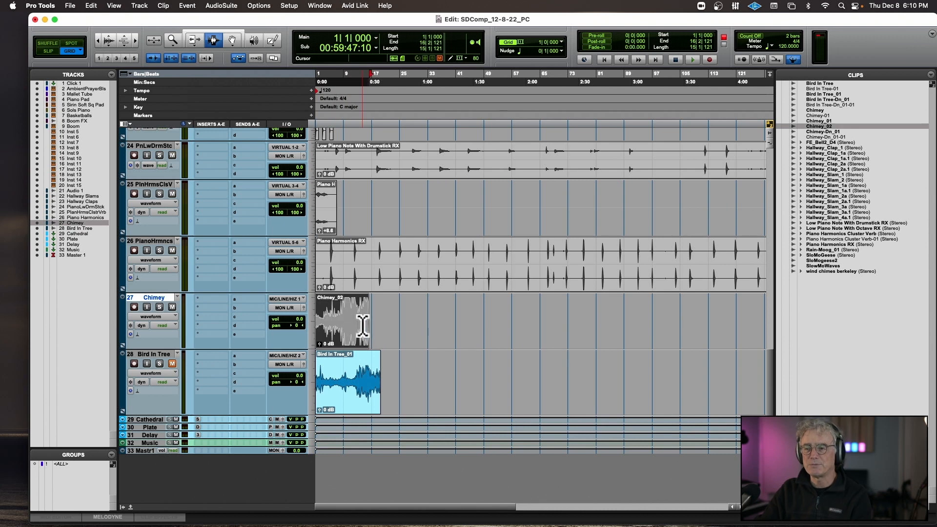
pyautogui.click(159, 307)
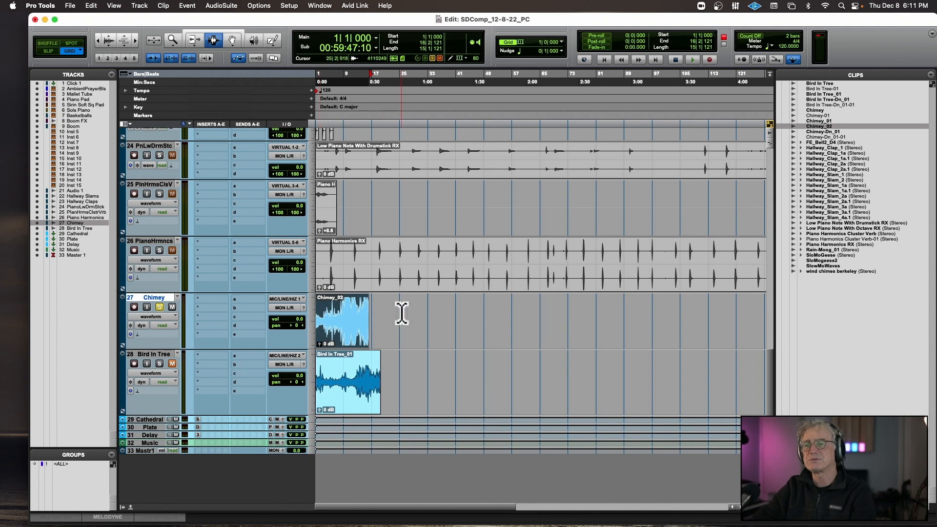
pyautogui.click(339, 317)
pyautogui.press('space')
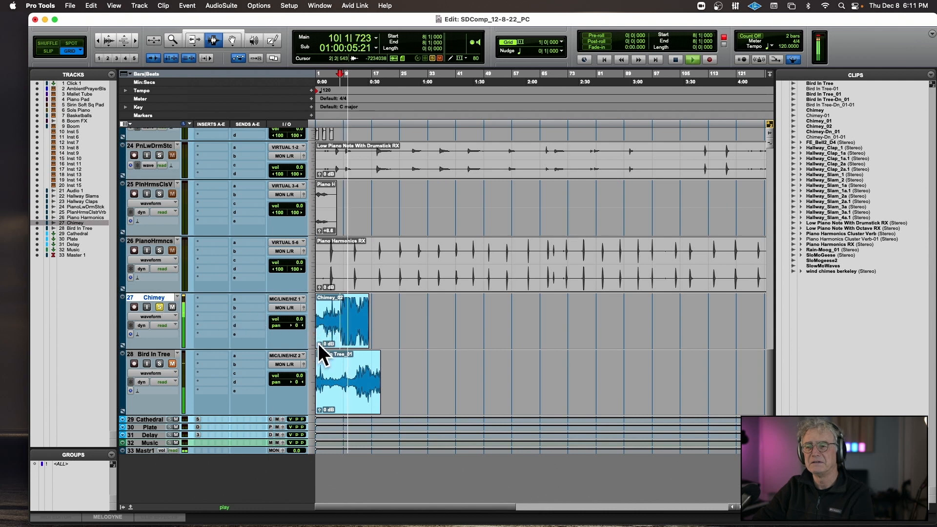
# Lower the Chimey clip's gain to about -2.8 dB and replay it from near its start.
pyautogui.moveTo(318, 344); pyautogui.dragTo(318, 345)
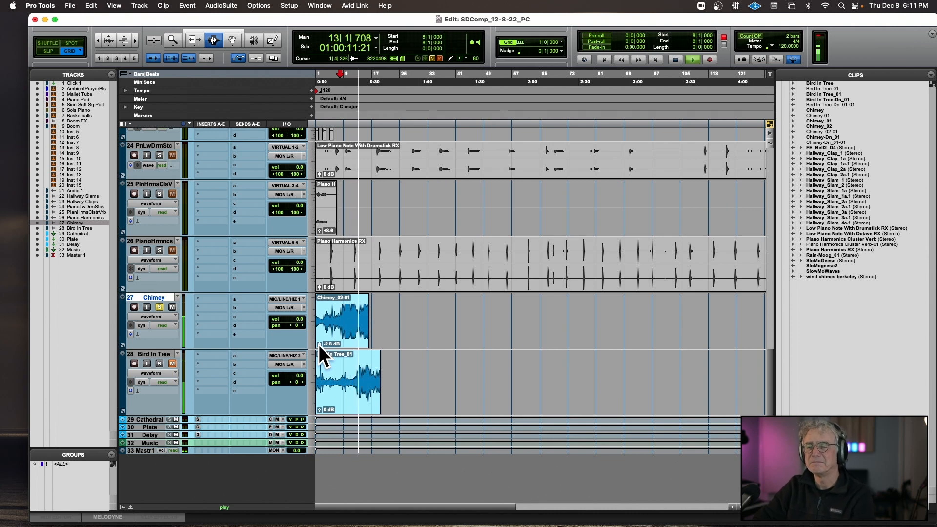
pyautogui.press('space')
pyautogui.click(322, 320)
pyautogui.press('space')
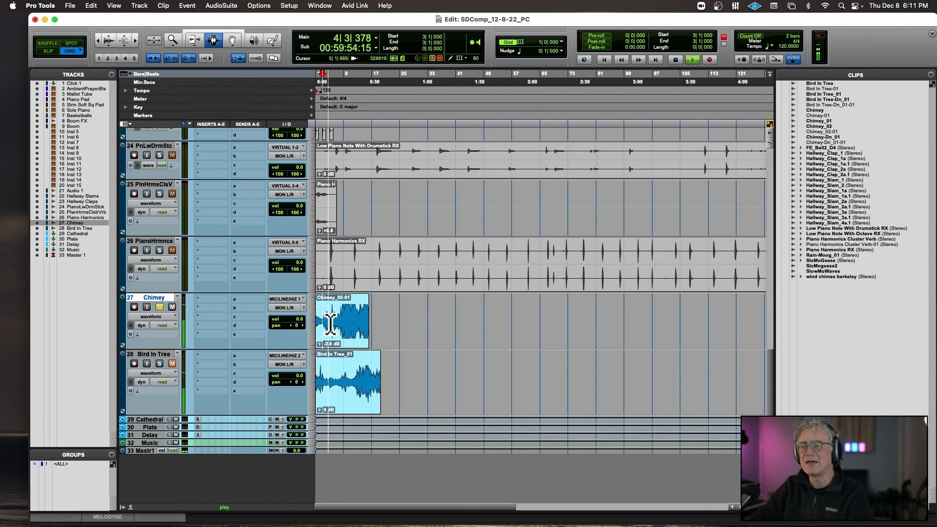
# Select the opening bars of the Chimey clip and play them from bar 1.
pyautogui.press('space')
pyautogui.moveTo(331, 322); pyautogui.dragTo(304, 317)
pyautogui.press('space')
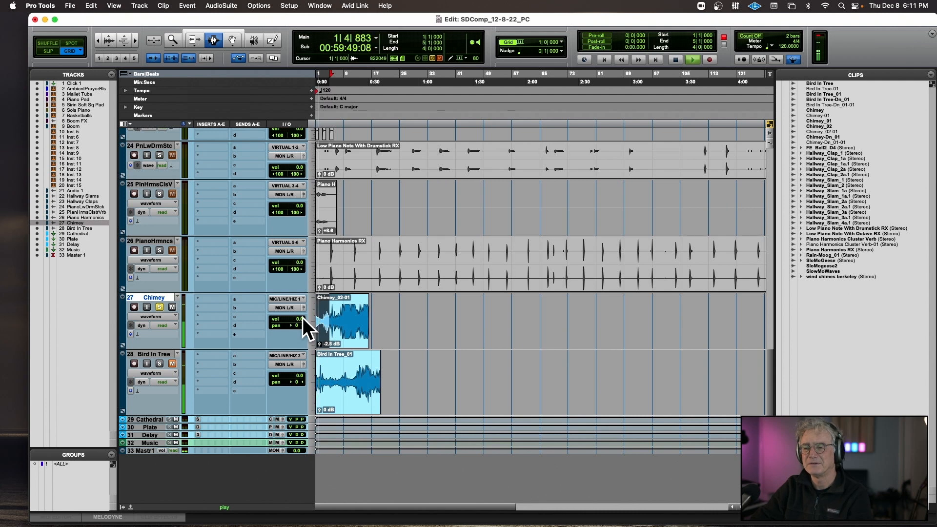
pyautogui.press('space')
# Unmute the Piano Harmonics RX clip and play it from bars 5 and 12 with its track soloed.
pyautogui.click(378, 261)
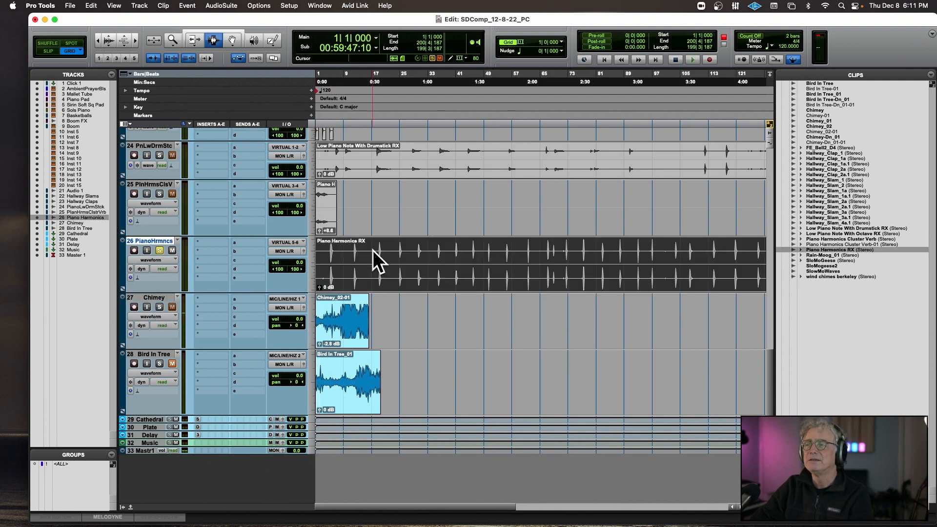
pyautogui.click(349, 261)
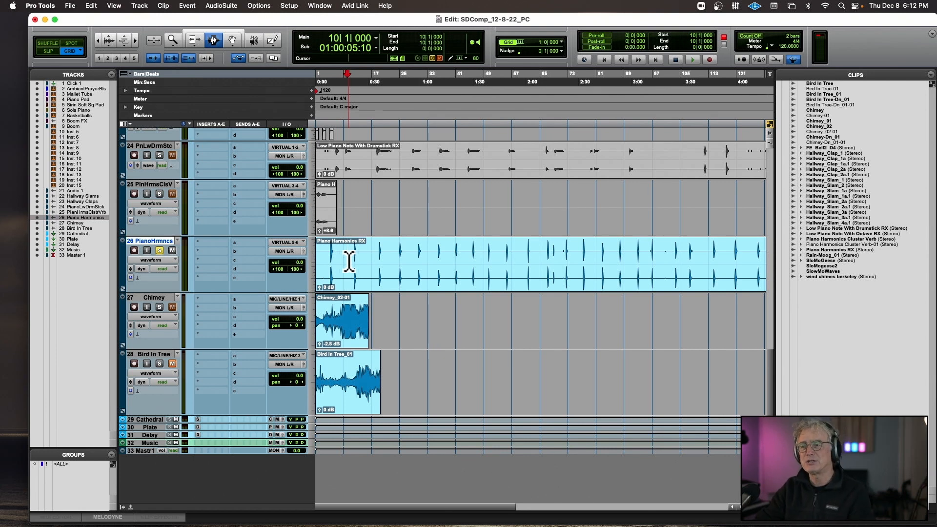
pyautogui.click(327, 258)
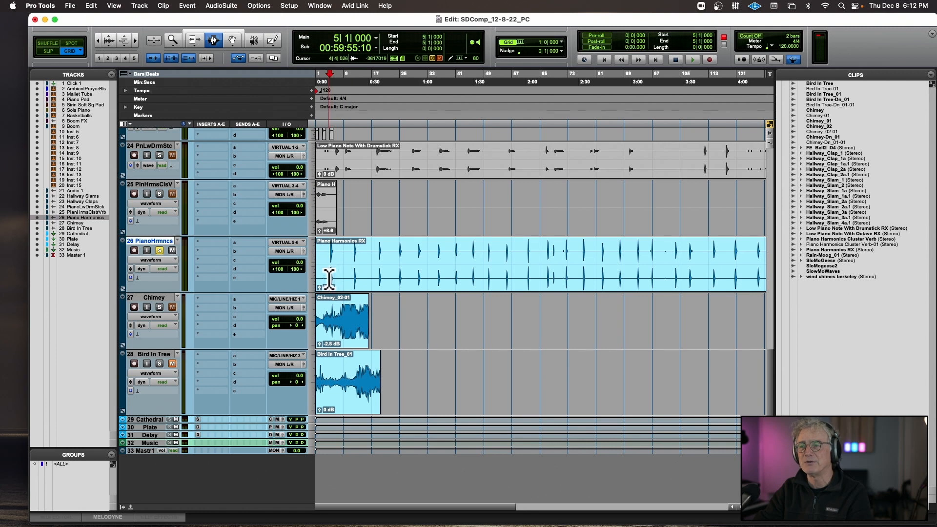
pyautogui.press('space')
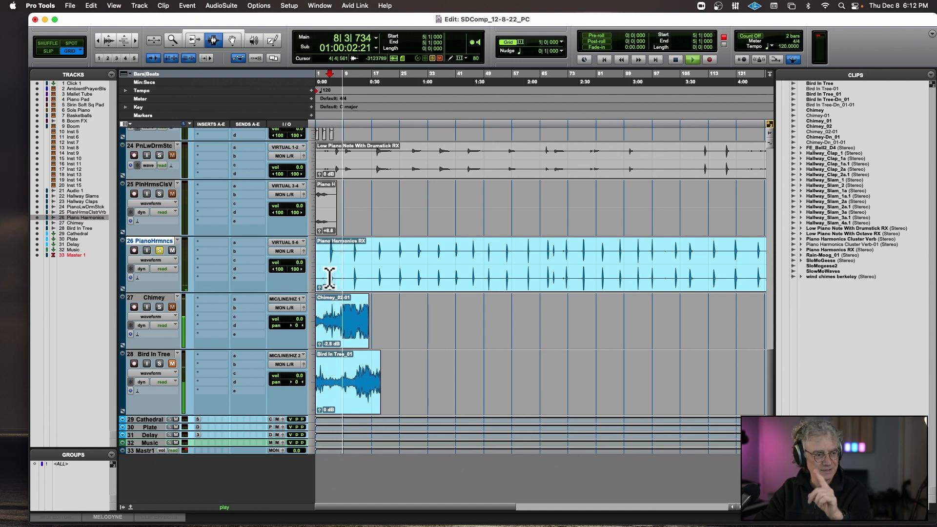
pyautogui.click(354, 263)
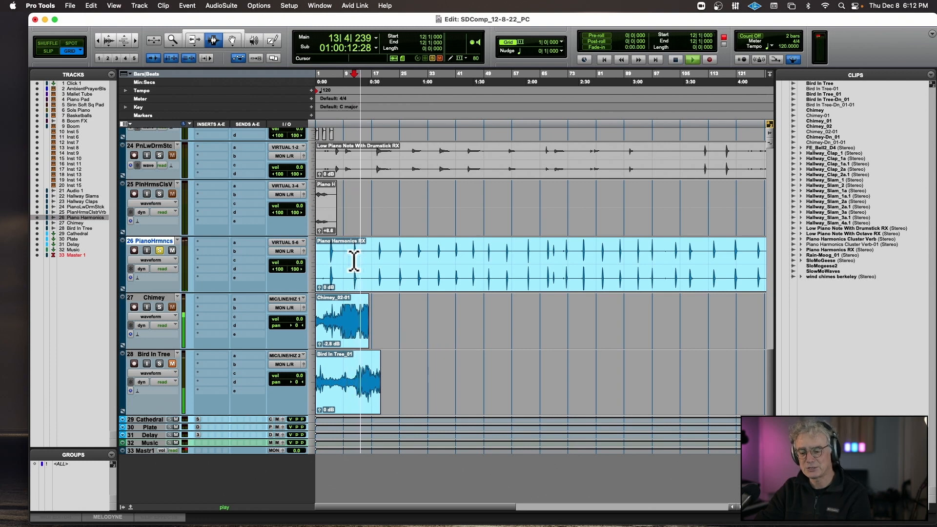
# Expand the timeline to about the first 31 bars and enlarge the audio waveforms vertically across the tracks.
pyautogui.press('super+bracketright')
pyautogui.press('super+bracketright')
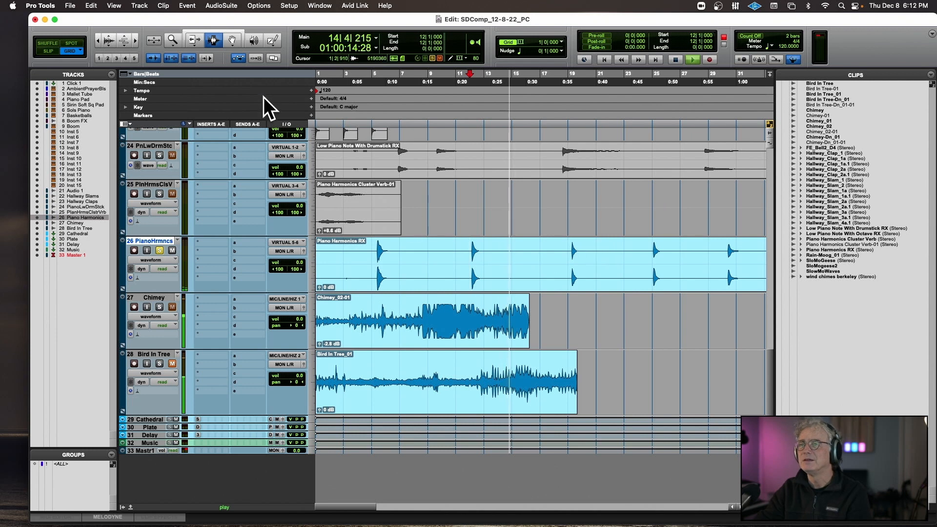
pyautogui.click(106, 35)
pyautogui.click(107, 35)
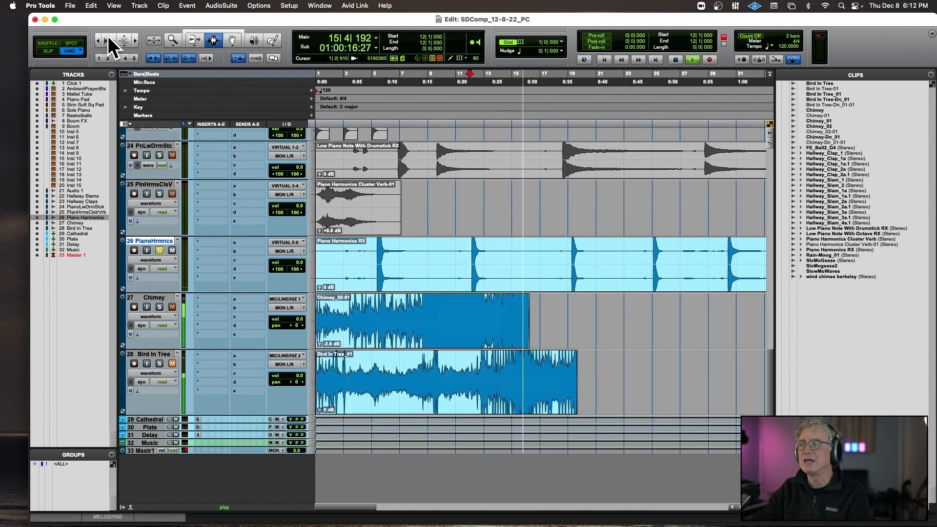
# Raise the Piano Harmonics clip's gain to about +17.1 dB and play it from bar 14.
pyautogui.press('space')
pyautogui.click(598, 266)
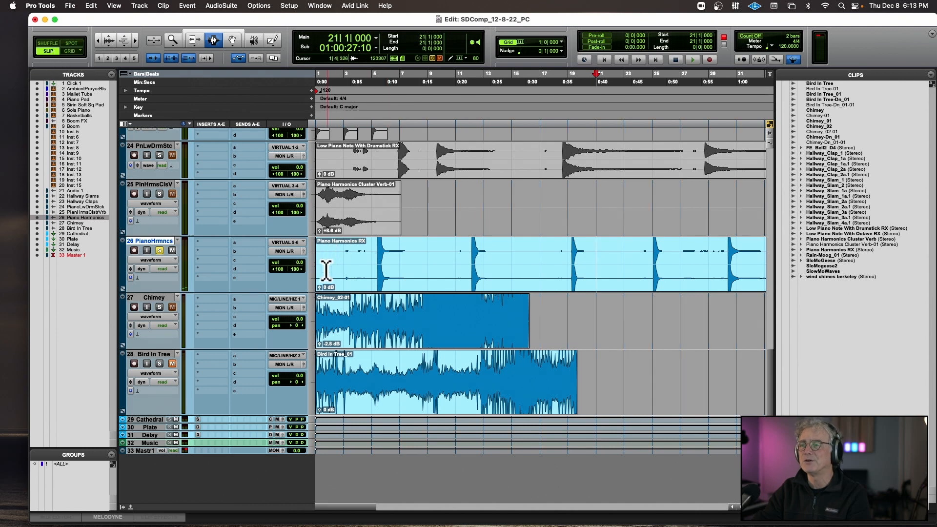
pyautogui.moveTo(320, 289); pyautogui.dragTo(320, 279)
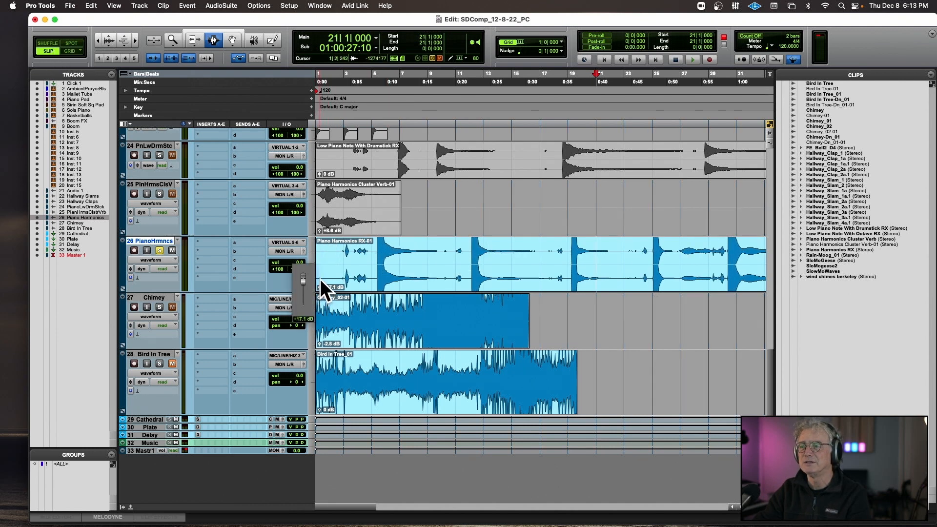
pyautogui.click(505, 266)
pyautogui.press('space')
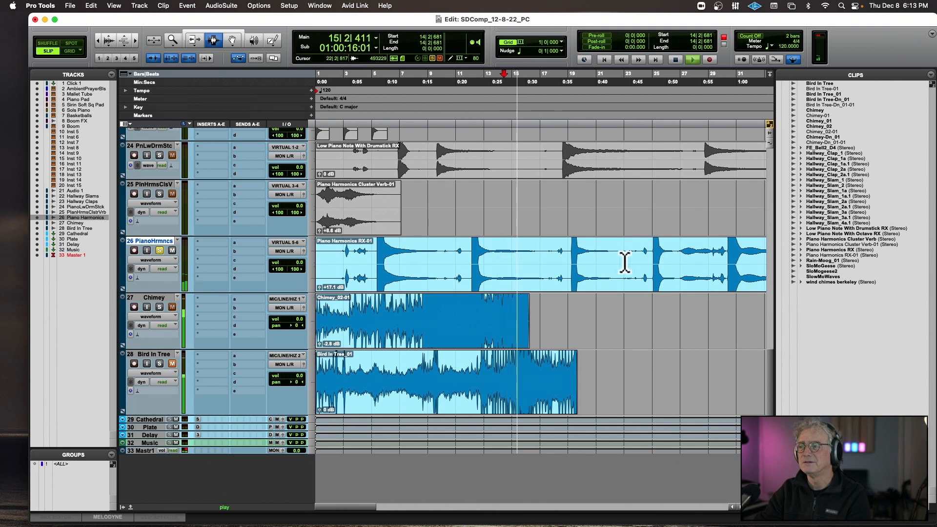
# Audition the Piano Harmonics clip from bars 21, 26, 32, 37 and 42, and turn off its track's solo.
pyautogui.click(598, 263)
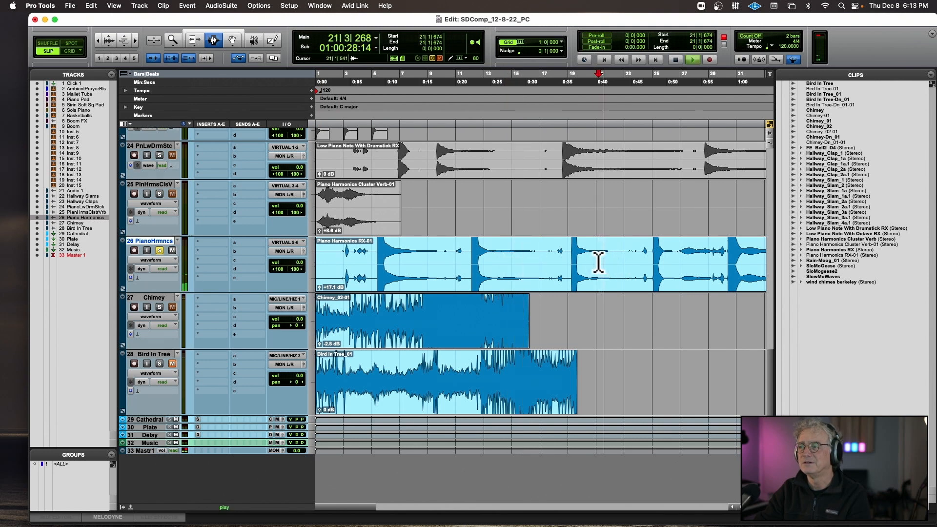
pyautogui.click(680, 262)
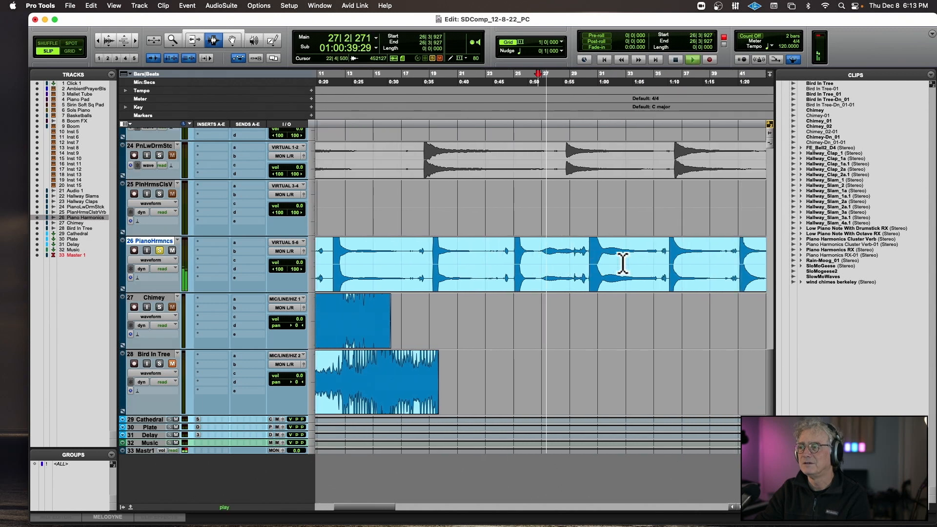
pyautogui.hscroll(8, 697, 260)
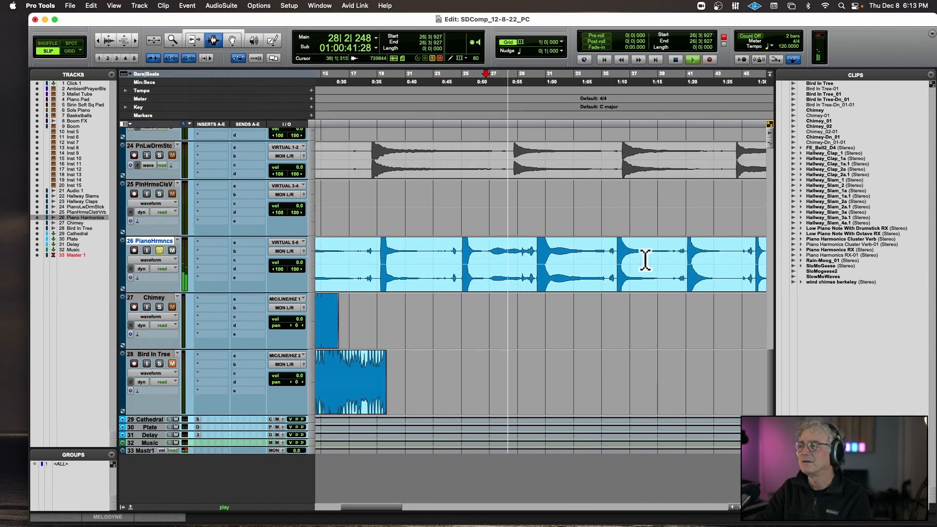
pyautogui.click(571, 255)
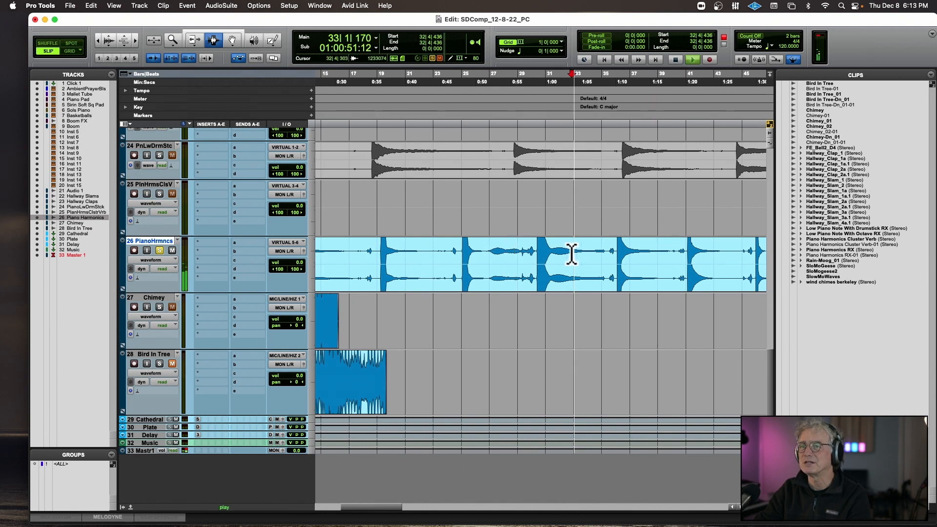
pyautogui.click(638, 254)
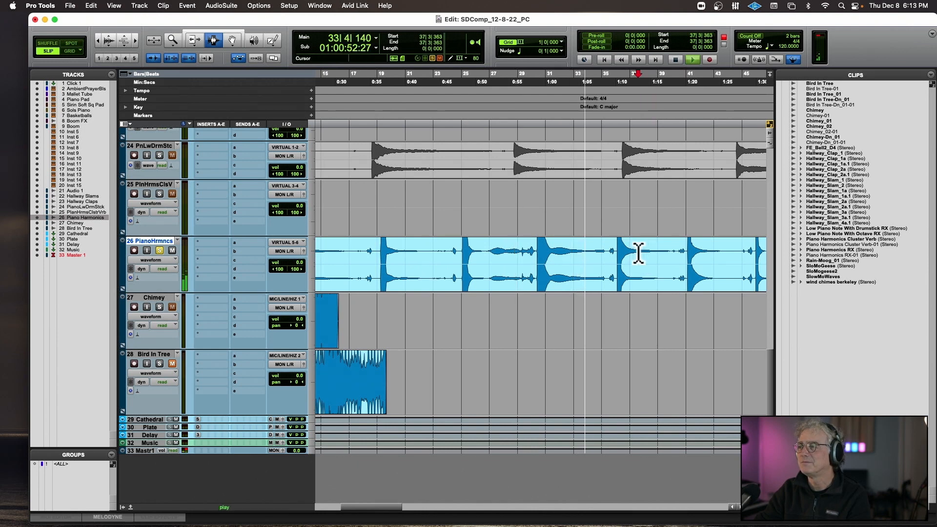
pyautogui.click(701, 250)
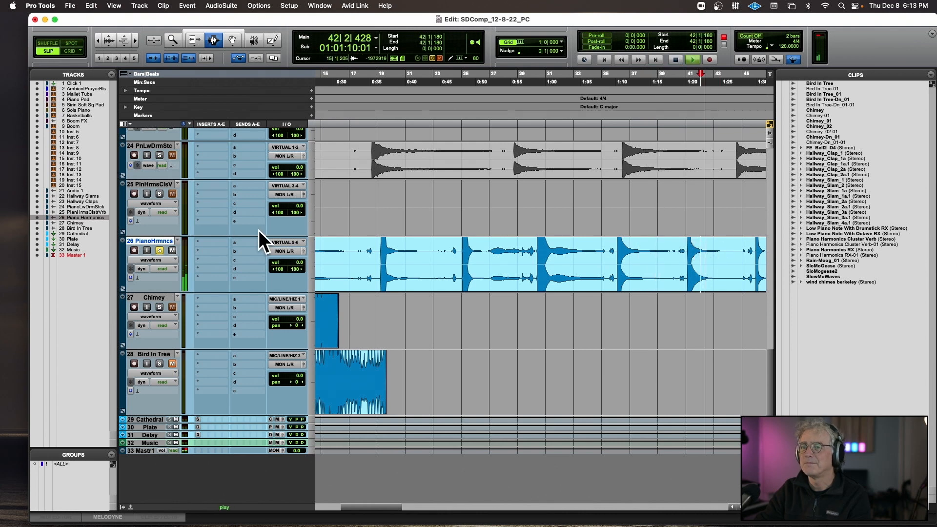
pyautogui.press('space')
pyautogui.click(161, 249)
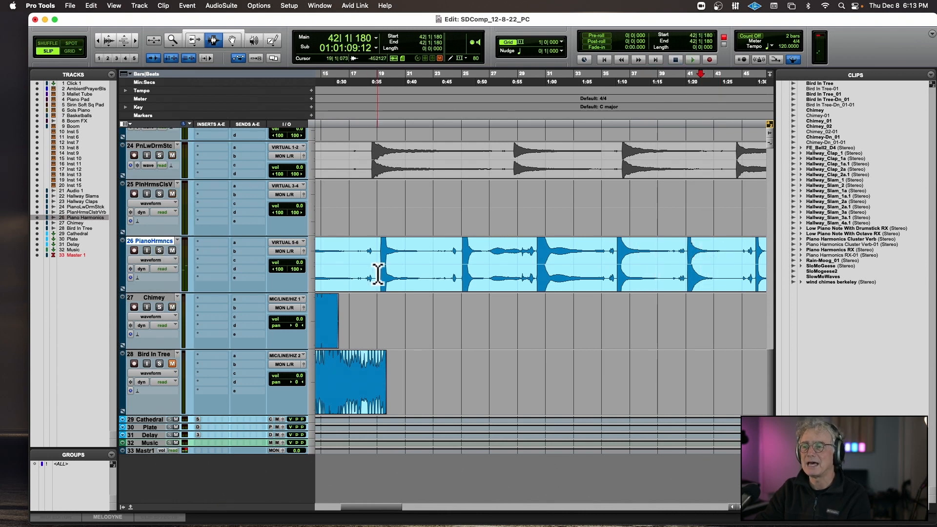
# Unmute the Piano Harmonics Cluster Verb-01 clip and play it from the session start.
pyautogui.press('Return')
pyautogui.doubleClick(355, 215)
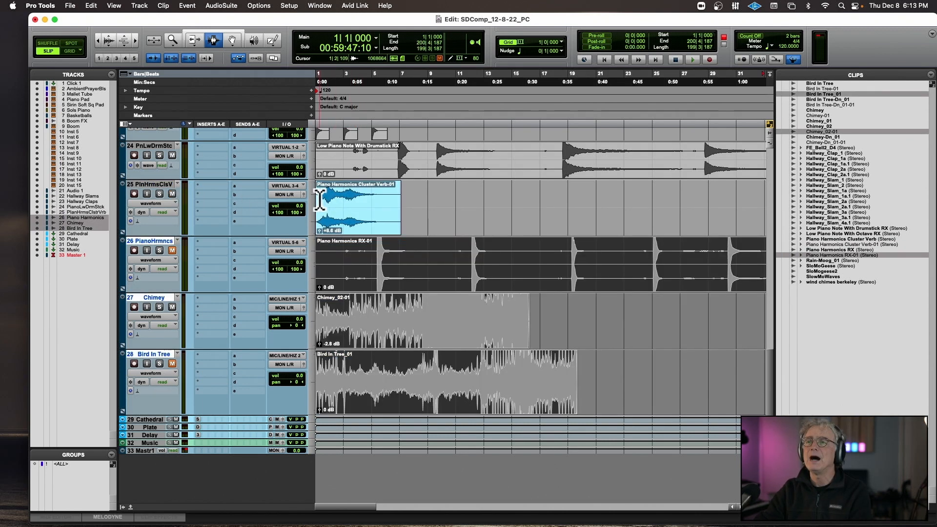
pyautogui.click(320, 200)
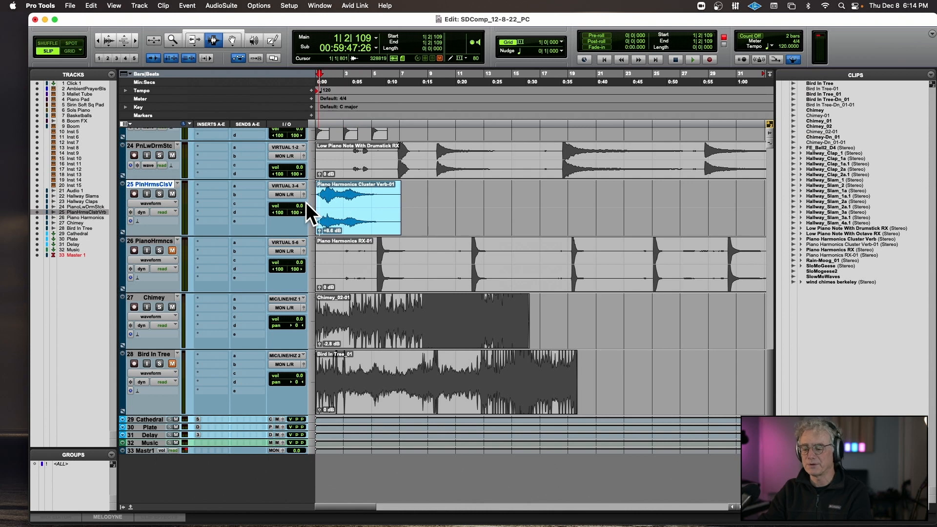
pyautogui.press('Return')
pyautogui.press('space')
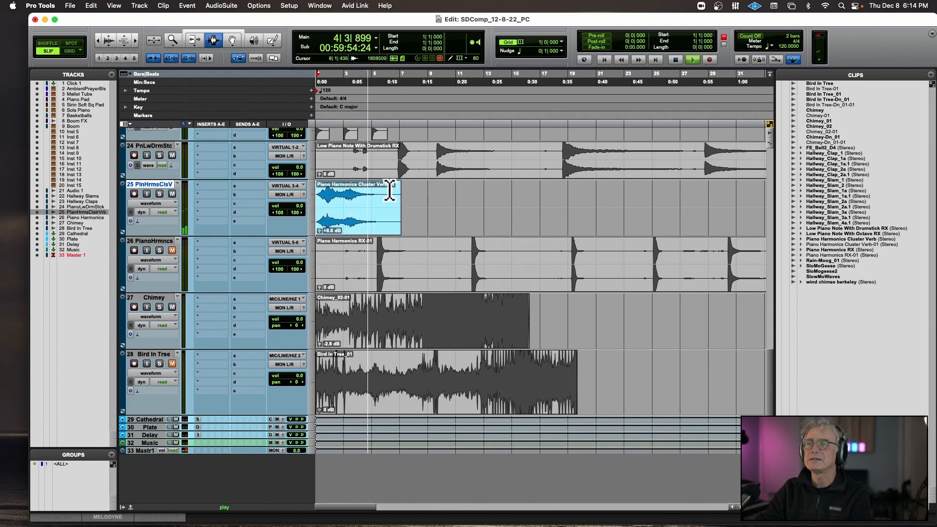
pyautogui.press('space')
# Mute the piano harmonics cluster track and its Piano Harmonics Cluster Verb-01 clip.
pyautogui.click(174, 195)
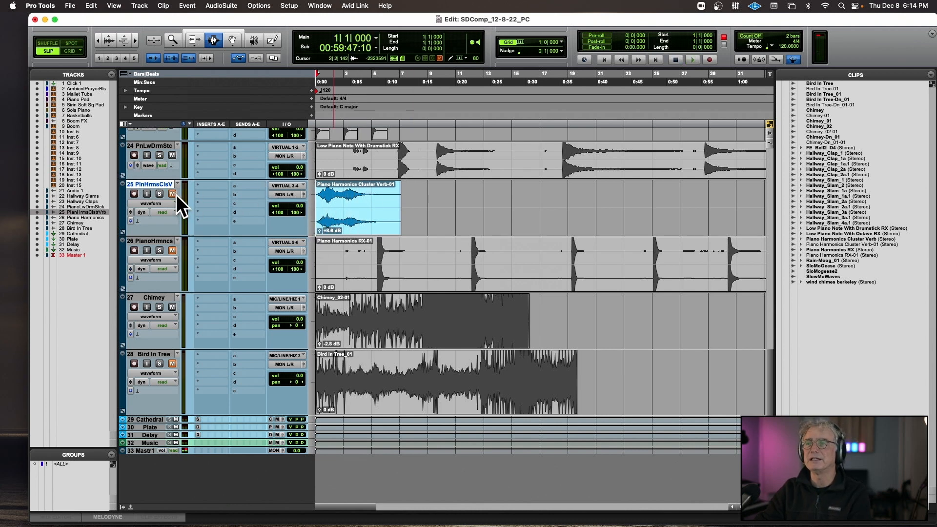
pyautogui.click(318, 156)
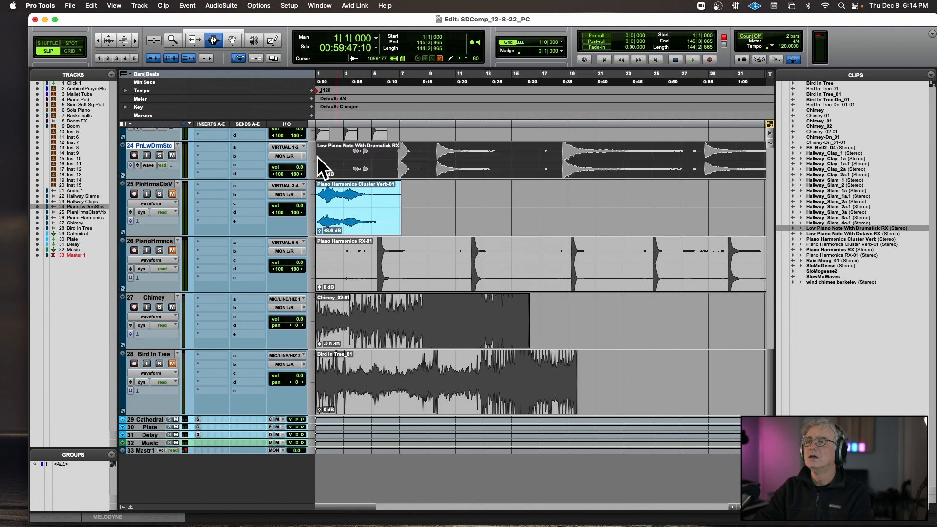
pyautogui.click(327, 198)
pyautogui.doubleClick(327, 198)
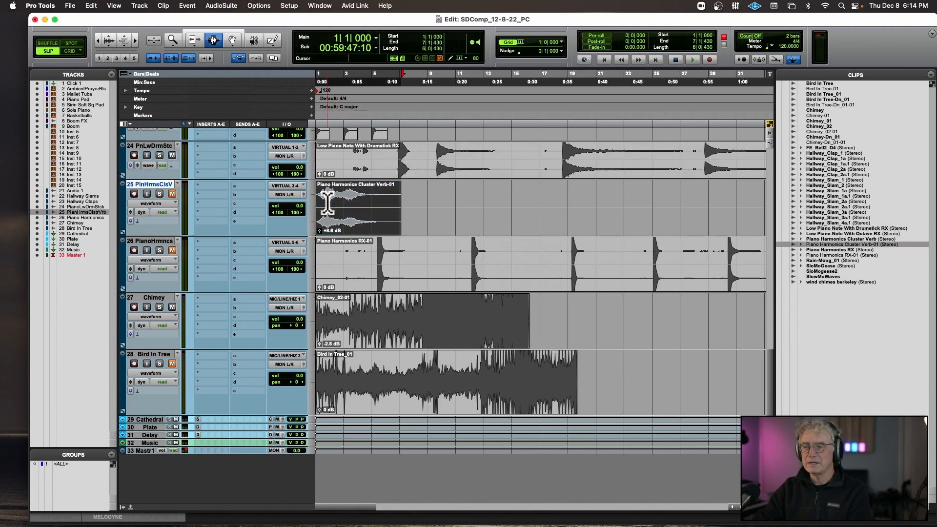
# Unmute the Low Piano Note With Drumstick RX clip and play it from bars 9 and 18.
pyautogui.doubleClick(359, 156)
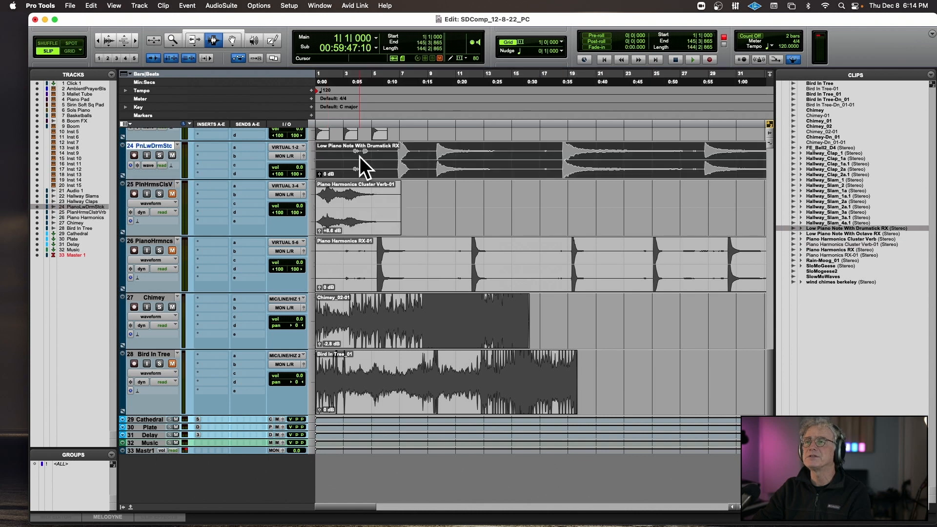
pyautogui.click(429, 158)
pyautogui.press('space')
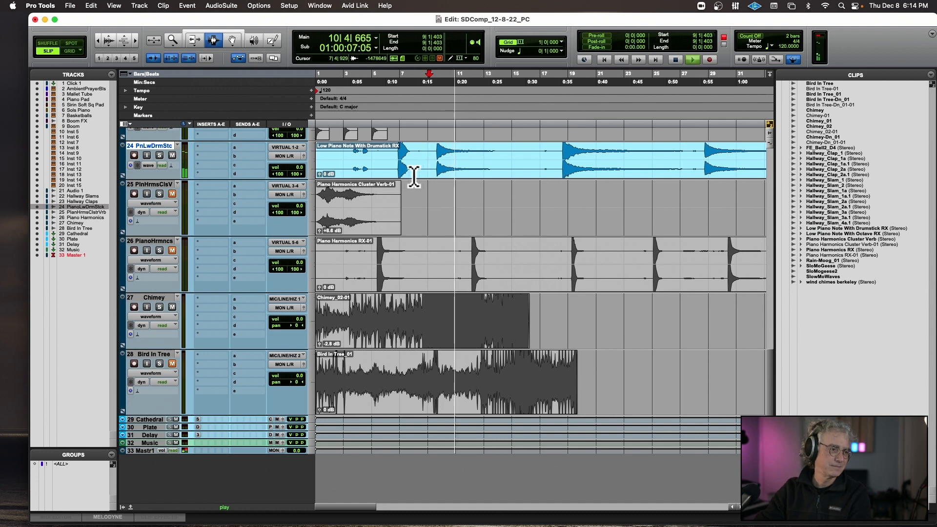
pyautogui.click(561, 159)
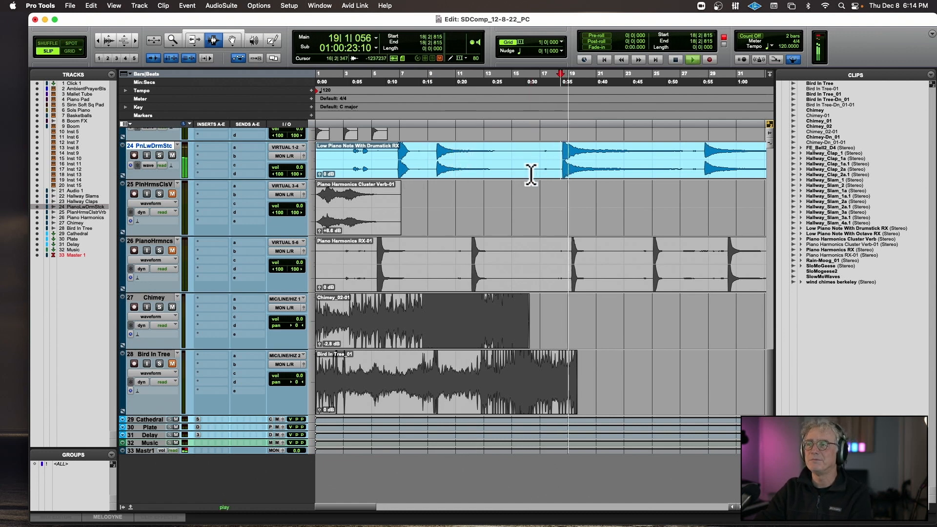
# Audition the Low Piano Note With Drumstick RX clip from bars 28 and 36, and stop playback.
pyautogui.hscroll(3, 532, 174)
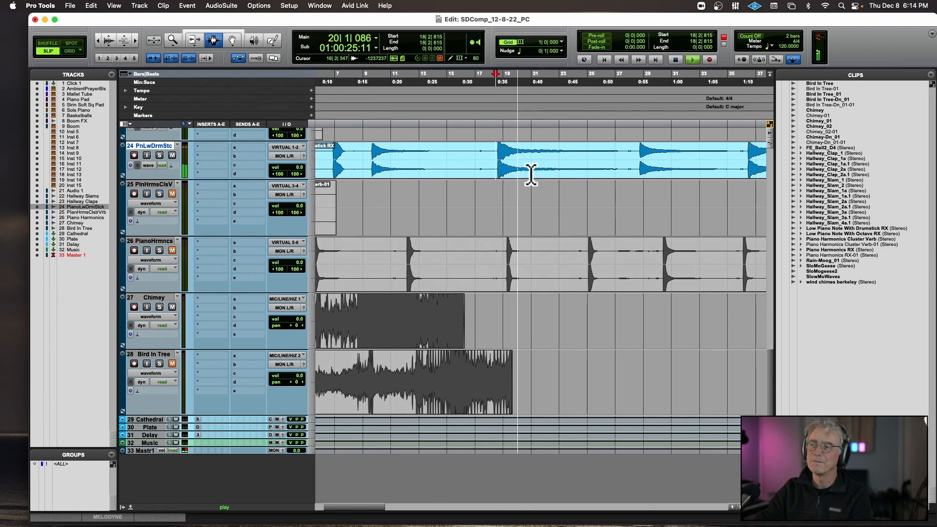
pyautogui.click(641, 155)
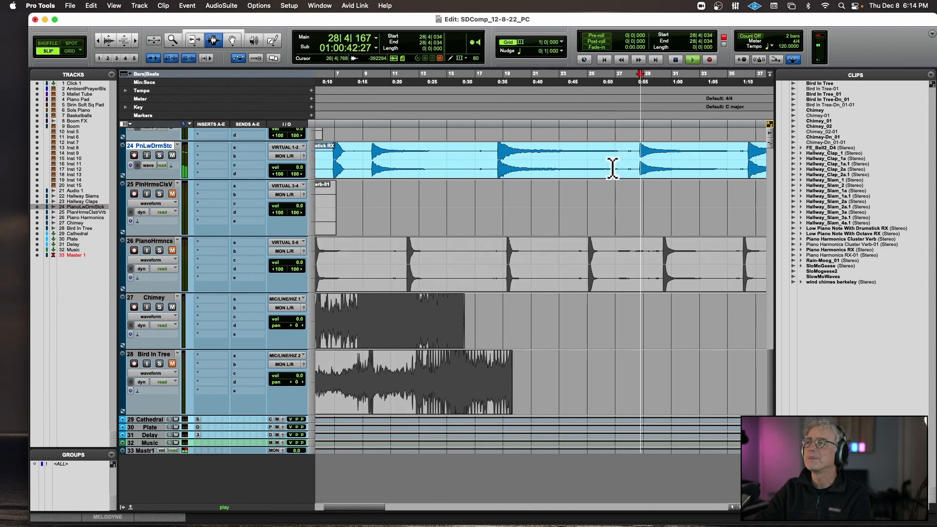
pyautogui.hscroll(6, 613, 161)
pyautogui.click(608, 157)
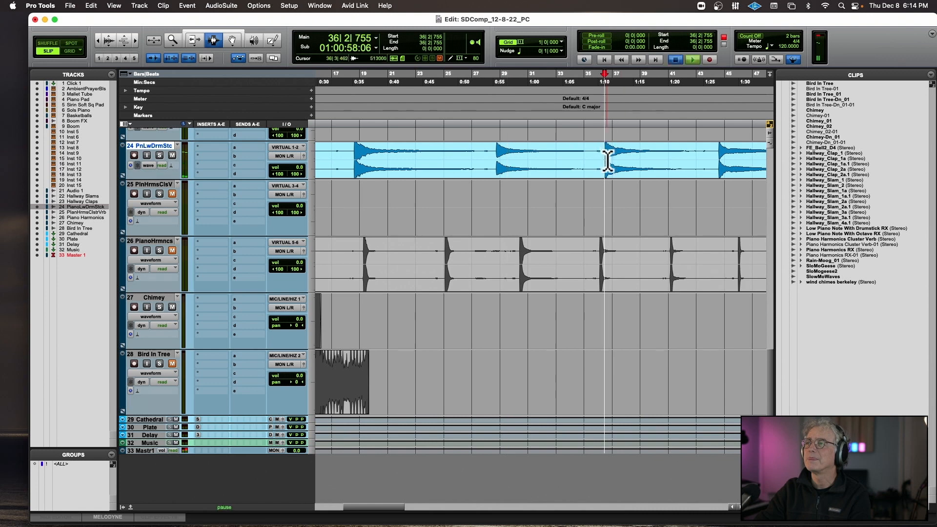
pyautogui.press('space')
# Mute the Low Piano Note With Drumstick RX clip and unmute the clips on the Hallway Claps and Hallway Slams tracks.
pyautogui.scroll(7, 300, 169)
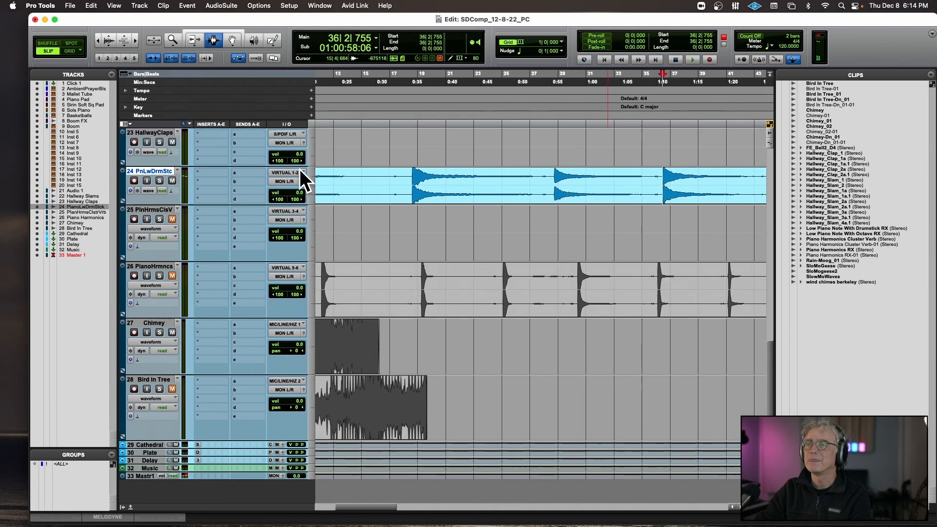
pyautogui.hscroll(-6, 300, 169)
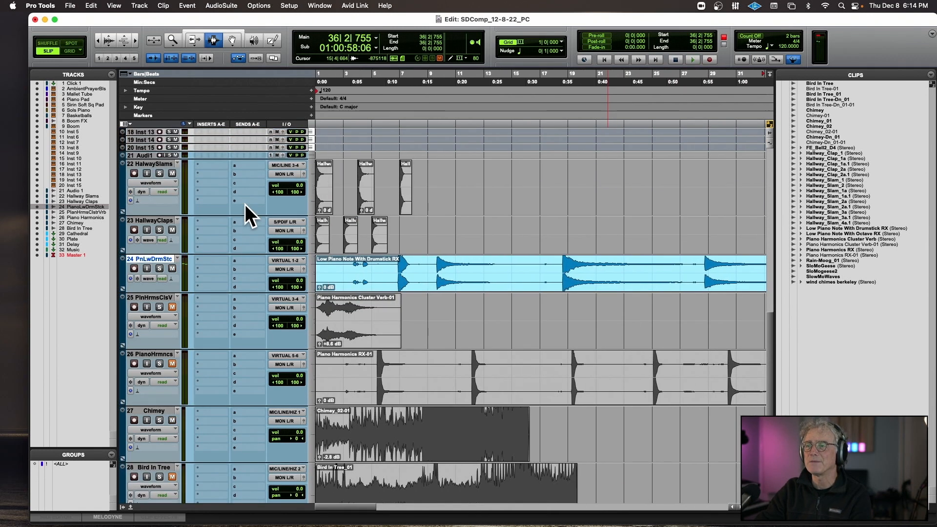
pyautogui.doubleClick(407, 268)
pyautogui.press('p')
pyautogui.click(447, 177)
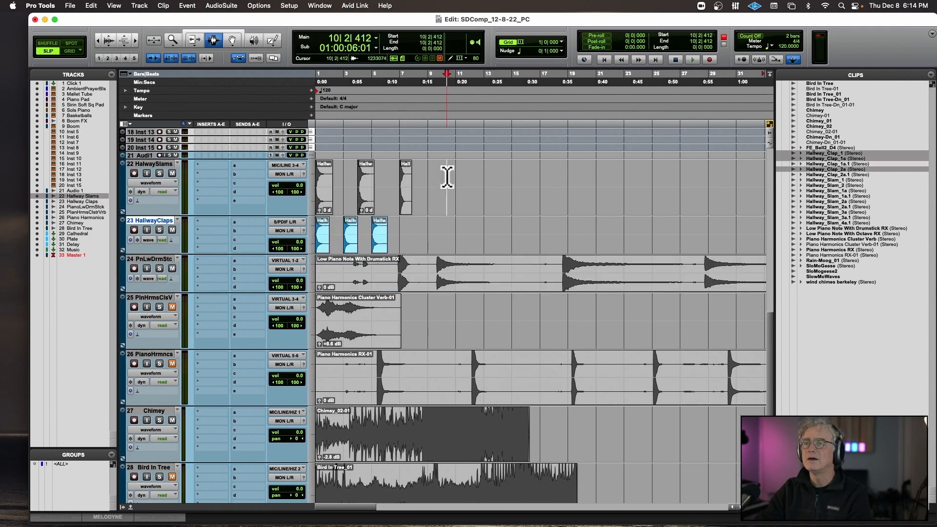
pyautogui.moveTo(447, 177); pyautogui.dragTo(270, 169)
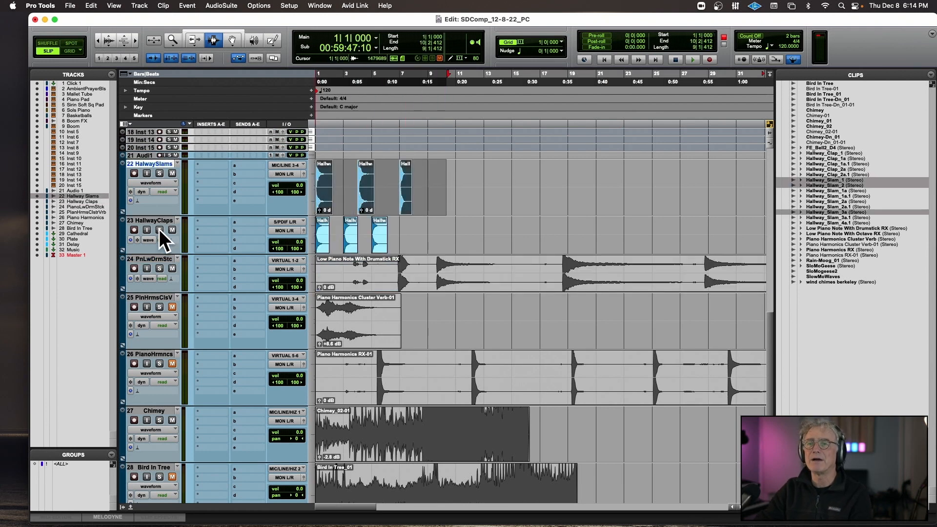
# Solo the Hallway Claps track, play it from the session start and from late in bar 4, and turn its solo off.
pyautogui.moveTo(411, 232); pyautogui.dragTo(283, 225)
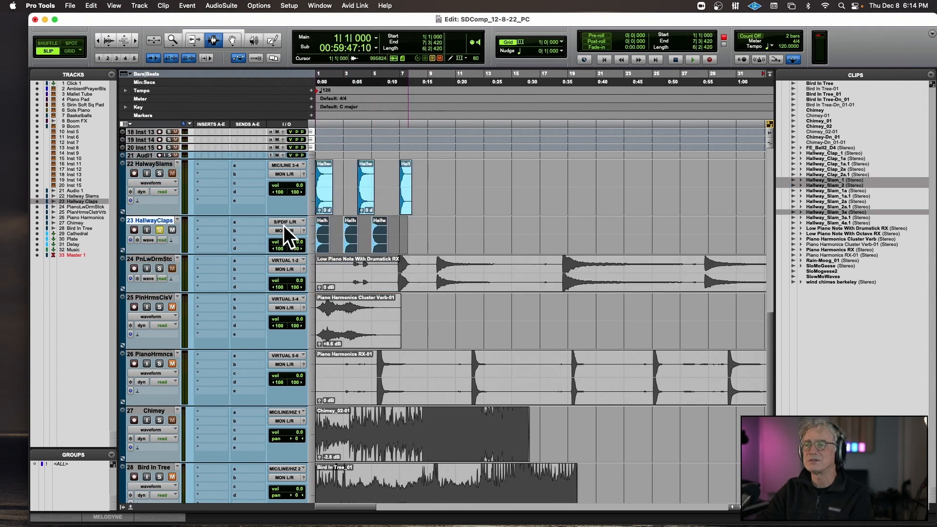
pyautogui.press('space')
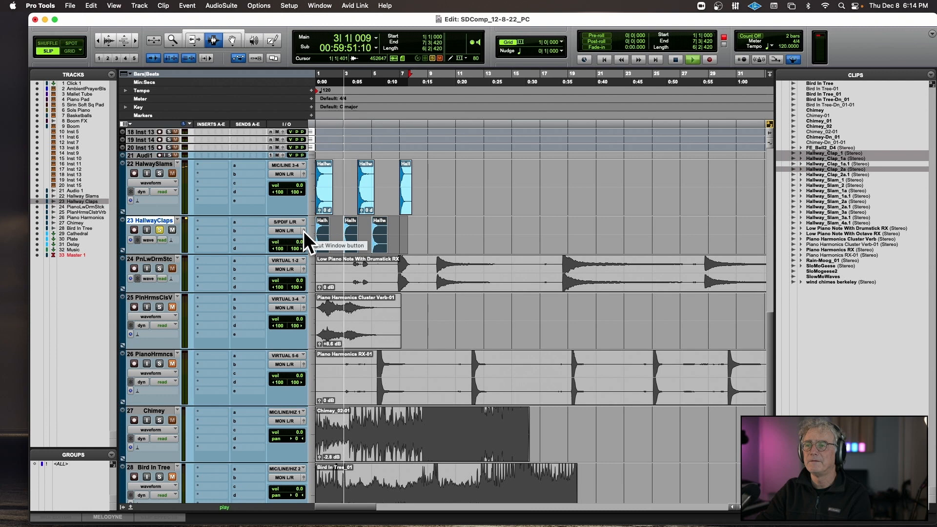
pyautogui.click(374, 232)
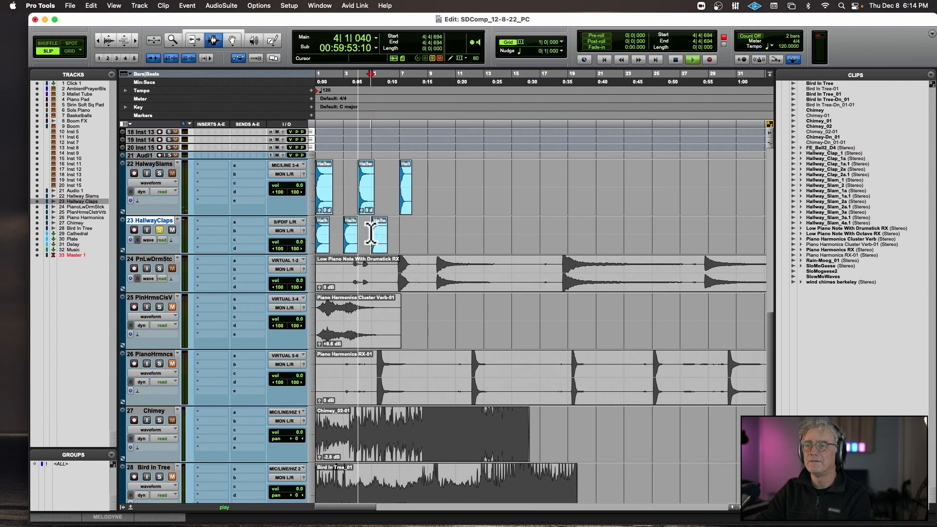
pyautogui.click(161, 230)
pyautogui.press('space')
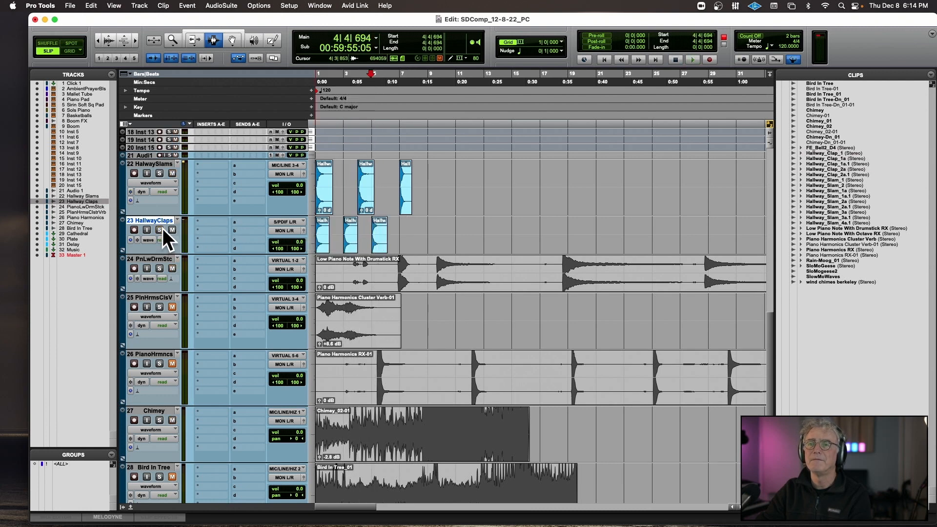
# Solo the Hallway Slams track, play its clips from the session start, and turn its solo off.
pyautogui.press('Return')
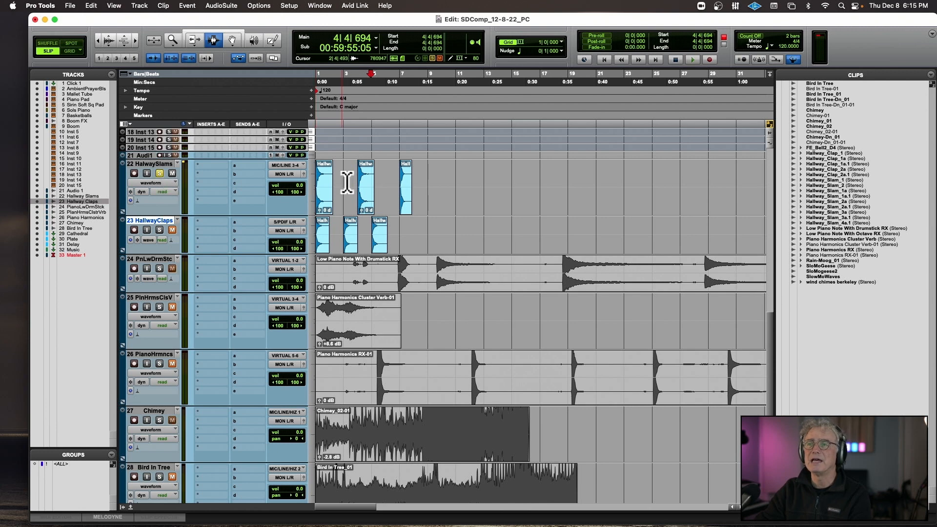
pyautogui.press('space')
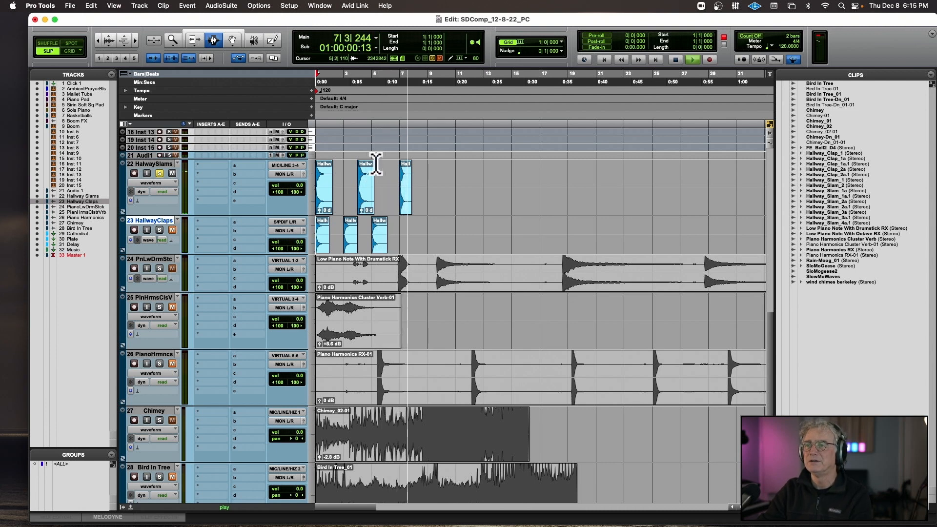
pyautogui.click(160, 173)
pyautogui.press('space')
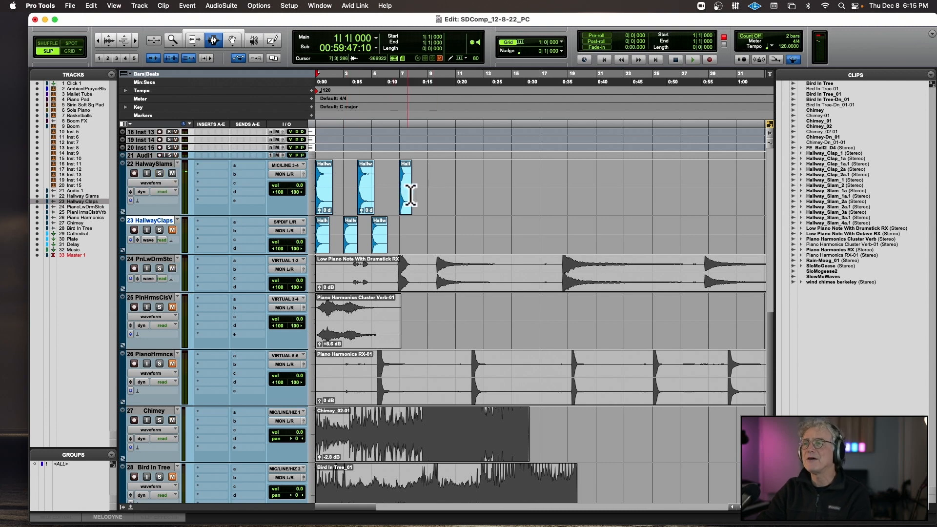
# Mute all the clips on the Hallway Slams and Hallway Claps tracks.
pyautogui.moveTo(428, 188); pyautogui.dragTo(258, 182)
pyautogui.moveTo(411, 230); pyautogui.dragTo(233, 238)
pyautogui.scroll(-5, 234, 238)
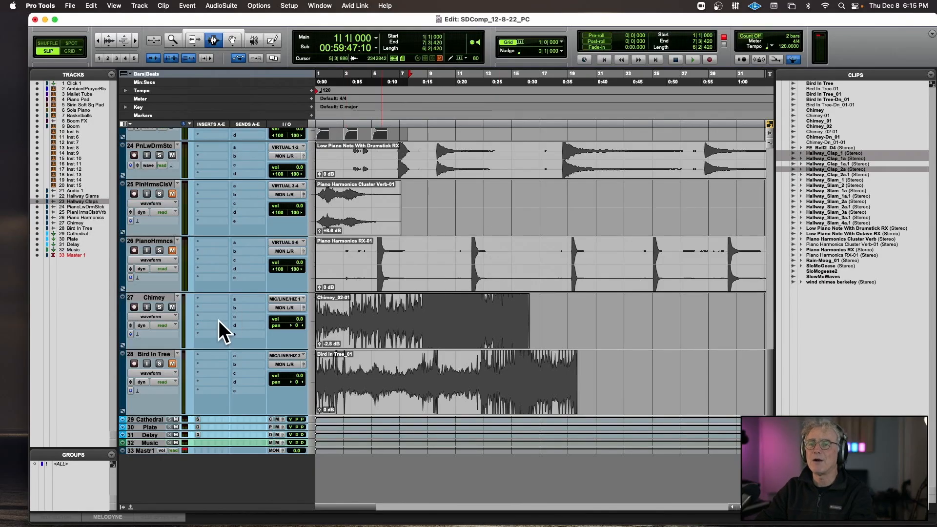
# Set the session tempo to 72 BPM at bar 1.
pyautogui.scroll(10, 478, 279)
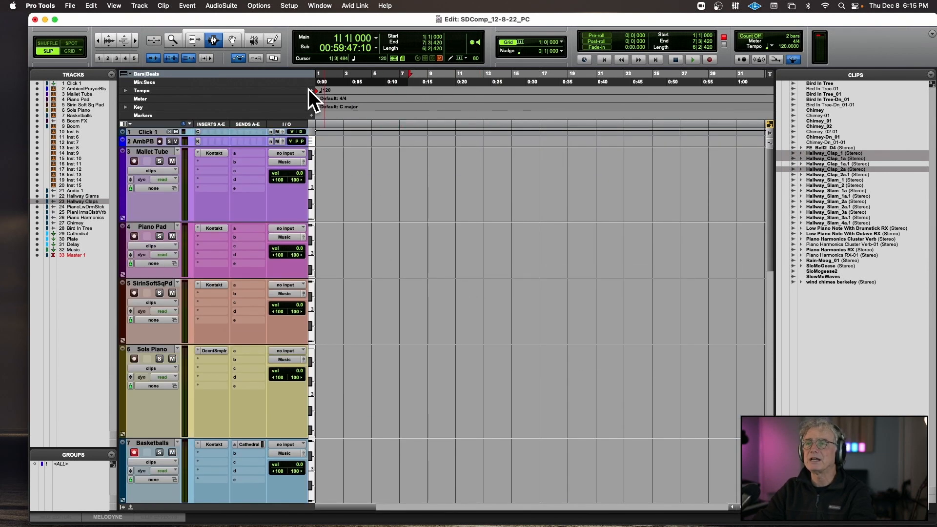
pyautogui.click(311, 91)
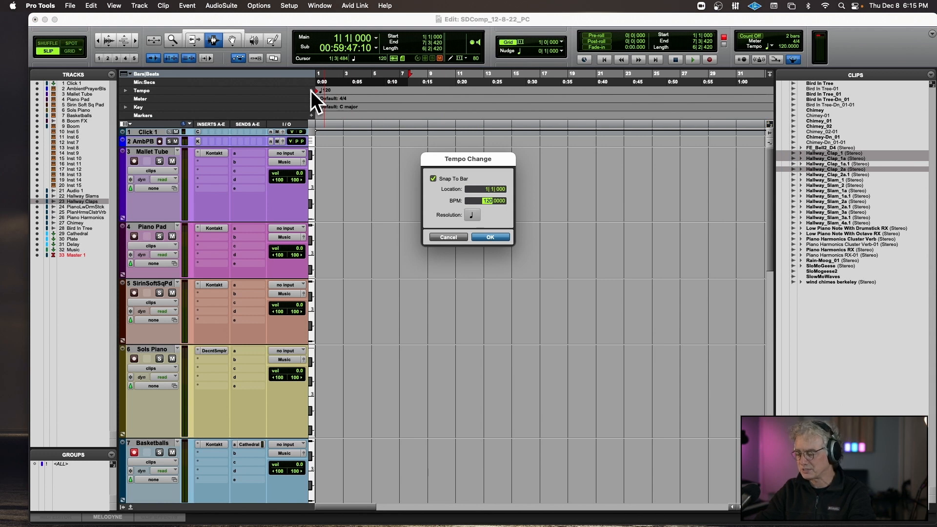
pyautogui.write('72')
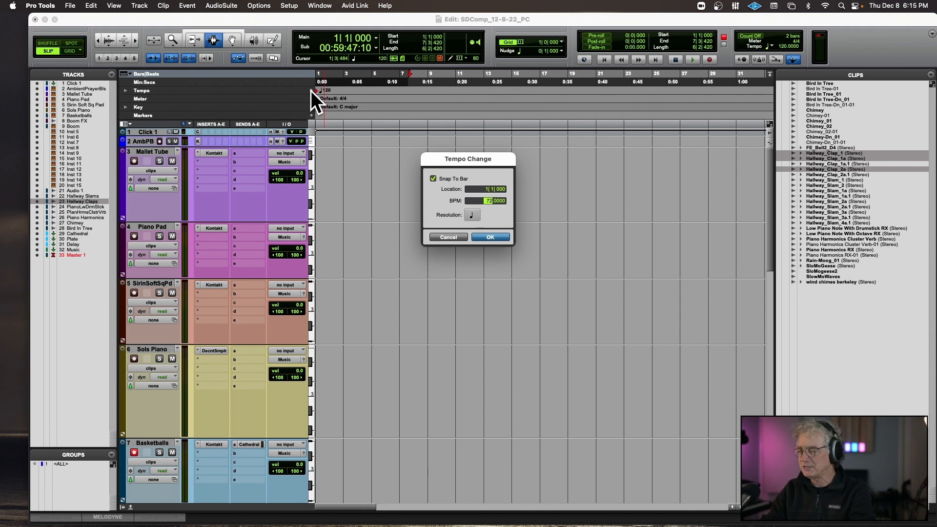
pyautogui.press('Return')
# Copy the opening of the Chimey_02-01 clip, from the session start to 2|2|409.
pyautogui.scroll(-8, 472, 193)
pyautogui.scroll(-8, 472, 193)
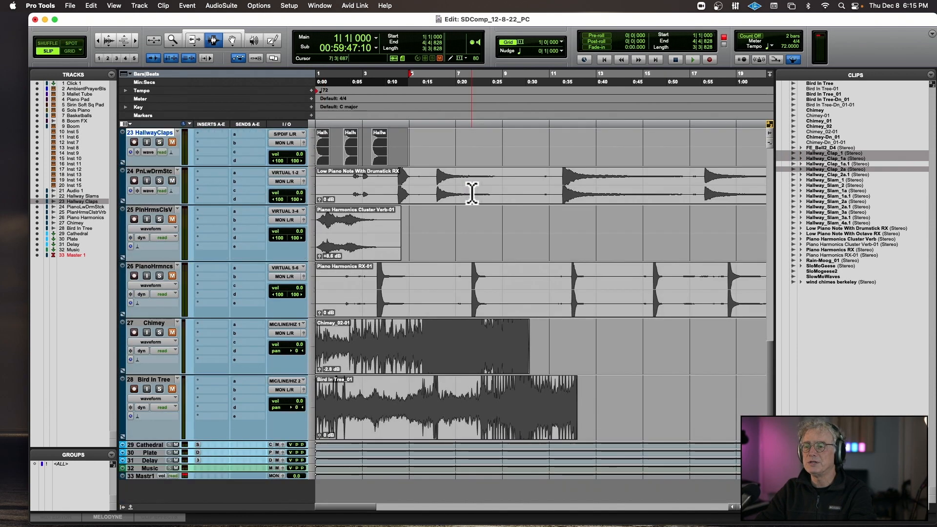
pyautogui.click(346, 336)
pyautogui.moveTo(347, 335); pyautogui.dragTo(312, 335)
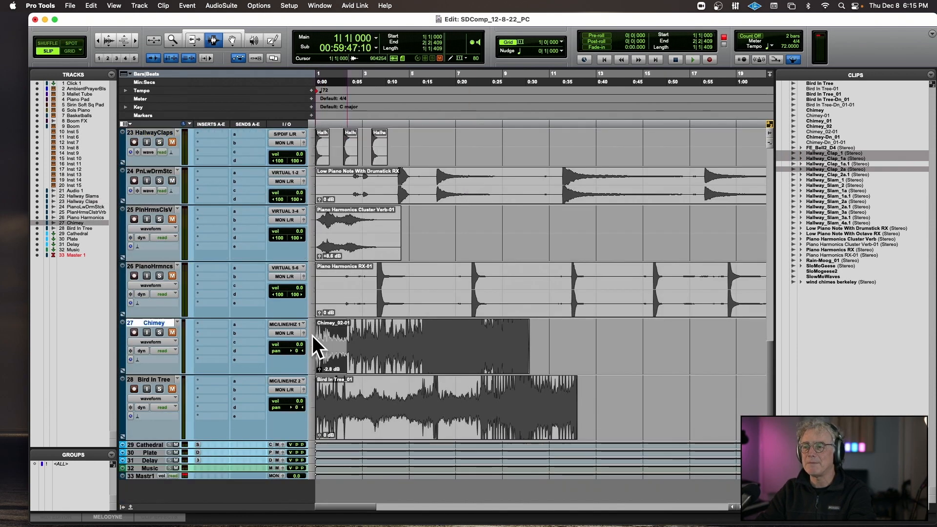
# Create a mono audio track named "Chimes SFX" directly below the Audio 1 track.
pyautogui.scroll(10, 360, 329)
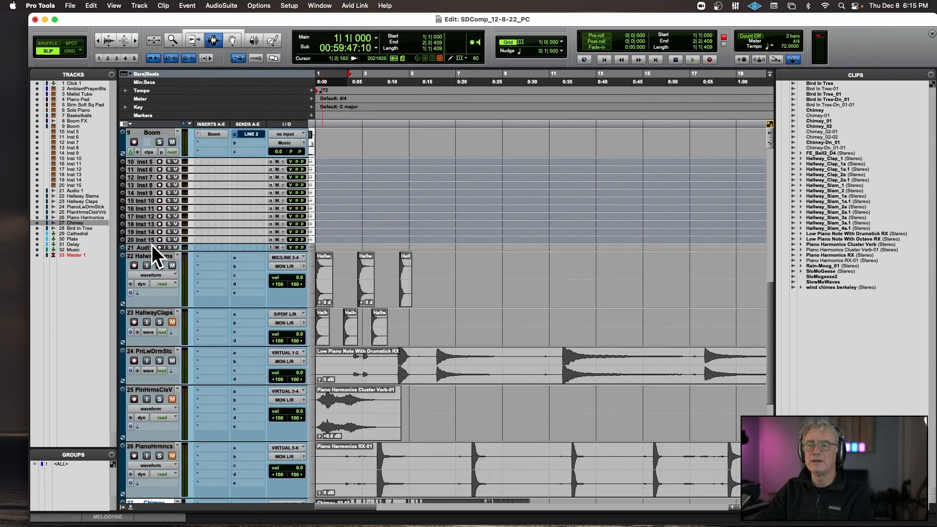
pyautogui.click(147, 247)
pyautogui.press('super+shift+n')
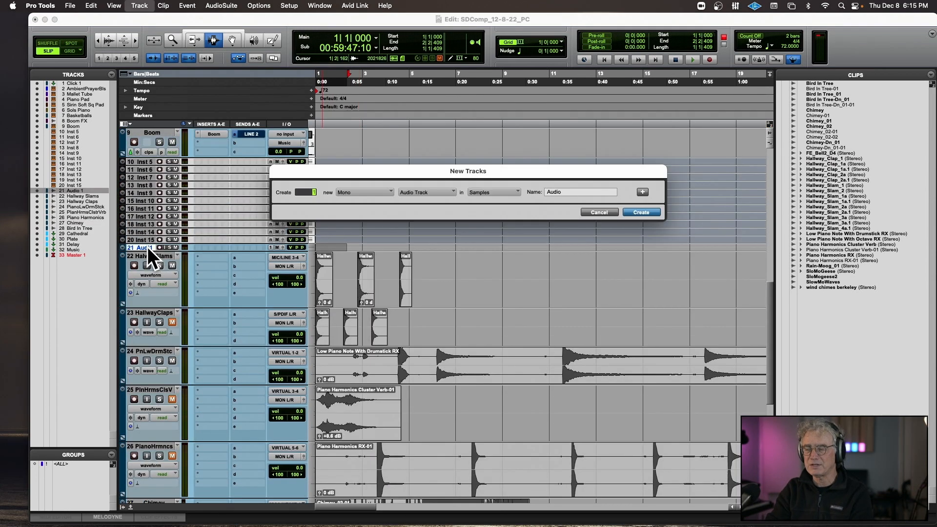
pyautogui.click(355, 190)
pyautogui.click(357, 201)
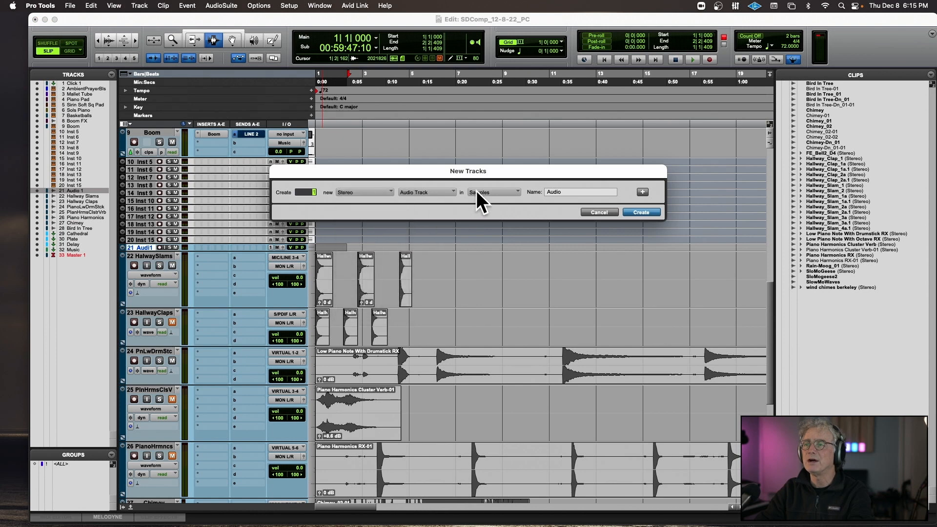
pyautogui.click(341, 193)
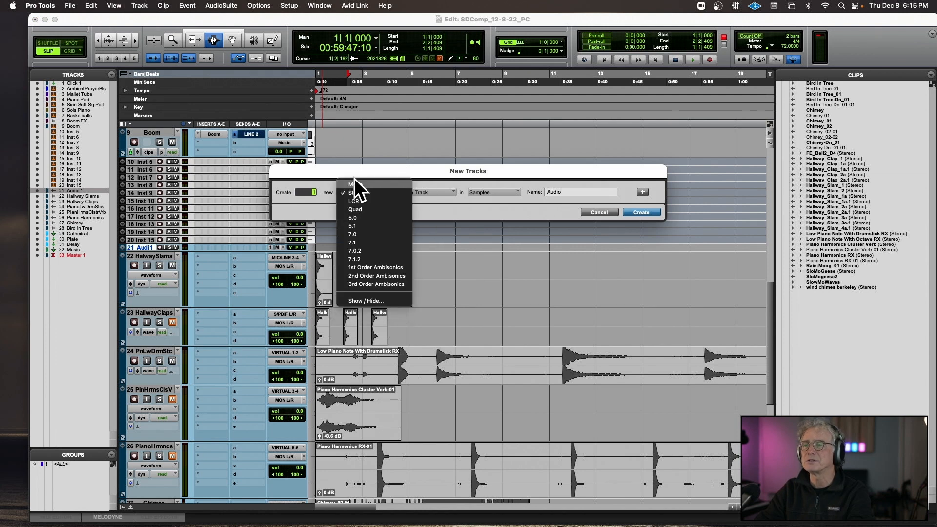
pyautogui.click(355, 178)
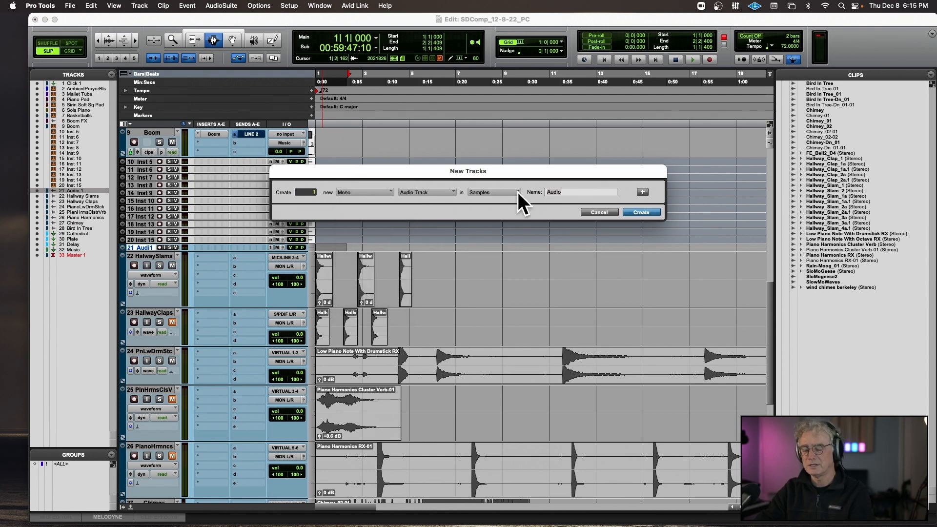
pyautogui.write('Chimes SFX')
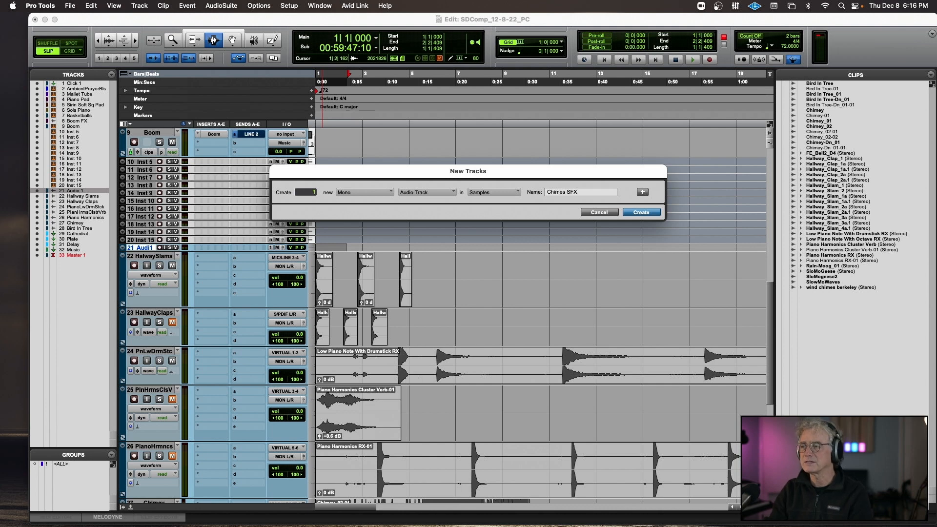
pyautogui.press('Return')
# Paste the copied chimes excerpt at the start of the Chimes SFX track, unmute it and play it.
pyautogui.scroll(-10, 490, 189)
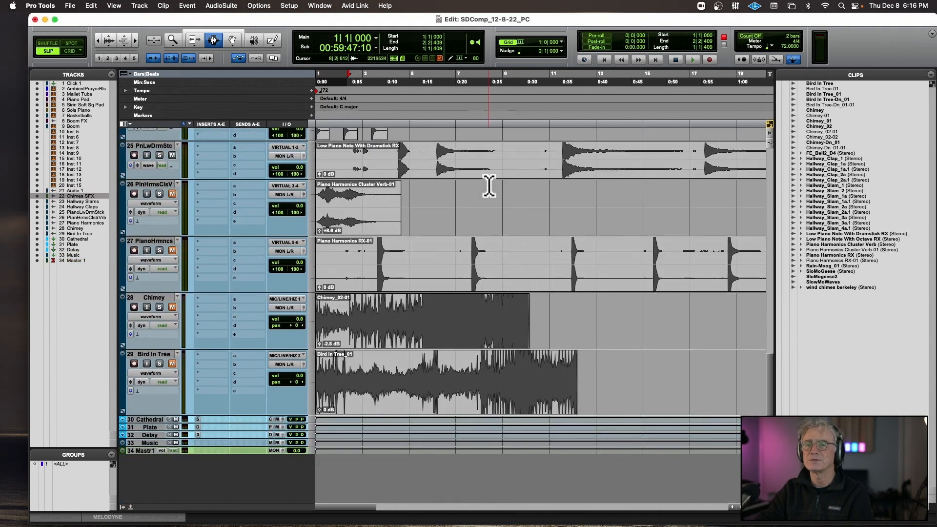
pyautogui.scroll(7, 493, 181)
pyautogui.press('cmd+v')
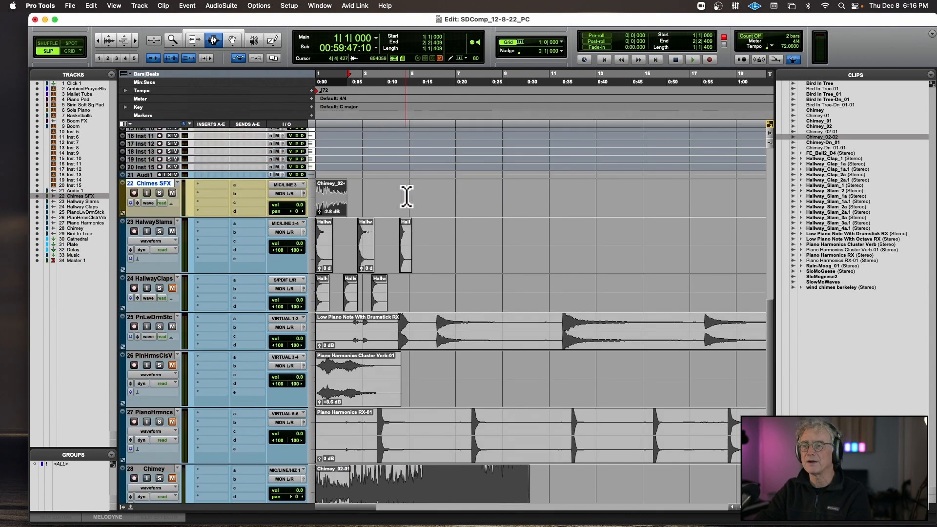
pyautogui.press('space')
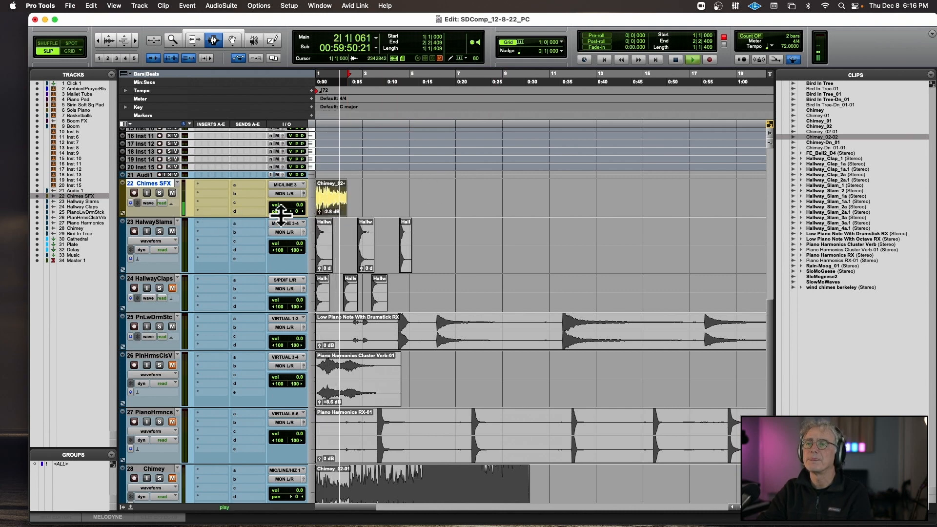
# Duplicate the chimes excerpt three times end to end on the Chimes SFX track and stop playback.
pyautogui.press('cmd+d')
pyautogui.press('cmd+d')
pyautogui.press('cmd+d')
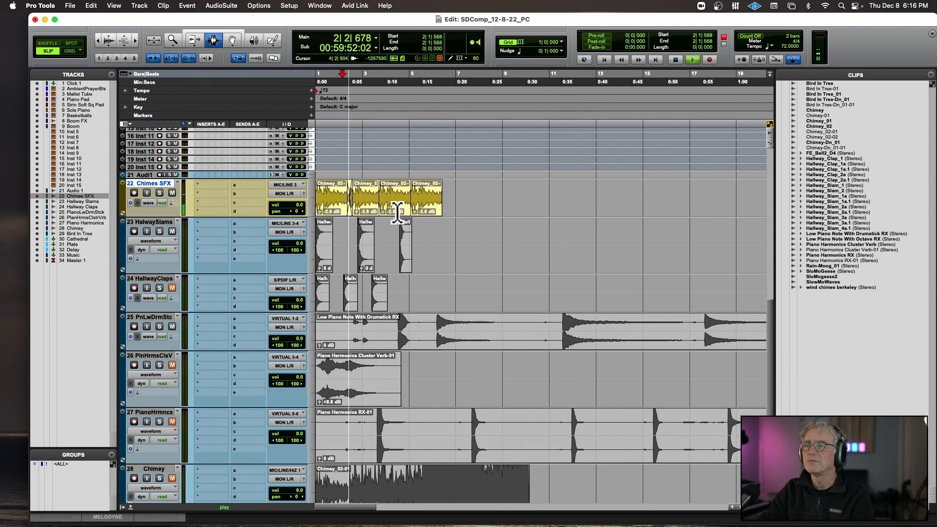
pyautogui.press('space')
# Trim the starts of the third and fourth chimes clips slightly and close each up against the preceding clip in Shuffle mode.
pyautogui.press('t')
pyautogui.press('t')
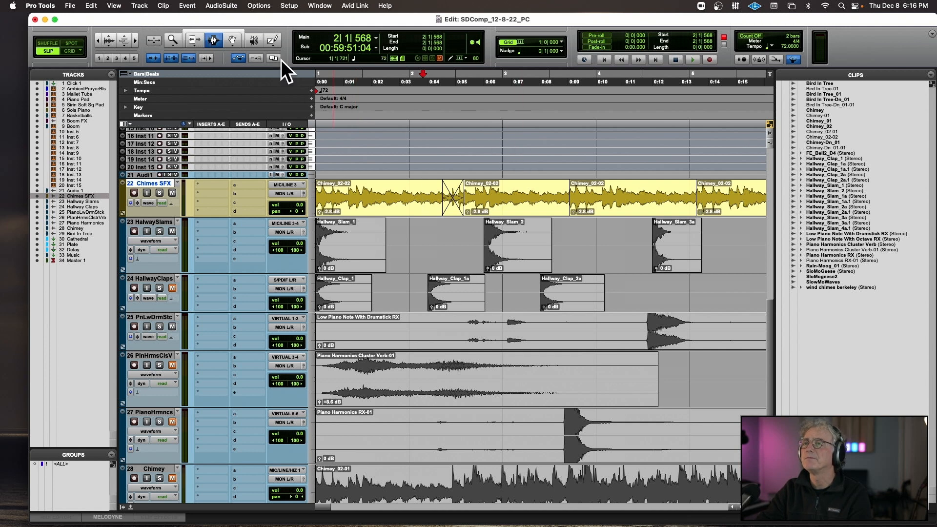
pyautogui.click(194, 40)
pyautogui.moveTo(570, 195); pyautogui.dragTo(582, 195)
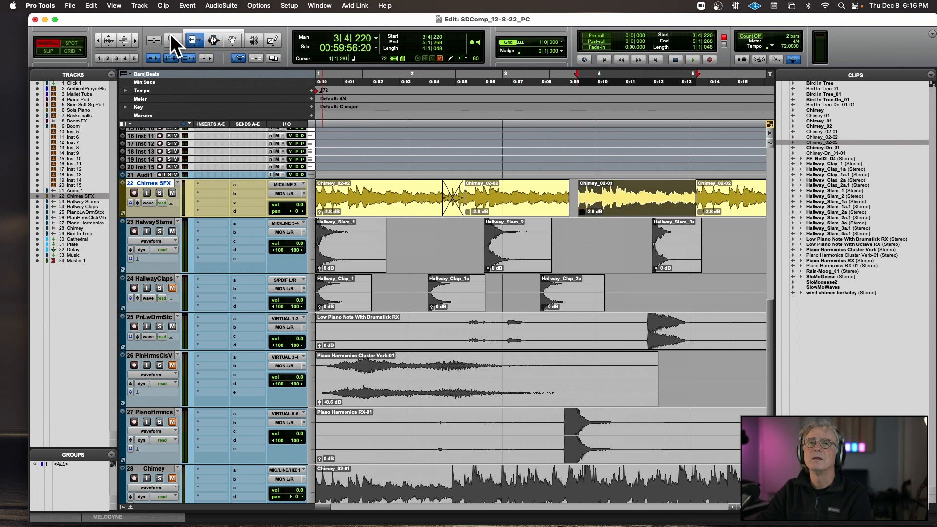
pyautogui.click(230, 37)
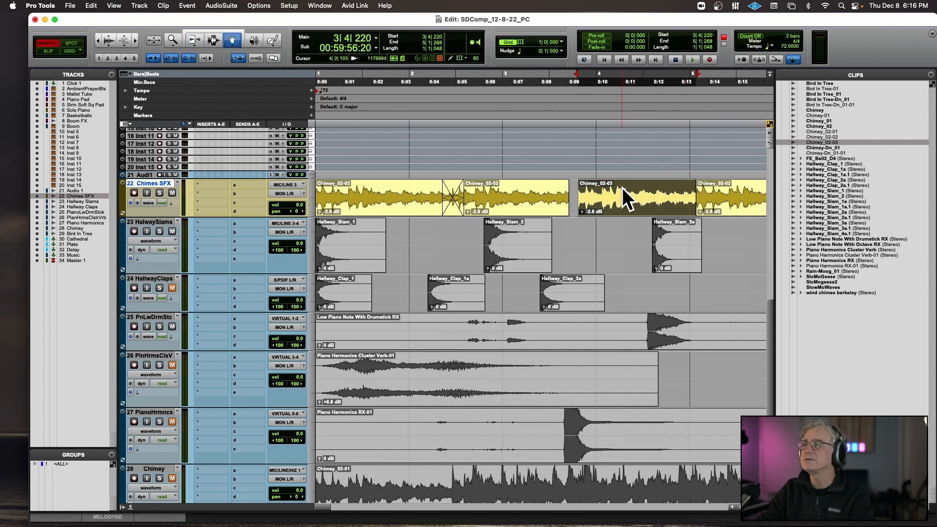
pyautogui.moveTo(582, 195); pyautogui.dragTo(573, 195)
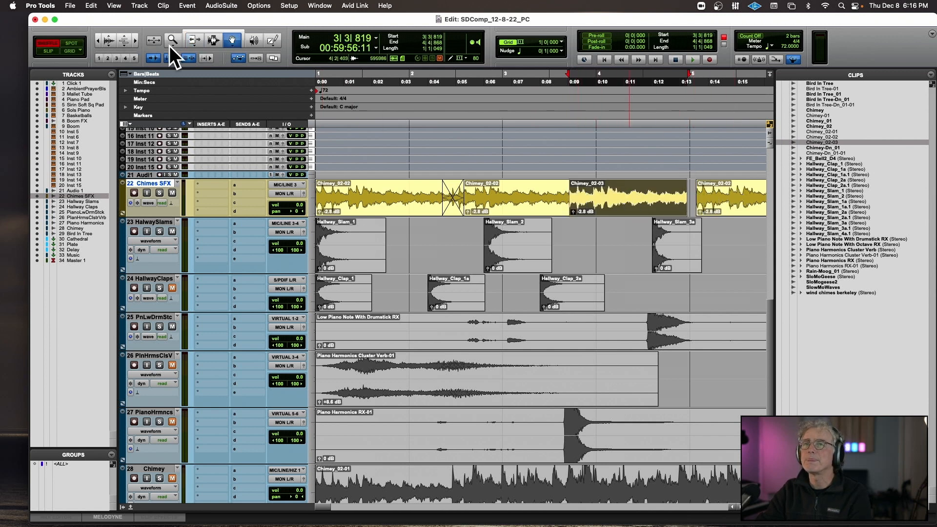
pyautogui.moveTo(700, 194); pyautogui.dragTo(686, 193)
pyautogui.click(233, 41)
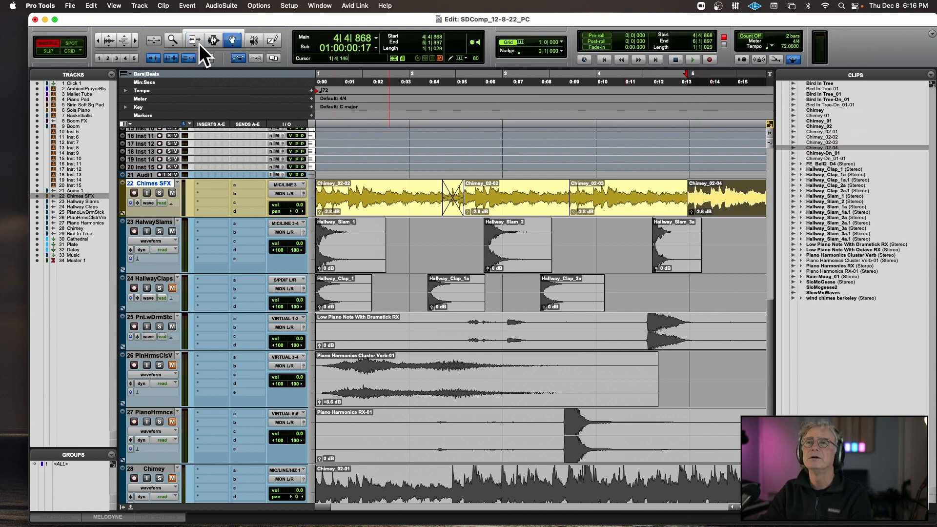
# Crossfade the joins between the second and third and the third and fourth chimes clips, and enlarge the Chimes SFX track's height.
pyautogui.moveTo(565, 198); pyautogui.dragTo(578, 197)
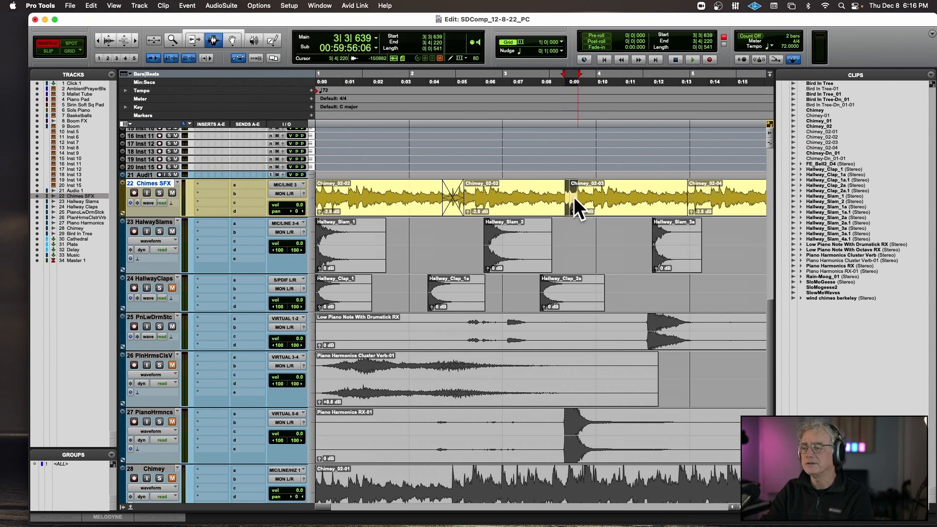
pyautogui.press('ctrl+super+f')
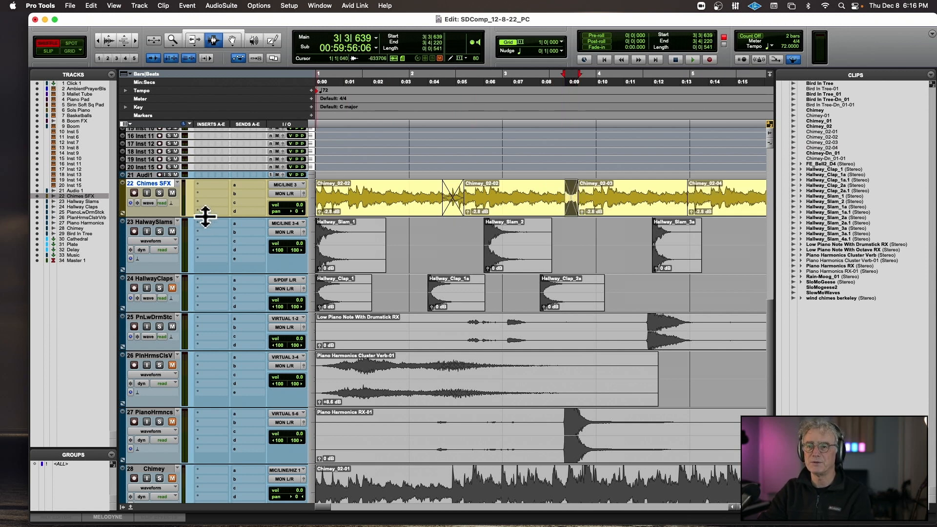
pyautogui.moveTo(205, 217); pyautogui.dragTo(200, 373)
pyautogui.press('super+]')
pyautogui.press('super+]')
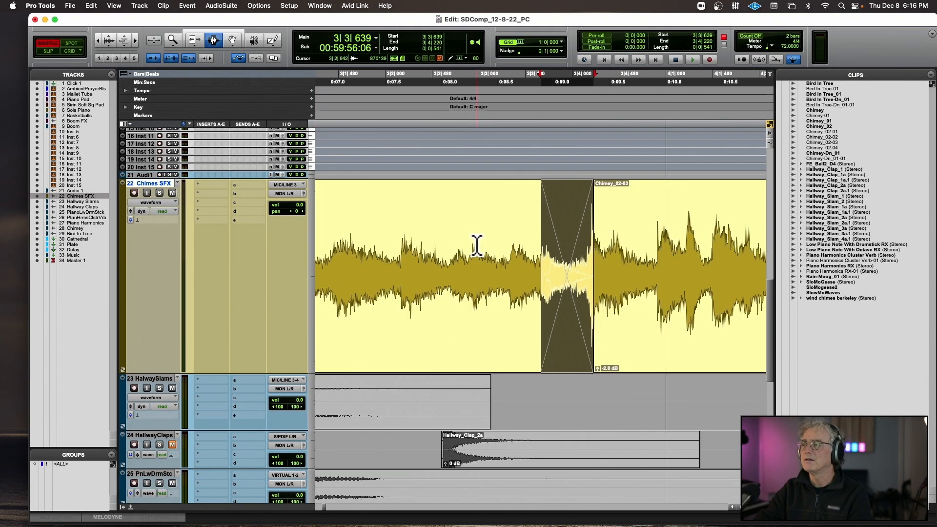
pyautogui.click(511, 250)
pyautogui.hscroll(10, 510, 250)
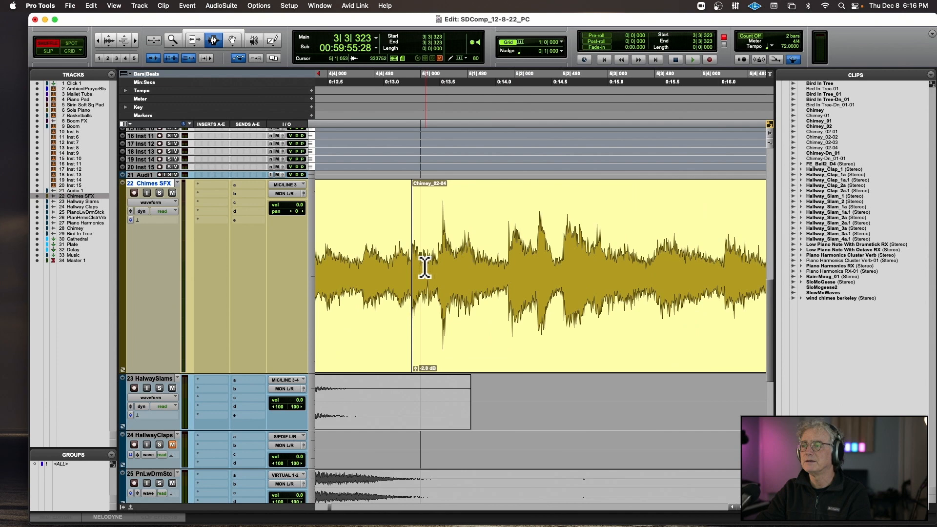
pyautogui.moveTo(375, 268); pyautogui.dragTo(440, 268)
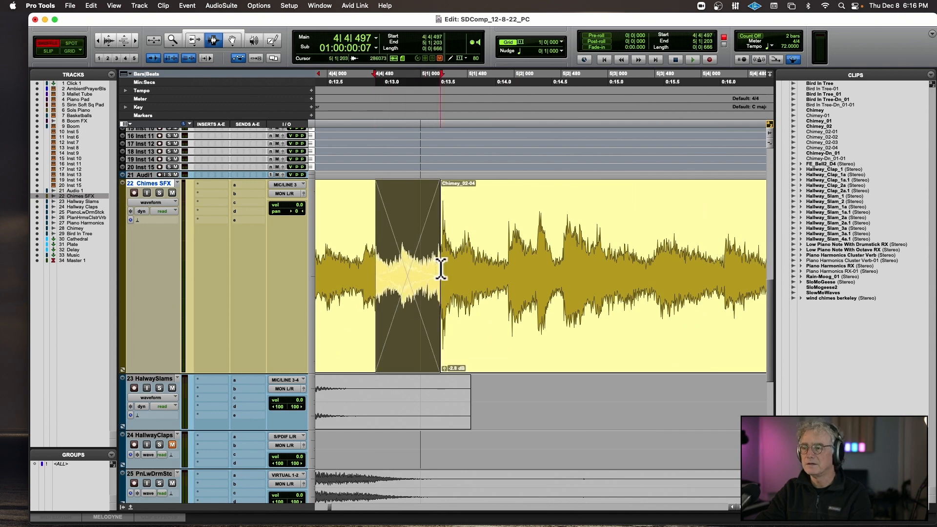
pyautogui.press('super+[')
# Play the crossfaded chimes clips from the session start through to their end to check the joins.
pyautogui.press('Return')
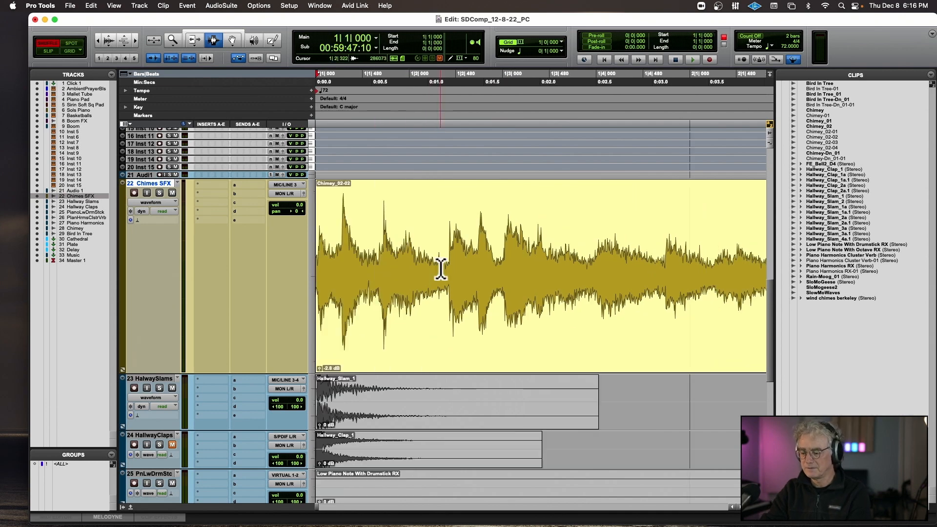
pyautogui.press('space')
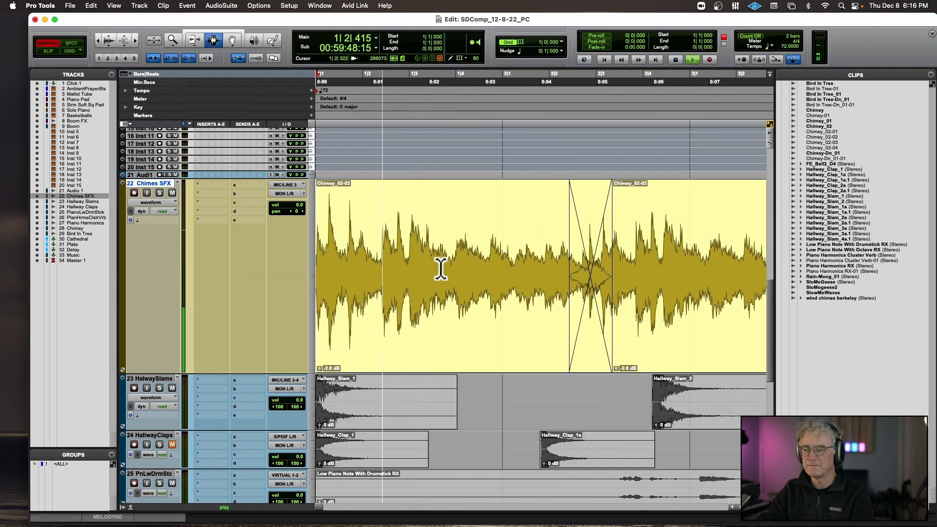
pyautogui.press('super+[')
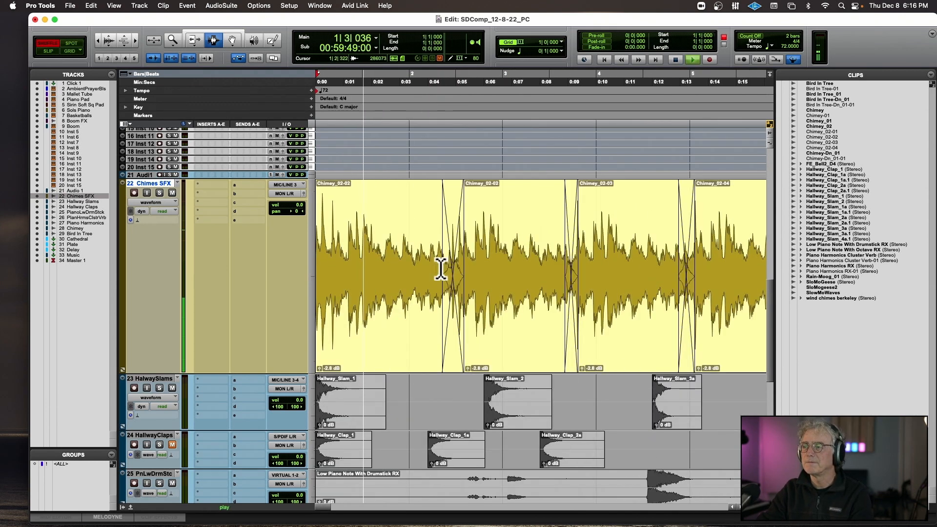
pyautogui.press('super+[')
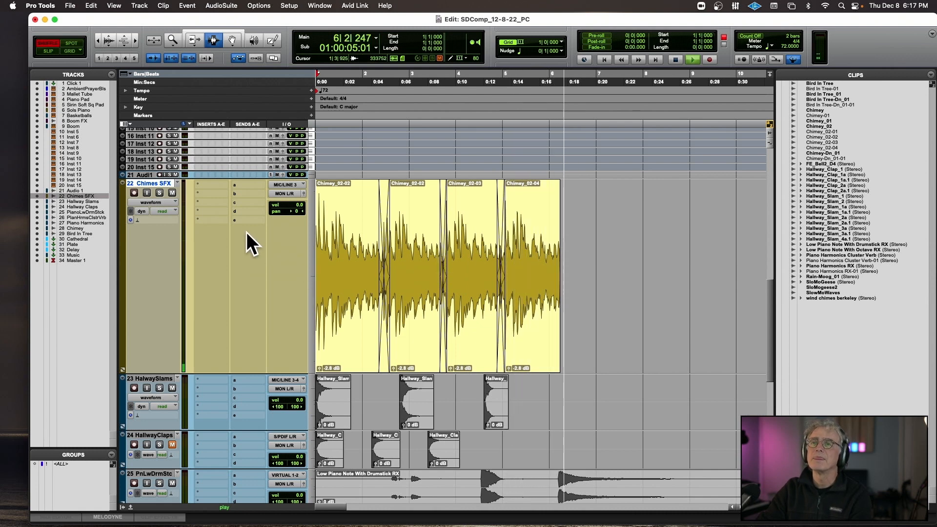
pyautogui.press('space')
# Duplicate the full run of chimes clips on the Chimes SFX track and crossfade the join between the original and the copy.
pyautogui.doubleClick(354, 261)
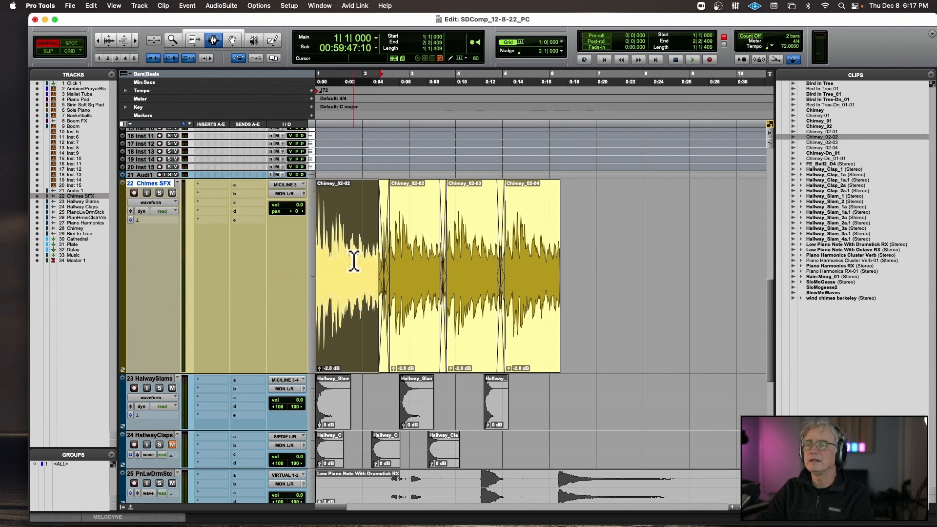
pyautogui.press('super+a')
pyautogui.press('super+d')
pyautogui.click(560, 256)
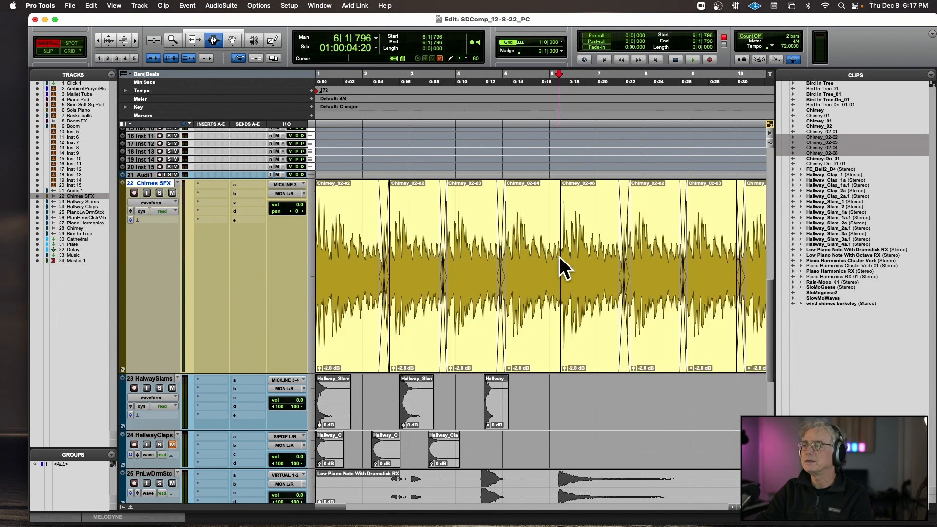
pyautogui.moveTo(559, 256); pyautogui.dragTo(564, 257)
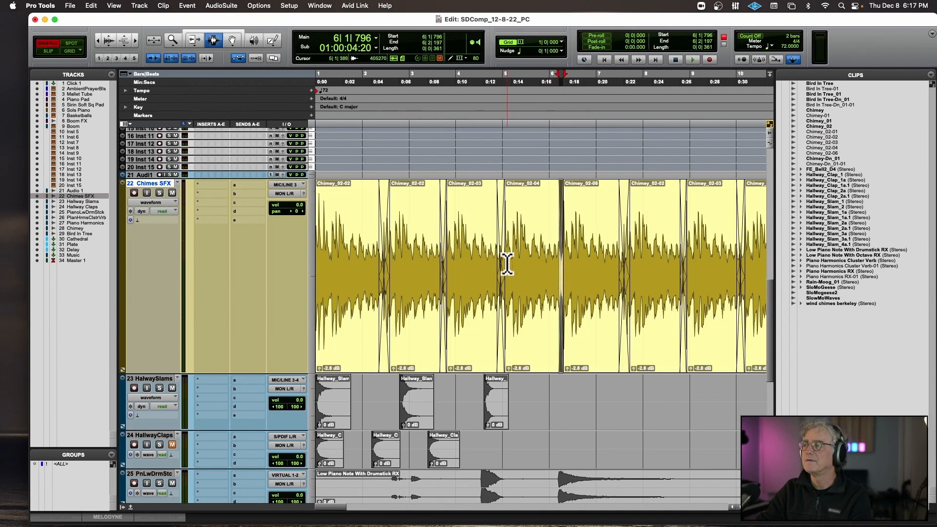
pyautogui.hscroll(5, 506, 265)
pyautogui.hscroll(-5, 506, 266)
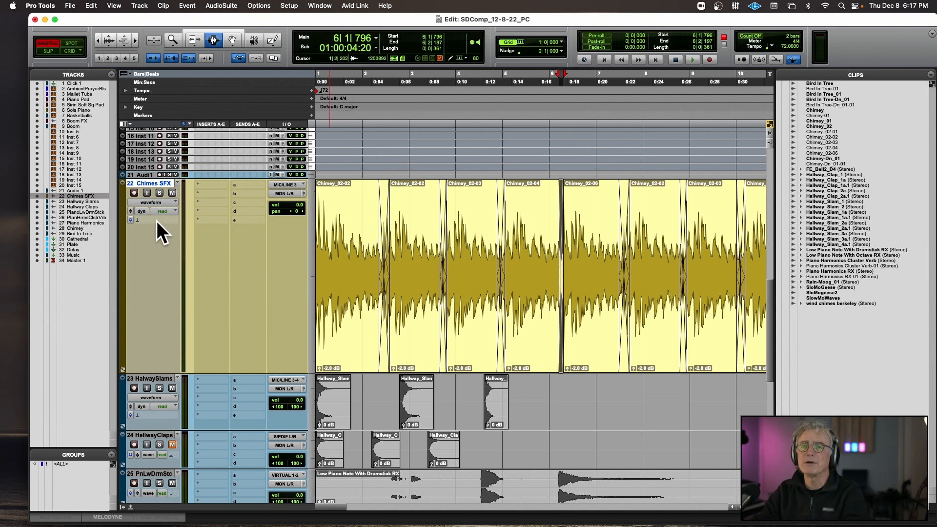
# Enable Polyphonic Elastic Audio on the Chimes SFX track and switch its timebase to ticks.
pyautogui.click(136, 219)
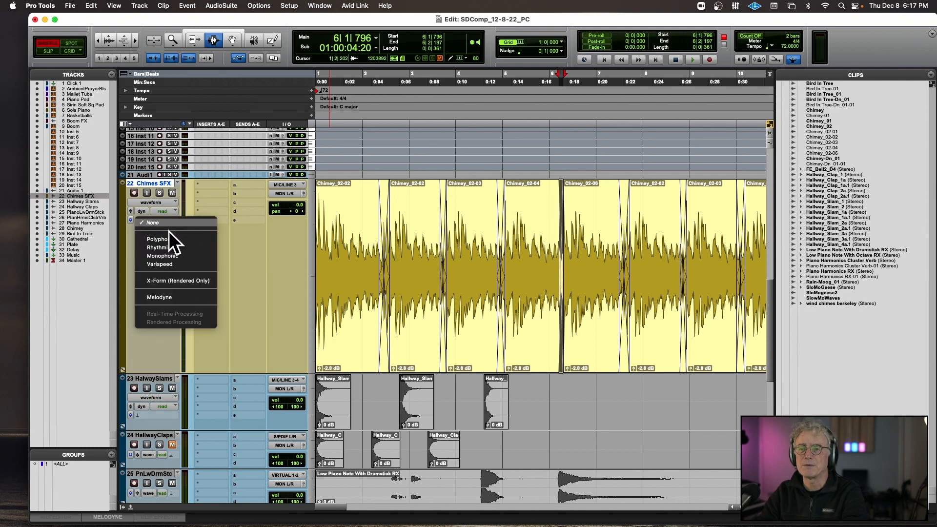
pyautogui.click(175, 241)
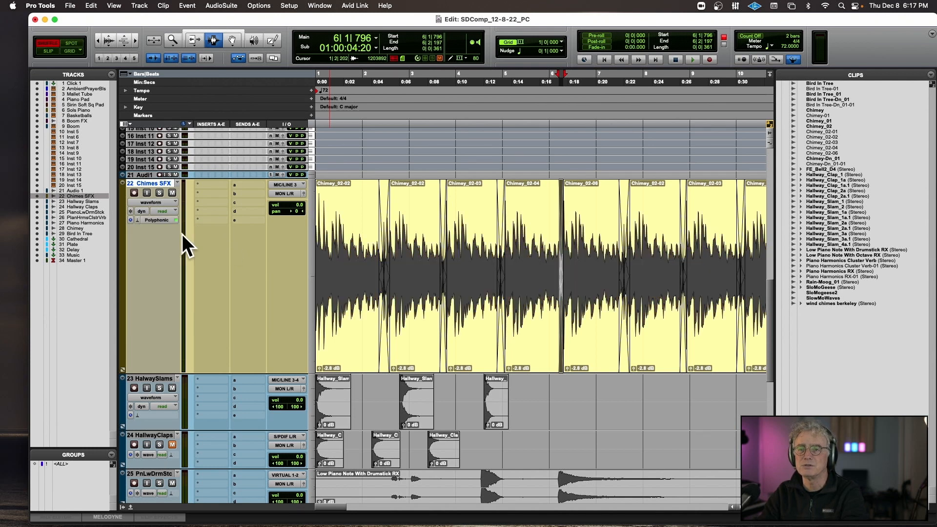
pyautogui.click(130, 220)
pyautogui.click(136, 231)
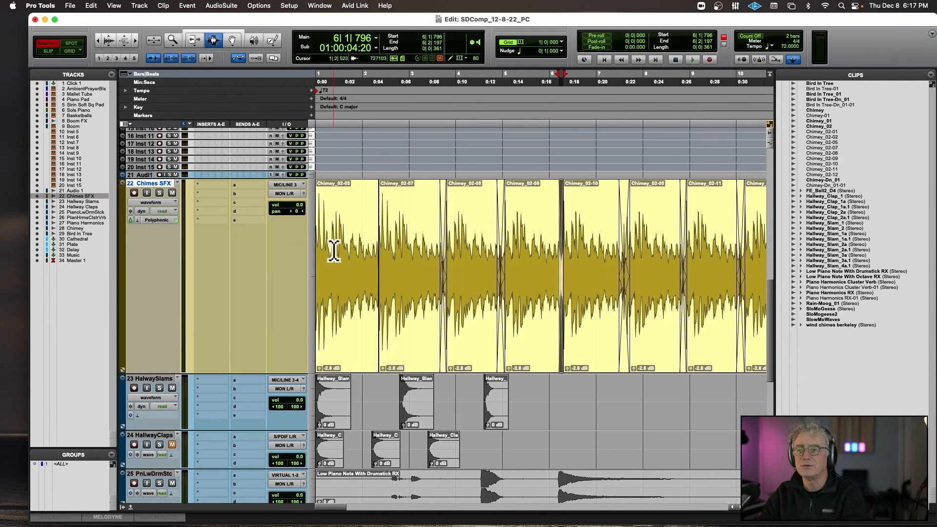
# Try transposing all Chimes SFX clips by -1 octave, audition the result and undo the transposition.
pyautogui.doubleClick(348, 248)
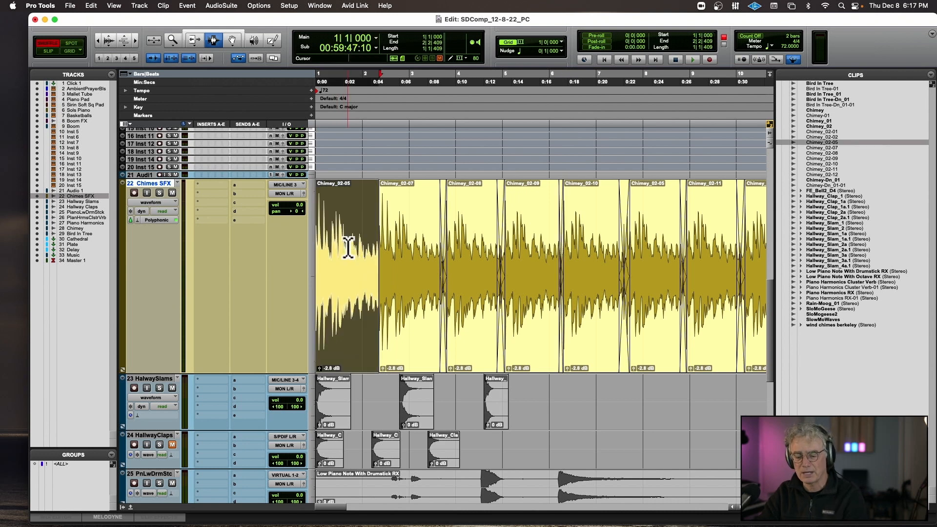
pyautogui.tripleClick(349, 248)
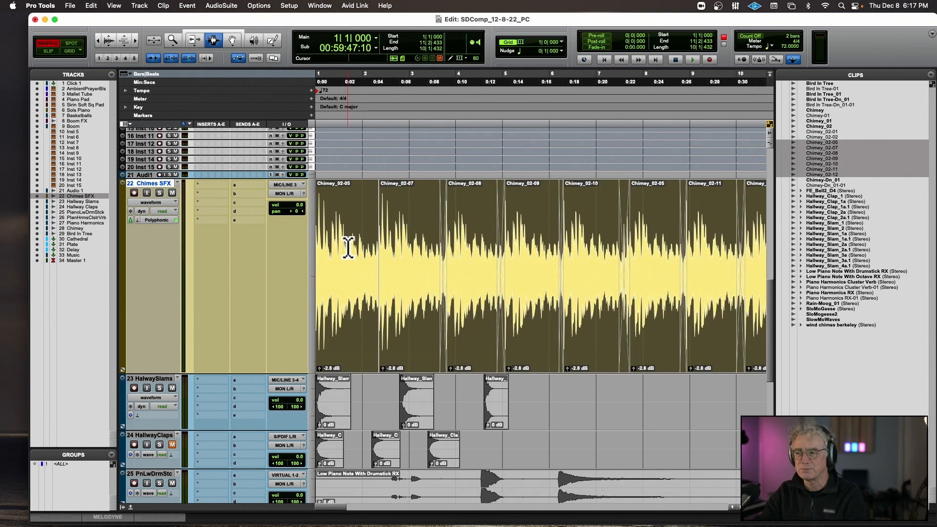
pyautogui.hotkey('alt', '3')
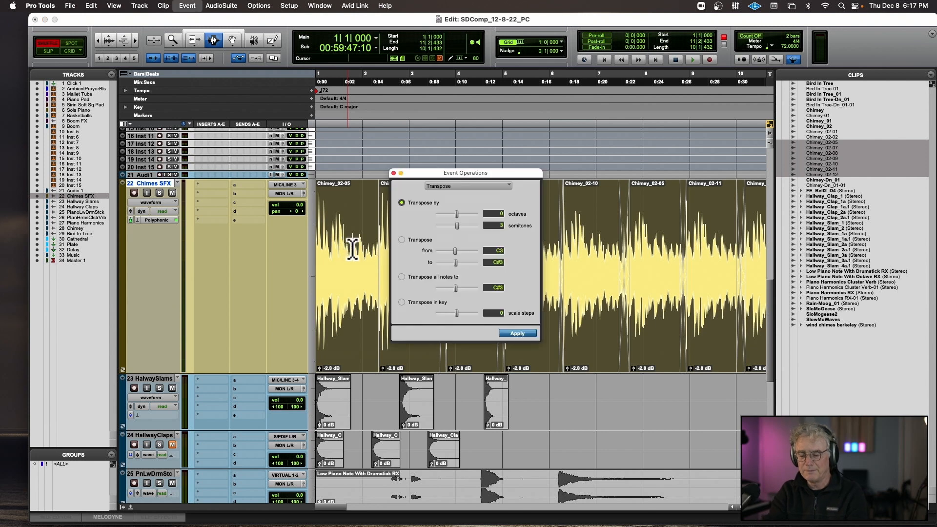
pyautogui.scroll(-2, 381, 232)
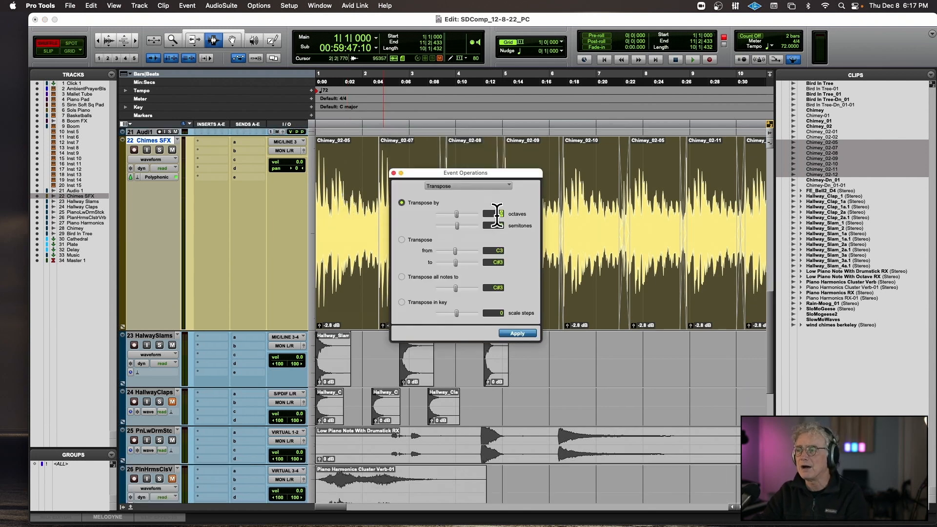
pyautogui.write('-1')
pyautogui.click(517, 333)
pyautogui.press('space')
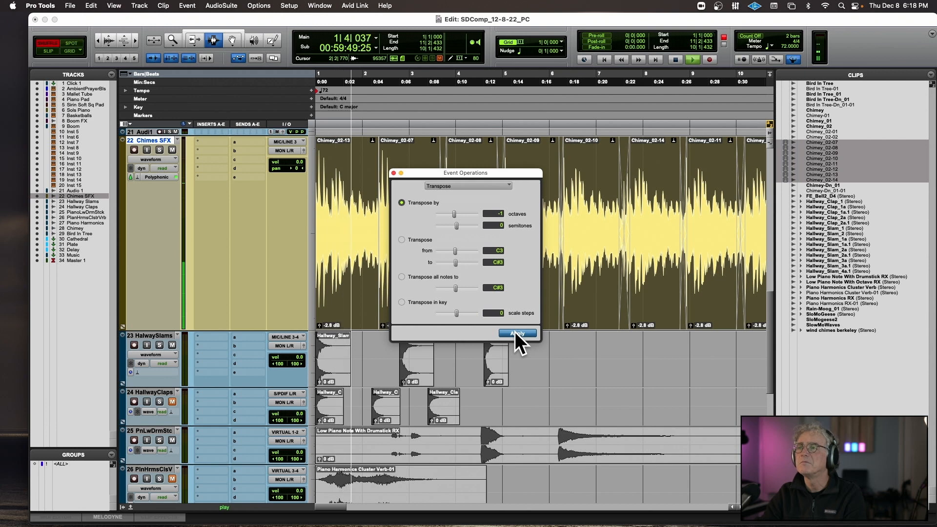
pyautogui.press('space')
pyautogui.press('super+z')
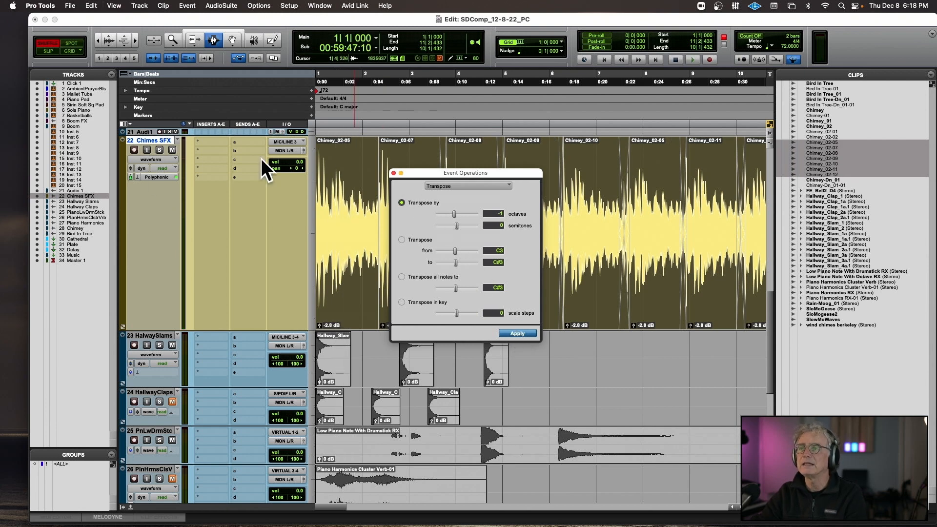
# Turn off Elastic Audio on the Chimes SFX track and close the Event Operations window.
pyautogui.click(137, 176)
pyautogui.click(145, 158)
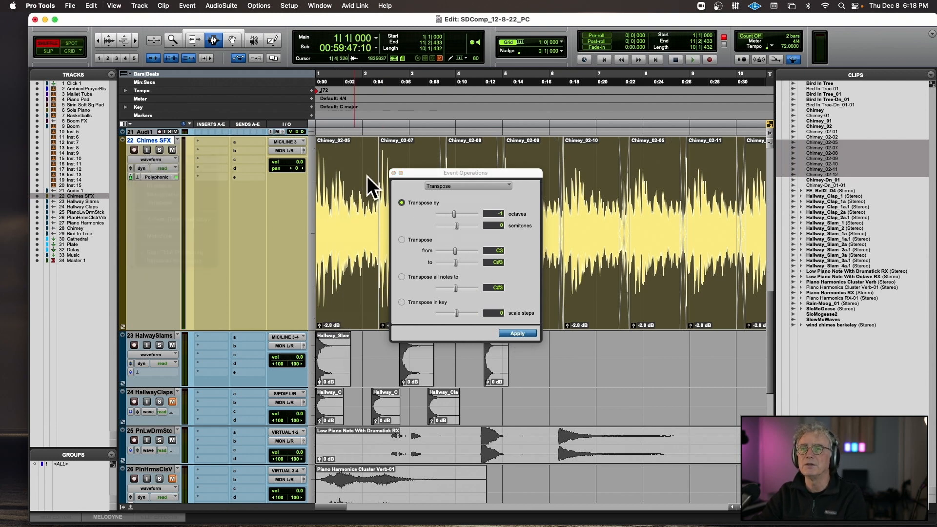
pyautogui.click(393, 174)
# Open the Avid Pitch II AudioSuite processor for the selected chimes clips and lower its coarse pitch to -24 semitones during preview.
pyautogui.click(234, 2)
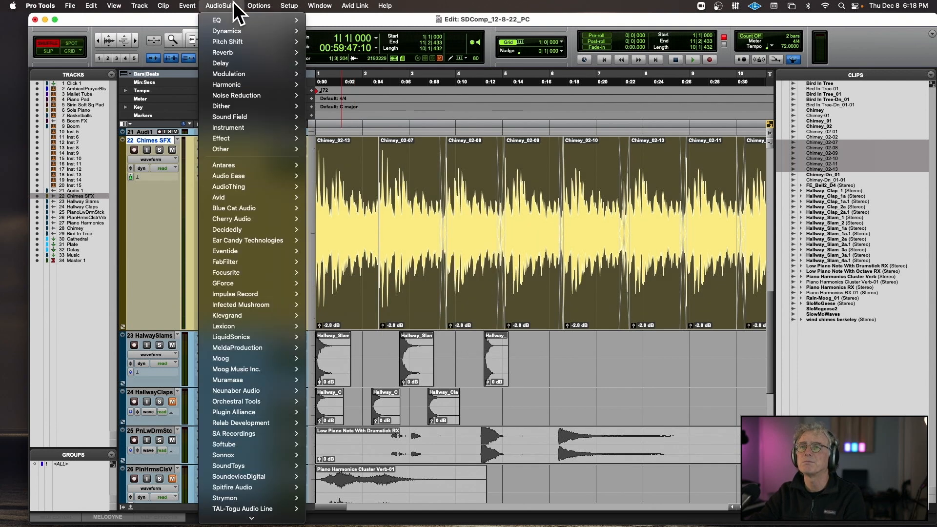
pyautogui.moveTo(242, 196)
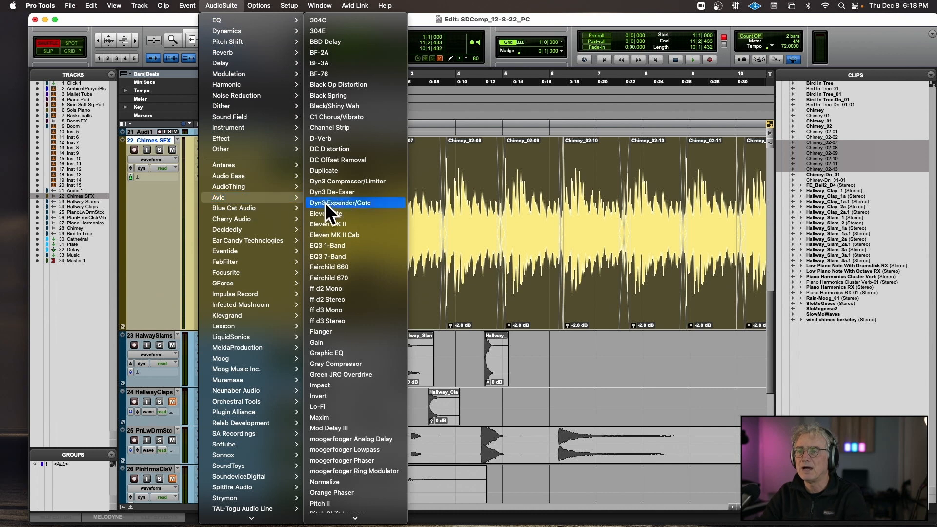
pyautogui.click(347, 504)
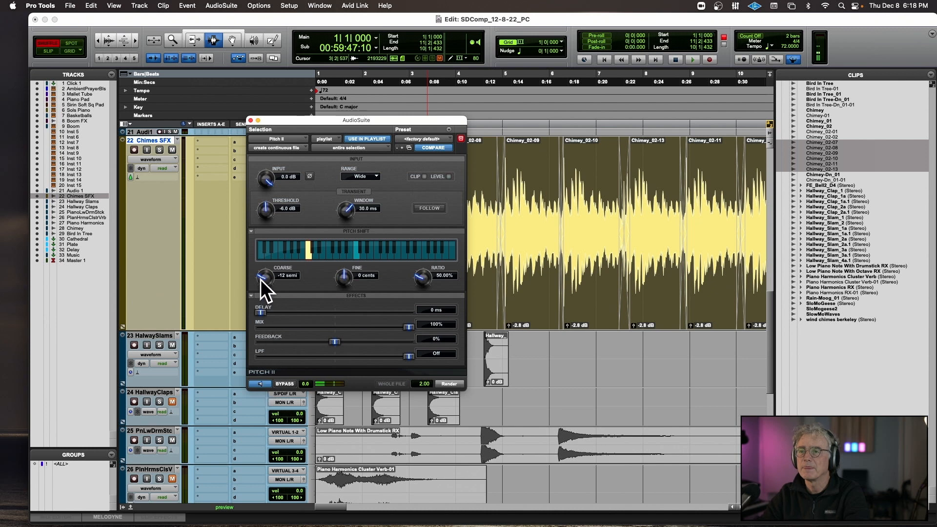
pyautogui.moveTo(259, 280); pyautogui.dragTo(256, 309)
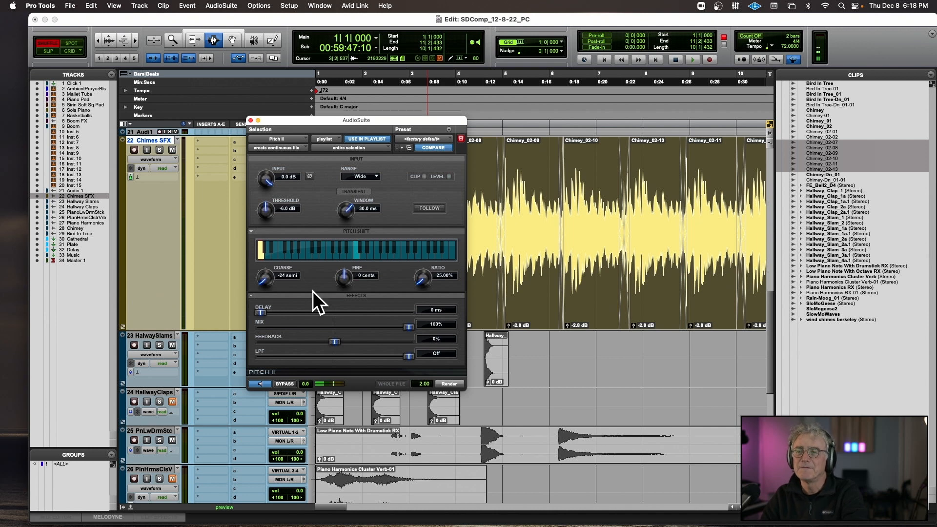
# Adjust Pitch II while previewing, with the mix at 88% and the low-pass filter at 347 Hz.
pyautogui.moveTo(406, 326); pyautogui.dragTo(391, 326)
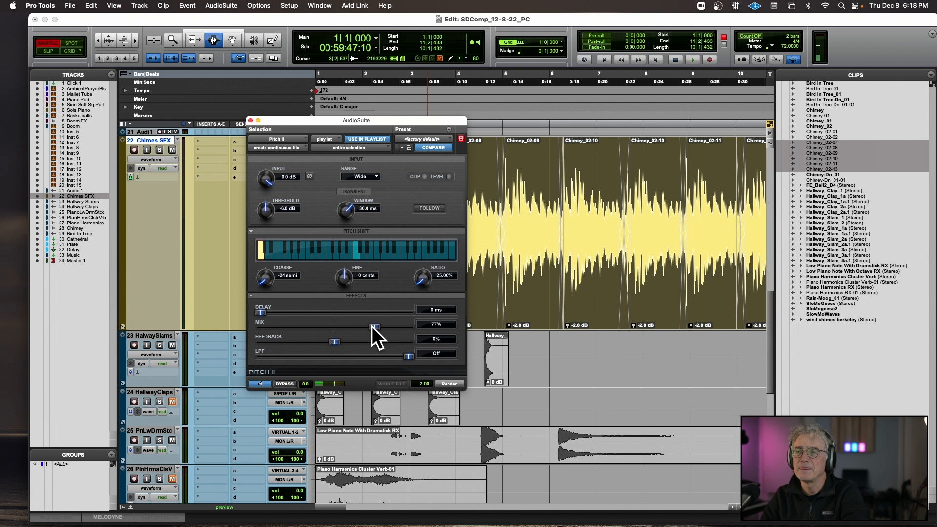
pyautogui.moveTo(337, 327); pyautogui.dragTo(344, 326)
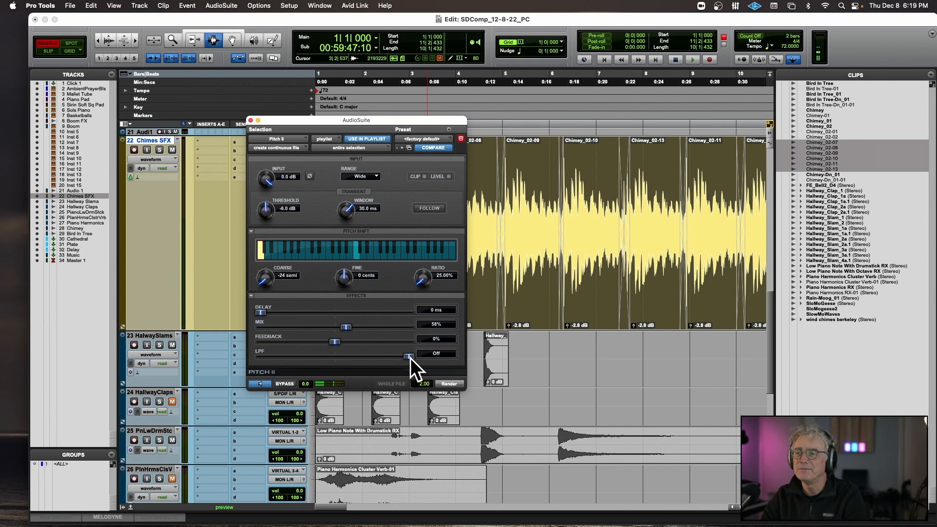
pyautogui.moveTo(411, 359); pyautogui.dragTo(364, 359)
pyautogui.moveTo(346, 327); pyautogui.dragTo(409, 327)
pyautogui.moveTo(366, 356); pyautogui.dragTo(339, 360)
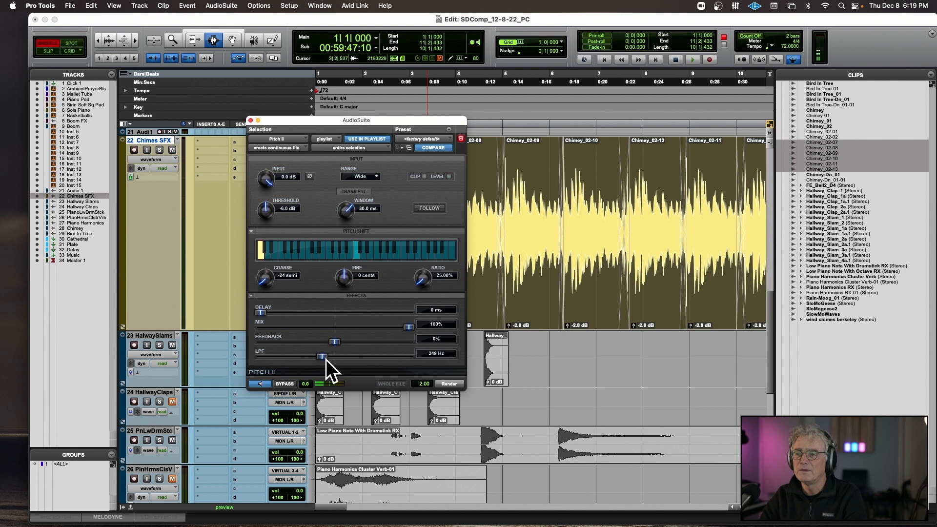
pyautogui.moveTo(327, 359); pyautogui.dragTo(332, 359)
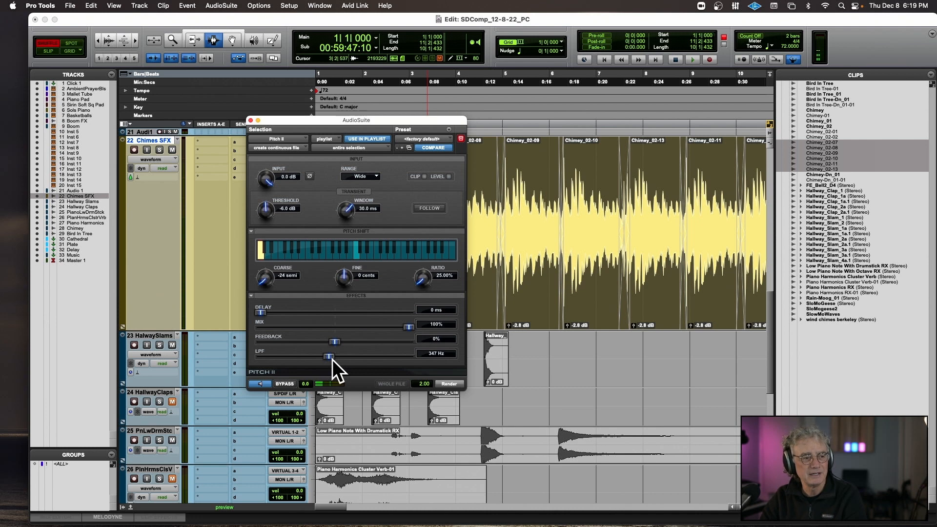
pyautogui.moveTo(408, 328); pyautogui.dragTo(391, 328)
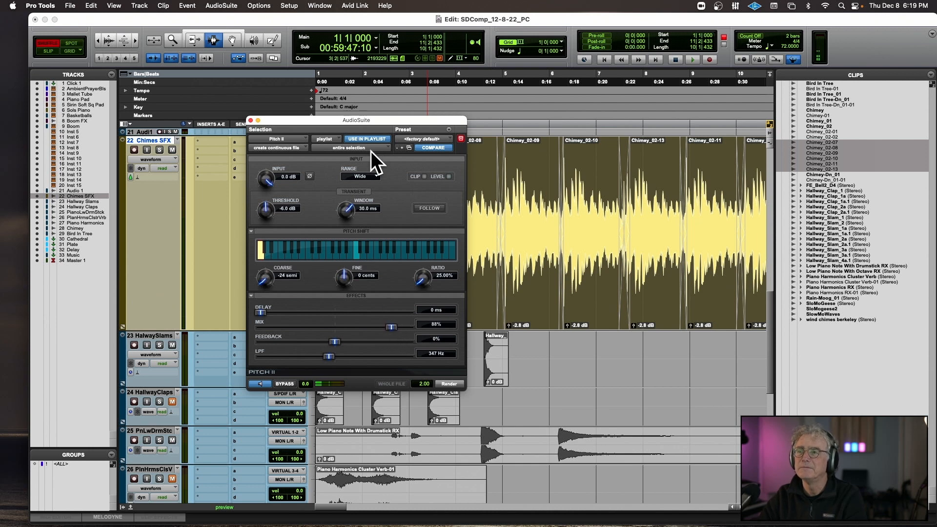
# Keep Pitch II's range at Wide, try rendering the effect over the entire chimes selection, and undo the render.
pyautogui.click(363, 176)
pyautogui.click(391, 190)
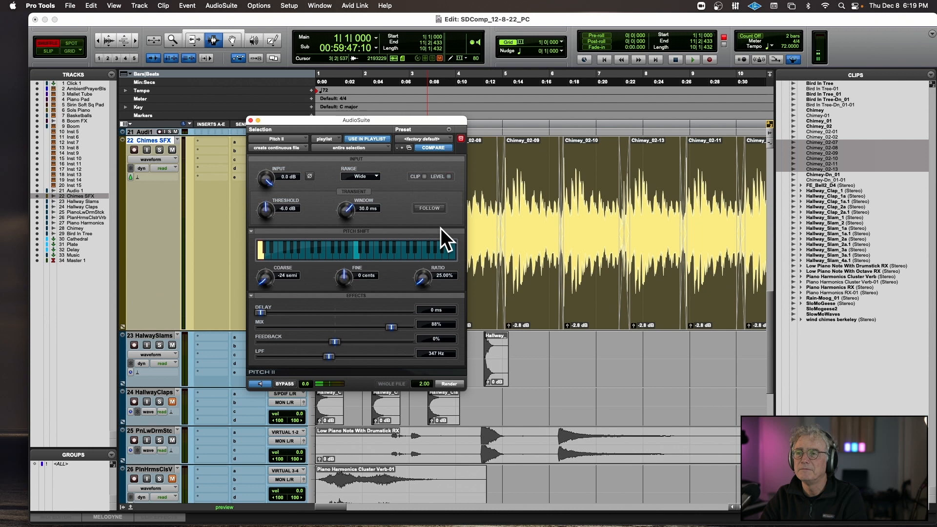
pyautogui.click(453, 383)
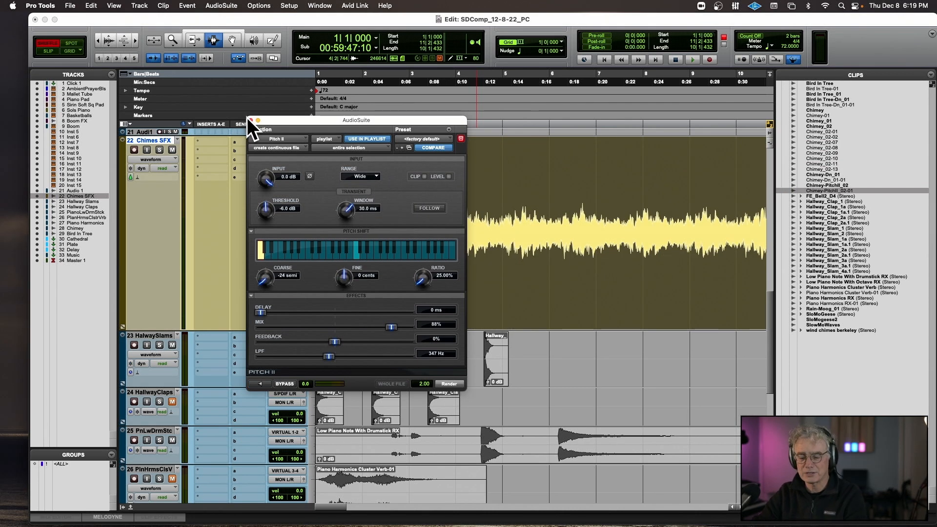
pyautogui.press('super+z')
# Duplicate the Chimes SFX track's playlist and name the copy Chimes SFX Pitch Shift.
pyautogui.click(179, 141)
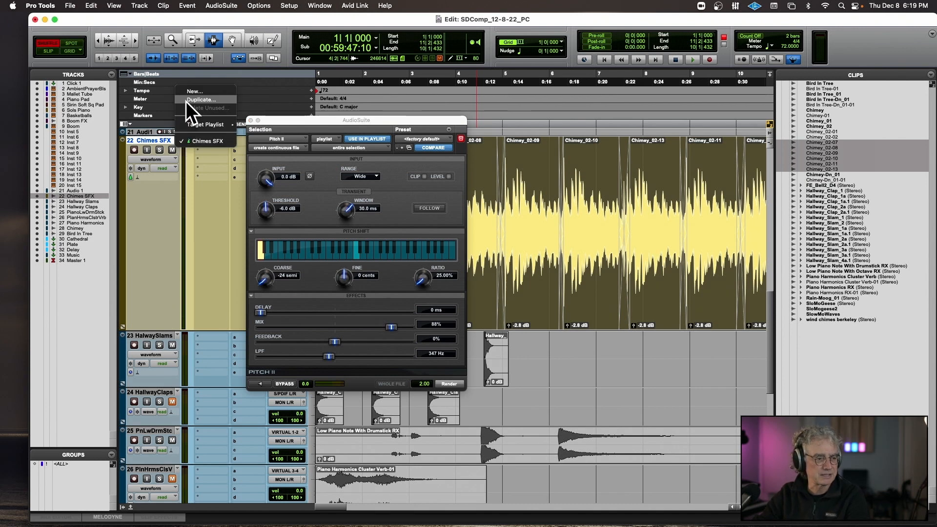
pyautogui.click(177, 159)
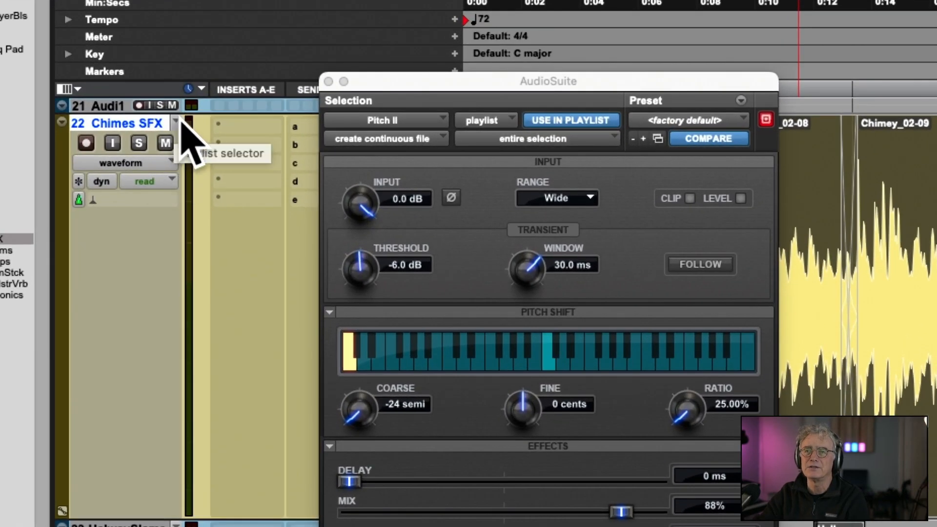
pyautogui.click(178, 124)
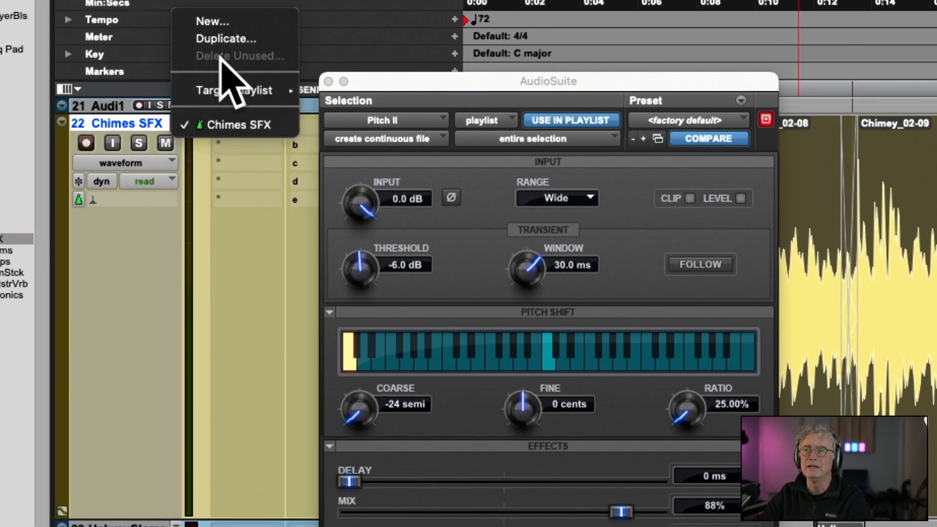
pyautogui.click(229, 39)
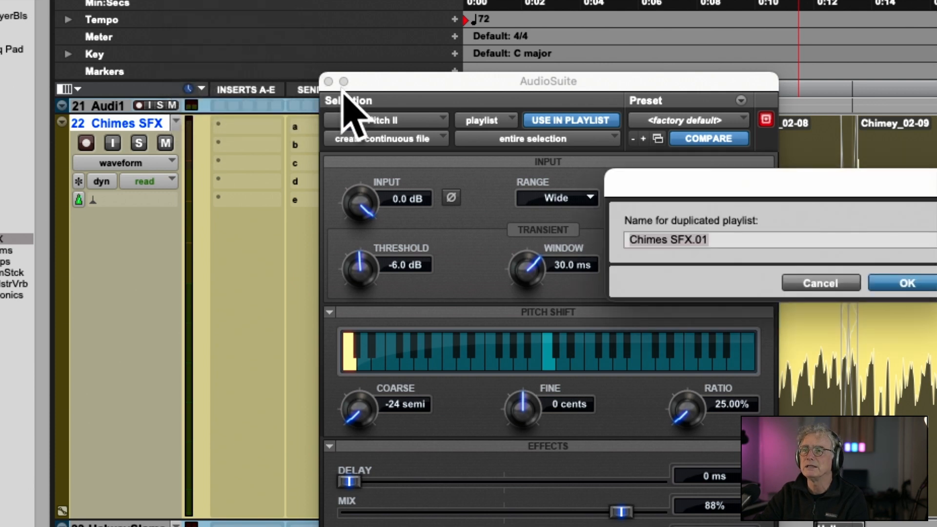
pyautogui.click(711, 240)
pyautogui.press('BackSpace')
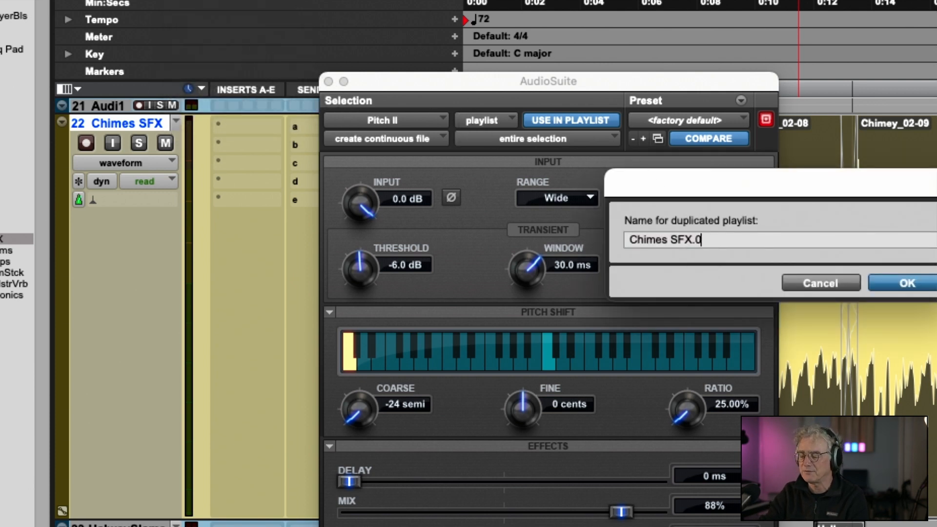
pyautogui.press('BackSpace')
pyautogui.press('BackSpace')
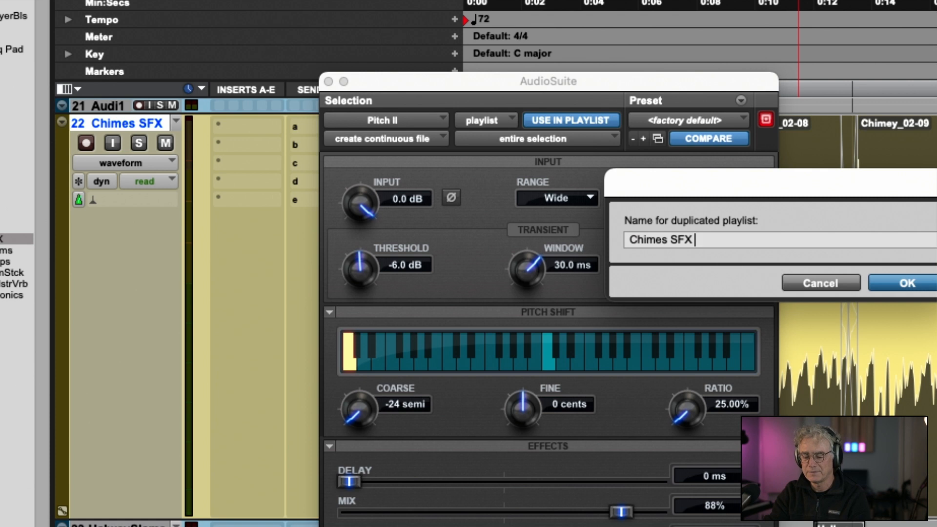
pyautogui.write('Pitch ')
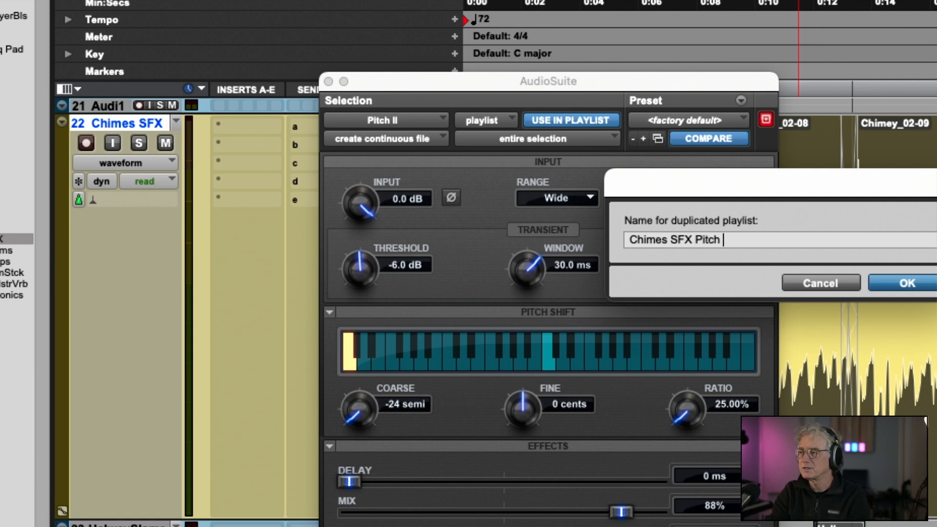
pyautogui.write('Shift')
pyautogui.press('Return')
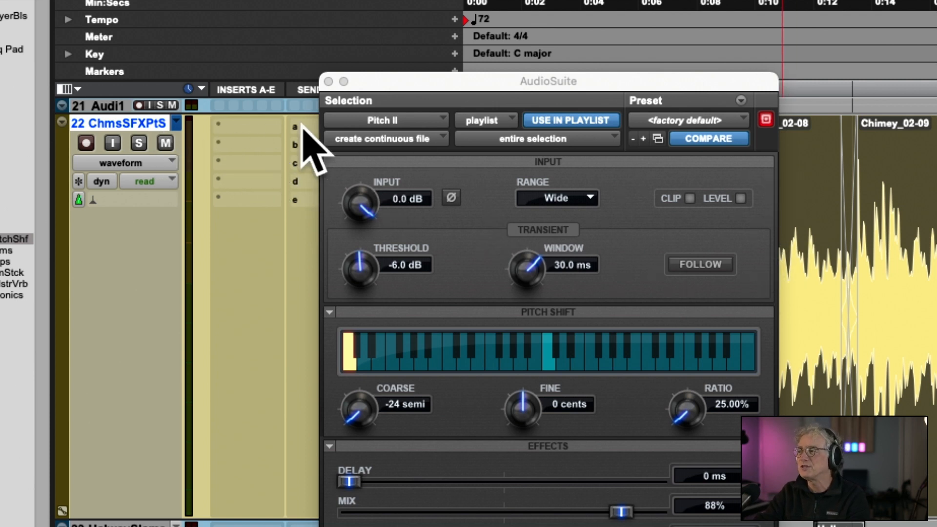
# Check the track's playlists, render Pitch II over the chimes on the Chimes SFX Pitch Shift playlist, and close the AudioSuite window.
pyautogui.click(177, 123)
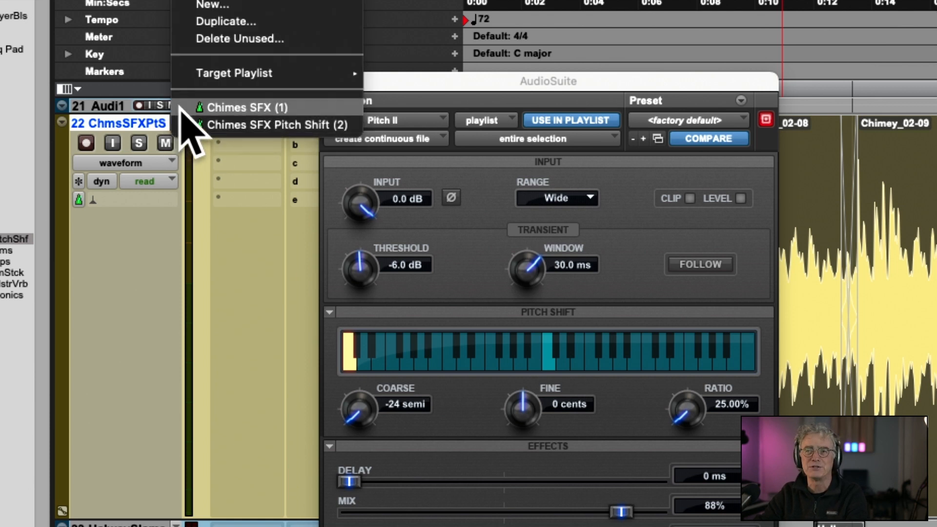
pyautogui.click(181, 107)
pyautogui.click(178, 121)
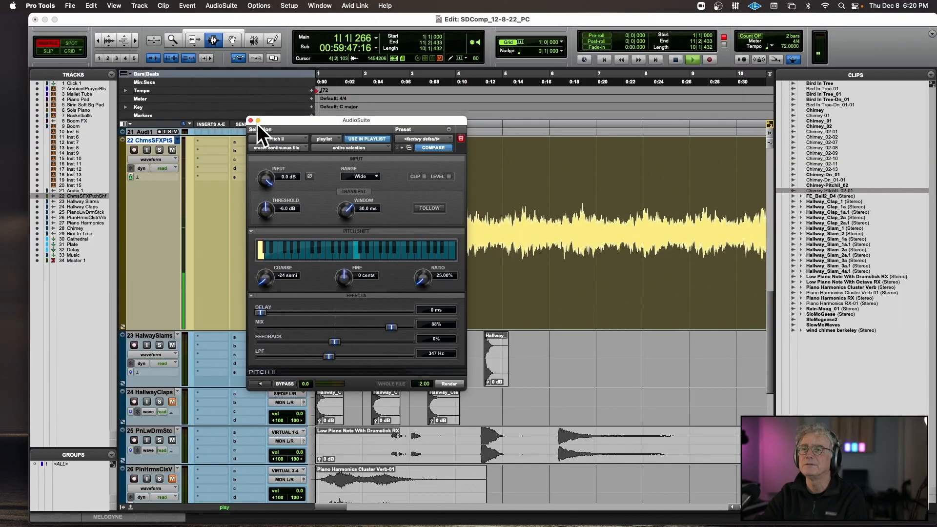
pyautogui.click(251, 120)
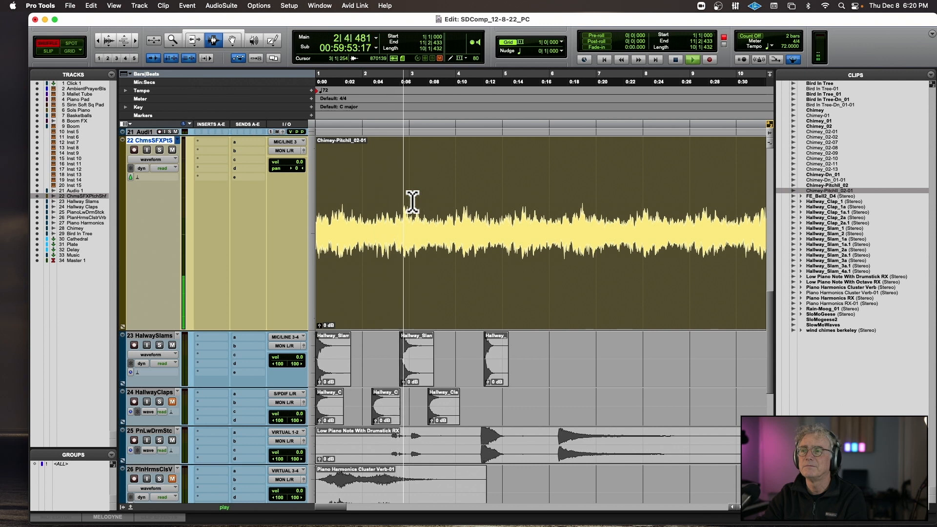
# Audition the start of the rendered chimes clip and delete its opening up to 1|2|122 in Shuffle mode.
pyautogui.press('space')
pyautogui.press('space')
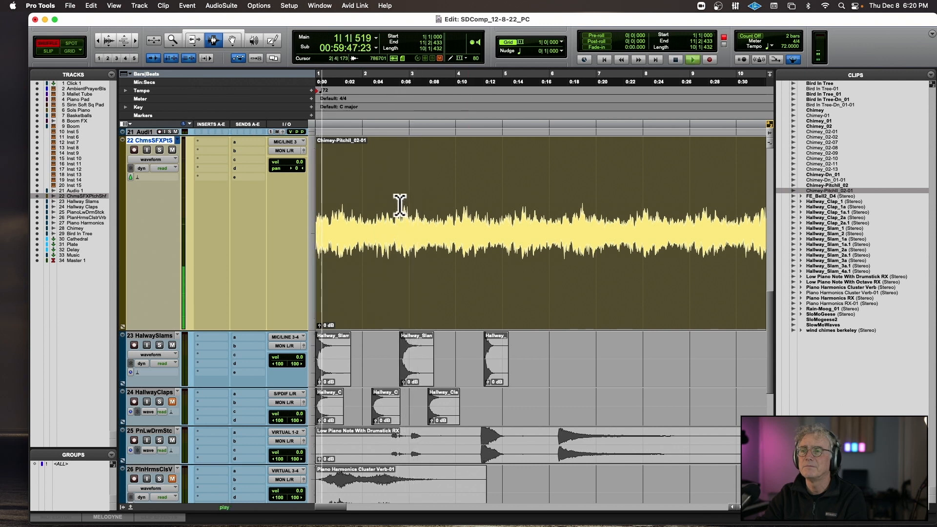
pyautogui.press('space')
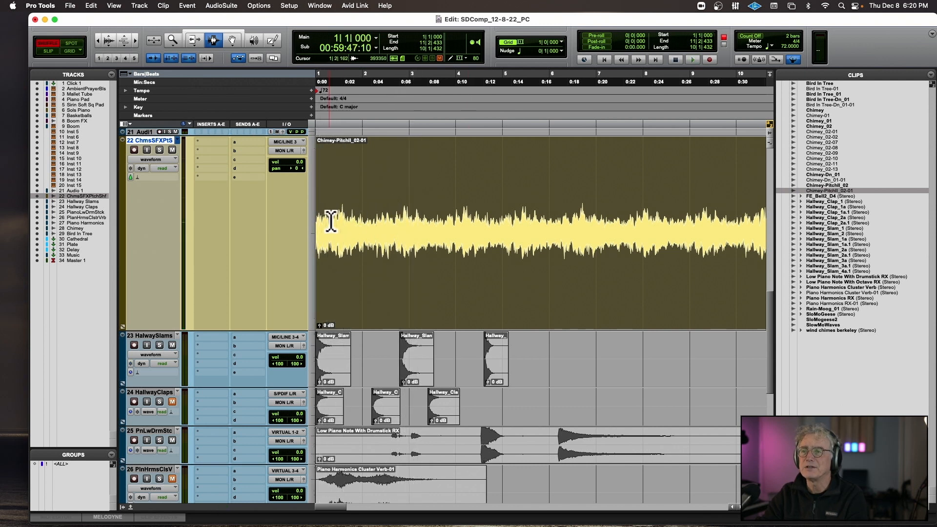
pyautogui.moveTo(334, 218); pyautogui.dragTo(308, 217)
pyautogui.press('space')
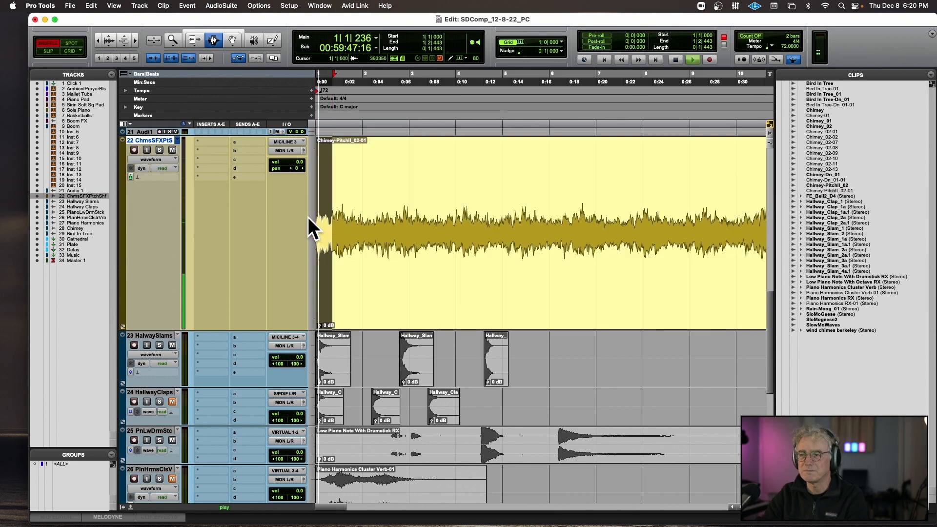
pyautogui.keyDown('shift'); pyautogui.click(329, 223); pyautogui.keyUp('shift')
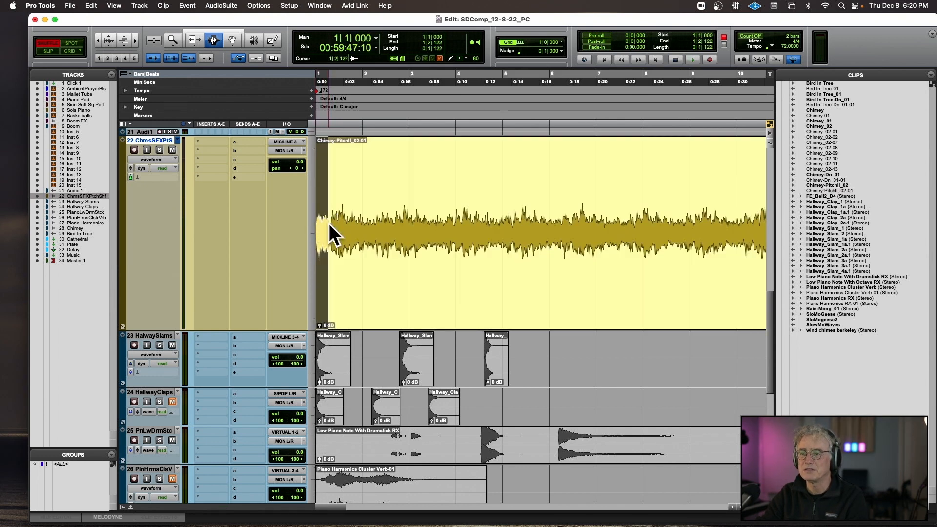
pyautogui.press('Delete')
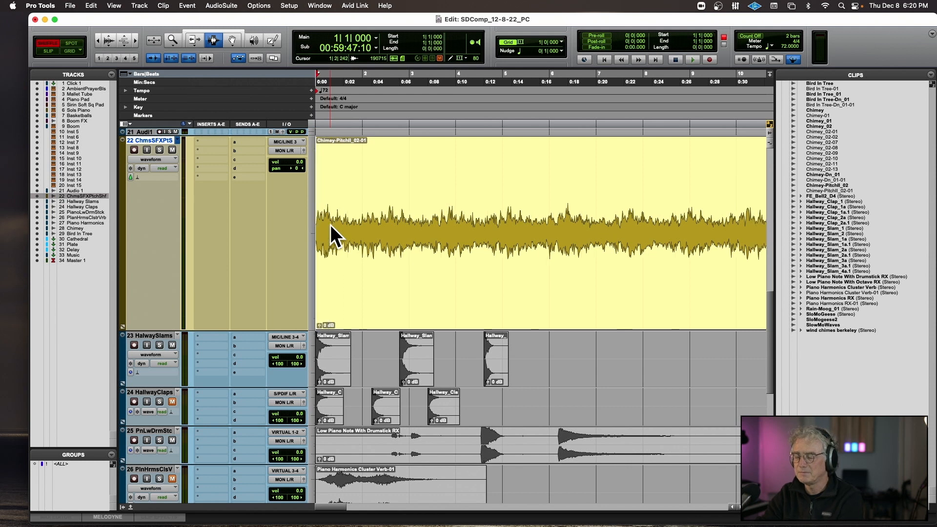
# Add a fade-in to the pitched chimes clip from its start to about 5|4|154.
pyautogui.click(540, 225)
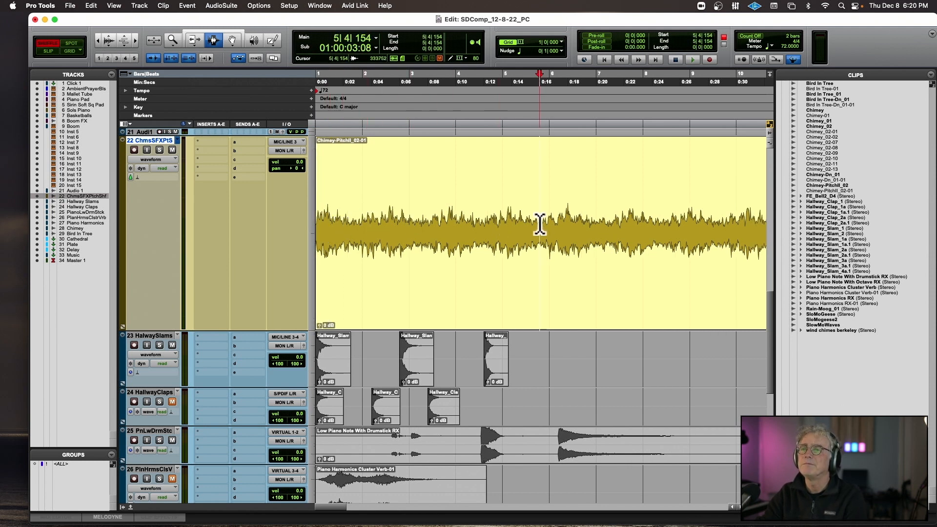
pyautogui.moveTo(540, 225); pyautogui.dragTo(308, 216)
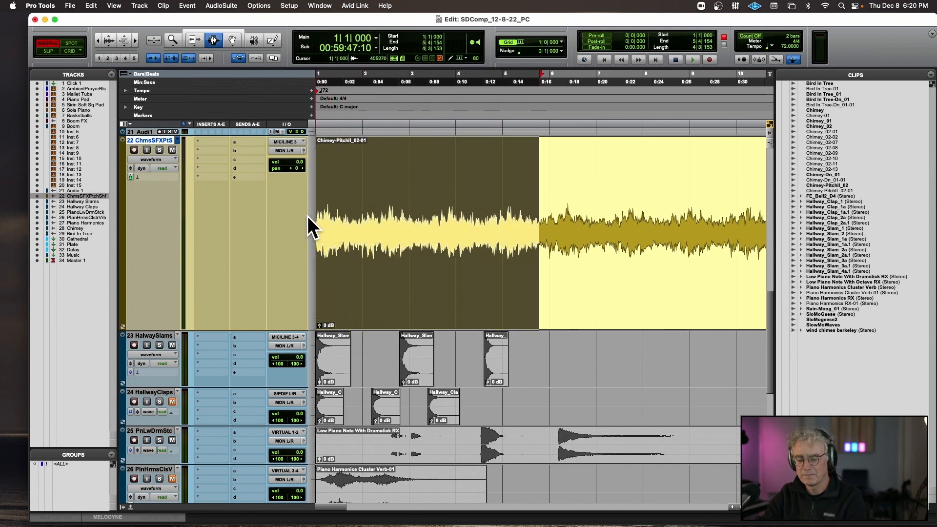
pyautogui.hotkey('ctrl', 'f')
# Play the faded chimes from the beginning and lower the clip gain to -6.6 dB during playback.
pyautogui.click(317, 176)
pyautogui.press('space')
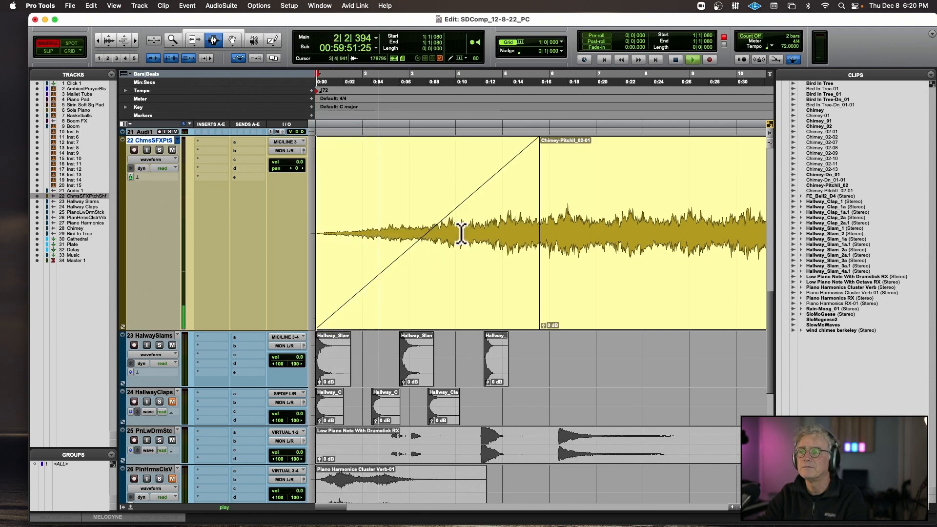
pyautogui.moveTo(543, 325); pyautogui.dragTo(544, 327)
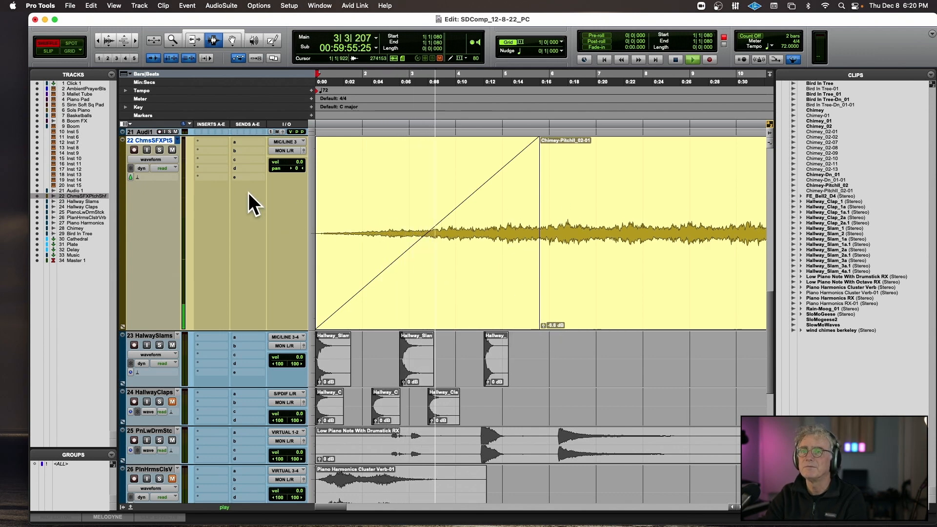
pyautogui.press('space')
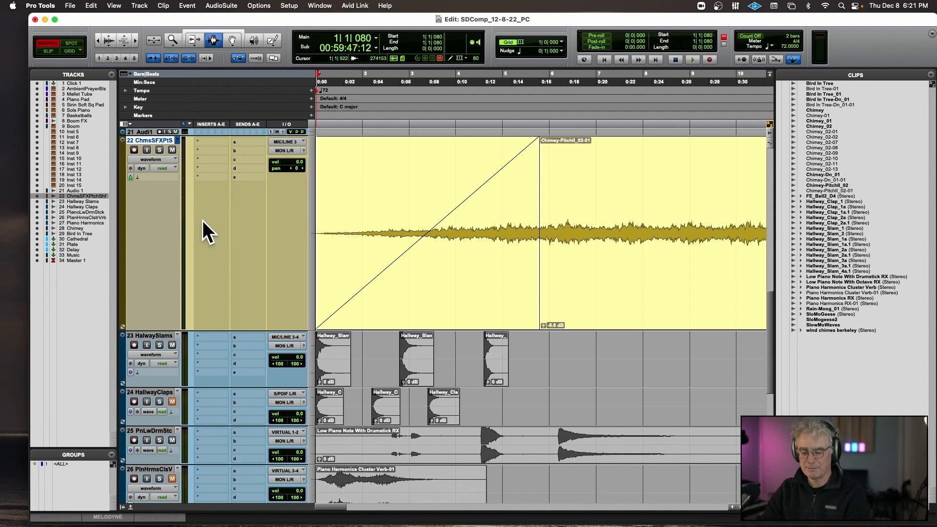
# Create one new mono Aux Input track below the chimes track.
pyautogui.press('super+shift+n')
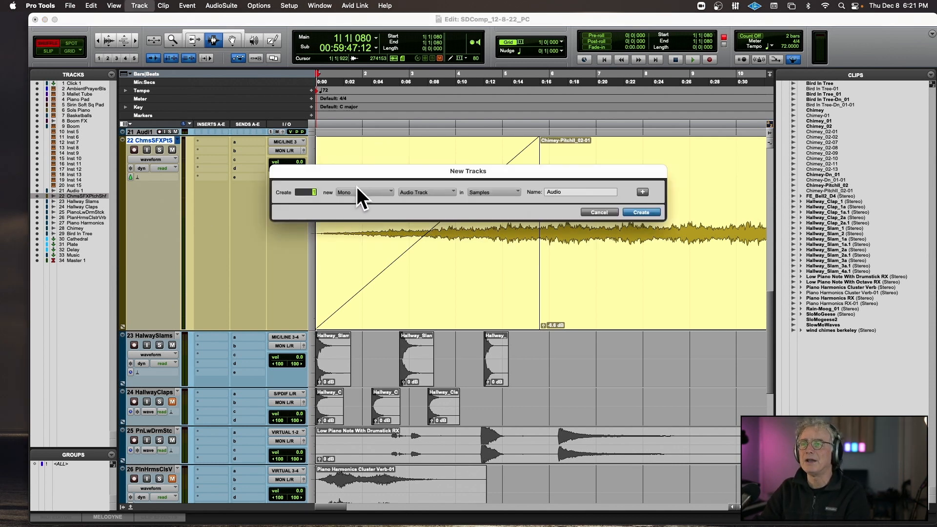
pyautogui.click(405, 192)
pyautogui.click(442, 194)
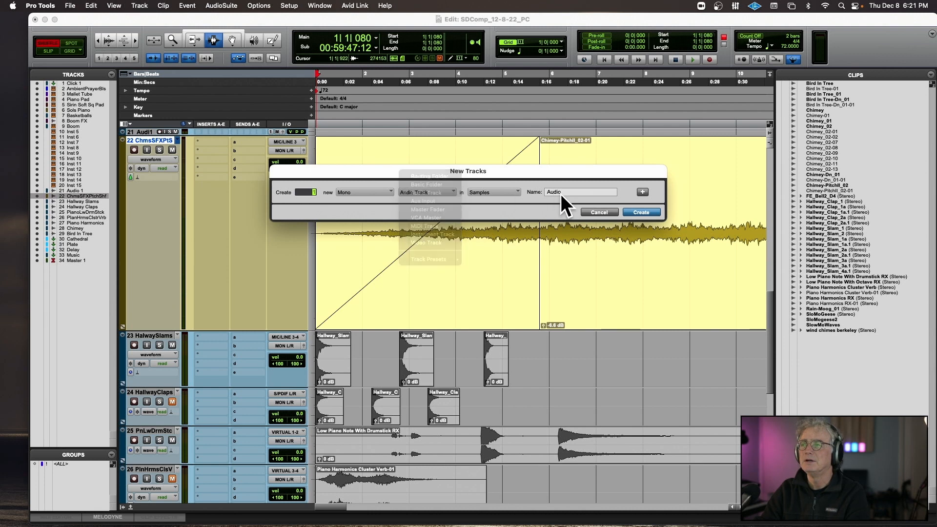
pyautogui.click(634, 210)
# Insert Avid's mono Mod Delay III plug-in in the first insert slot of the Aux 1 track.
pyautogui.click(215, 337)
pyautogui.moveTo(326, 244)
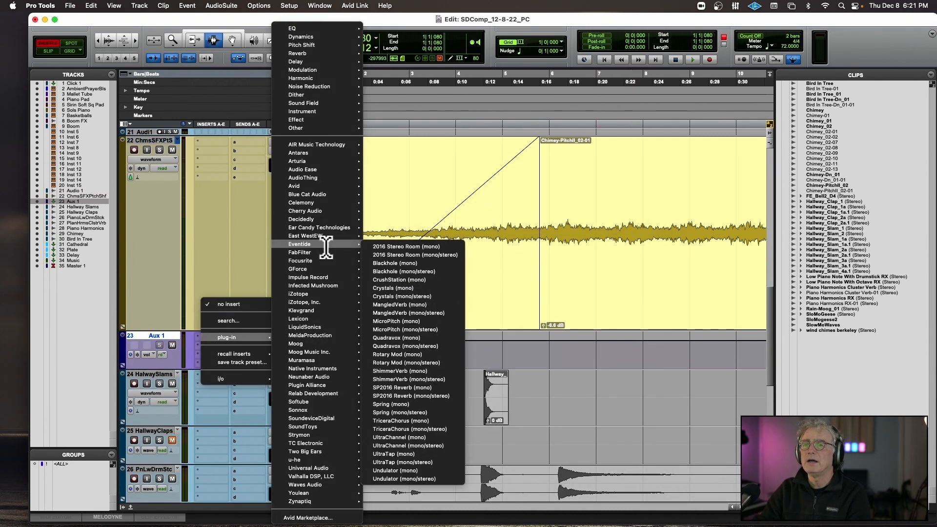
pyautogui.moveTo(325, 171)
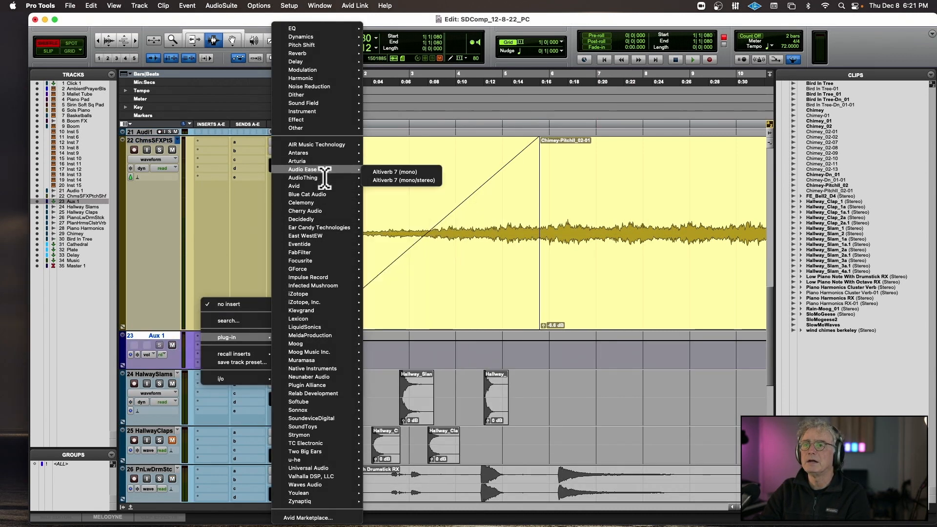
pyautogui.moveTo(324, 188)
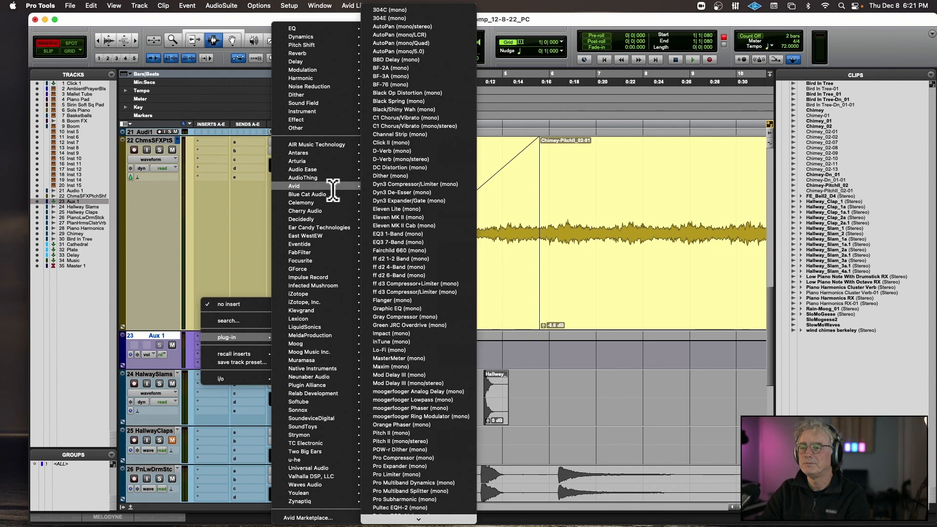
pyautogui.click(459, 376)
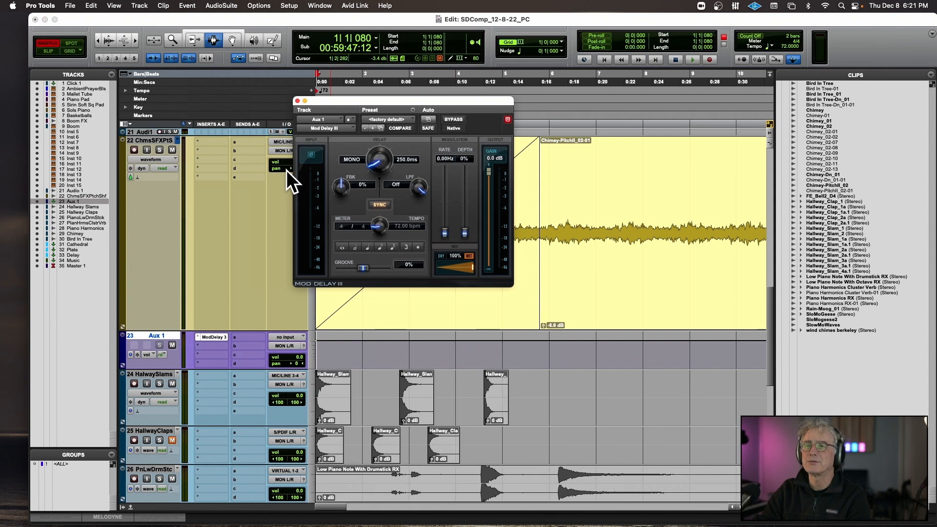
# Pan the chimes track hard left and Aux 1 hard right, and set Mod Delay III's delay time to 49 ms.
pyautogui.moveTo(286, 167); pyautogui.dragTo(260, 166)
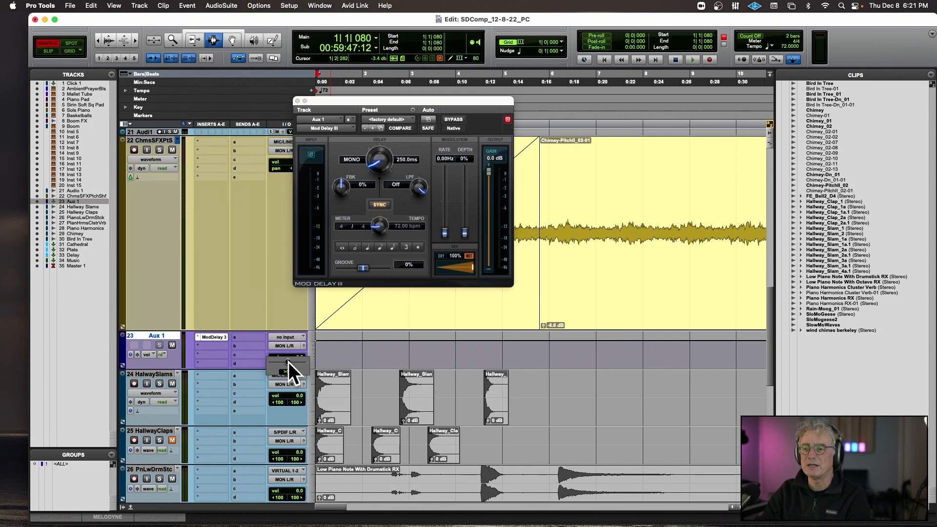
pyautogui.moveTo(315, 362); pyautogui.dragTo(314, 362)
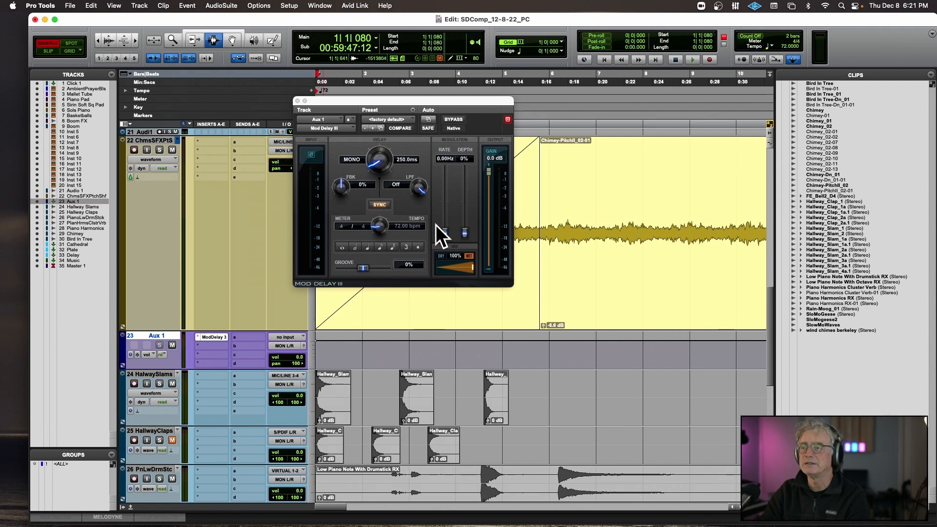
pyautogui.moveTo(376, 157); pyautogui.dragTo(372, 174)
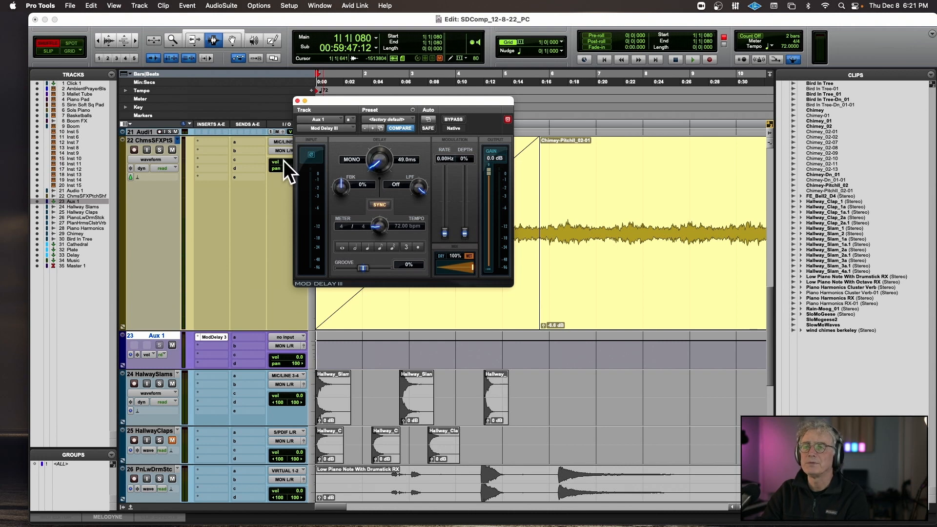
# Assign the chimes track's send a to the mono Bus 9.
pyautogui.click(245, 142)
pyautogui.moveTo(246, 150)
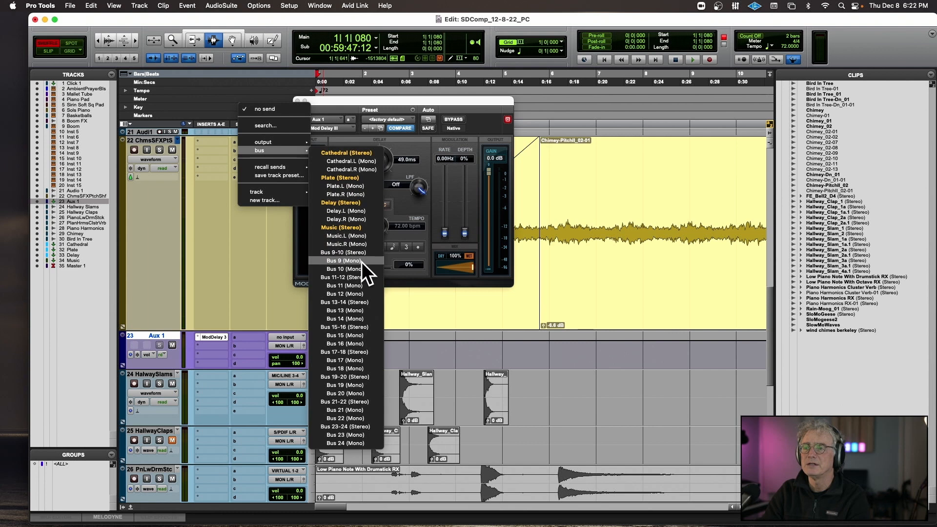
pyautogui.click(361, 262)
# Rename the Bus 9 assignment on the chimes track's send a as Mono Delay.
pyautogui.rightClick(240, 142)
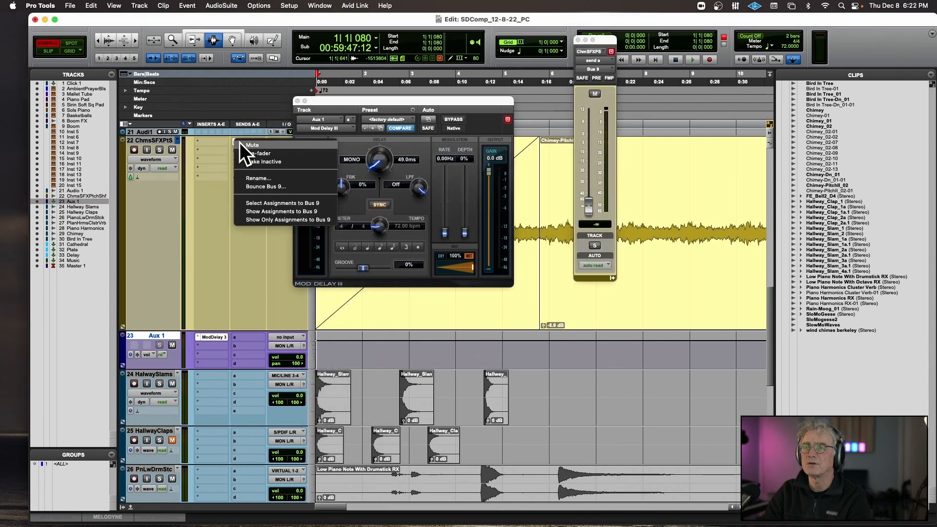
pyautogui.click(226, 148)
pyautogui.rightClick(248, 141)
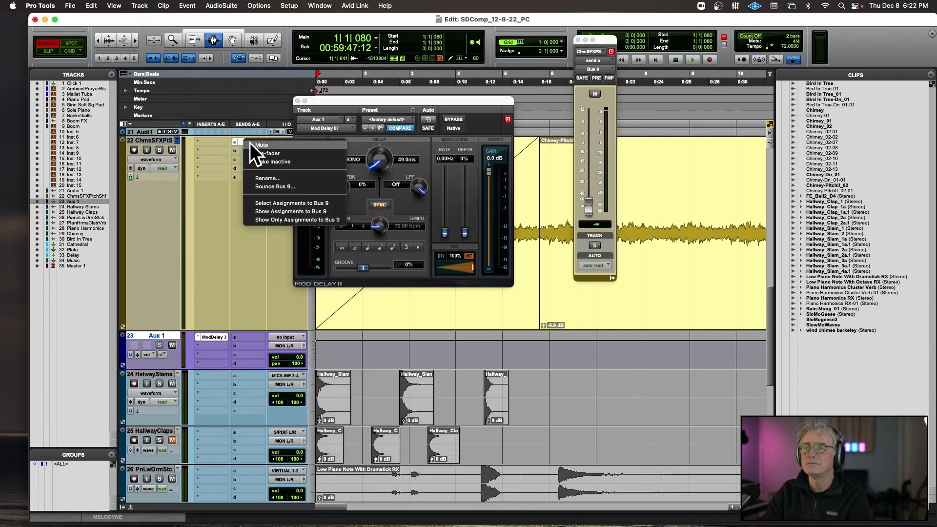
pyautogui.click(258, 177)
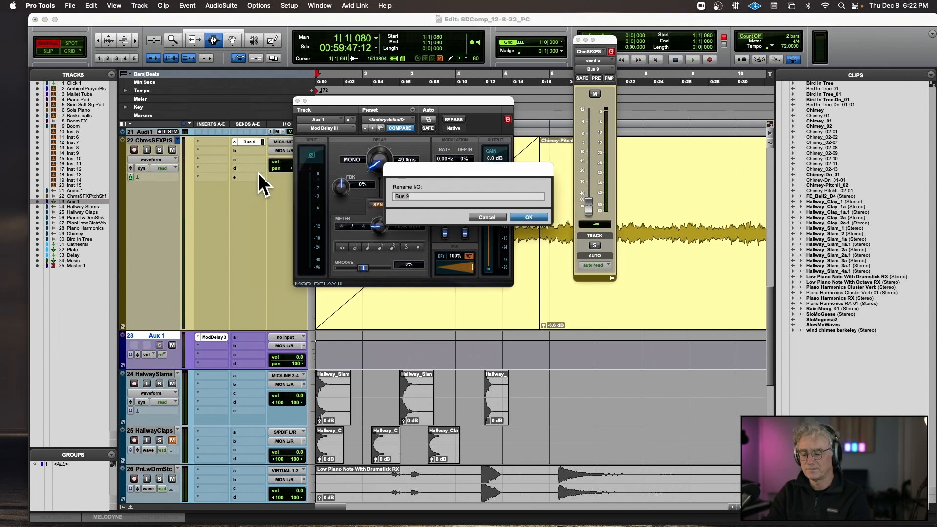
pyautogui.write('Mono')
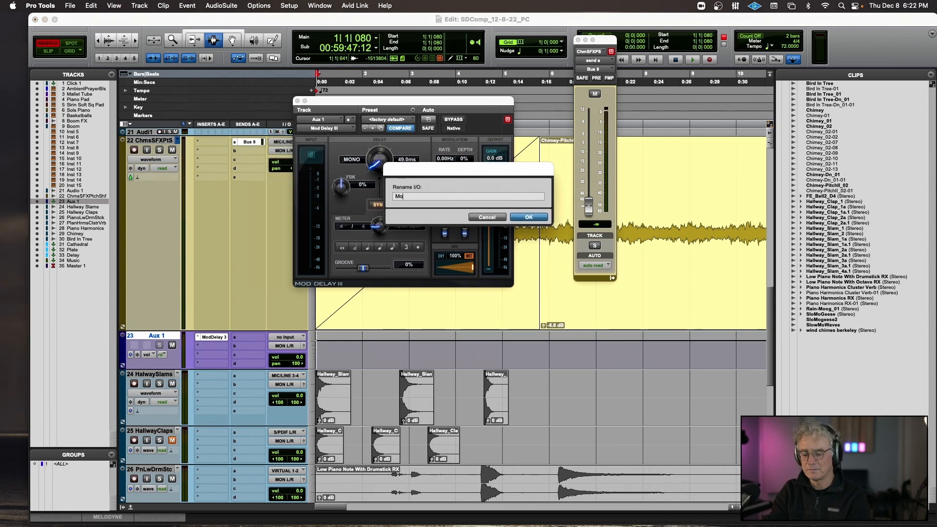
pyautogui.write(' Delay')
pyautogui.press('Return')
# Set the Aux 1 track's input to the Mono Delay (Mono) bus.
pyautogui.scroll(-5, 251, 193)
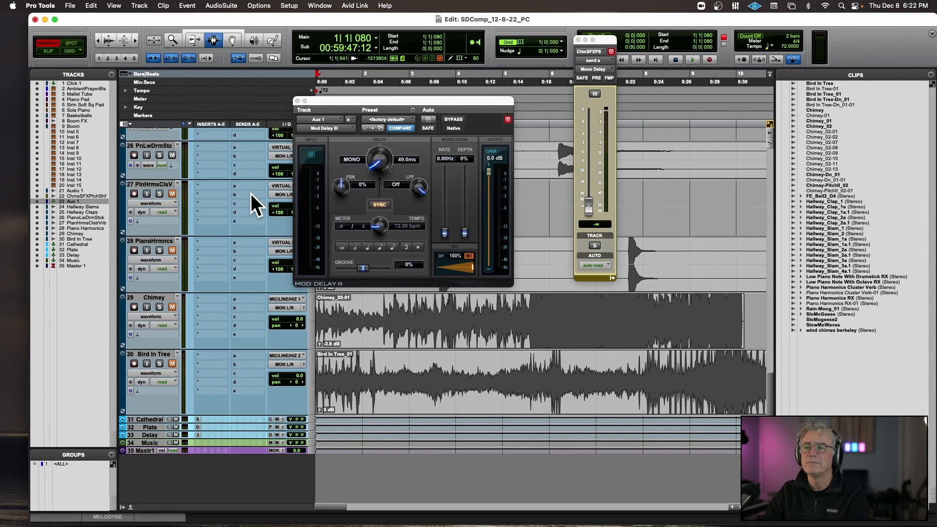
pyautogui.scroll(5, 282, 157)
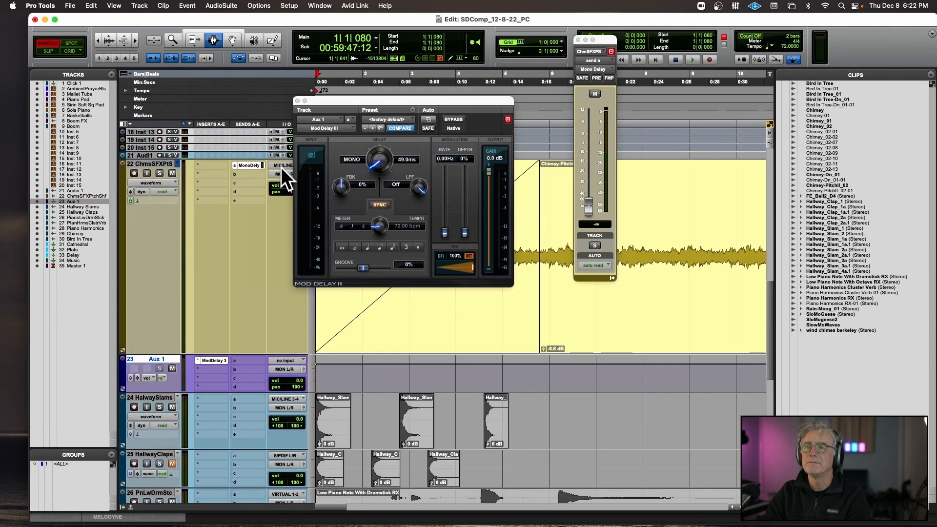
pyautogui.click(284, 360)
pyautogui.moveTo(287, 369)
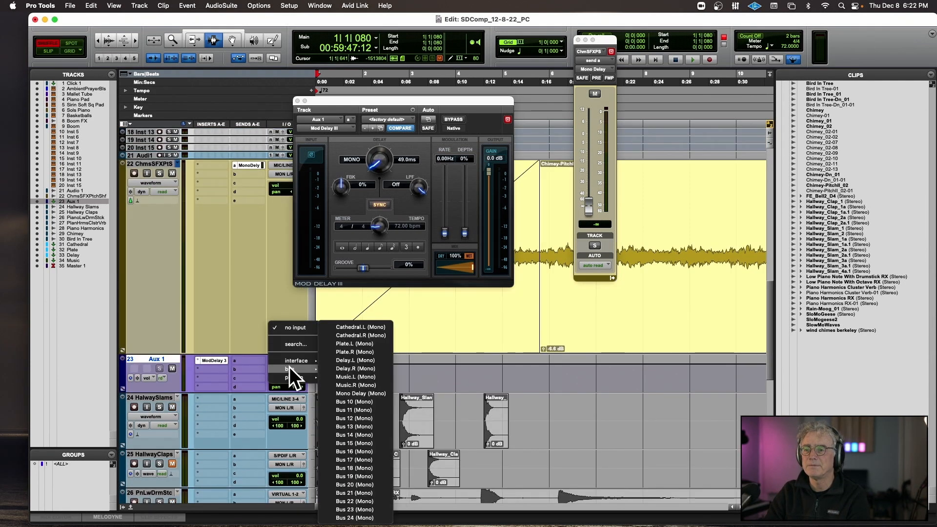
pyautogui.click(335, 393)
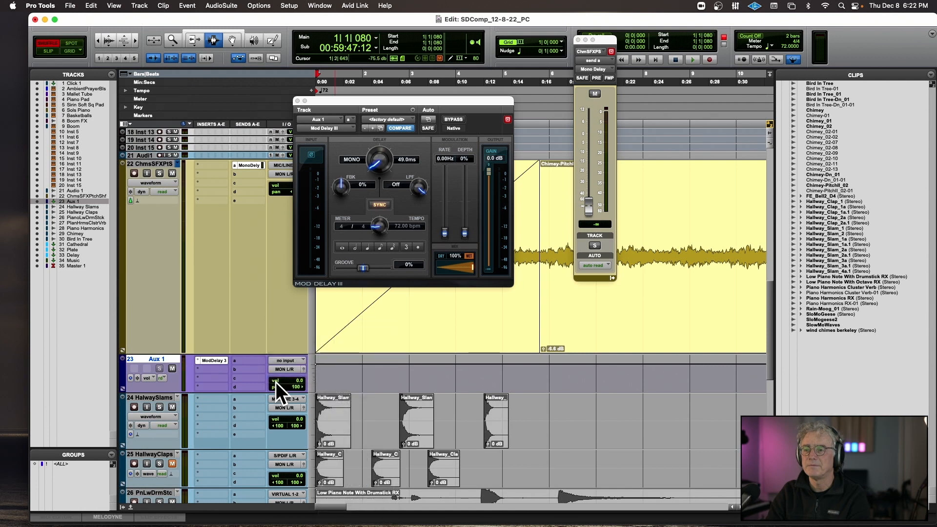
# Rename the Aux 1 track as Mono Delay.
pyautogui.doubleClick(148, 357)
pyautogui.write('Mono D')
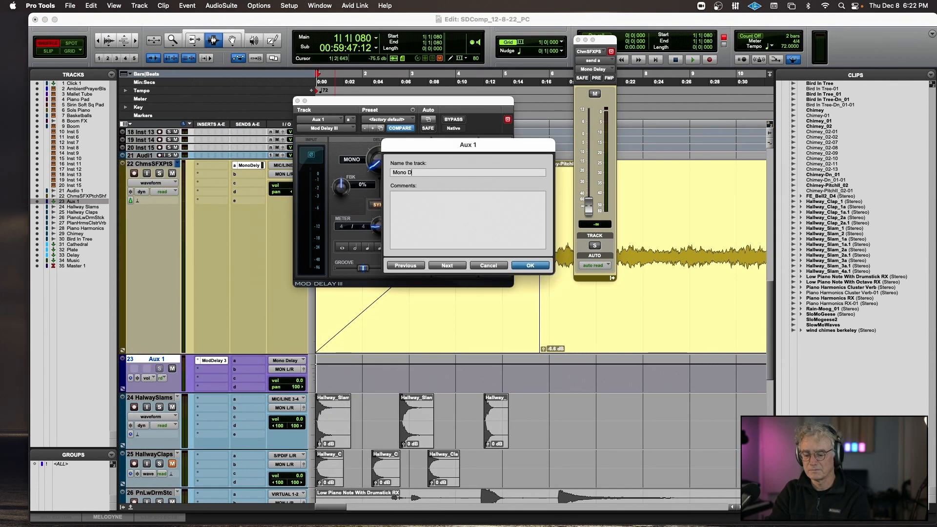
pyautogui.write('elay')
pyautogui.press('Return')
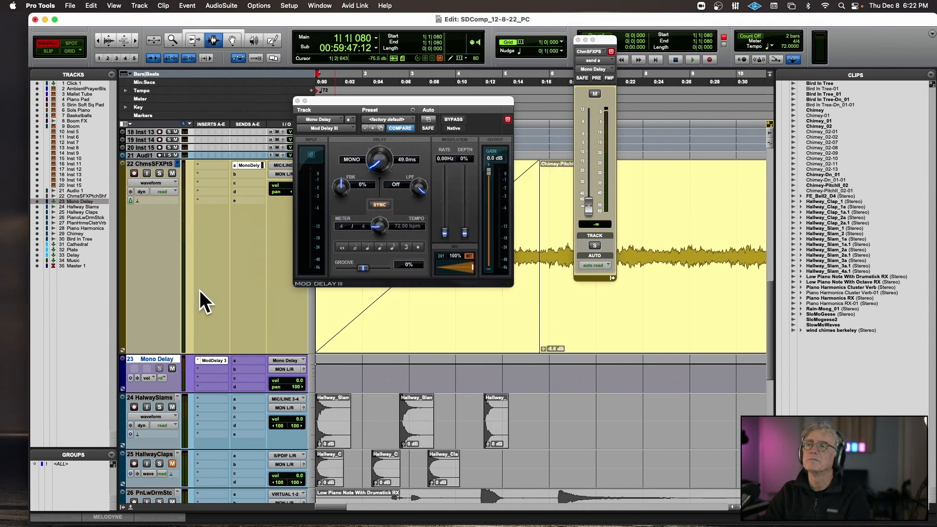
# Play the opening and raise the chimes track's Mono Delay send level to -1.4 dB.
pyautogui.press('space')
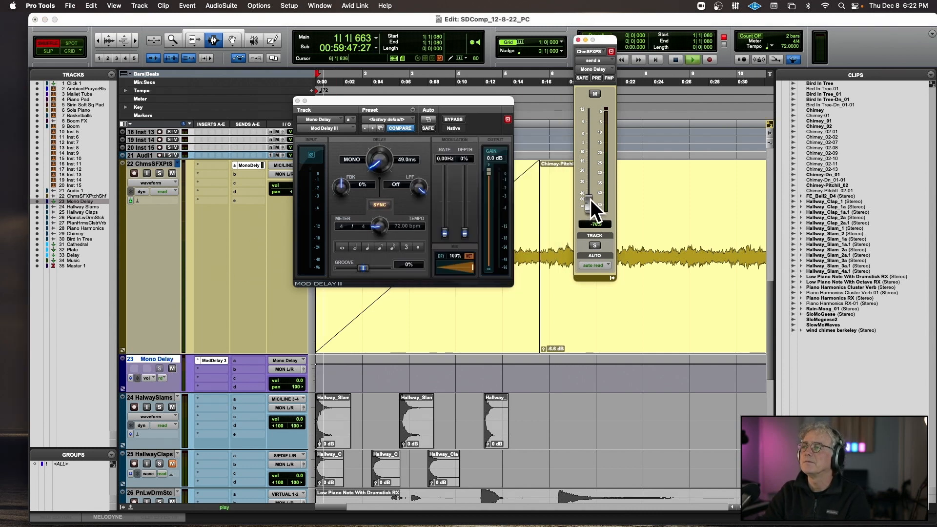
pyautogui.moveTo(590, 199); pyautogui.dragTo(589, 136)
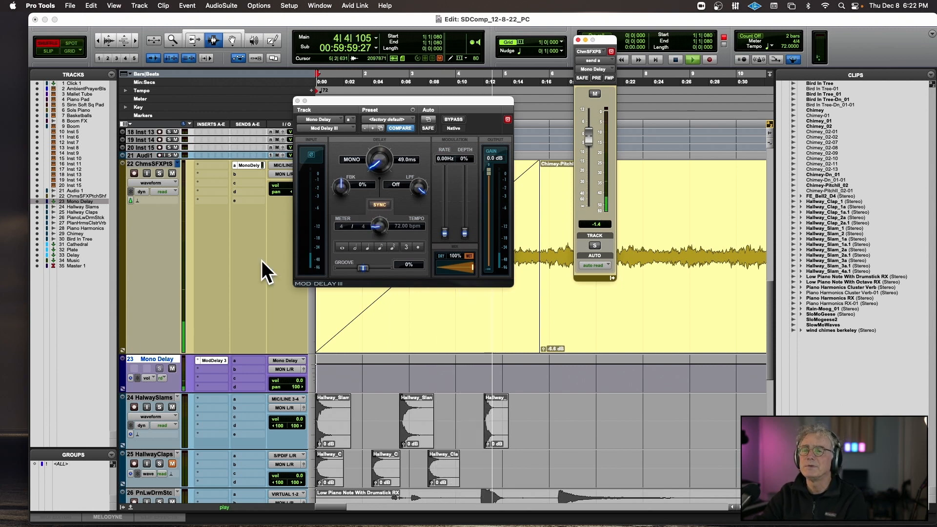
pyautogui.press('space')
# Switch the Mono Delay send to pre-fader, mute the chimes track, and play the delay alone from about bar 5.
pyautogui.click(596, 78)
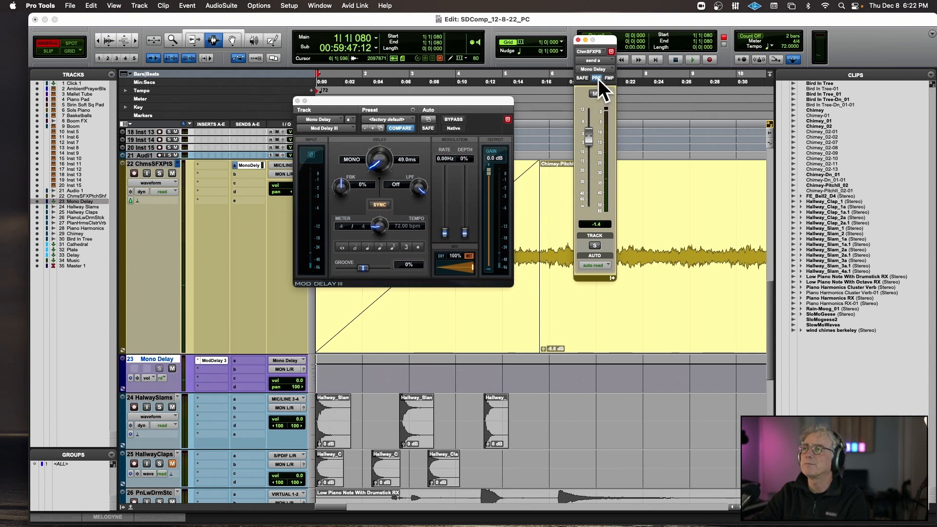
pyautogui.click(172, 173)
pyautogui.press('space')
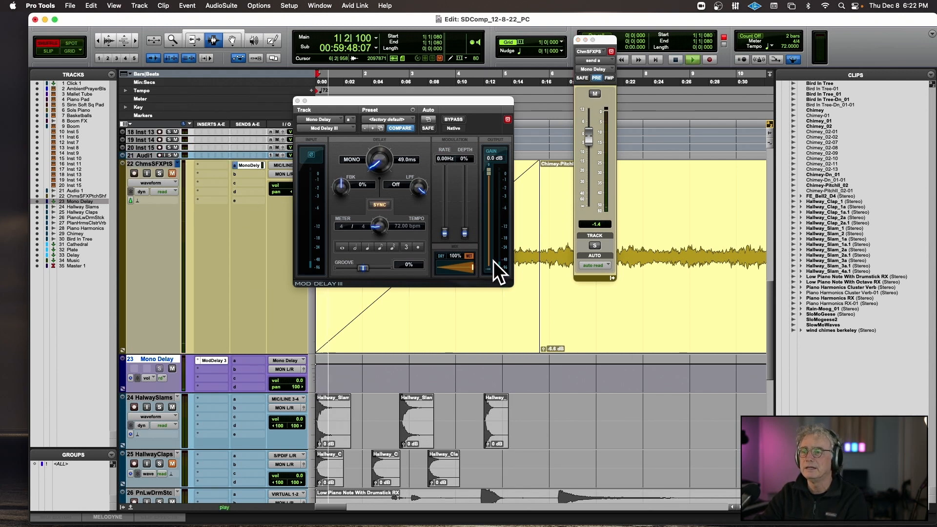
pyautogui.click(524, 233)
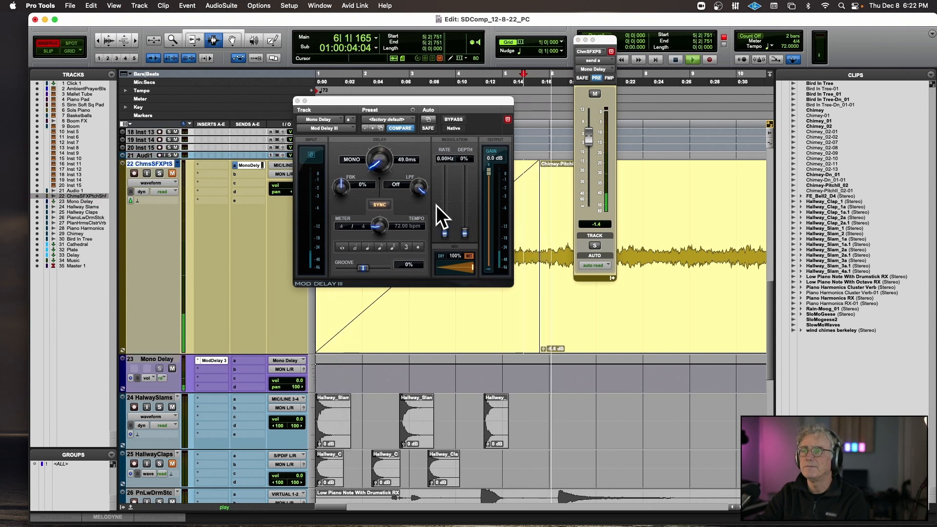
# During playback, set Mod Delay III's low-pass filter to 3901 Hz, modulation rate to 2.00 Hz, depth to 13% and feedback to 2%.
pyautogui.moveTo(419, 188); pyautogui.dragTo(410, 202)
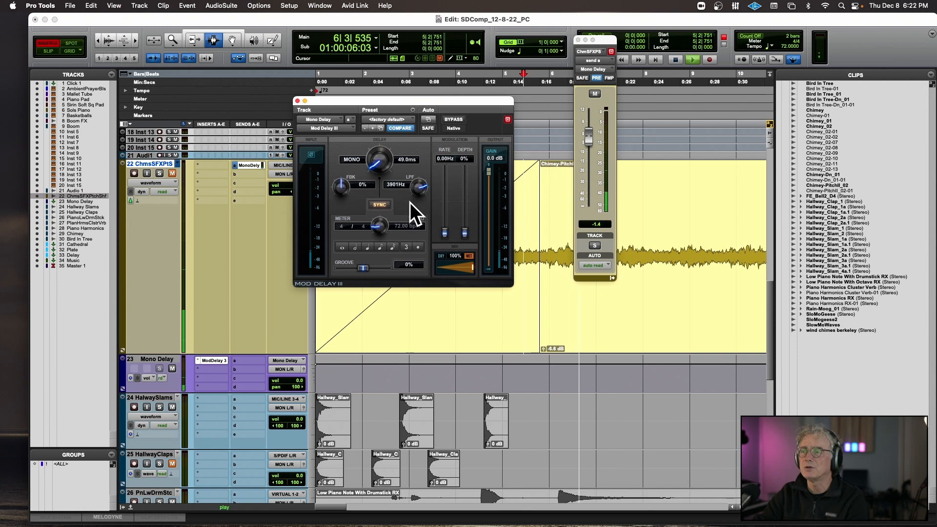
pyautogui.moveTo(441, 229); pyautogui.dragTo(467, 227)
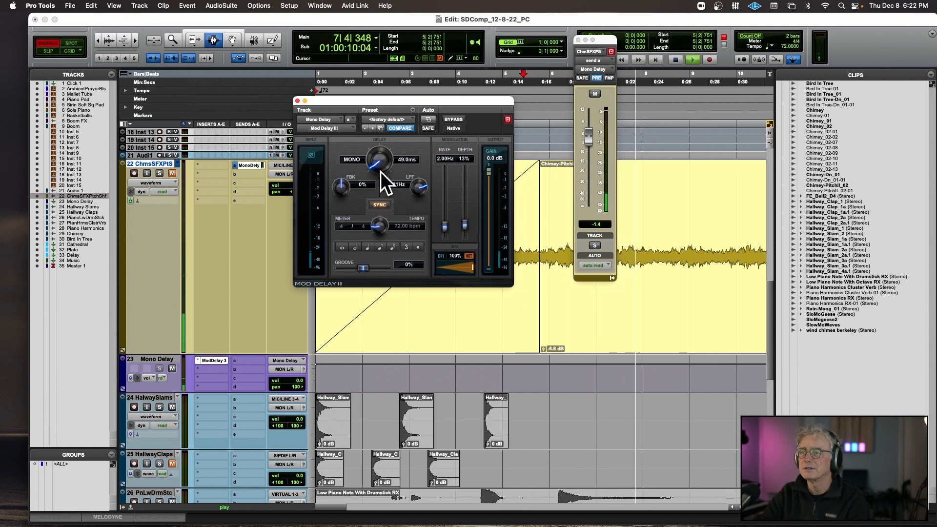
pyautogui.moveTo(336, 189); pyautogui.dragTo(338, 180)
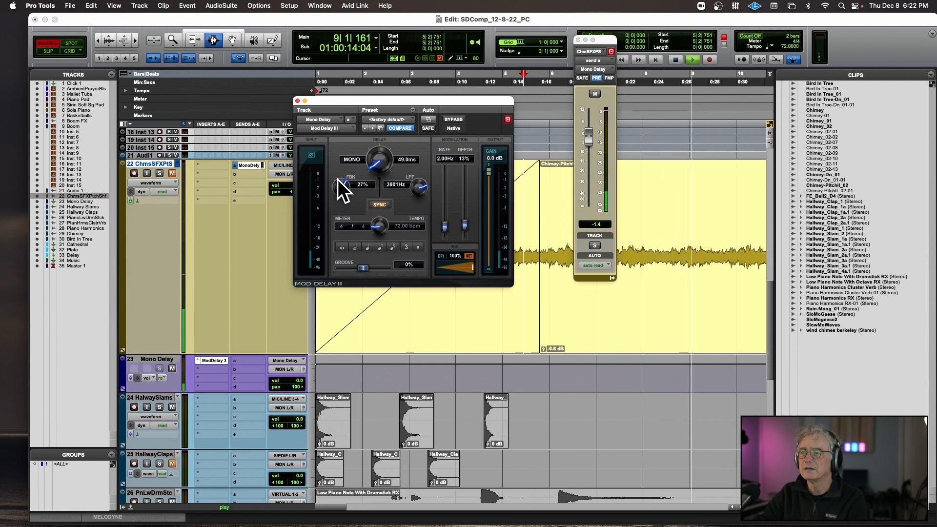
pyautogui.press('space')
pyautogui.press('space')
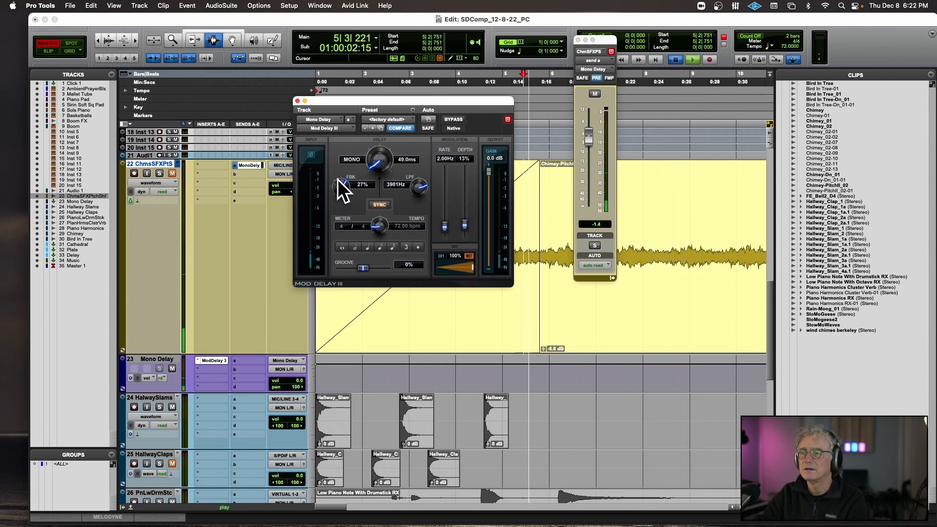
pyautogui.press('space')
pyautogui.press('space')
pyautogui.moveTo(338, 180); pyautogui.dragTo(336, 218)
pyautogui.press('space')
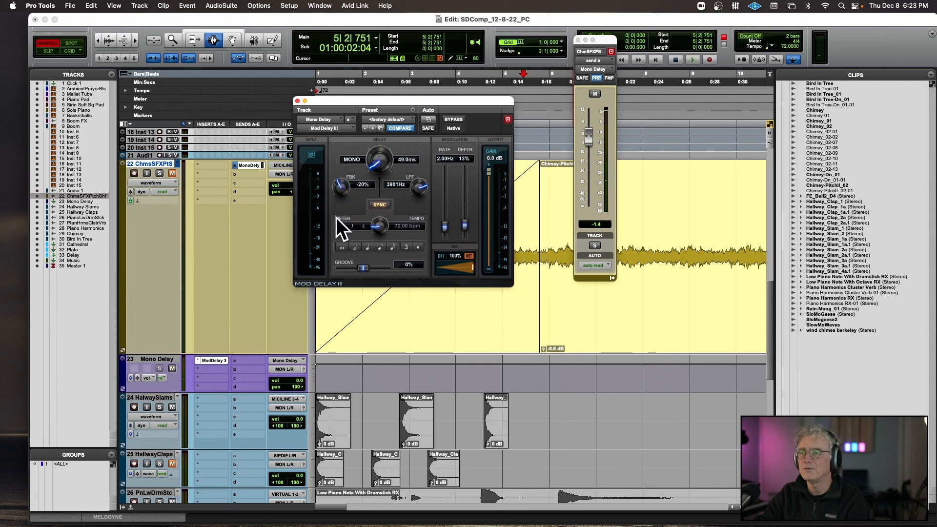
pyautogui.press('space')
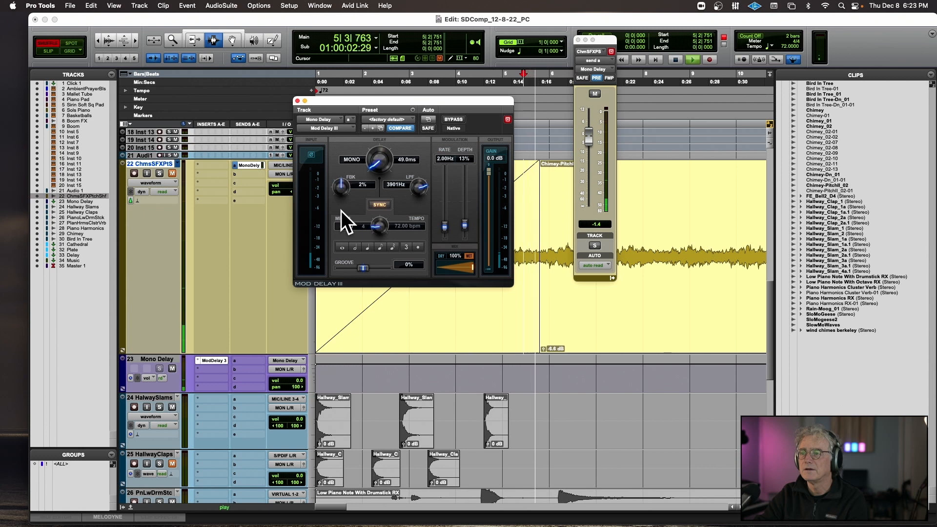
# Unmute the chimes track, raise its Mono Delay send to -0.4 dB during playback, and close the Mod Delay III window.
pyautogui.click(175, 171)
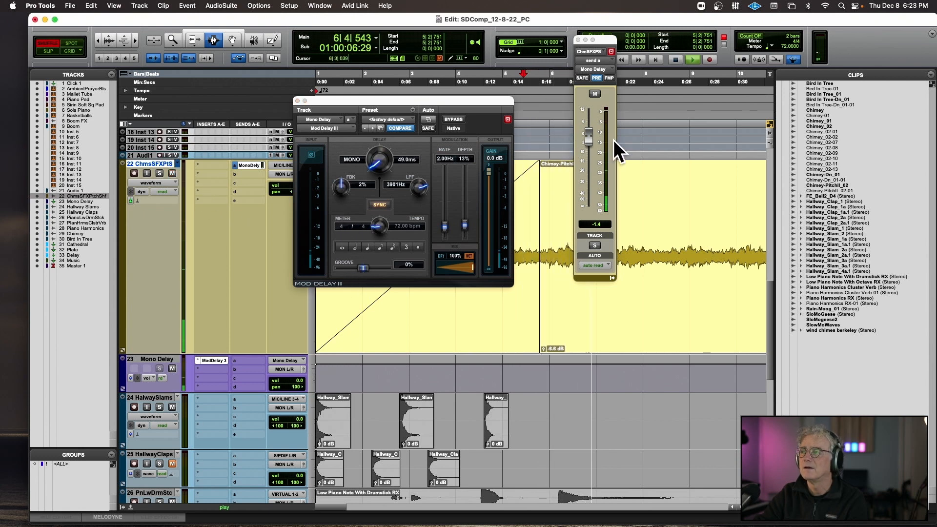
pyautogui.moveTo(583, 140); pyautogui.dragTo(588, 134)
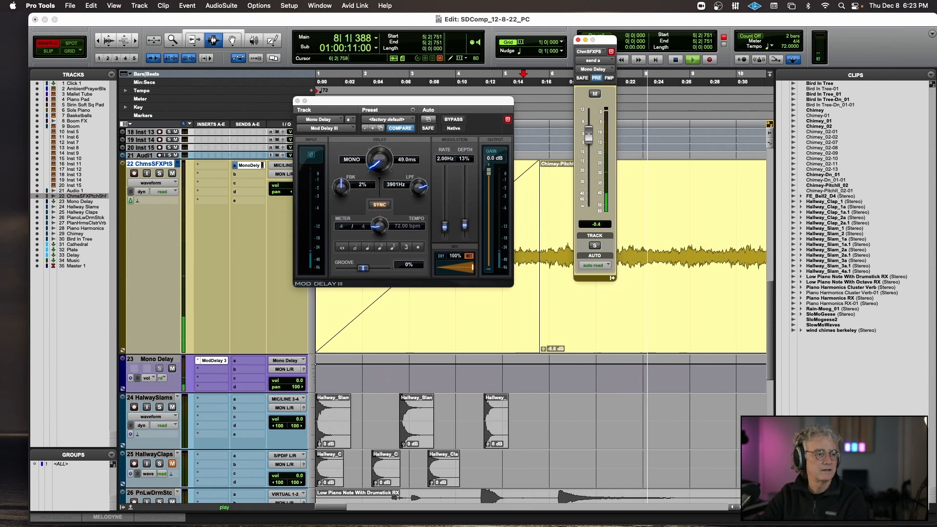
pyautogui.press('space')
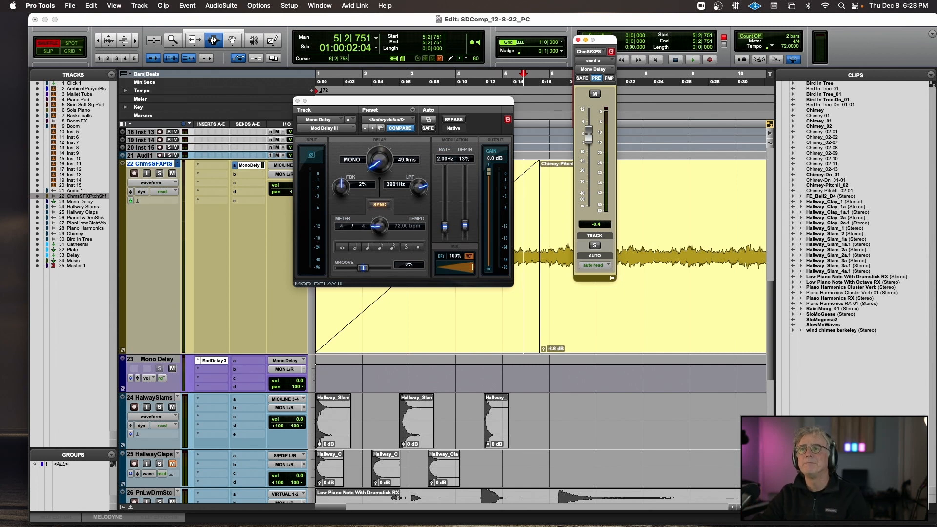
pyautogui.click(298, 101)
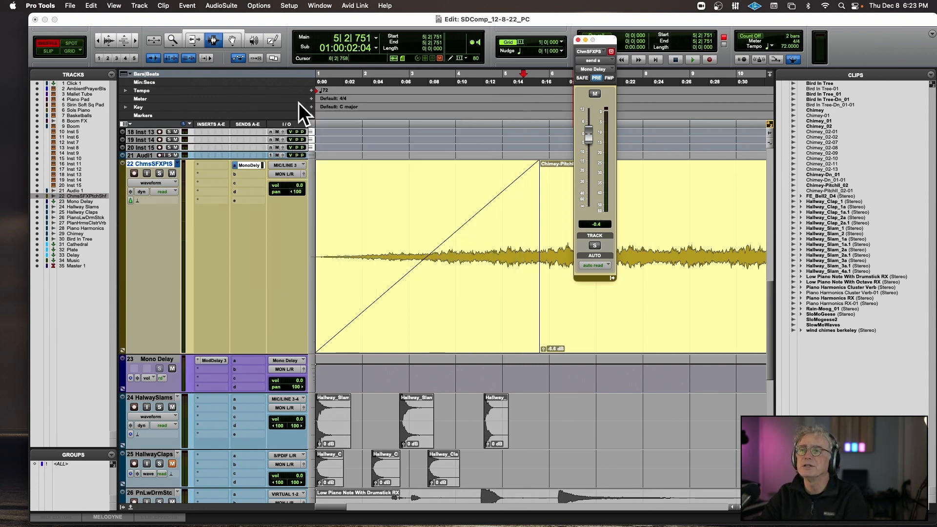
# Enlarge the Cathedral aux track and inspect the Space reverb preset on its first insert.
pyautogui.scroll(-10, 222, 290)
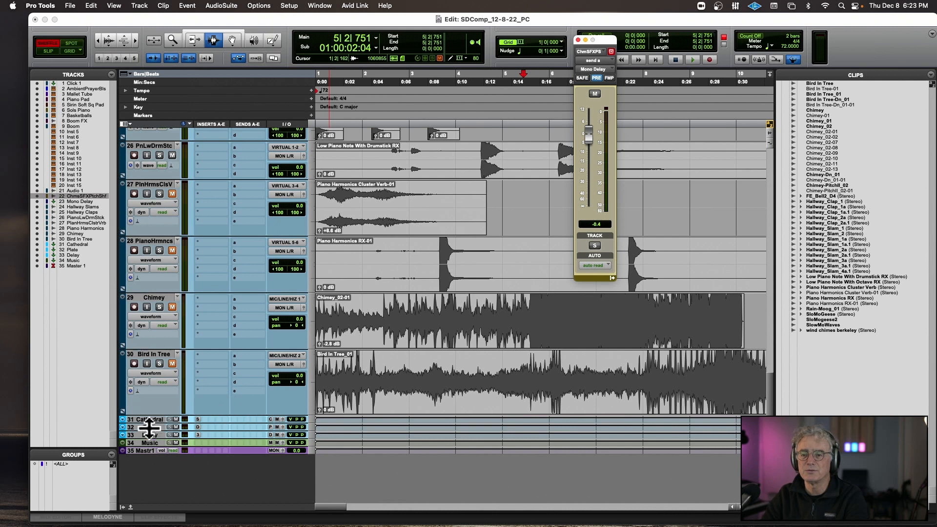
pyautogui.moveTo(149, 423); pyautogui.dragTo(150, 482)
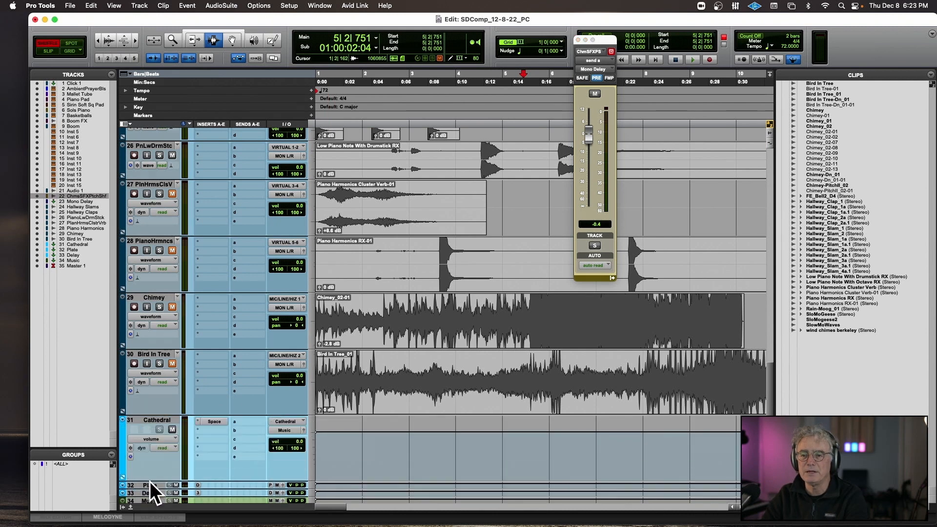
pyautogui.click(219, 421)
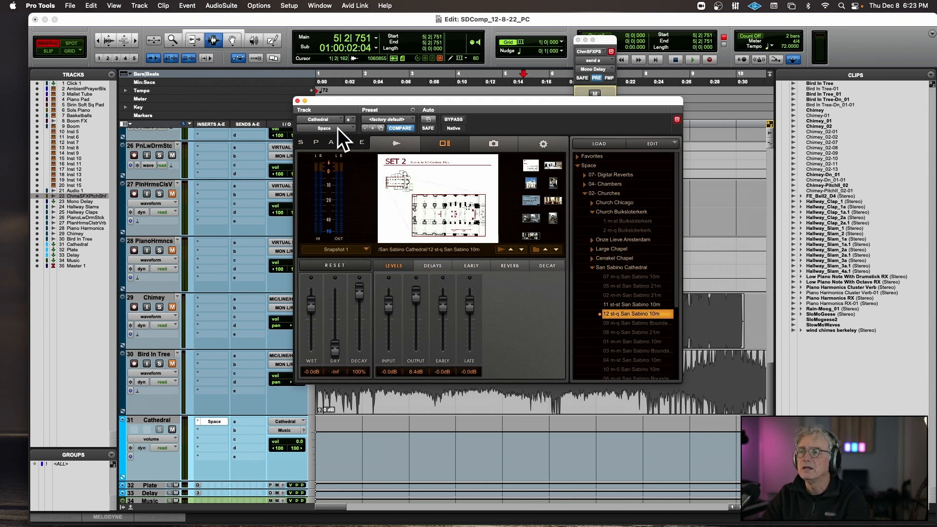
pyautogui.click(298, 101)
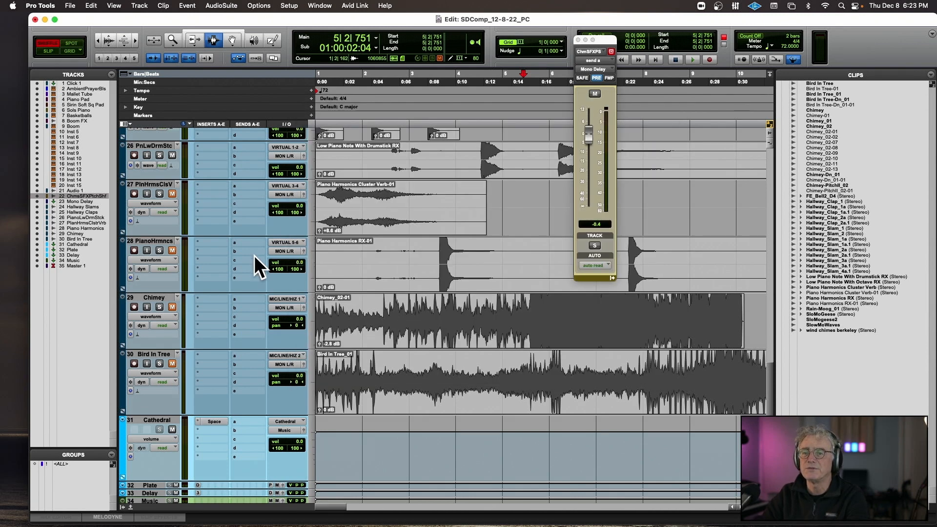
# Assign the chimes track's send b to the stereo Cathedral bus.
pyautogui.scroll(10, 254, 256)
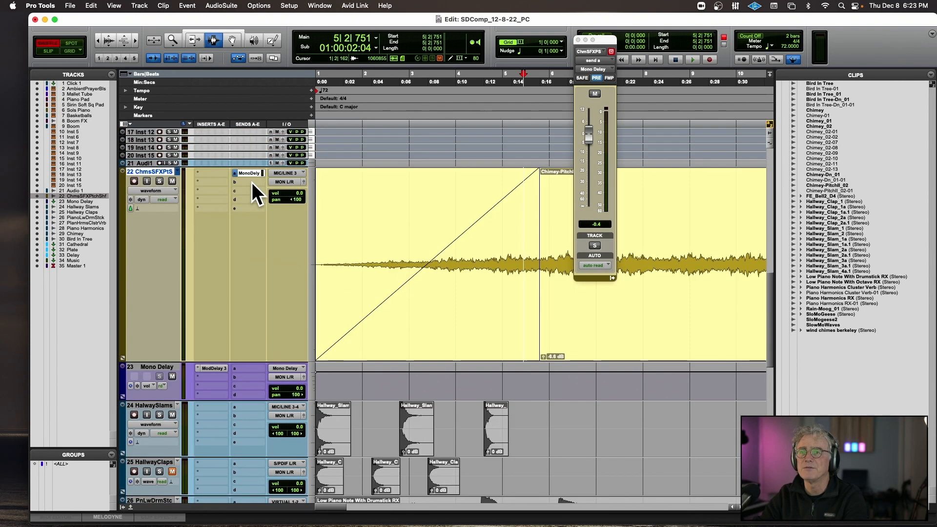
pyautogui.click(252, 182)
pyautogui.moveTo(252, 189)
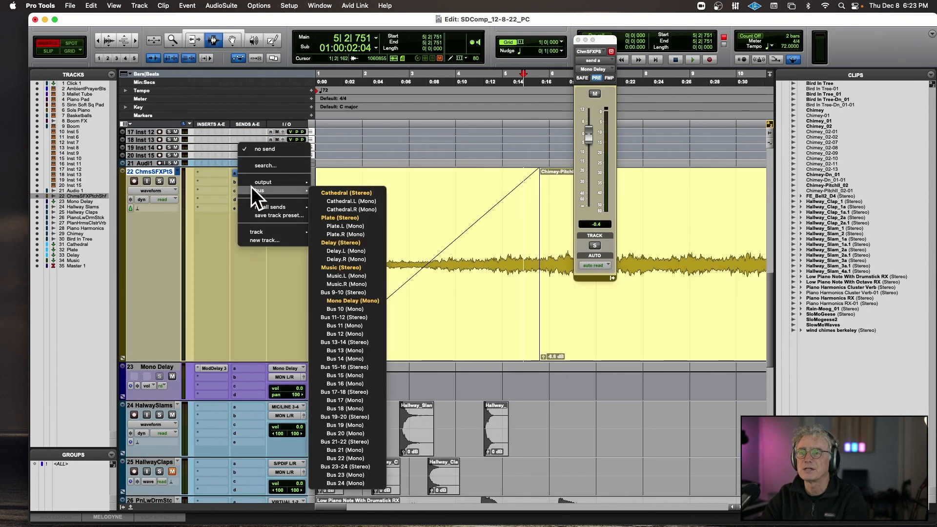
pyautogui.click(359, 193)
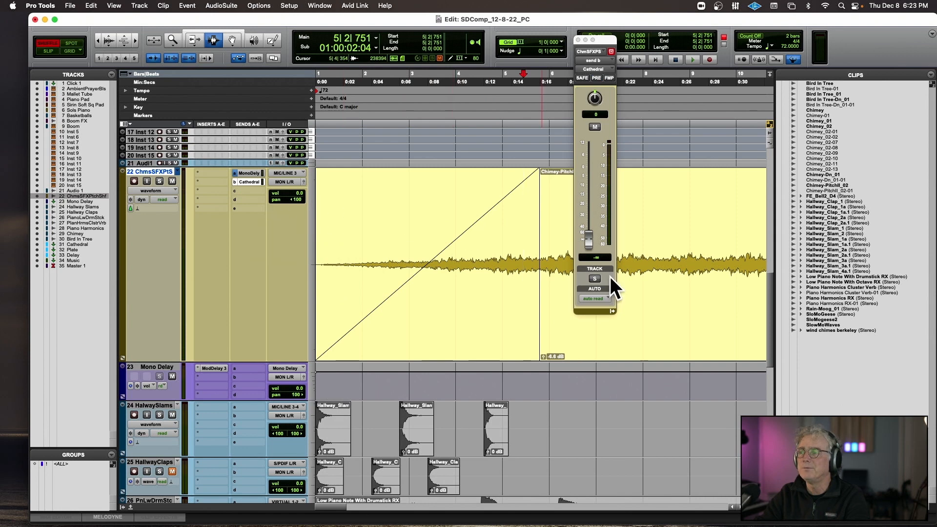
# Set the chimes track's Cathedral send level to -4.1 dB while auditioning, and copy that send to the Mono Delay track's send a.
pyautogui.moveTo(596, 205); pyautogui.dragTo(593, 177)
pyautogui.press('space')
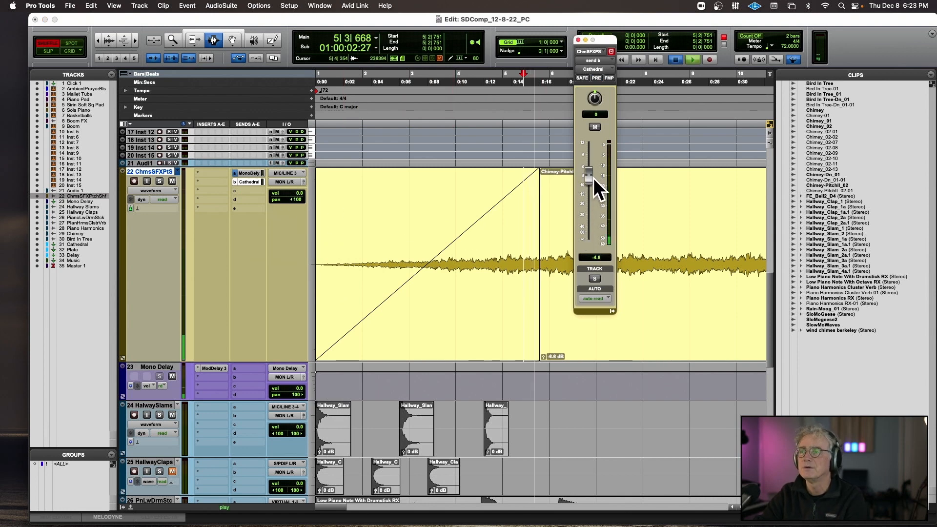
pyautogui.press('space')
pyautogui.press('space')
pyautogui.moveTo(591, 178); pyautogui.dragTo(591, 180)
pyautogui.press('space')
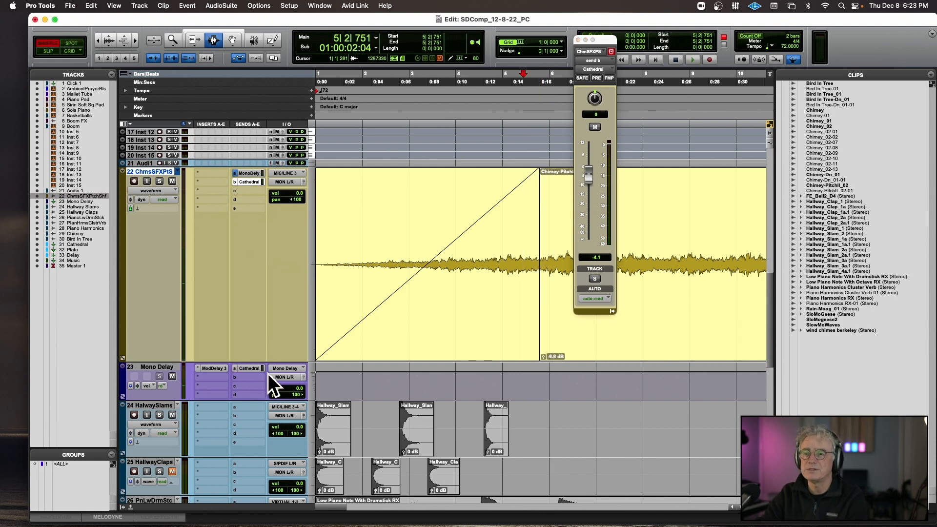
pyautogui.press('space')
# Open the Mono Delay track's Cathedral send and audition the chimes from bar 5 with the reverb.
pyautogui.press('space')
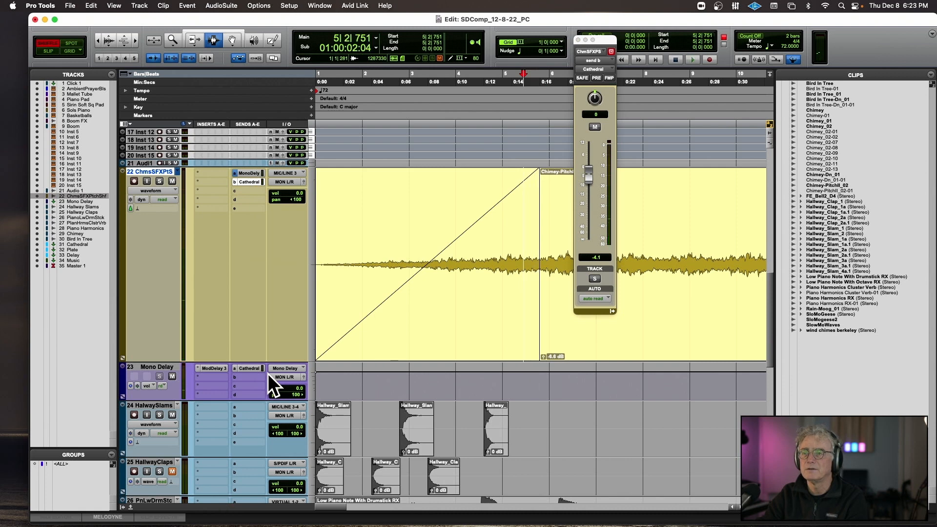
pyautogui.press('space')
pyautogui.click(247, 368)
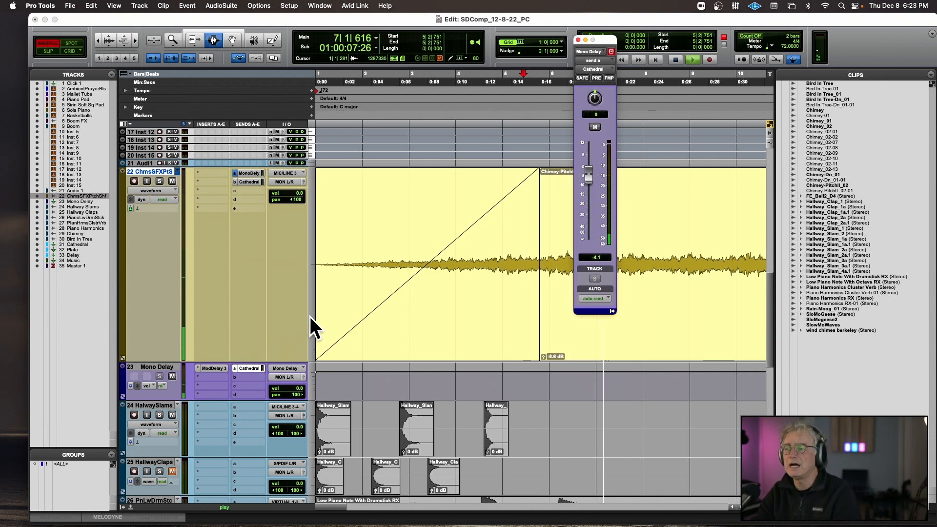
pyautogui.press('space')
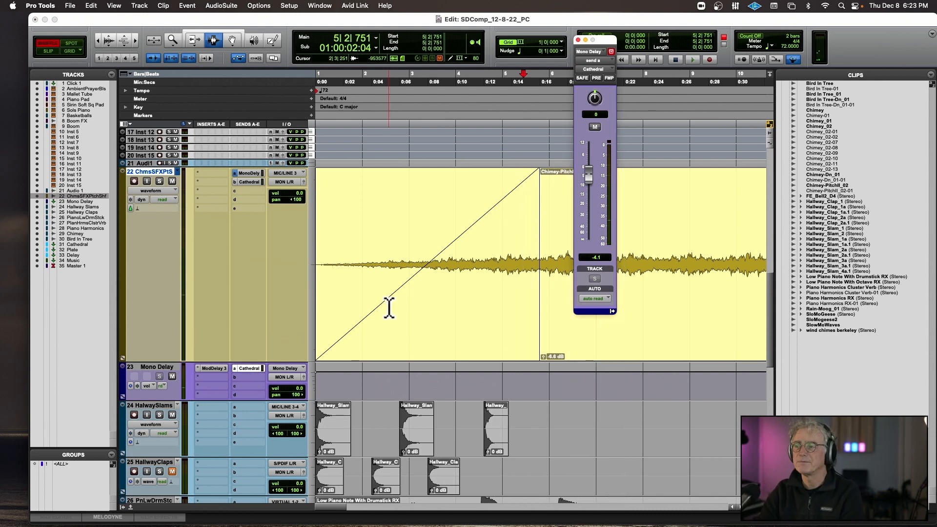
pyautogui.press('super+bracketleft')
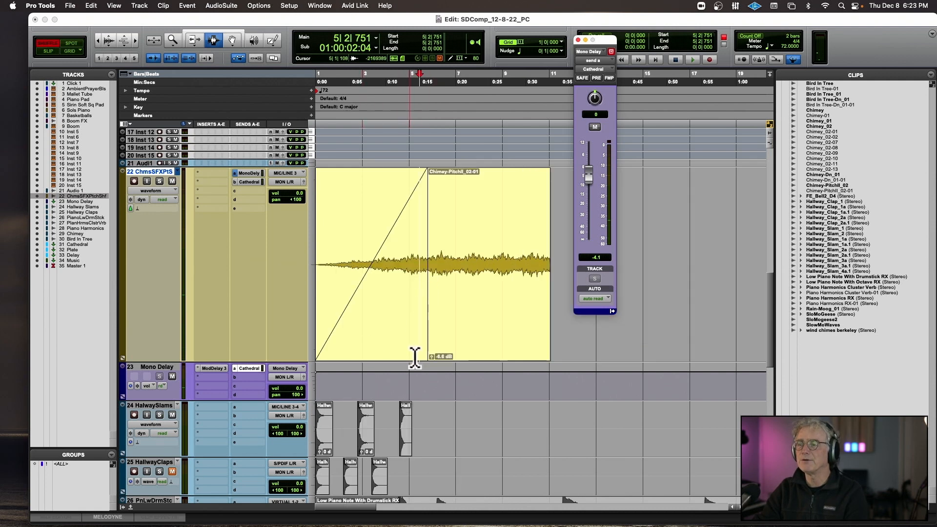
pyautogui.press('space')
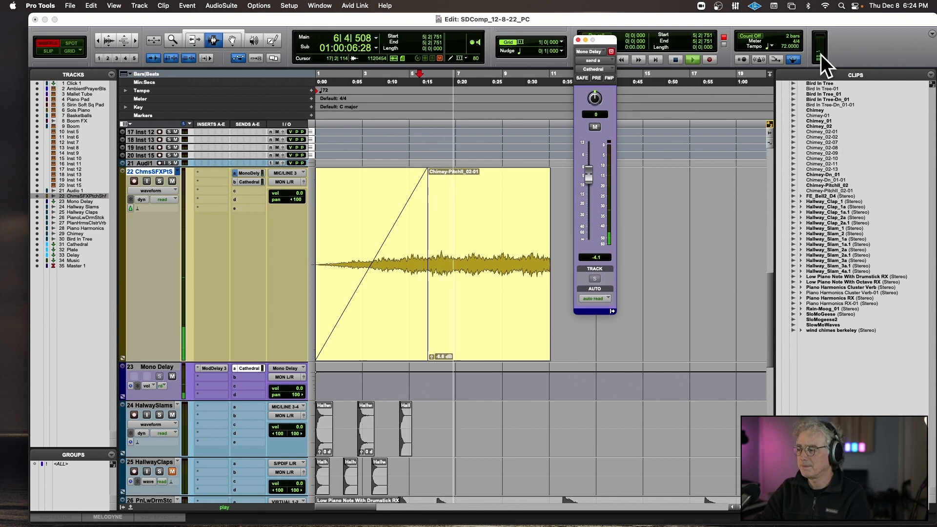
pyautogui.press('space')
# Insert TC Electronic's Clarity M (stereo) loudness meter on the Master 1 track, start playback, and close the plug-in window.
pyautogui.scroll(-10, 244, 330)
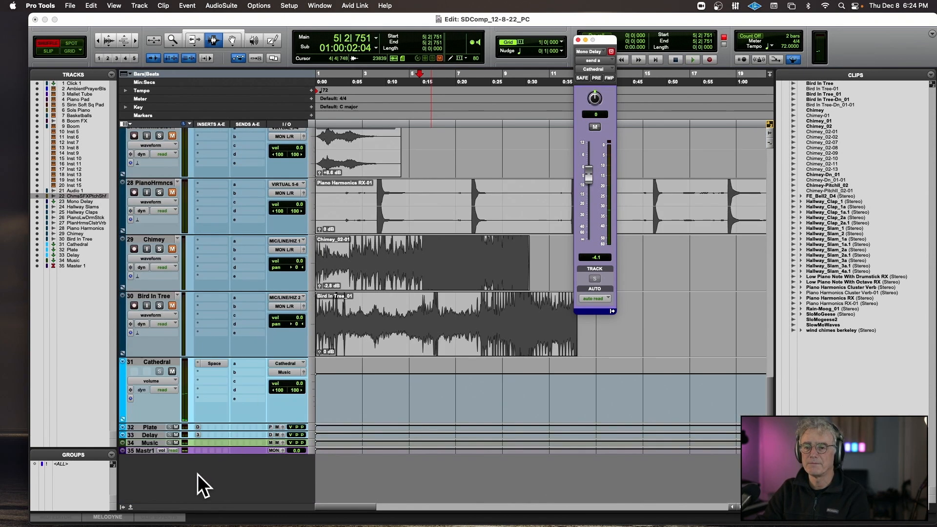
pyautogui.click(225, 450)
pyautogui.moveTo(225, 451)
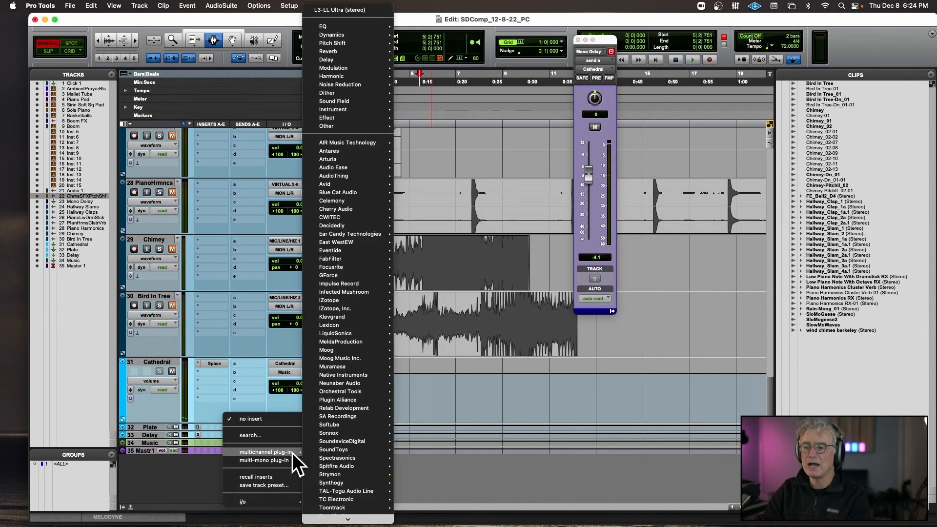
pyautogui.moveTo(379, 437)
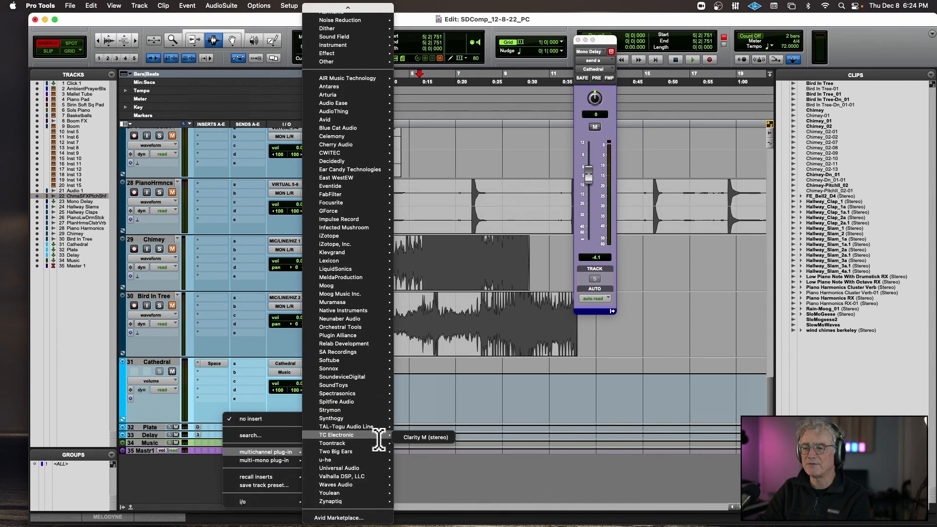
pyautogui.click(420, 438)
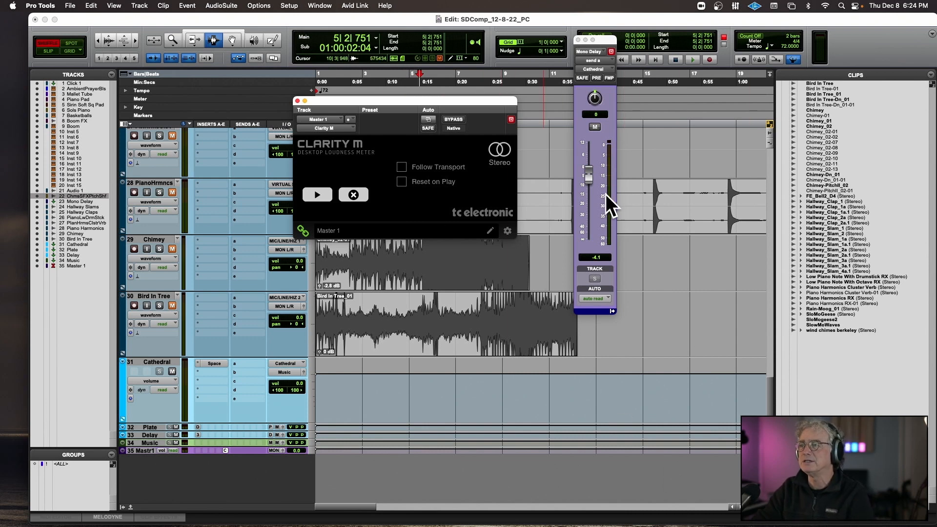
pyautogui.press('space')
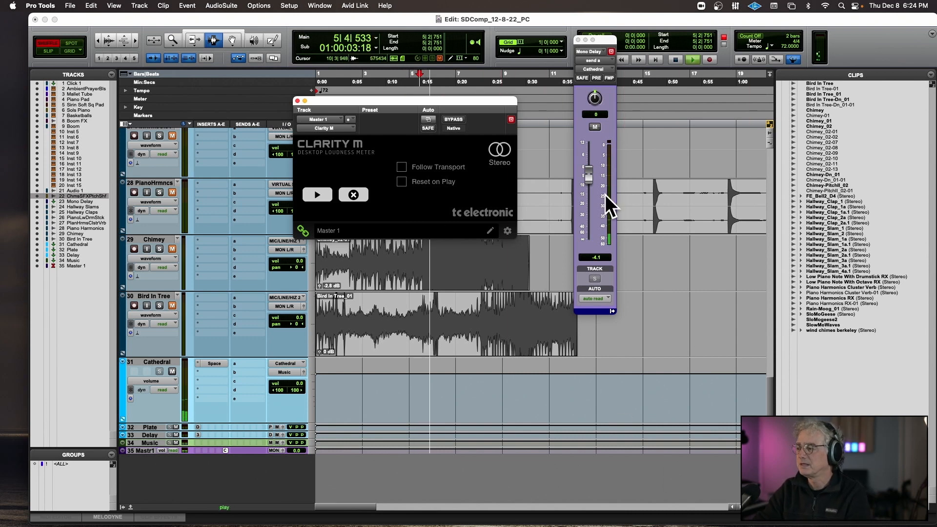
pyautogui.click(297, 100)
# Lower the chimes clip's gain to -12.3 dB during playback and duplicate the clip directly after itself.
pyautogui.scroll(10, 519, 257)
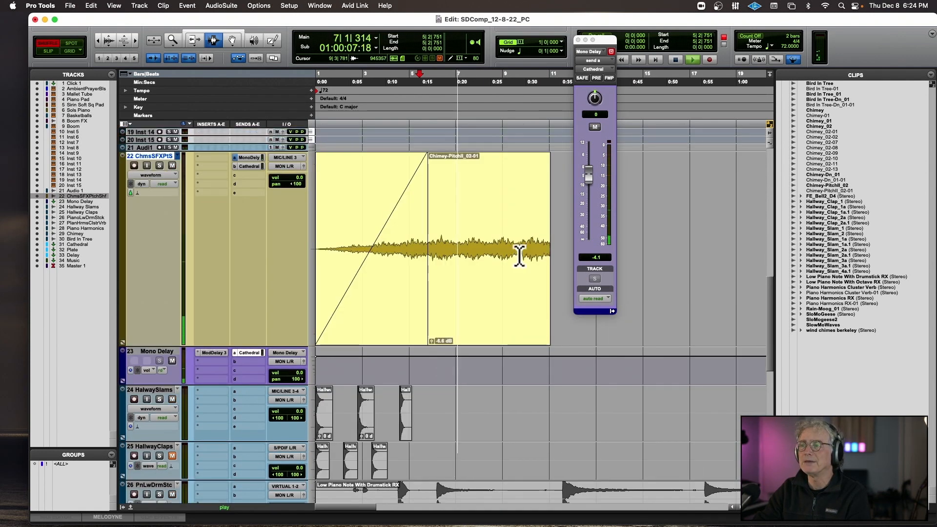
pyautogui.moveTo(432, 340); pyautogui.dragTo(431, 342)
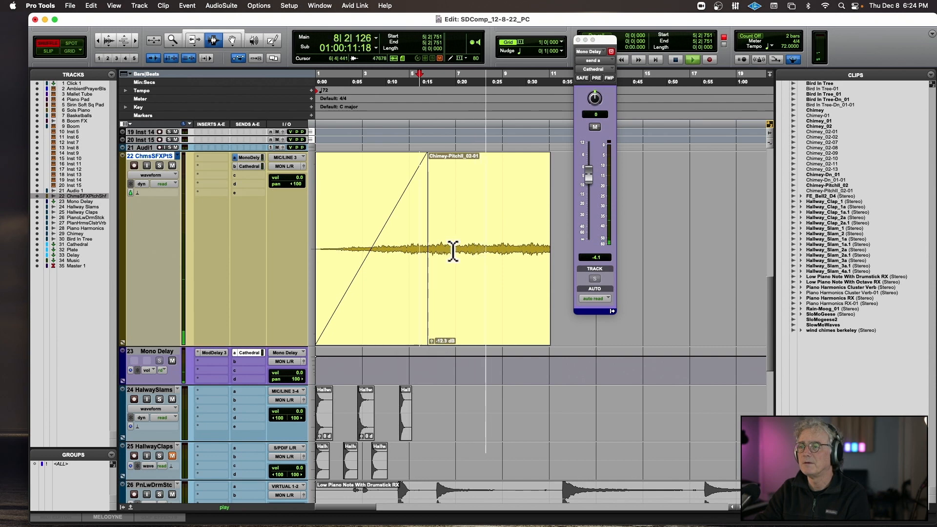
pyautogui.doubleClick(482, 252)
pyautogui.press('super+d')
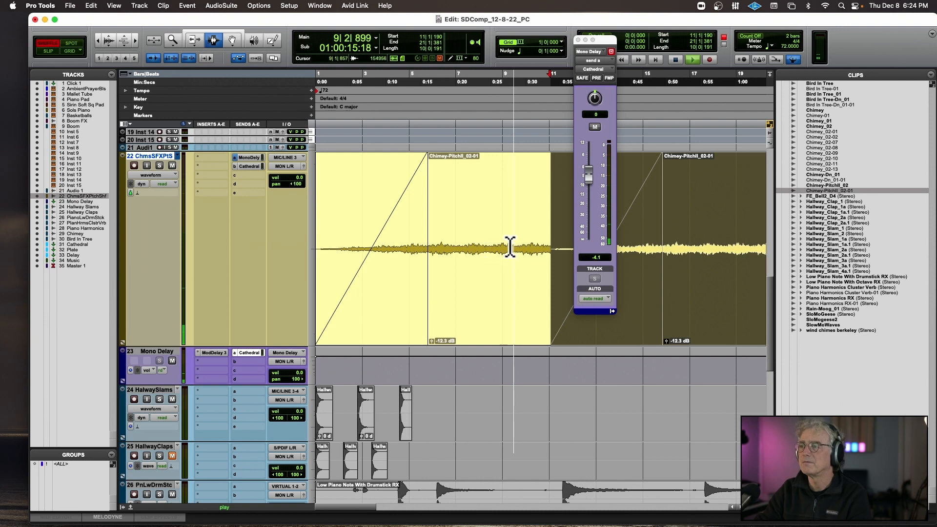
# Delete the duplicate chimes clip's fade-in and crossfade the two clips across their junction near bar 11.
pyautogui.moveTo(538, 247); pyautogui.dragTo(567, 258)
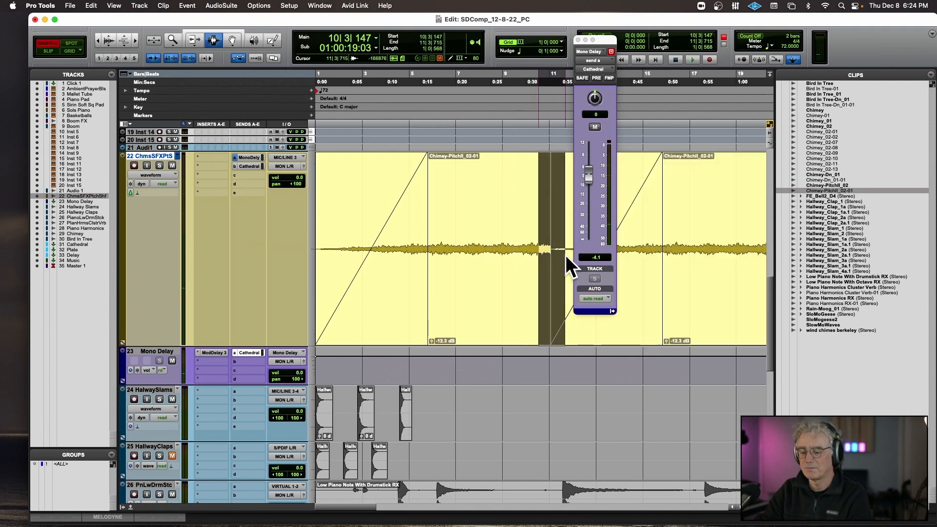
pyautogui.click(573, 332)
pyautogui.doubleClick(565, 333)
pyautogui.press('Delete')
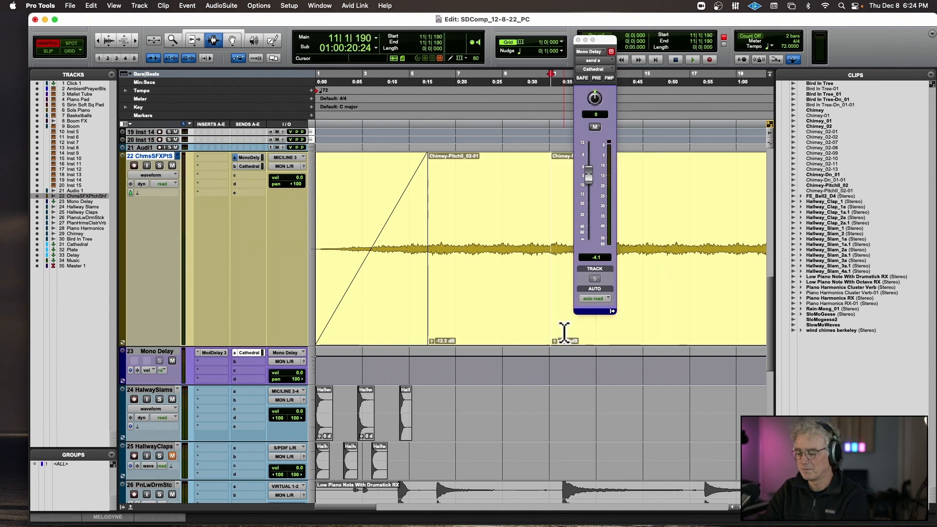
pyautogui.moveTo(543, 315); pyautogui.dragTo(559, 320)
pyautogui.press('ctrl+super+f')
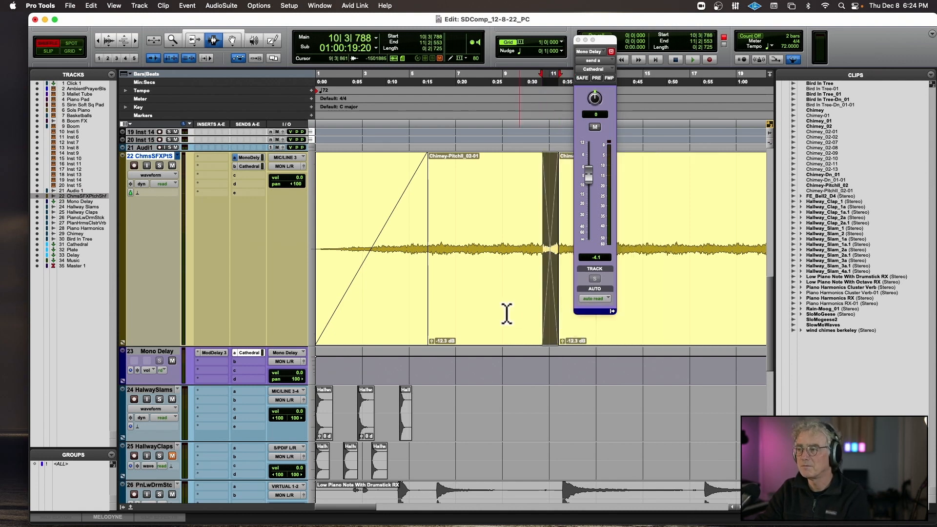
pyautogui.click(504, 311)
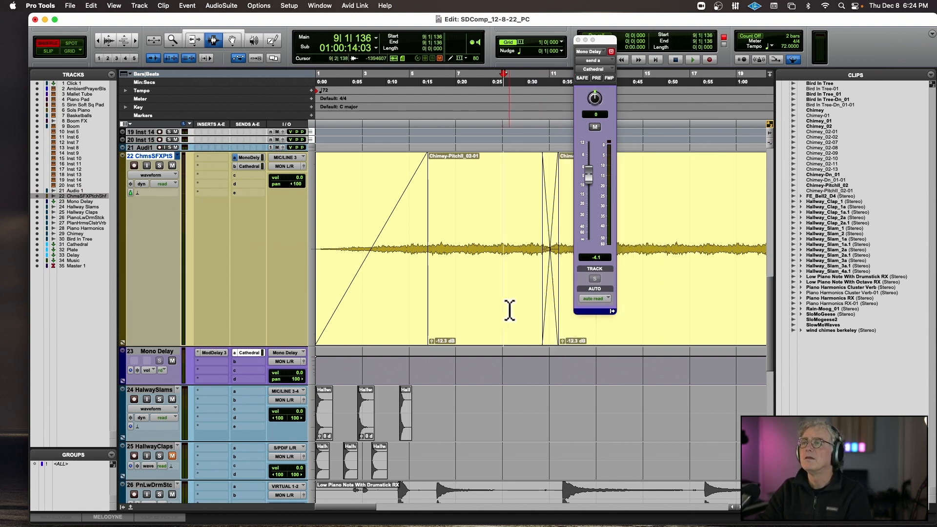
# Audition the chimes bed from bar 1 with the Ambient Prayer Bells track, briefly soloing the bells, and stop playback.
pyautogui.scroll(5, 510, 311)
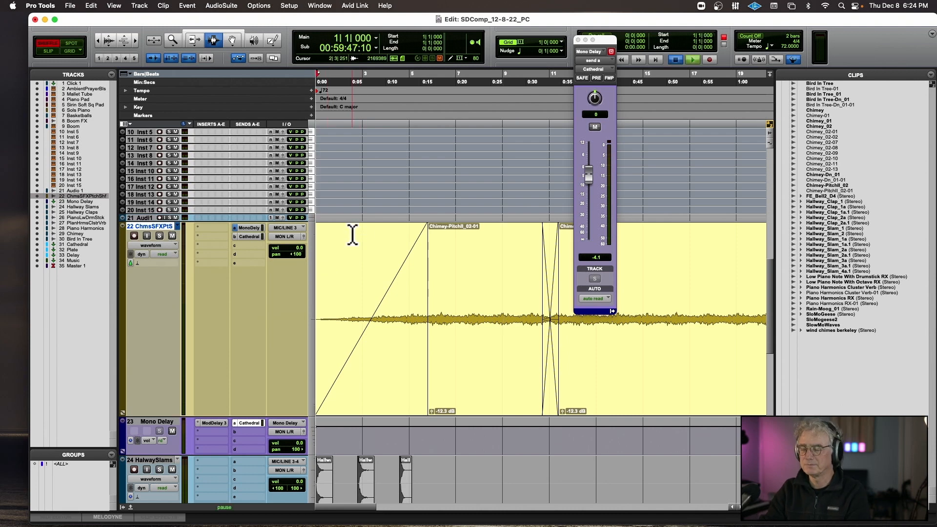
pyautogui.press('space')
pyautogui.scroll(6, 353, 235)
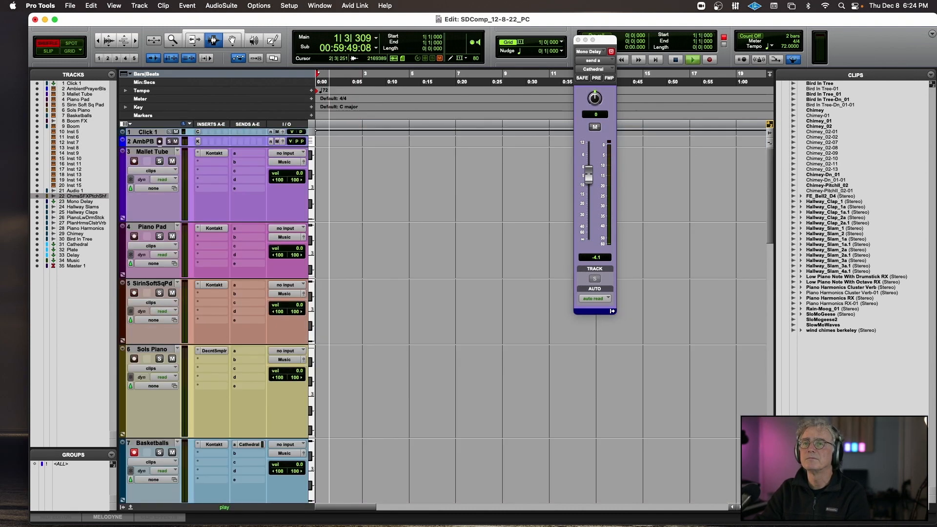
pyautogui.click(169, 141)
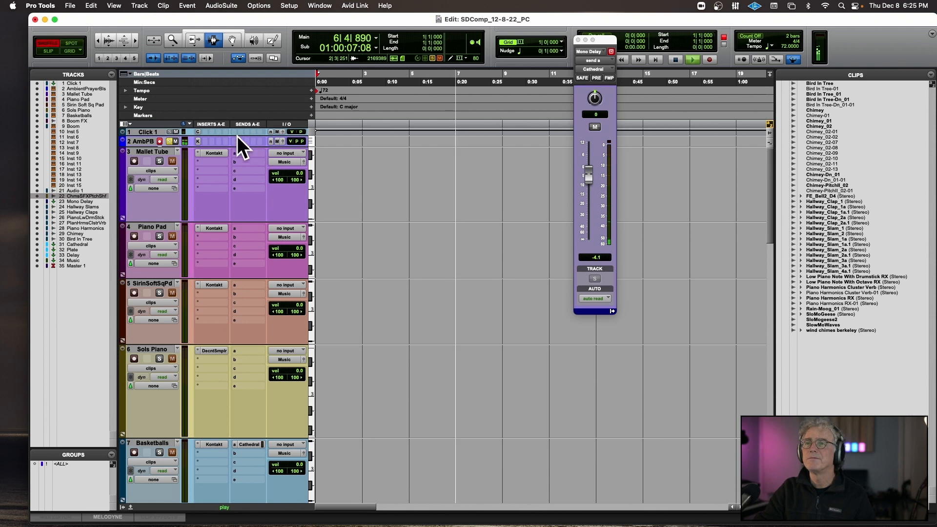
pyautogui.click(170, 142)
pyautogui.press('space')
# Inspect the chimes track's Mono Delay send and close the send window.
pyautogui.scroll(-5, 255, 250)
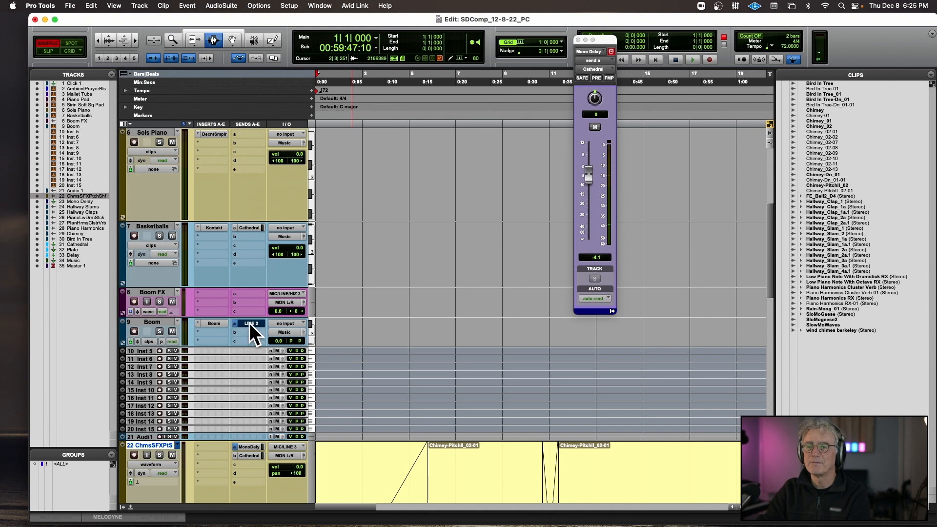
pyautogui.click(252, 446)
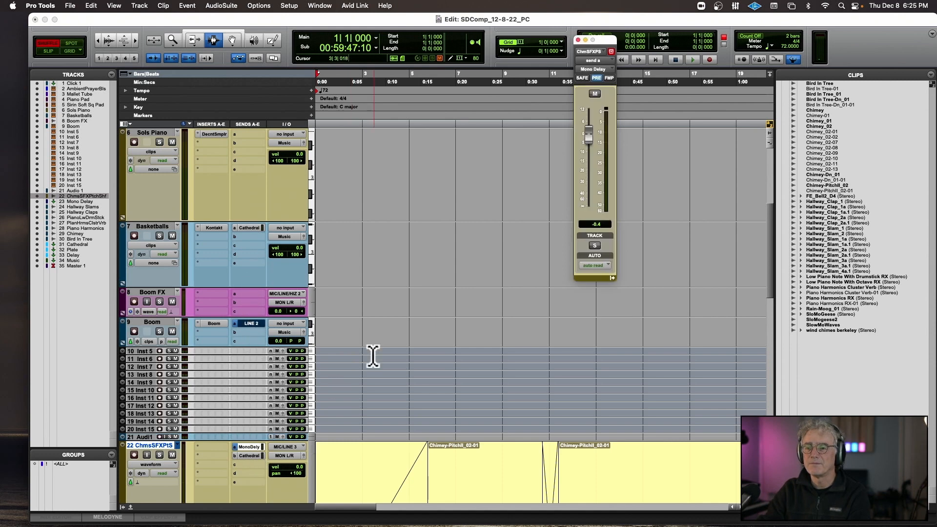
pyautogui.click(578, 40)
# Enlarge the Ambient Prayer Bells track and record a MIDI part on it from bar 1.
pyautogui.scroll(5, 341, 166)
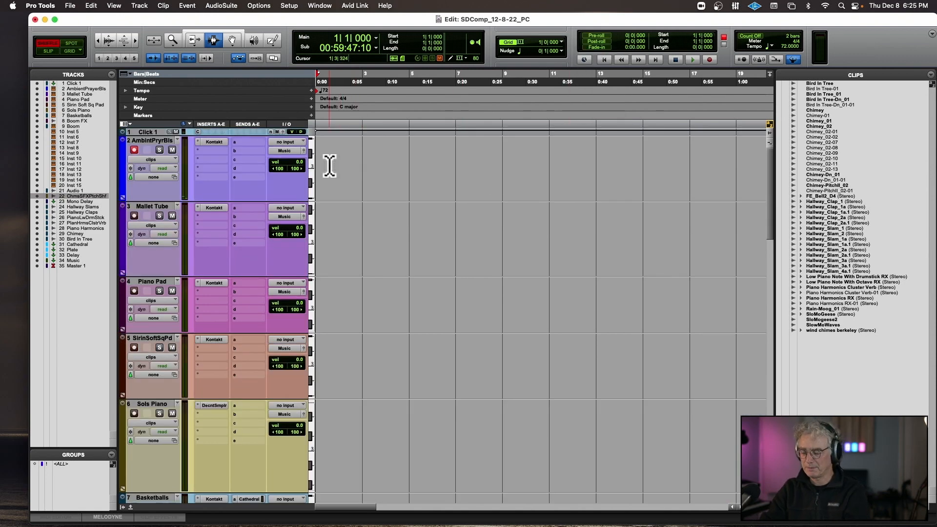
pyautogui.press('super+space')
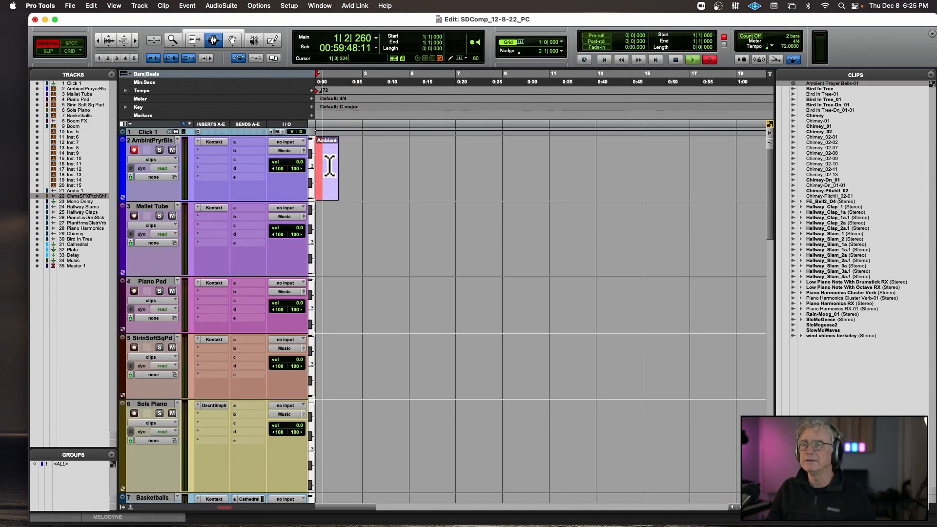
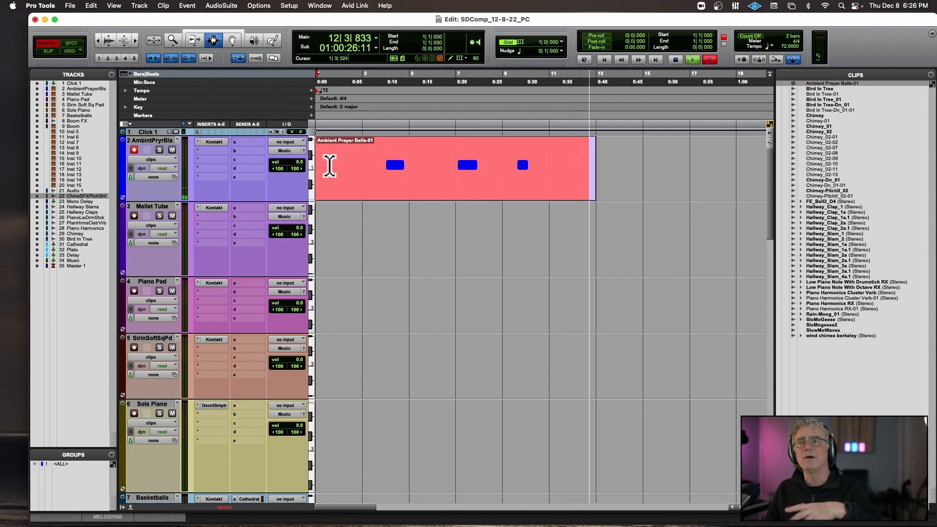
# Stop the Ambient Prayer Bells recording and set the Sols Piano track's Cathedral send to +3.1 dB.
pyautogui.press('space')
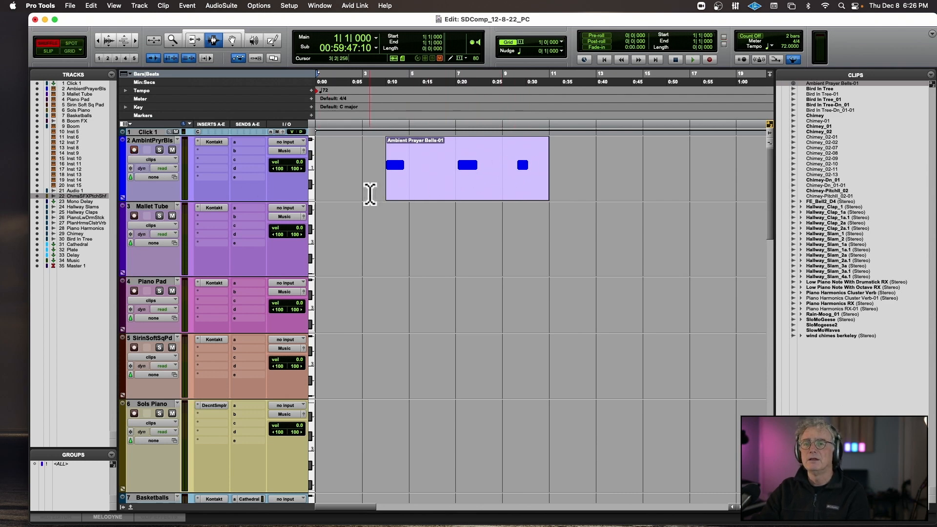
pyautogui.scroll(-5, 370, 193)
pyautogui.scroll(-1, 370, 194)
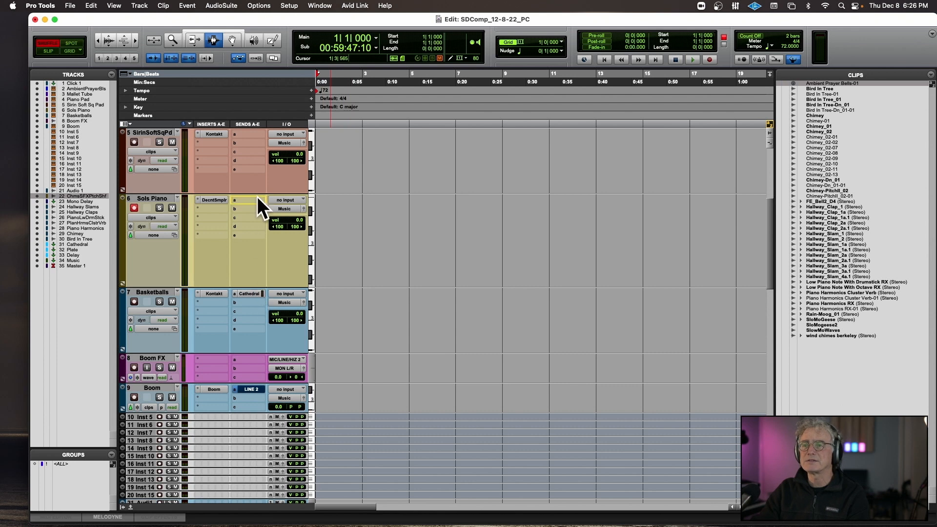
pyautogui.moveTo(256, 201); pyautogui.dragTo(256, 200)
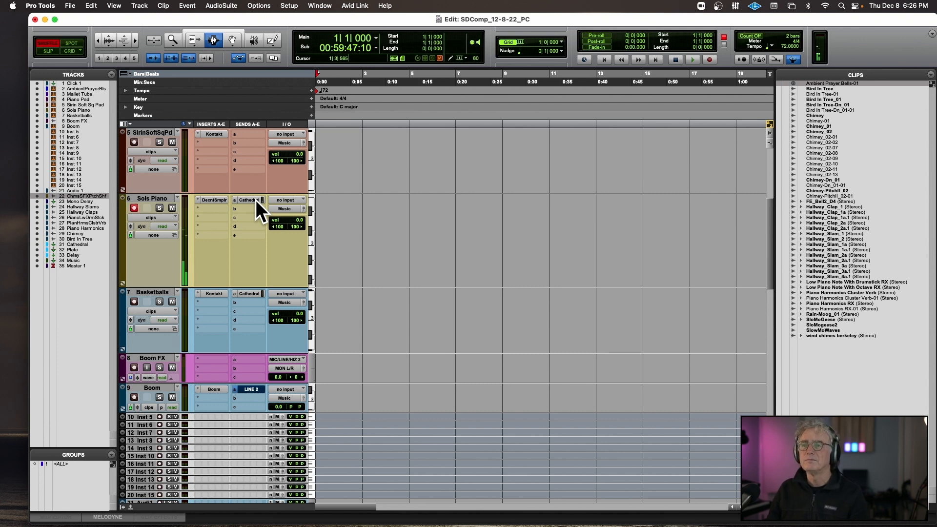
pyautogui.click(256, 200)
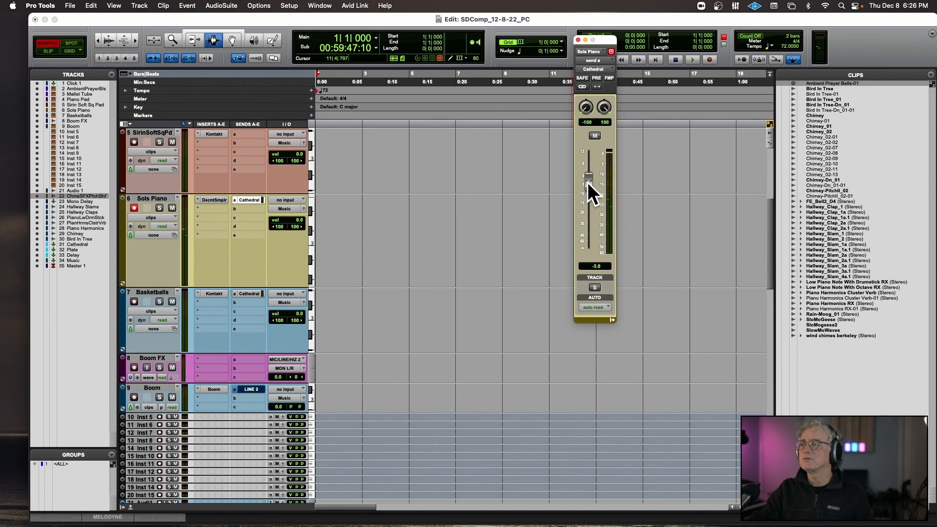
pyautogui.hscroll(1, 324, 203)
# Add a second send from the Sols Piano track to the Delay bus.
pyautogui.click(252, 210)
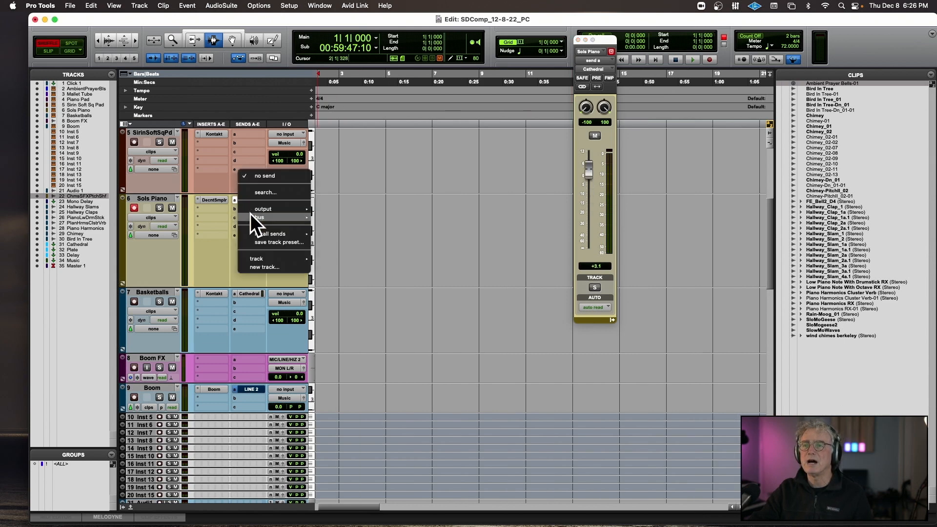
pyautogui.moveTo(257, 217)
pyautogui.click(355, 266)
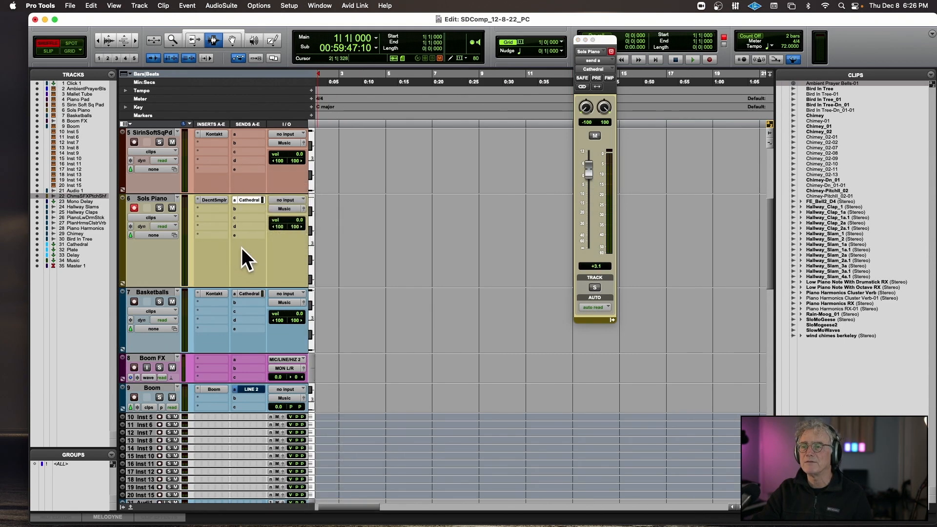
# Set the Delay track's Mod Delay III to a half note (1666.7 ms) on the left and a dotted quarter (1250 ms) on the right.
pyautogui.scroll(-10, 235, 236)
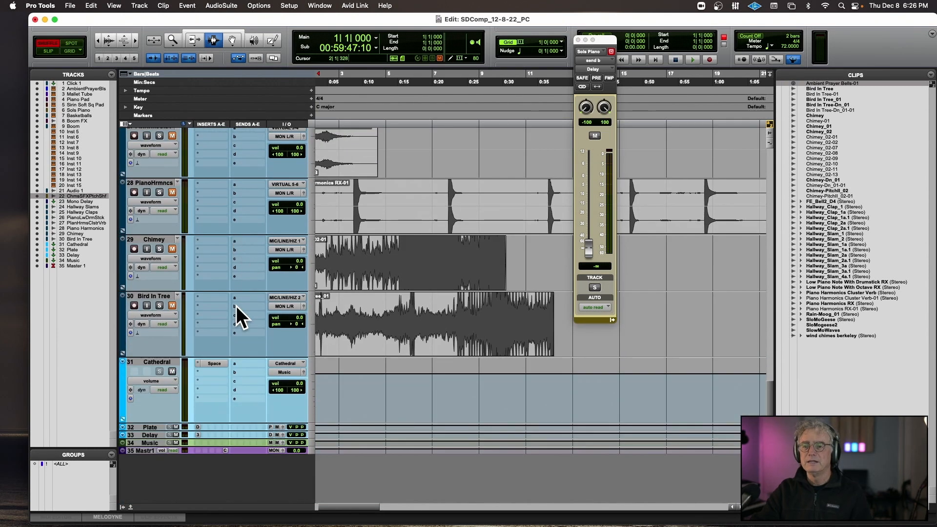
pyautogui.click(197, 434)
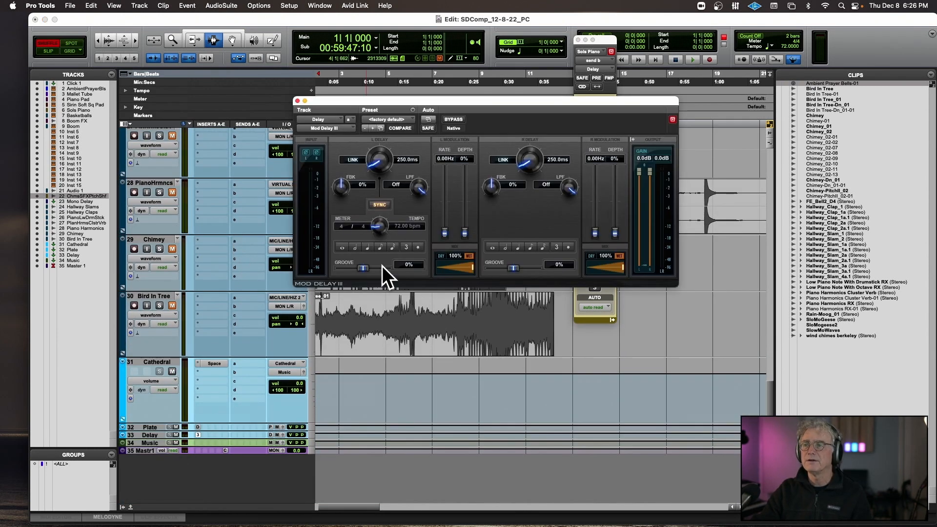
pyautogui.click(356, 248)
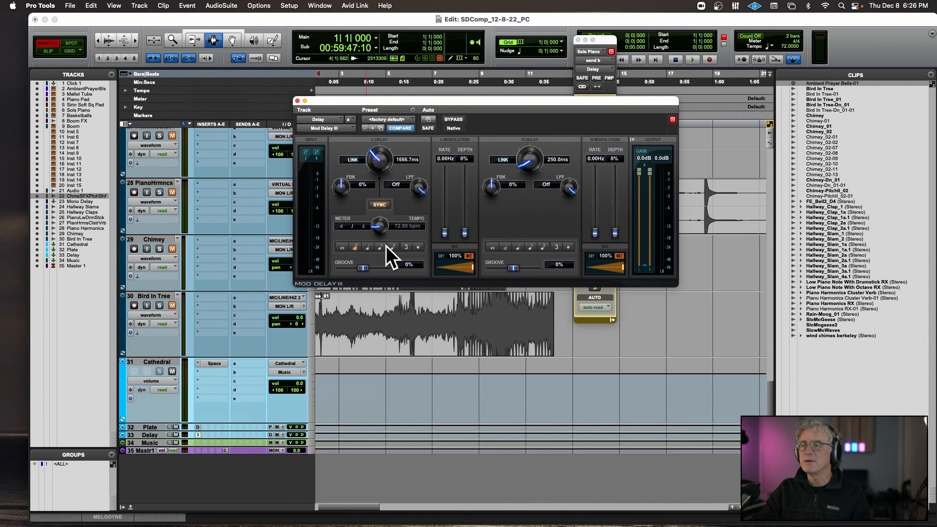
pyautogui.click(517, 248)
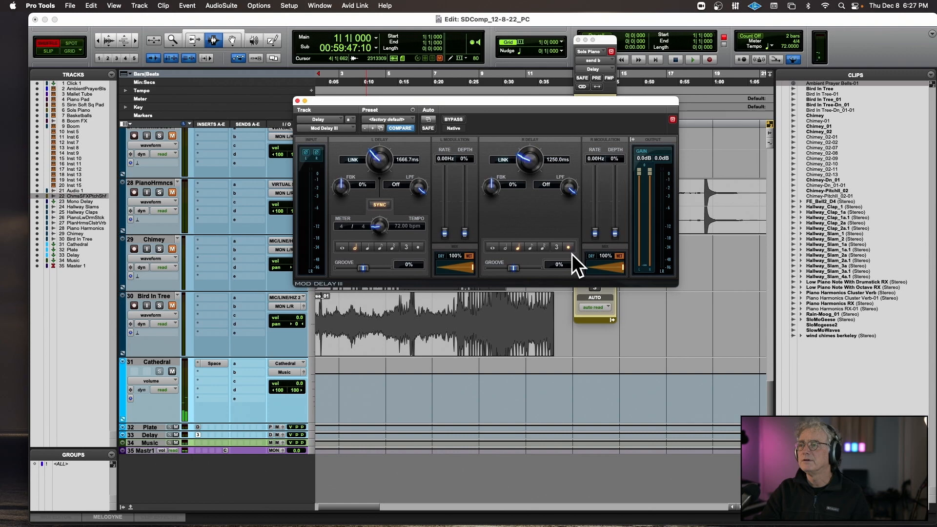
# Reposition the Mod Delay III window clear of the send fader and raise the Sols Piano Delay send to -7.0 dB.
pyautogui.scroll(10, 224, 213)
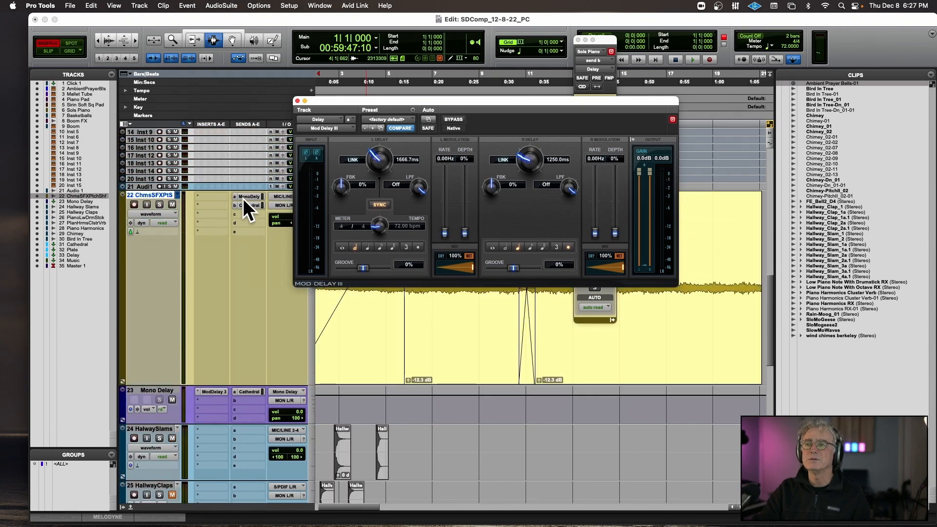
pyautogui.scroll(8, 243, 198)
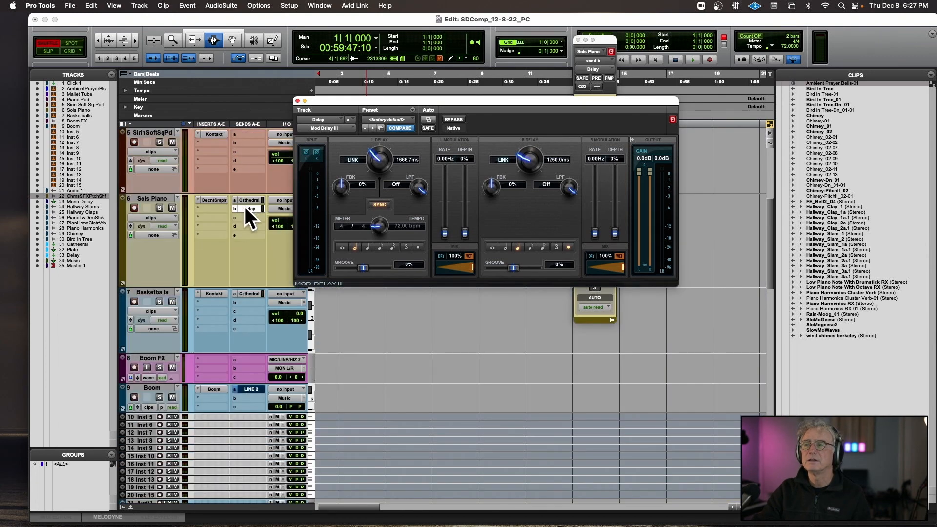
pyautogui.moveTo(584, 101); pyautogui.dragTo(442, 89)
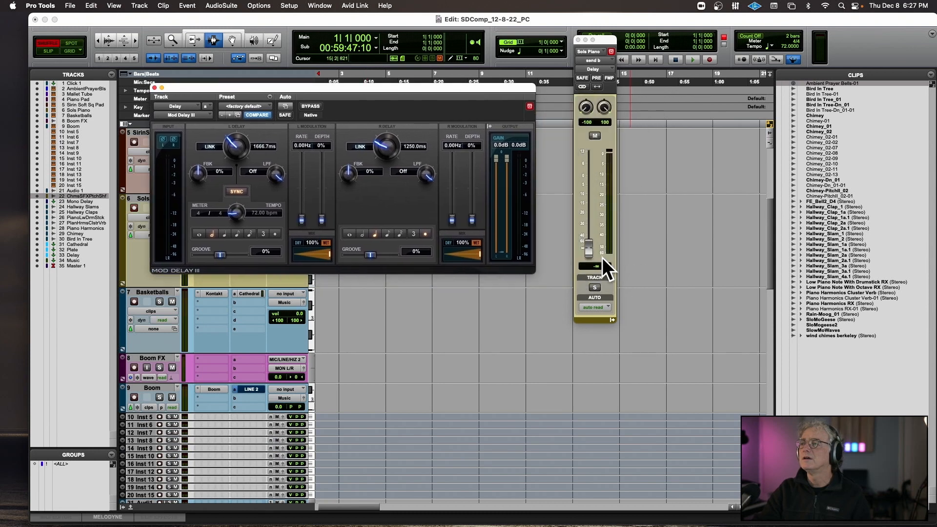
pyautogui.moveTo(590, 246); pyautogui.dragTo(593, 187)
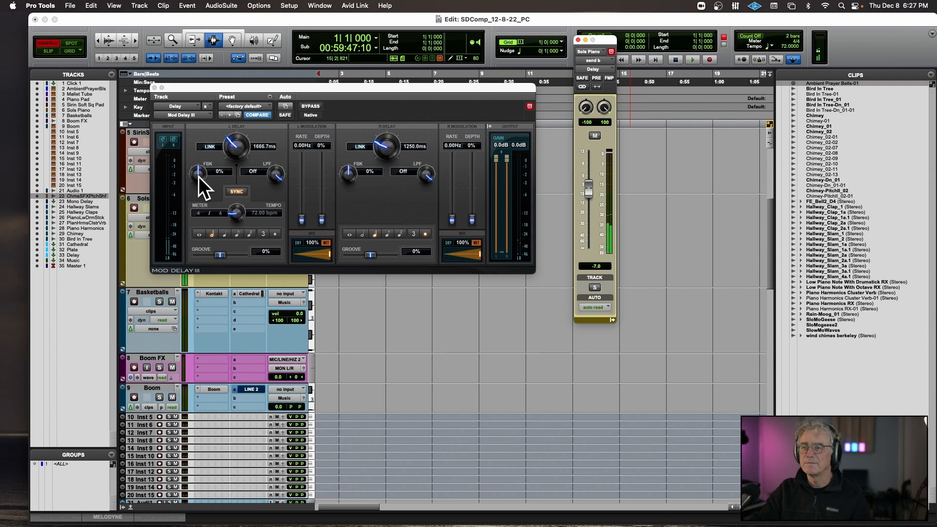
# Set Mod Delay III feedback to 43% left and 57% right, with low-pass filters at 9454 Hz left and 8263 Hz right.
pyautogui.moveTo(198, 177); pyautogui.dragTo(201, 165)
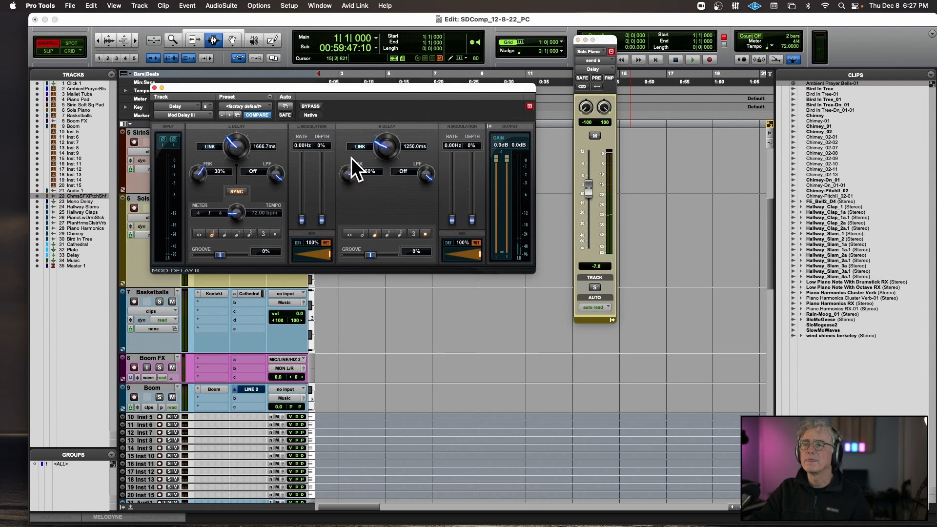
pyautogui.moveTo(351, 158); pyautogui.dragTo(353, 154)
pyautogui.moveTo(195, 177); pyautogui.dragTo(197, 171)
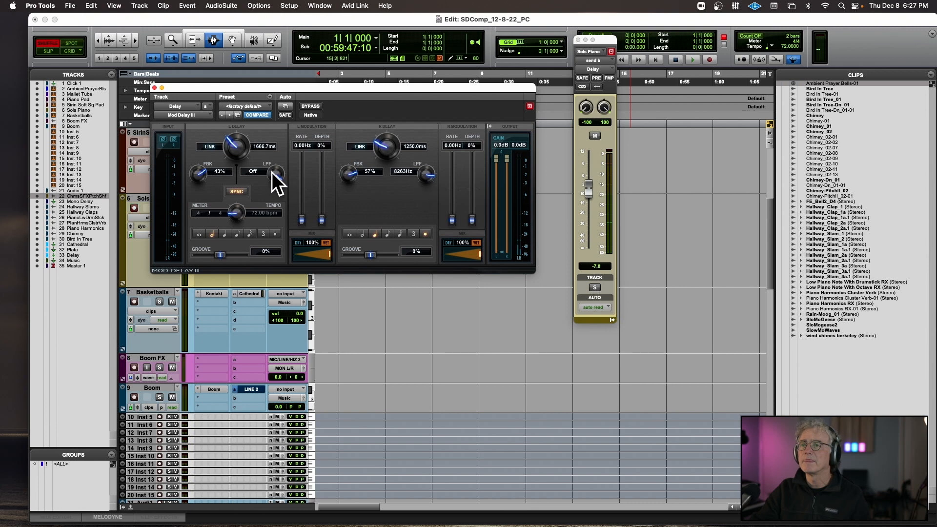
pyautogui.moveTo(271, 172); pyautogui.dragTo(271, 183)
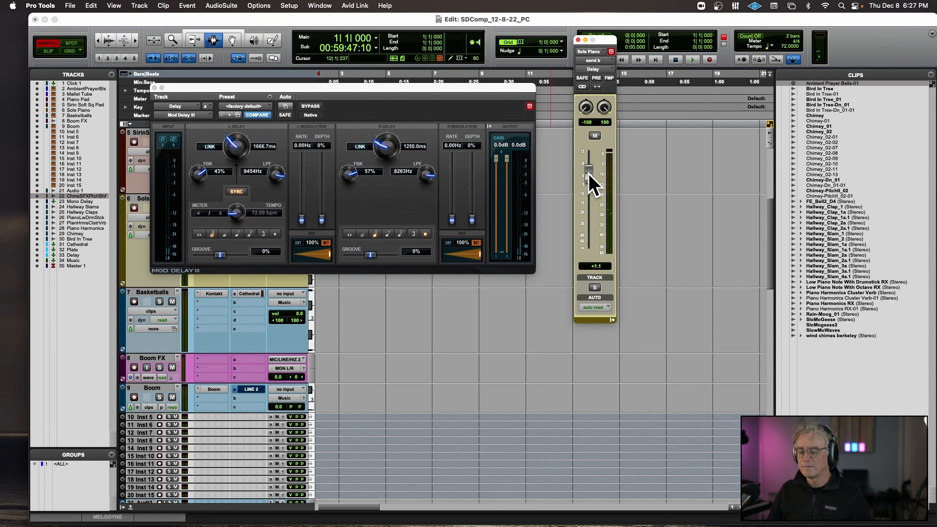
# Rehearse over playback from bar 1, then record a MIDI part on the Sols Piano track from bar 1 with the delay plug-in closed.
pyautogui.press('space')
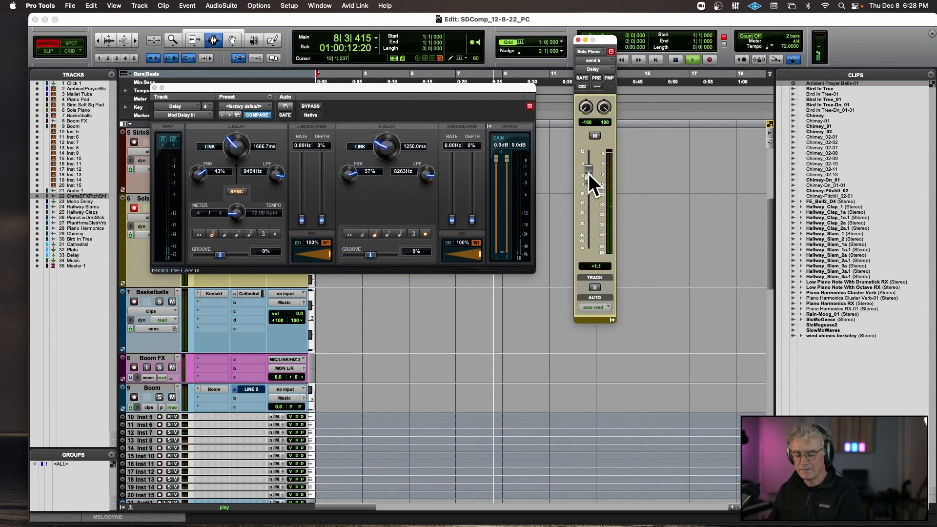
pyautogui.press('space')
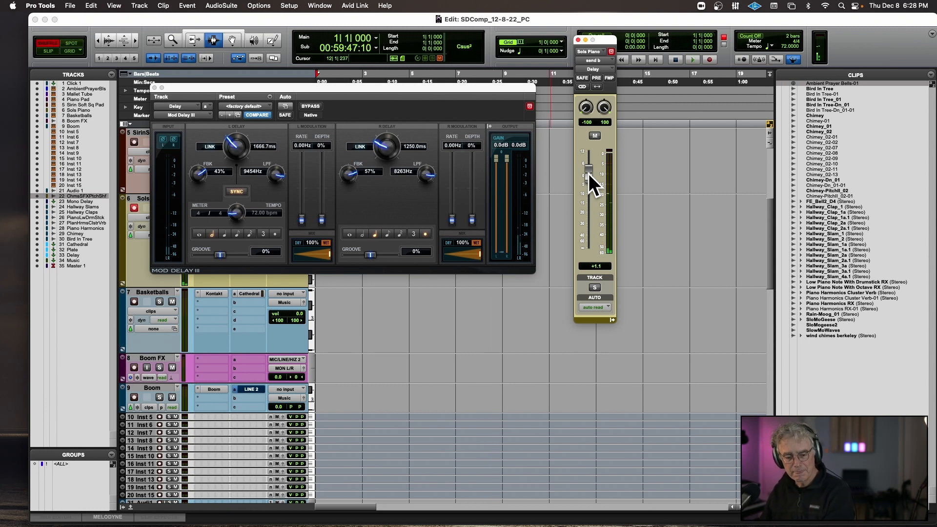
pyautogui.press('super+space')
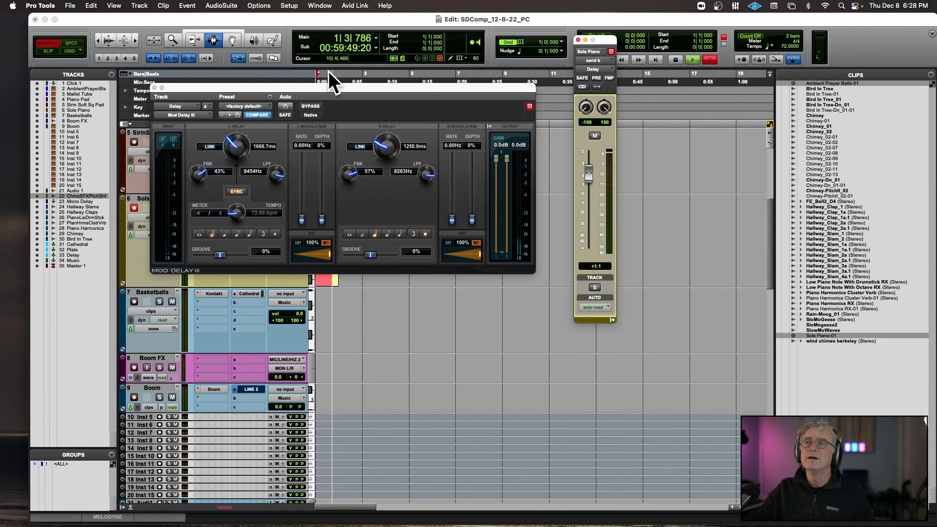
pyautogui.click(155, 87)
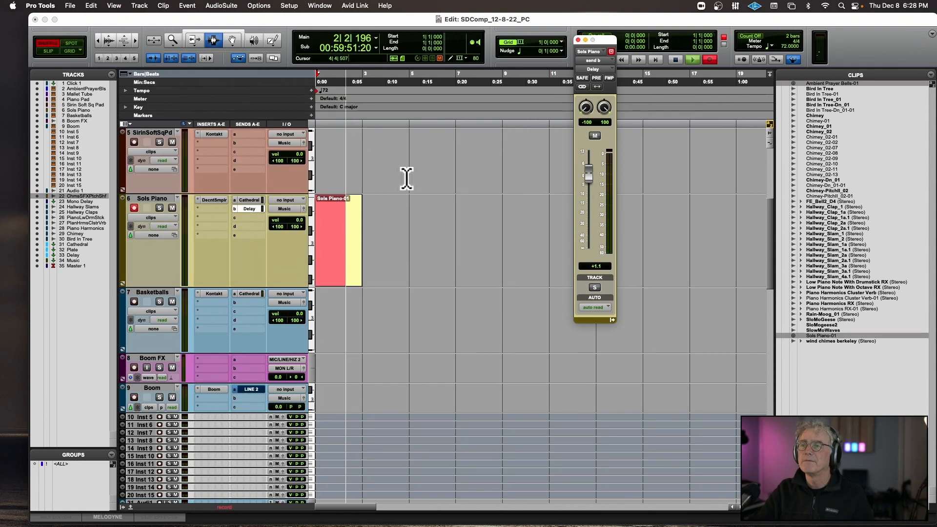
pyautogui.scroll(5, 406, 177)
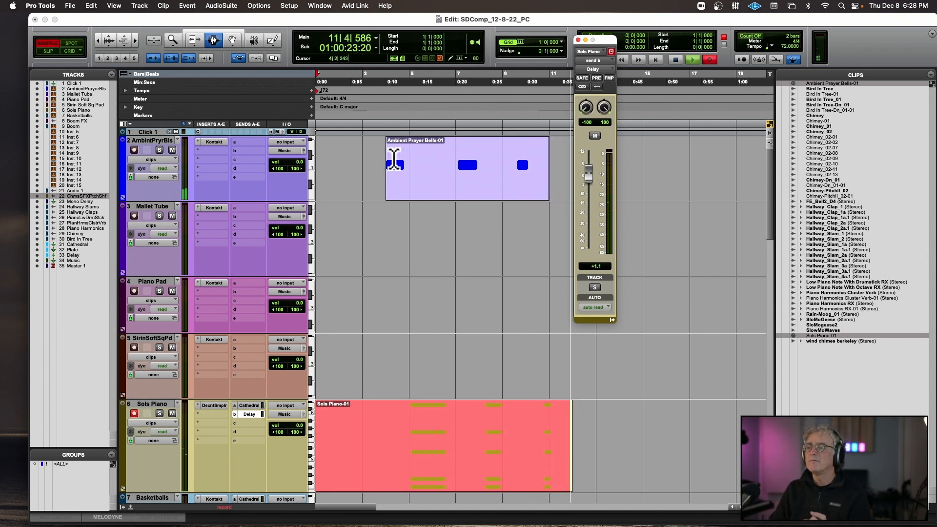
pyautogui.press('space')
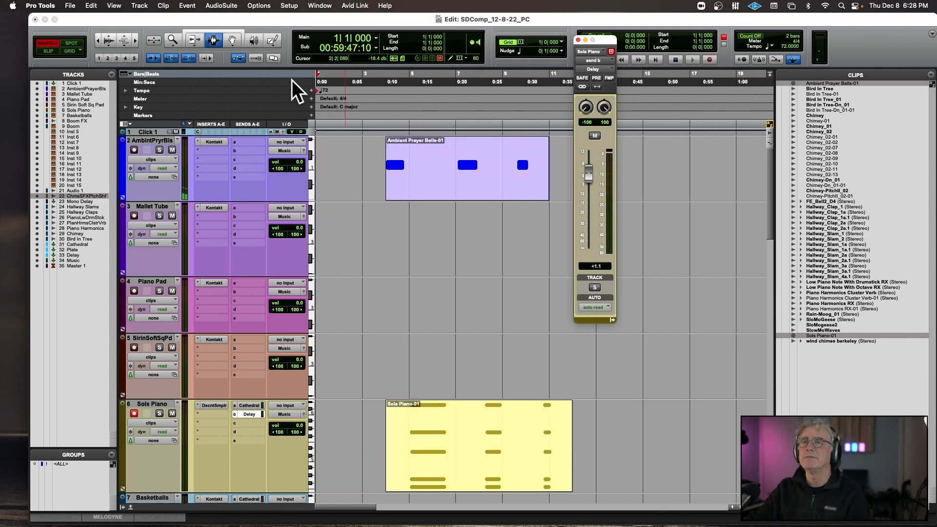
# Display the recorded Sols Piano notes from bar 5 in the MIDI Editor, hiding its track list and keeping the velocity lane shown.
pyautogui.click(62, 518)
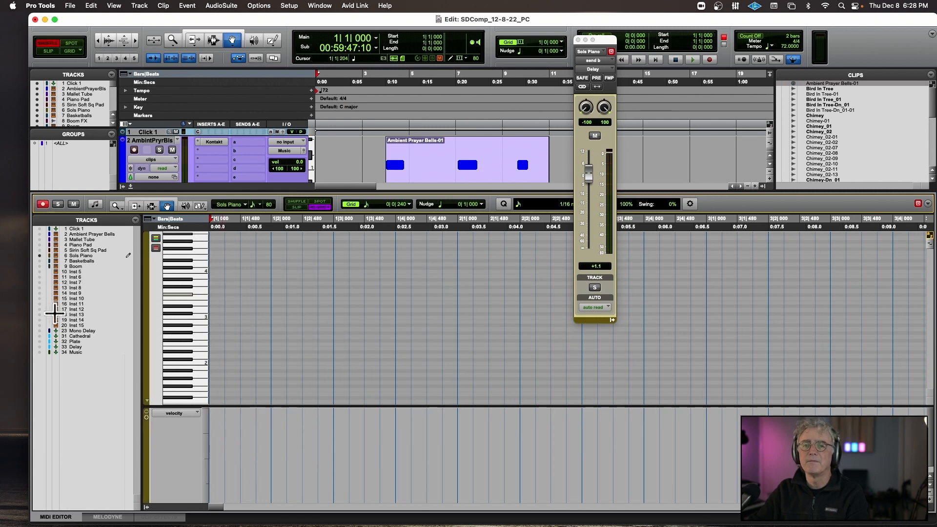
pyautogui.scroll(3, 386, 316)
pyautogui.hscroll(6, 386, 316)
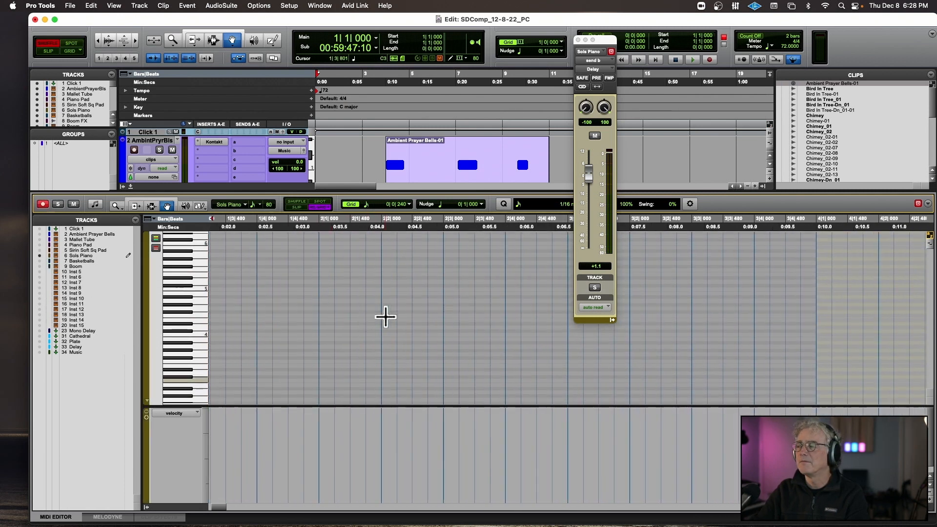
pyautogui.hscroll(10, 386, 317)
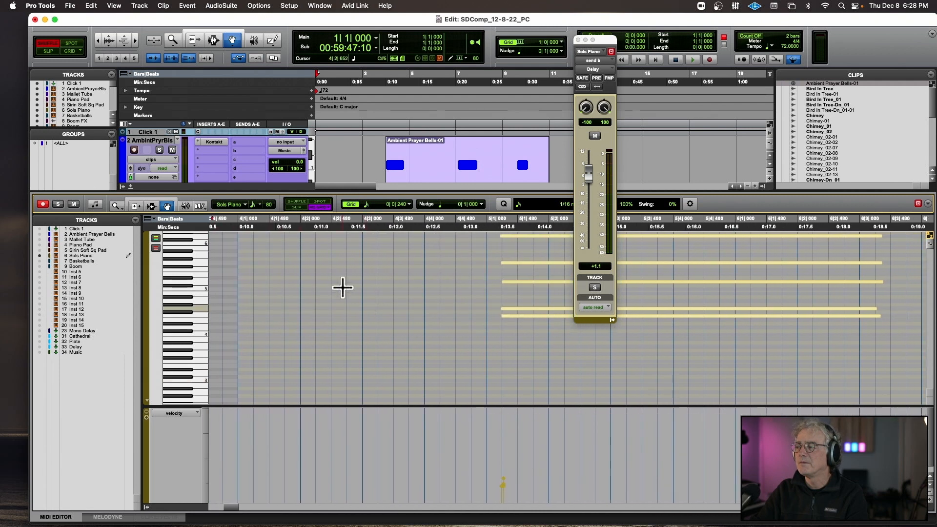
pyautogui.press('-')
pyautogui.press('r')
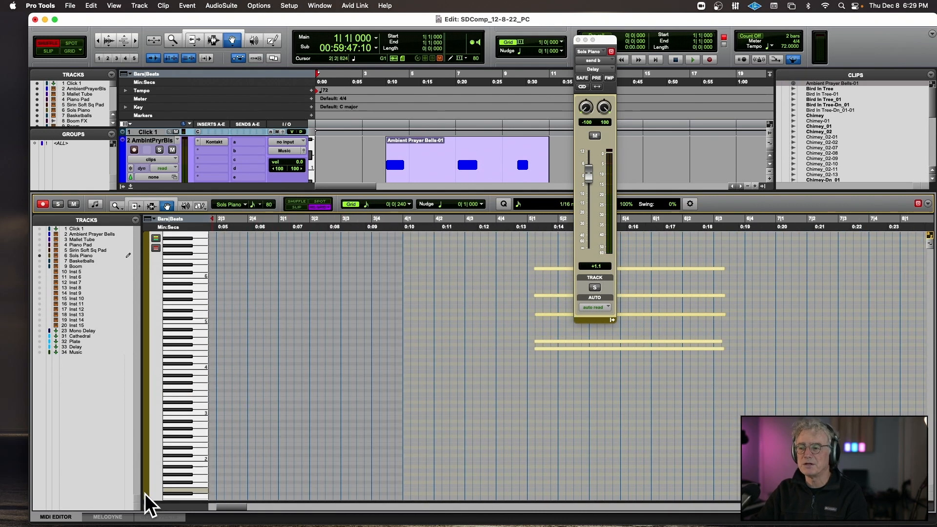
pyautogui.click(147, 507)
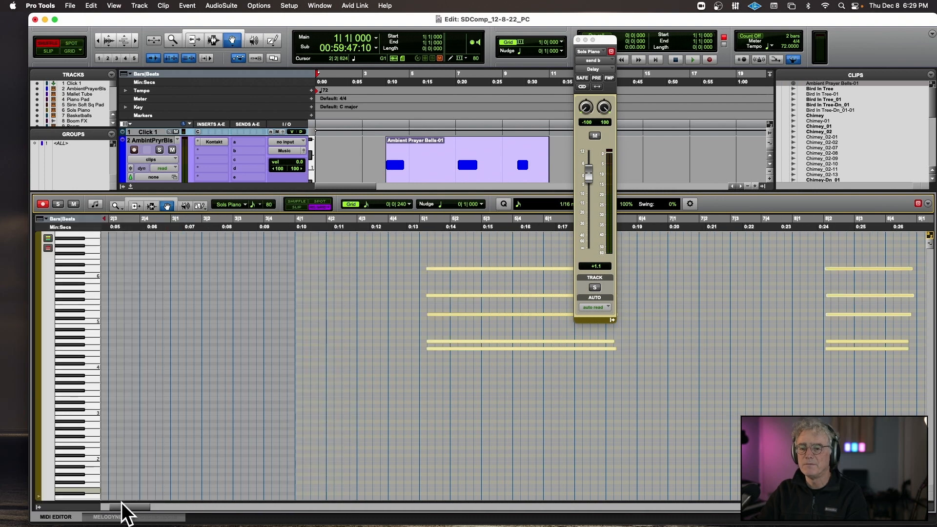
pyautogui.click(41, 496)
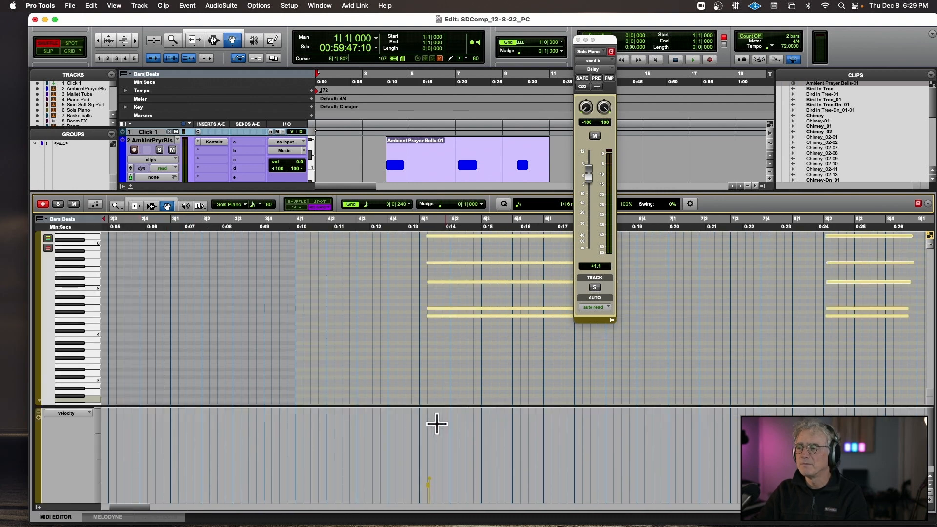
# Scale the velocities of the Sols Piano notes up and back down to a softer level with the Trim tool.
pyautogui.click(136, 206)
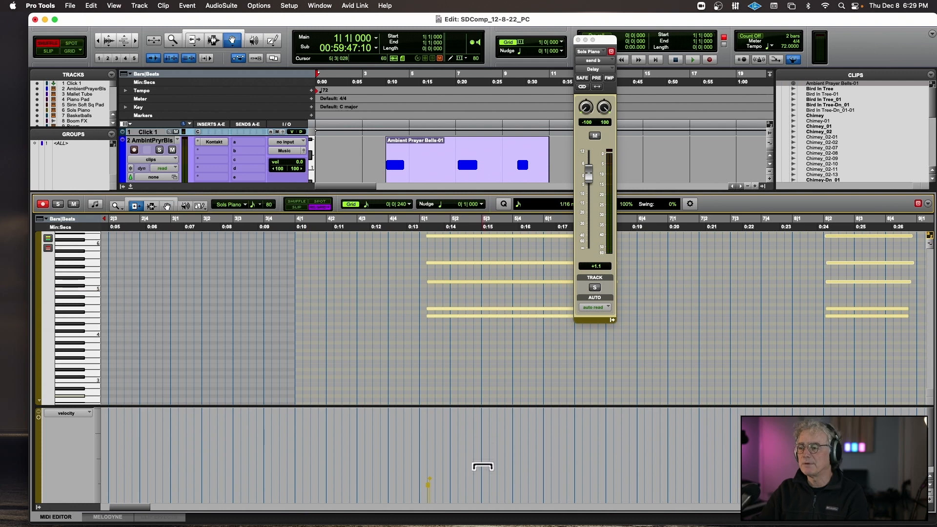
pyautogui.moveTo(483, 467); pyautogui.dragTo(512, 314)
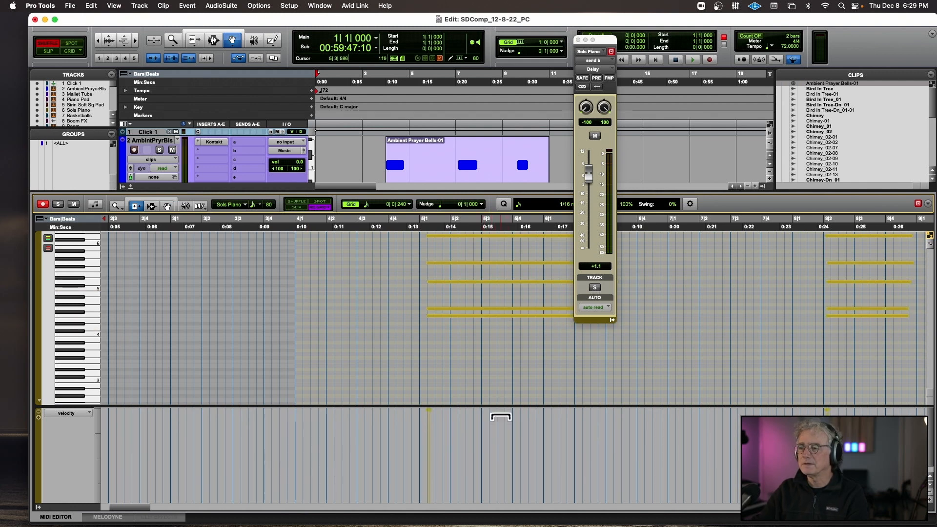
pyautogui.moveTo(501, 418); pyautogui.dragTo(500, 488)
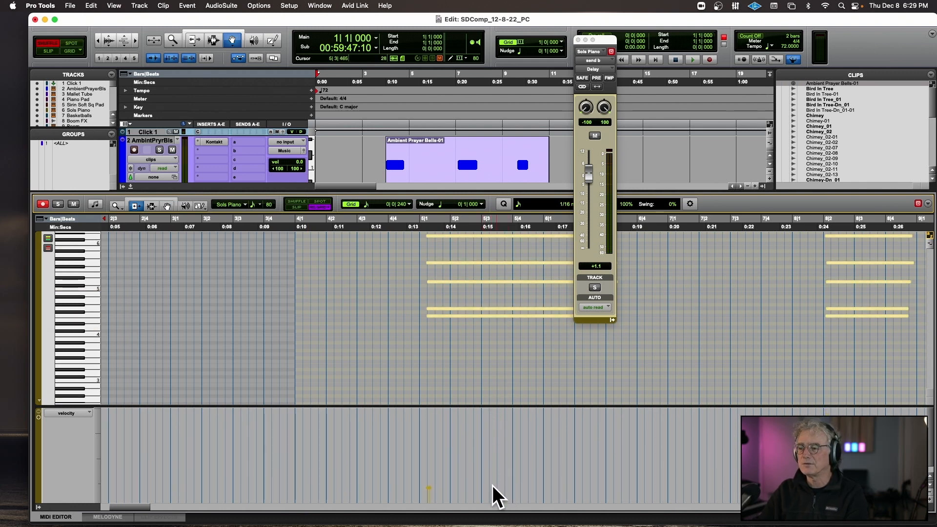
# Audition the Sols Piano part from bar 4, trim its note velocities down further, replay it, and close the MIDI Editor.
pyautogui.click(296, 230)
pyautogui.press('space')
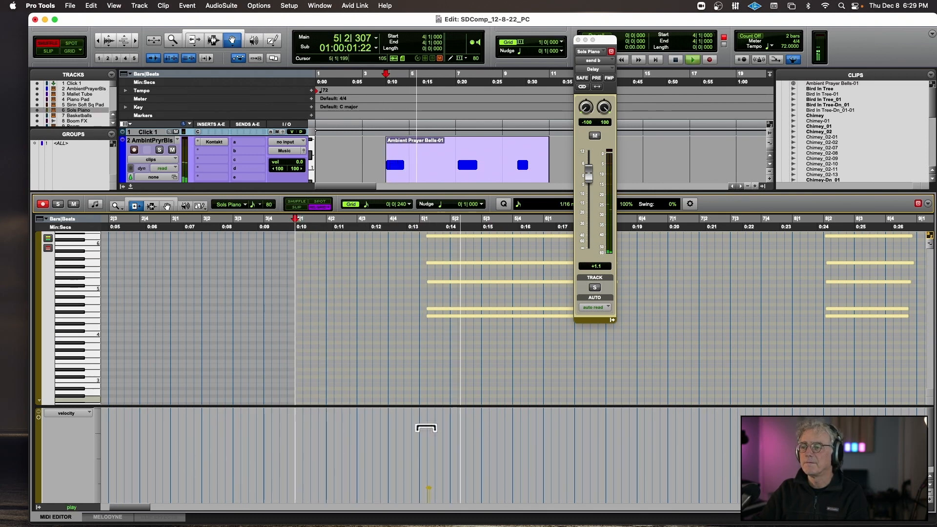
pyautogui.press('space')
pyautogui.moveTo(438, 432); pyautogui.dragTo(442, 465)
pyautogui.press('space')
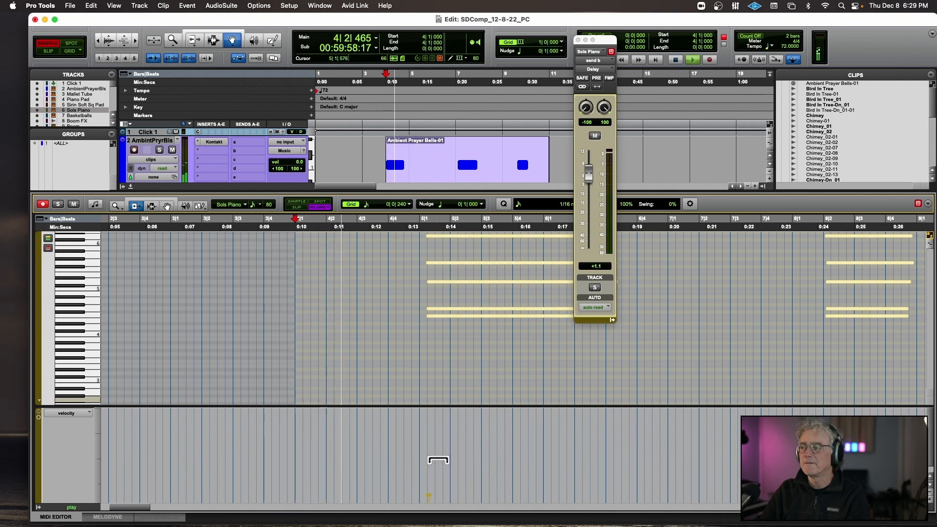
pyautogui.click(131, 186)
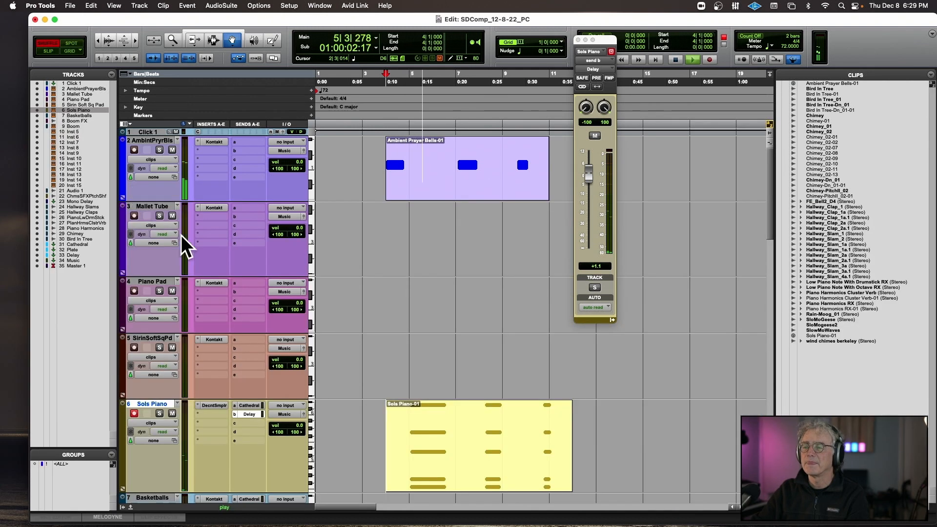
# Decline the Decent Sampler update, lower the Sols Piano instrument's volume to 4.22 dB, check it over playback, and close the plug-in window.
pyautogui.press('space')
pyautogui.click(221, 405)
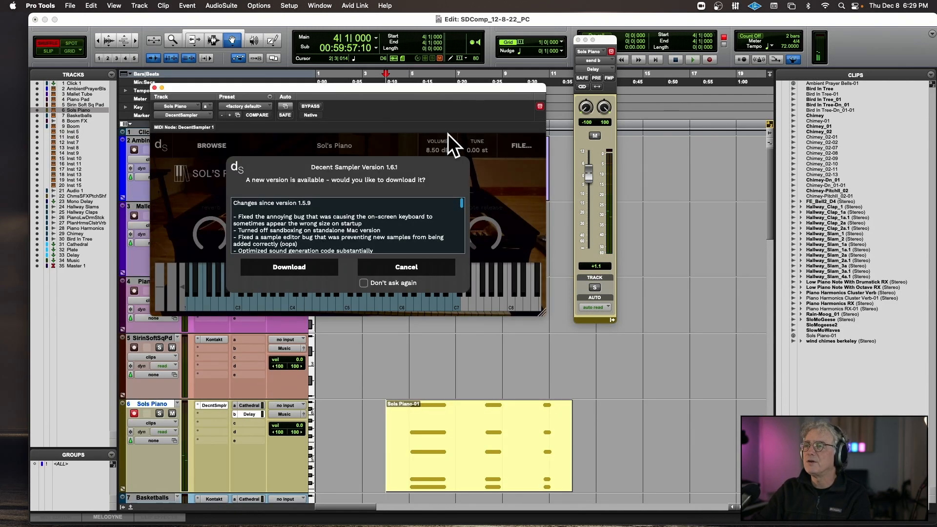
pyautogui.click(404, 268)
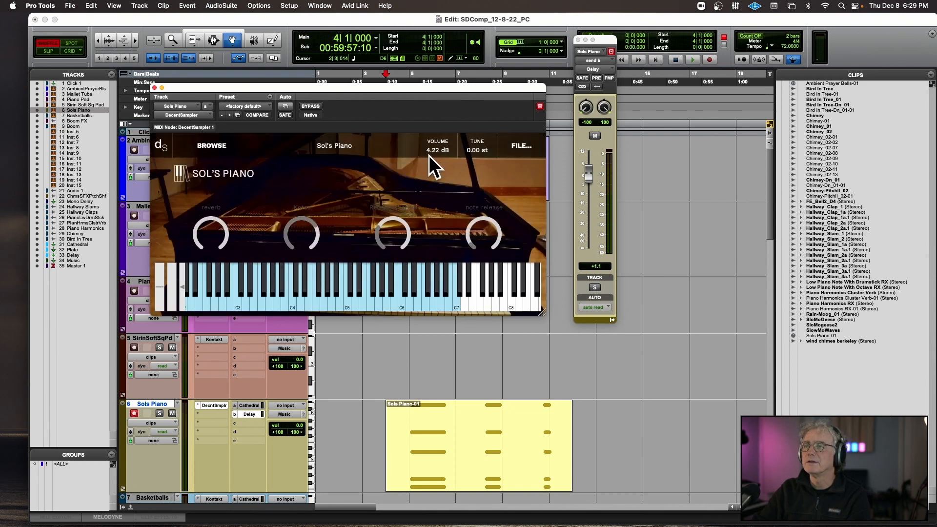
pyautogui.press('space')
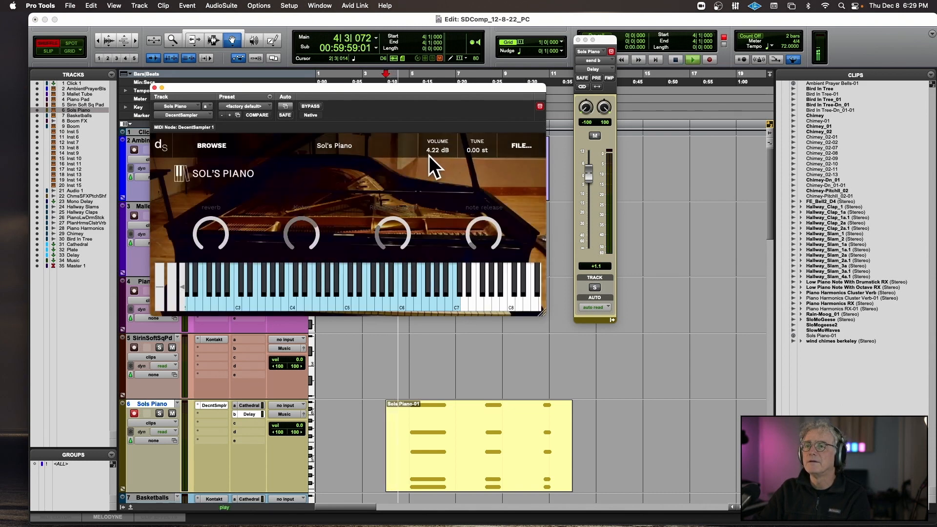
pyautogui.click(154, 88)
# Look through the lower tracks during playback, record-arm the Piano Pad track to try it out, and stop playback.
pyautogui.scroll(-10, 441, 222)
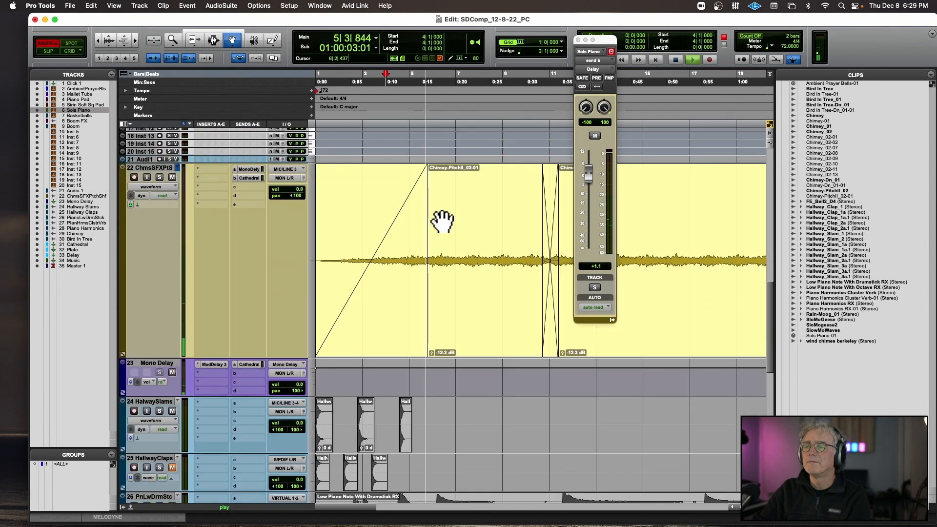
pyautogui.scroll(-5, 442, 222)
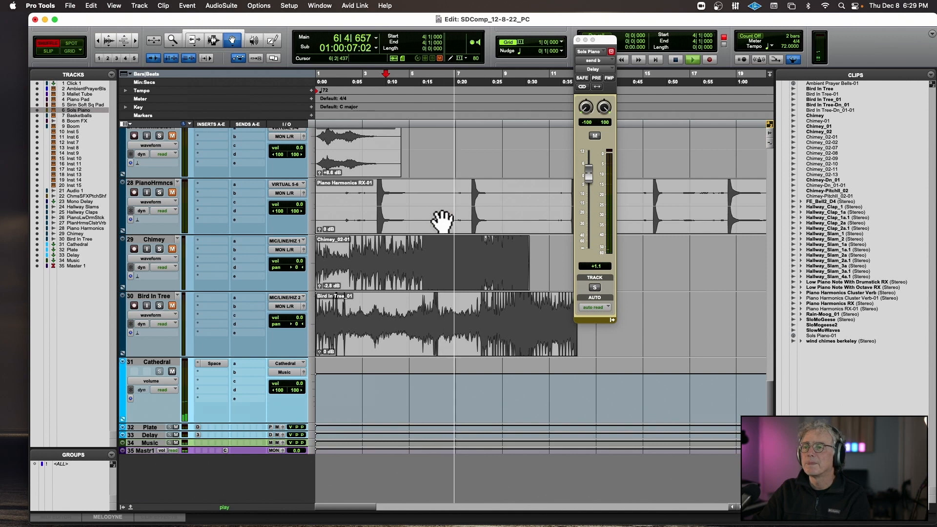
pyautogui.scroll(3, 442, 222)
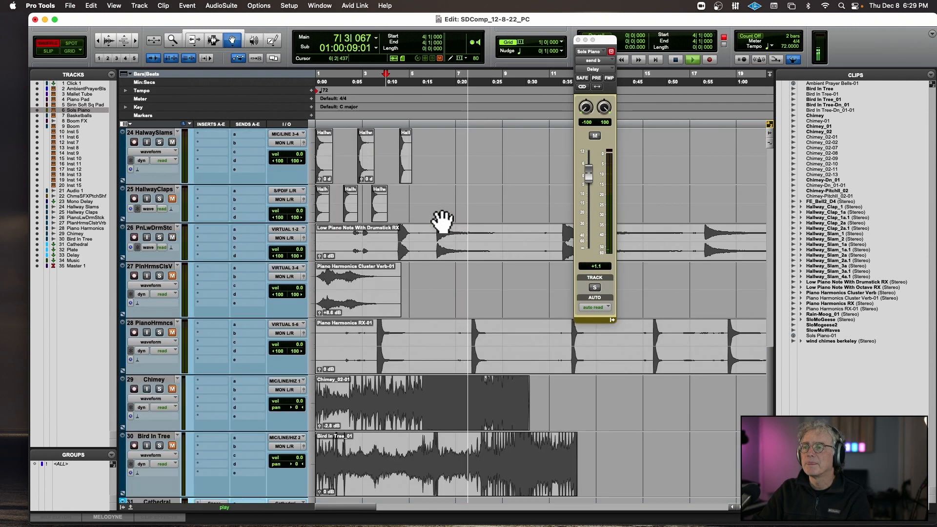
pyautogui.scroll(5, 503, 192)
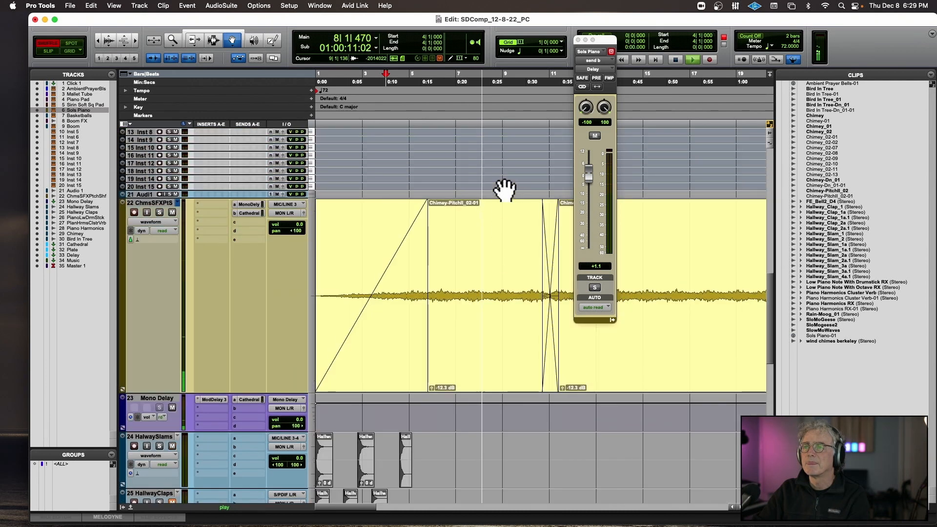
pyautogui.scroll(8, 505, 191)
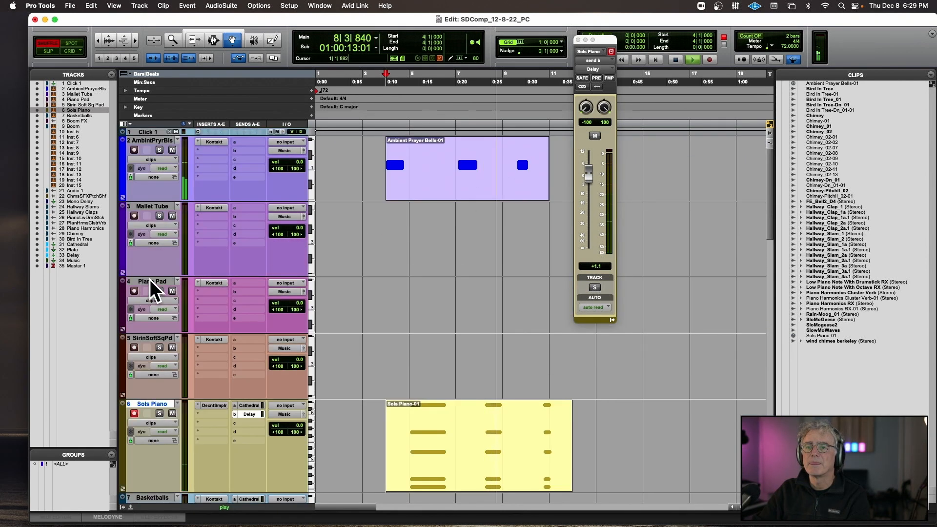
pyautogui.click(134, 291)
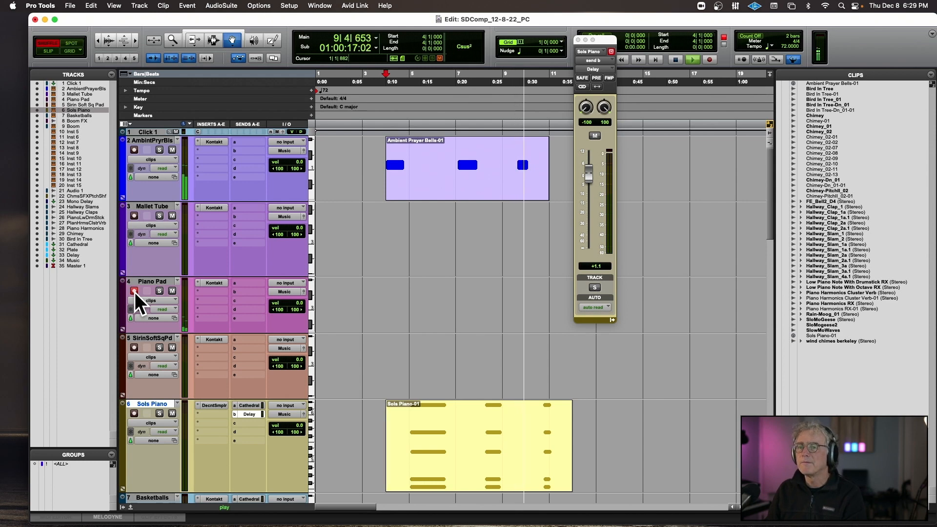
pyautogui.press('space')
# Lower the ChmsSFXPtchShf track's volume to -8.6 dB and play the composition from bar 1.
pyautogui.scroll(-10, 313, 278)
pyautogui.scroll(10, 316, 275)
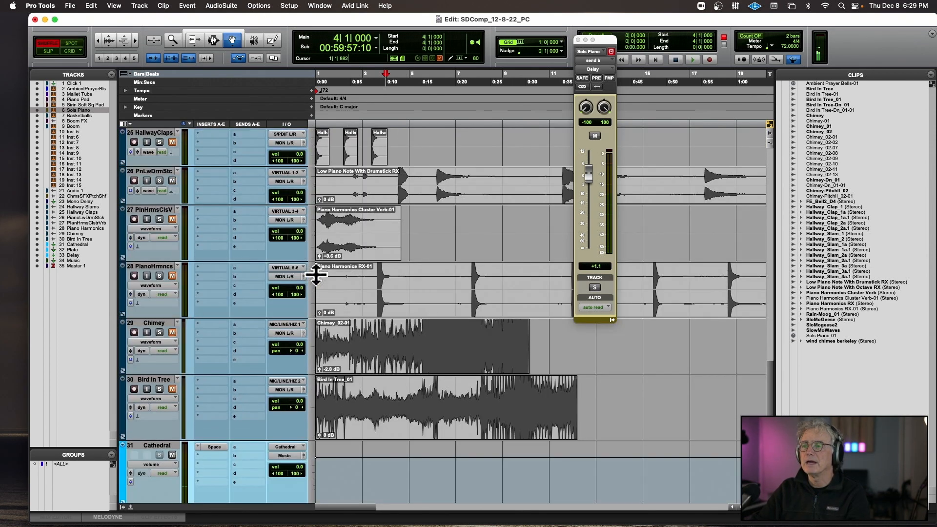
pyautogui.scroll(-8, 315, 275)
pyautogui.moveTo(298, 241); pyautogui.dragTo(297, 244)
pyautogui.press('Return')
pyautogui.press('space')
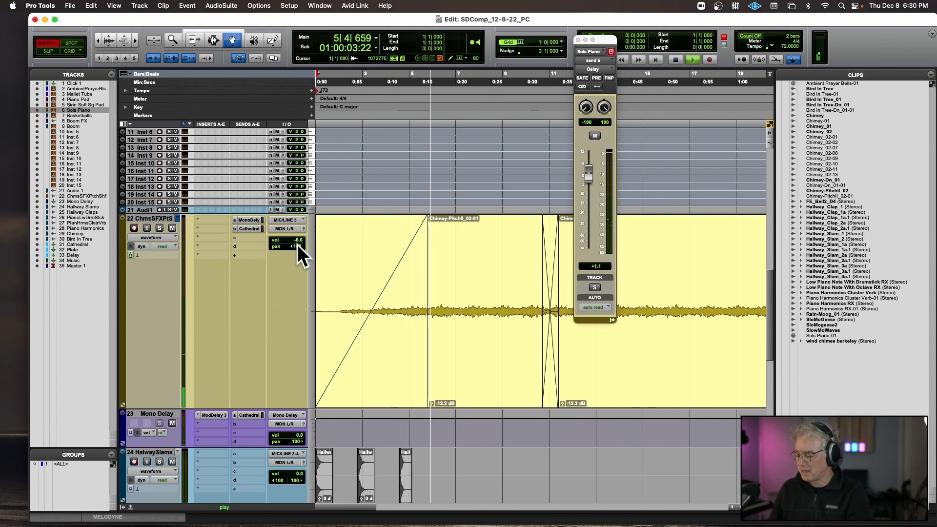
# Record-arm the Sirin Soft Sq Pad track, try the sound over playback, and stop.
pyautogui.scroll(10, 297, 244)
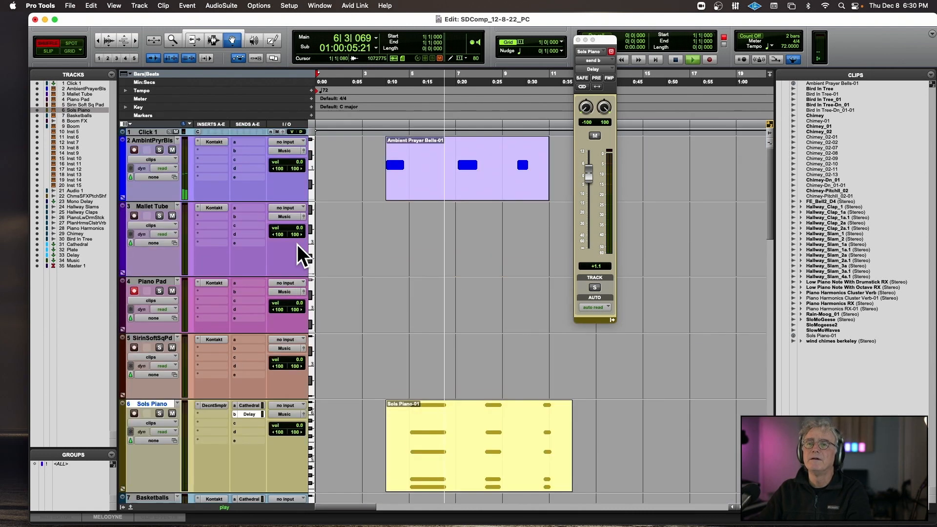
pyautogui.click(134, 348)
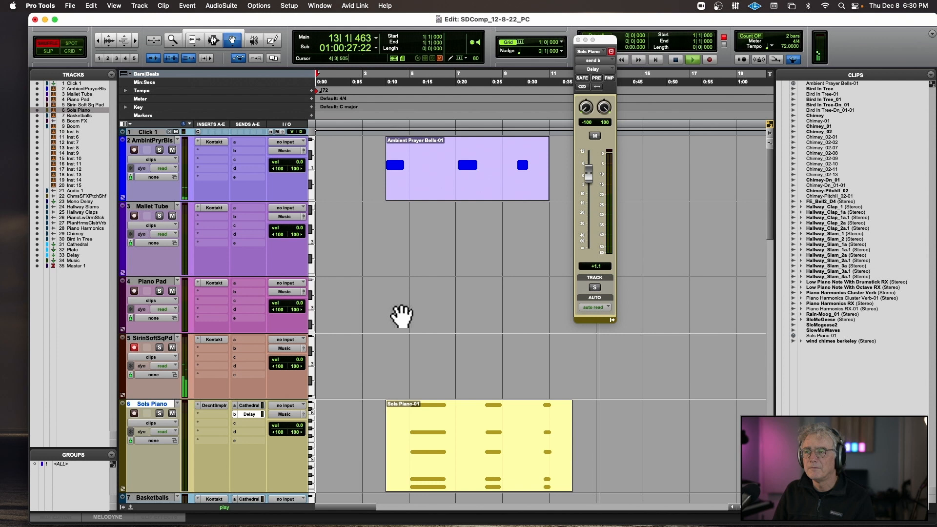
pyautogui.press('space')
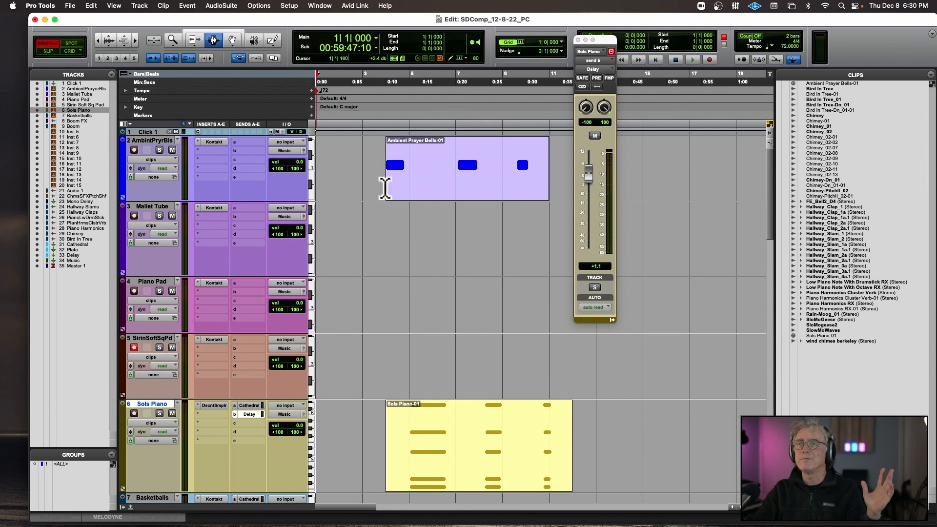
# Place the cursor near bar 7 and record a sustained MIDI part on the Sirin Soft Sq Pad track.
pyautogui.moveTo(466, 336); pyautogui.dragTo(549, 334)
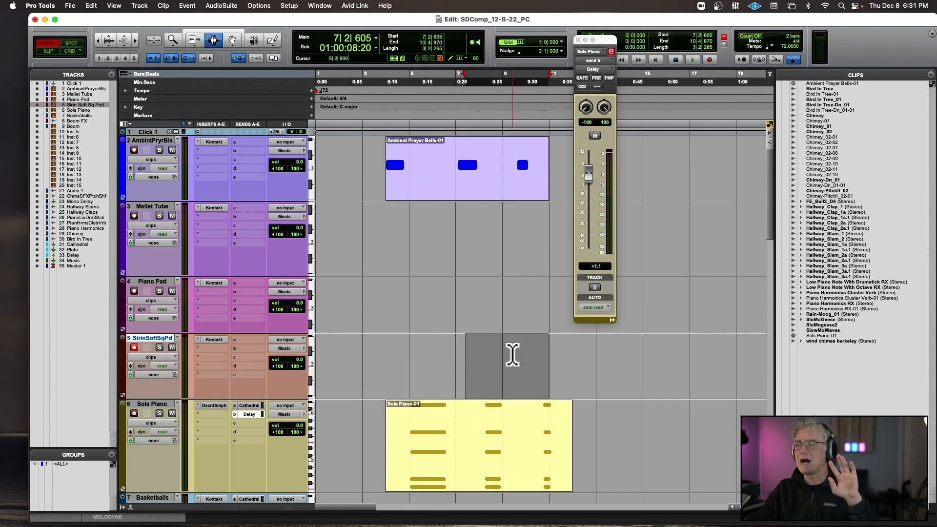
pyautogui.click(511, 404)
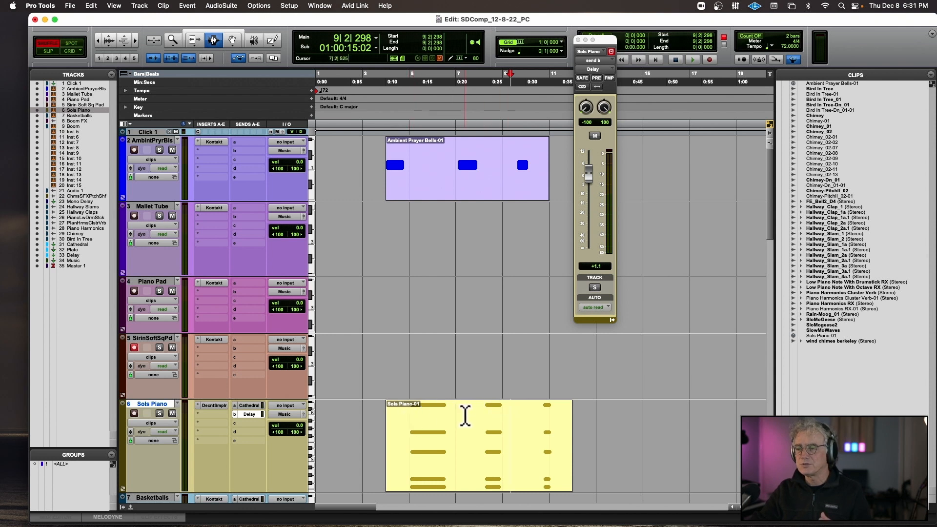
pyautogui.press('F12')
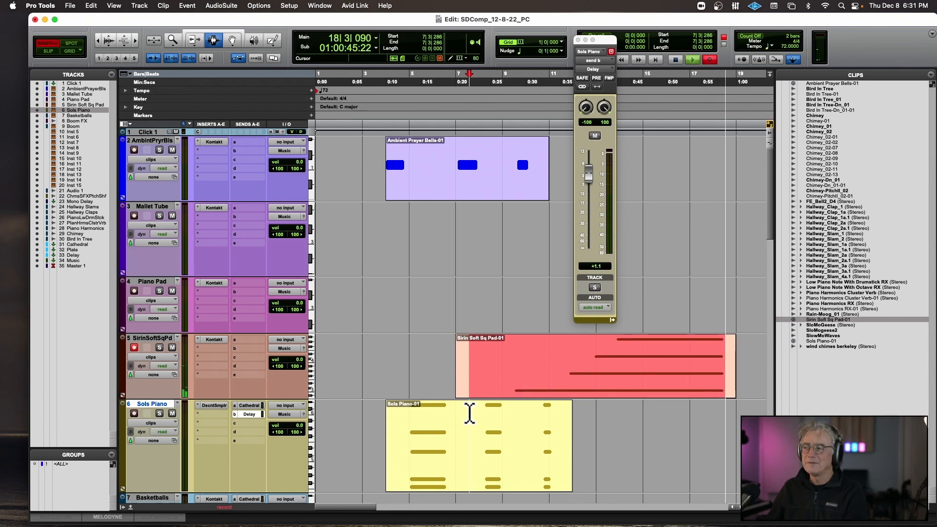
pyautogui.press('space')
# Fade out the end of the pitch-shifted chimes clip from about bar 11 to bar 21.
pyautogui.scroll(-6, 489, 418)
pyautogui.scroll(-3, 502, 418)
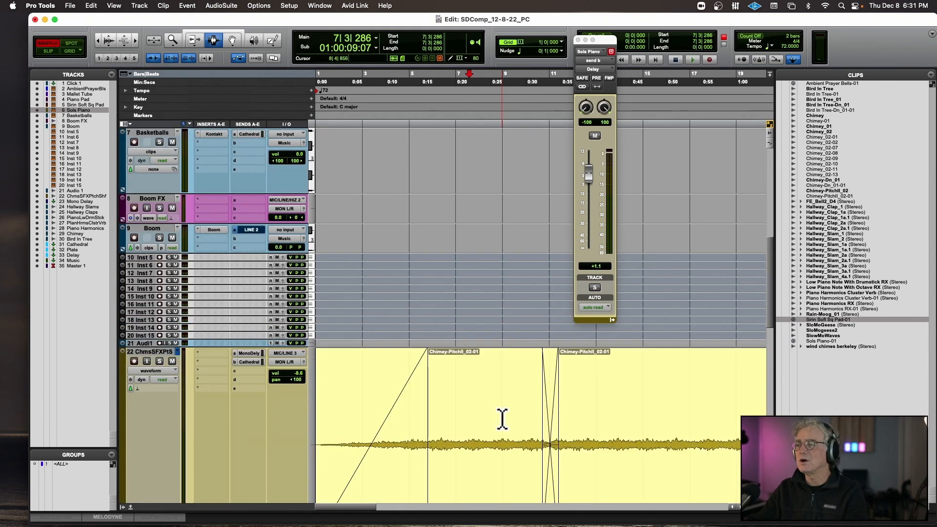
pyautogui.hscroll(5, 501, 419)
pyautogui.moveTo(399, 396); pyautogui.dragTo(630, 397)
pyautogui.press('f')
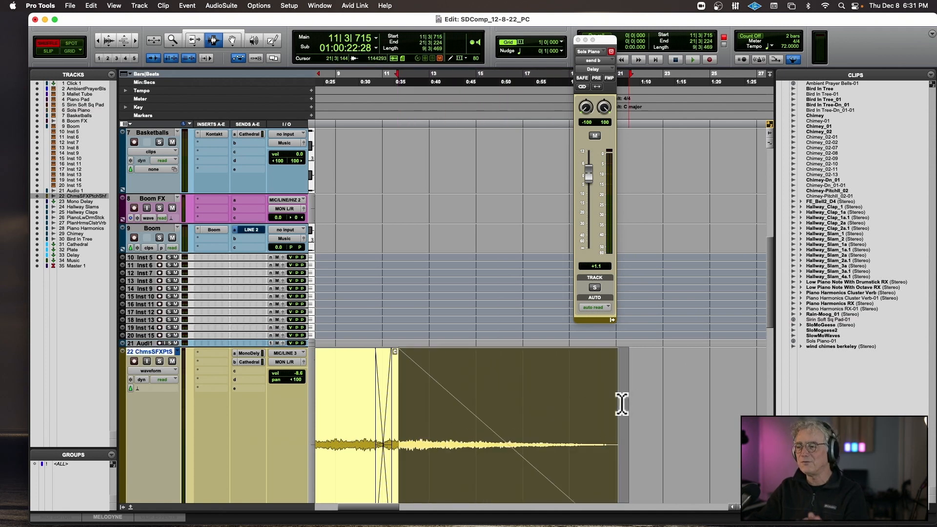
# Return to the instrument tracks and audition the composition from bar 1 with the recorded Sirin Soft Sq Pad part.
pyautogui.hscroll(-4, 386, 194)
pyautogui.scroll(10, 385, 193)
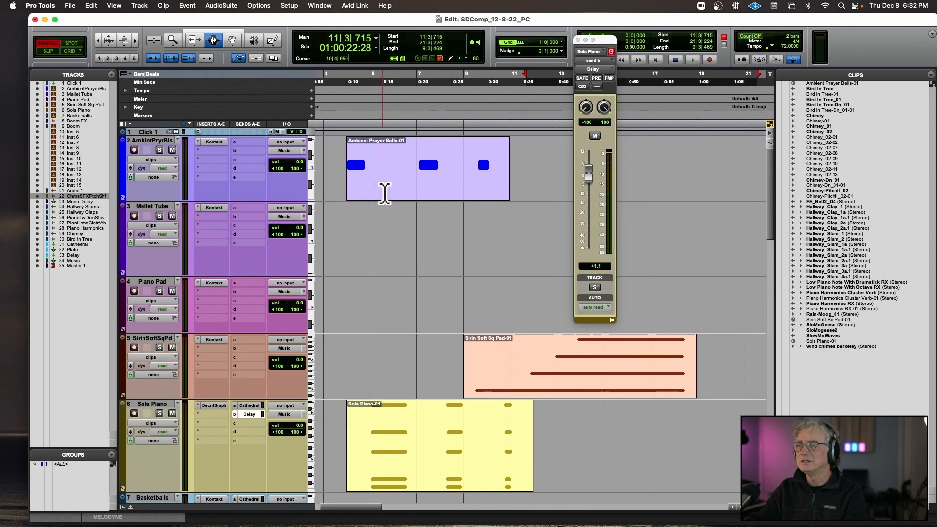
pyautogui.hscroll(2, 385, 194)
pyautogui.hscroll(-3, 385, 193)
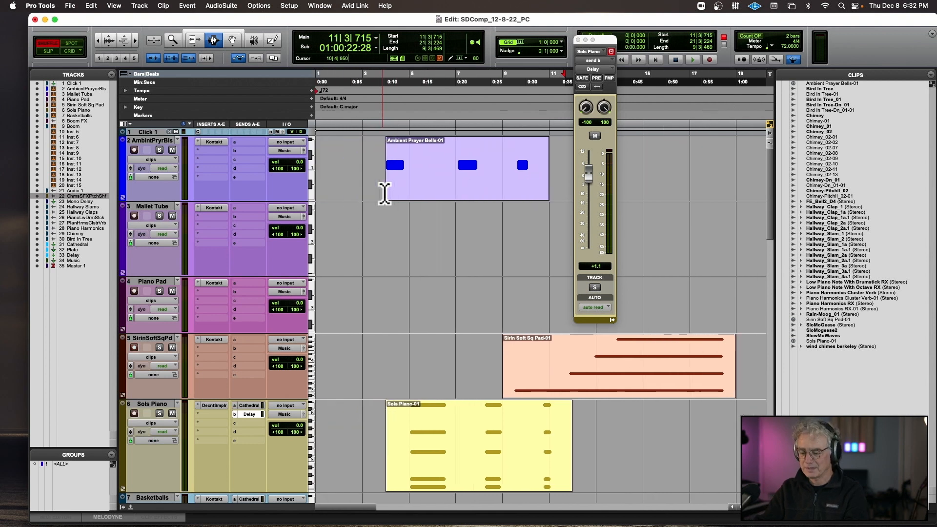
pyautogui.press('Return')
pyautogui.press('space')
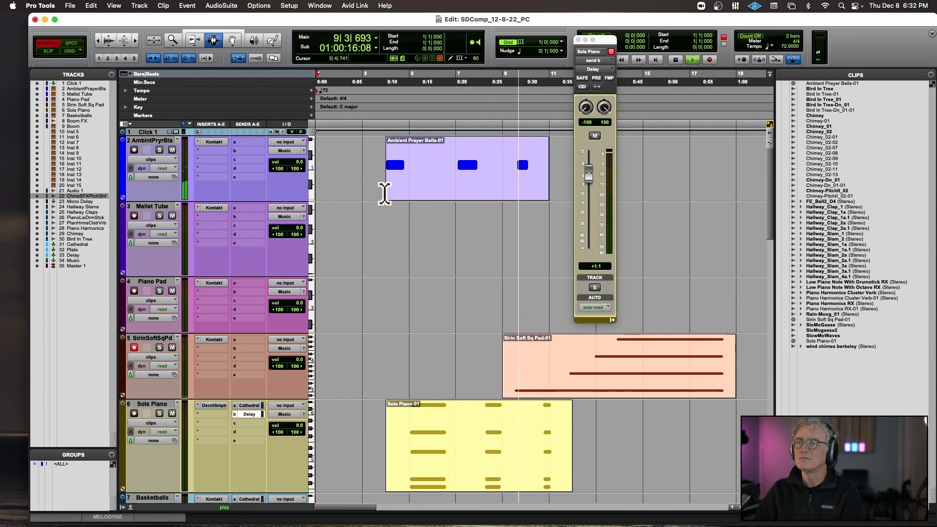
# In the MIDI Editor, extend the start of the Sirin pad's lowest note back to about 8|4|913, and close the editor.
pyautogui.click(232, 40)
pyautogui.doubleClick(595, 376)
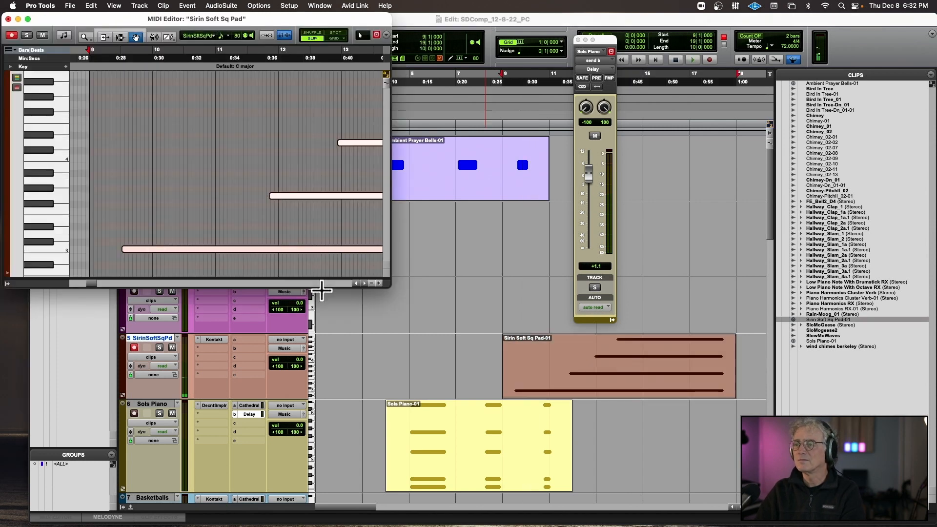
pyautogui.click(102, 55)
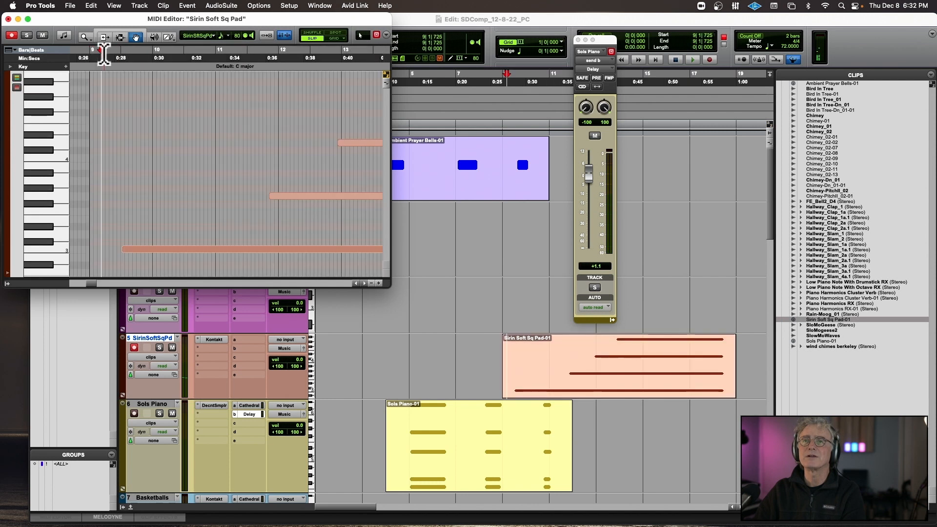
pyautogui.press('super+bracketleft')
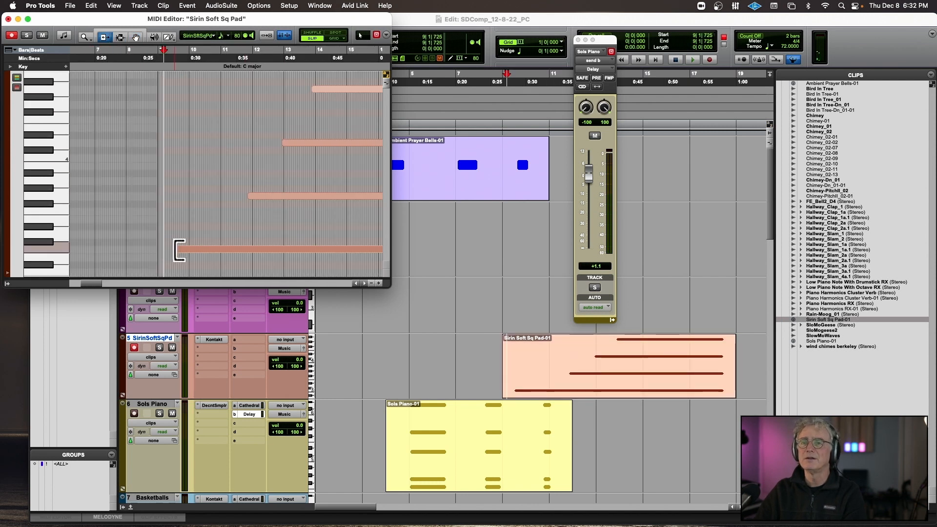
pyautogui.moveTo(177, 249); pyautogui.dragTo(157, 245)
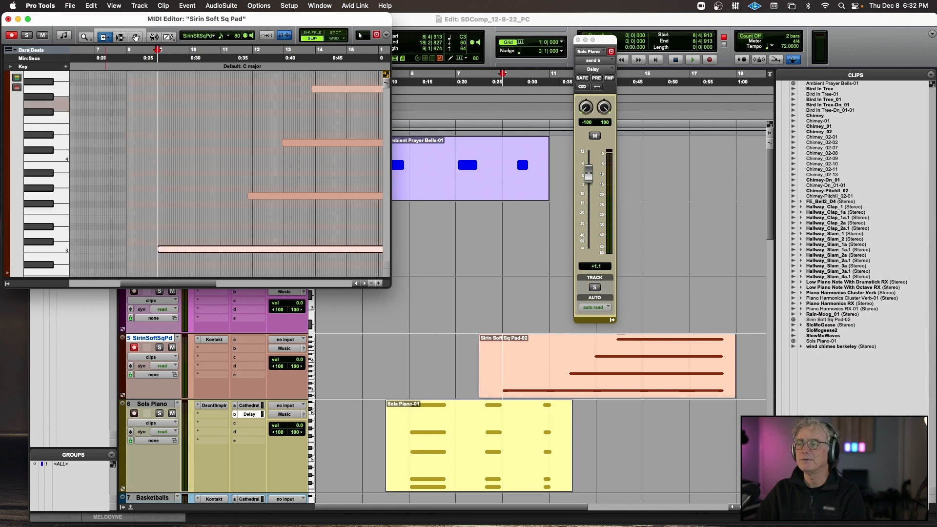
pyautogui.click(8, 19)
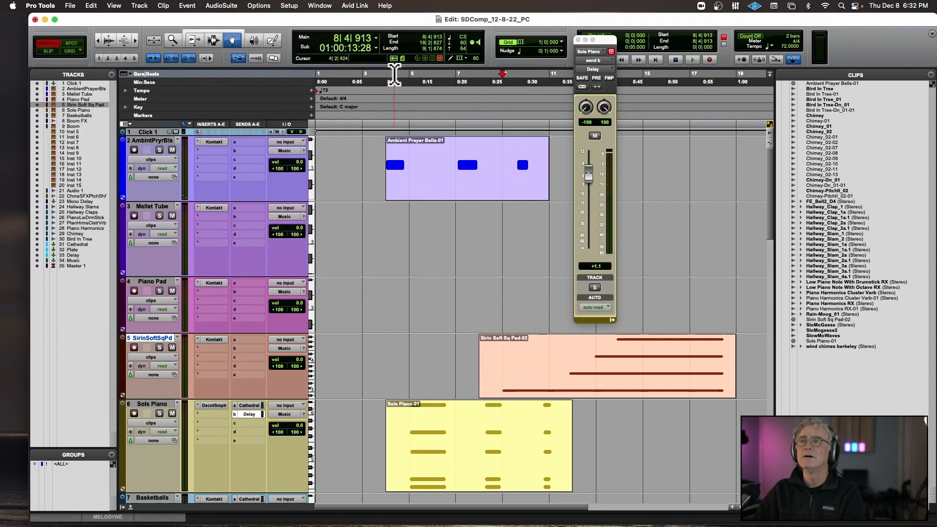
# Play from about bar 6, record-arm the Basketballs track to try its sound over the pad, and stop playback.
pyautogui.click(438, 98)
pyautogui.press('space')
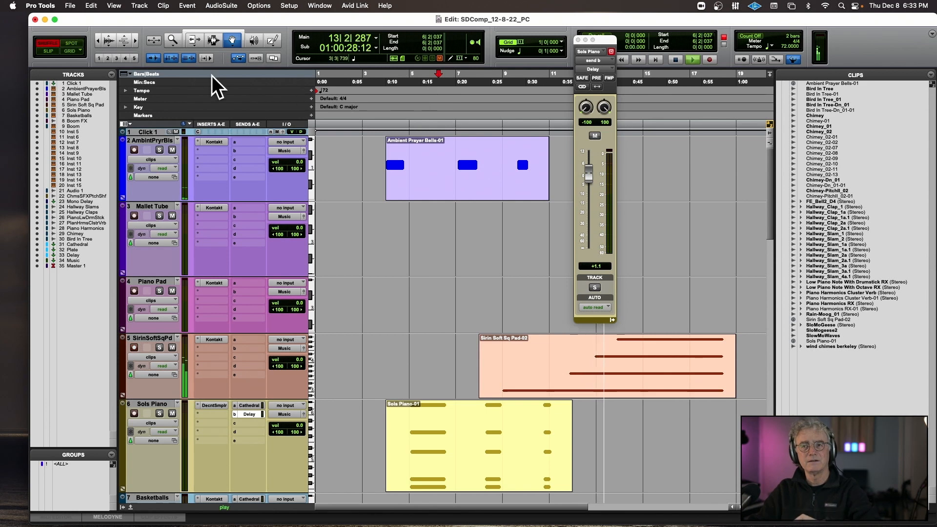
pyautogui.scroll(-10, 309, 183)
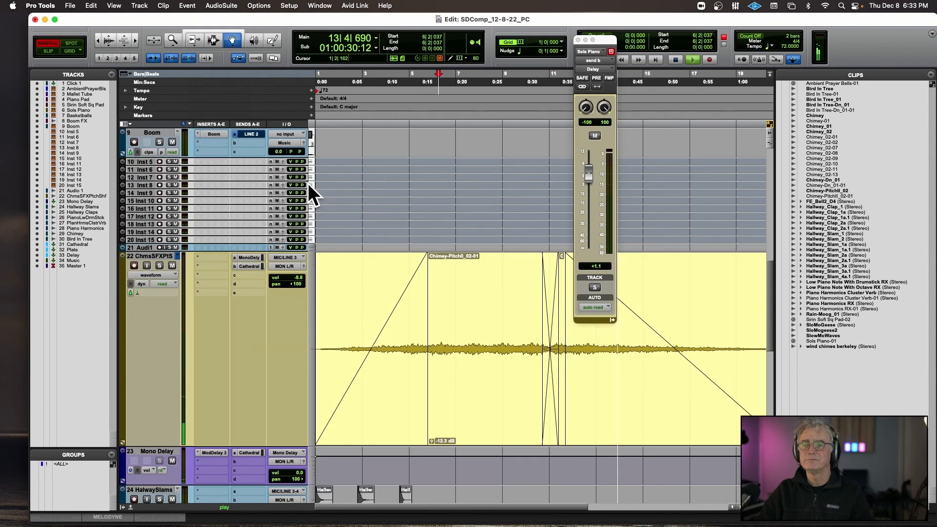
pyautogui.scroll(3, 309, 183)
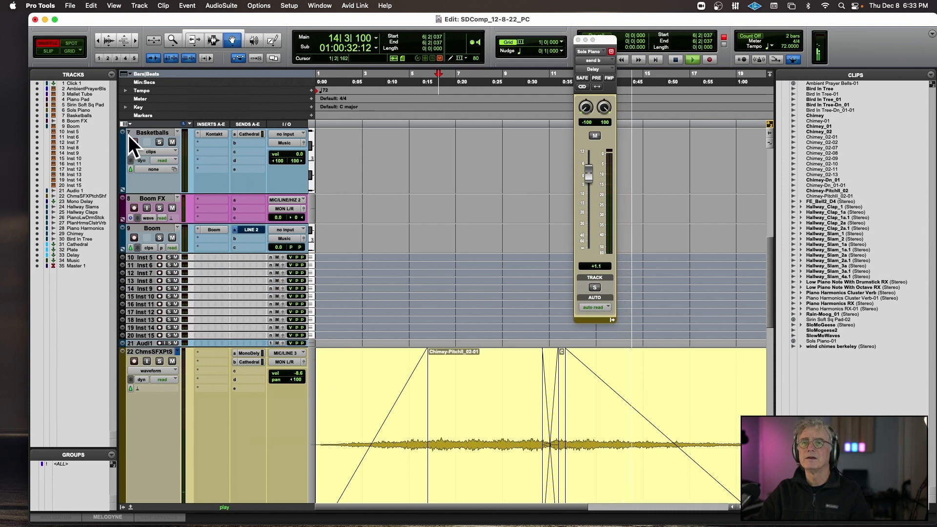
pyautogui.click(133, 139)
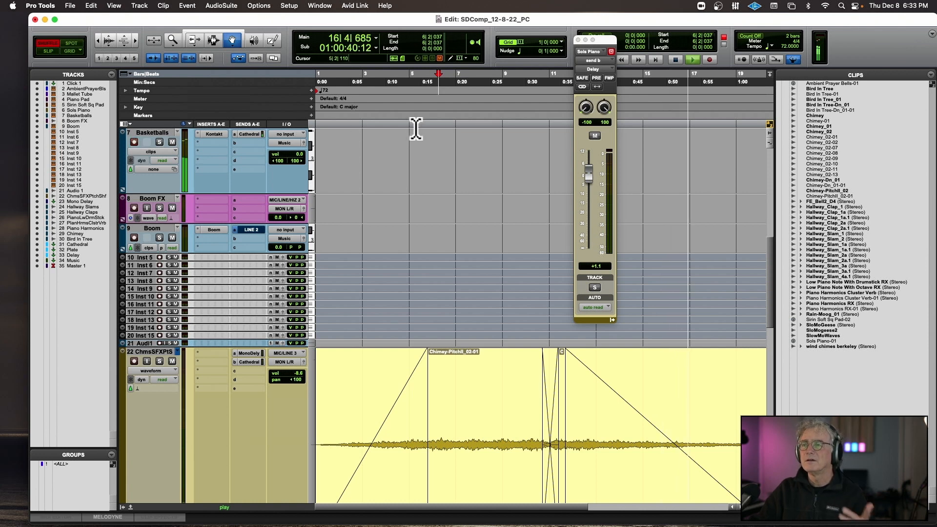
pyautogui.press('space')
# Close the Sols Piano delay send window, play from about bar 10, and record-arm the Boom track.
pyautogui.click(578, 39)
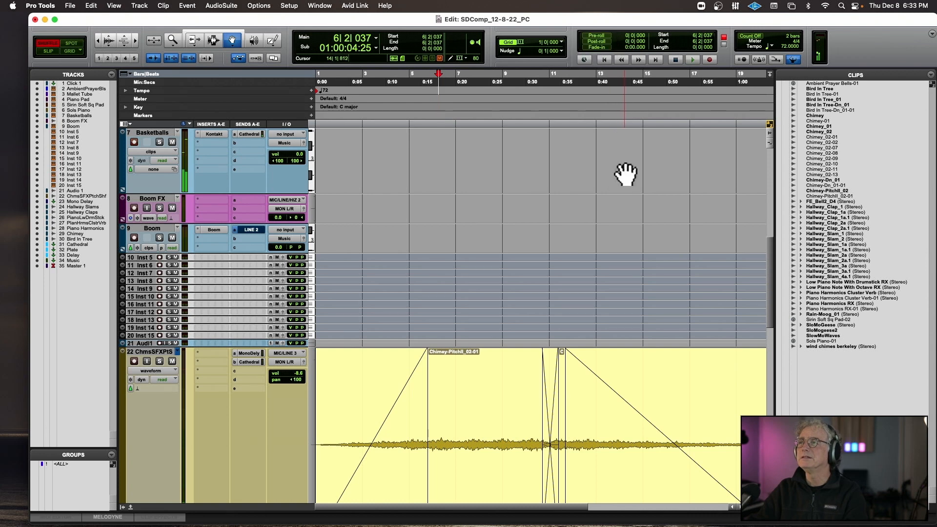
pyautogui.scroll(5, 623, 178)
pyautogui.click(546, 122)
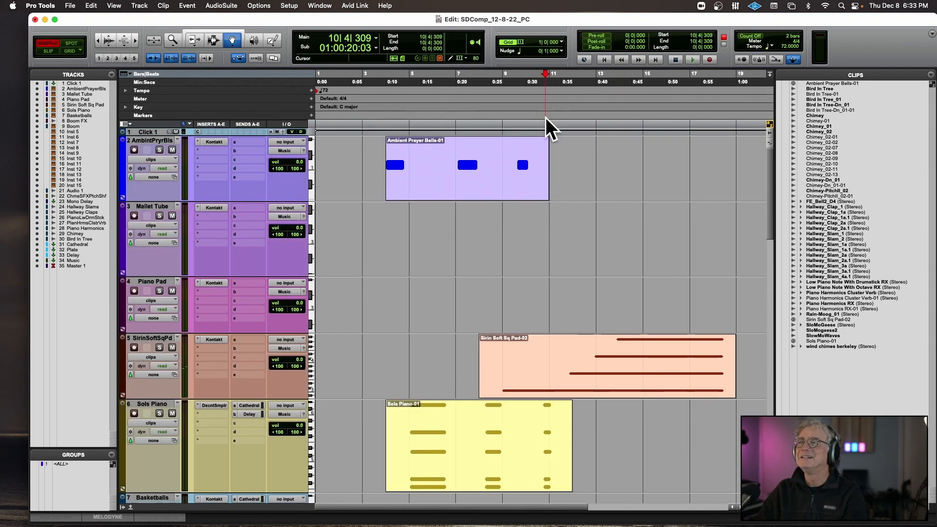
pyautogui.press('space')
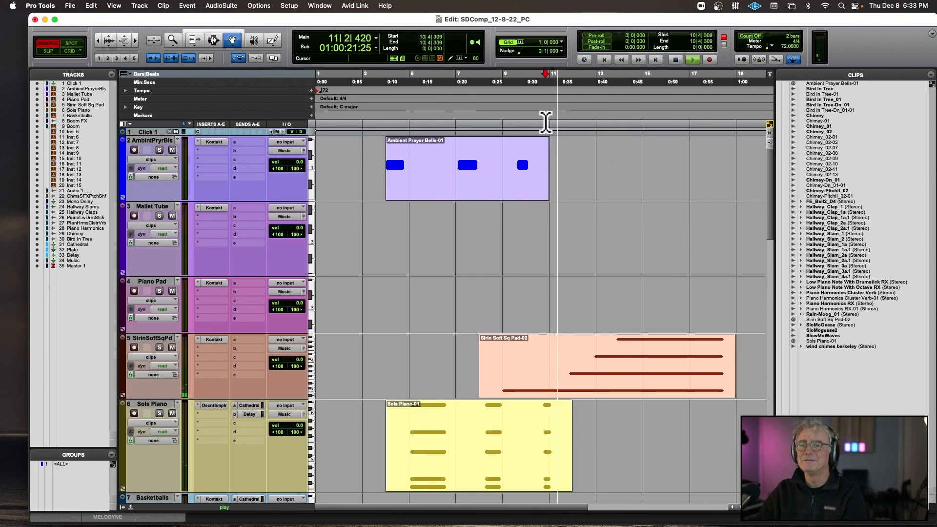
pyautogui.scroll(-5, 600, 201)
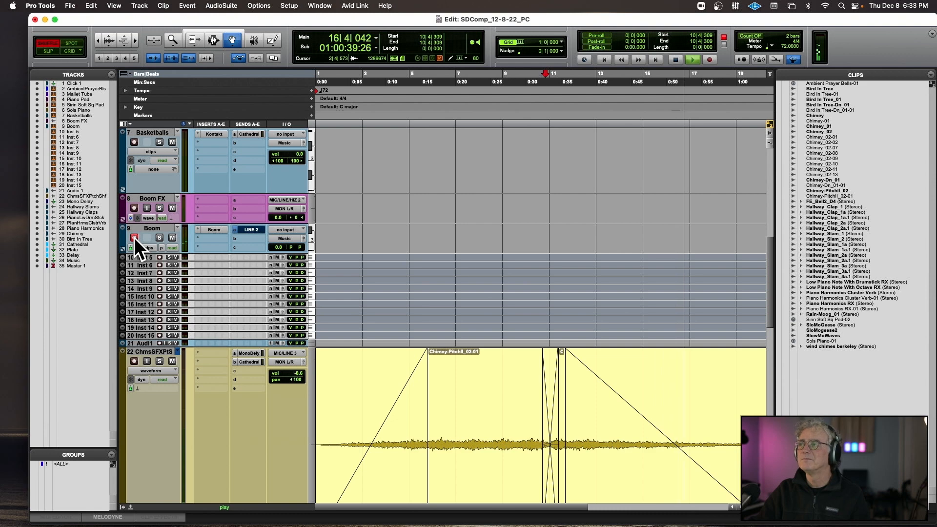
# Stop playback and add a send to the stereo Plate bus on the Mallet Tube track, with its level at about +7.5.
pyautogui.press('space')
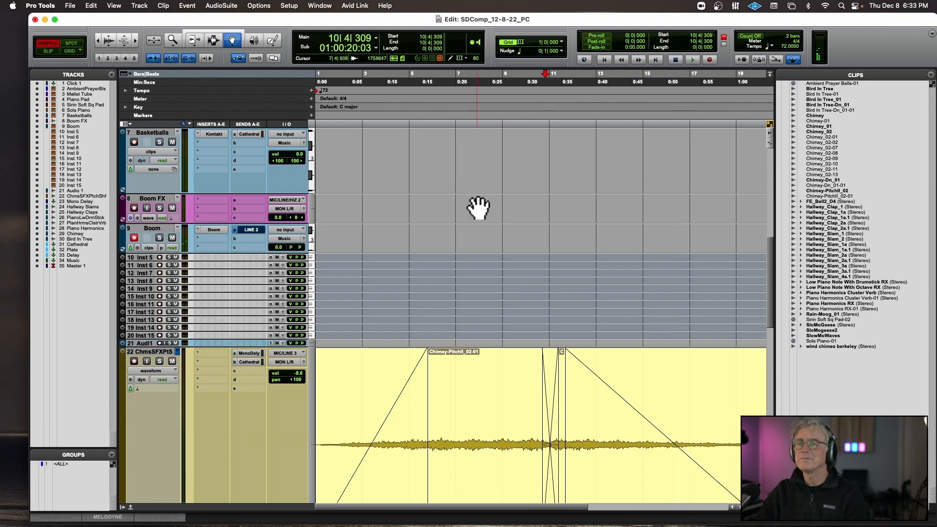
pyautogui.scroll(5, 434, 221)
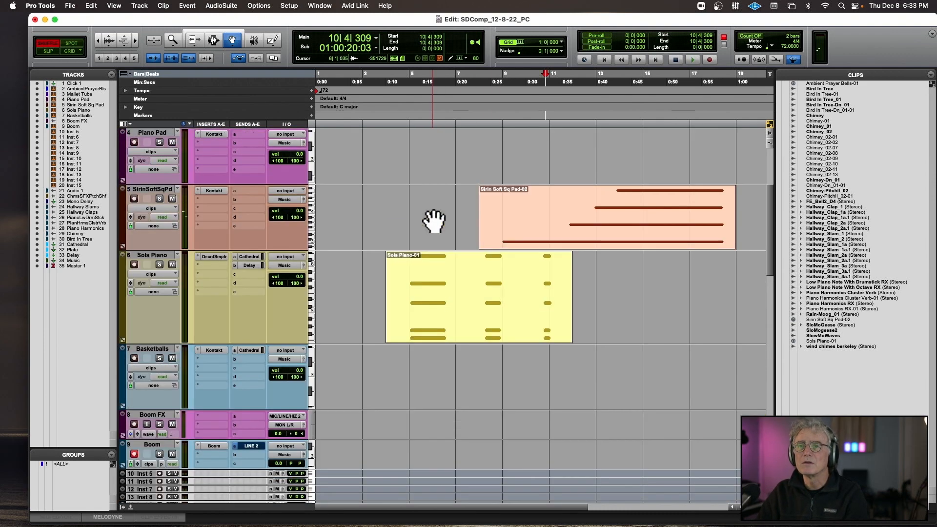
pyautogui.scroll(5, 434, 220)
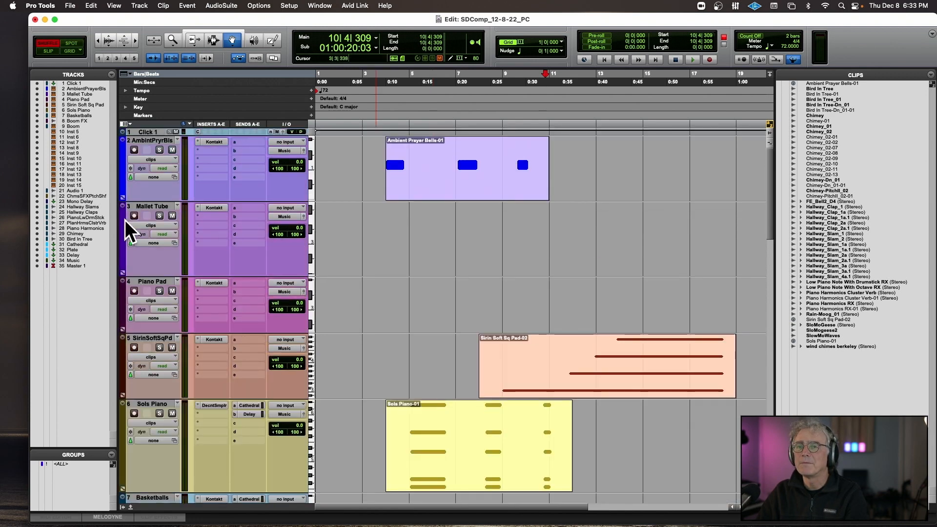
pyautogui.click(240, 207)
pyautogui.moveTo(249, 216)
pyautogui.click(356, 242)
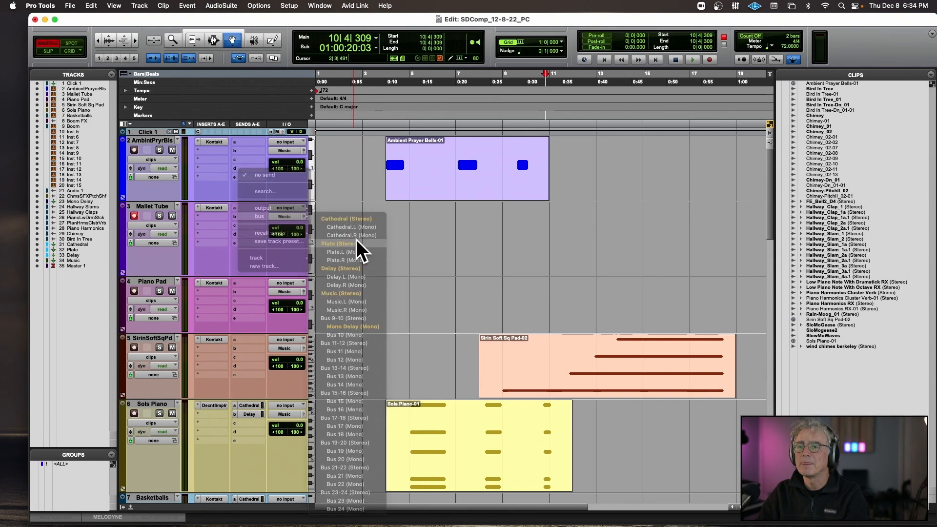
pyautogui.moveTo(588, 246); pyautogui.dragTo(588, 235)
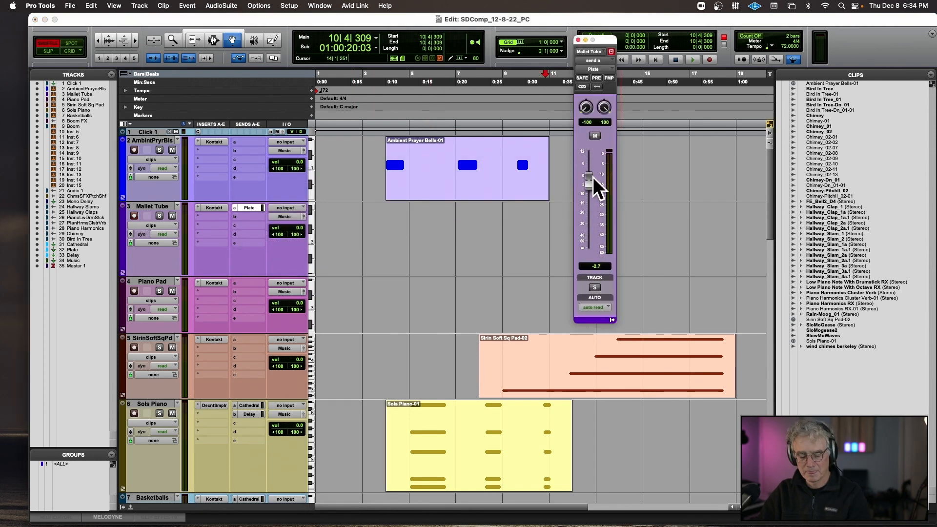
pyautogui.moveTo(593, 176); pyautogui.dragTo(596, 157)
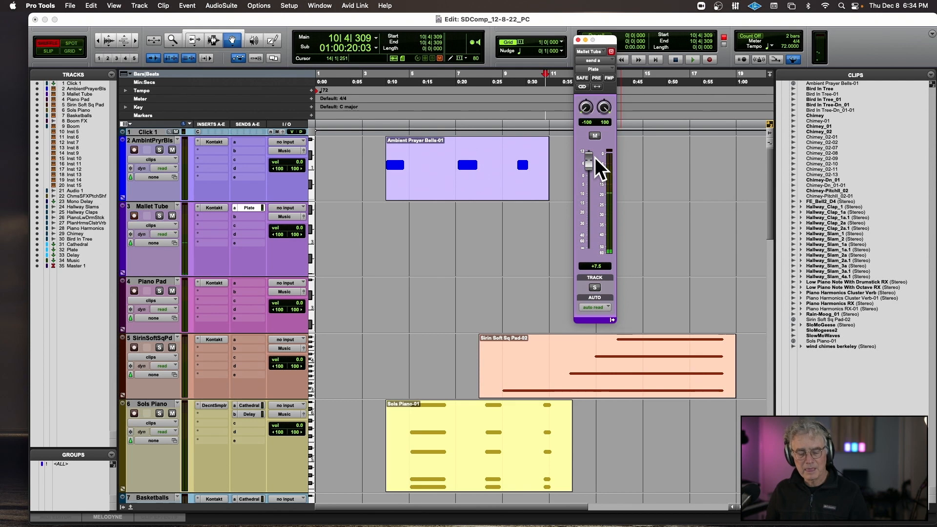
# Open the Mallet Tube track's Kontakt instrument and display its on-screen keyboard.
pyautogui.click(206, 205)
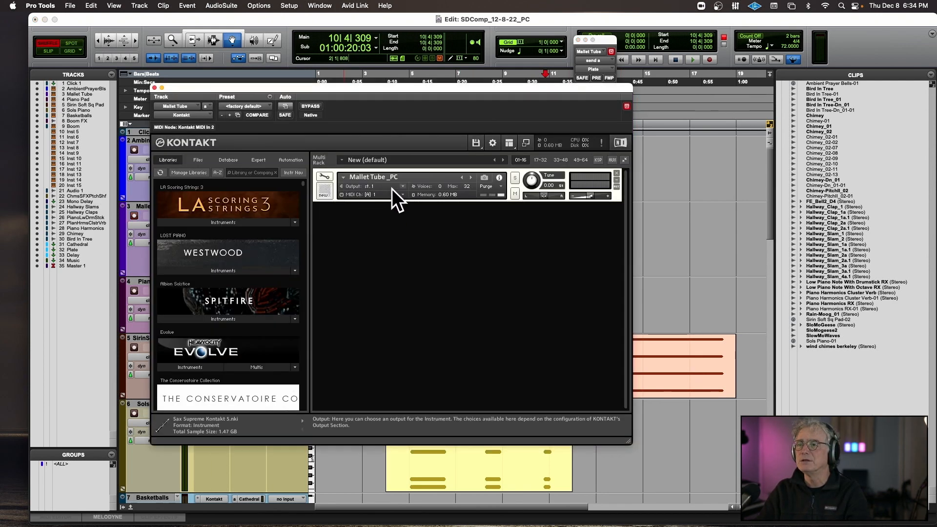
pyautogui.click(510, 143)
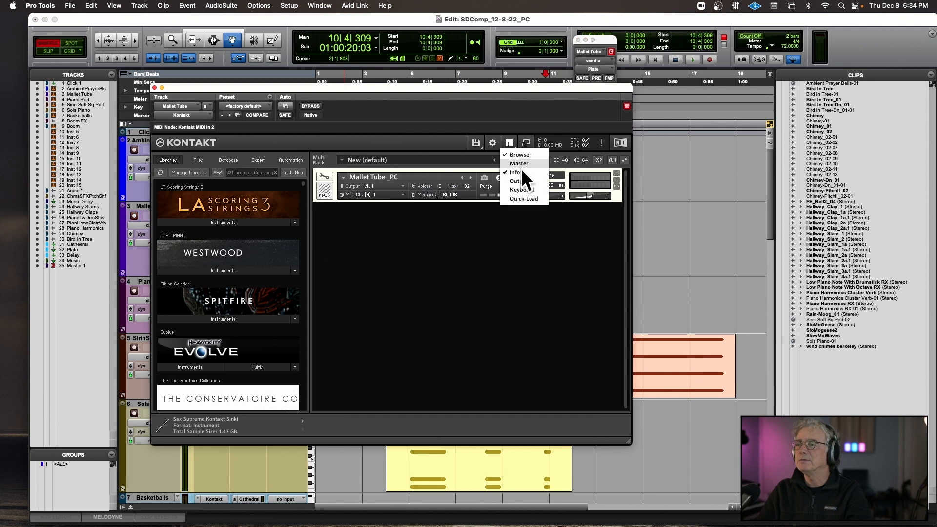
pyautogui.click(517, 190)
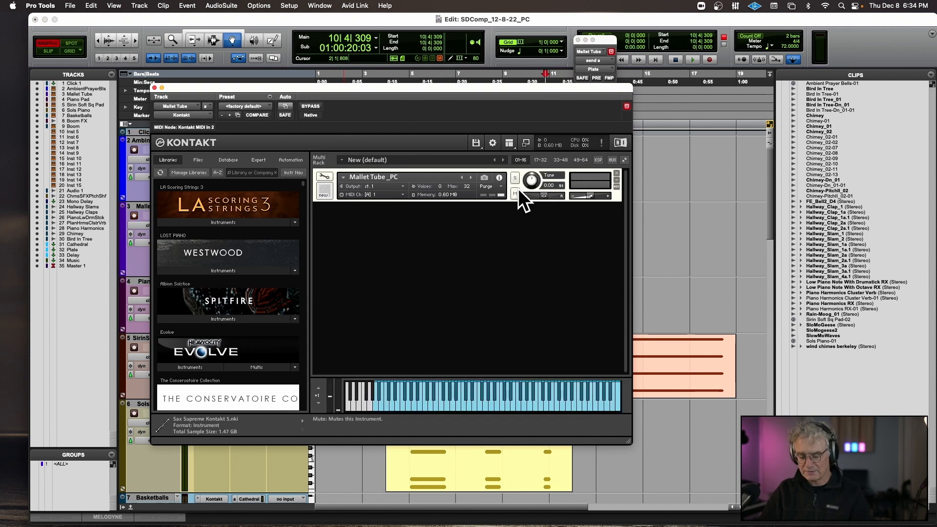
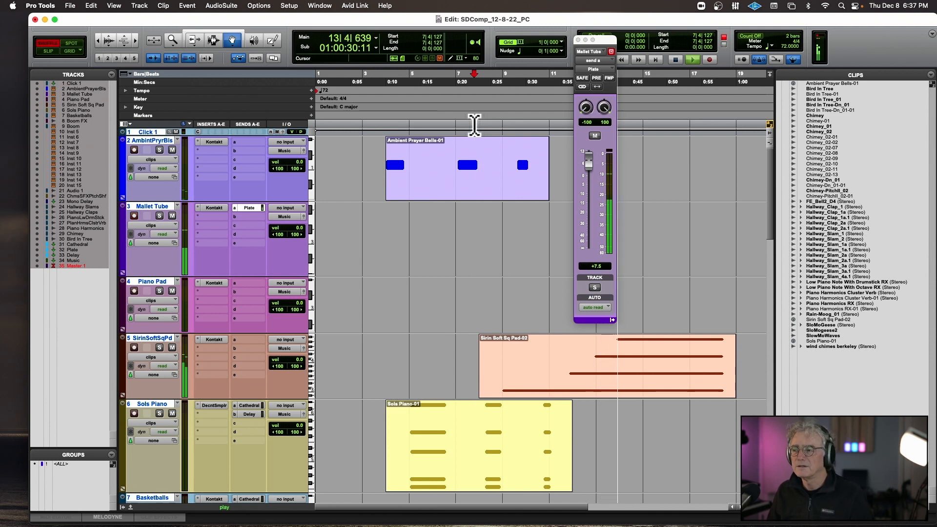
# Stop playback, record-arm the Mallet Tube track, and try recording a short take from about the end of bar 8.
pyautogui.press('space')
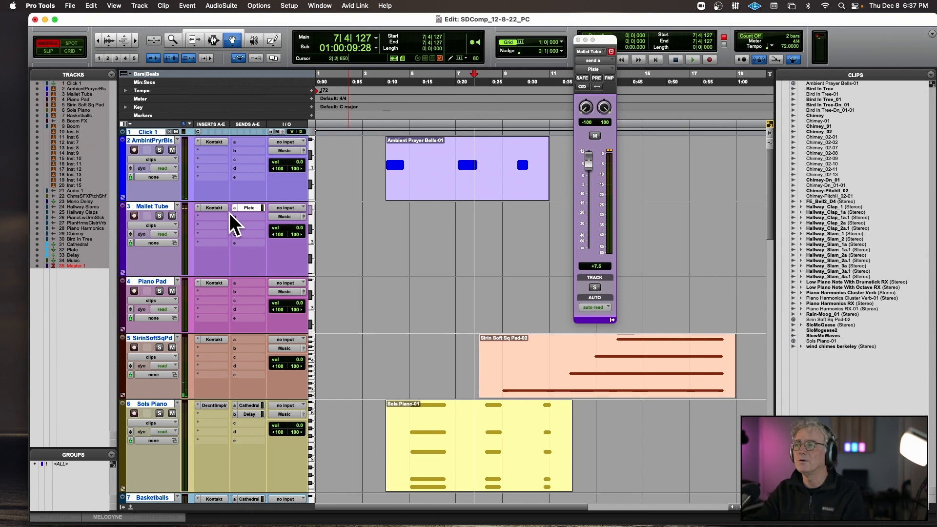
pyautogui.keyDown('alt'); pyautogui.click(163, 206); pyautogui.keyUp('alt')
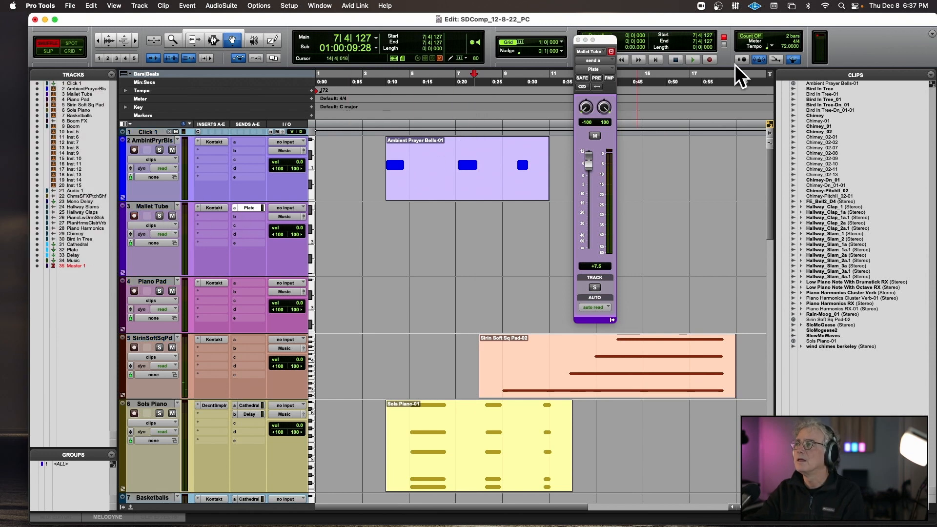
pyautogui.doubleClick(757, 59)
pyautogui.click(420, 174)
pyautogui.click(512, 283)
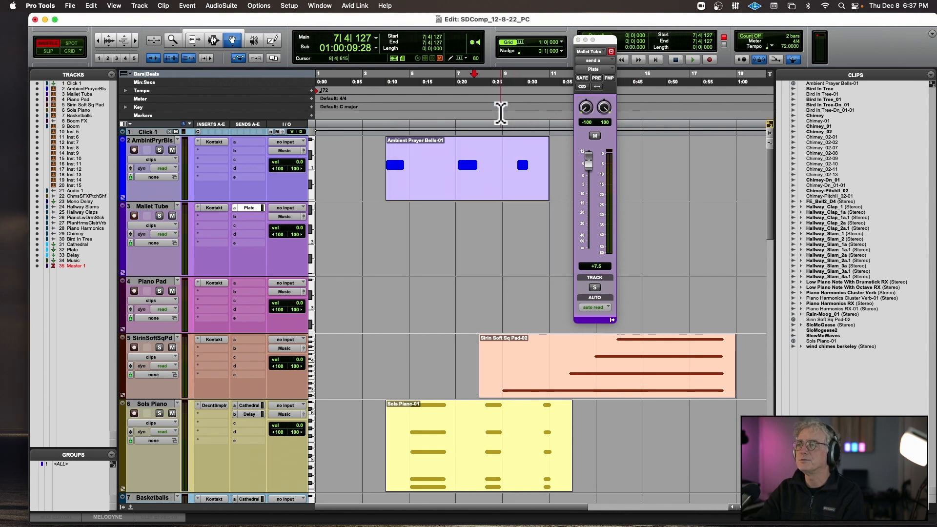
pyautogui.press('super+space')
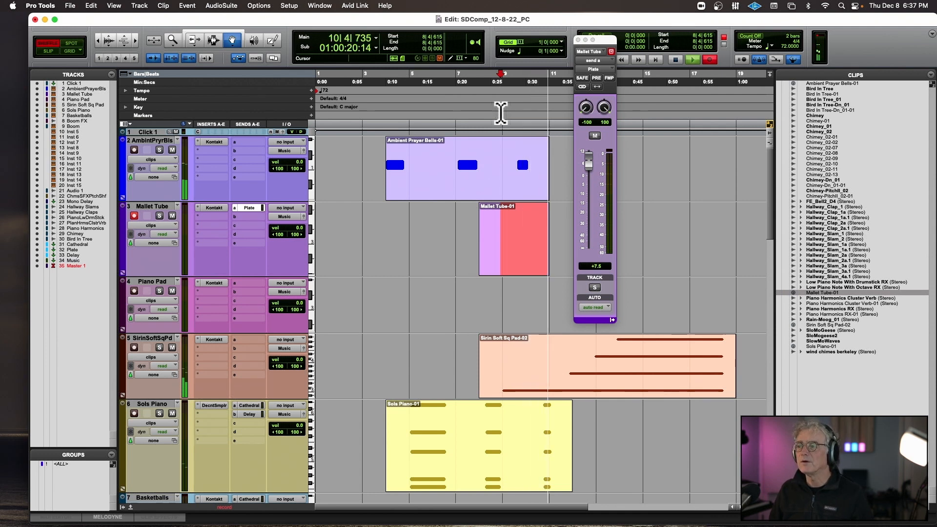
pyautogui.press('space')
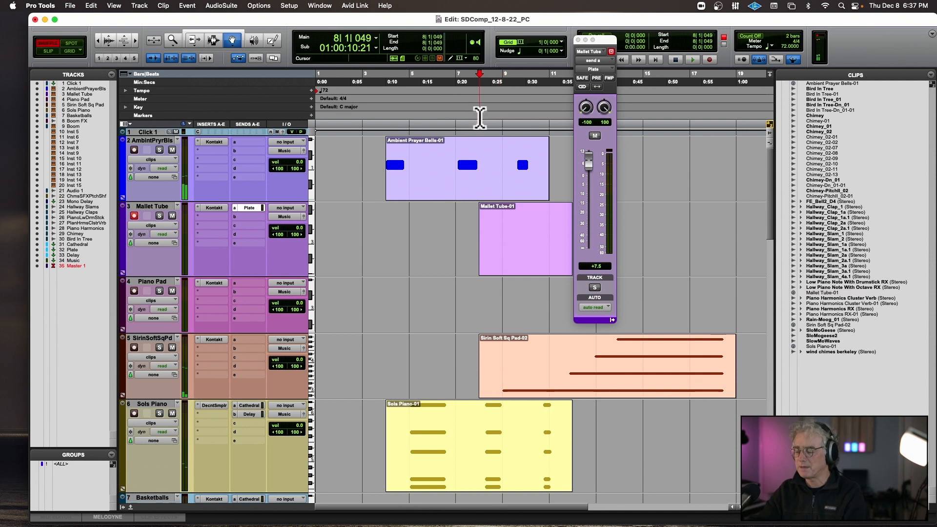
# Re-record the Mallet Tube part from bar 8 to about bar 15 and trim the clip's start to bar 9.
pyautogui.press('super+space')
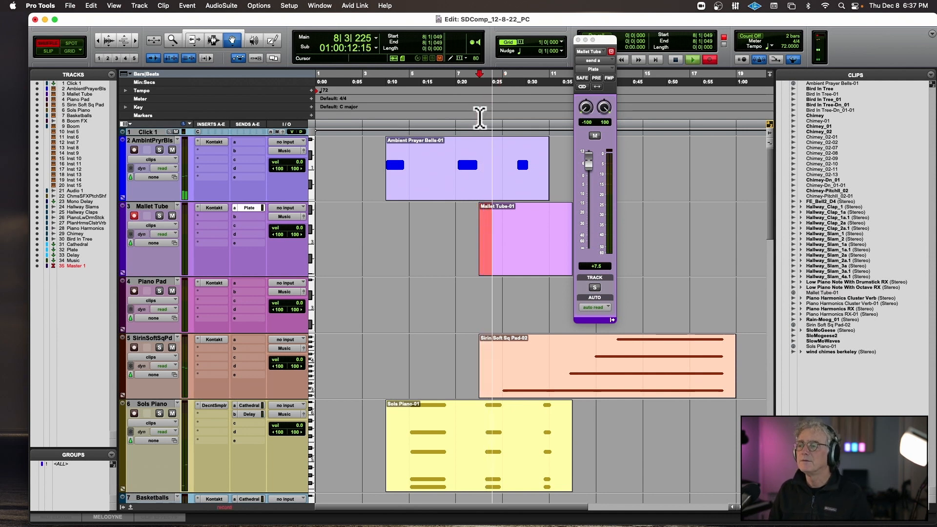
pyautogui.press('super+space')
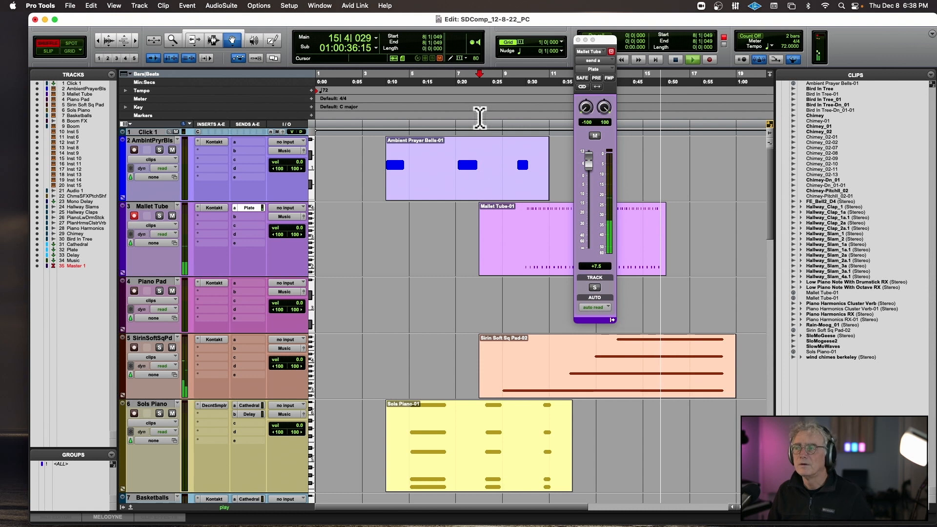
pyautogui.press('space')
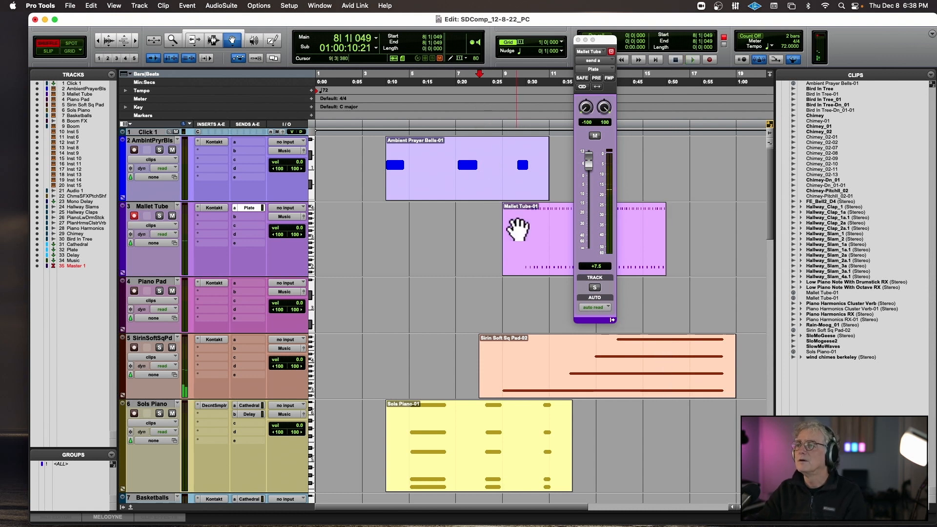
# Quantize the Mallet Tube clip to a 1/16 note grid at 85% strength and play it back from bar 10.
pyautogui.click(517, 230)
pyautogui.hotkey('alt', '0')
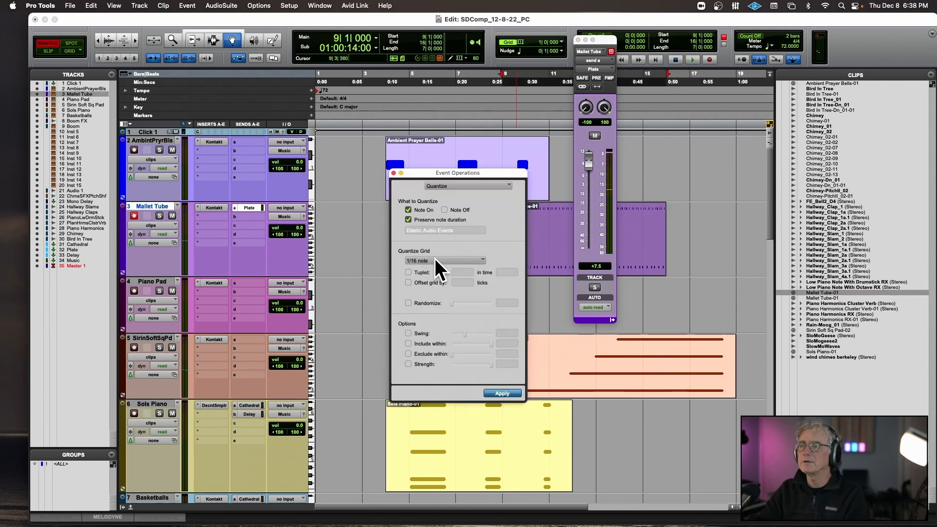
pyautogui.click(408, 365)
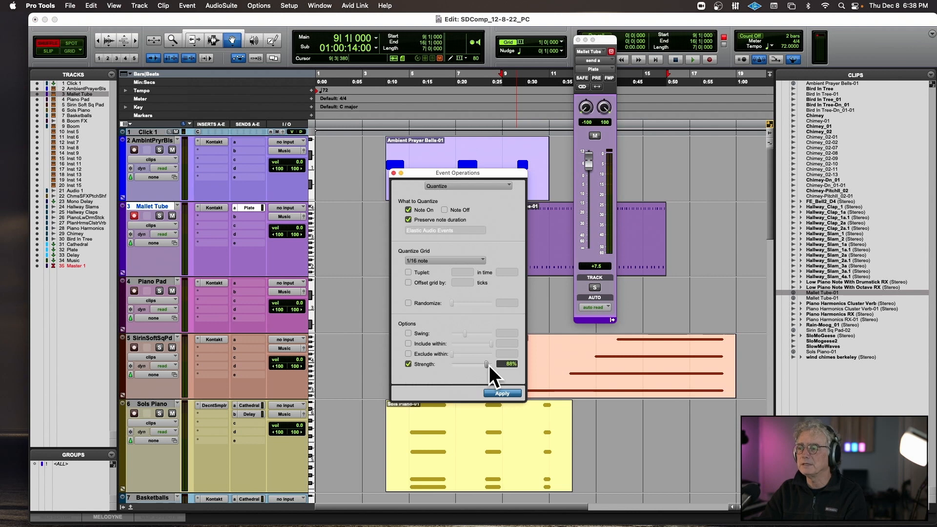
pyautogui.click(503, 392)
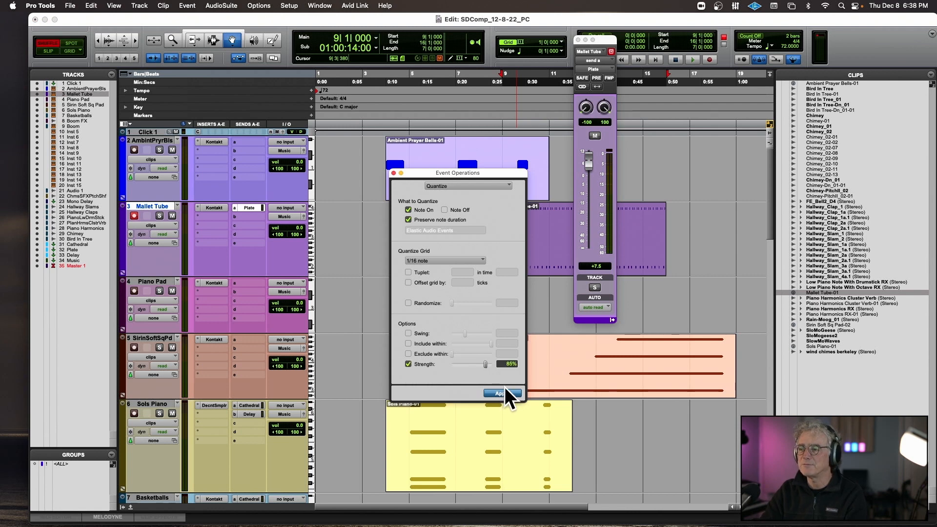
pyautogui.click(394, 174)
pyautogui.press('space')
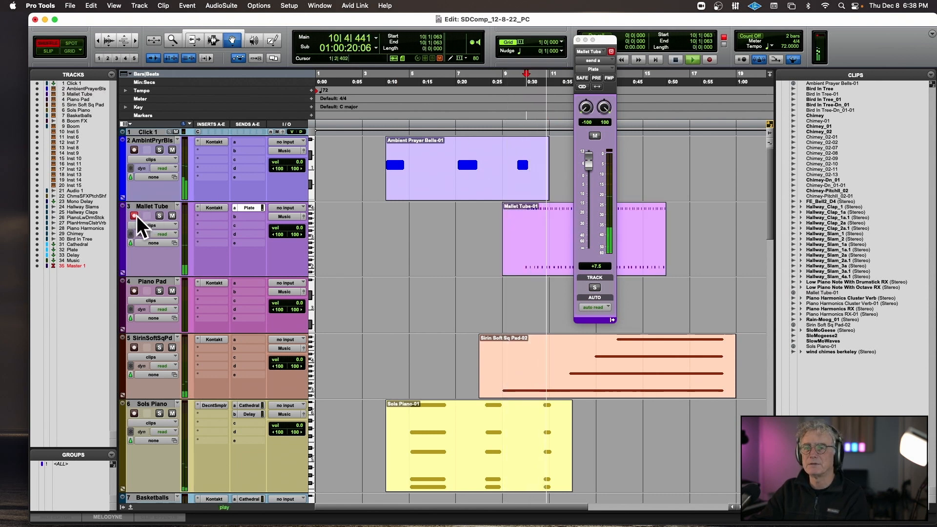
# Stop playback, record a part on the Boom track from bar 10, and trim the clip's start to bar 12.
pyautogui.scroll(-10, 256, 377)
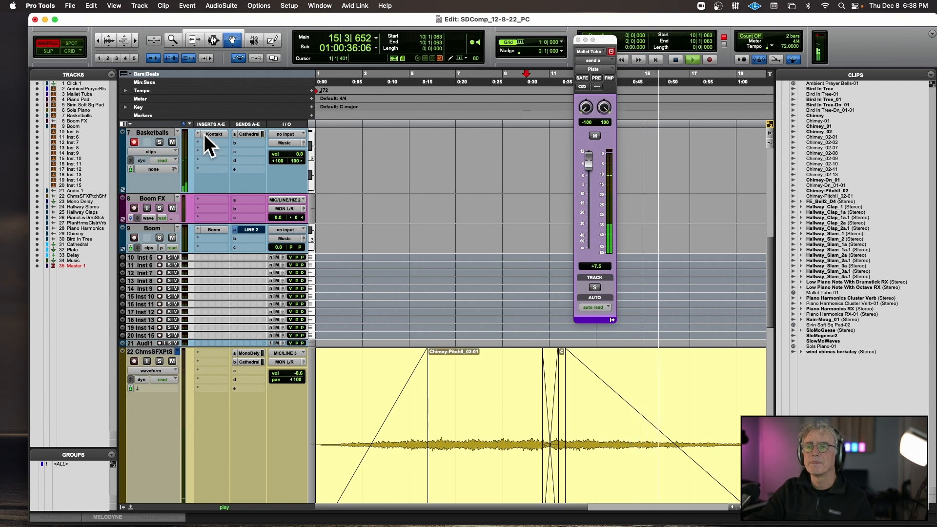
pyautogui.press('space')
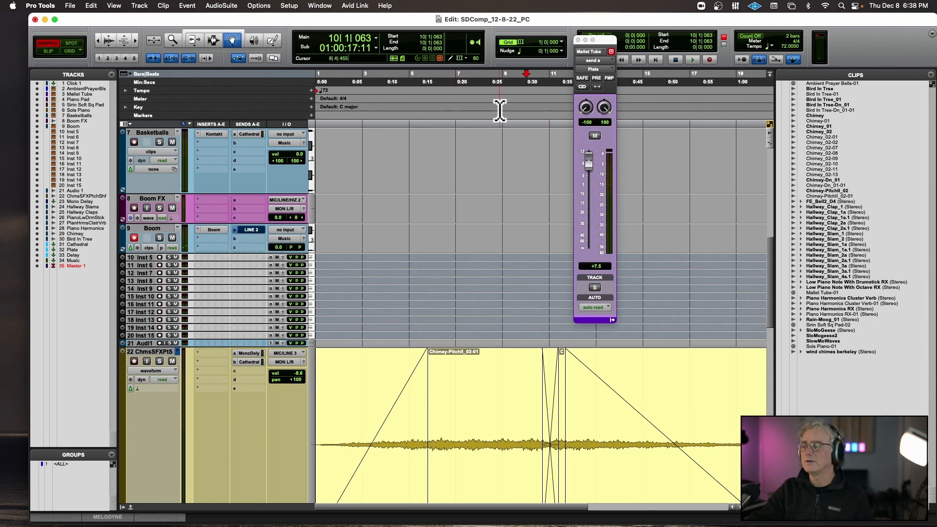
pyautogui.press('F12')
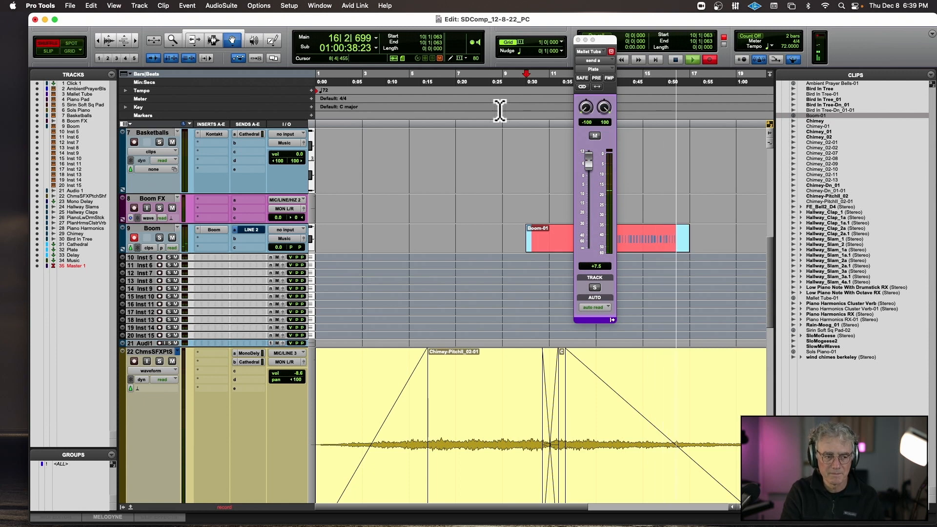
pyautogui.press('space')
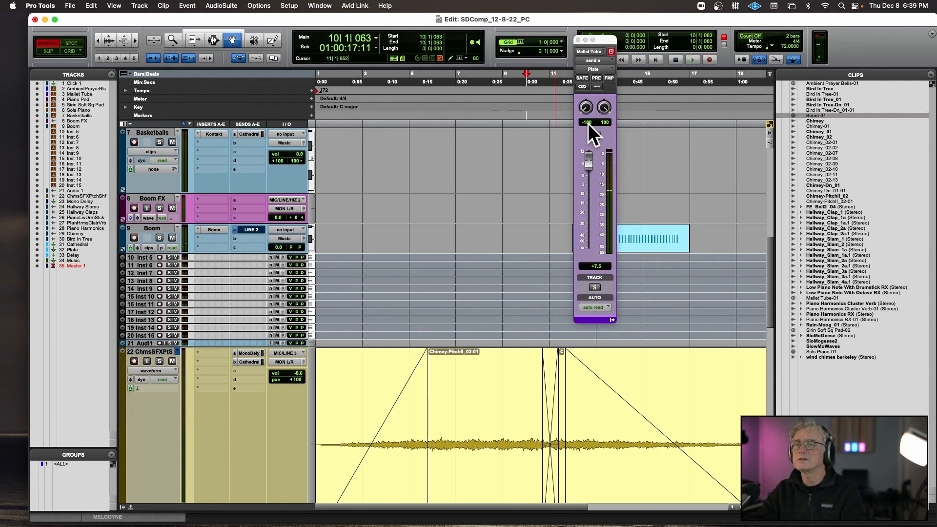
# Quantize the Boom clip's notes to a 1/16 note grid at 85% strength.
pyautogui.click(629, 239)
pyautogui.hotkey('alt', '0')
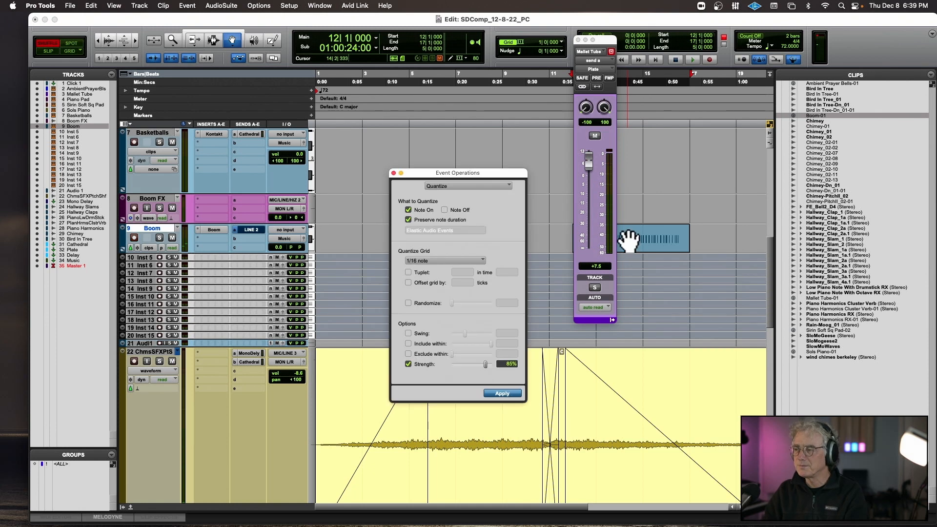
pyautogui.click(394, 173)
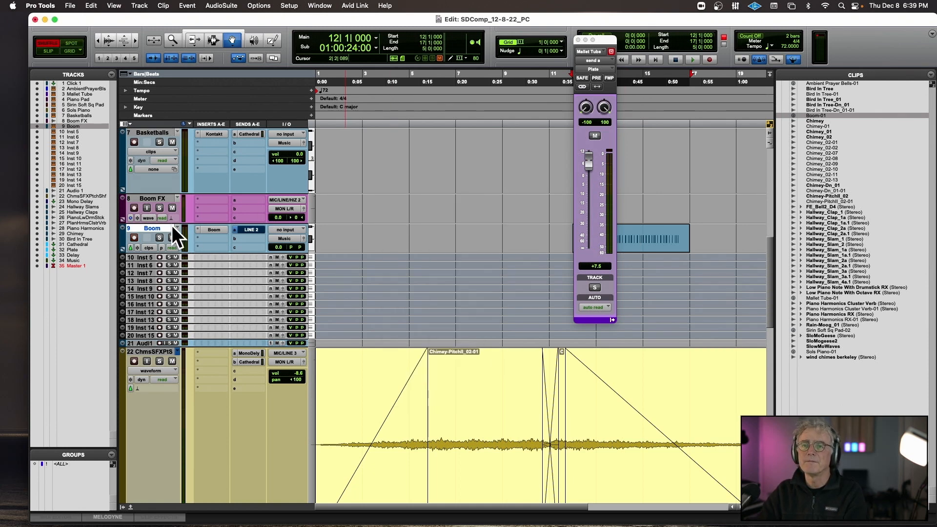
# Play the Boom clip from bar 12, close the Mallet Tube send window, and stop playback.
pyautogui.press('space')
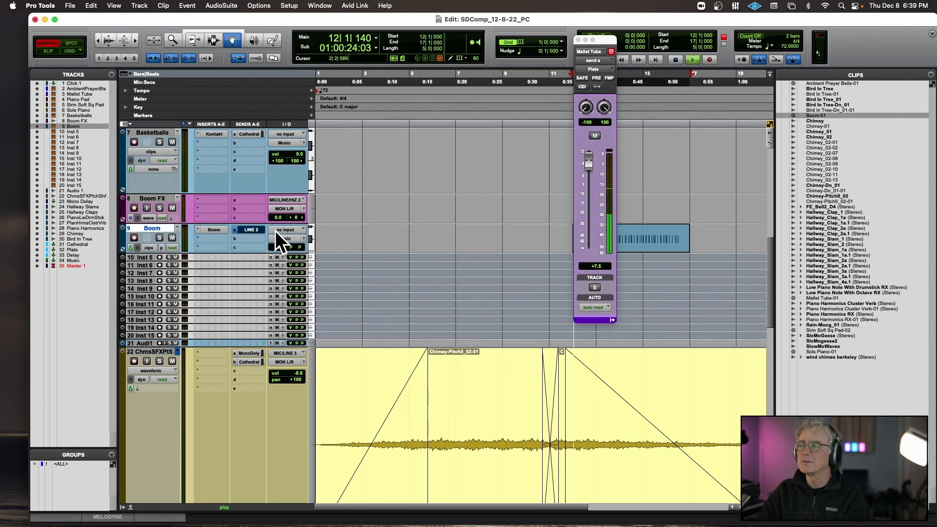
pyautogui.click(579, 40)
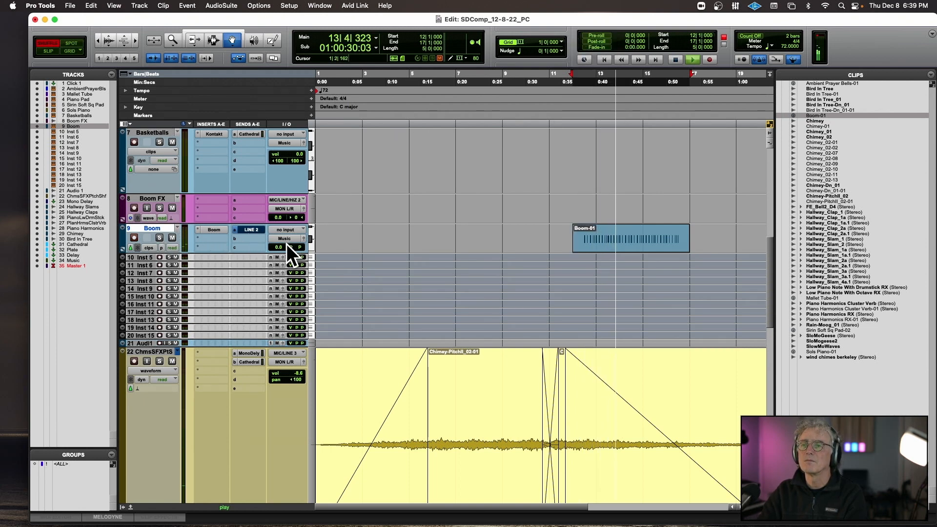
pyautogui.press('space')
# Show the Instrument column and set the Boom track's instrument volume to 58 while playing from bar 12.
pyautogui.click(128, 124)
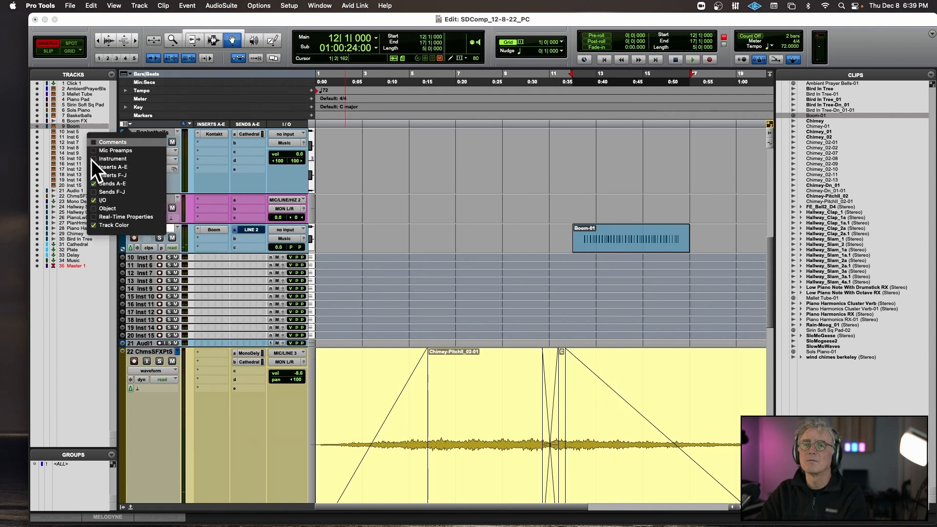
pyautogui.click(92, 159)
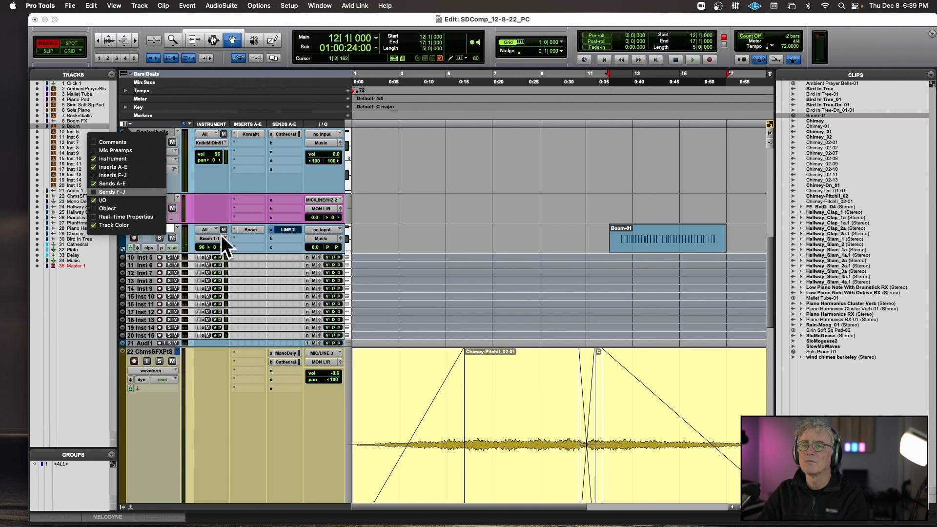
pyautogui.click(204, 245)
pyautogui.moveTo(204, 248); pyautogui.dragTo(205, 253)
pyautogui.press('space')
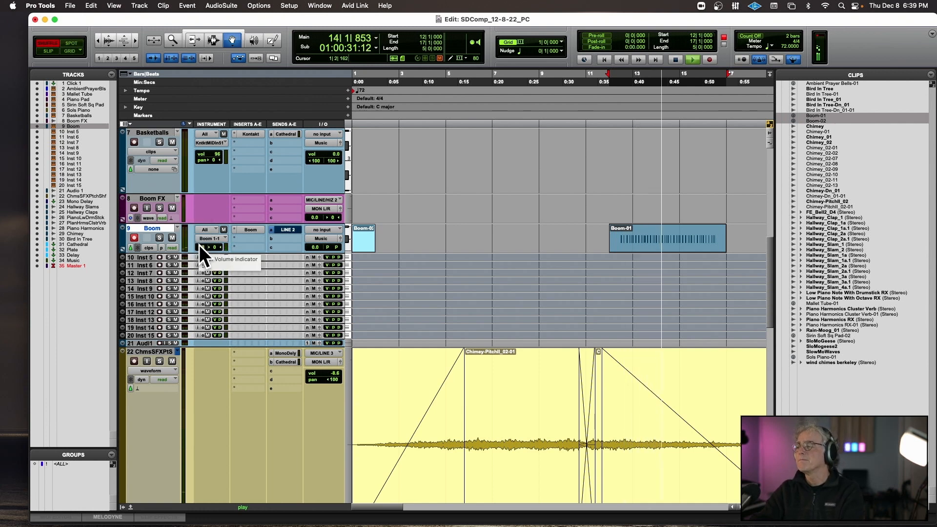
pyautogui.press('super+bracketleft')
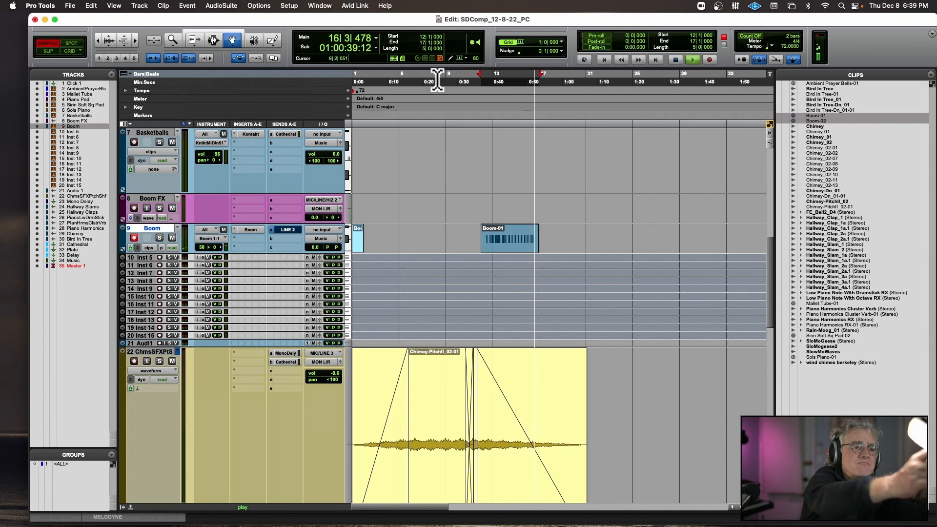
pyautogui.press('space')
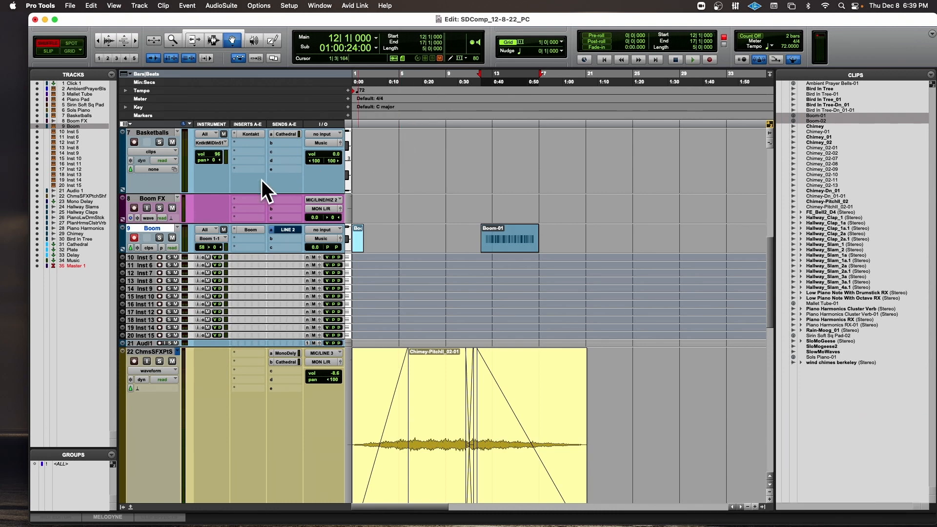
# Solo the Boom track, increase its track height, and play its clip from bar 12.
pyautogui.click(134, 238)
pyautogui.press('space')
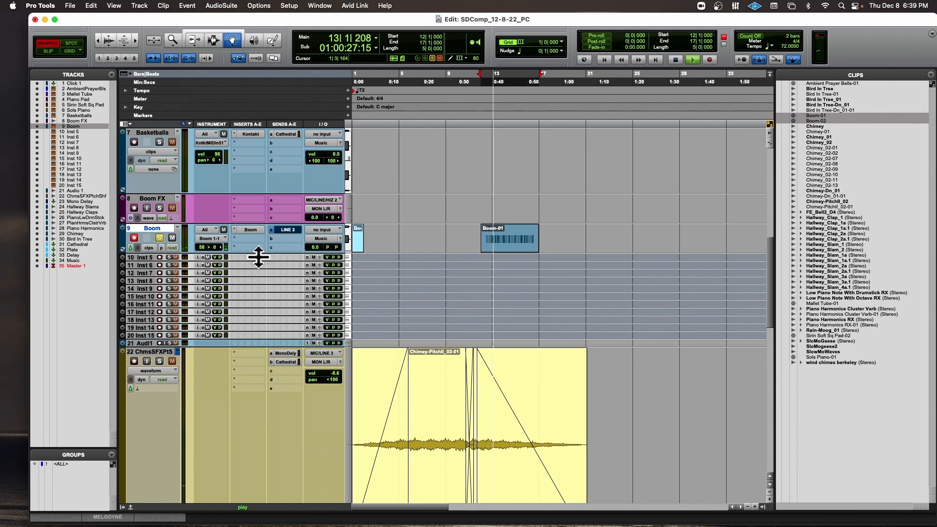
pyautogui.moveTo(243, 252); pyautogui.dragTo(245, 318)
pyautogui.scroll(-1, 248, 314)
pyautogui.press('t')
pyautogui.press('t')
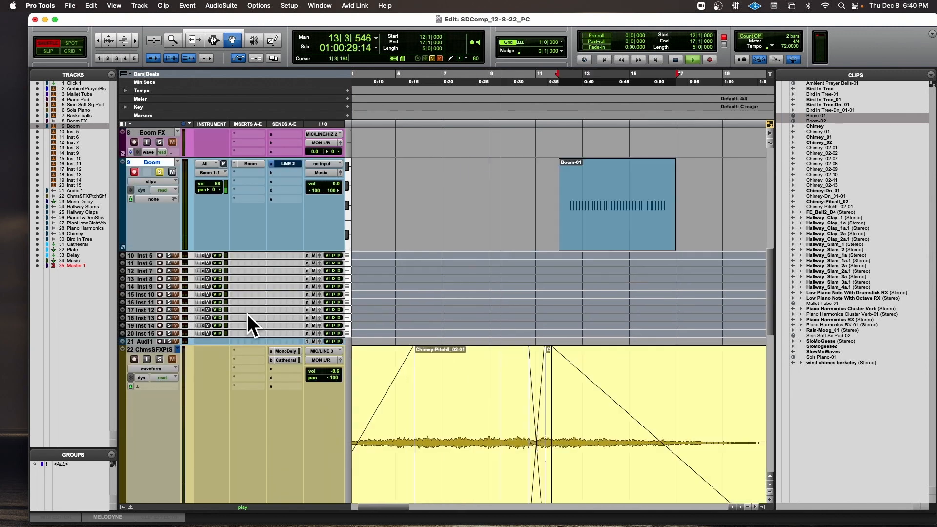
pyautogui.scroll(2, 435, 195)
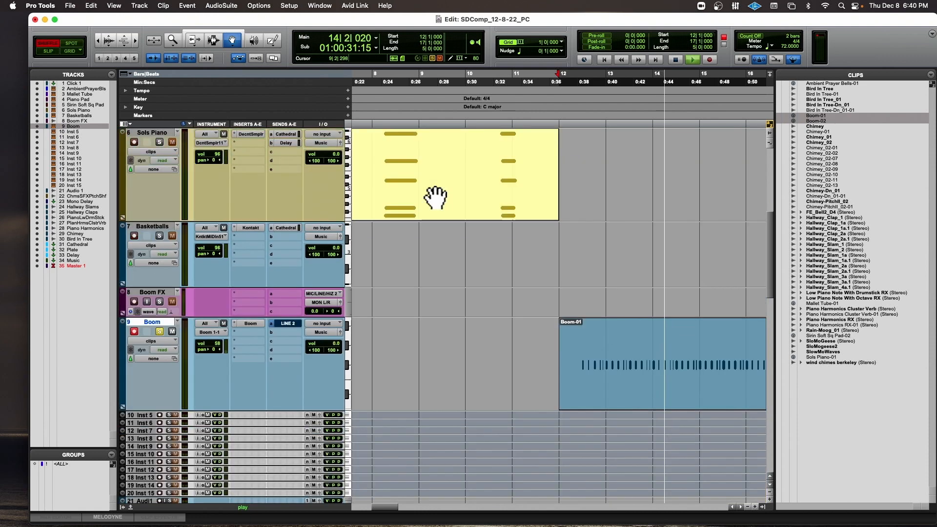
pyautogui.scroll(-2, 435, 196)
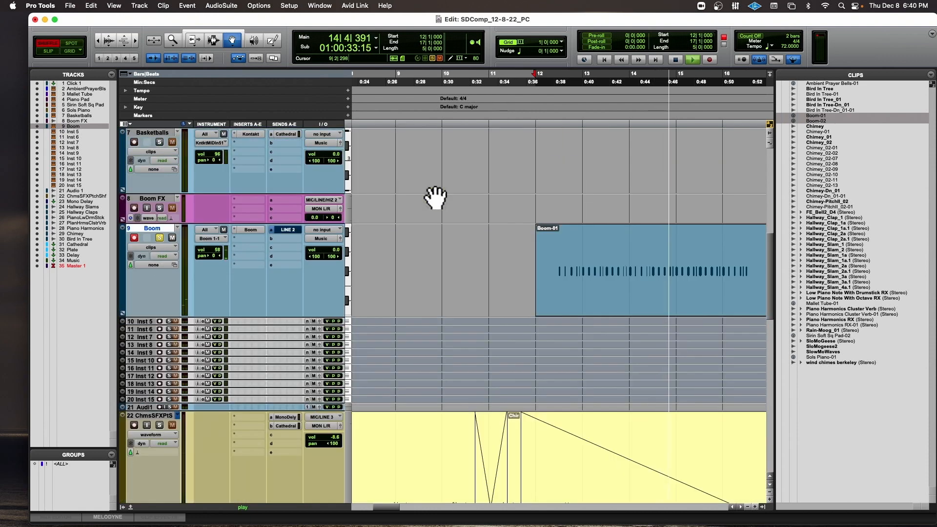
pyautogui.press('space')
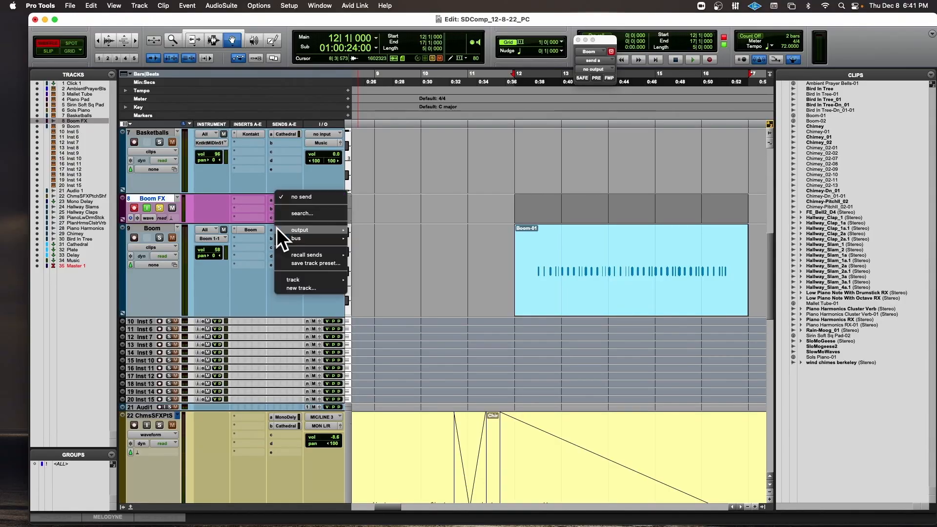
# Assign the Boom track's send A to the LINE 2 (Mono) hardware output.
pyautogui.moveTo(277, 228)
pyautogui.moveTo(342, 227)
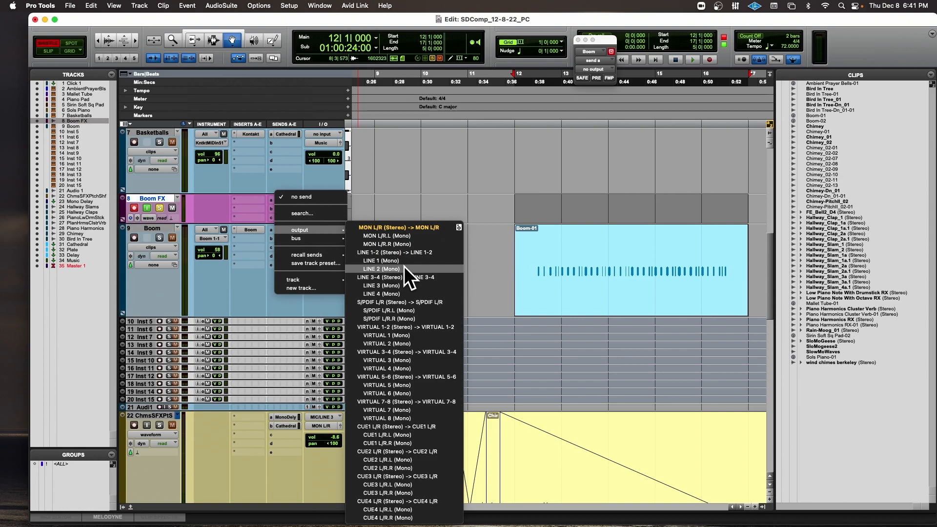
pyautogui.click(273, 115)
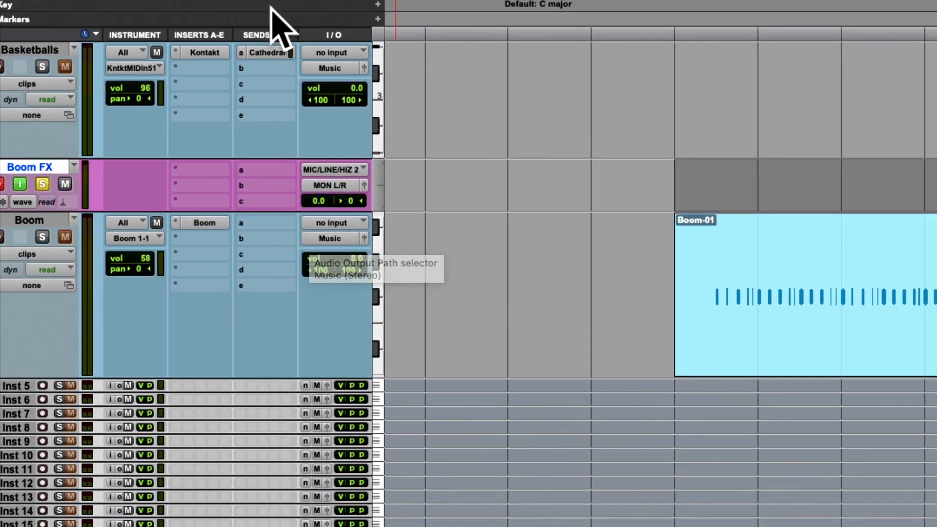
pyautogui.click(273, 223)
pyautogui.moveTo(276, 224)
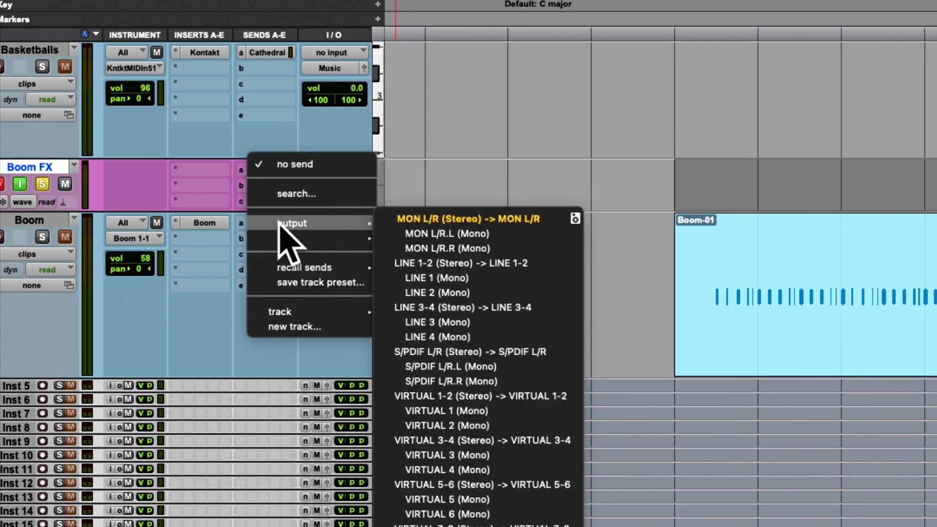
pyautogui.click(419, 292)
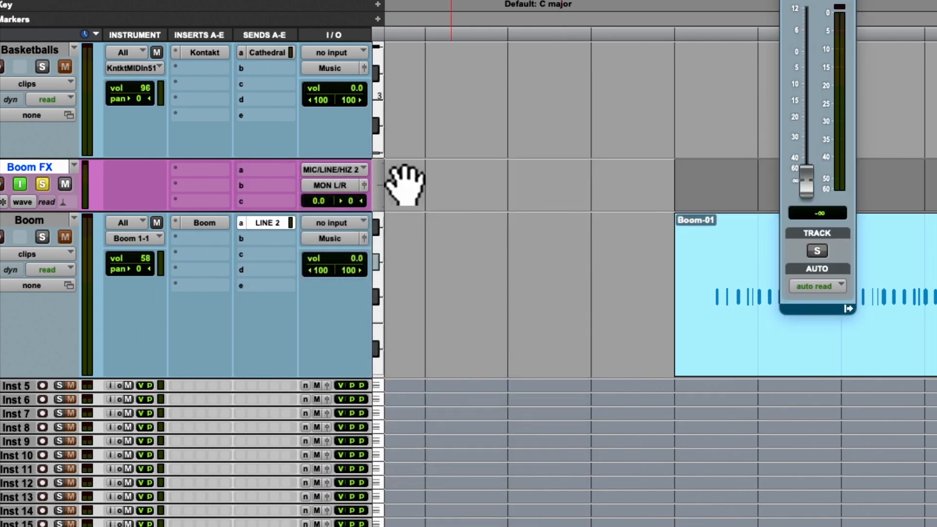
# Choose MIC/LINE/HIZ 2 as the Boom FX track's input and make the Boom LINE 2 send pre-fader with its level at -0.6.
pyautogui.click(307, 167)
pyautogui.moveTo(328, 170)
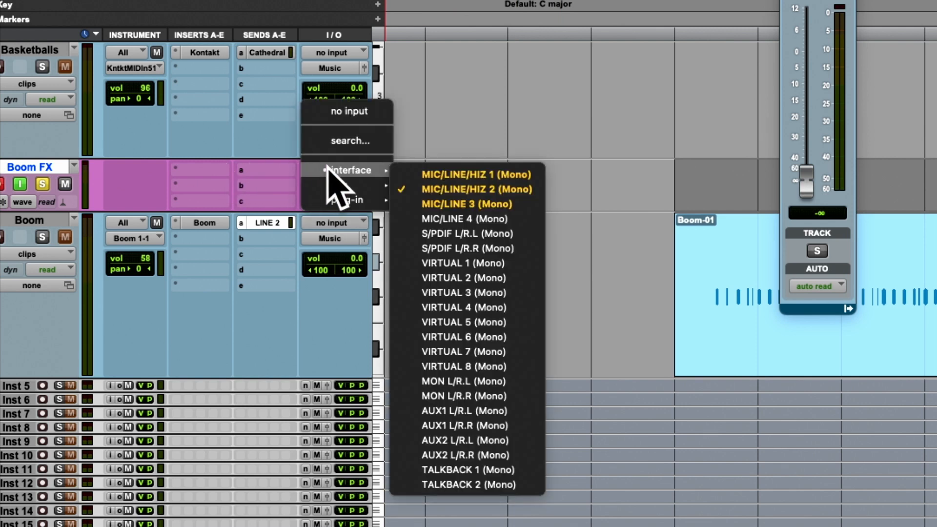
pyautogui.click(431, 190)
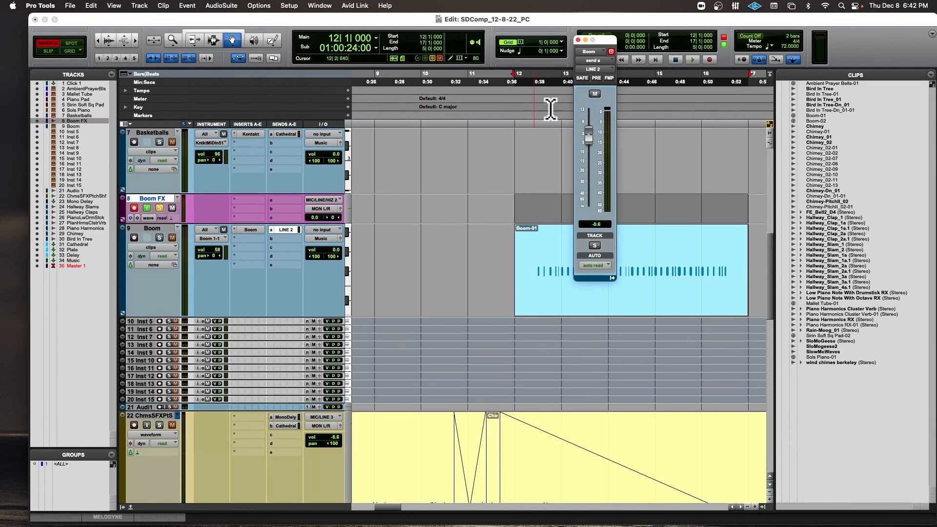
pyautogui.click(596, 78)
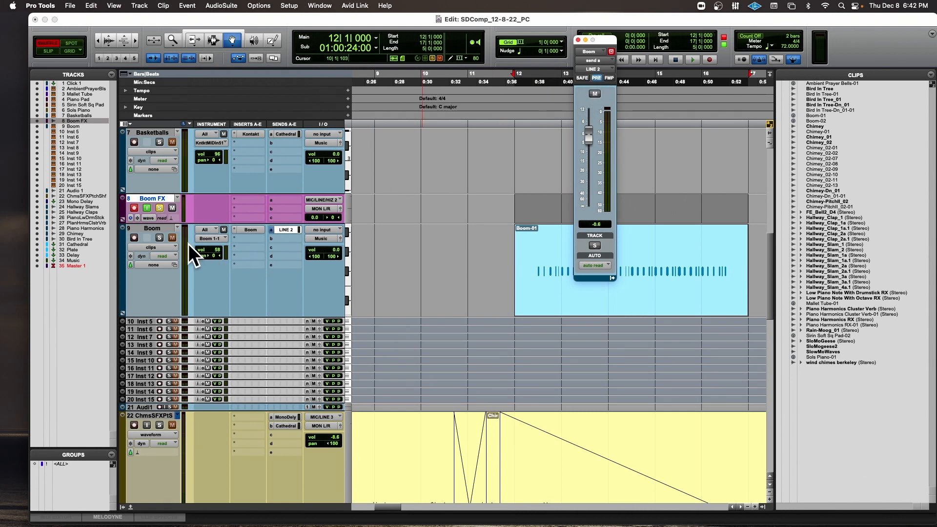
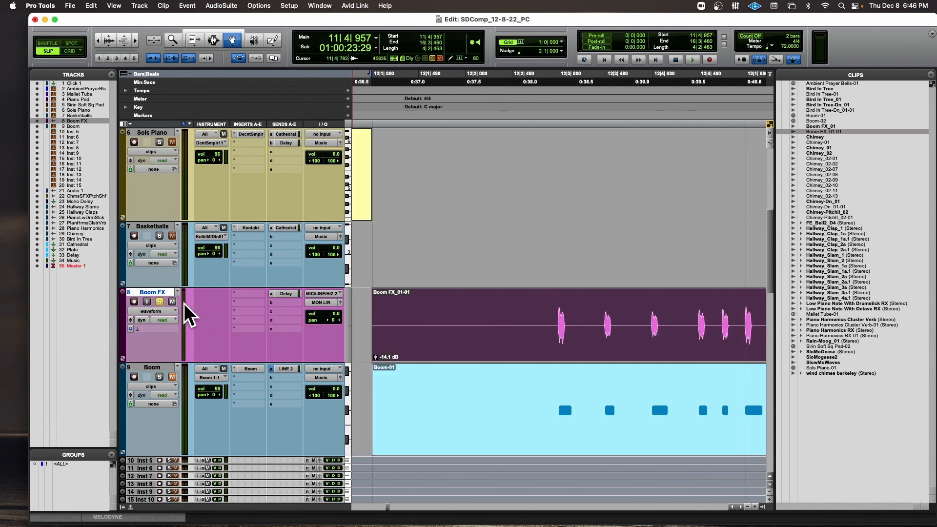
# Unsolo the Boom FX track, reset its clip gain to 0 dB, and lower the gain again while playing from 12|2|765.
pyautogui.click(159, 302)
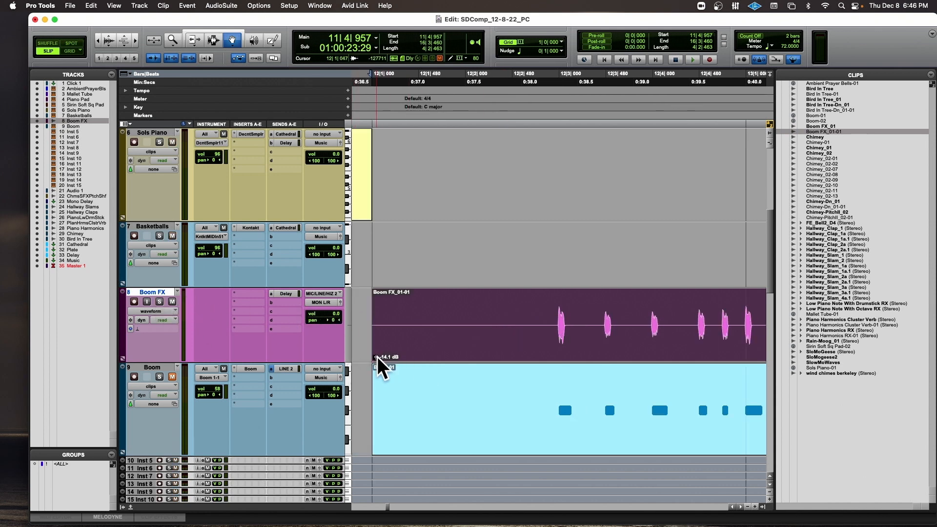
pyautogui.keyDown('alt'); pyautogui.click(377, 357); pyautogui.keyUp('alt')
pyautogui.click(542, 122)
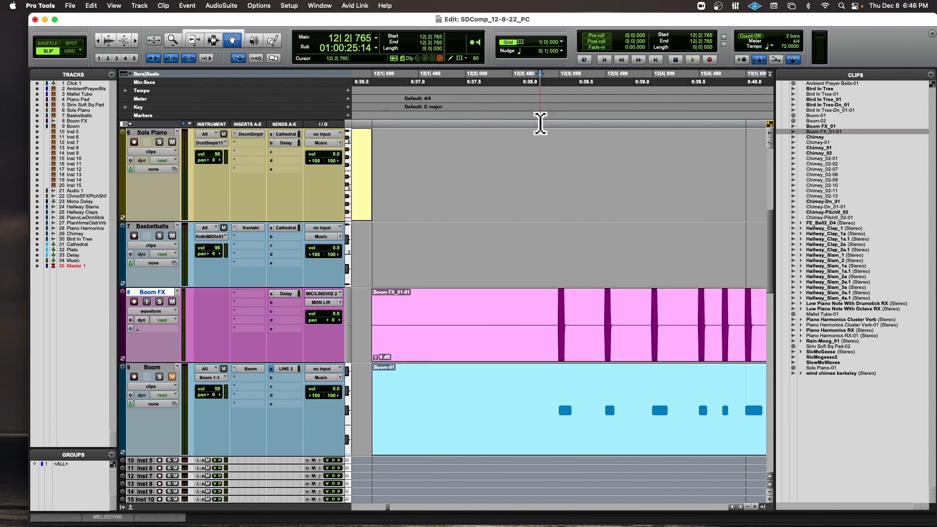
pyautogui.press('space')
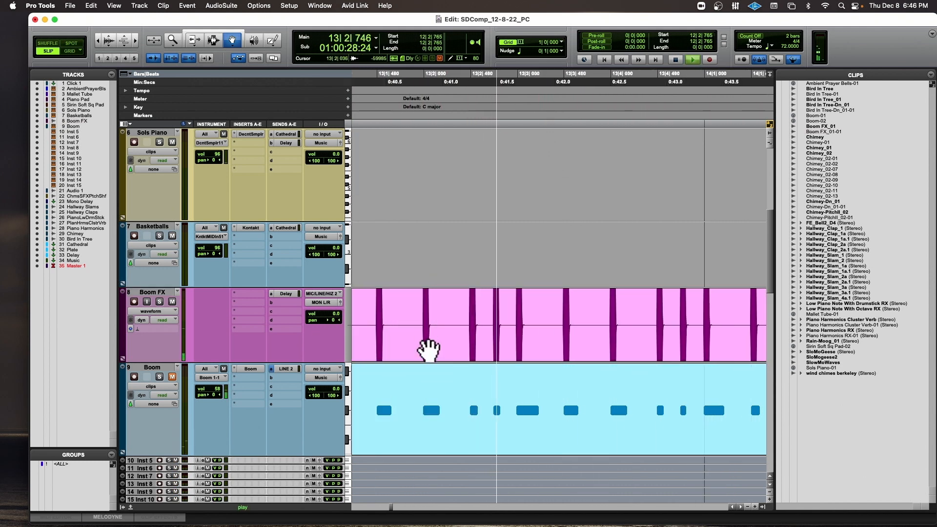
pyautogui.press('r')
pyautogui.press('r')
pyautogui.moveTo(412, 354); pyautogui.dragTo(411, 359)
pyautogui.press('space')
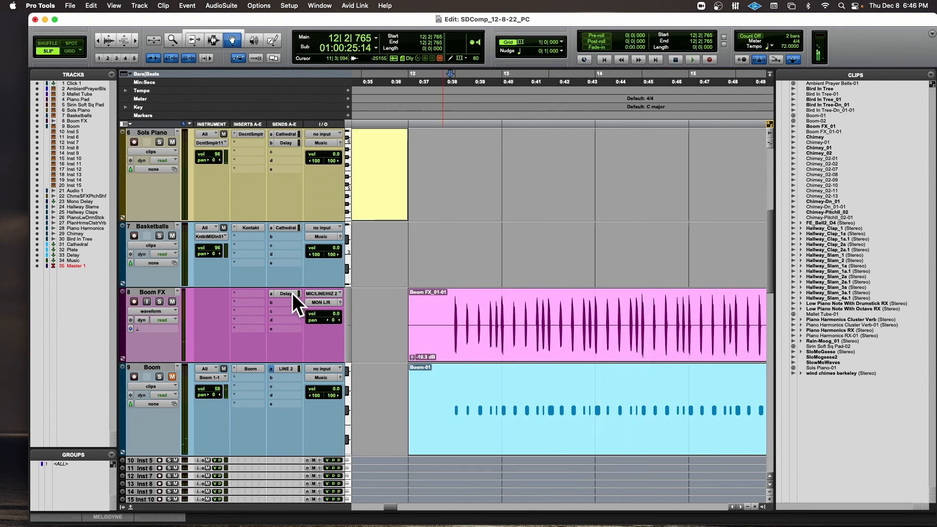
# Mute the Boom FX track's Delay send and set its clip gain to -15.1 dB during playback.
pyautogui.click(292, 294)
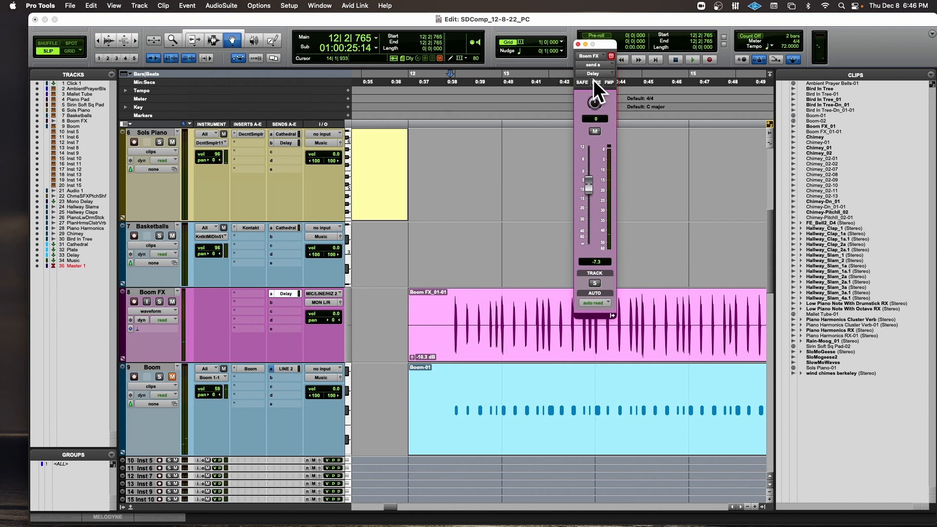
pyautogui.click(594, 131)
pyautogui.press('space')
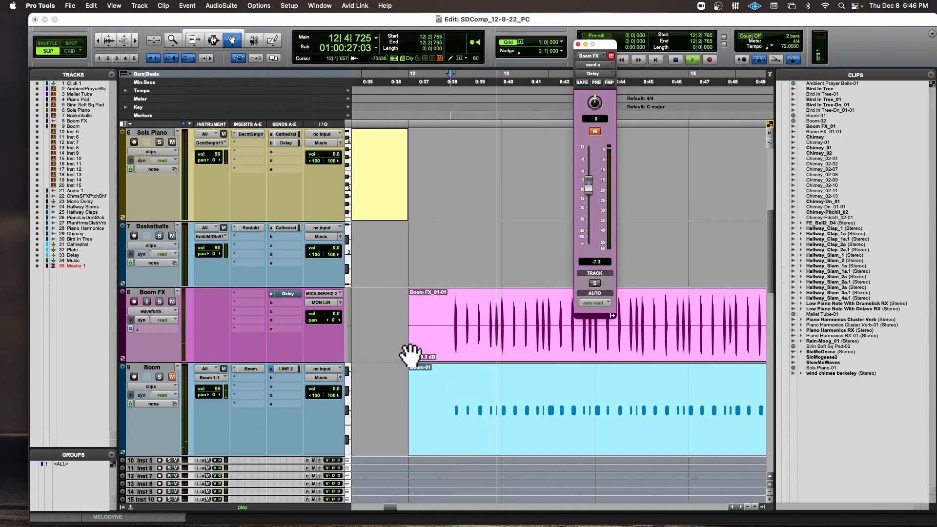
pyautogui.moveTo(412, 357); pyautogui.dragTo(411, 360)
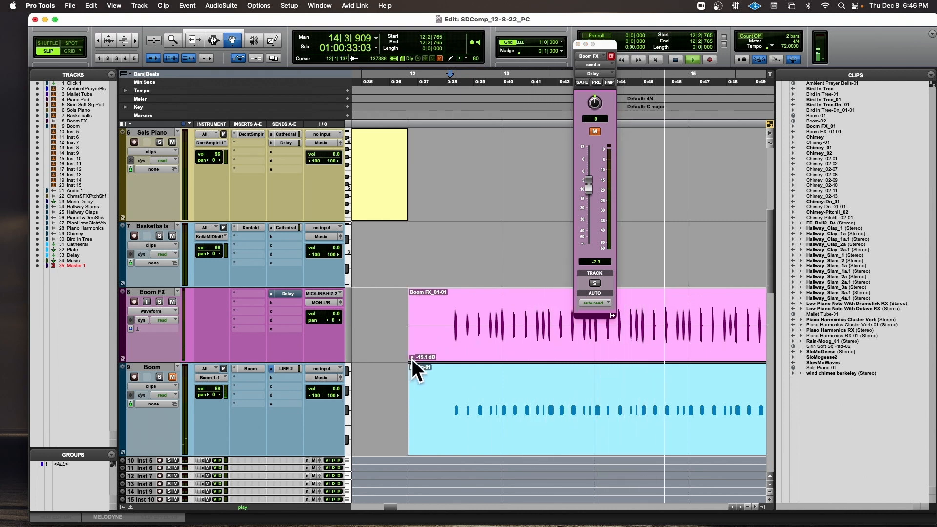
pyautogui.press('space')
# Solo the Boom FX track, unmute its Delay send, and raise the send level to +8.4 during playback.
pyautogui.click(159, 301)
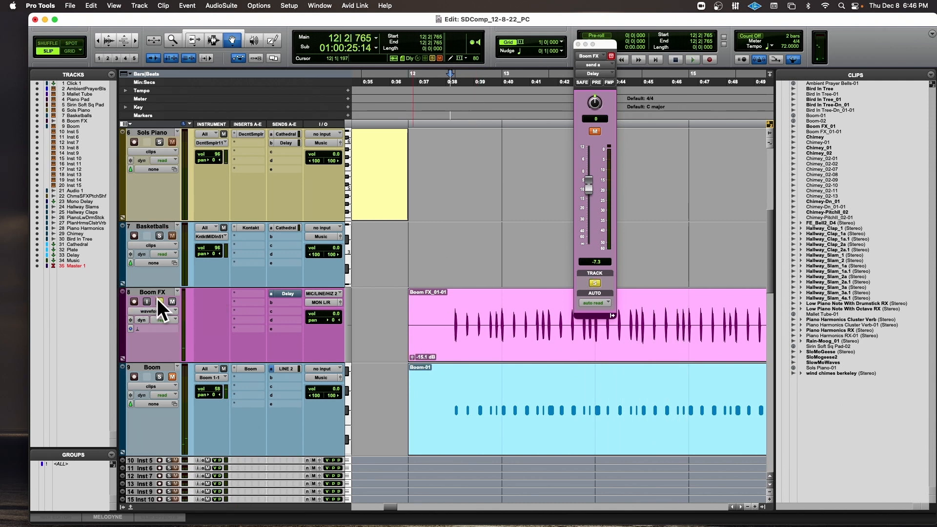
pyautogui.click(596, 130)
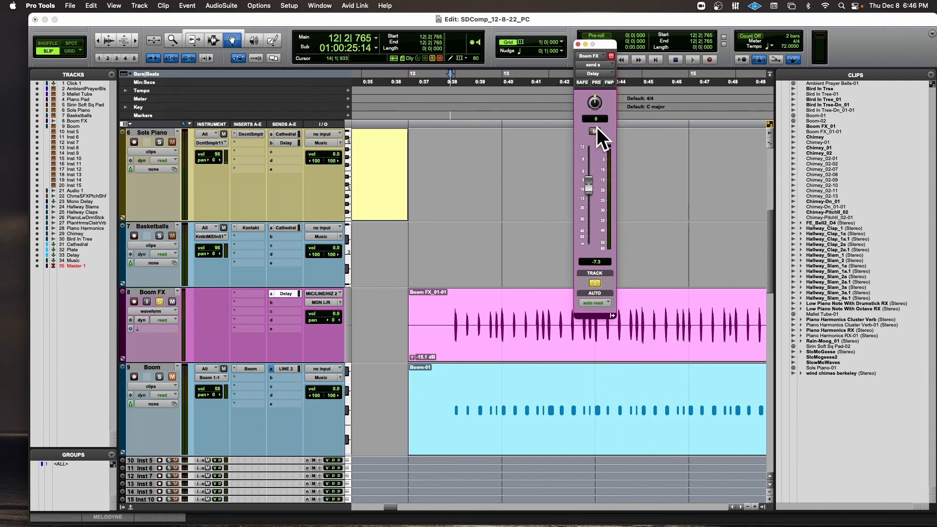
pyautogui.scroll(3, 272, 330)
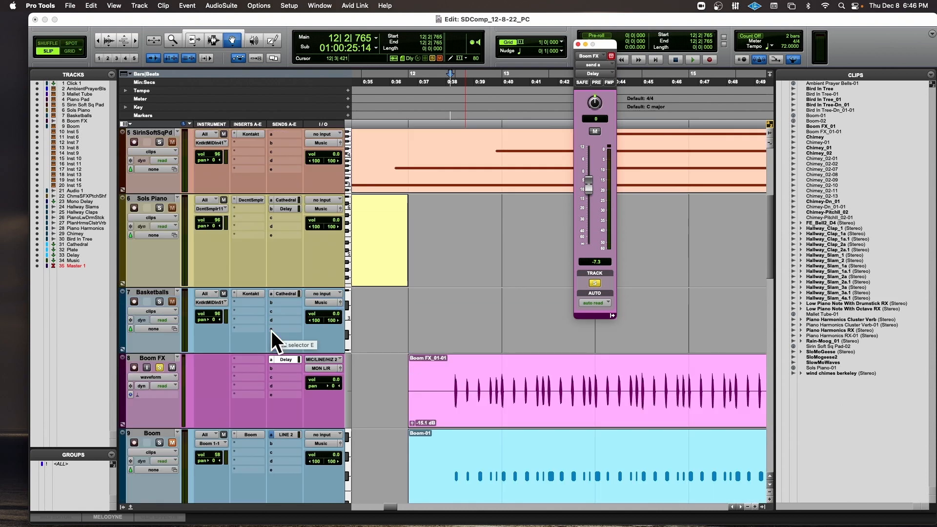
pyautogui.scroll(-5, 272, 330)
pyautogui.scroll(-2, 271, 330)
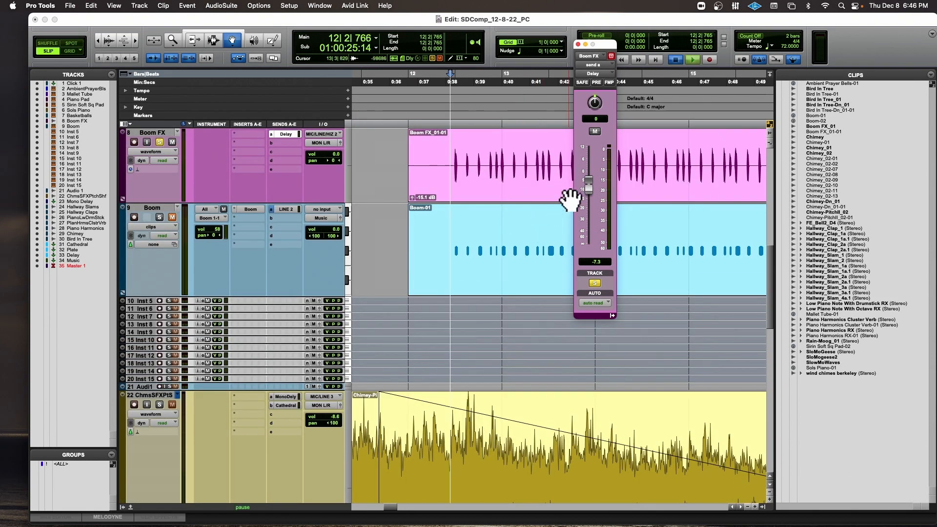
pyautogui.press('space')
pyautogui.moveTo(584, 186); pyautogui.dragTo(591, 152)
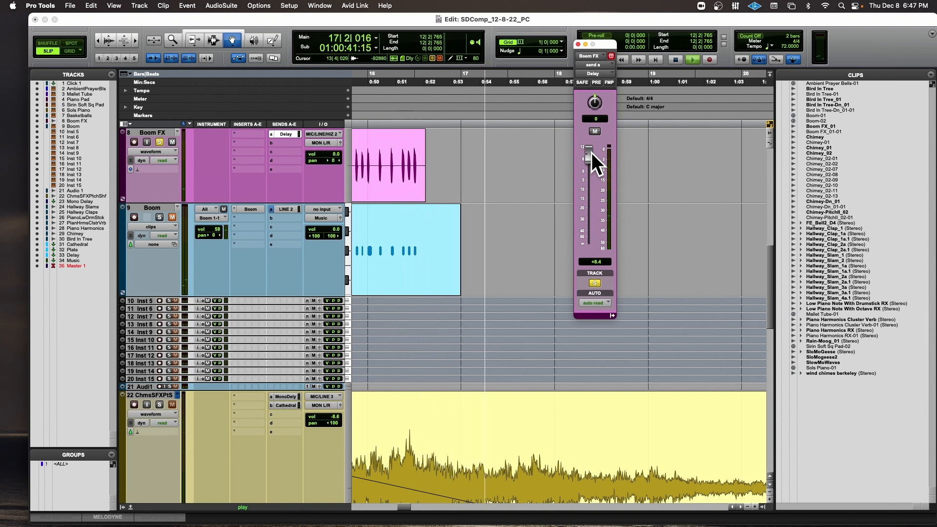
# Set the Boom FX Delay send level to +6.0 during replay, unsolo the track, and close the send window.
pyautogui.press('space')
pyautogui.press('space')
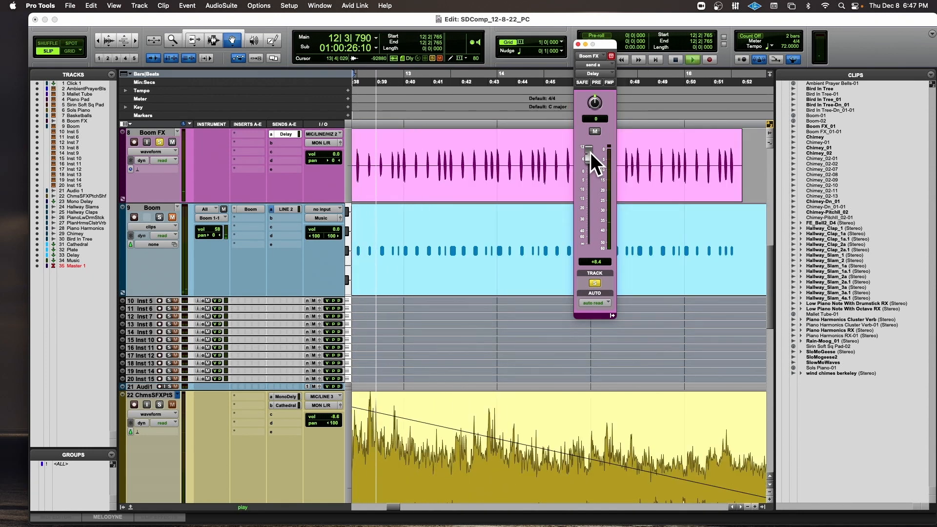
pyautogui.moveTo(591, 152); pyautogui.dragTo(590, 157)
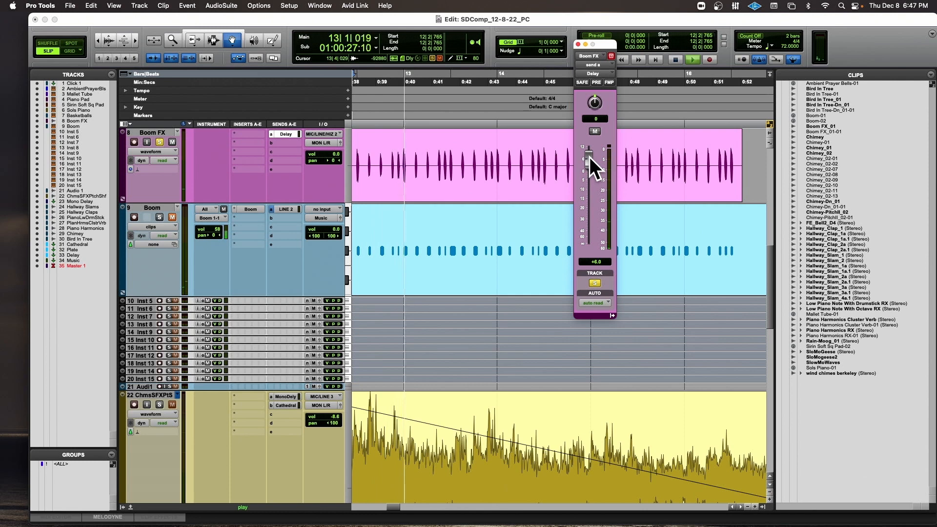
pyautogui.click(163, 141)
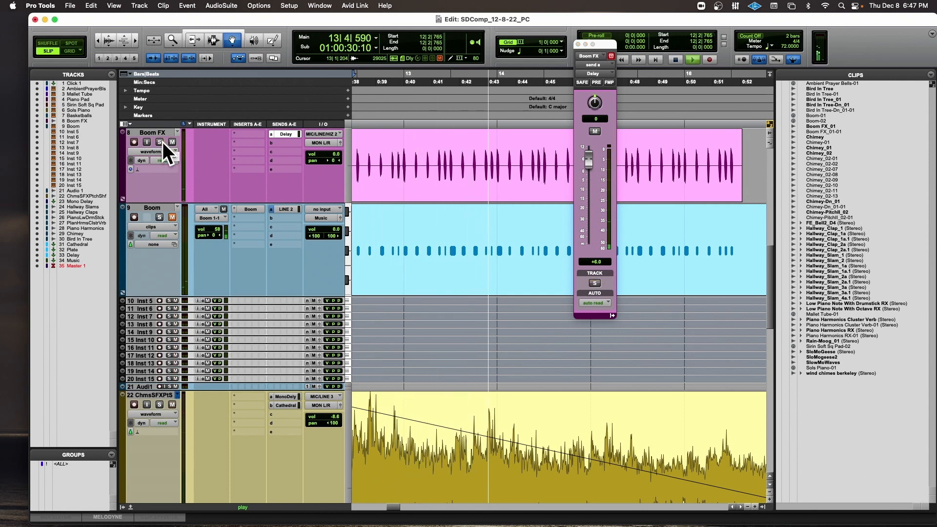
pyautogui.press('super+bracketleft')
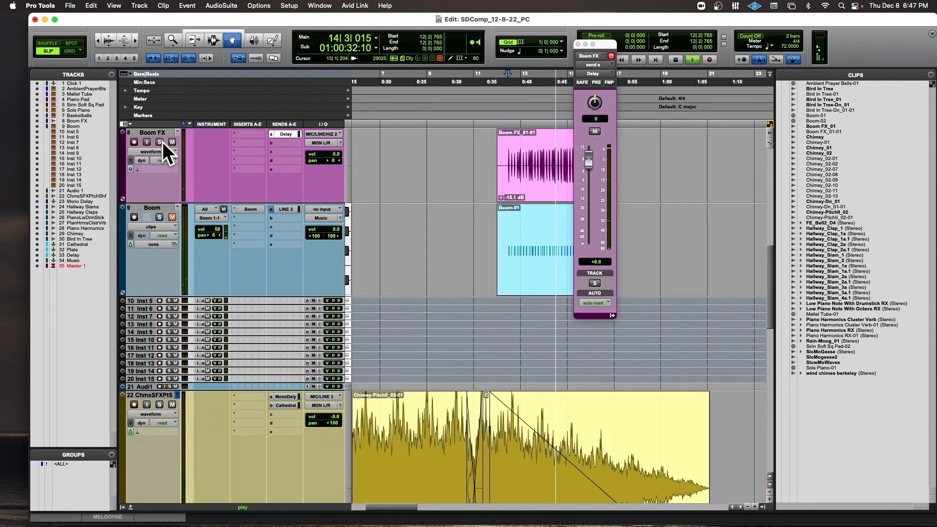
pyautogui.click(578, 44)
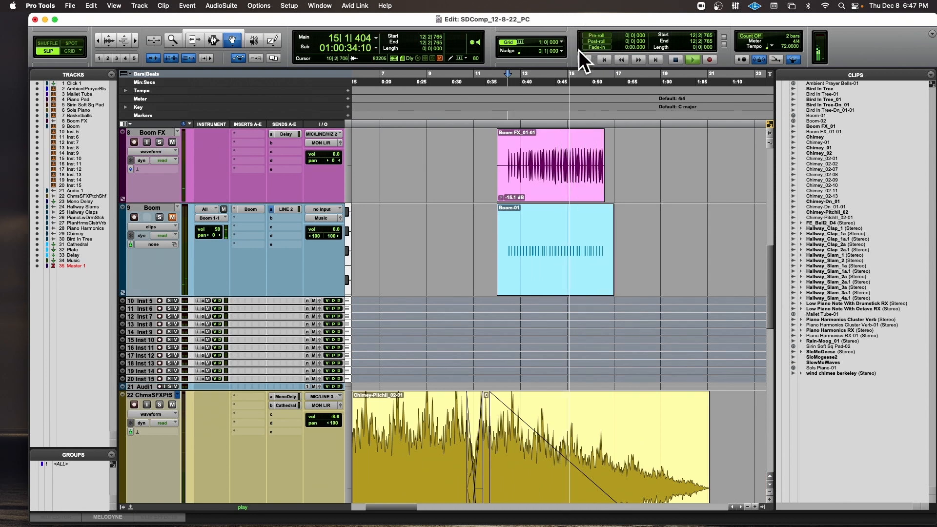
pyautogui.press('space')
# Show the Boom FX track's Delay send level automation and draw a rising ramp from about bar 12 to just before bar 15.
pyautogui.click(157, 150)
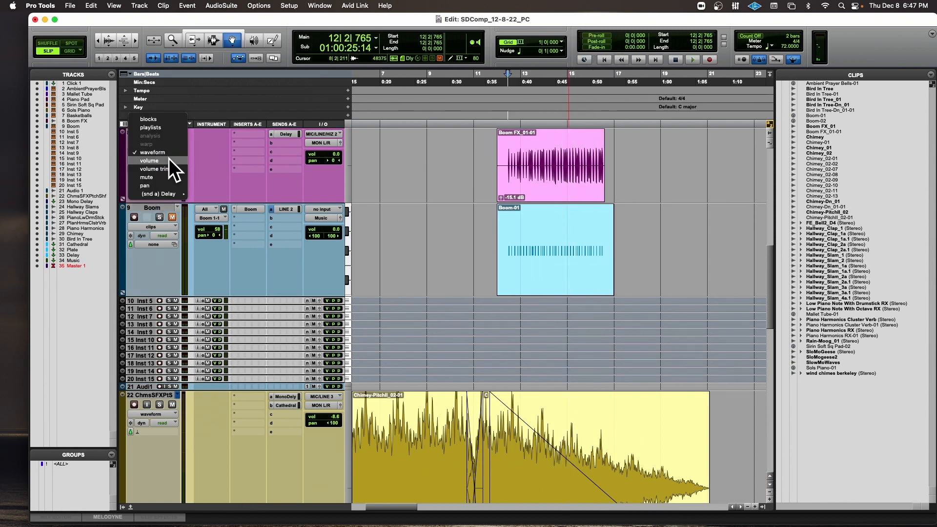
pyautogui.moveTo(166, 193)
pyautogui.click(200, 195)
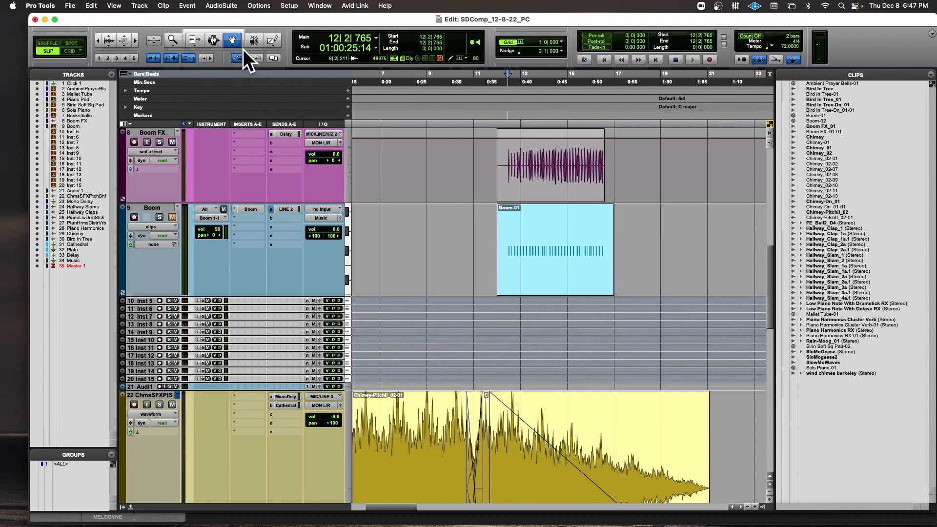
pyautogui.click(236, 30)
pyautogui.click(233, 39)
pyautogui.moveTo(511, 142); pyautogui.dragTo(502, 172)
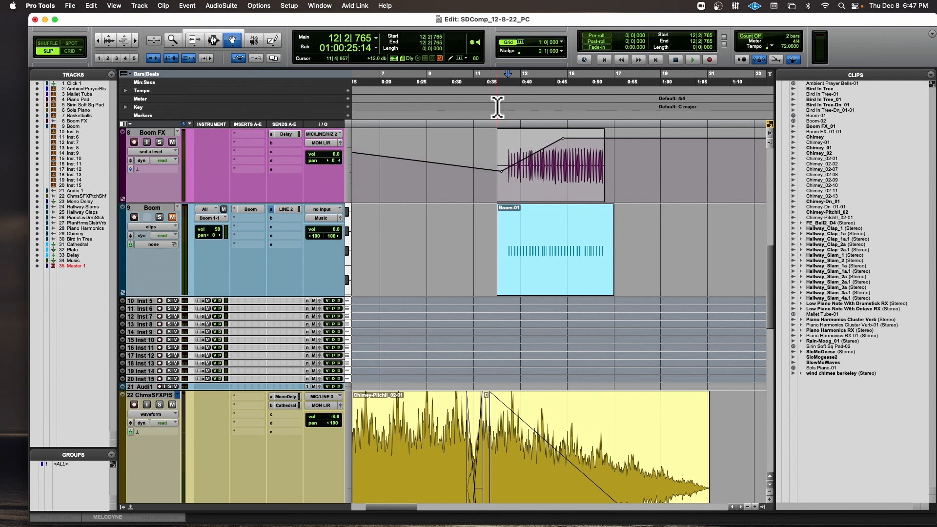
# Raise the upper breakpoint of the Delay send ramp slightly while playing from bar 12, and return Boom FX to waveform view.
pyautogui.press('space')
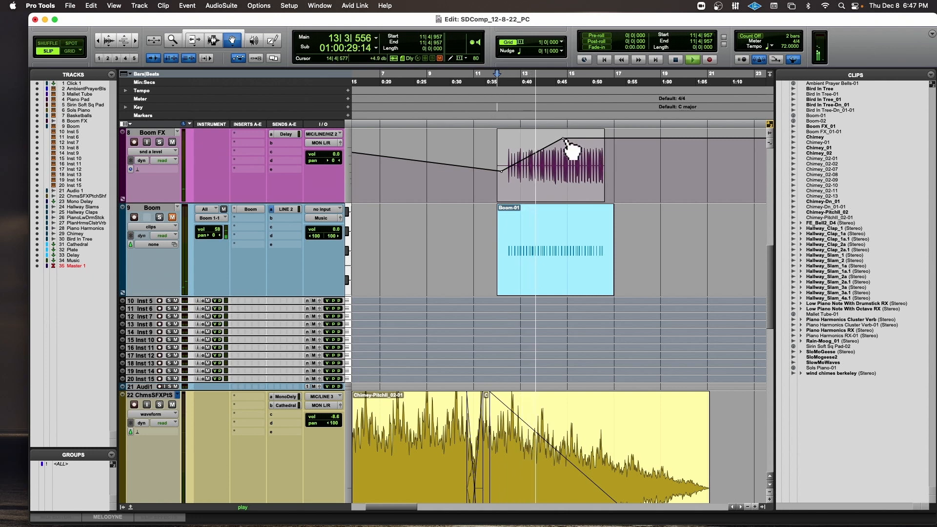
pyautogui.moveTo(565, 137); pyautogui.dragTo(564, 135)
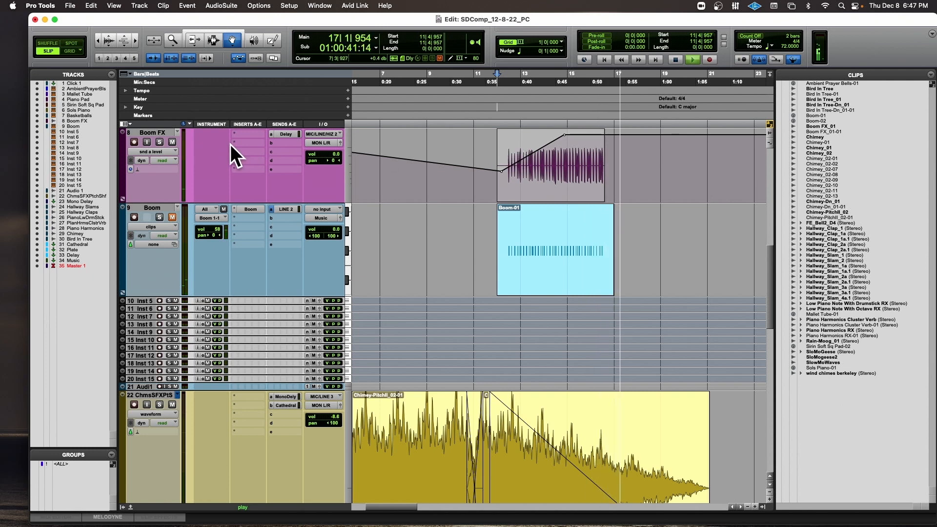
pyautogui.press('space')
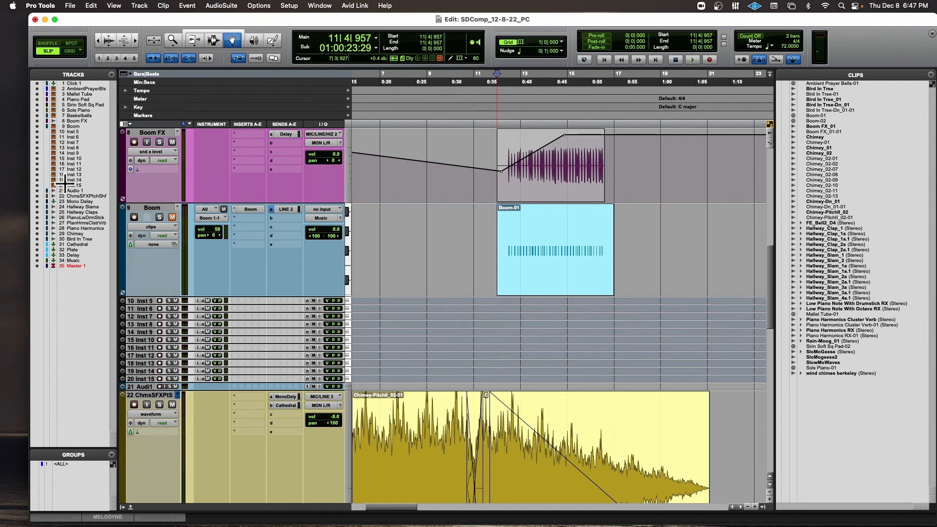
pyautogui.click(142, 149)
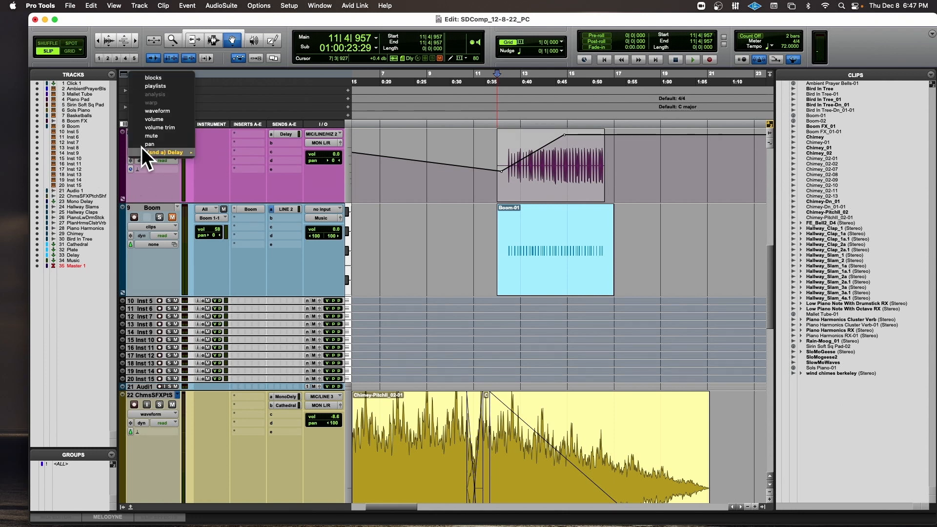
pyautogui.click(149, 108)
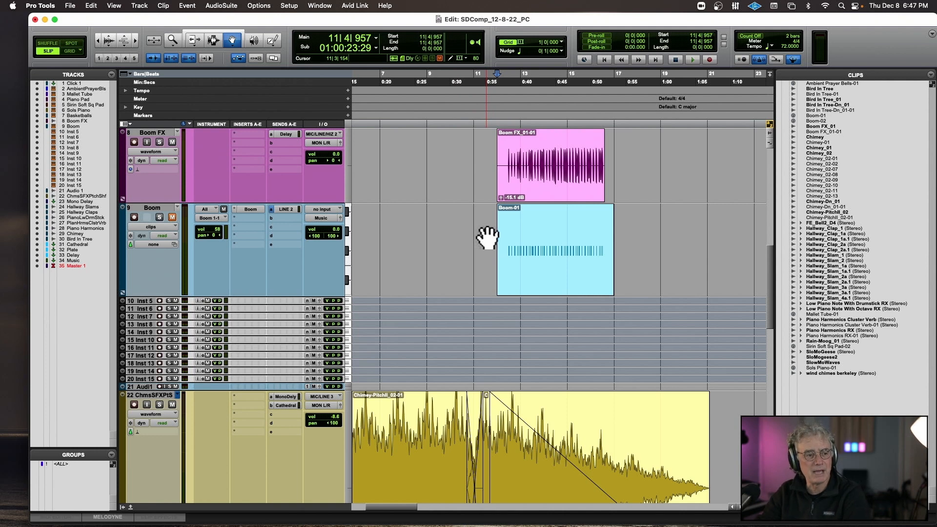
# Play the composition from bar 1 through bar 16 with the Clips list hidden and all track heights reduced.
pyautogui.hscroll(2, 488, 238)
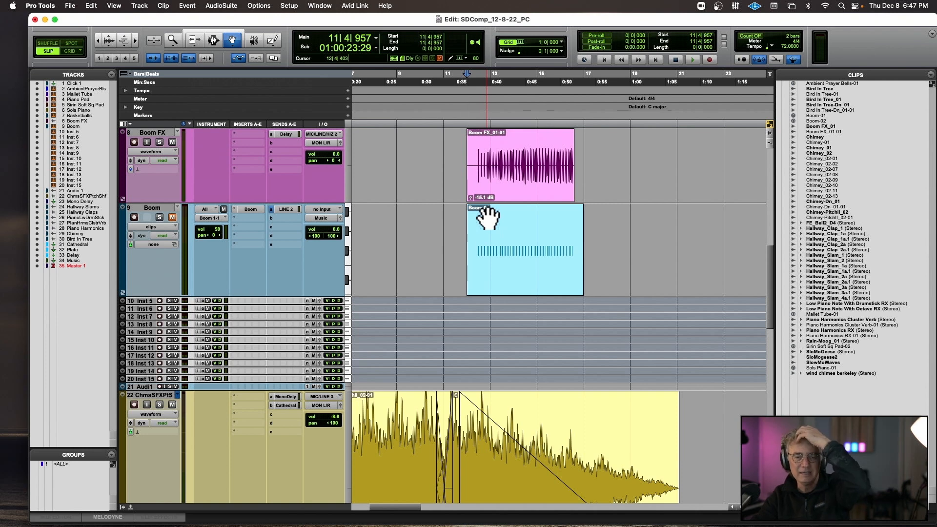
pyautogui.hscroll(-8, 463, 221)
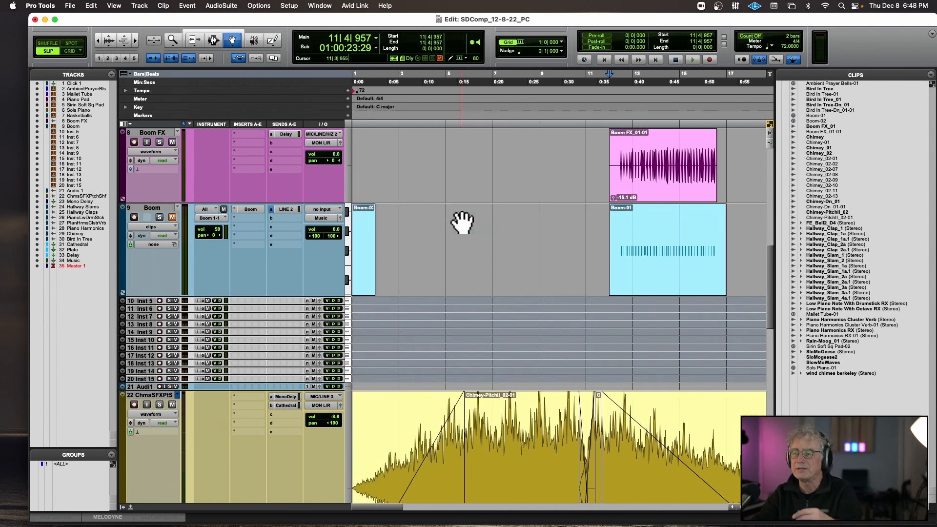
pyautogui.press('space')
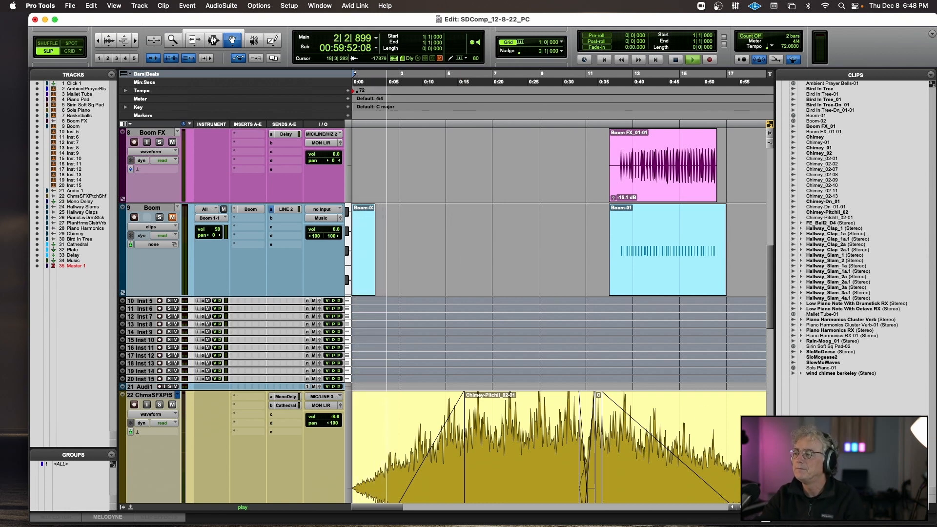
pyautogui.press('ctrl+alt+super+l')
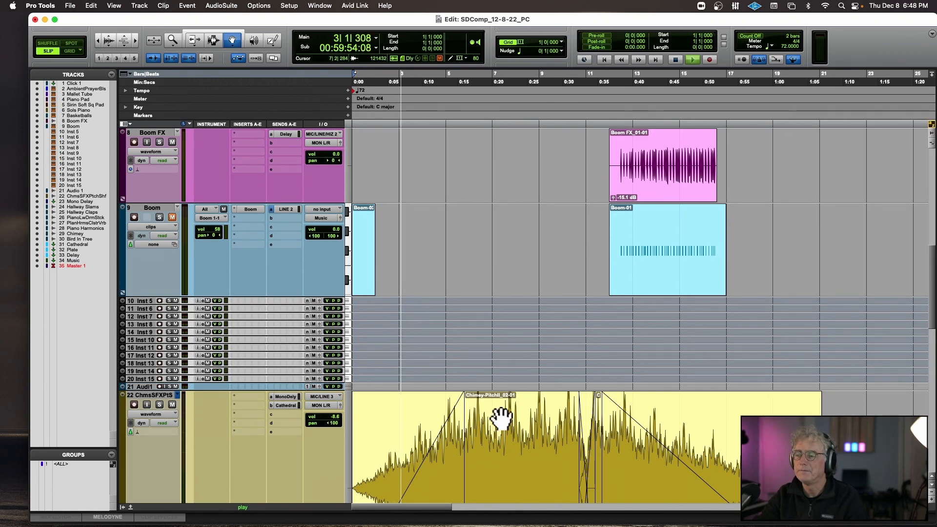
pyautogui.hotkey('ctrl', 'alt', 'Down')
pyautogui.hotkey('ctrl', 'alt', 'Down')
pyautogui.hotkey('ctrl', 'alt', 'Down')
pyautogui.hotkey('ctrl', 'alt', 'Down')
pyautogui.hotkey('ctrl', 'alt', 'Down')
pyautogui.hotkey('ctrl', 'alt', 'Up')
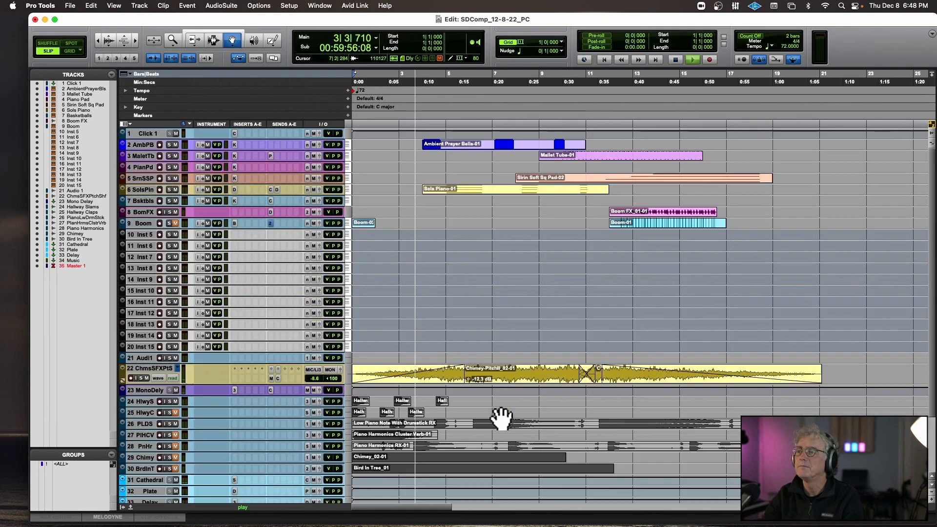
pyautogui.hotkey('ctrl', 'alt', 'Up')
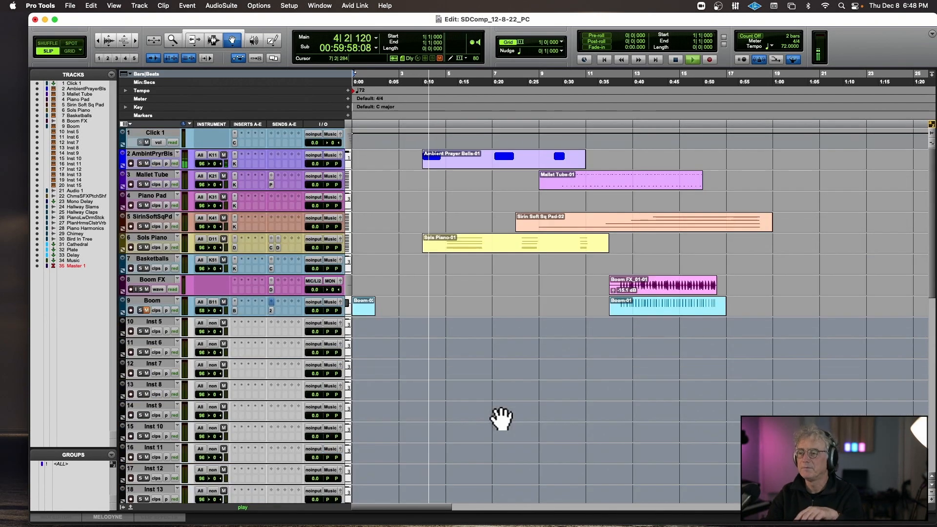
pyautogui.hotkey('ctrl', 'alt', 'Down')
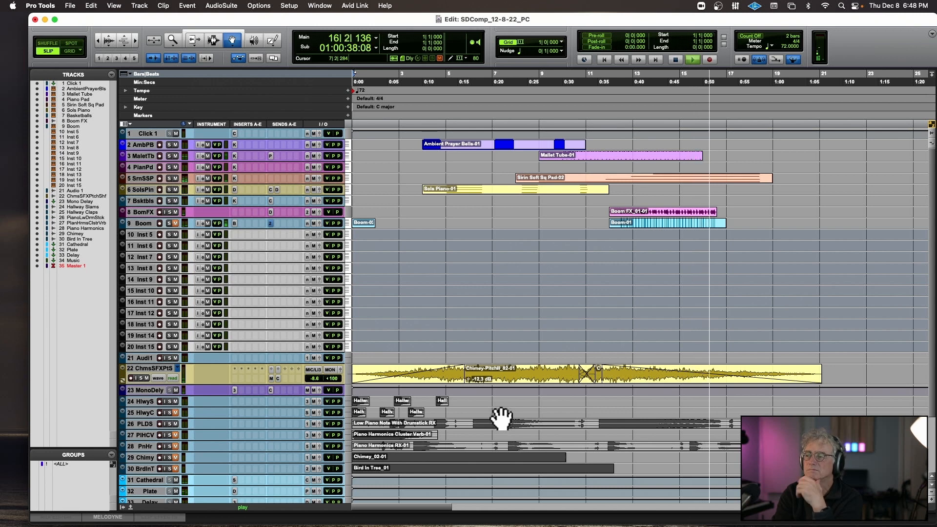
pyautogui.press('space')
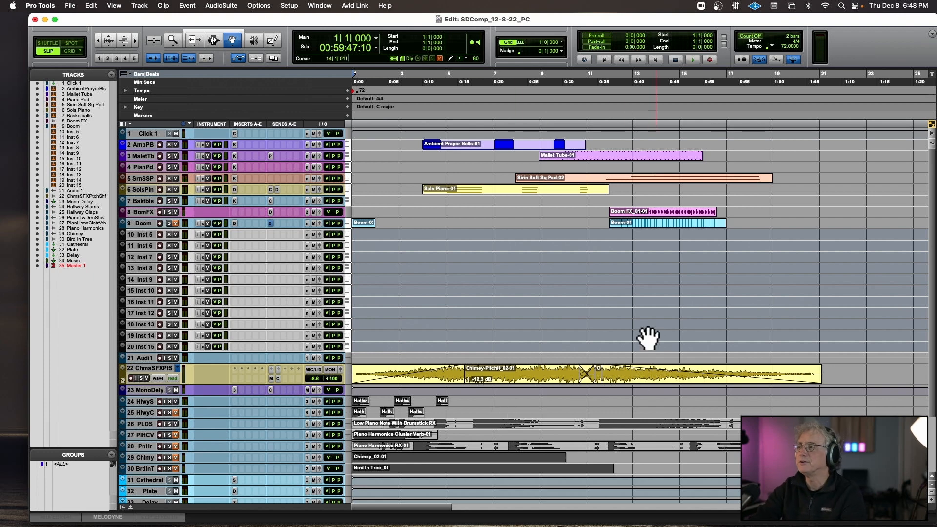
# Switch to Grid mode with a half-note grid and duplicate the Boom FX section from 12|3 to 16|3 directly after itself.
pyautogui.press('t')
pyautogui.press('t')
pyautogui.hscroll(10, 653, 338)
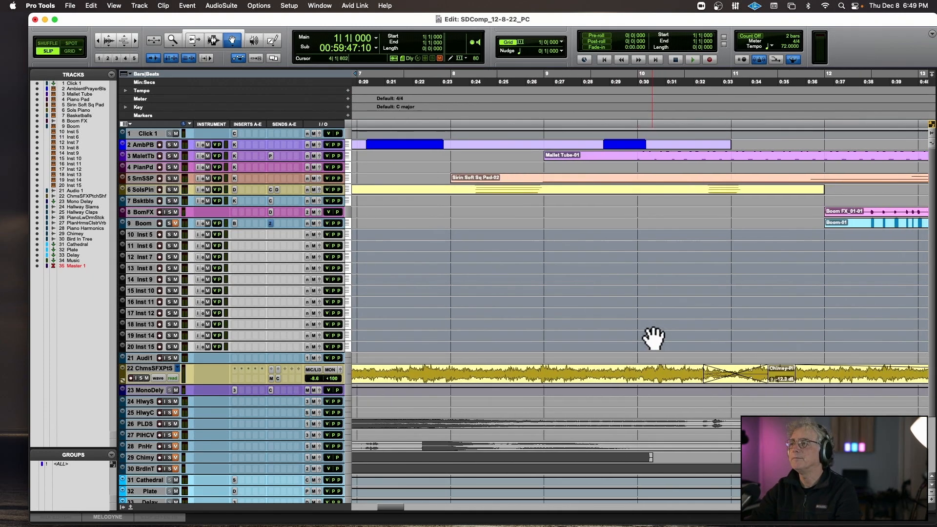
pyautogui.hscroll(10, 654, 338)
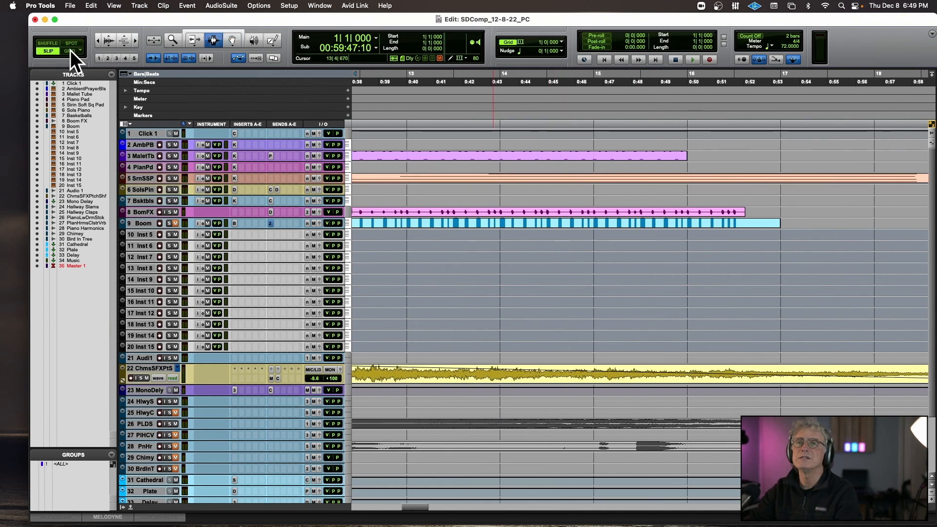
pyautogui.press('r')
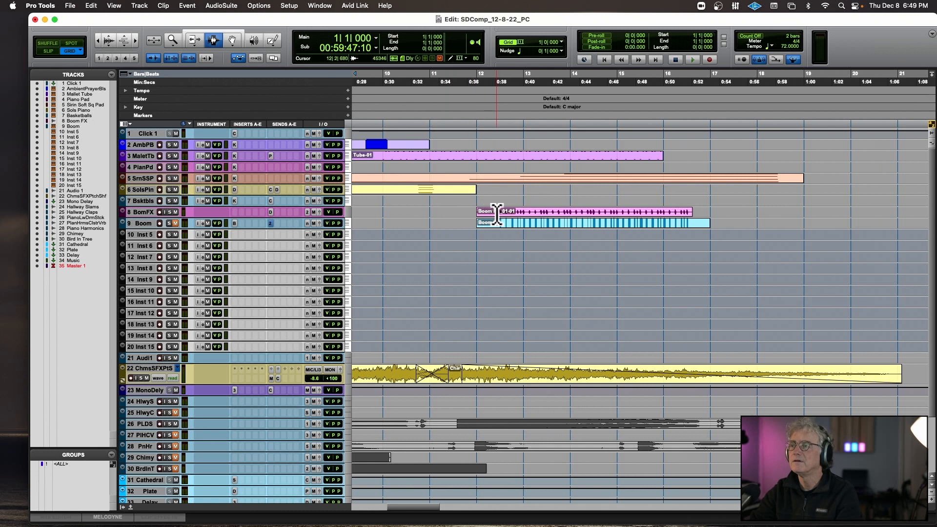
pyautogui.moveTo(497, 213); pyautogui.dragTo(694, 210)
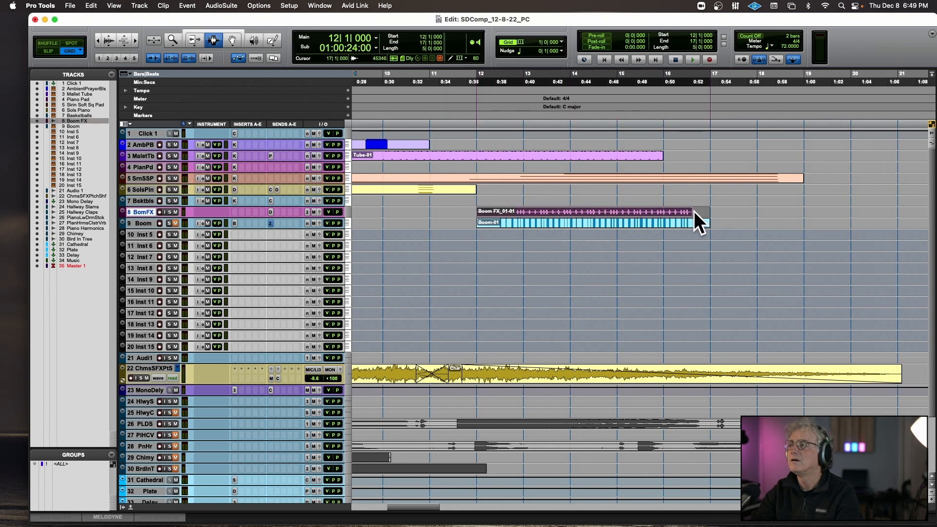
pyautogui.click(562, 42)
pyautogui.click(570, 51)
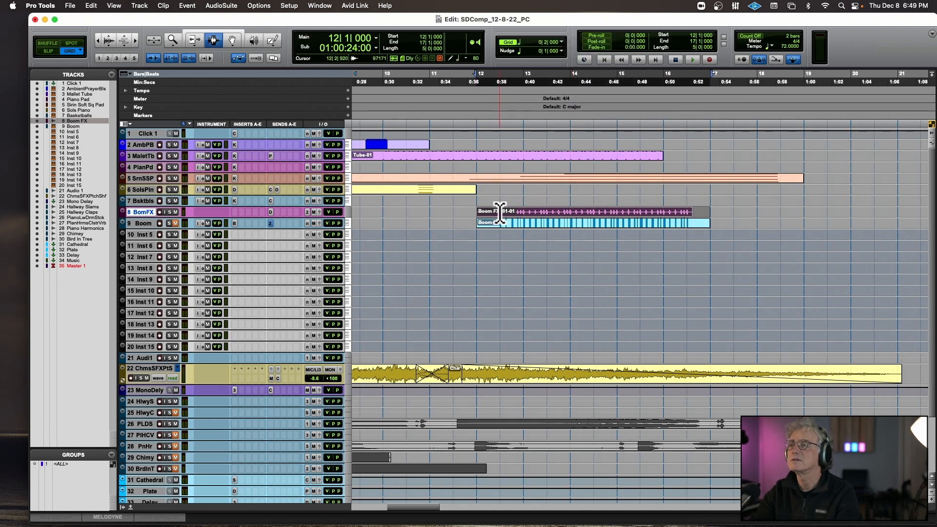
pyautogui.moveTo(499, 212); pyautogui.dragTo(679, 215)
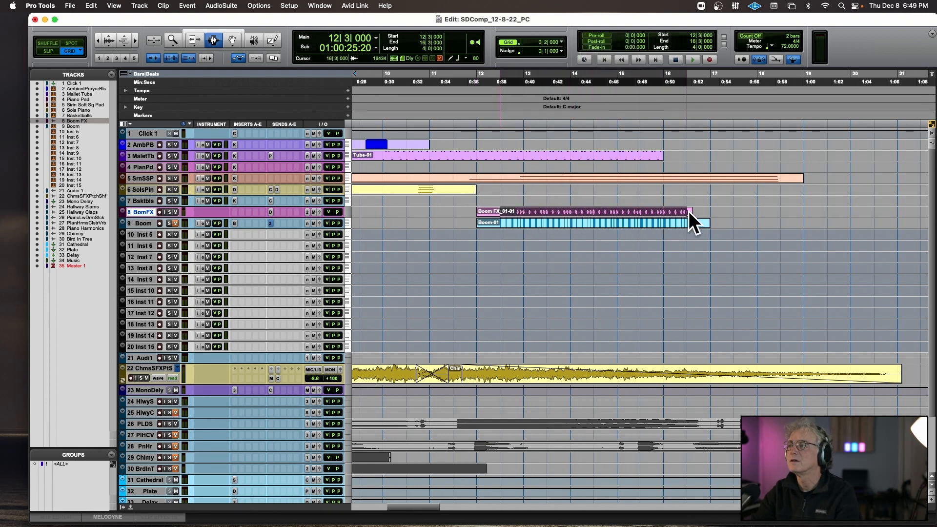
pyautogui.press('super+d')
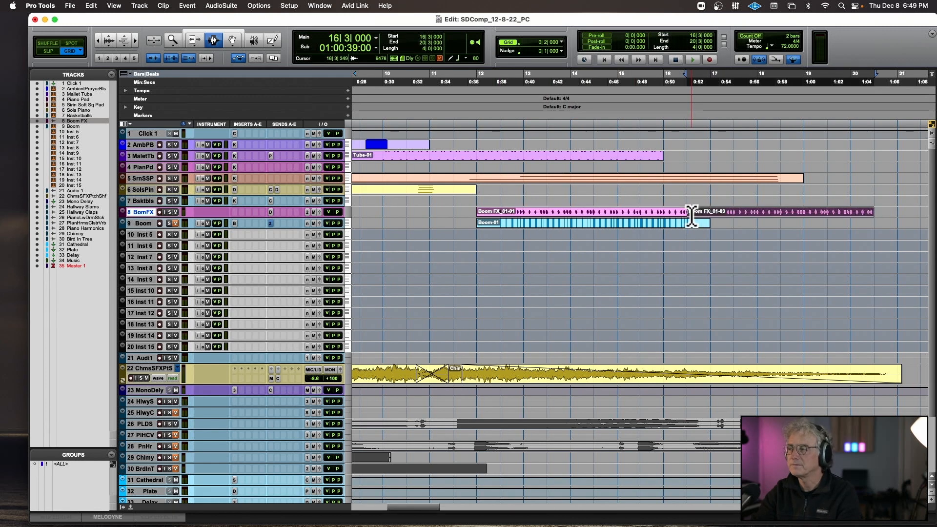
# Enlarge and solo Boom FX, show its Delay send level automation, and slope it down from about 15|4 to 16|3.
pyautogui.moveTo(156, 214); pyautogui.dragTo(158, 270)
pyautogui.click(160, 229)
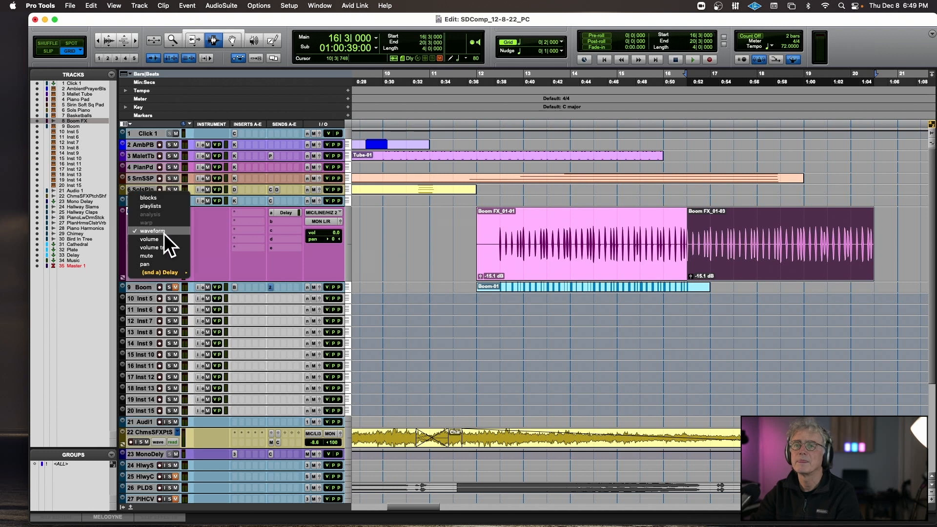
pyautogui.click(227, 268)
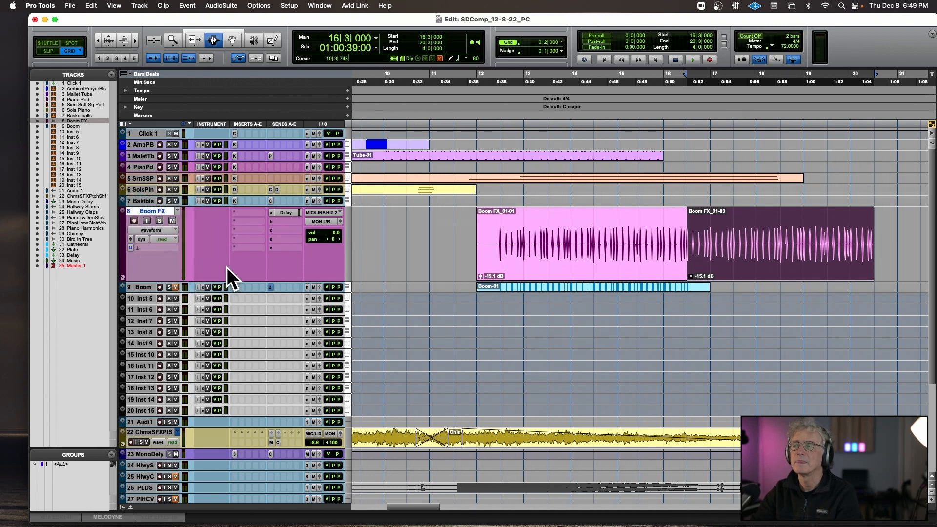
pyautogui.click(165, 228)
pyautogui.click(169, 269)
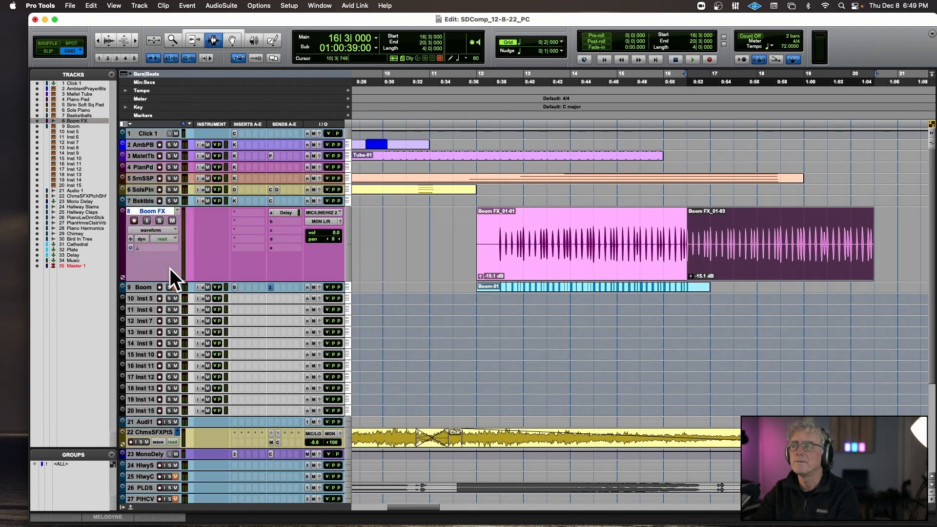
pyautogui.click(168, 232)
pyautogui.moveTo(171, 270)
pyautogui.click(200, 272)
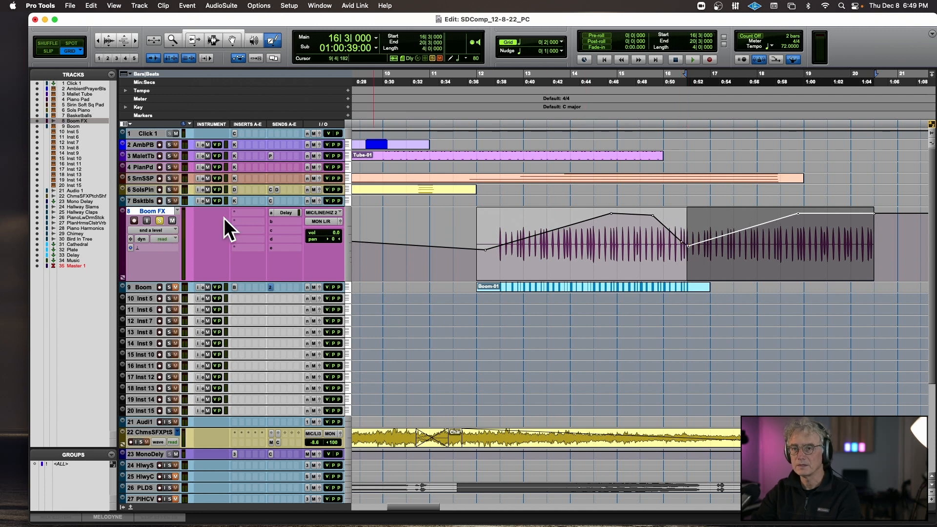
# Play the soloed Boom FX track from 13|3 to check the delay ramp across the duplicated section.
pyautogui.click(546, 122)
pyautogui.press('space')
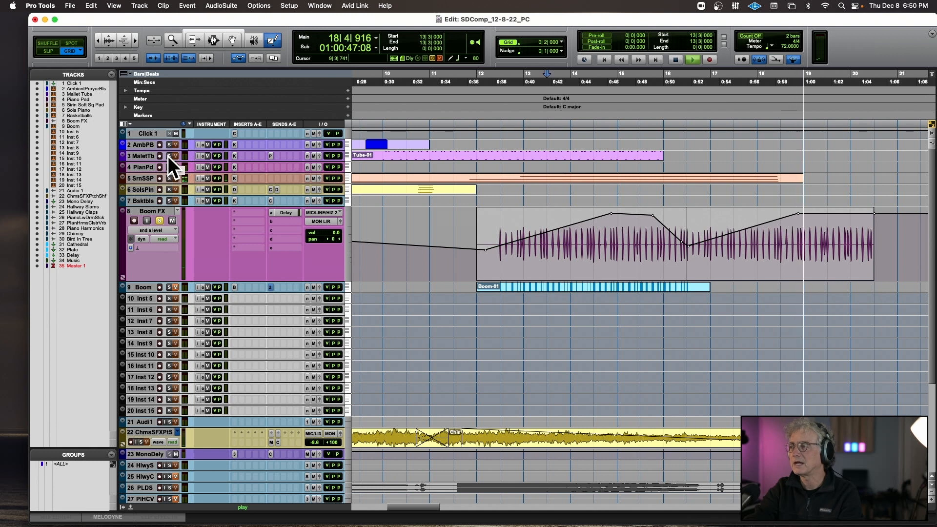
pyautogui.press('space')
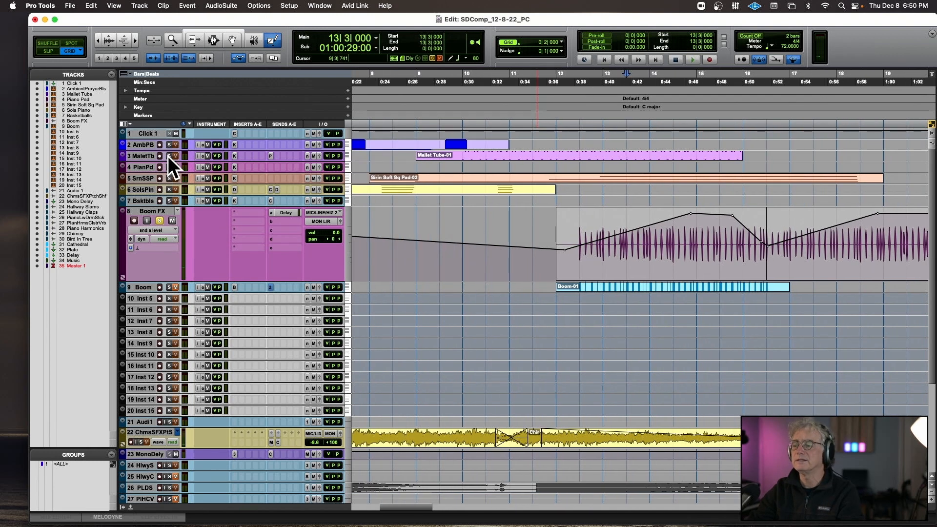
# Duplicate the Mallet Tube section from bar 10 to bar 16 directly after itself.
pyautogui.click(212, 38)
pyautogui.moveTo(460, 159); pyautogui.dragTo(742, 161)
pyautogui.press('super+d')
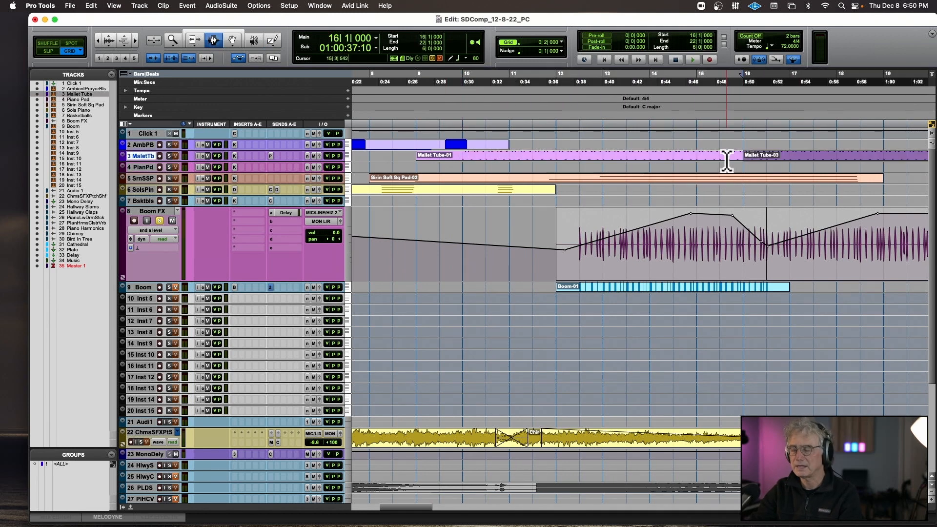
# Play Mallet Tube and Boom FX soloed from bar 12, and clear both solos during playback.
pyautogui.click(717, 151)
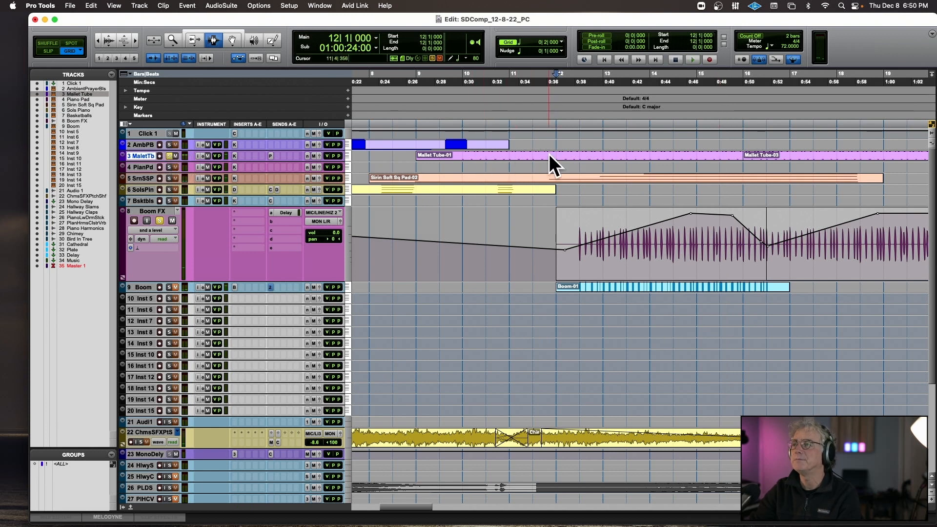
pyautogui.press('space')
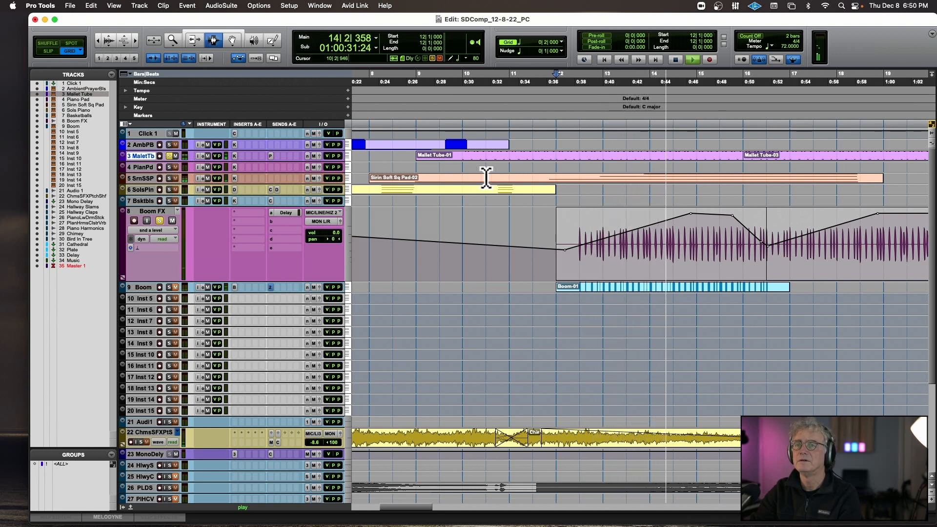
pyautogui.keyDown('alt'); pyautogui.click(169, 155); pyautogui.keyUp('alt')
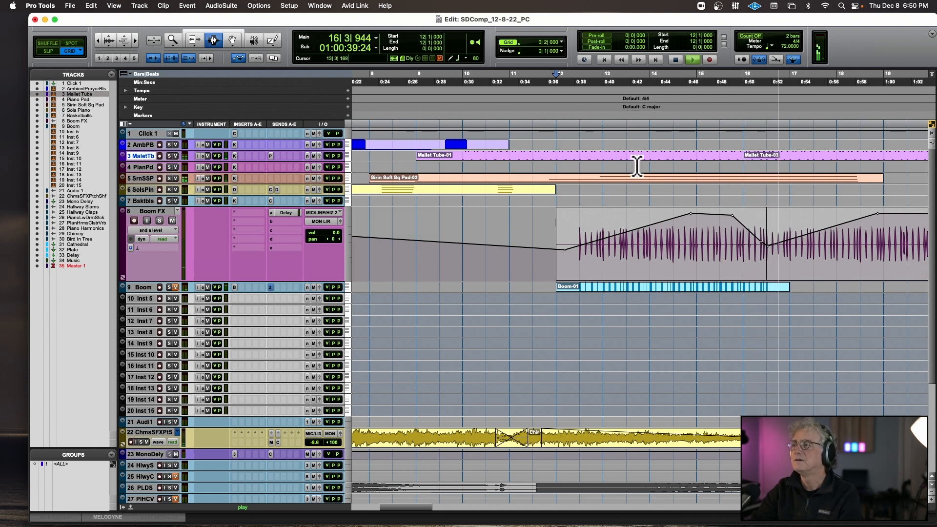
pyautogui.press('space')
# Duplicate the Mallet Tube section from bar 14 to bar 16 three times, filling the track up to bar 22.
pyautogui.moveTo(650, 155); pyautogui.dragTo(743, 153)
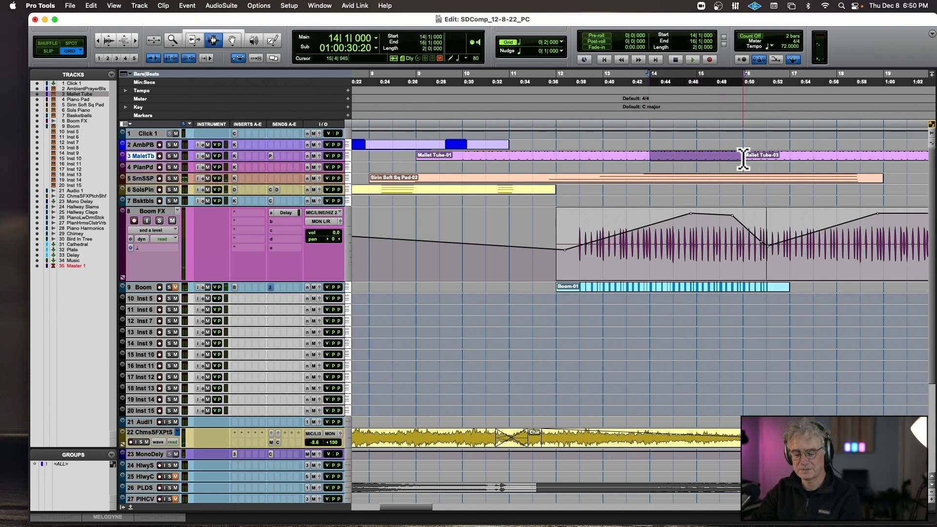
pyautogui.press('super+d')
pyautogui.press('super+d')
pyautogui.press('super+d')
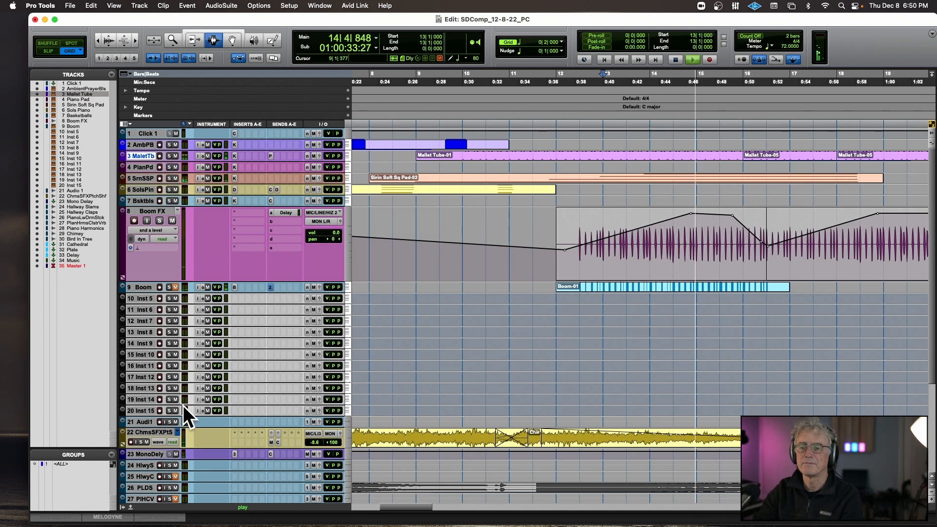
# Copy the Piano Harmonics Cluster Verb clip at the start of track 27 and paste it on the same track at bar 21.
pyautogui.scroll(-4, 266, 398)
pyautogui.scroll(-4, 266, 398)
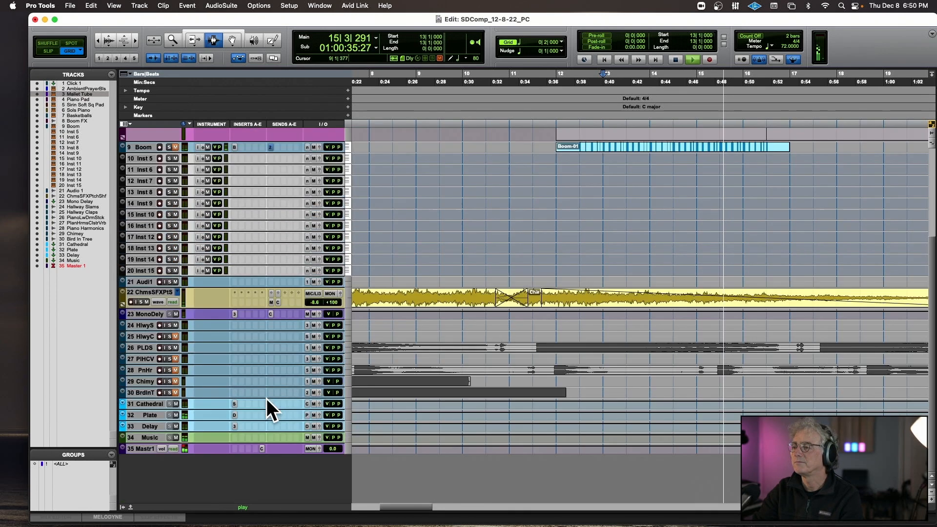
pyautogui.press('r')
pyautogui.press('r')
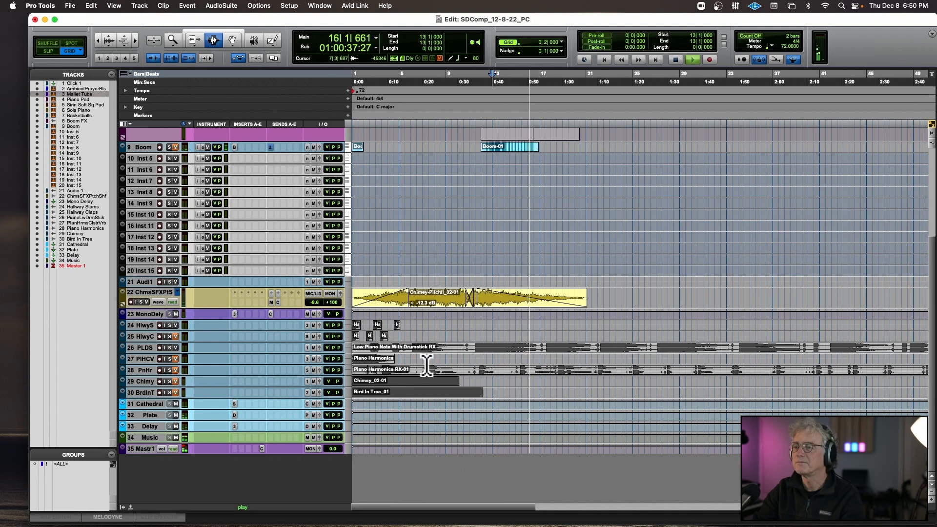
pyautogui.doubleClick(386, 359)
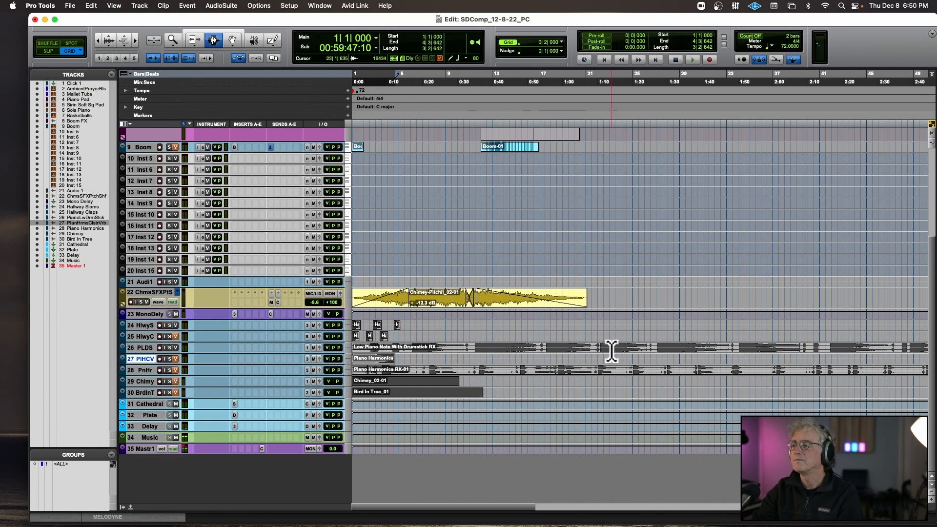
pyautogui.scroll(5, 611, 351)
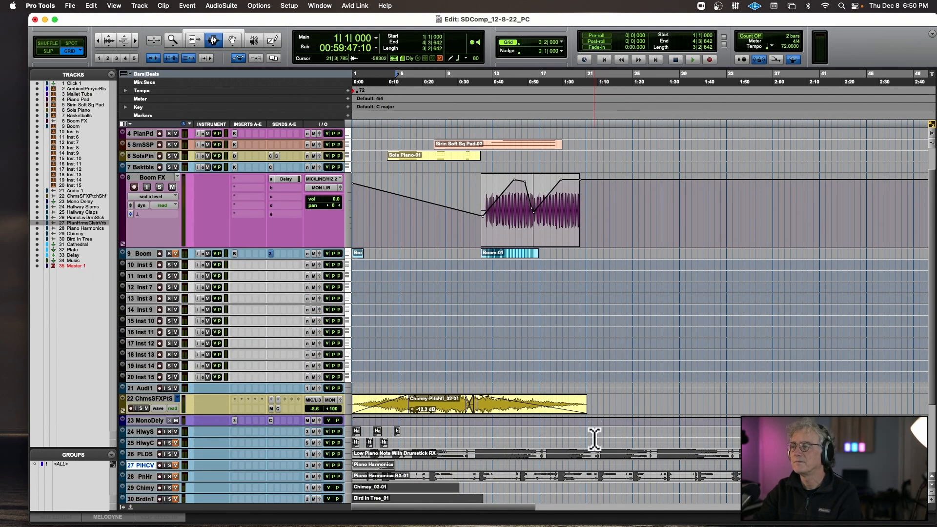
pyautogui.click(586, 466)
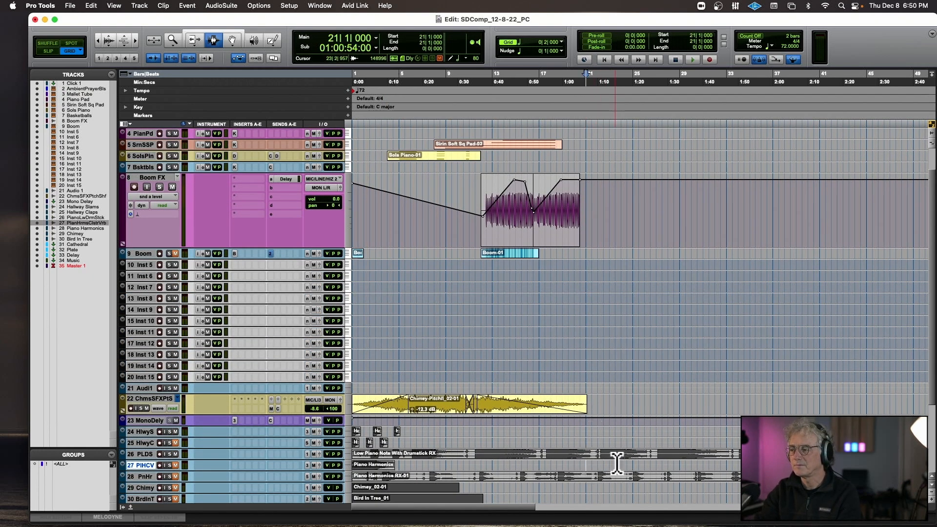
pyautogui.press('super+v')
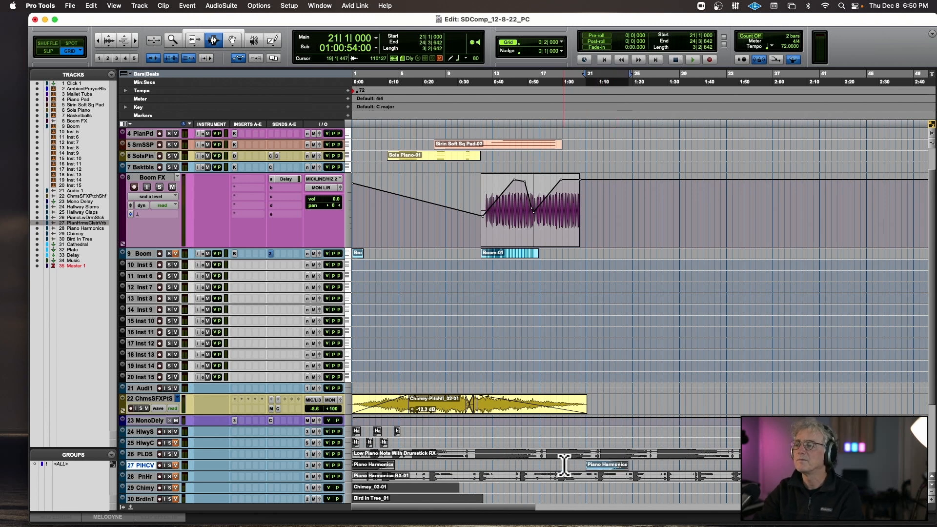
# Play from bar 20 to check the pasted Piano Harmonics Cluster Verb clip, with its track enlarged.
pyautogui.click(575, 466)
pyautogui.press('space')
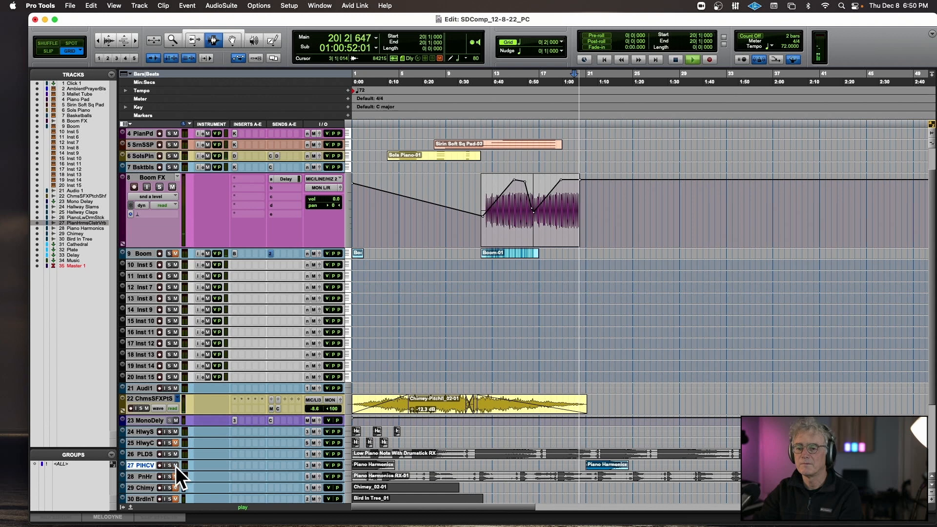
pyautogui.moveTo(182, 471); pyautogui.dragTo(182, 507)
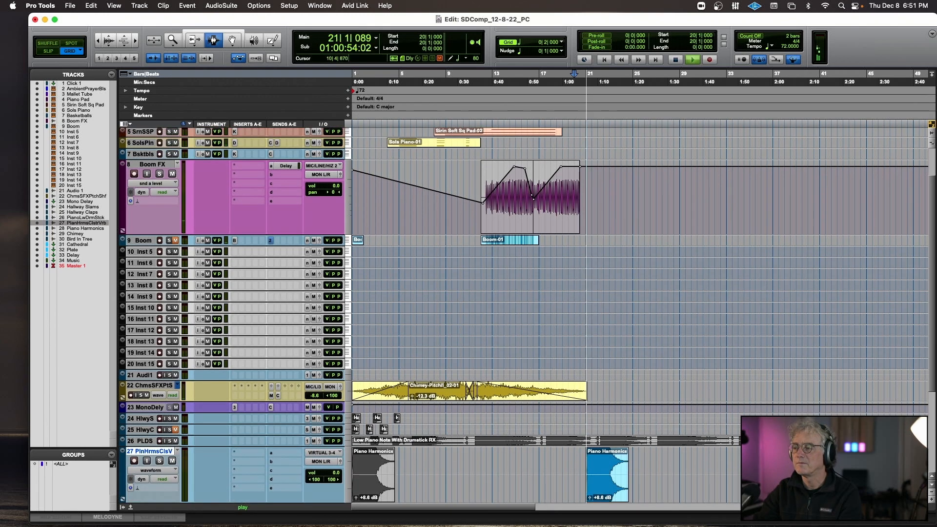
pyautogui.press('t')
pyautogui.press('t')
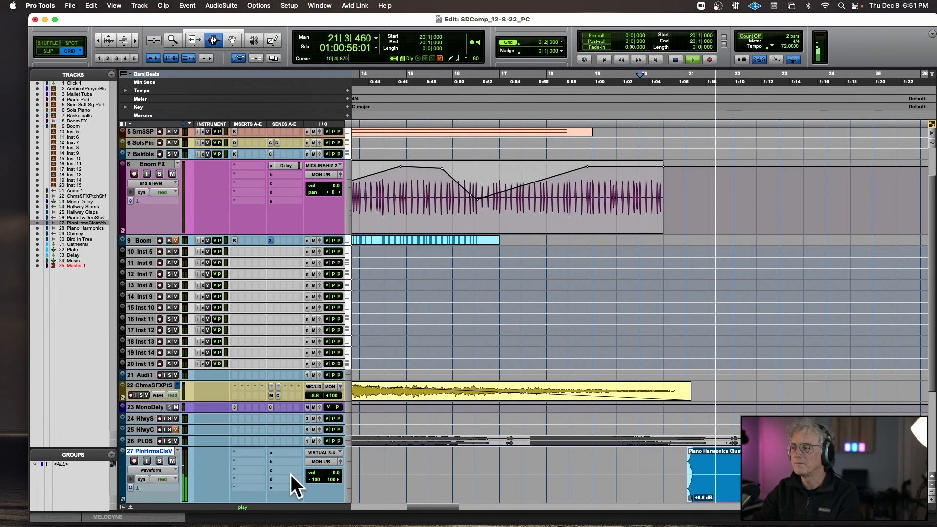
pyautogui.press('t')
pyautogui.hscroll(4, 393, 428)
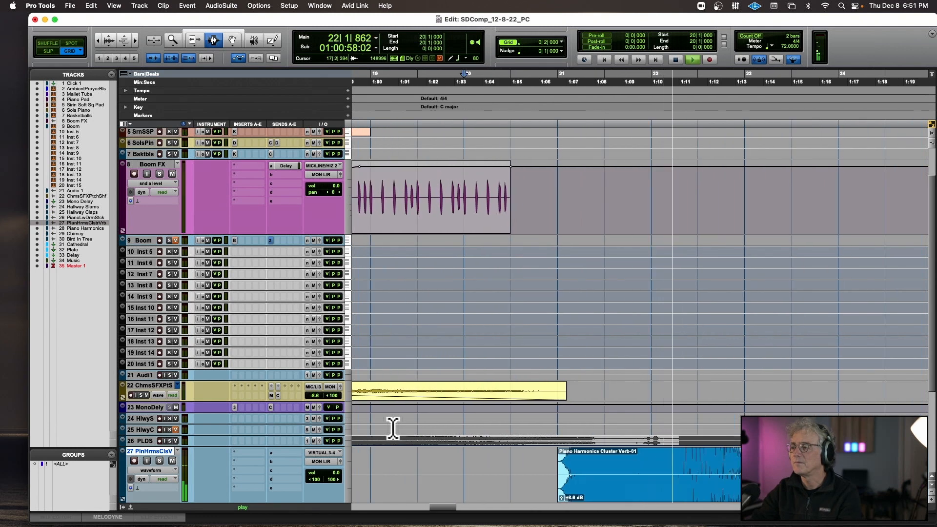
pyautogui.hscroll(1, 393, 429)
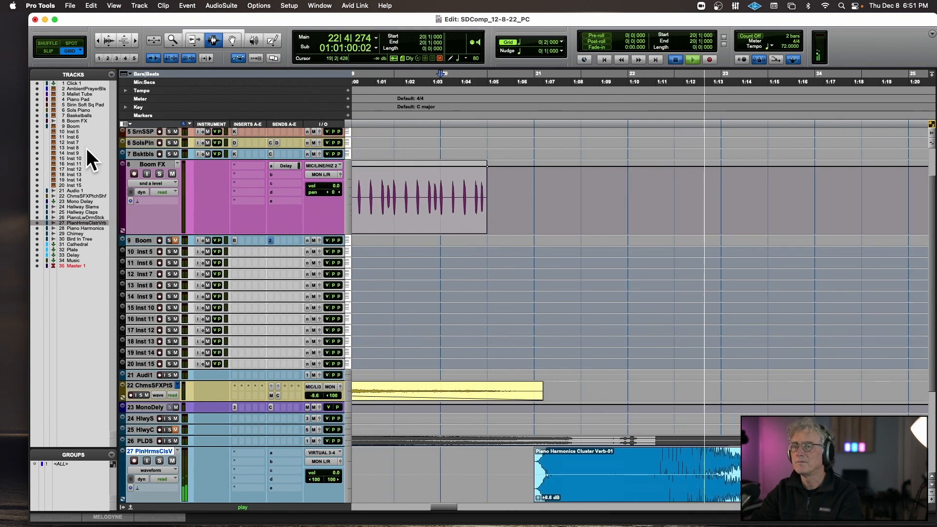
pyautogui.press('space')
# Return Boom FX to waveform view and duplicate its second clip directly after itself, starting at 20|3.
pyautogui.click(159, 184)
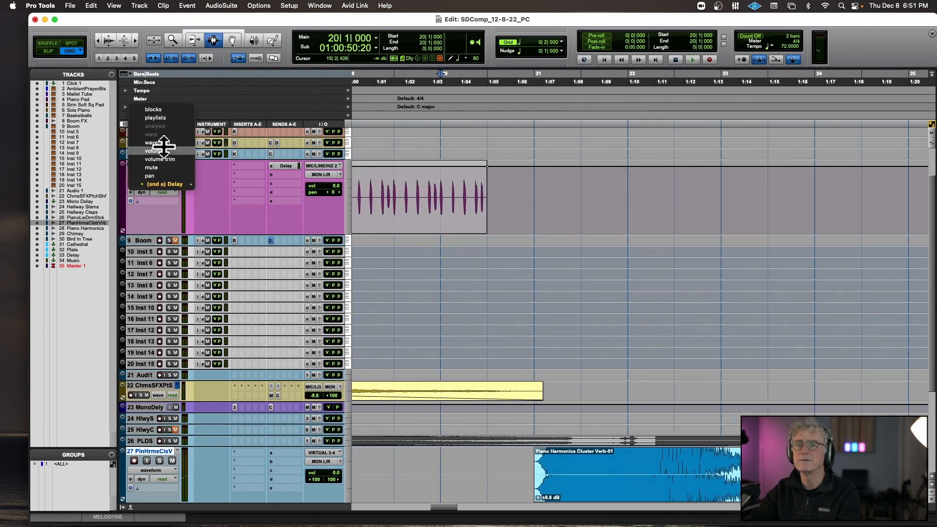
pyautogui.click(151, 116)
pyautogui.scroll(-2, 635, 211)
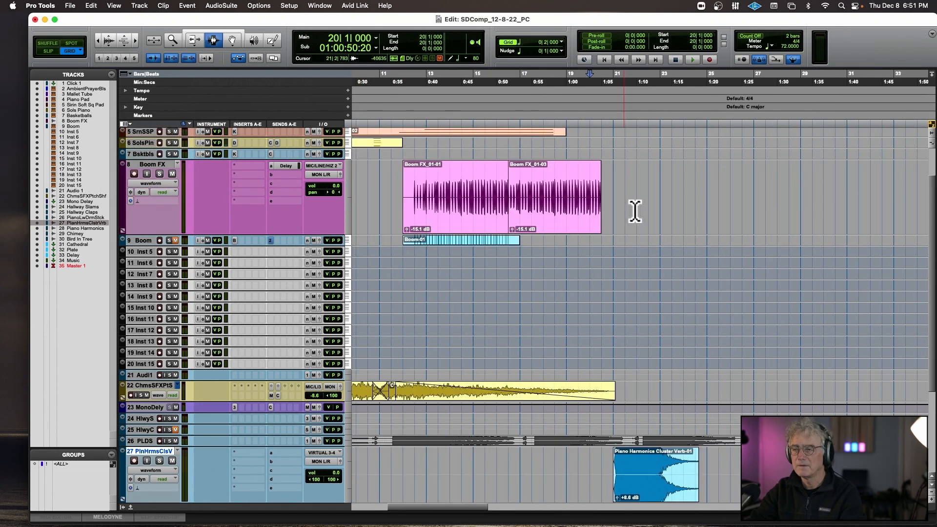
pyautogui.doubleClick(569, 205)
pyautogui.press('super+d')
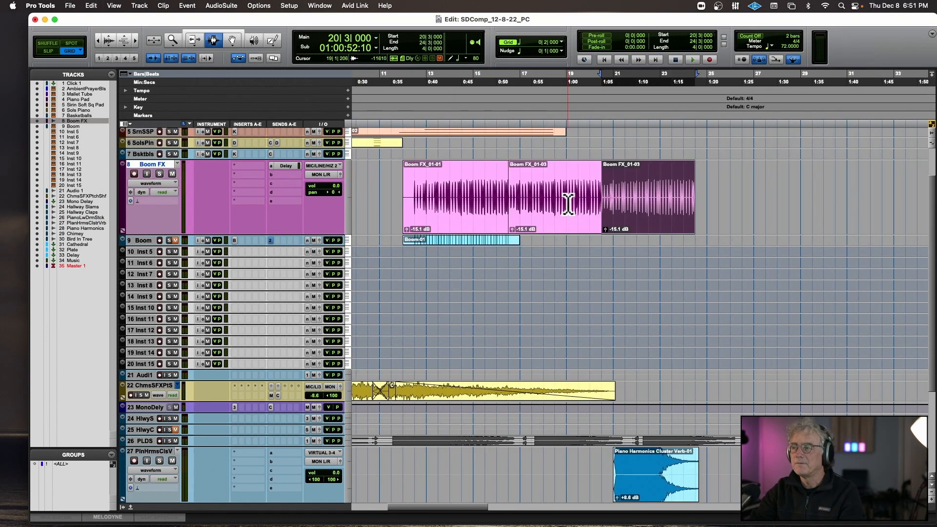
# Play from bar 20 and duplicate the last Mallet Tube clip directly after itself, starting at bar 22.
pyautogui.click(590, 195)
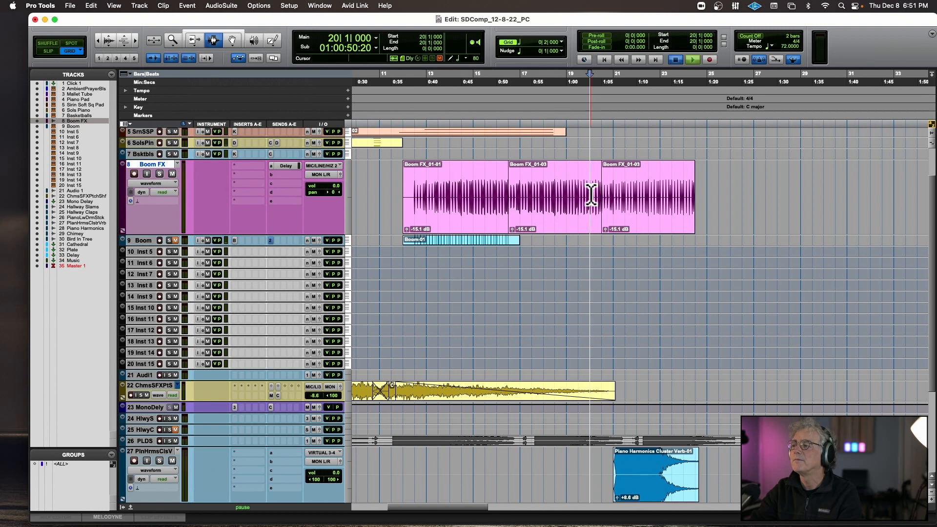
pyautogui.press('space')
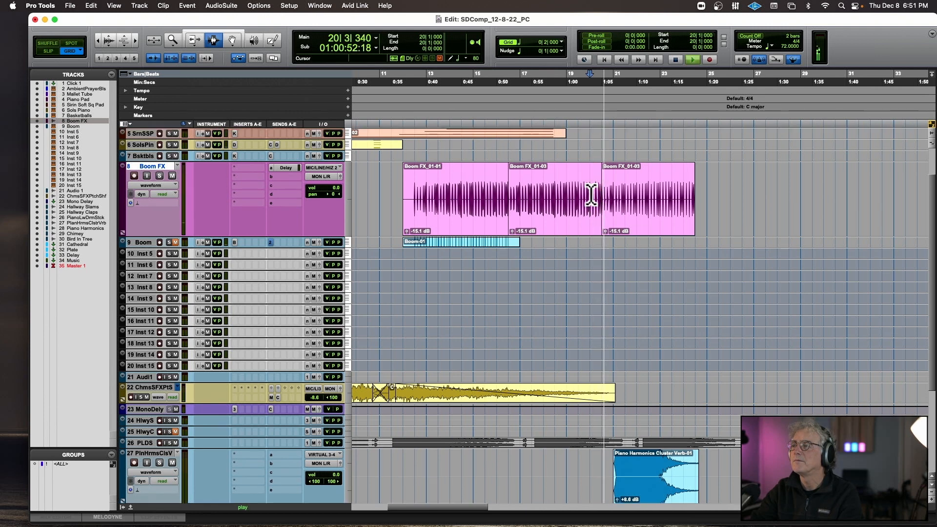
pyautogui.scroll(4, 591, 195)
pyautogui.doubleClick(631, 158)
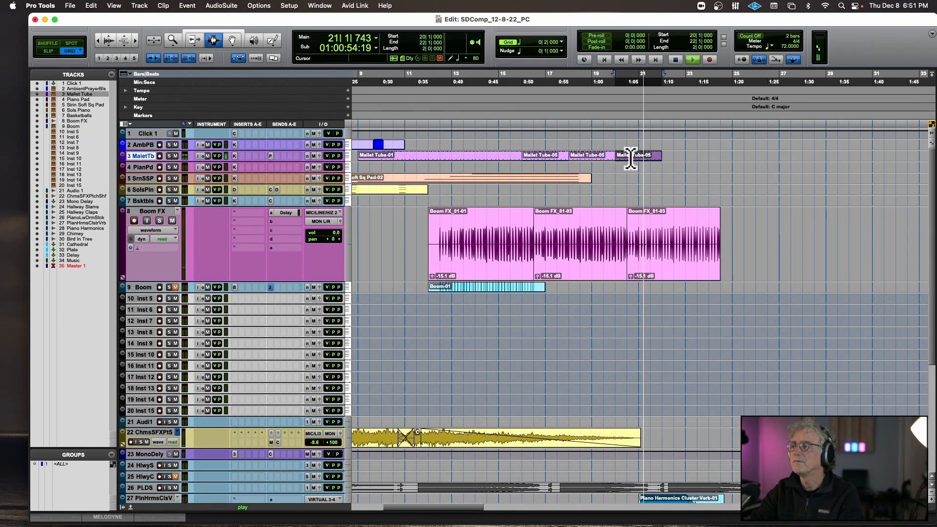
pyautogui.press('super+d')
pyautogui.click(606, 178)
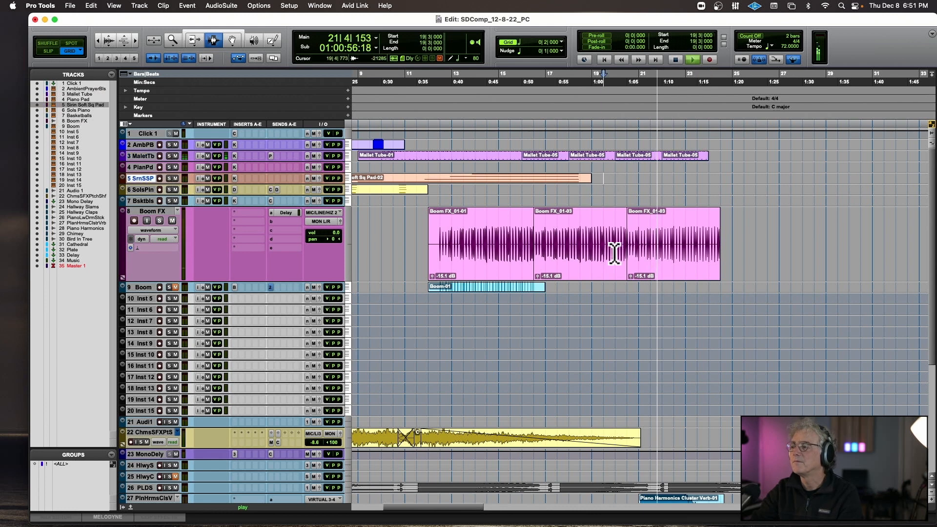
# Add a fade-in over the first bar of the Piano Harmonics Cluster Verb clip, from bar 21 to bar 22.
pyautogui.scroll(-3, 614, 253)
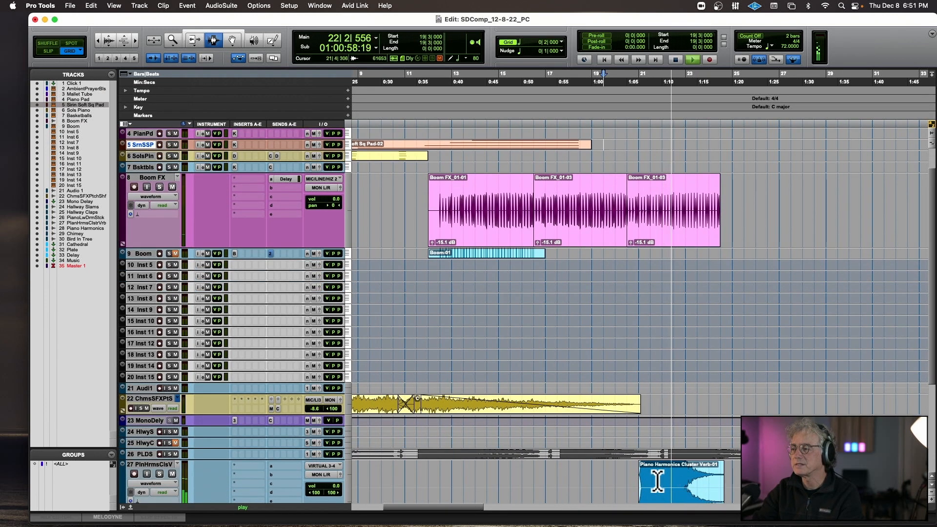
pyautogui.moveTo(634, 485); pyautogui.dragTo(650, 482)
pyautogui.press('space')
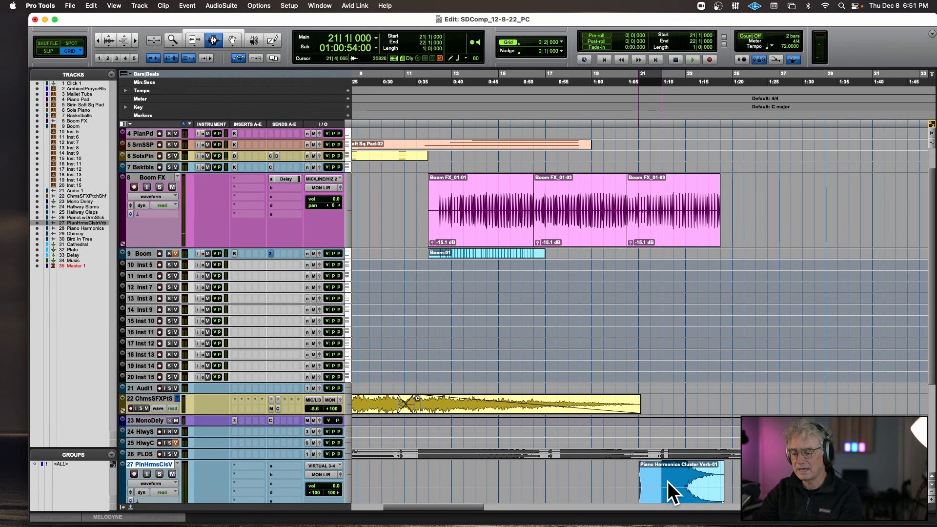
pyautogui.hotkey('ctrl', 'f')
# Send track 27, the piano harmonics cluster, to the stereo Cathedral bus at -3.8 dB and play from 20|3 to check it.
pyautogui.click(625, 480)
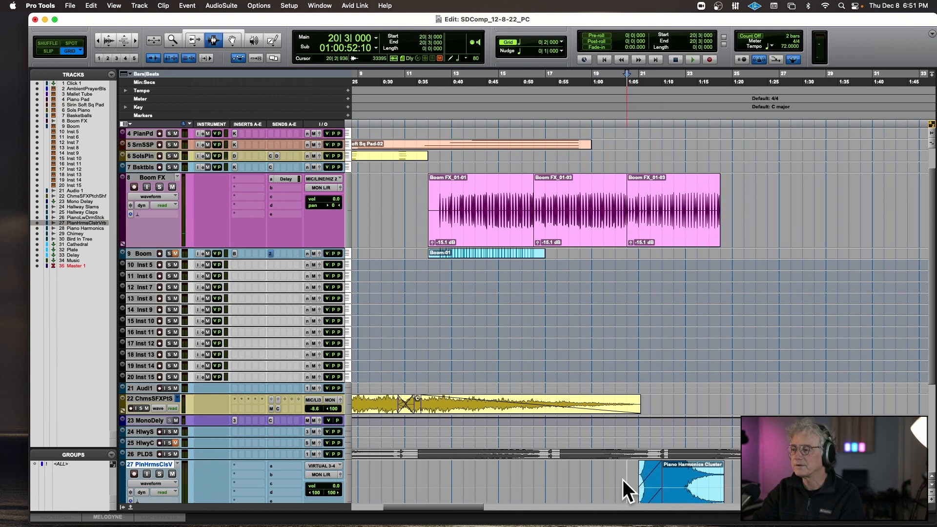
pyautogui.click(277, 465)
pyautogui.moveTo(312, 474)
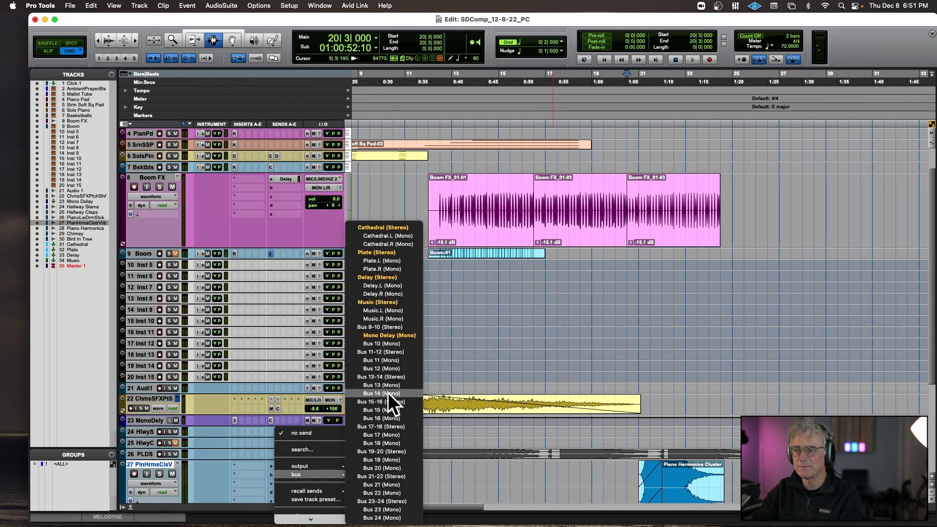
pyautogui.click(391, 228)
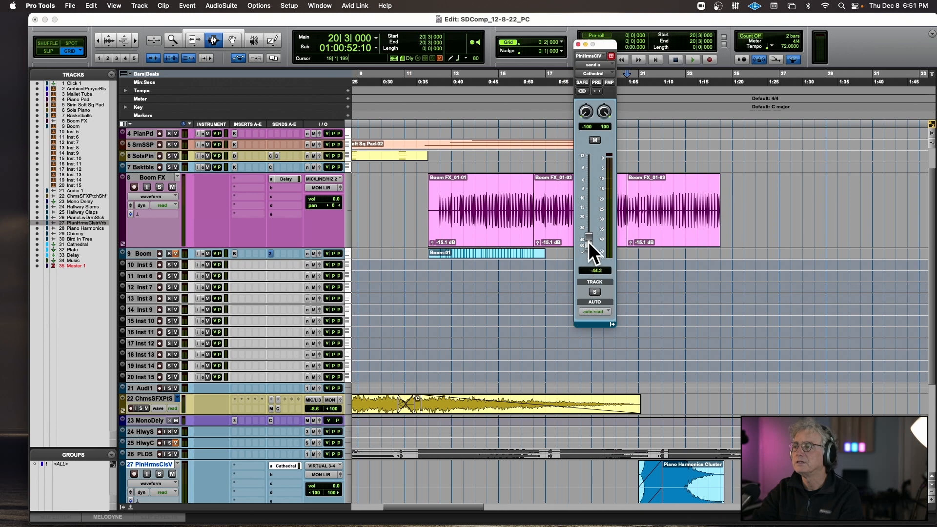
pyautogui.moveTo(583, 193); pyautogui.dragTo(585, 192)
pyautogui.press('space')
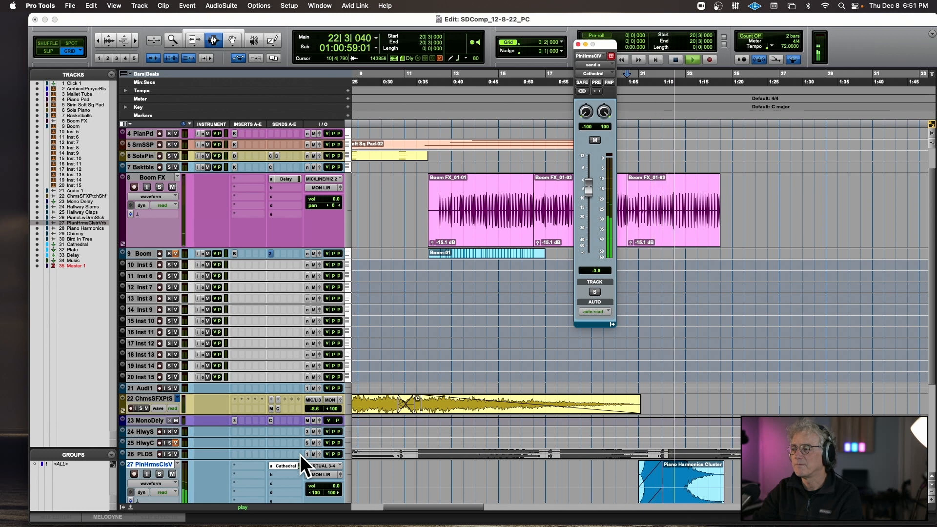
pyautogui.press('space')
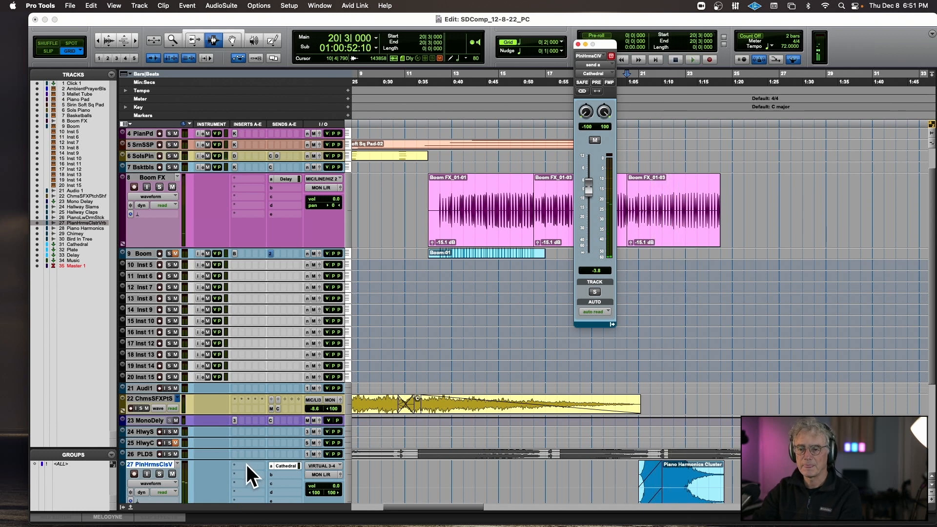
# Insert the EQ3 1-Band equalizer on track 27 and set its filter type to High-Pass.
pyautogui.click(247, 464)
pyautogui.moveTo(358, 28)
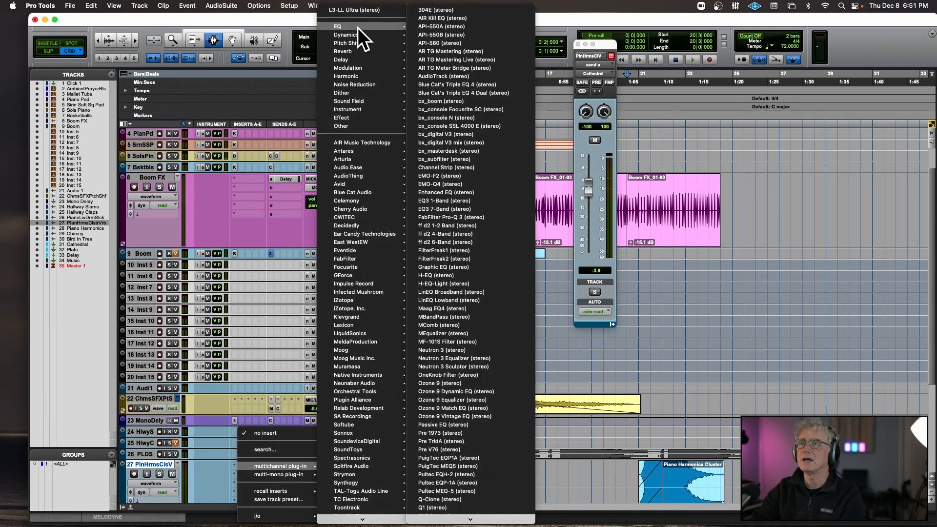
pyautogui.click(473, 200)
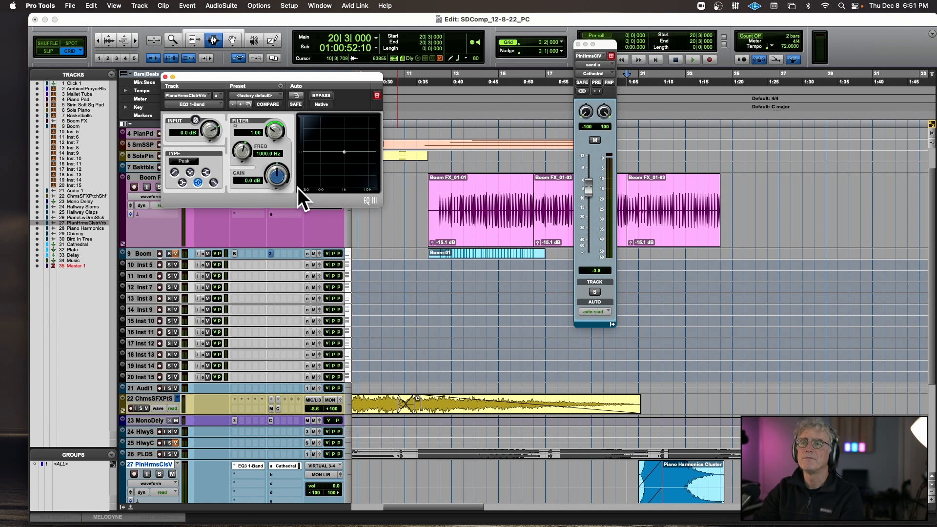
pyautogui.click(216, 183)
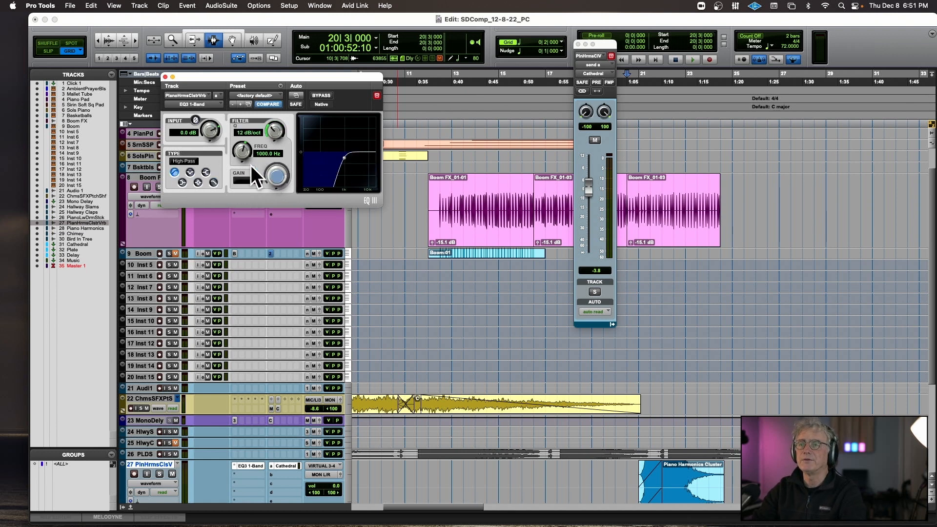
# Enable the EQ3 1-Band Frequency parameter for plug-in automation.
pyautogui.click(296, 94)
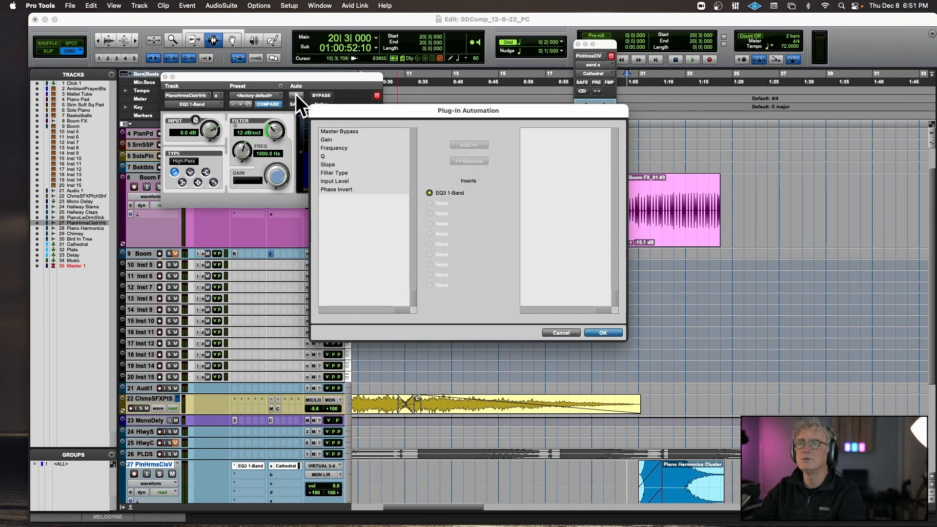
pyautogui.click(338, 149)
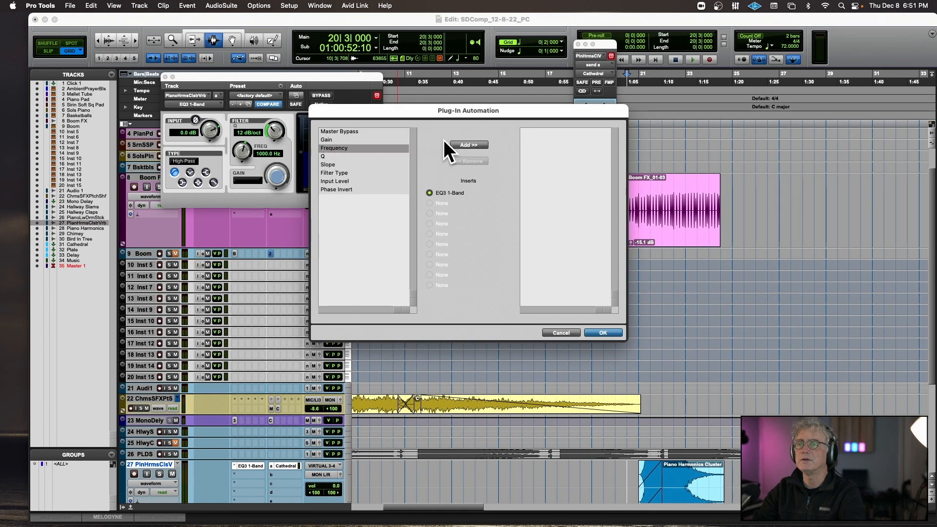
pyautogui.click(460, 145)
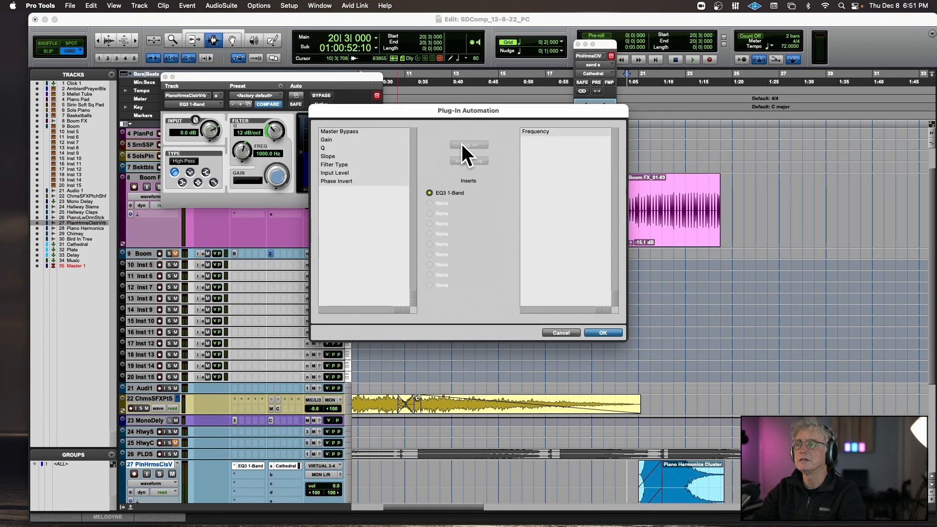
pyautogui.click(598, 333)
# Show the EQ3 1-Band Frequency automation on track 27, with the track enlarged and the clip at bar 21 zoomed in.
pyautogui.click(164, 481)
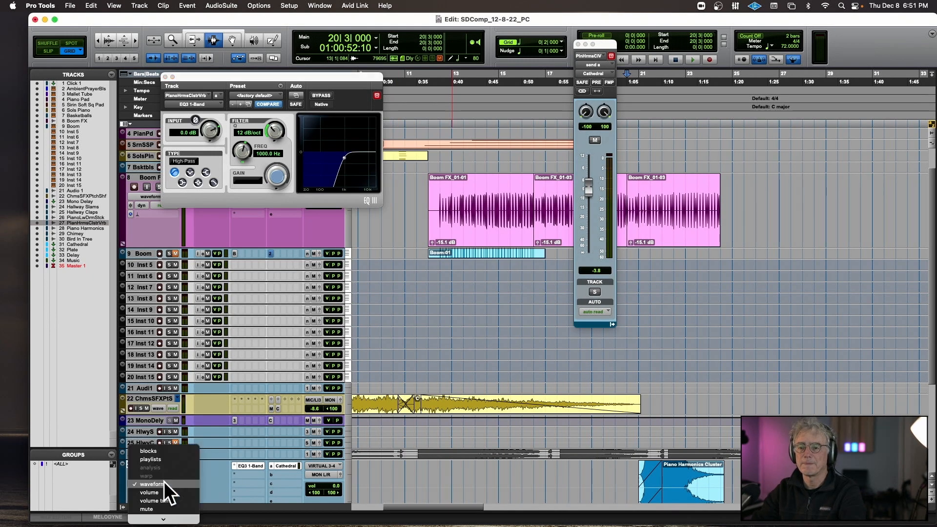
pyautogui.moveTo(182, 519)
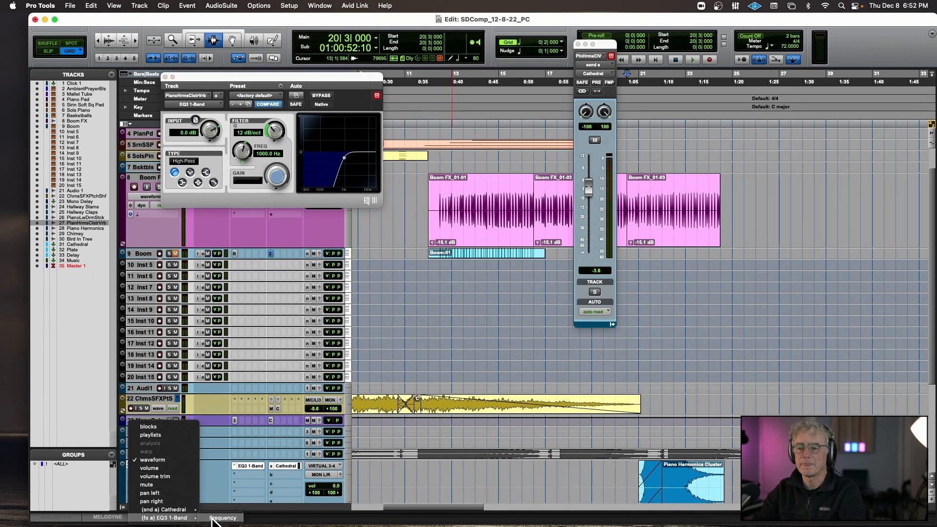
pyautogui.click(212, 519)
pyautogui.scroll(-5, 464, 442)
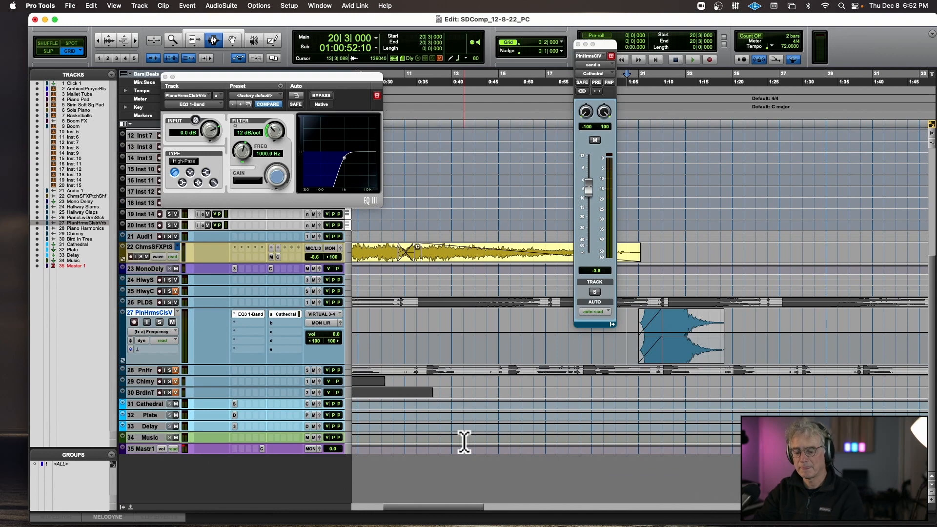
pyautogui.press('t')
pyautogui.press('t')
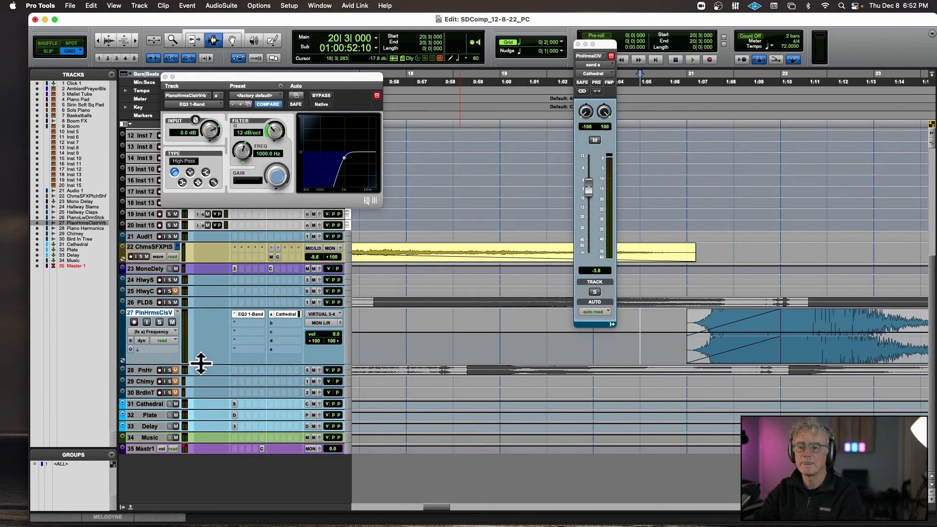
pyautogui.moveTo(201, 363); pyautogui.dragTo(200, 459)
pyautogui.hscroll(8, 390, 420)
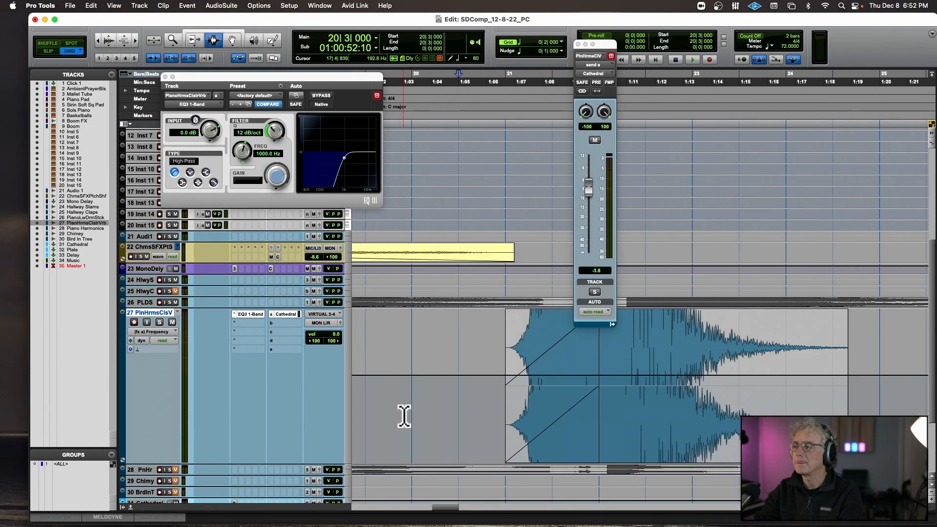
# Draw a straight descending EQ frequency automation ramp across the piano harmonics clip, from bar 21 down to about 27 Hz at bar 24.
pyautogui.click(234, 41)
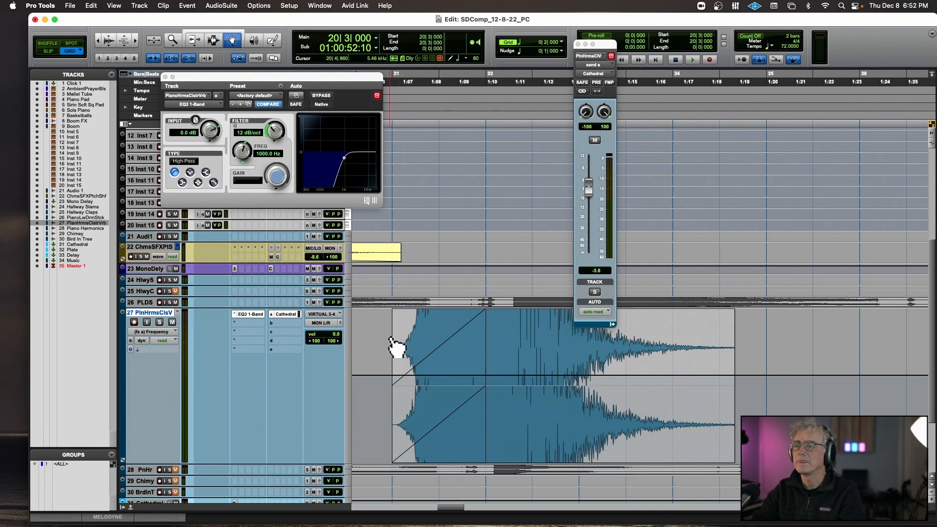
pyautogui.moveTo(396, 376); pyautogui.dragTo(396, 338)
pyautogui.moveTo(269, 42); pyautogui.dragTo(286, 59)
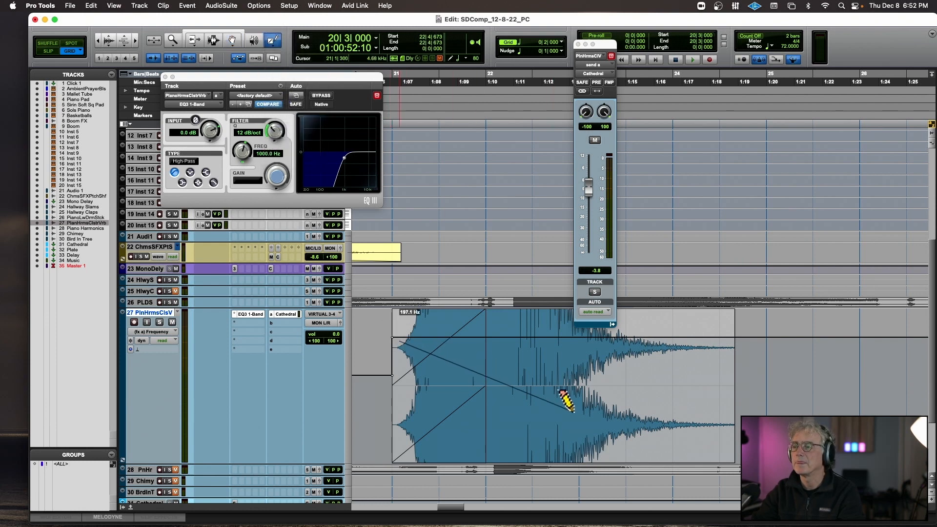
pyautogui.moveTo(562, 406); pyautogui.dragTo(675, 455)
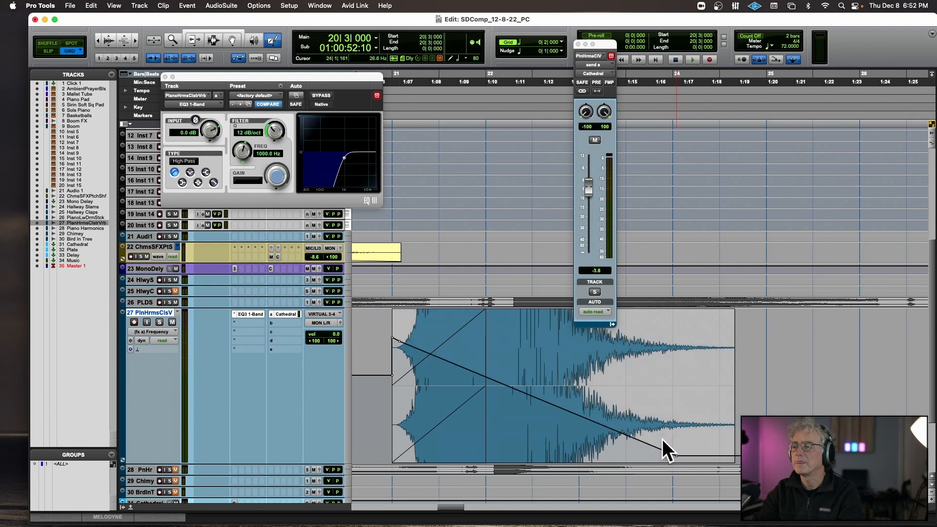
# Play the frequency sweep from bar 21 and solo track 27 to hear it alone.
pyautogui.press('space')
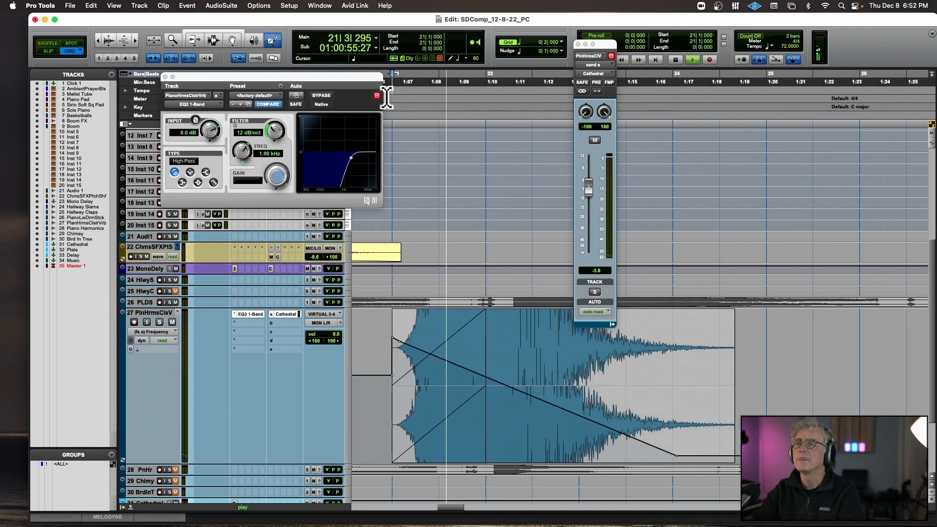
pyautogui.click(159, 322)
pyautogui.press('space')
# Return track 27 to waveform view and delete the fade-in from the Piano Harmonics Cluster Verb clip.
pyautogui.click(157, 331)
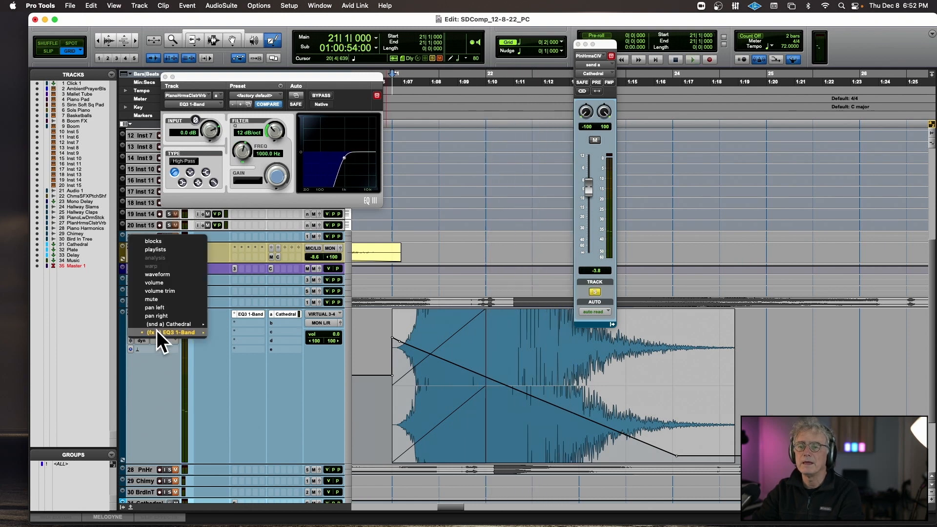
pyautogui.click(168, 273)
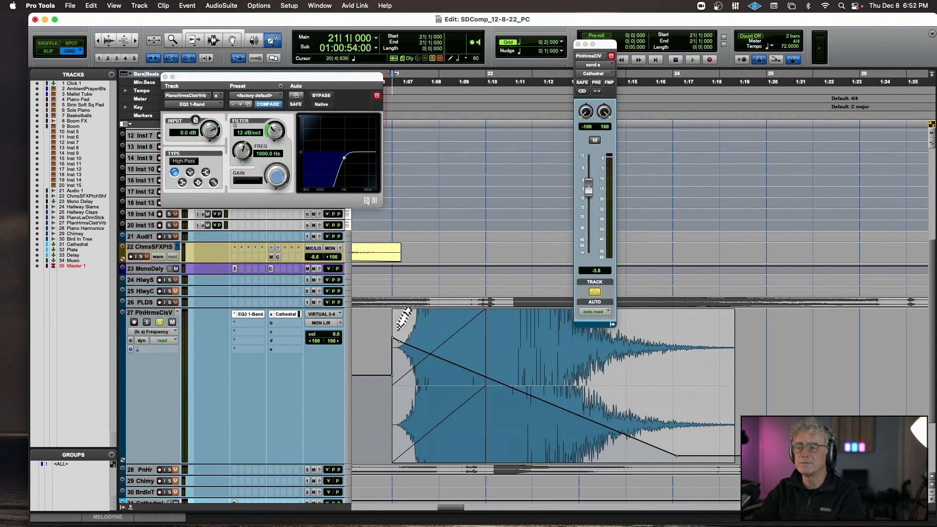
pyautogui.click(234, 38)
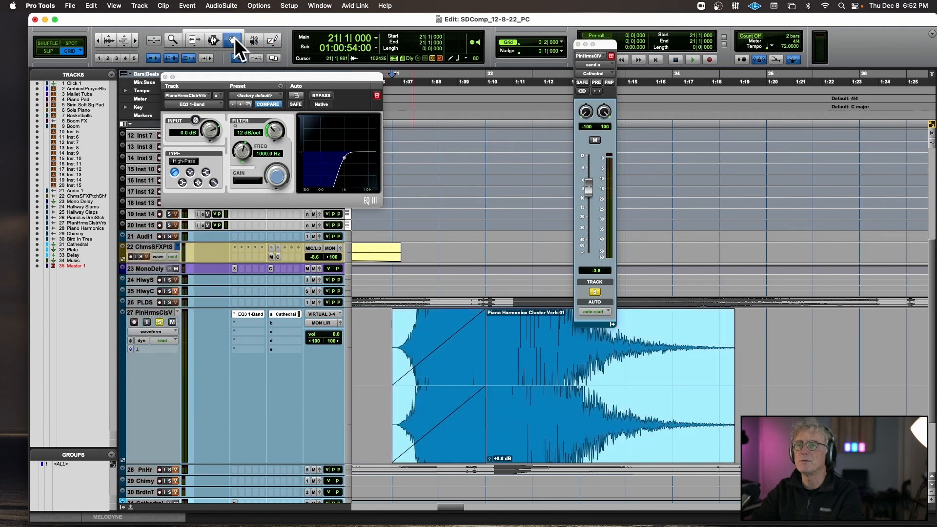
pyautogui.click(450, 378)
pyautogui.click(434, 199)
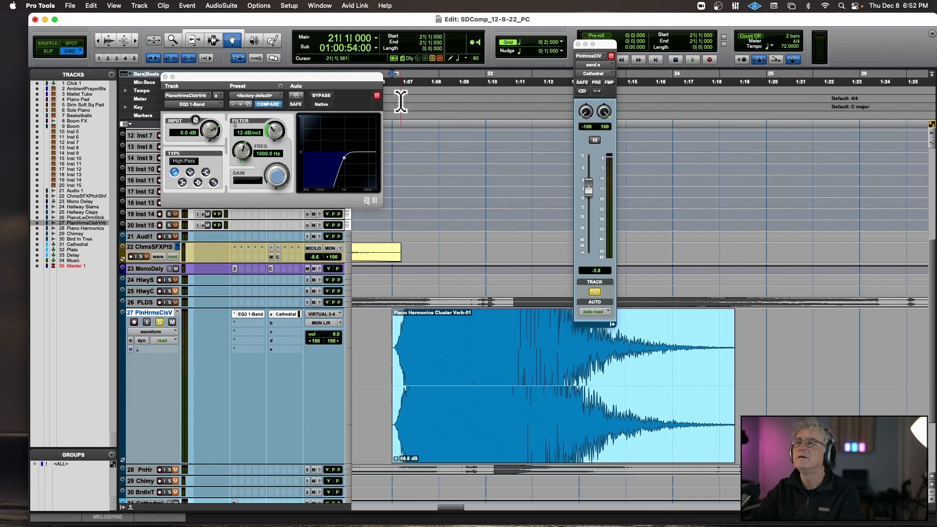
# Play the soloed piano harmonics clip from bar 21, stop, and unsolo its track.
pyautogui.press('space')
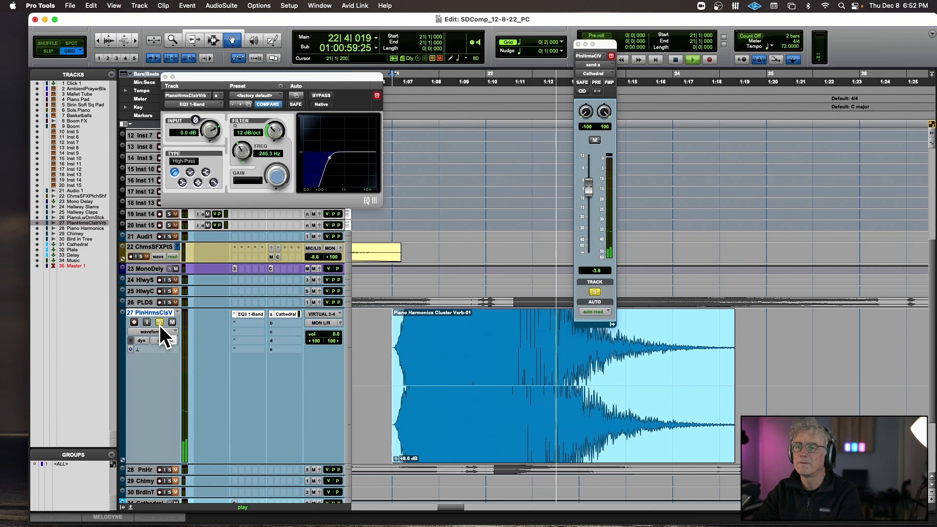
pyautogui.press('space')
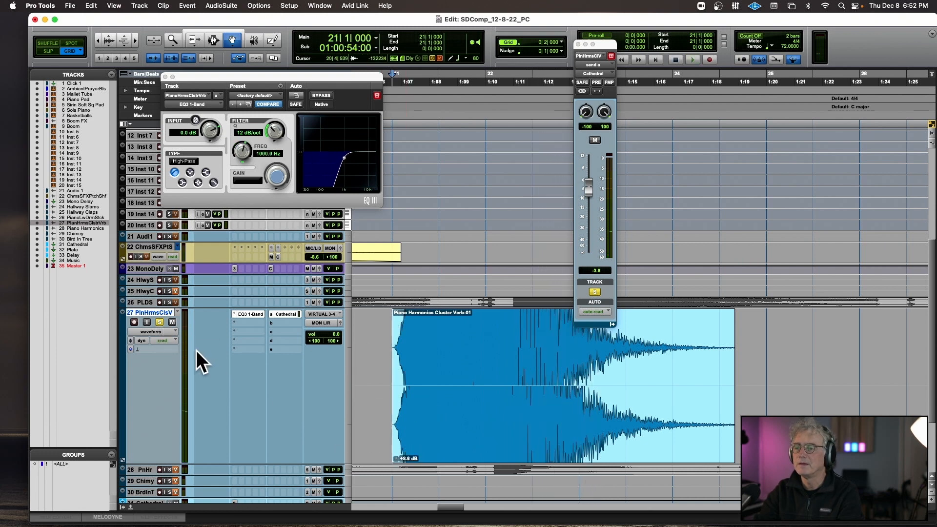
pyautogui.click(167, 333)
pyautogui.click(166, 333)
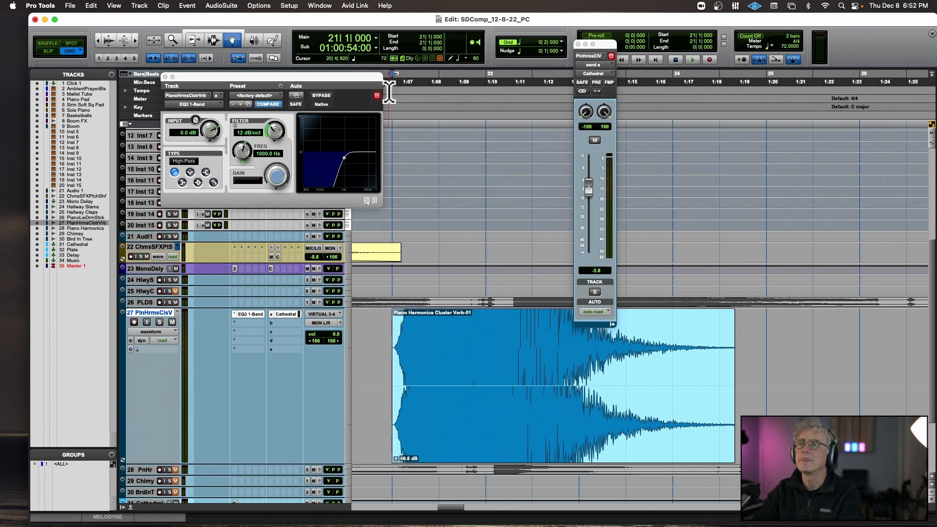
# Play the full mix from bar 21 and close the EQ3 1-Band window.
pyautogui.press('space')
pyautogui.click(165, 77)
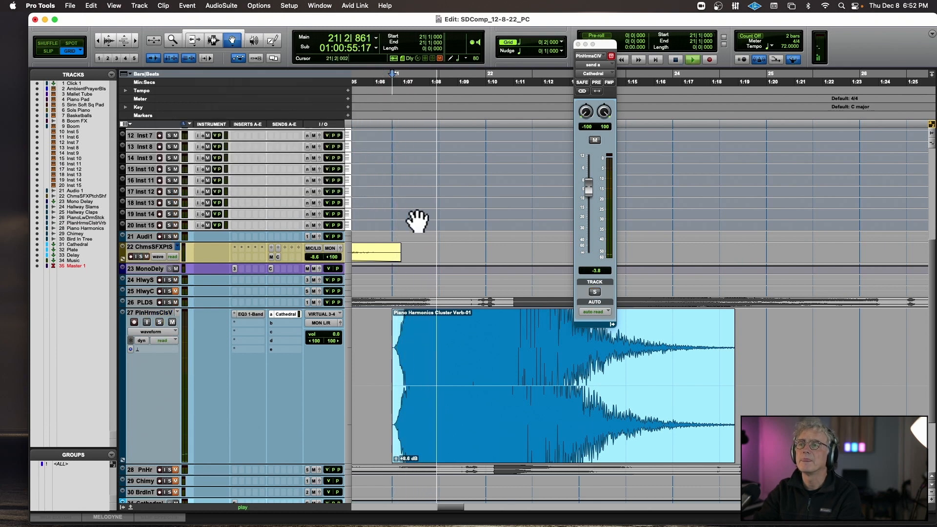
pyautogui.scroll(8, 417, 221)
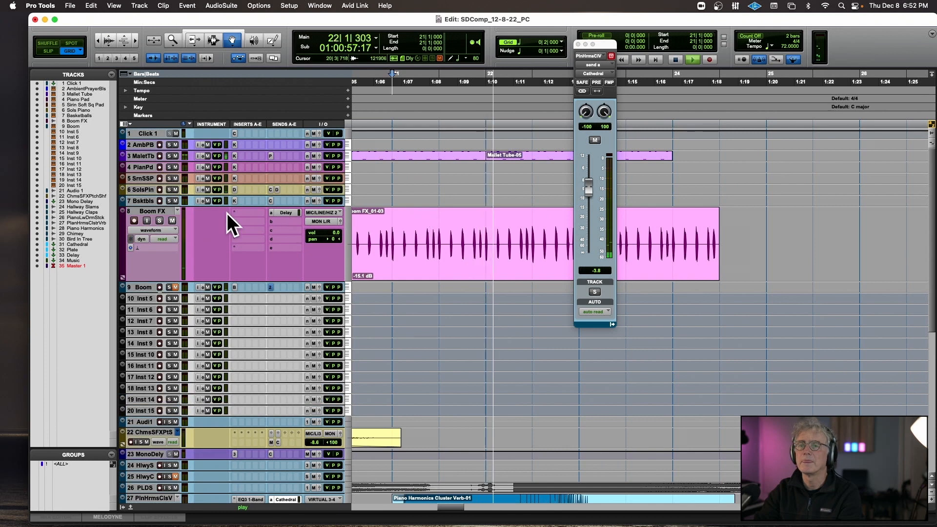
# Record-enable the Boom instrument track and record a new drum part on it from bar 21 into bar 25.
pyautogui.click(159, 287)
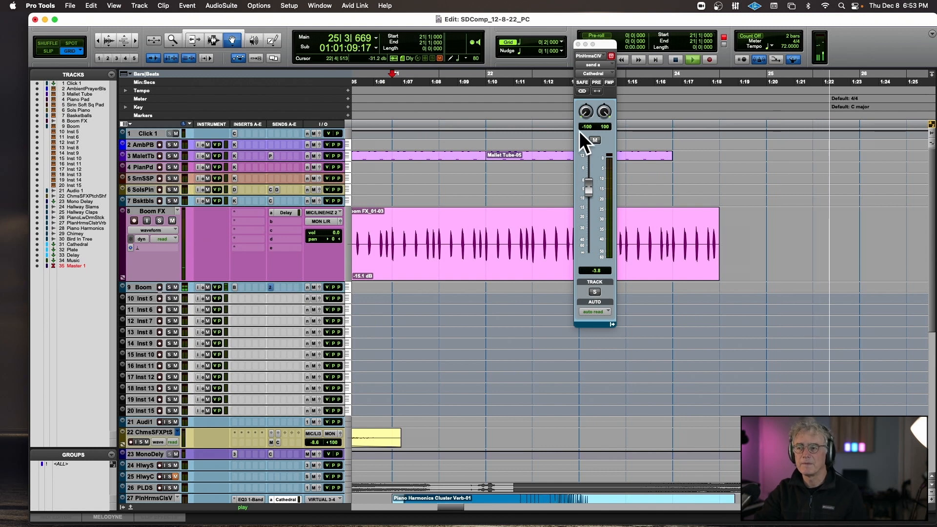
pyautogui.press('space')
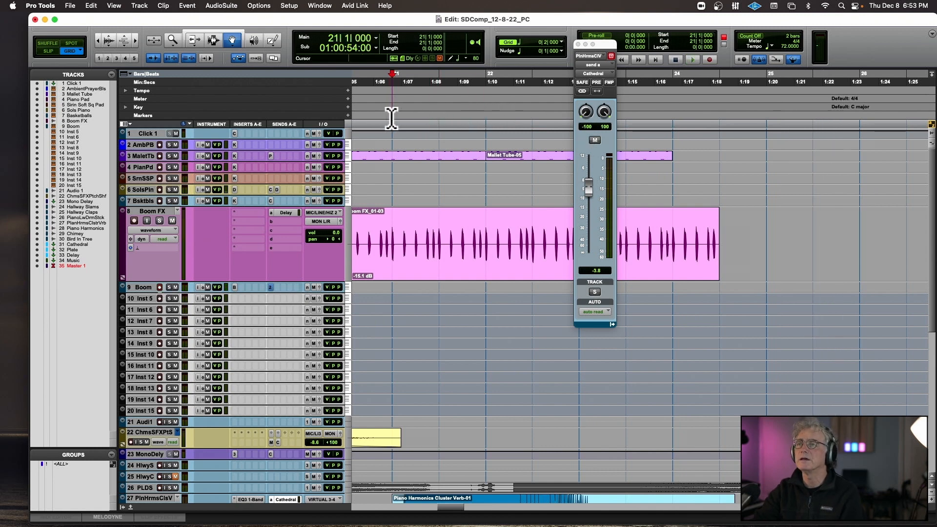
pyautogui.press('super+space')
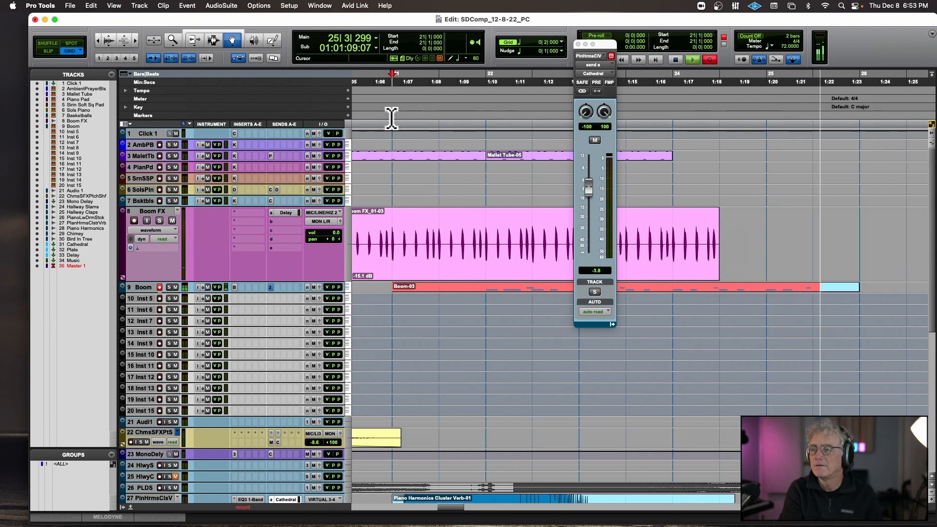
pyautogui.press('space')
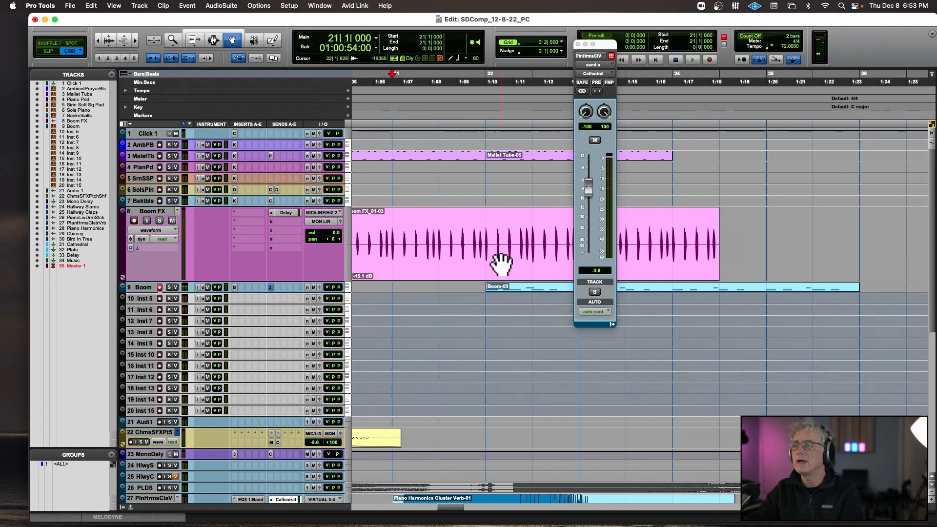
# Quantize the new Boom clip to 1/16 notes at 85% strength and set all its note durations to 0|120.
pyautogui.click(500, 290)
pyautogui.hotkey('alt', '0')
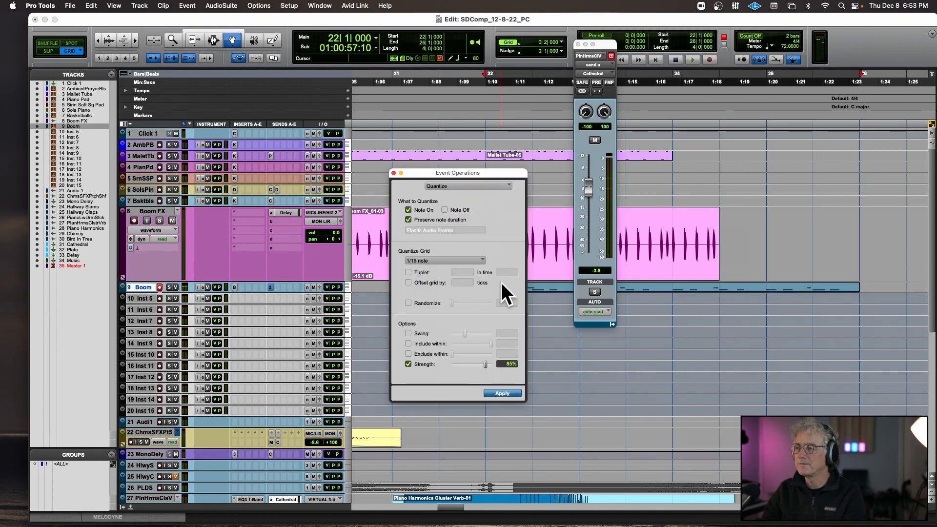
pyautogui.hotkey('alt', '=')
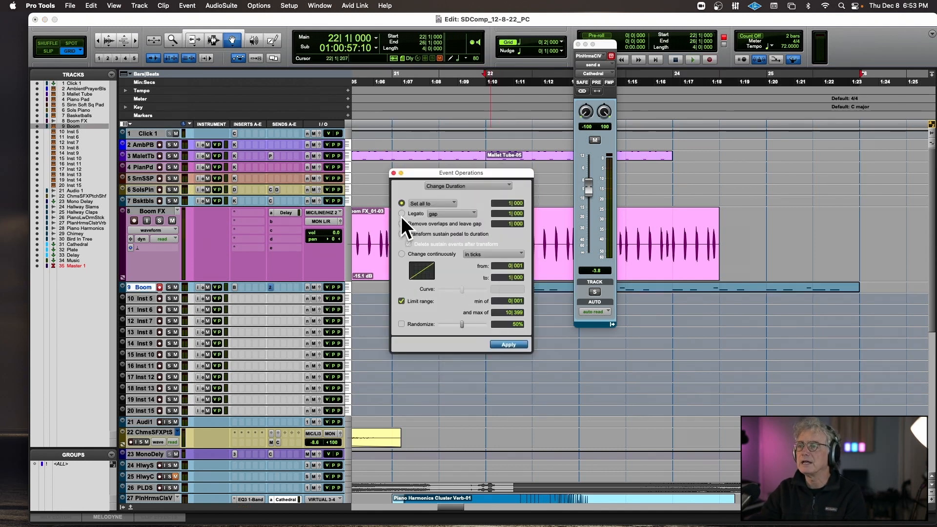
pyautogui.click(520, 202)
pyautogui.write('1')
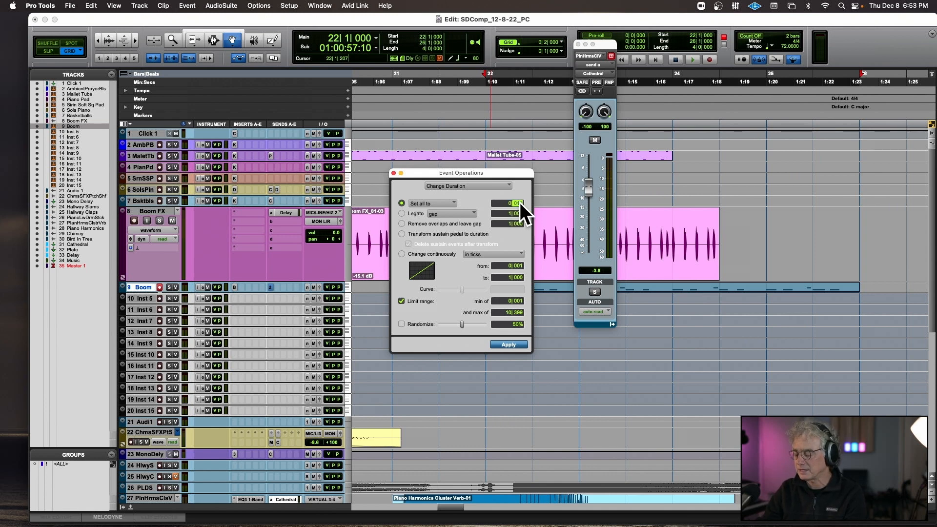
pyautogui.write('20')
pyautogui.press('Return')
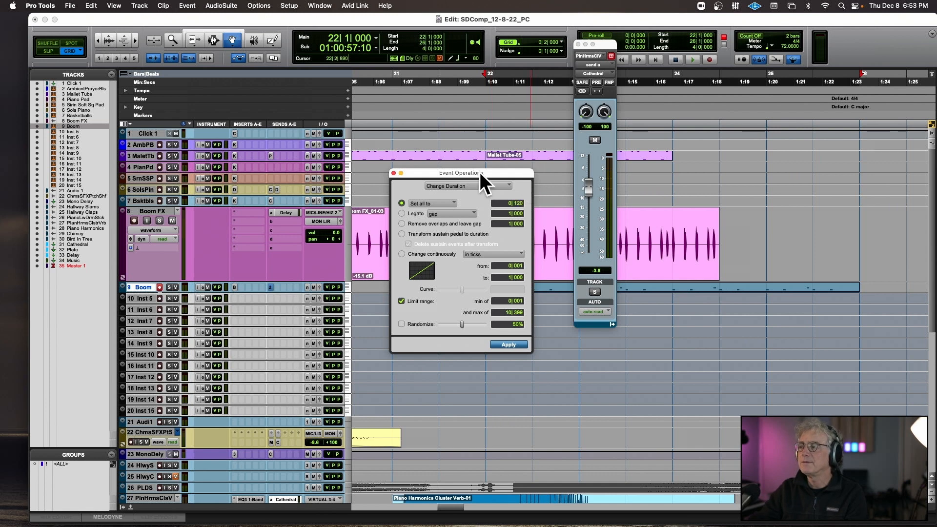
pyautogui.click(393, 172)
# Add a mono audio track named Boom Kick Snare FX below Boom FX and set its input to MIC/LINE/HIZ 2.
pyautogui.hscroll(-3, 393, 182)
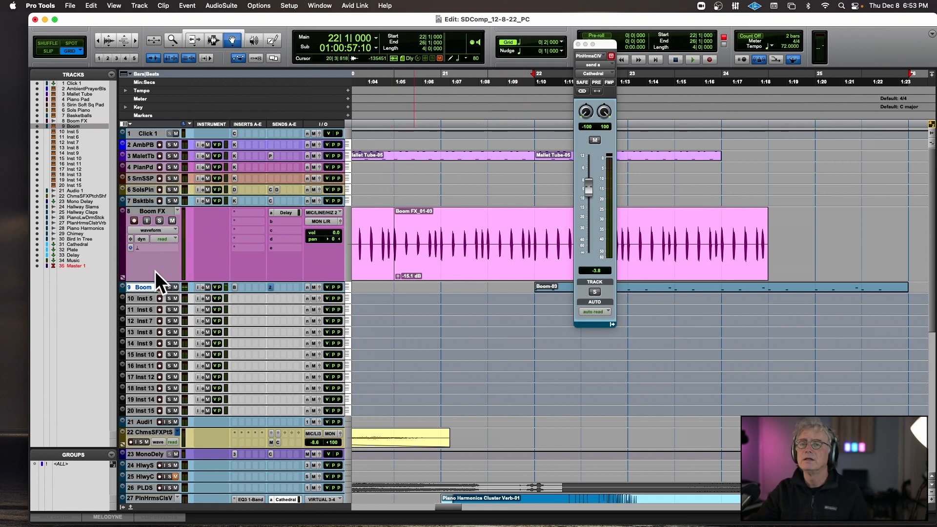
pyautogui.click(162, 209)
pyautogui.press('super+shift+n')
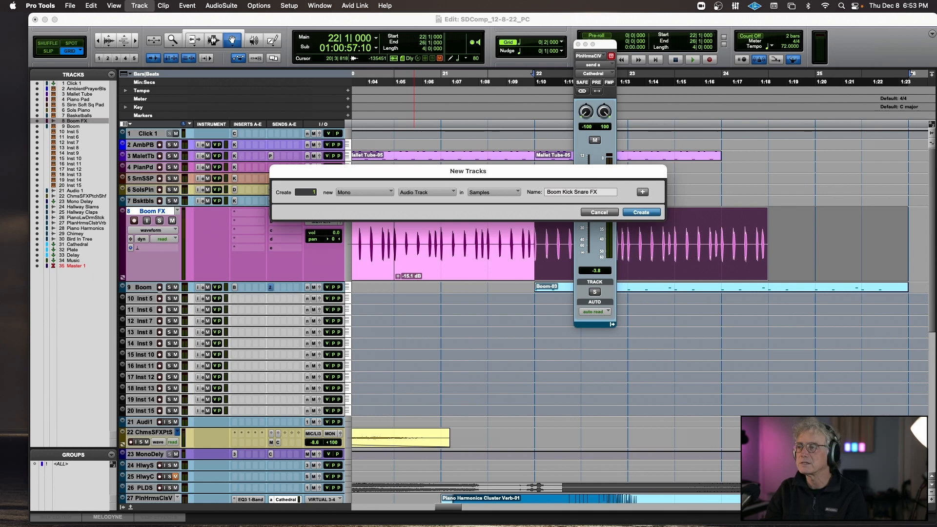
pyautogui.press('Return')
pyautogui.click(315, 250)
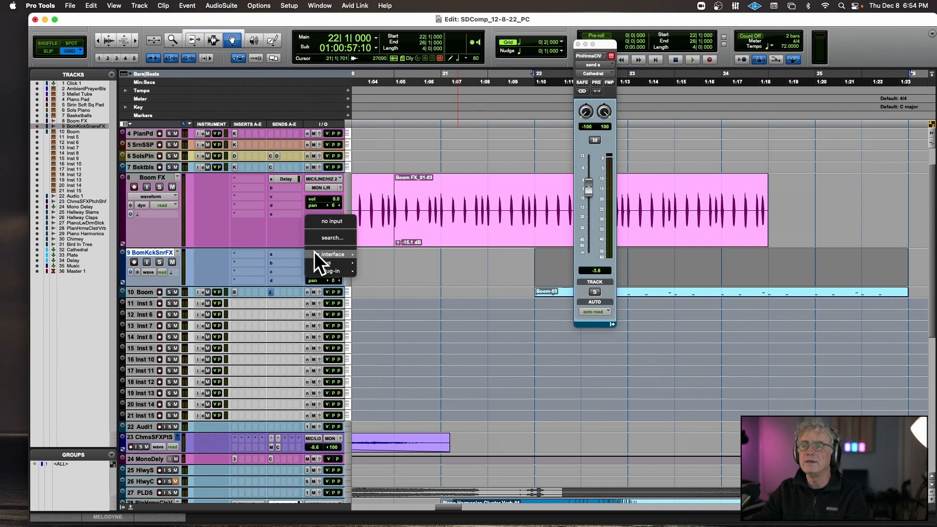
pyautogui.moveTo(315, 251)
pyautogui.click(382, 264)
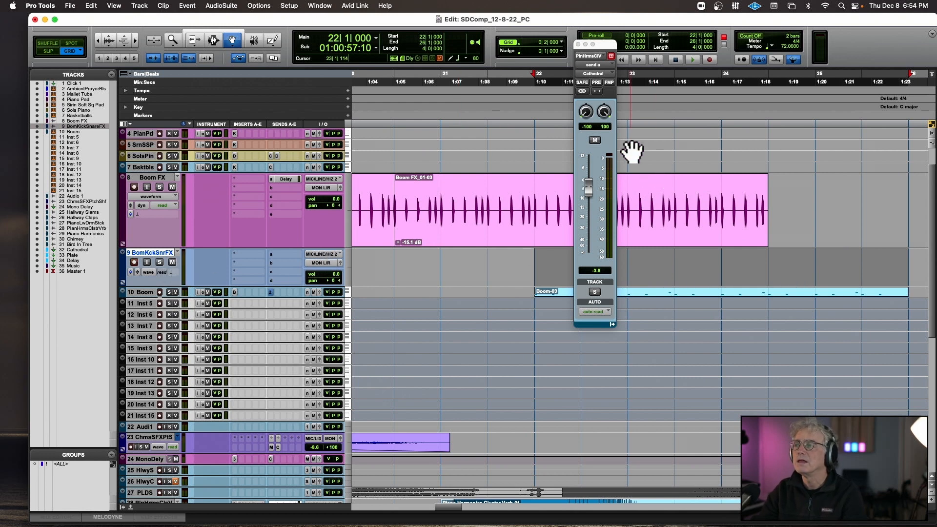
# Open the Boom track's LINE 2 send and play from bar 22 to check the signal level feeding the Boom Kick Snare FX track.
pyautogui.click(597, 83)
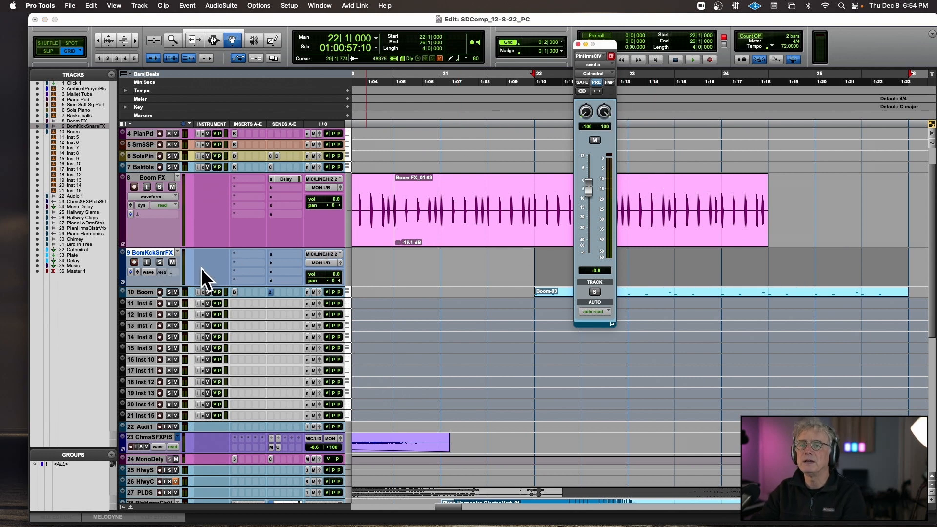
pyautogui.click(597, 83)
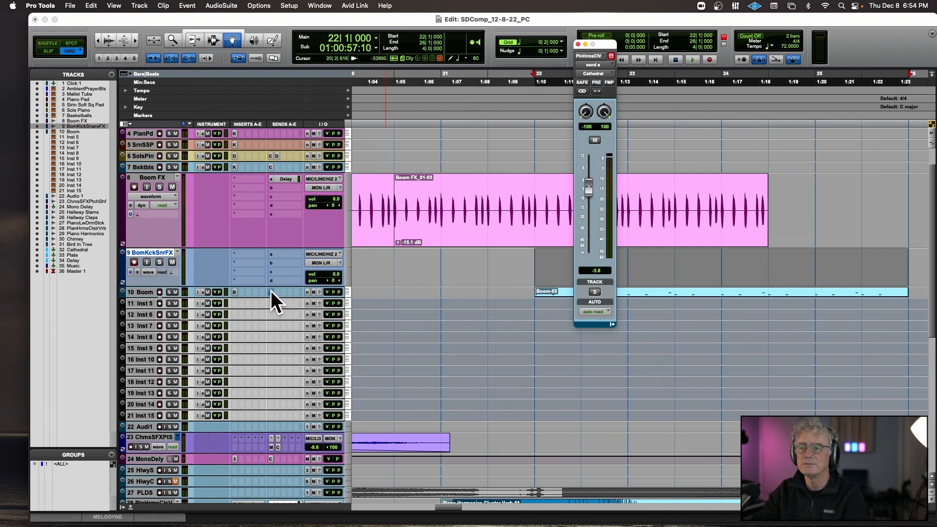
pyautogui.click(271, 292)
pyautogui.press('space')
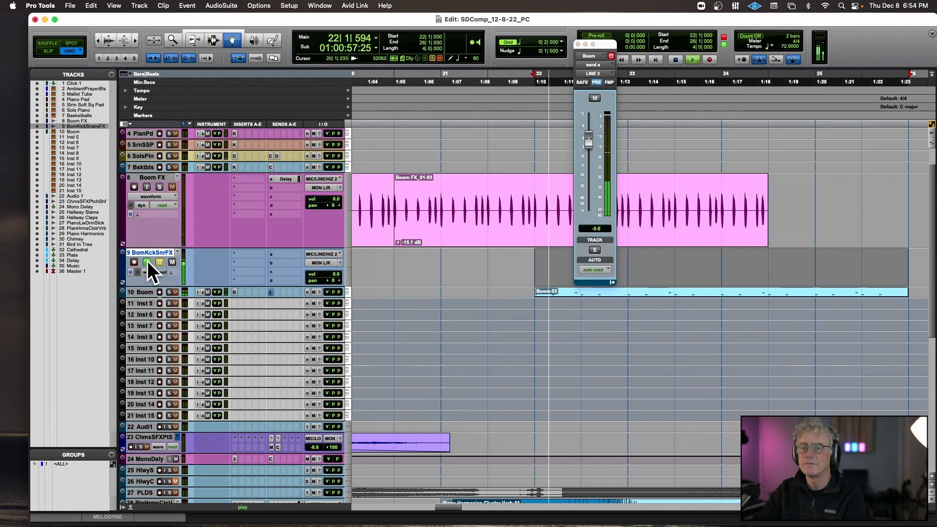
pyautogui.press('space')
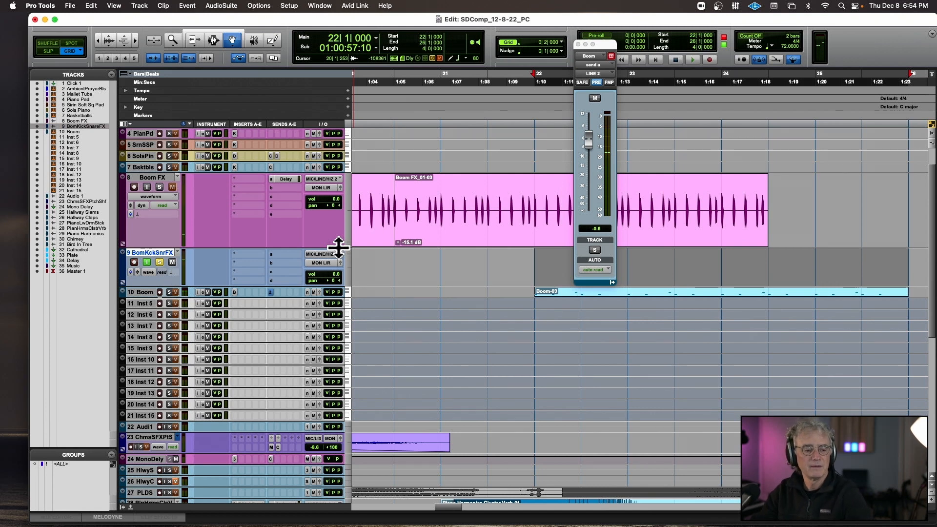
pyautogui.press('space')
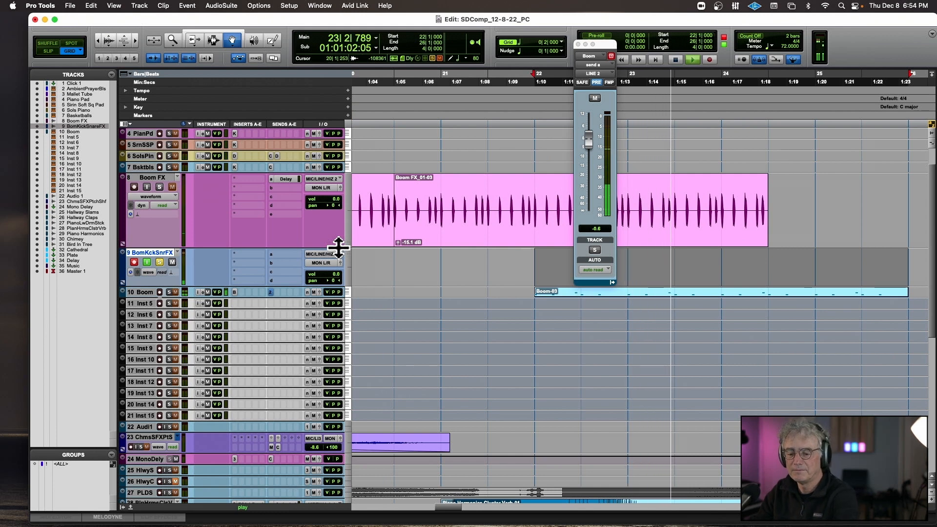
pyautogui.press('space')
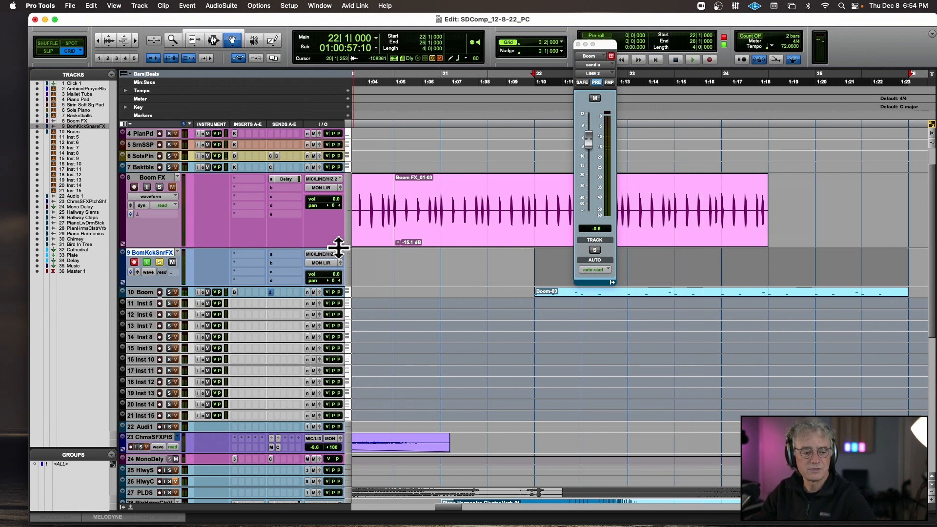
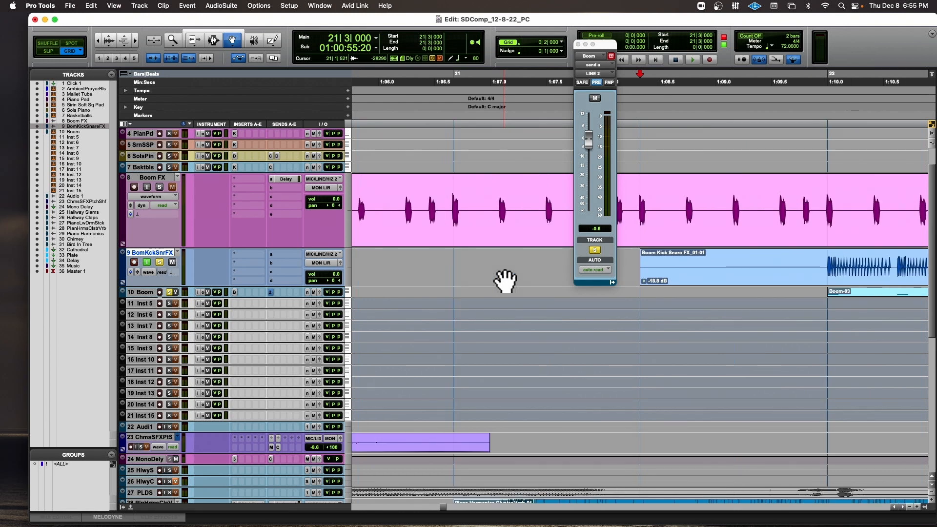
pyautogui.press('t')
pyautogui.press('t')
pyautogui.press('t')
pyautogui.press('t')
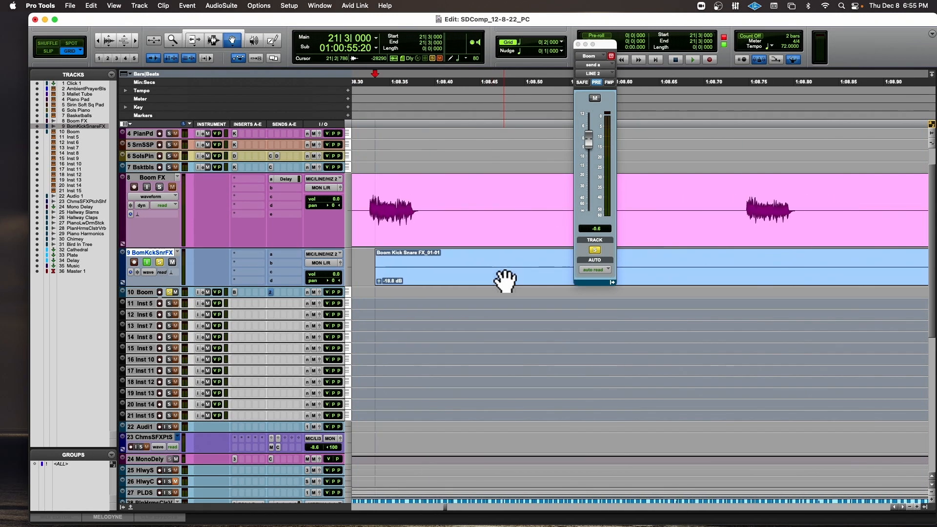
# Switch to Slip mode and shift the Boom Kick Snare FX clip earlier so its first hit lines up with bar 22.
pyautogui.hscroll(10, 505, 280)
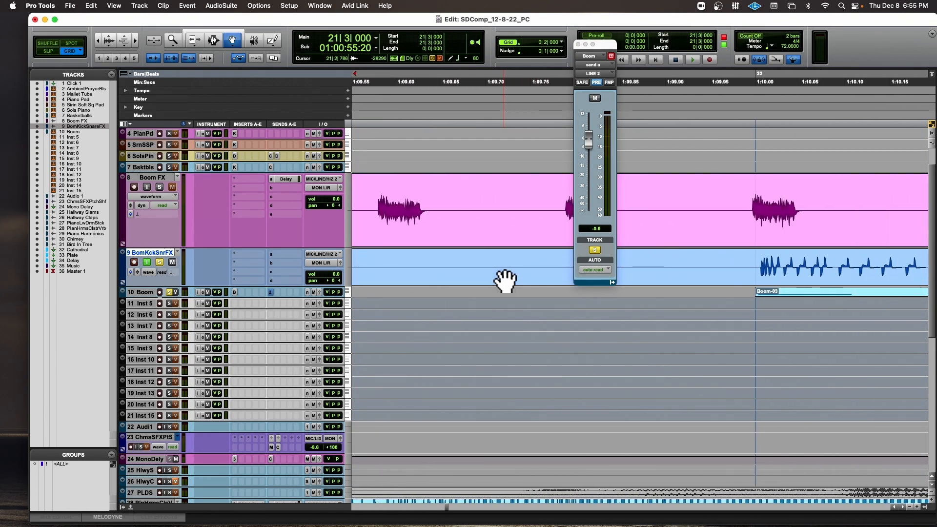
pyautogui.click(48, 51)
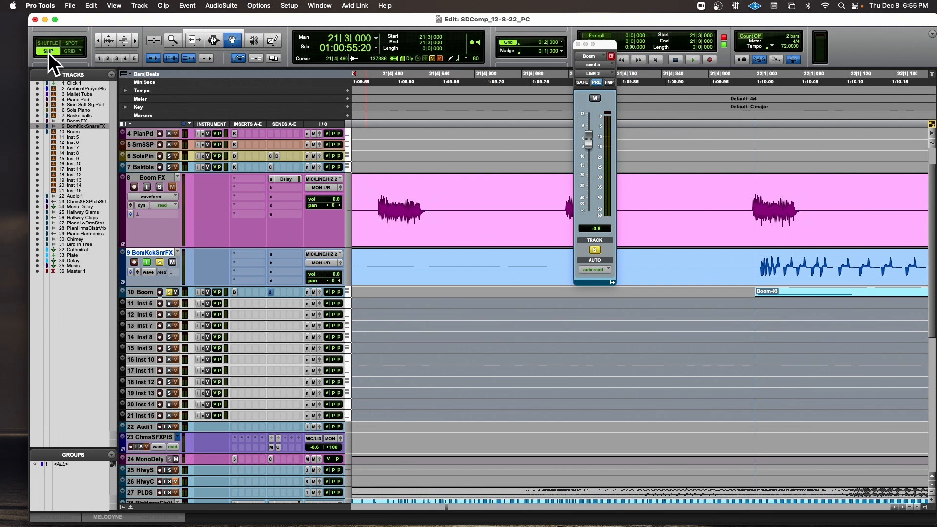
pyautogui.press('t')
pyautogui.press('t')
pyautogui.hscroll(6, 446, 131)
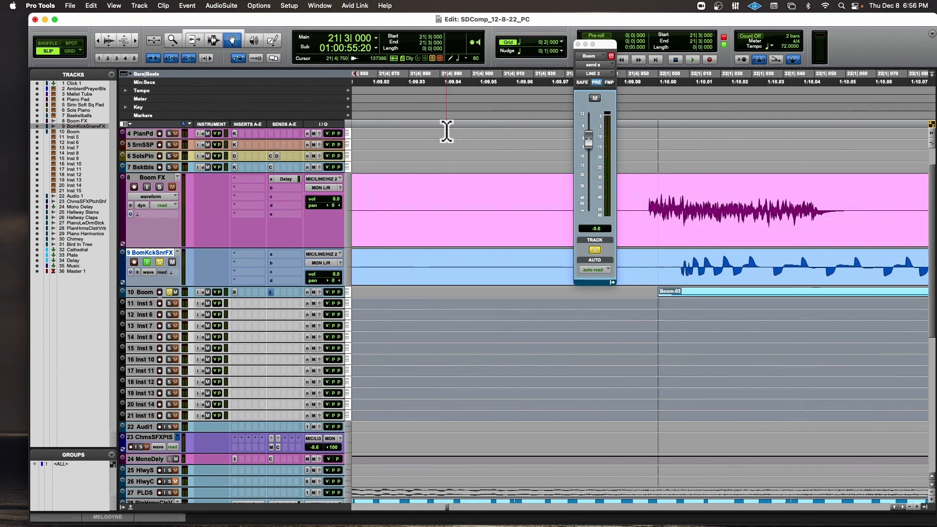
pyautogui.moveTo(690, 249); pyautogui.dragTo(667, 269)
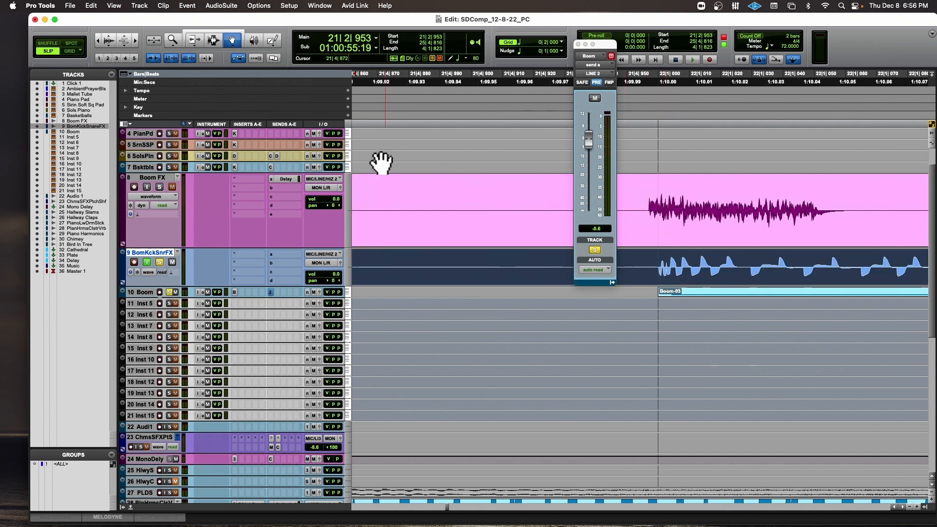
# Take the Boom and Boom Kick Snare FX tracks out of solo and set the Boom Kick Snare FX clip gain to -15.1 dB during playback.
pyautogui.press('r')
pyautogui.press('r')
pyautogui.press('r')
pyautogui.press('r')
pyautogui.press('r')
pyautogui.press('r')
pyautogui.press('r')
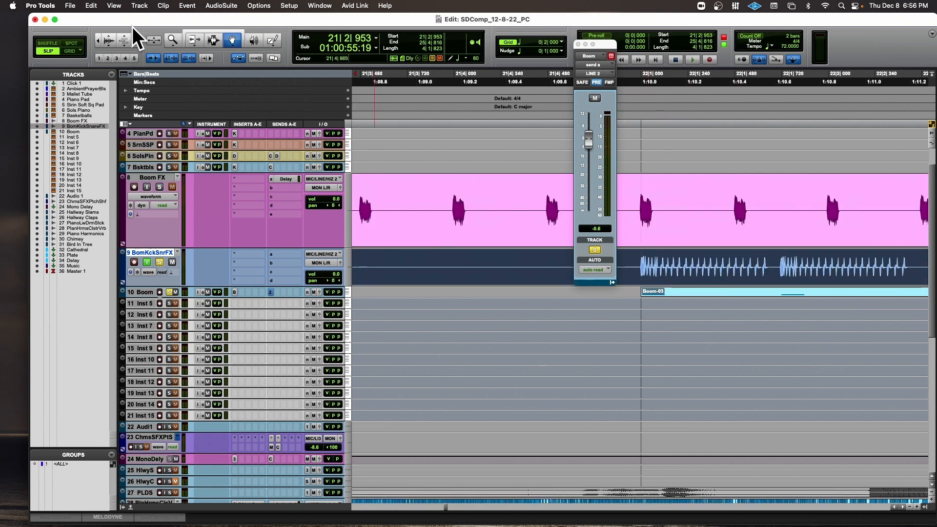
pyautogui.press('space')
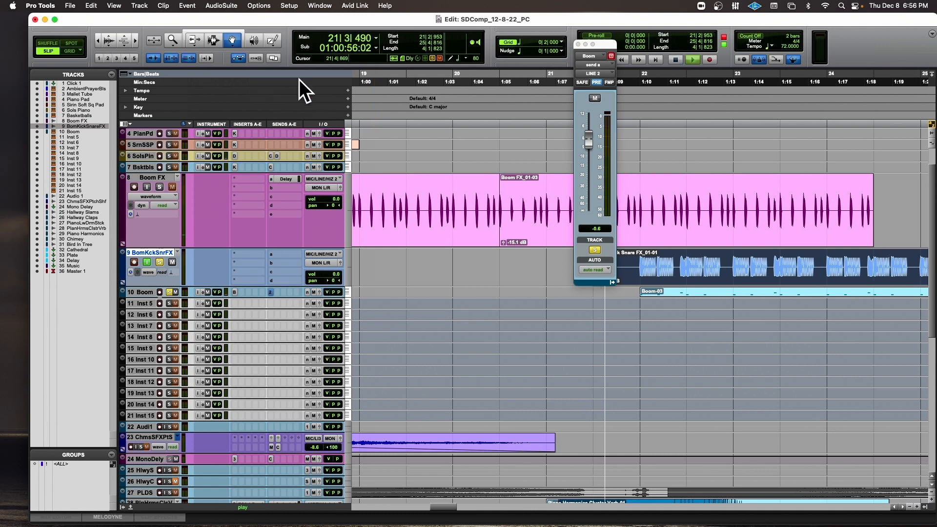
pyautogui.click(579, 44)
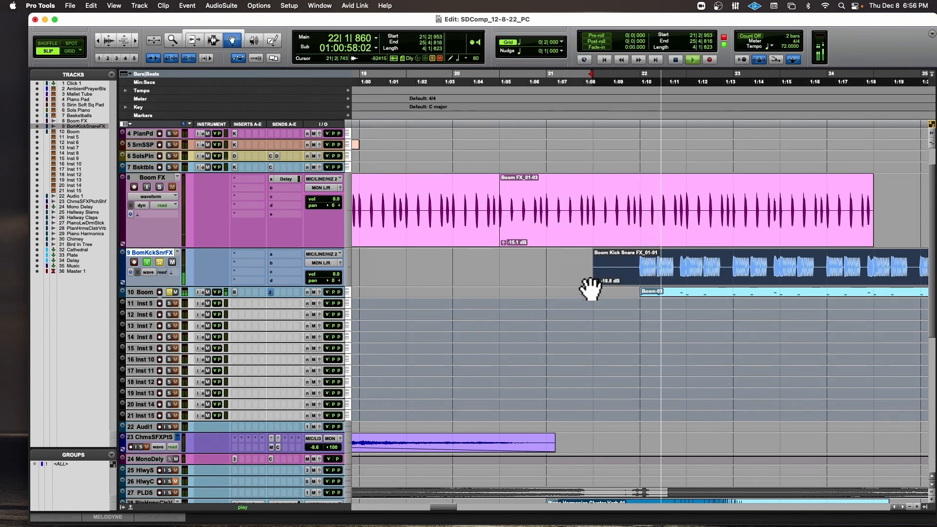
pyautogui.moveTo(597, 279); pyautogui.dragTo(597, 280)
pyautogui.press('space')
pyautogui.press('space')
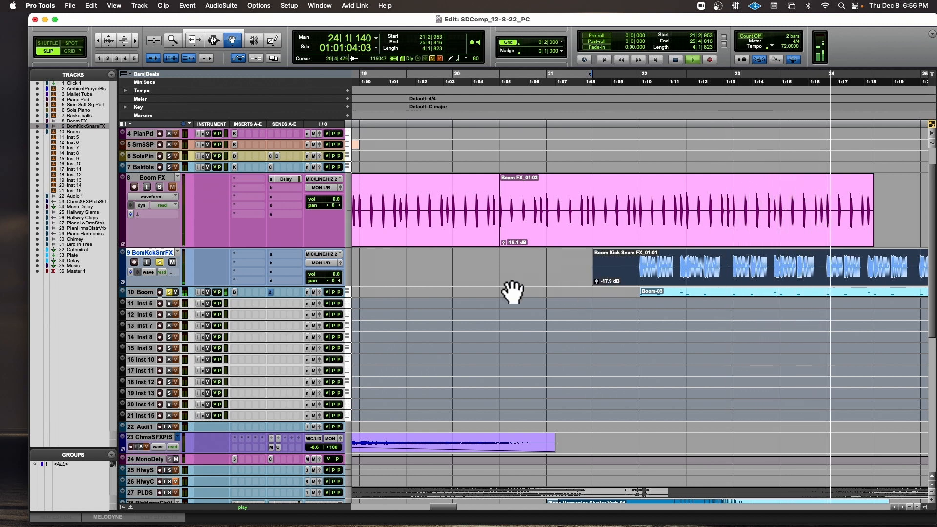
pyautogui.click(171, 292)
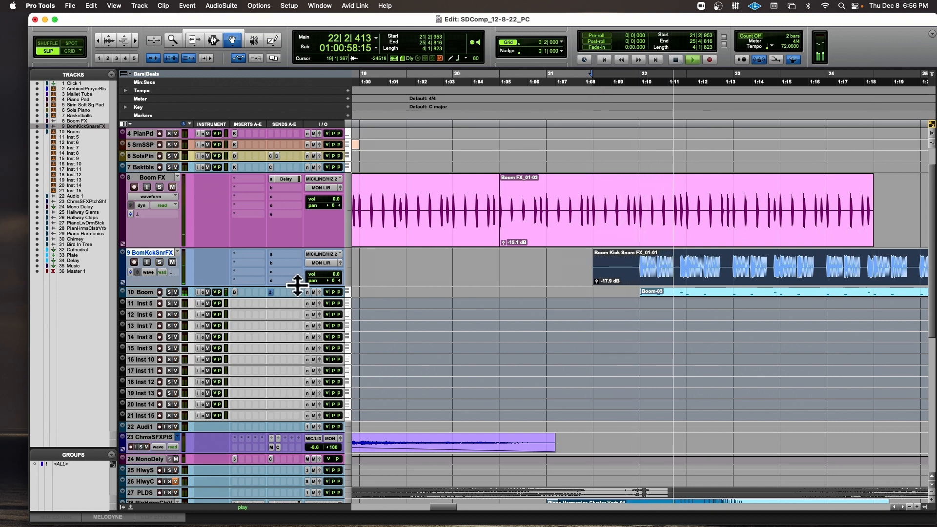
pyautogui.moveTo(599, 279); pyautogui.dragTo(599, 279)
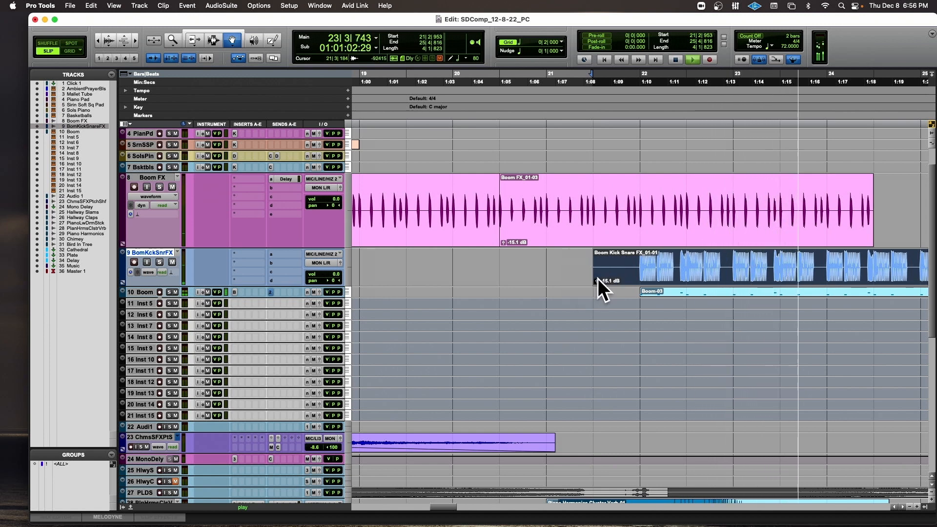
# Trim the start of the Boom Kick Snare FX clip to 21|4|426, fade it in up to 23|2|557, and play it back.
pyautogui.click(215, 40)
pyautogui.press('super+bracketleft')
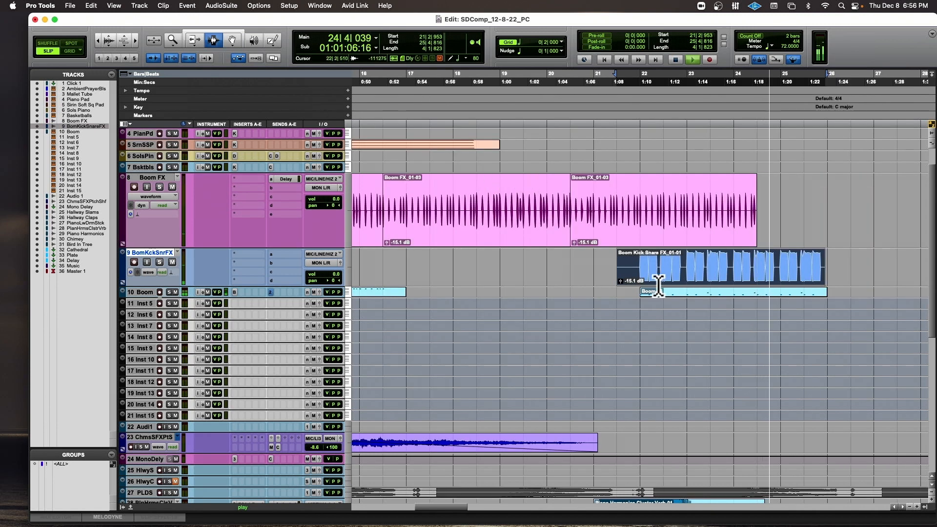
pyautogui.press('space')
pyautogui.moveTo(636, 268); pyautogui.dragTo(590, 268)
pyautogui.press('Delete')
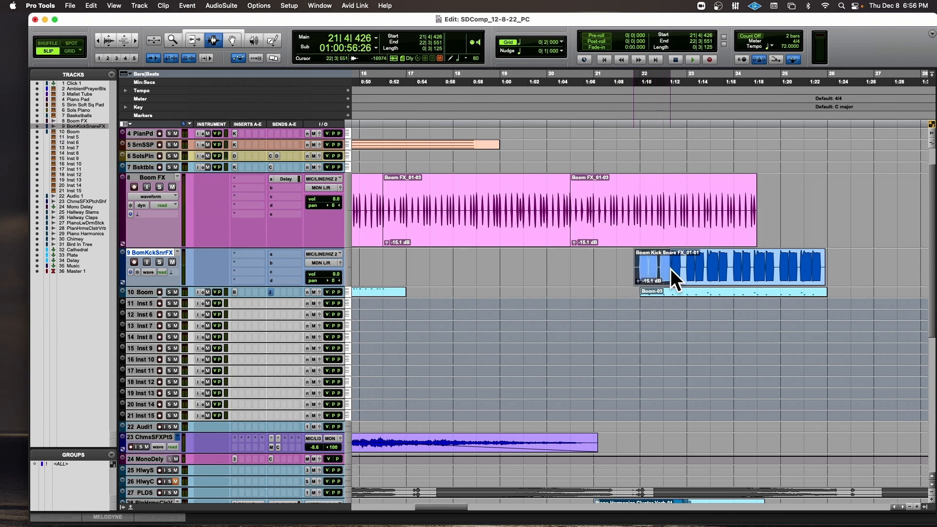
pyautogui.press('f')
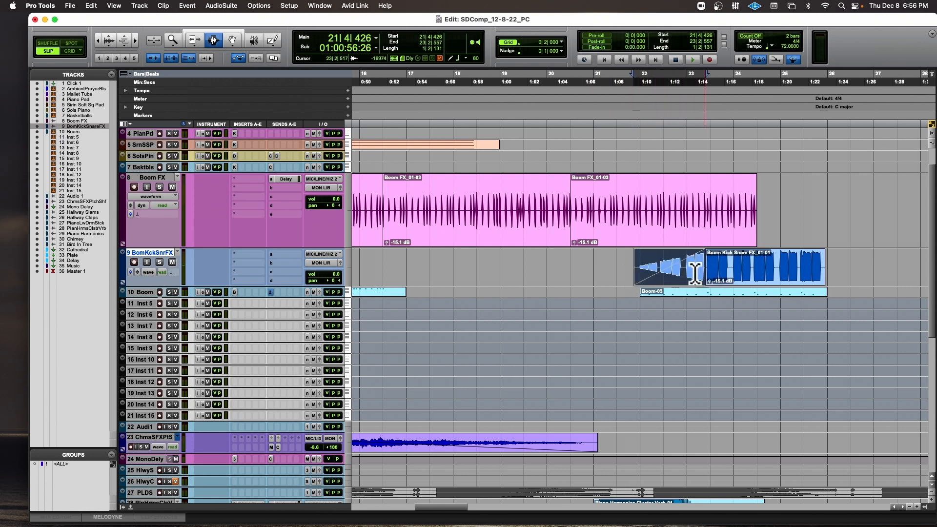
pyautogui.click(623, 268)
pyautogui.press('space')
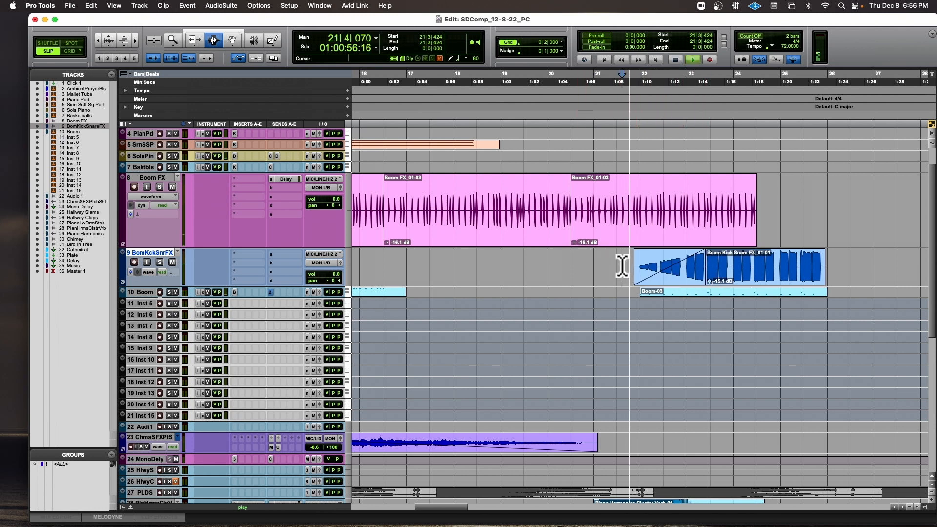
# Duplicate the last Boom FX clip and the last Mallet Tube clip once each, directly after the originals.
pyautogui.doubleClick(603, 215)
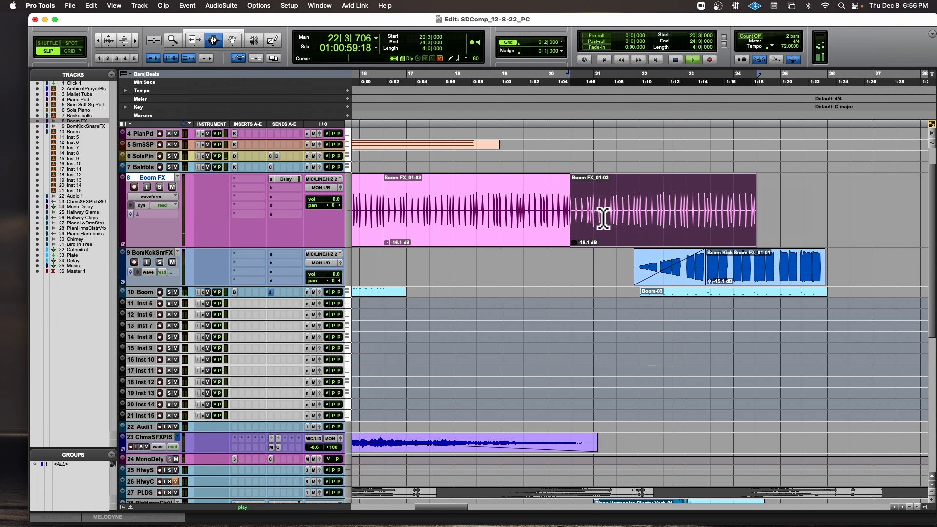
pyautogui.press('super+d')
pyautogui.scroll(3, 606, 217)
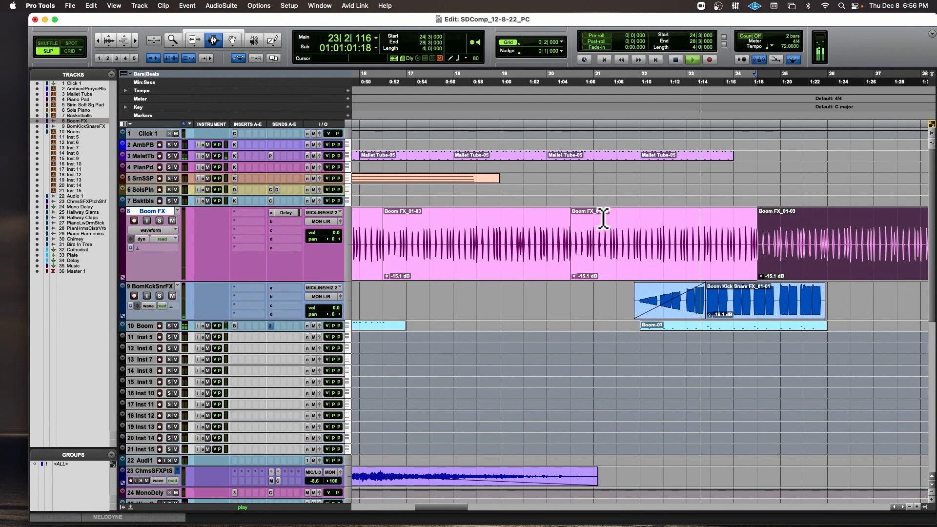
pyautogui.doubleClick(648, 157)
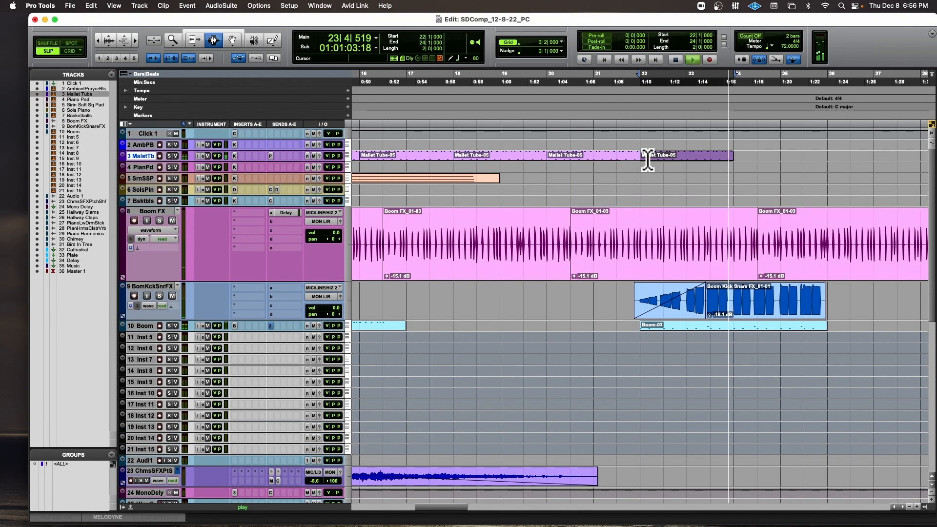
pyautogui.press('super+d')
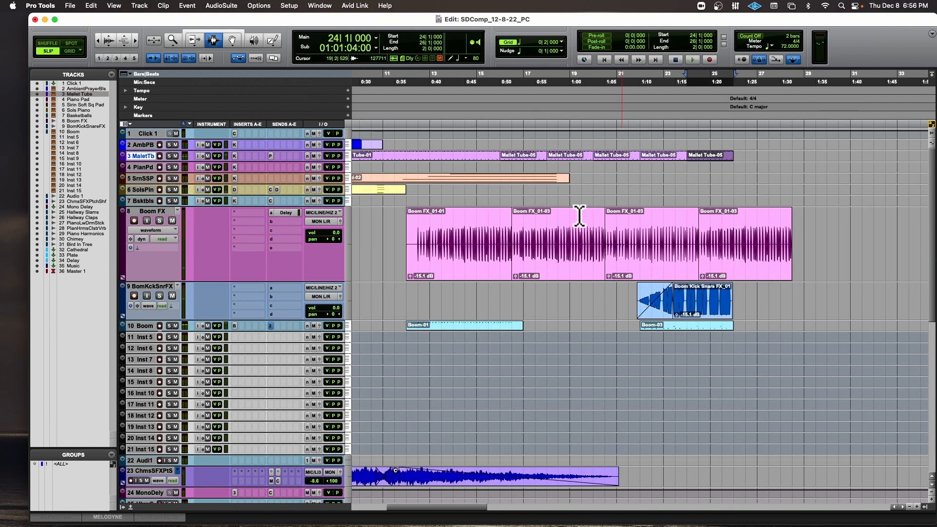
# Play the composition from the beginning to review how all the parts work together.
pyautogui.press('space')
pyautogui.press('Return')
pyautogui.press('space')
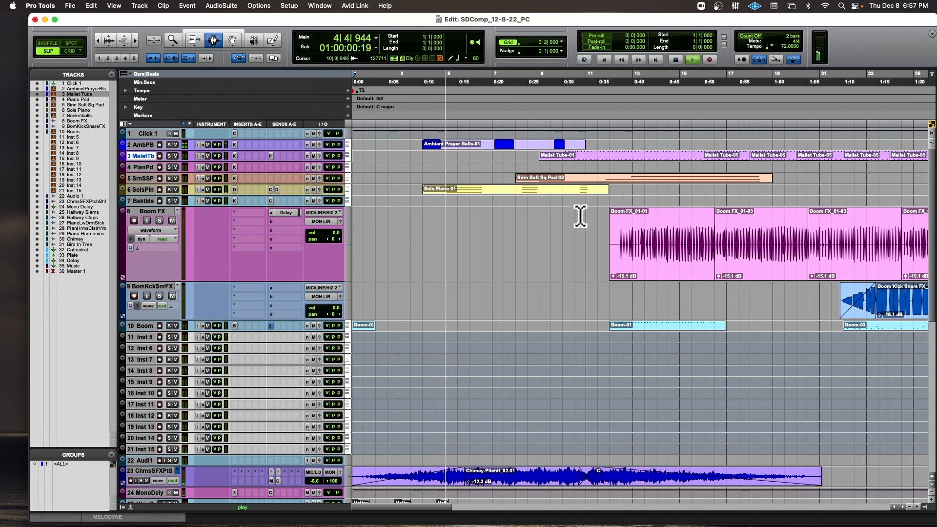
pyautogui.scroll(-10, 387, 320)
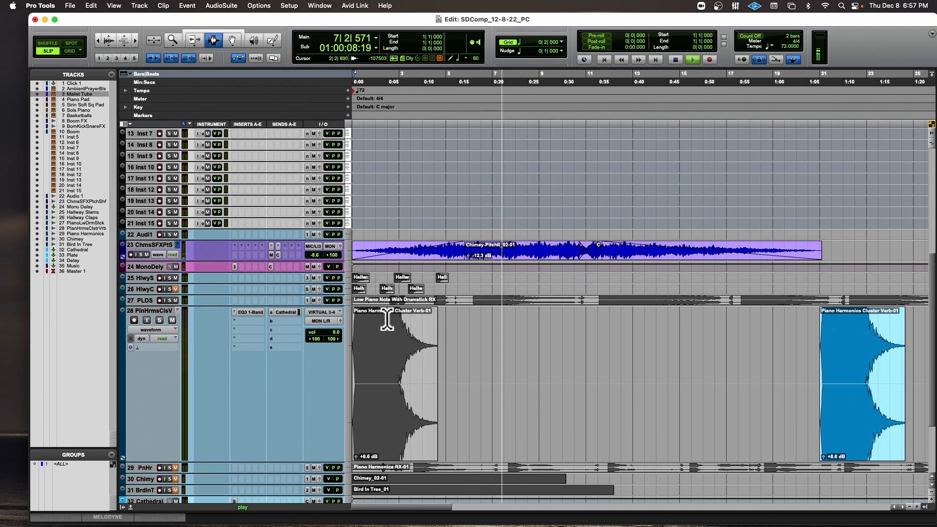
pyautogui.scroll(10, 388, 320)
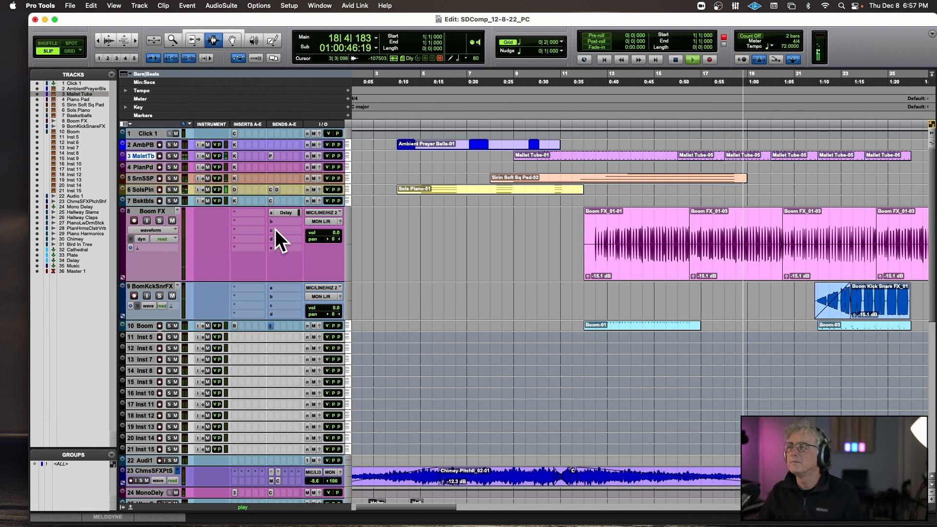
pyautogui.press('space')
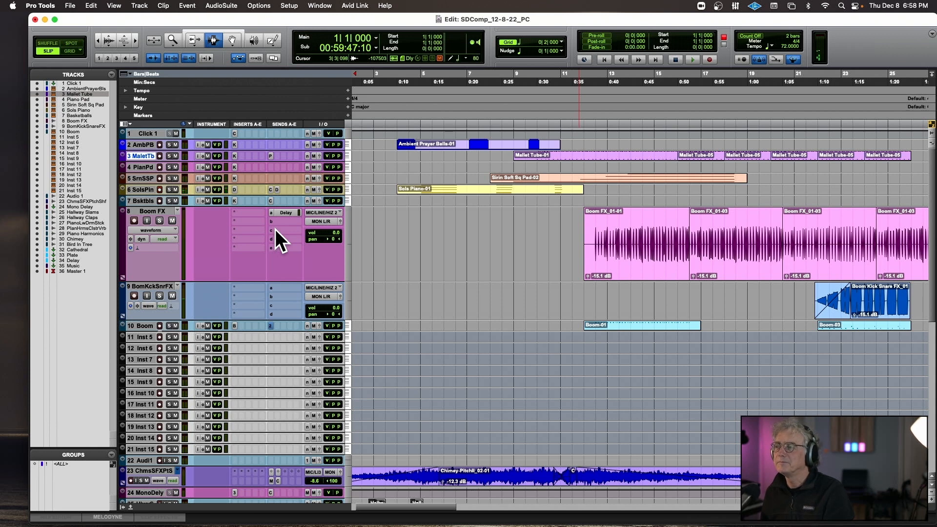
pyautogui.press('space')
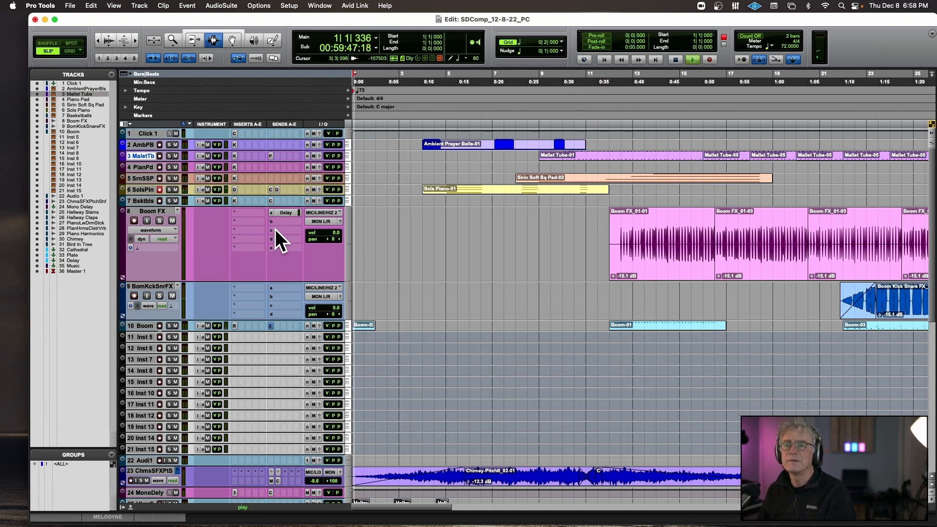
pyautogui.press('space')
# Enlarge the Sols Piano track, show its Delay send level automation, and ramp the level down from about bar 11 to bar 13.
pyautogui.scroll(-3, 311, 195)
pyautogui.hscroll(2, 312, 195)
pyautogui.scroll(3, 312, 196)
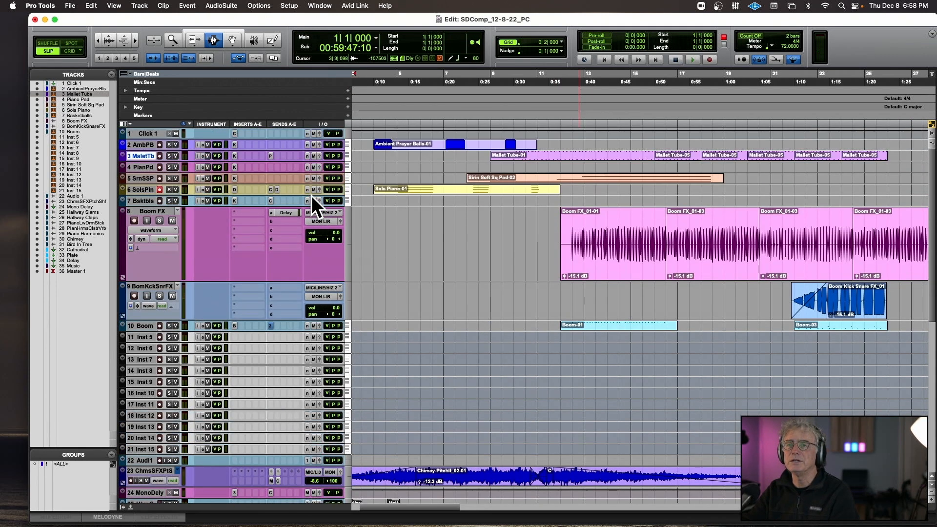
pyautogui.moveTo(136, 195); pyautogui.dragTo(143, 259)
pyautogui.click(154, 207)
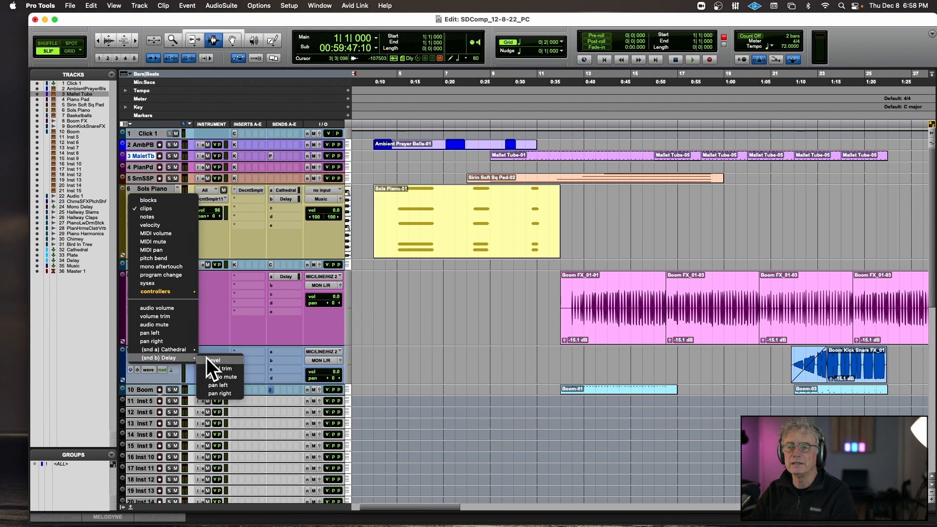
pyautogui.click(207, 358)
pyautogui.click(234, 40)
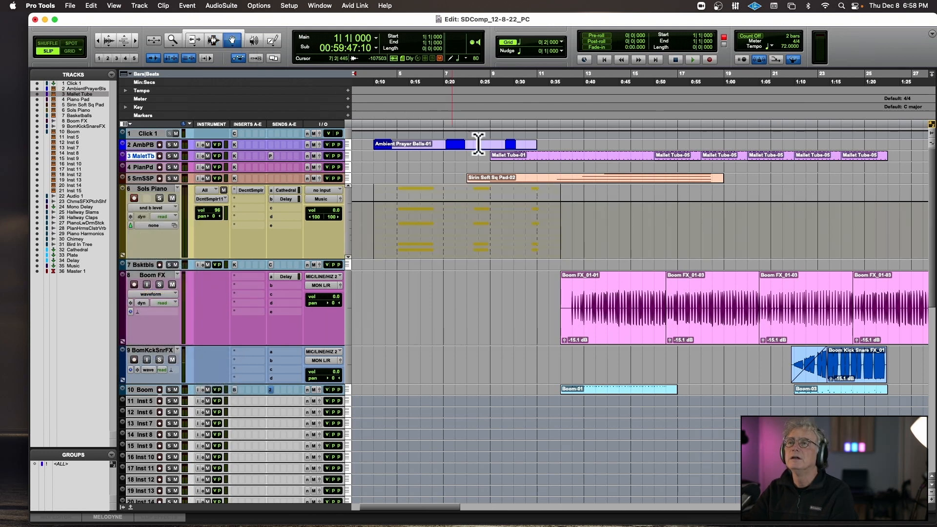
pyautogui.click(540, 201)
pyautogui.moveTo(571, 202); pyautogui.dragTo(584, 242)
# Play from 10|1 to hear the Delay send ramp and return the Sols Piano track view to clips.
pyautogui.click(518, 108)
pyautogui.press('space')
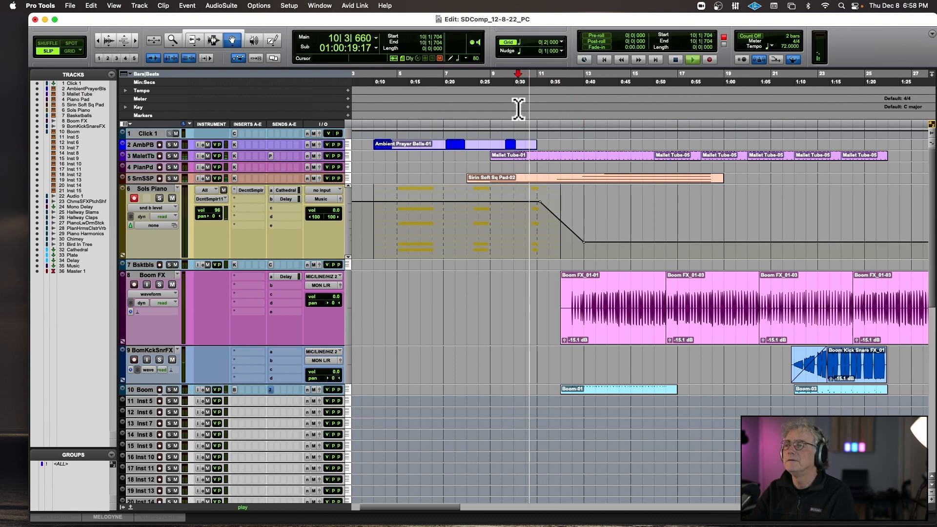
pyautogui.click(165, 207)
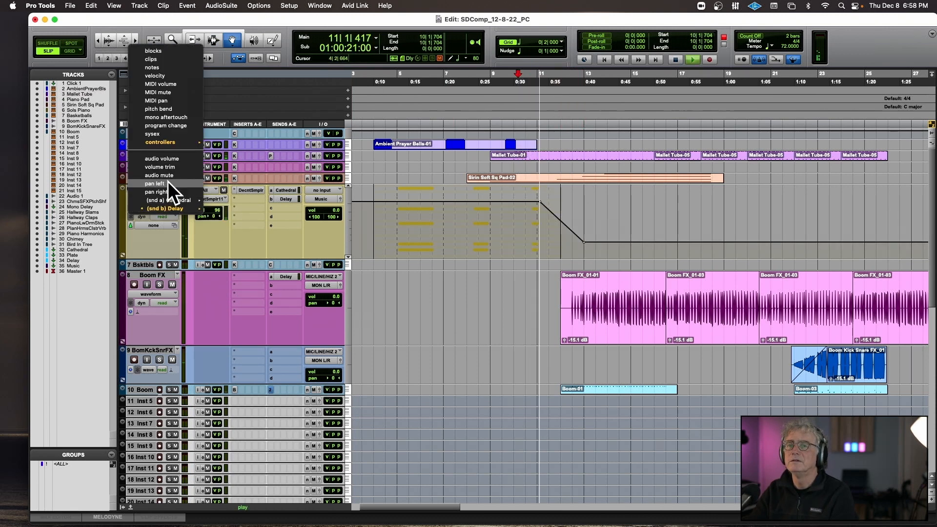
pyautogui.click(169, 59)
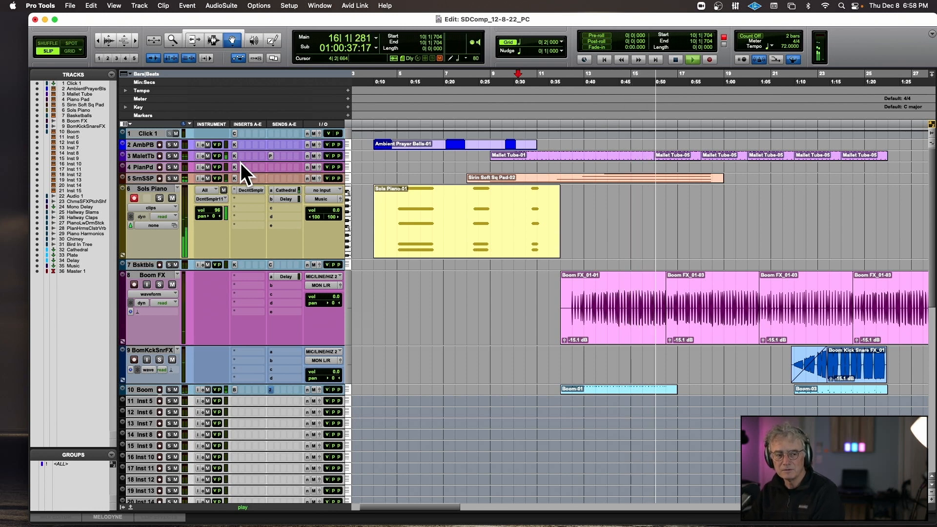
pyautogui.press('space')
# Show the Sols Piano track's Cathedral send level automation and ramp the level down from about bar 11 to bar 14.
pyautogui.scroll(-10, 241, 163)
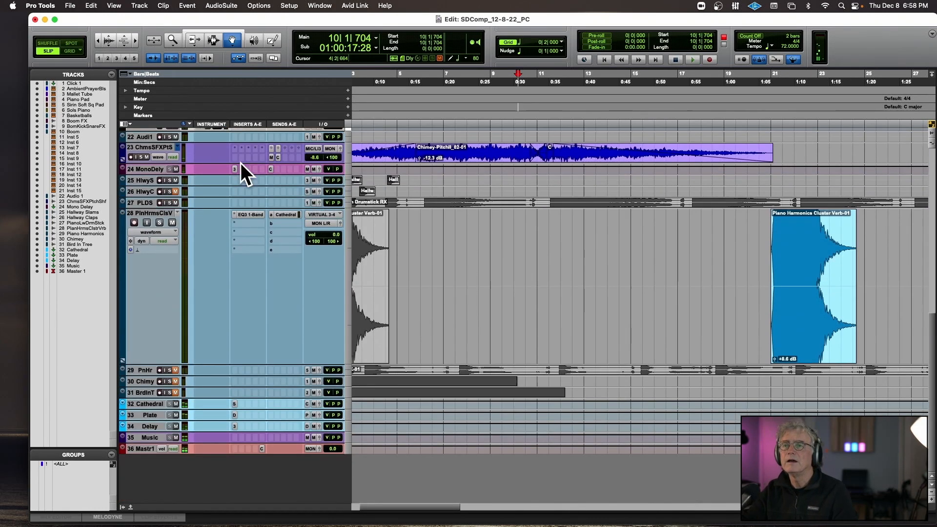
pyautogui.scroll(10, 241, 163)
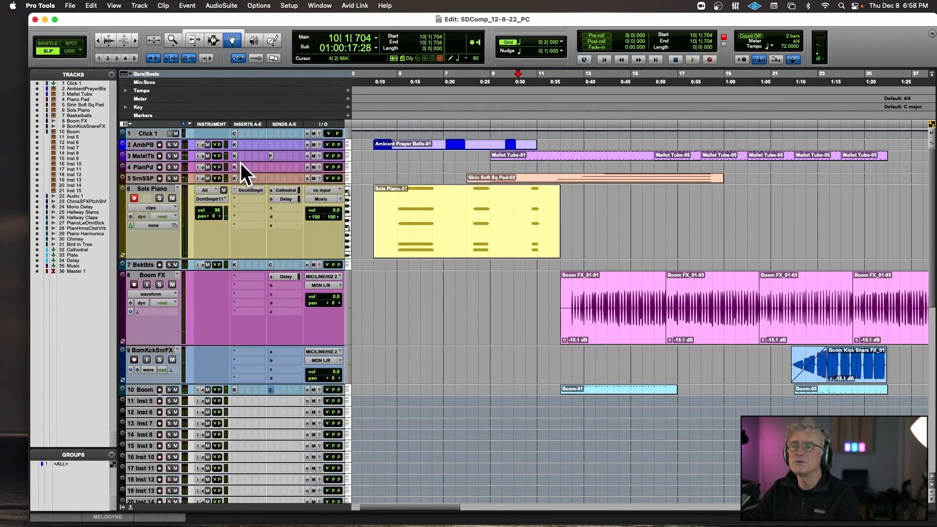
pyautogui.click(291, 193)
pyautogui.click(149, 208)
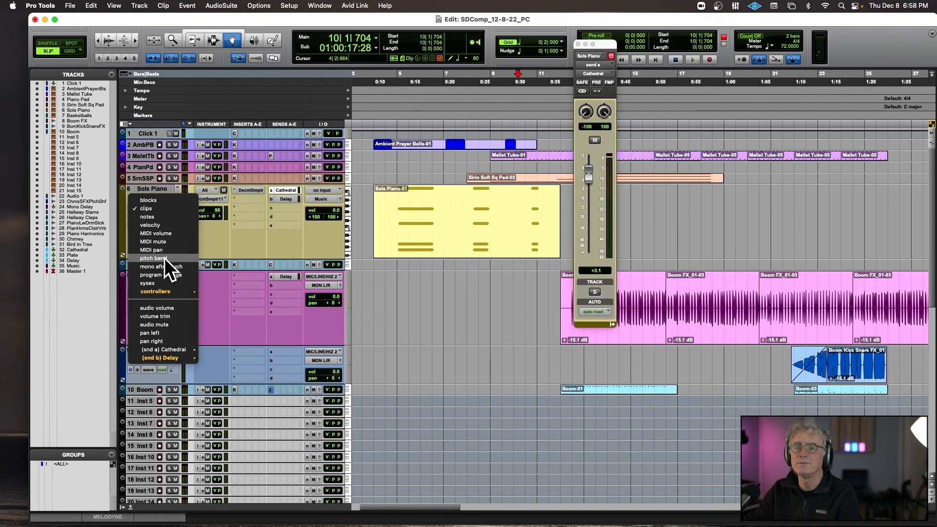
pyautogui.moveTo(166, 351)
pyautogui.click(204, 348)
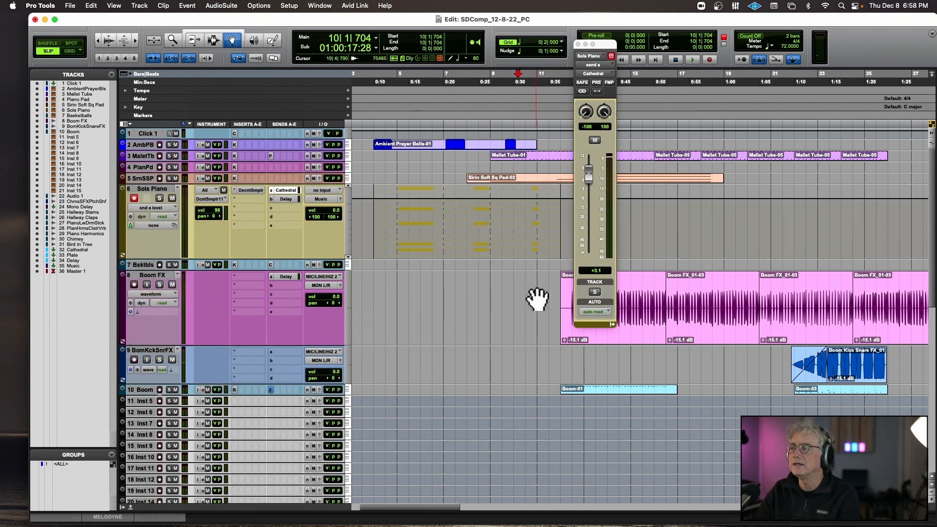
pyautogui.moveTo(627, 200); pyautogui.dragTo(619, 217)
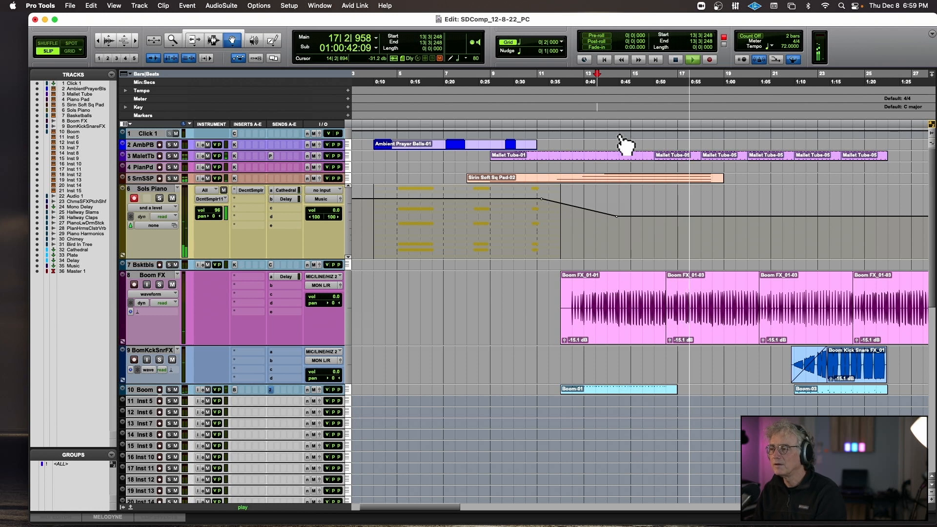
# Record a new MIDI part on the Sols Piano track starting from 13|3|248 and running to about bar 20.
pyautogui.press('space')
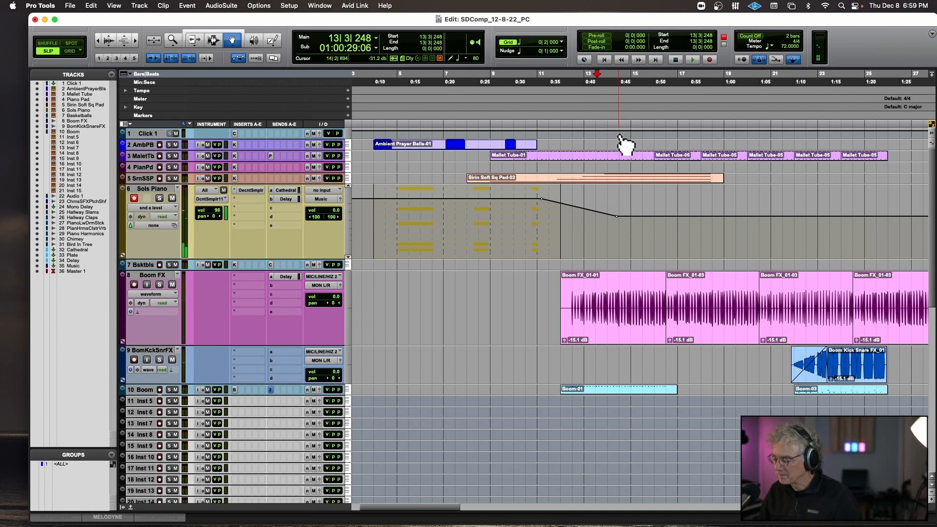
pyautogui.press('super+space')
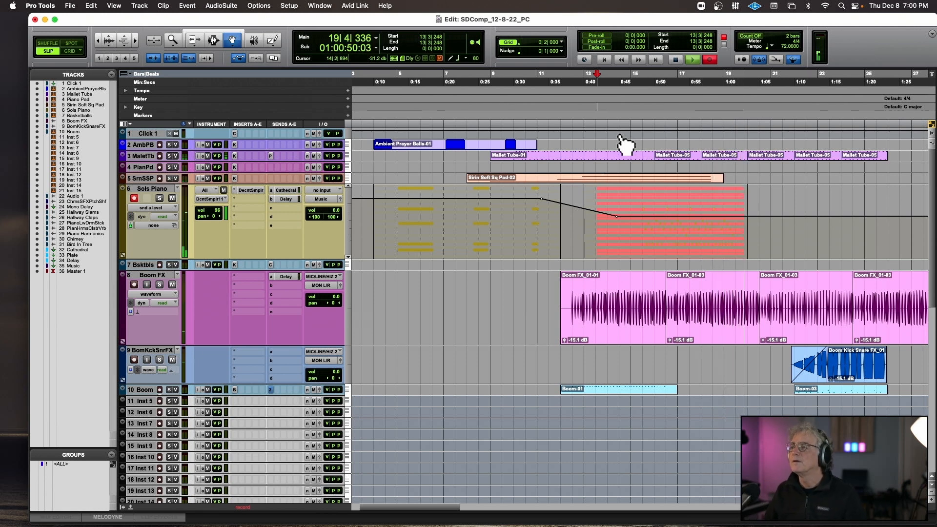
pyautogui.press('space')
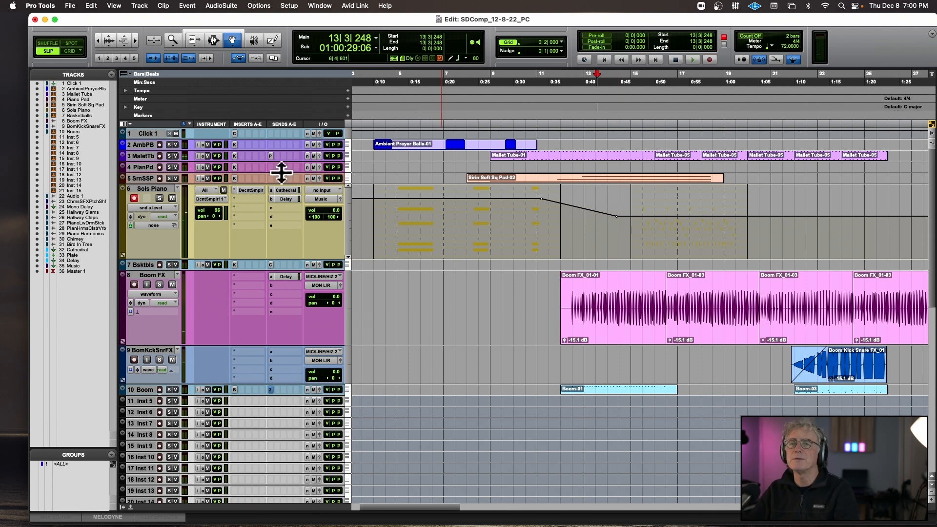
# Switch the Sols Piano track view from send automation back to clips.
pyautogui.click(166, 208)
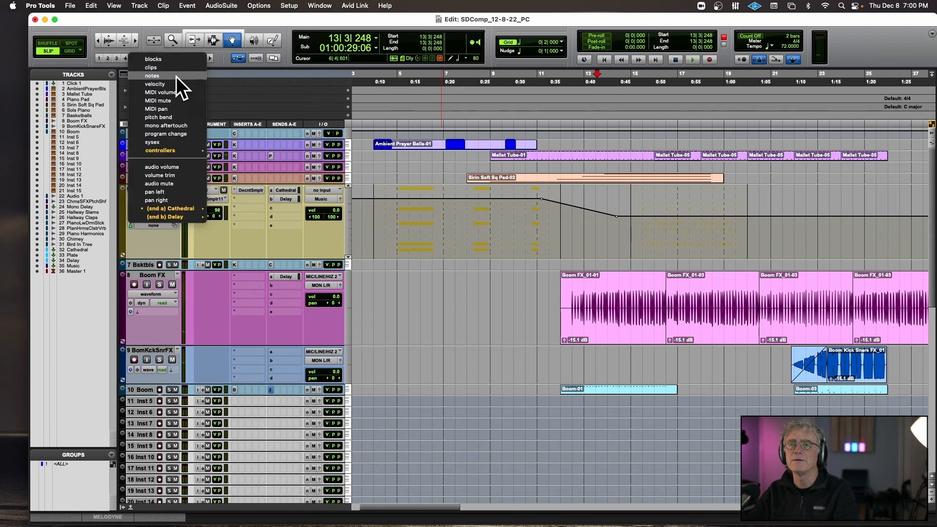
pyautogui.click(166, 76)
pyautogui.click(148, 207)
pyautogui.click(148, 199)
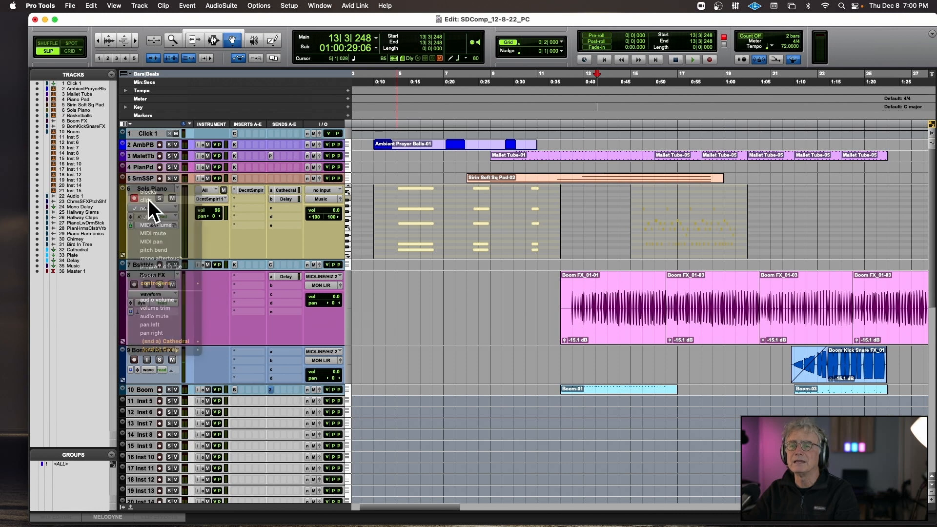
# Select the newly recorded Sols Piano clip and examine its first notes around 15|3 up close.
pyautogui.click(692, 230)
pyautogui.press('t')
pyautogui.press('t')
pyautogui.press('t')
pyautogui.press('t')
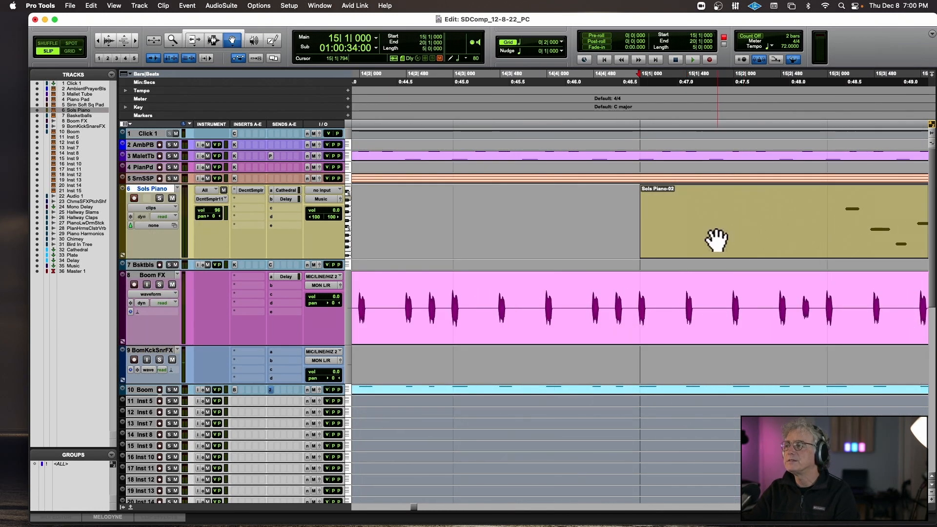
pyautogui.hscroll(4, 717, 240)
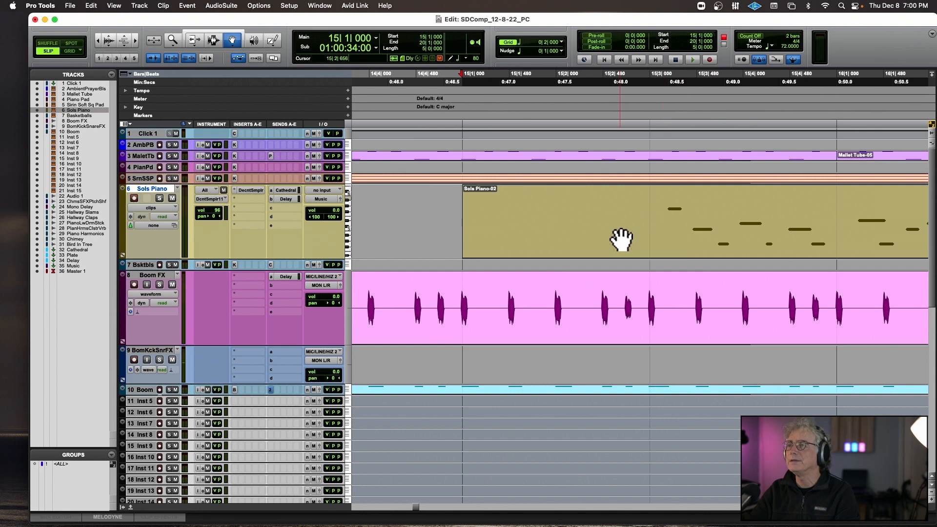
pyautogui.click(651, 120)
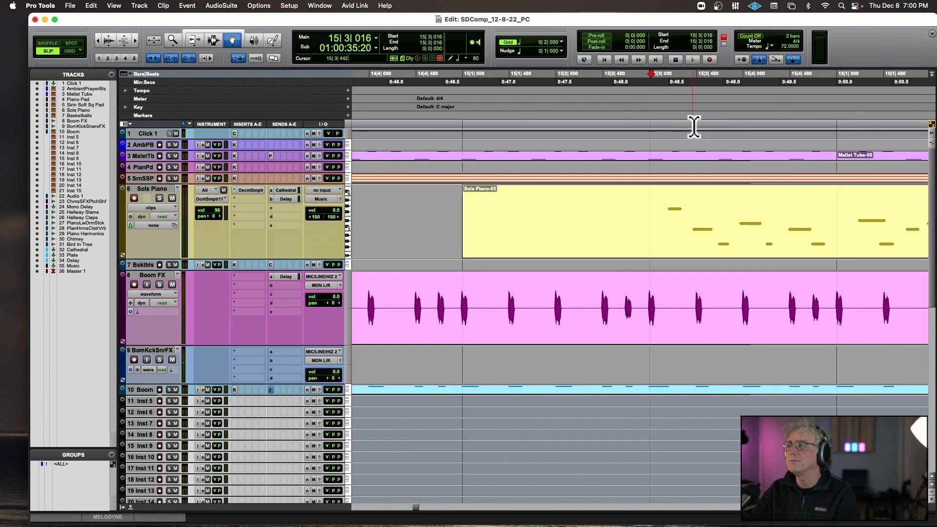
# Play the new Sols Piano clip from just before bar 15 to review its timing with the other parts.
pyautogui.click(213, 40)
pyautogui.click(652, 224)
pyautogui.moveTo(652, 226)
pyautogui.mouseDown()
pyautogui.moveTo(674, 226)
pyautogui.moveTo(650, 229)
pyautogui.mouseUp()
pyautogui.click(465, 233)
pyautogui.press('space')
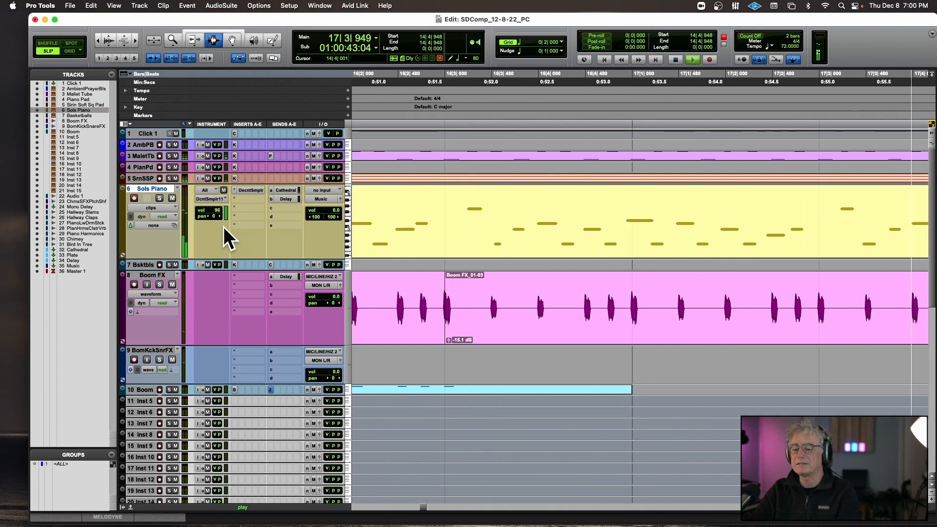
pyautogui.press('r')
pyautogui.press('r')
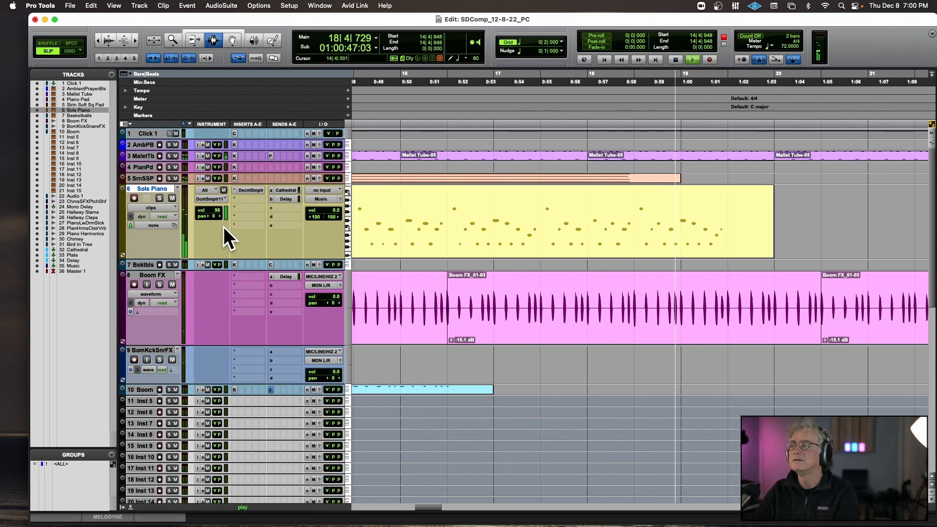
pyautogui.press('space')
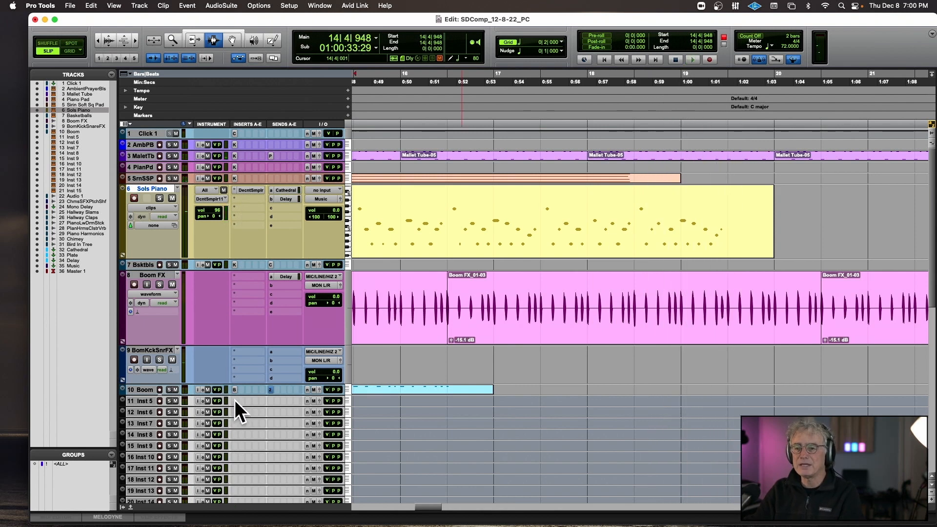
# Insert the multichannel instrument Xpand!2 on the Inst 5 track.
pyautogui.click(237, 401)
pyautogui.moveTo(236, 402)
pyautogui.moveTo(344, 259)
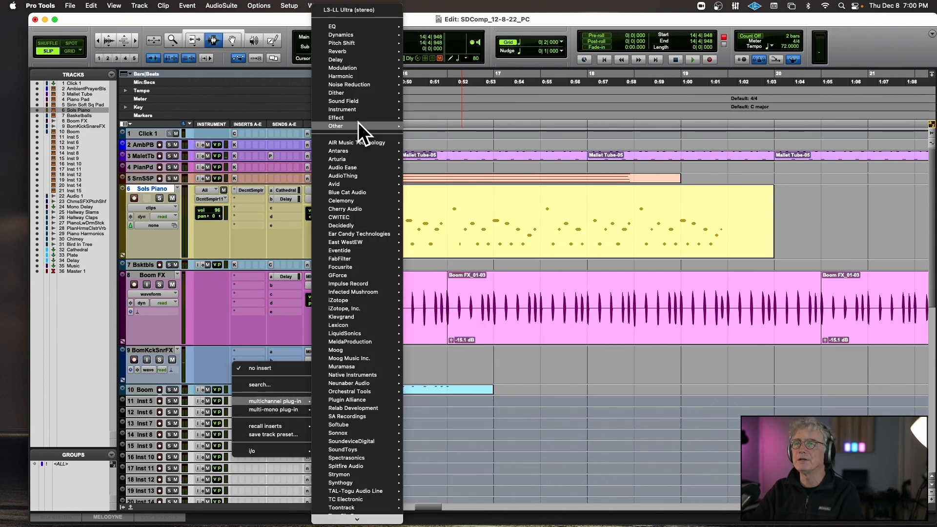
pyautogui.moveTo(362, 112)
pyautogui.moveTo(465, 519)
pyautogui.click(458, 488)
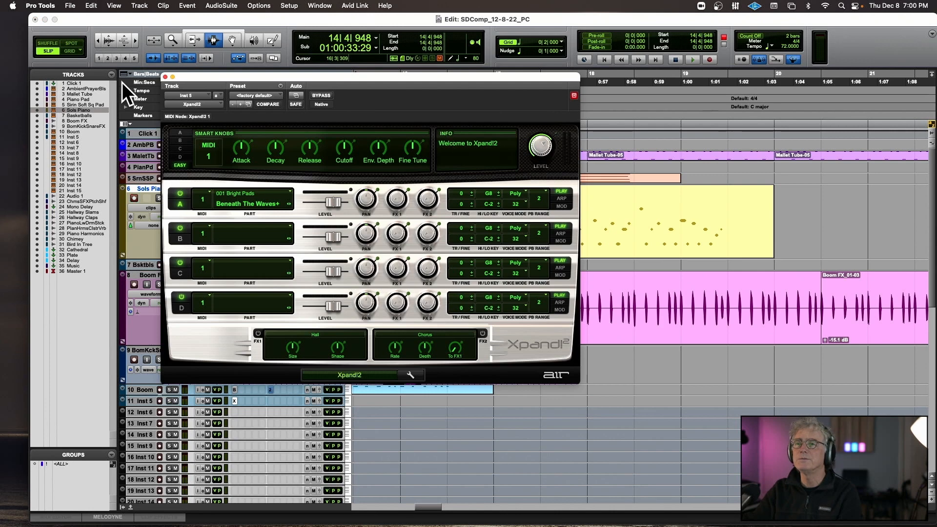
# Try the Xpand!2 vocal preset +03 Female Ooh Pad, then load +02 Female Ooh Wide and audition it with the arrangement.
pyautogui.click(239, 94)
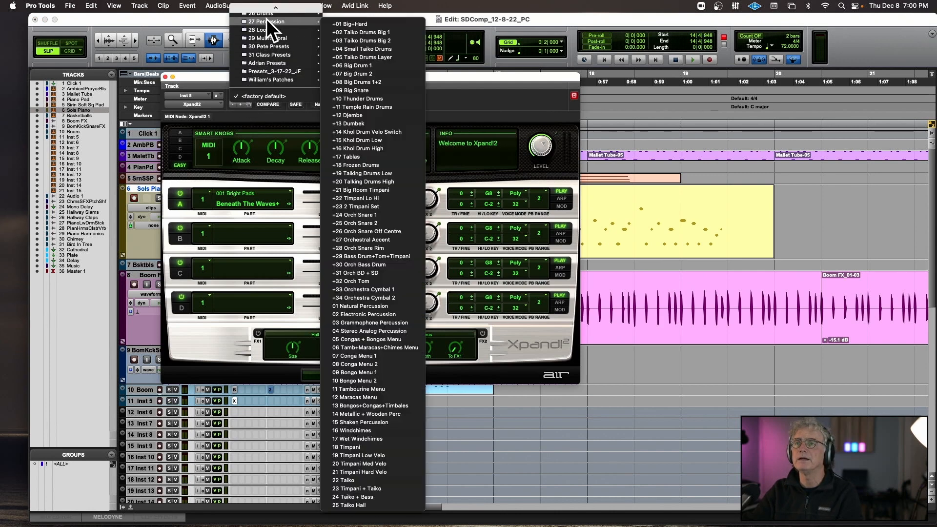
pyautogui.moveTo(285, 145)
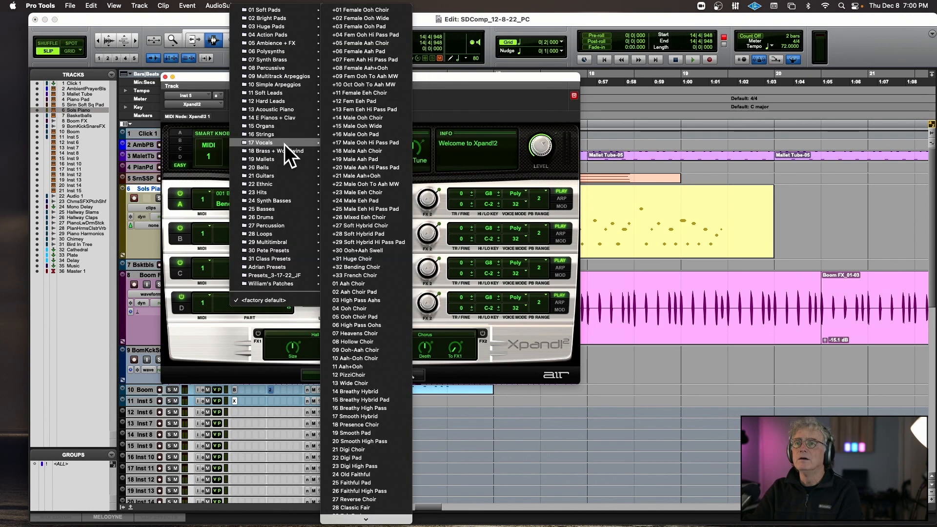
pyautogui.click(361, 26)
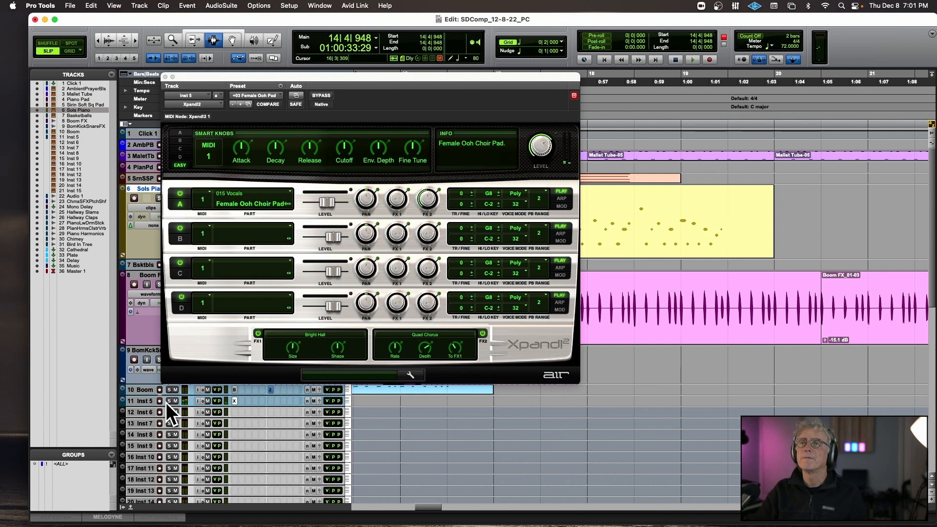
pyautogui.click(255, 93)
pyautogui.click(379, 19)
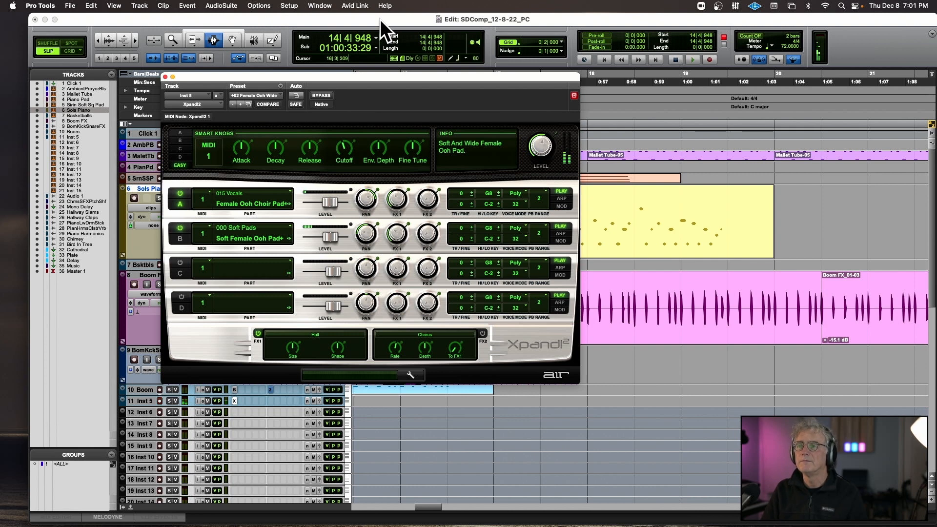
pyautogui.press('space')
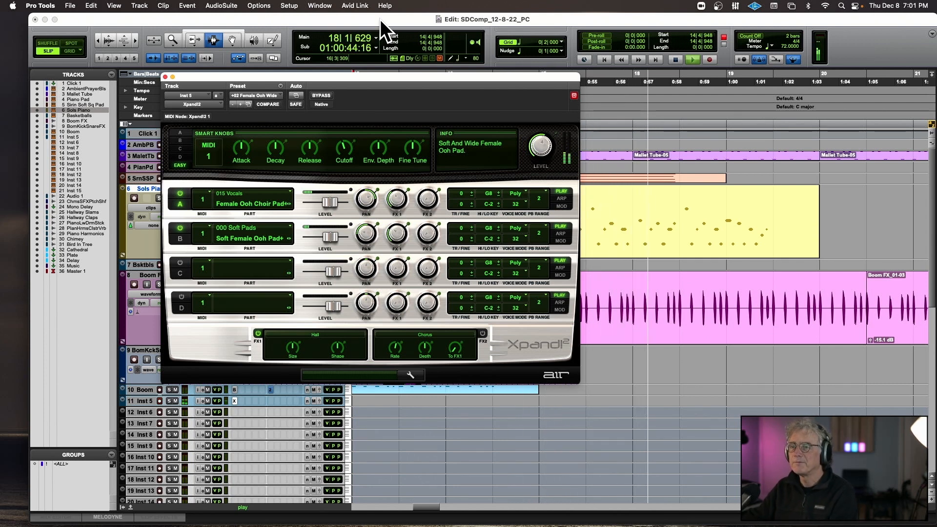
pyautogui.press('space')
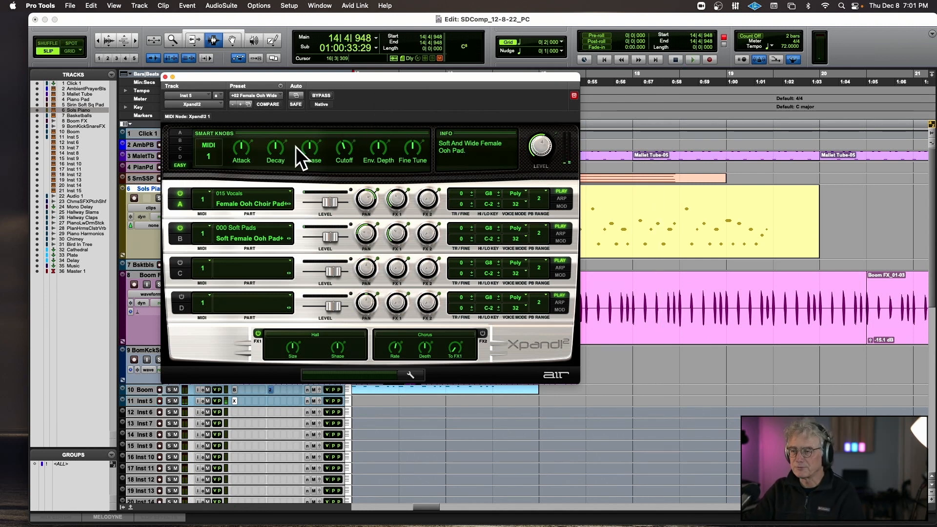
# Lengthen the Release of the Xpand!2 choir sound, adjust its Cutoff, and check the Cutoff's MIDI control options.
pyautogui.moveTo(309, 151); pyautogui.dragTo(314, 133)
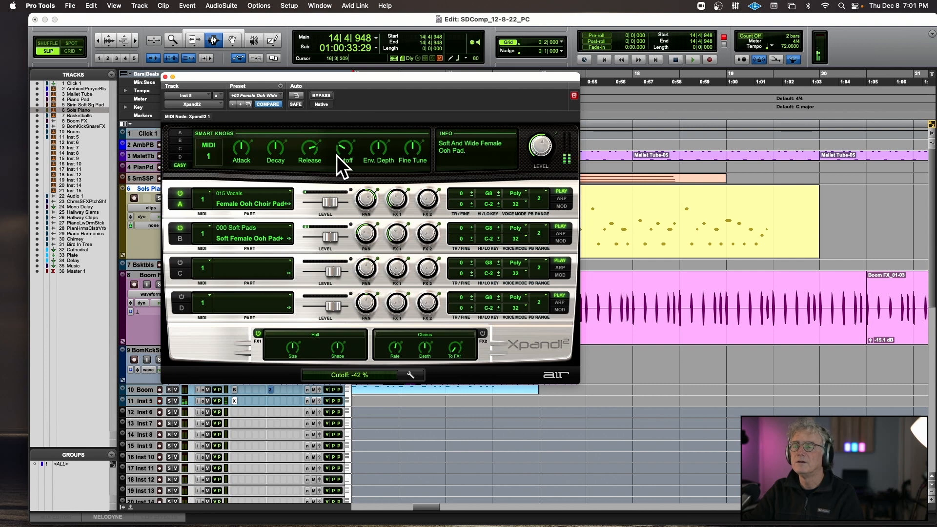
pyautogui.moveTo(336, 156); pyautogui.dragTo(336, 137)
pyautogui.rightClick(344, 145)
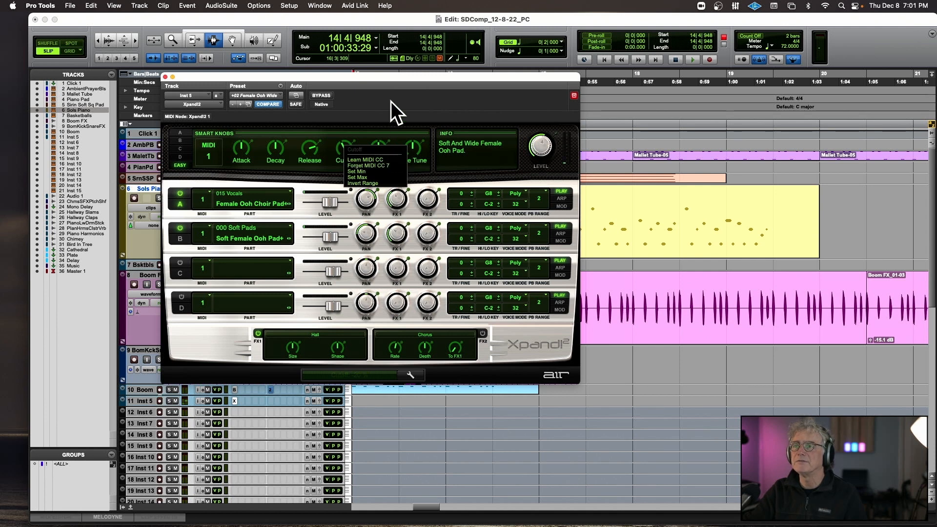
pyautogui.click(452, 173)
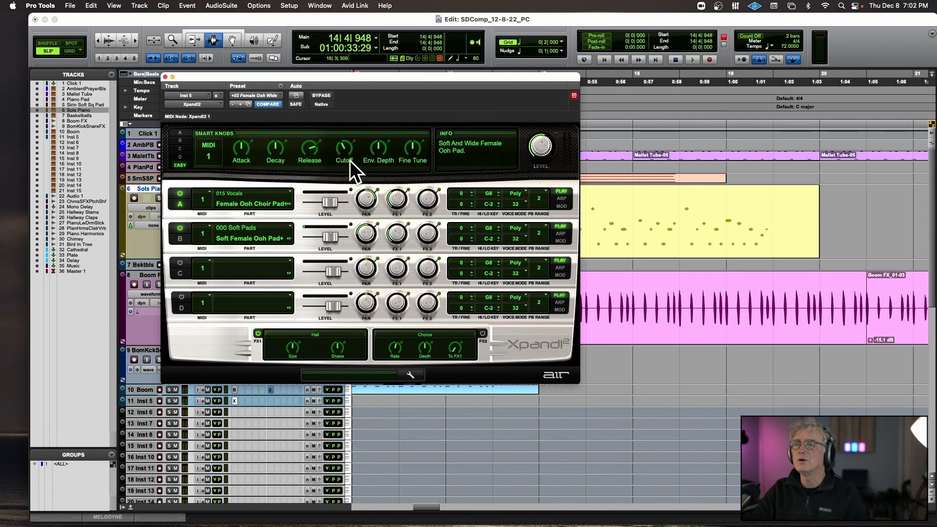
# Record a choir part on the Inst 5 track from 14|4|617 to about bar 21 and close the Xpand!2 window.
pyautogui.hscroll(-5, 600, 194)
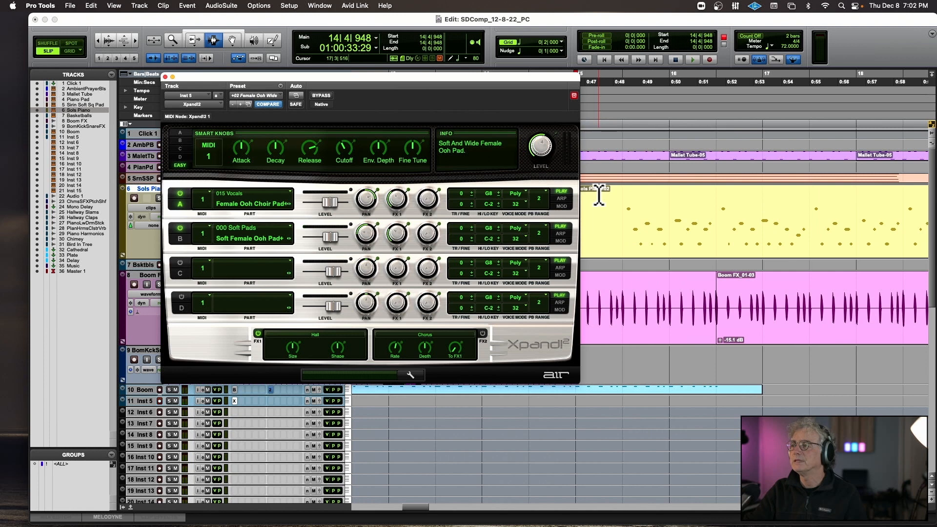
pyautogui.hscroll(-2, 598, 198)
pyautogui.click(620, 201)
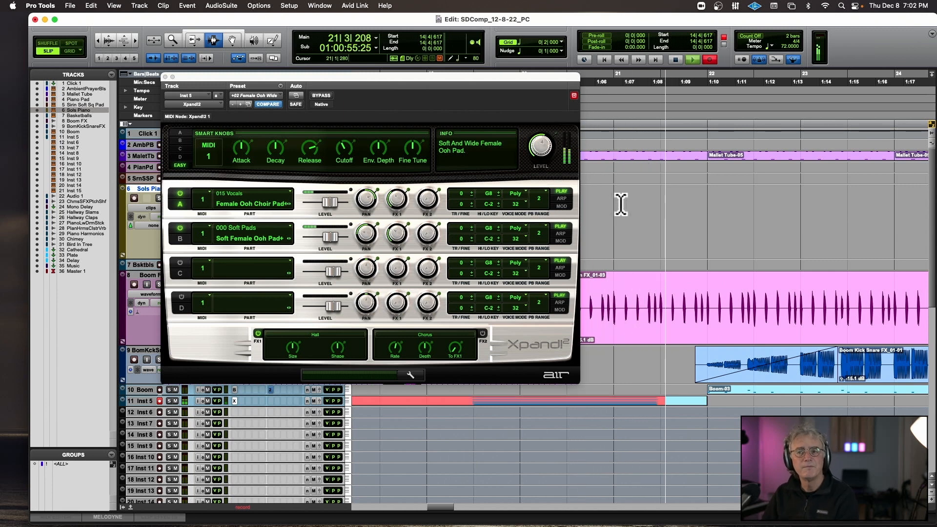
pyautogui.press('space')
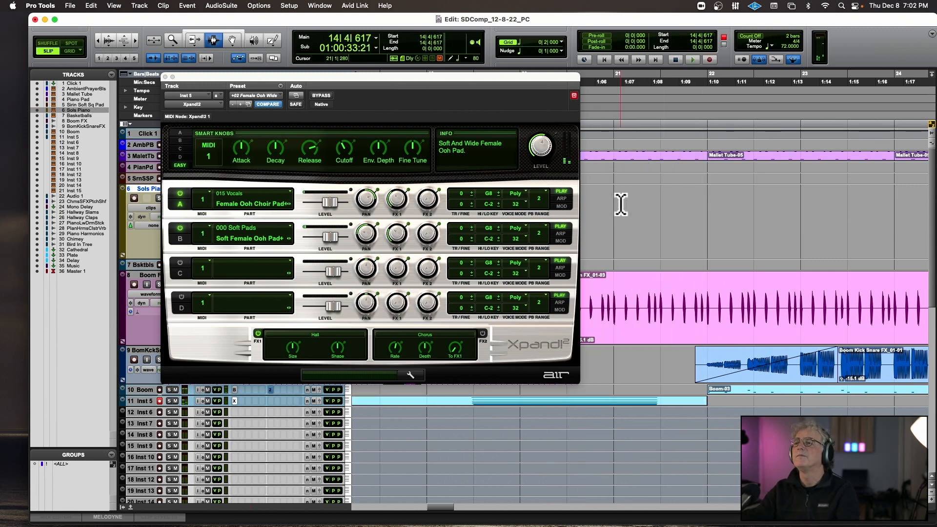
pyautogui.click(165, 77)
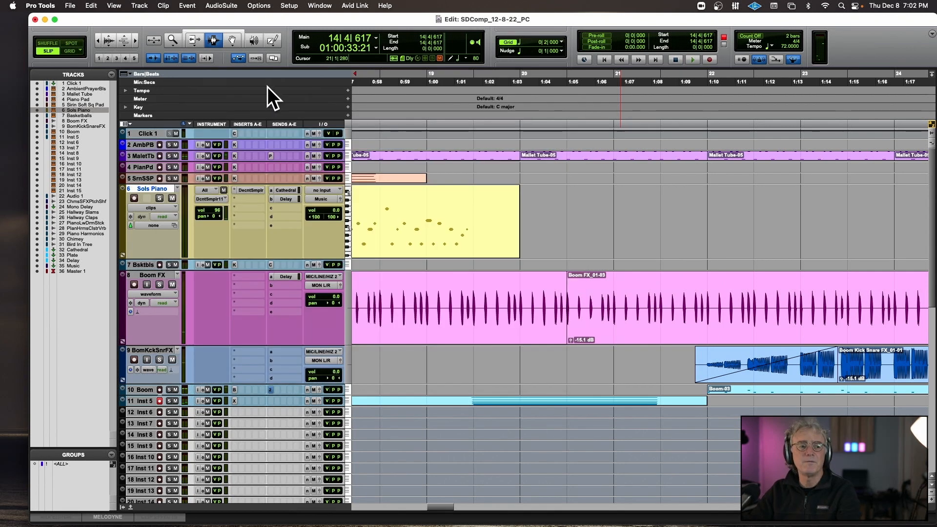
# Rename the Inst 5 track as Choir.
pyautogui.hscroll(-5, 441, 363)
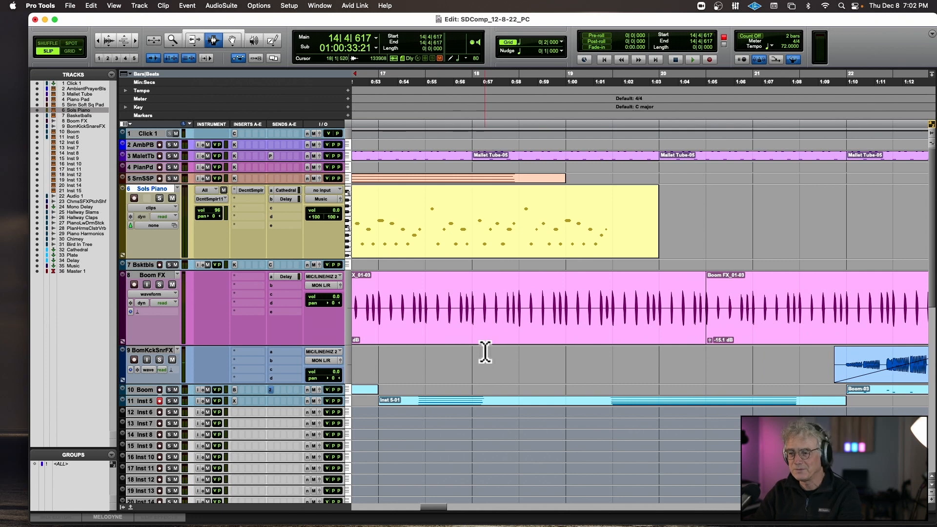
pyautogui.doubleClick(148, 399)
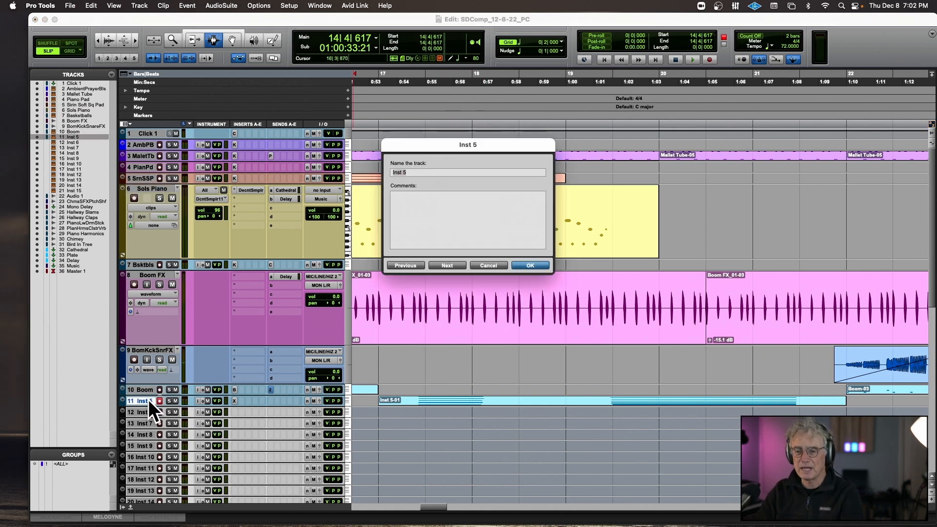
pyautogui.press('Return')
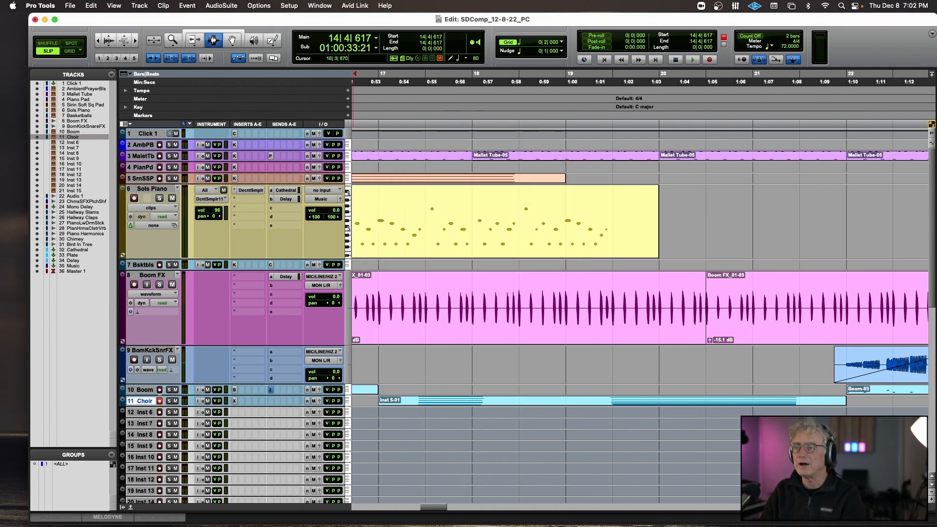
# Select the recorded choir clip and change the Choir track's color to a darker blue.
pyautogui.doubleClick(421, 407)
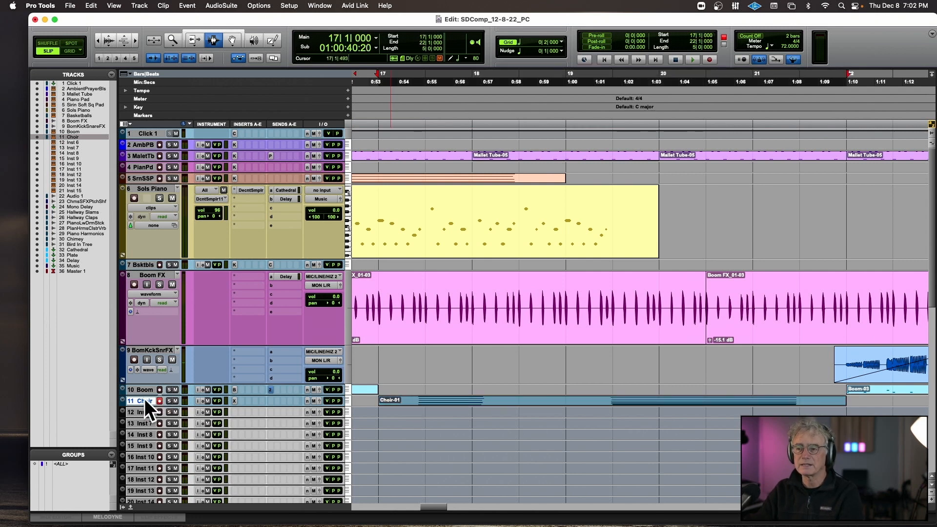
pyautogui.doubleClick(122, 404)
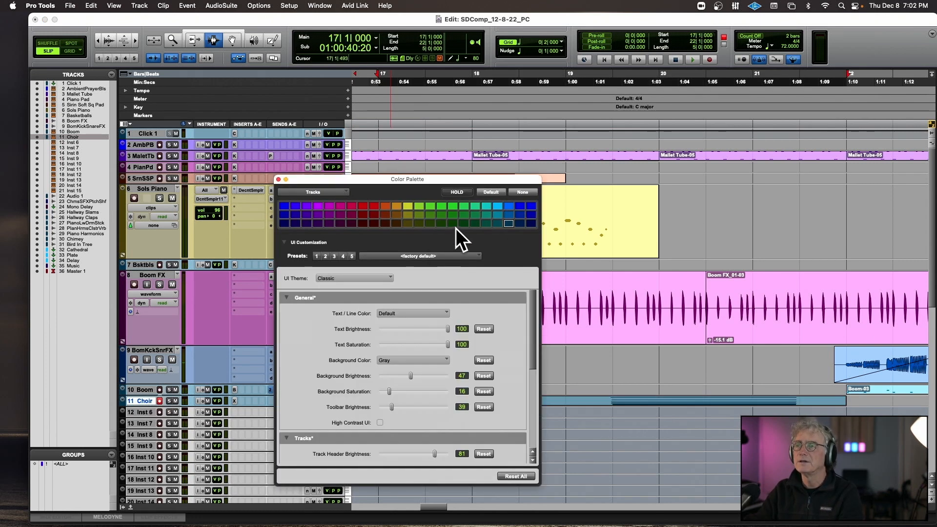
pyautogui.click(518, 215)
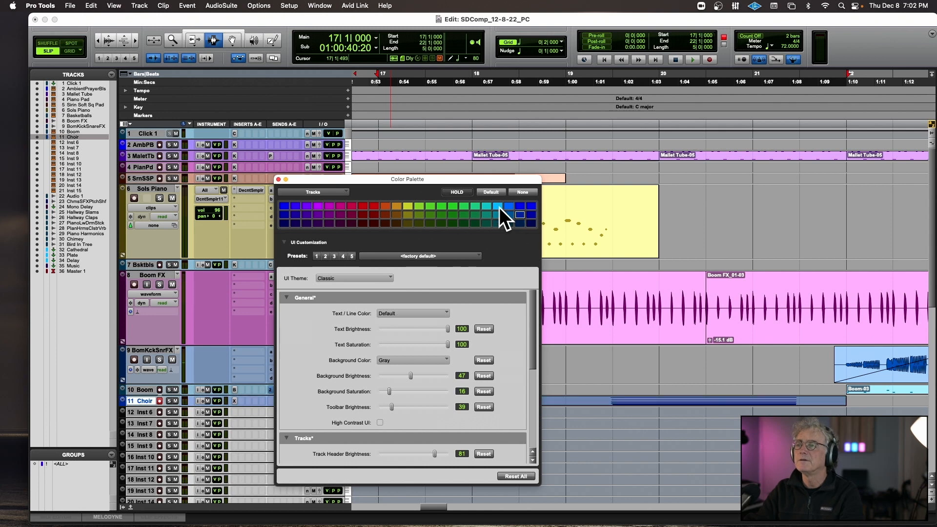
pyautogui.click(278, 178)
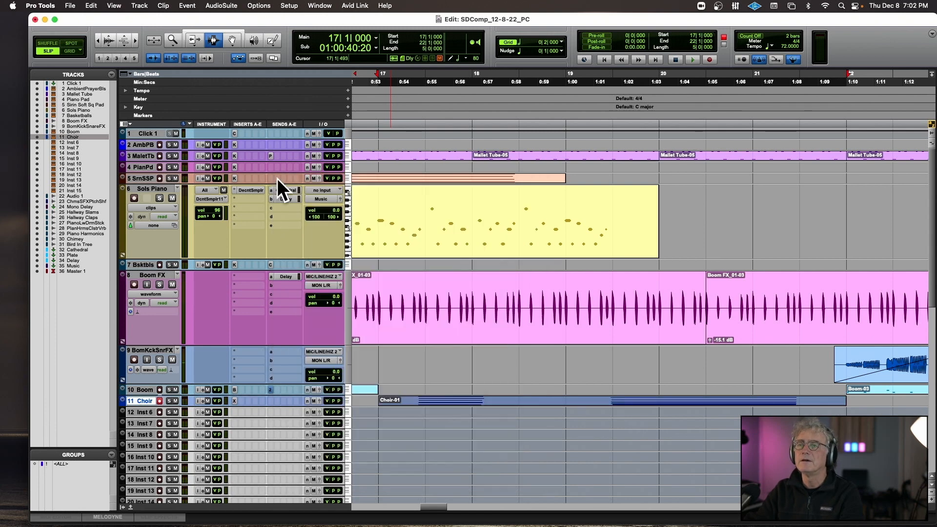
# Open the Choir notes in the MIDI editor and play them briefly from 17|1|720.
pyautogui.click(130, 506)
pyautogui.click(230, 227)
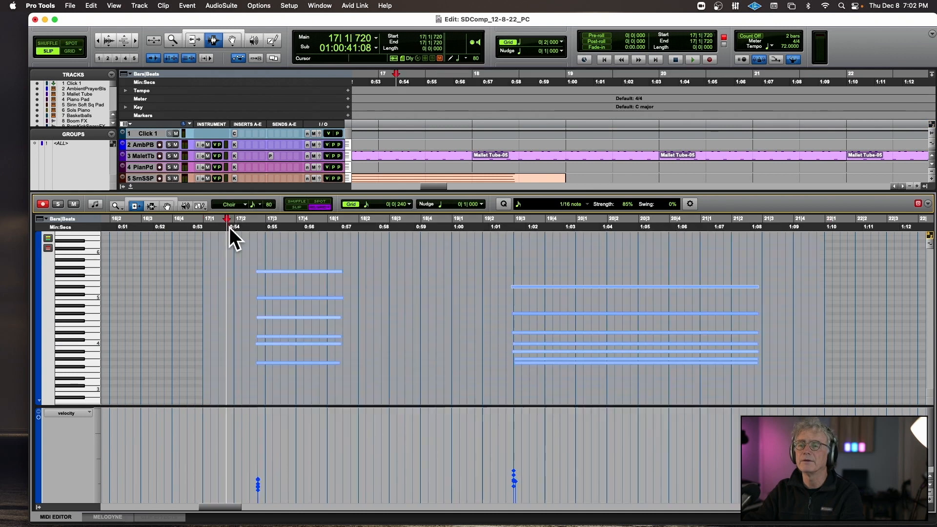
pyautogui.press('space')
# Lower the velocities of both choir chords to a uniform low level and play them from 17|1|720.
pyautogui.press('space')
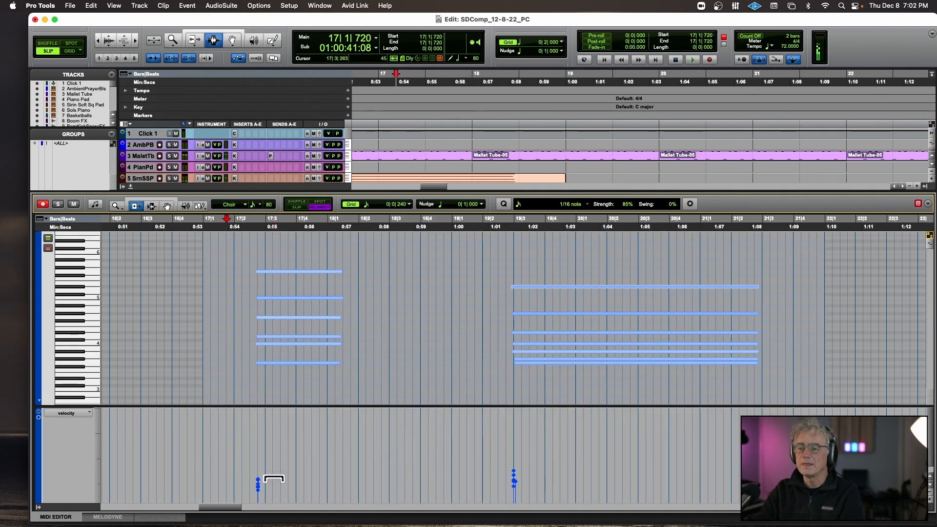
pyautogui.moveTo(274, 478)
pyautogui.mouseDown()
pyautogui.moveTo(293, 344)
pyautogui.moveTo(314, 388)
pyautogui.moveTo(318, 497)
pyautogui.mouseUp()
pyautogui.press('space')
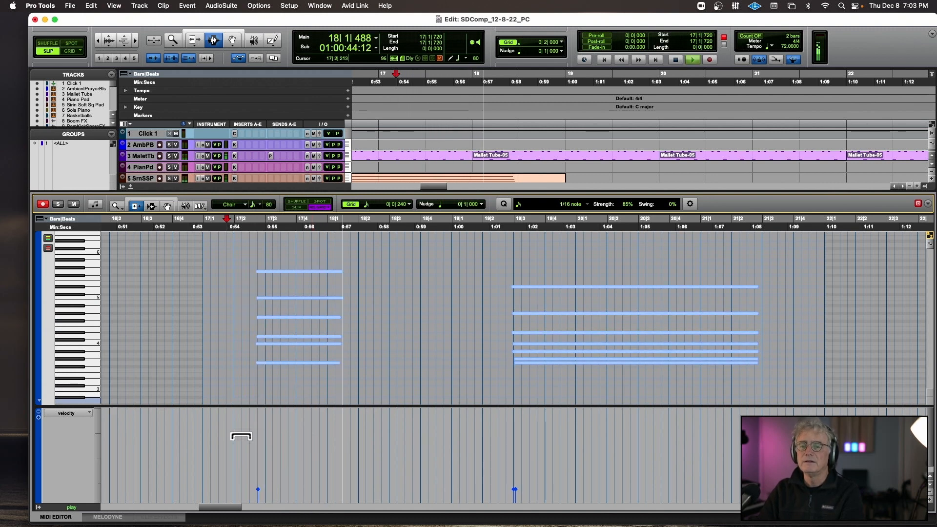
pyautogui.press('space')
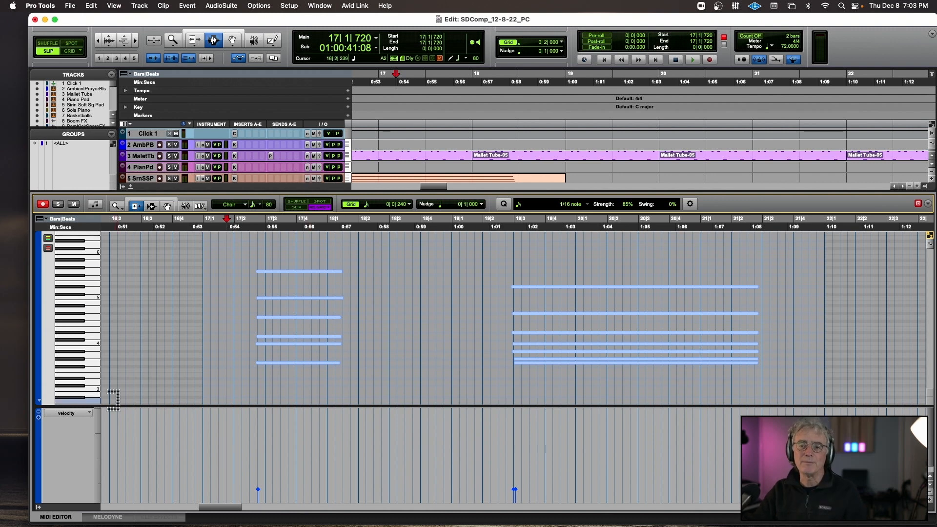
# Try a rising MIDI volume ramp across the start of the first choir chord, audition it from 17|2|480, and undo it.
pyautogui.click(73, 414)
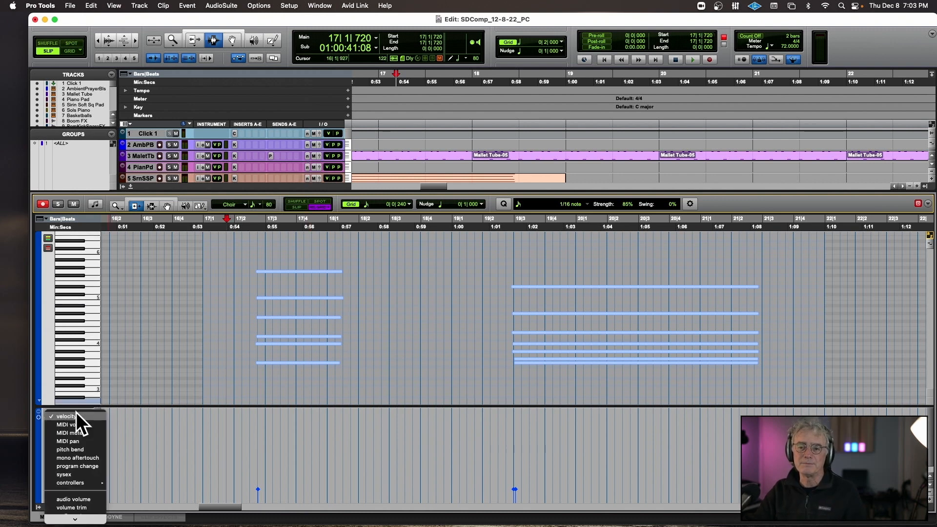
pyautogui.click(100, 426)
pyautogui.click(199, 206)
pyautogui.click(202, 205)
pyautogui.click(210, 214)
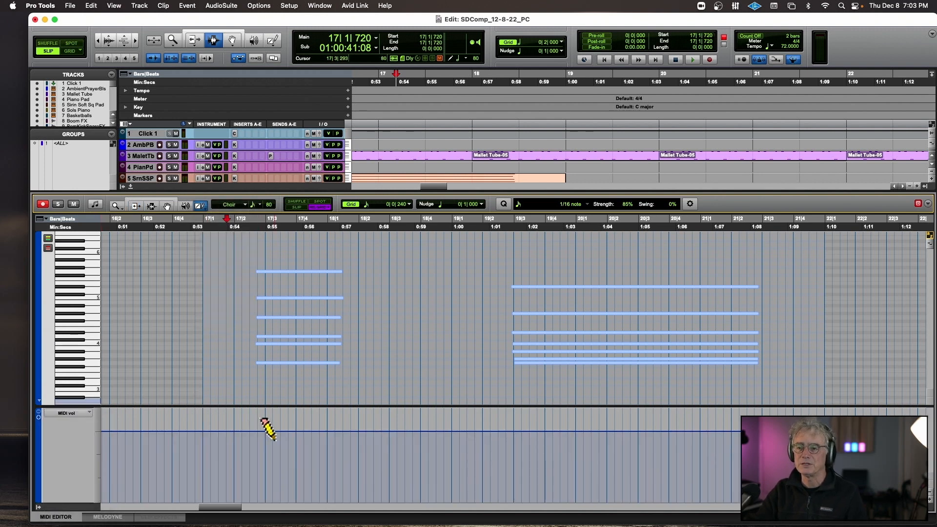
pyautogui.moveTo(277, 431)
pyautogui.mouseDown()
pyautogui.moveTo(216, 454)
pyautogui.moveTo(224, 459)
pyautogui.mouseUp()
pyautogui.moveTo(290, 431); pyautogui.dragTo(220, 479)
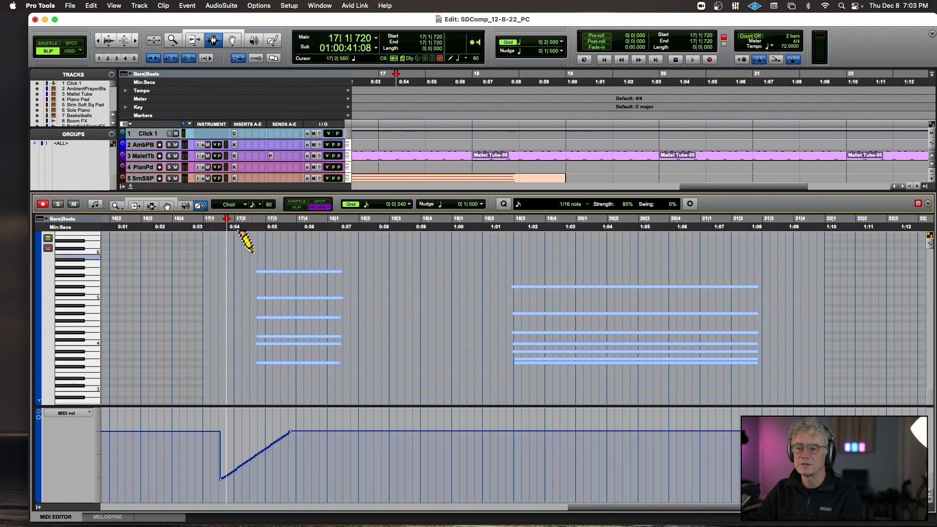
pyautogui.click(251, 225)
pyautogui.press('space')
pyautogui.press('space')
pyautogui.press('super+z')
pyautogui.press('super+z')
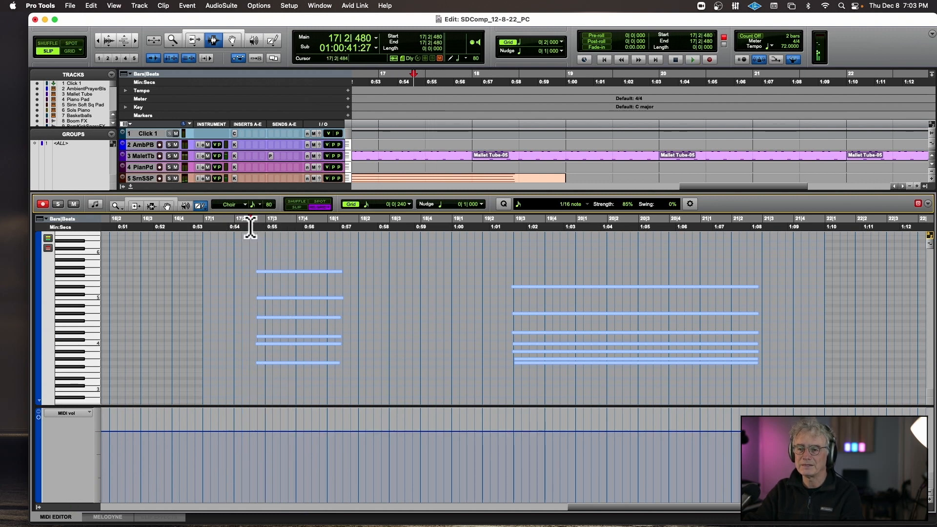
# Try rising expression (11) ramps across the start of the first choir chord, audition each from 17|2|480, and undo them.
pyautogui.click(74, 414)
pyautogui.moveTo(74, 472)
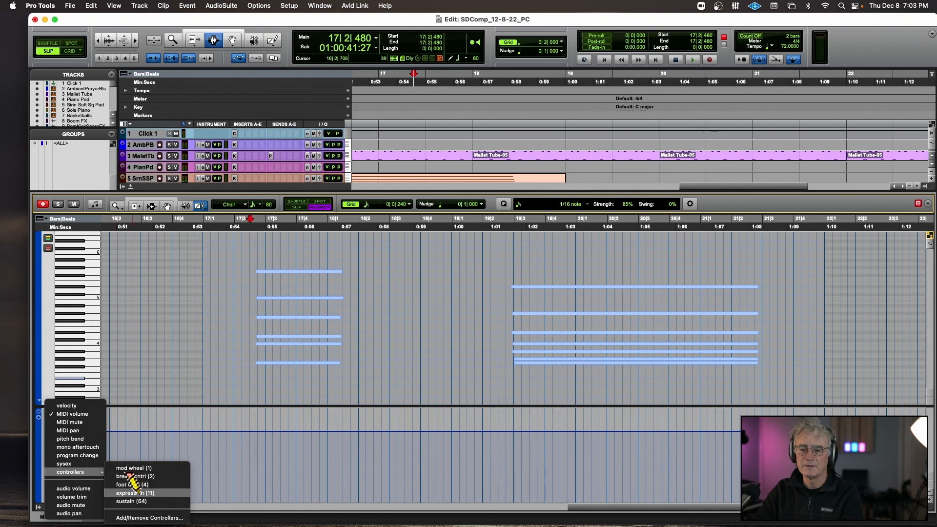
pyautogui.click(184, 494)
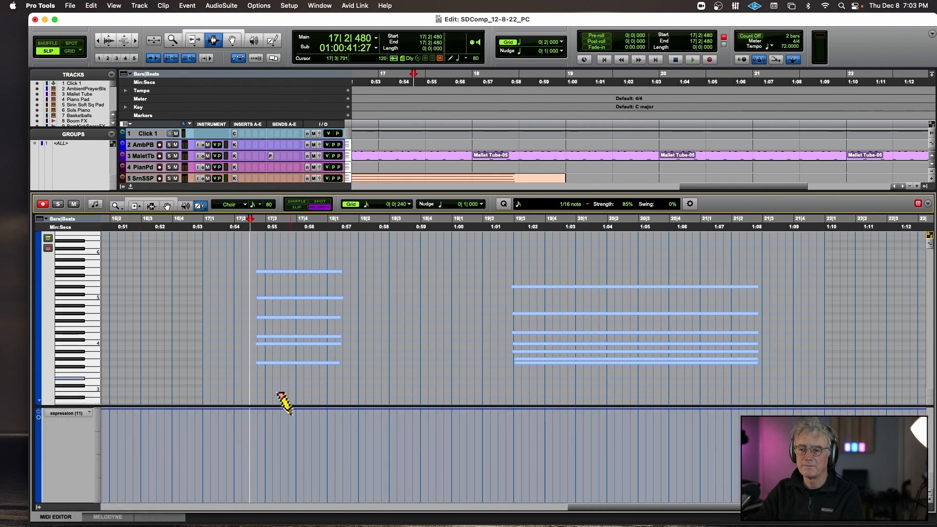
pyautogui.moveTo(292, 414); pyautogui.dragTo(229, 474)
pyautogui.press('space')
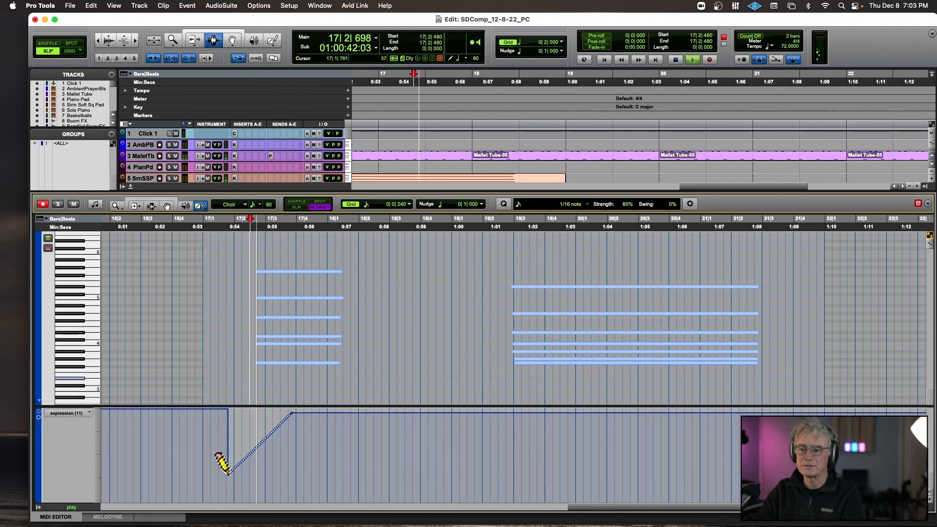
pyautogui.press('space')
pyautogui.moveTo(296, 413)
pyautogui.mouseDown()
pyautogui.moveTo(266, 472)
pyautogui.moveTo(236, 490)
pyautogui.mouseUp()
pyautogui.press('space')
pyautogui.press('space')
pyautogui.press('super+z')
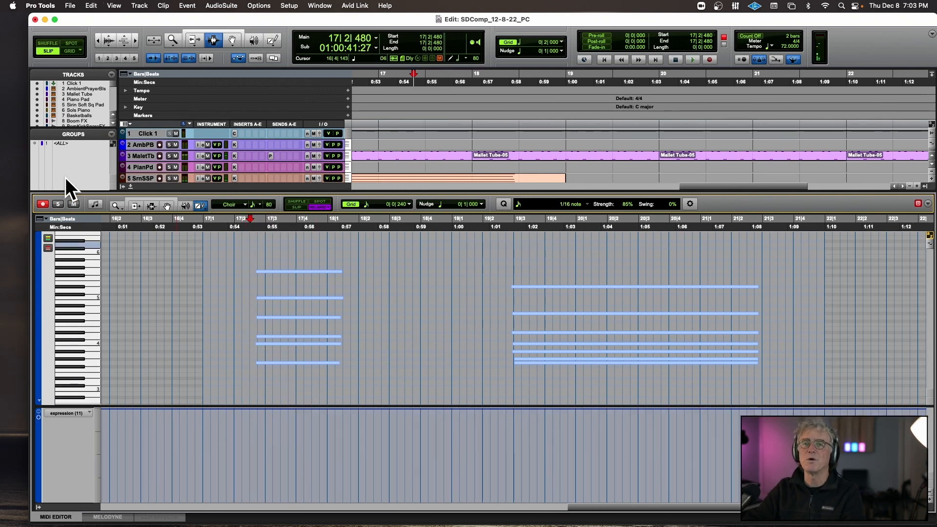
# Close the docked MIDI editor to return to the full track view.
pyautogui.click(131, 186)
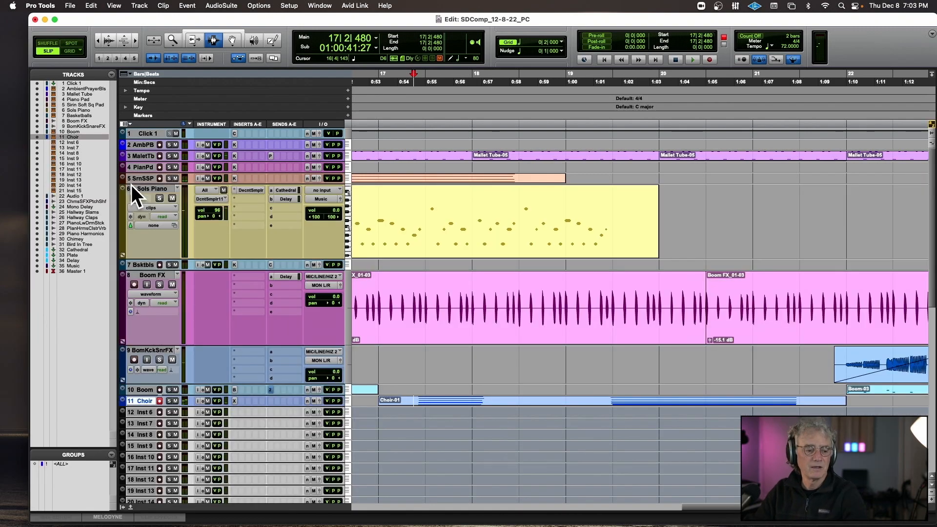
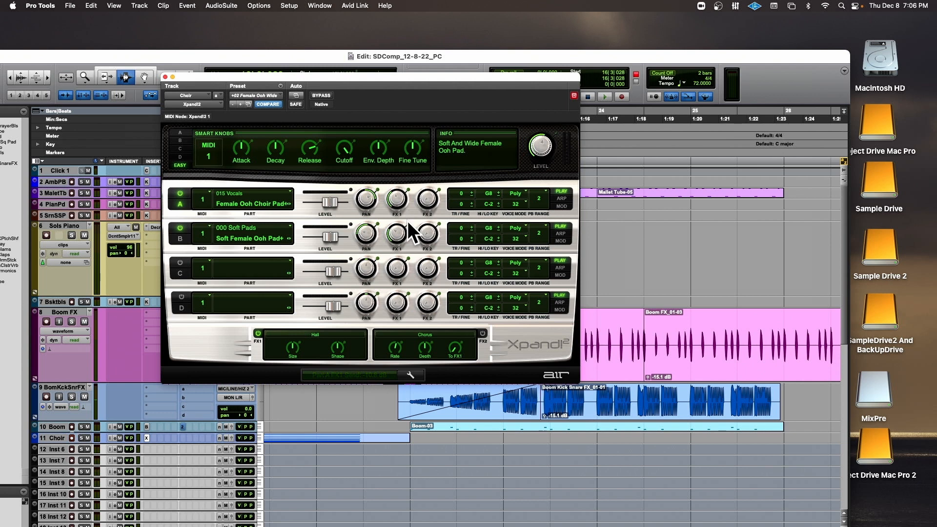
# Audition the choir chords from 19|3|310 with the Xpand!2 Cutoff set to -21 % and close the plug-in window.
pyautogui.moveTo(363, 77); pyautogui.dragTo(392, 68)
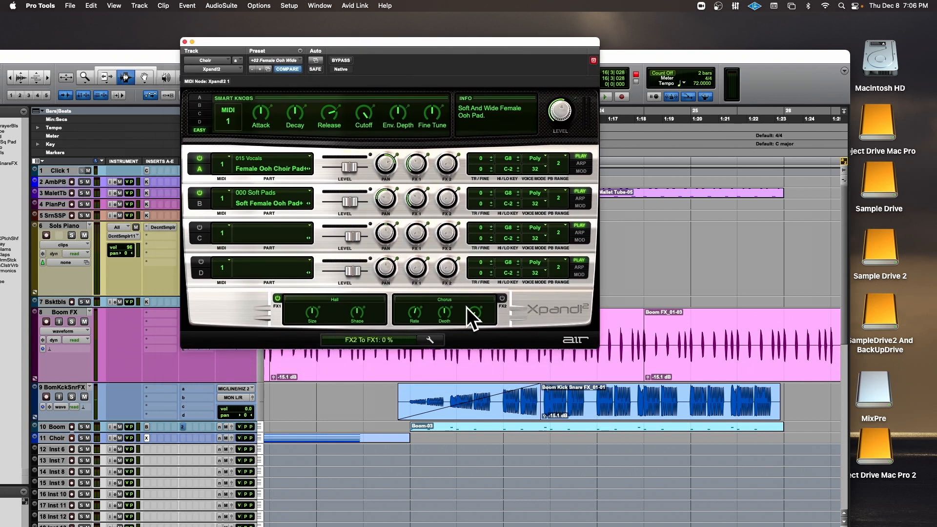
pyautogui.hscroll(-5, 415, 393)
pyautogui.hscroll(-3, 415, 393)
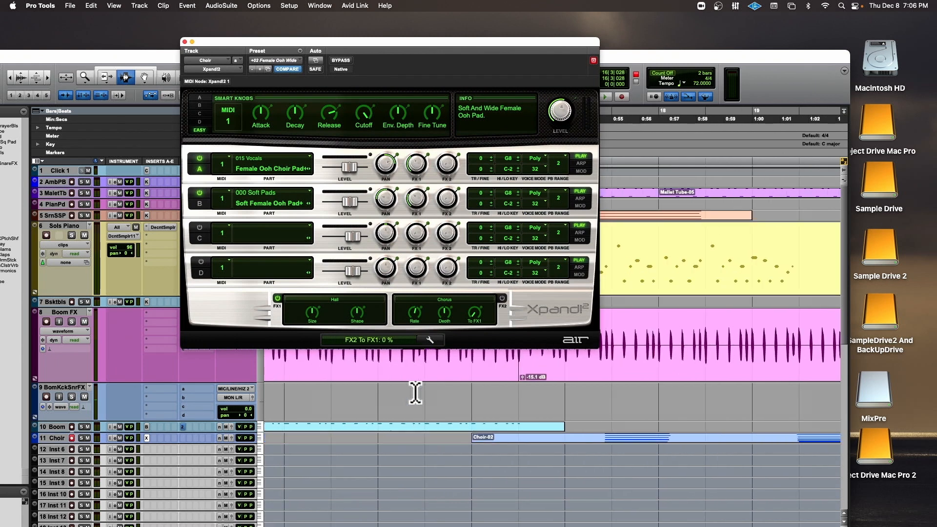
pyautogui.click(470, 403)
pyautogui.hscroll(3, 470, 403)
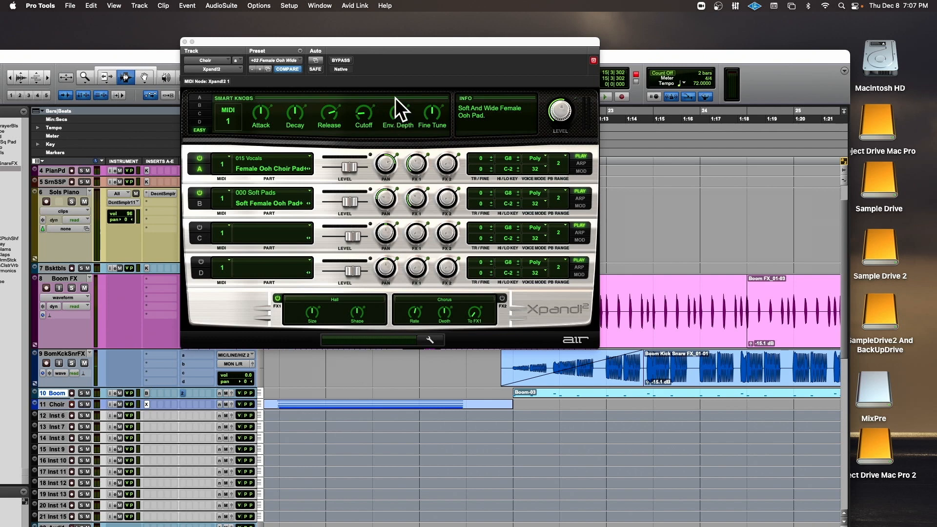
pyautogui.moveTo(396, 38); pyautogui.dragTo(522, 91)
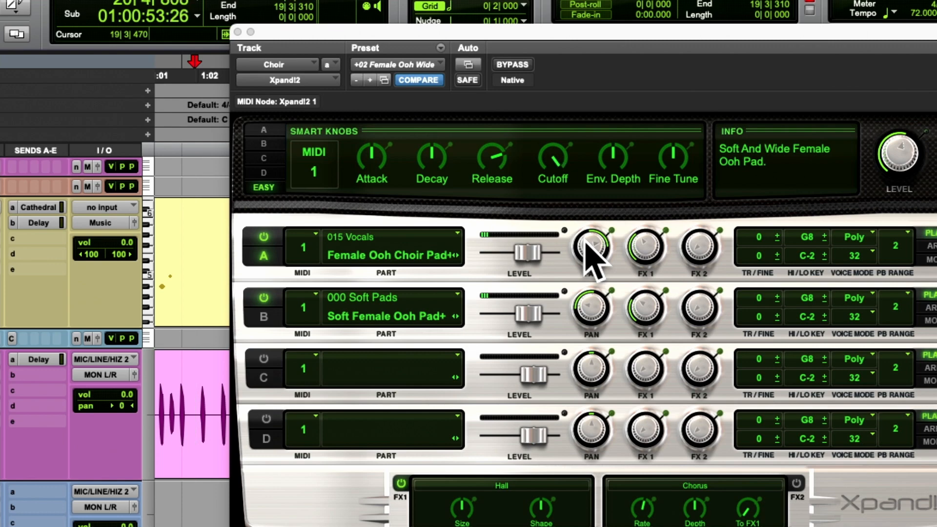
pyautogui.press('space')
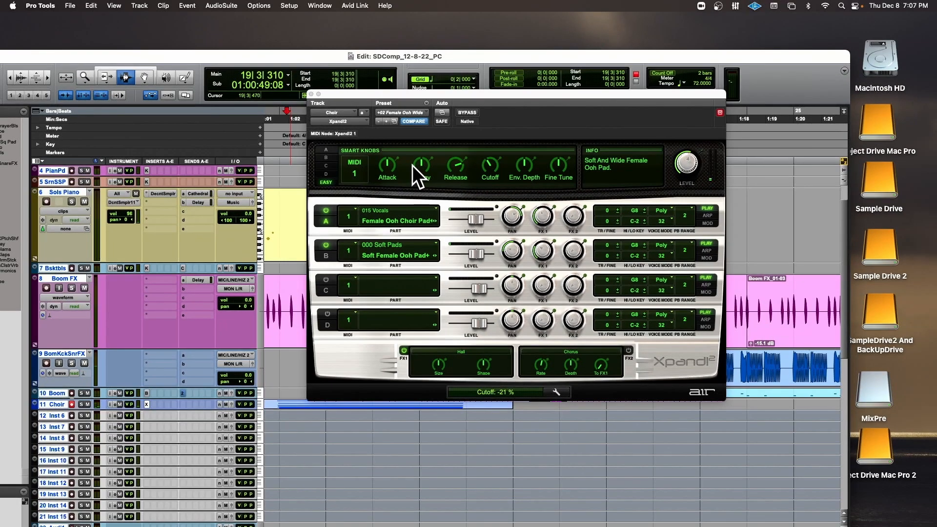
pyautogui.click(312, 94)
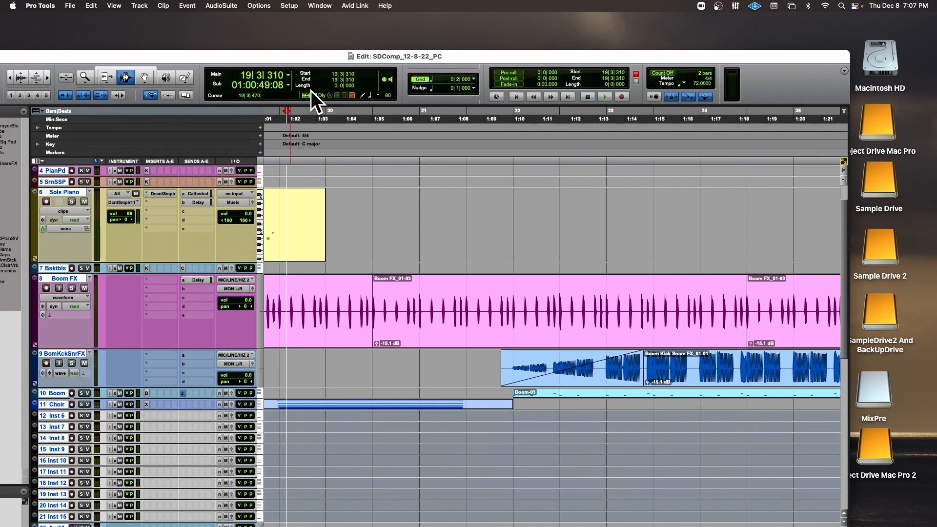
# Play the whole arrangement from just before bar 12 and select the Boom-01 clip.
pyautogui.moveTo(313, 57); pyautogui.dragTo(333, 51)
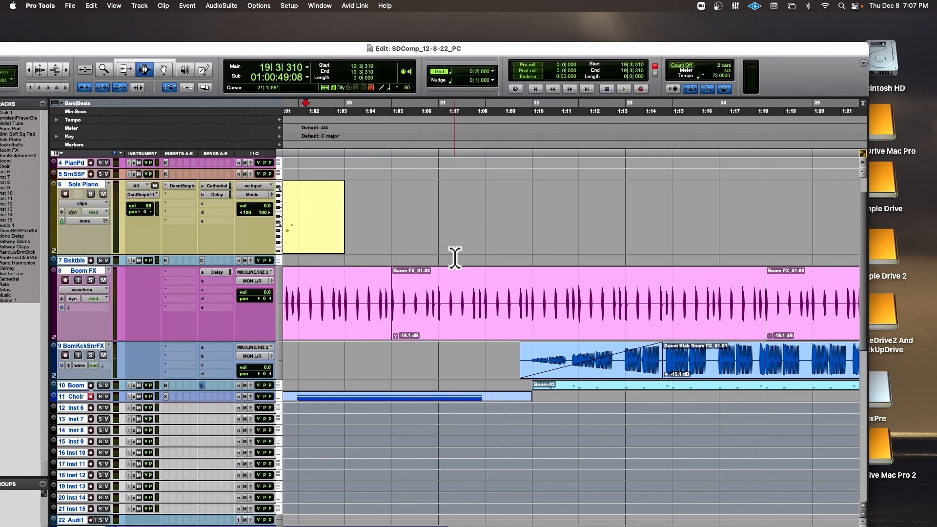
pyautogui.press('super+bracketleft')
pyautogui.press('super+bracketleft')
pyautogui.press('super+bracketleft')
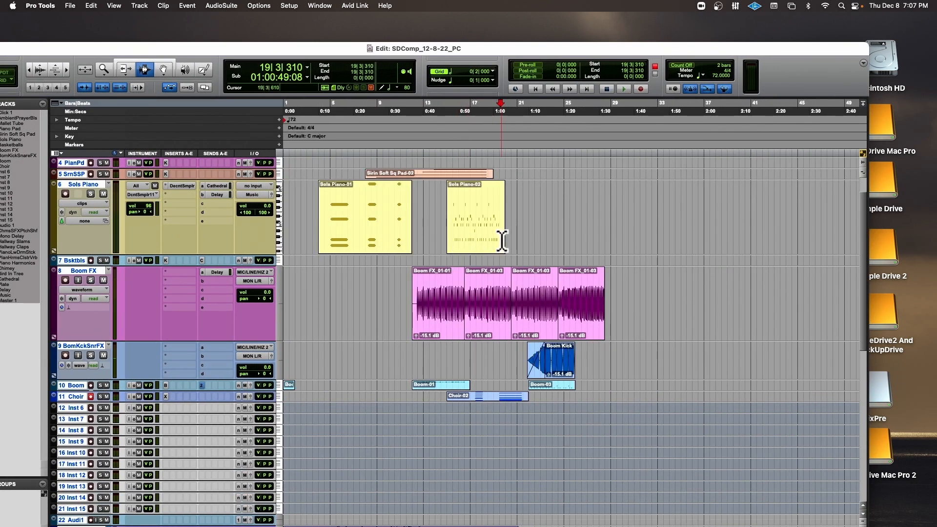
pyautogui.click(408, 342)
pyautogui.press('space')
pyautogui.doubleClick(430, 389)
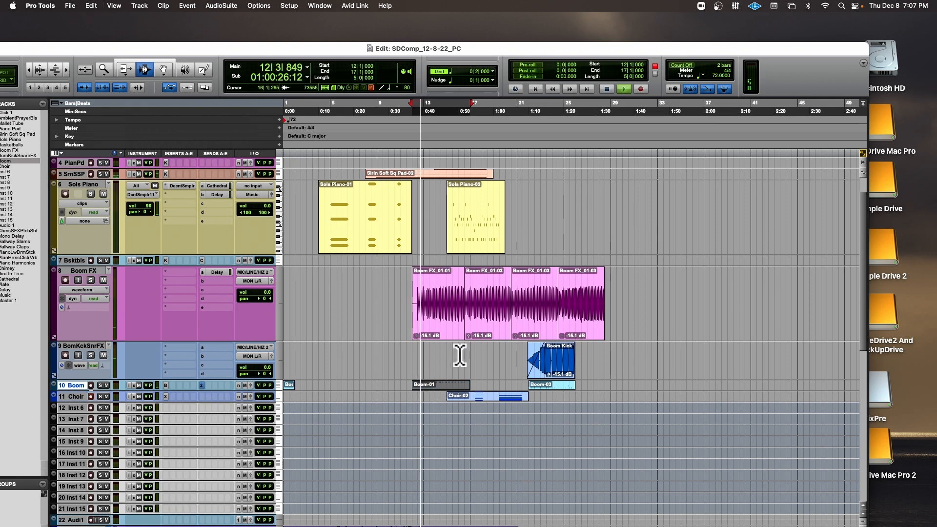
pyautogui.scroll(-5, 458, 390)
pyautogui.scroll(5, 460, 355)
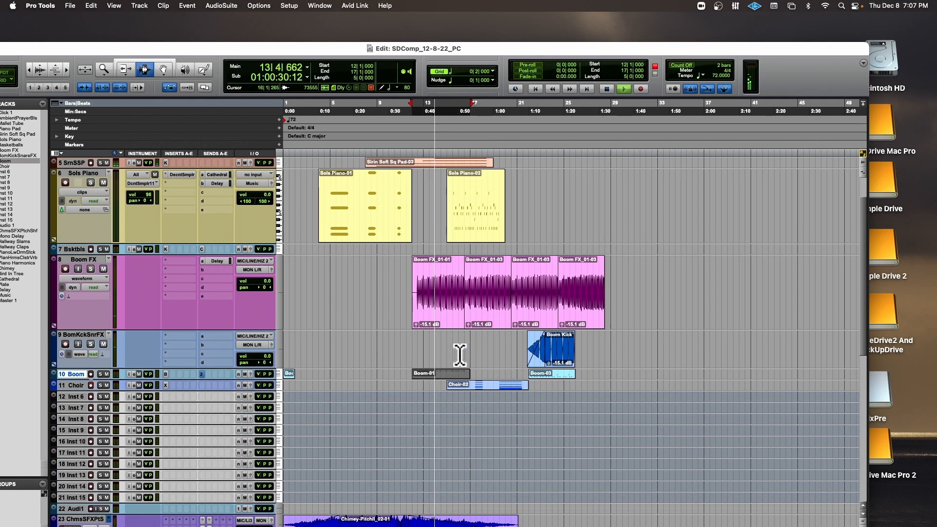
pyautogui.moveTo(436, 50); pyautogui.dragTo(491, 23)
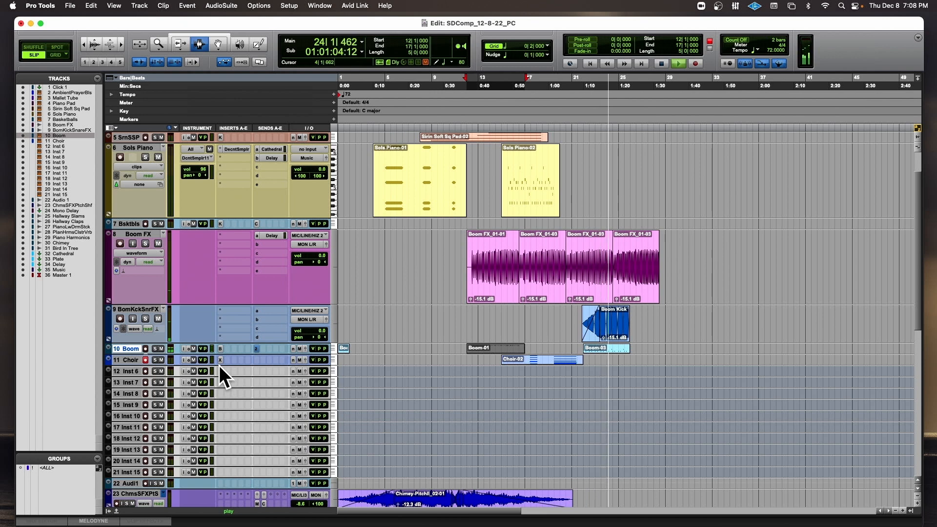
pyautogui.press('space')
# Add a Plate send to the Boom track at -10.2 dB and audition it from 22|1|788.
pyautogui.click(264, 347)
pyautogui.moveTo(267, 353)
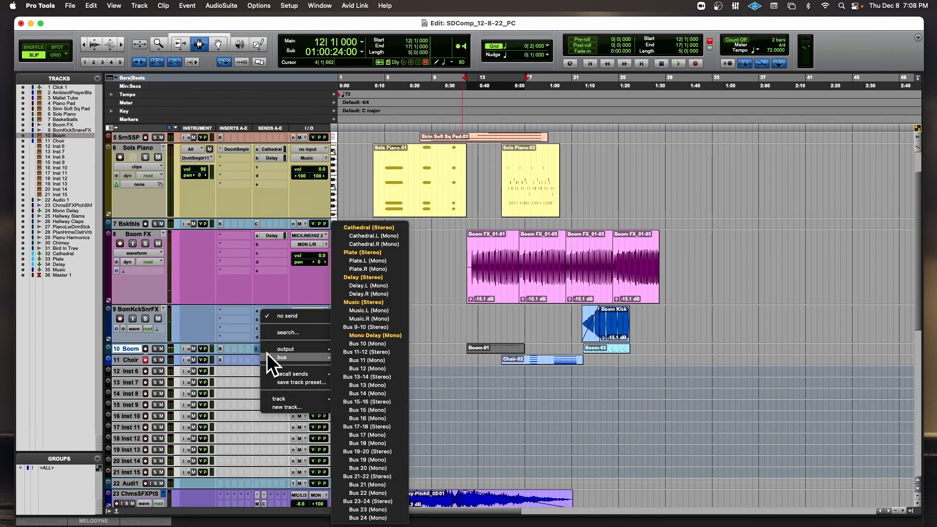
pyautogui.click(377, 255)
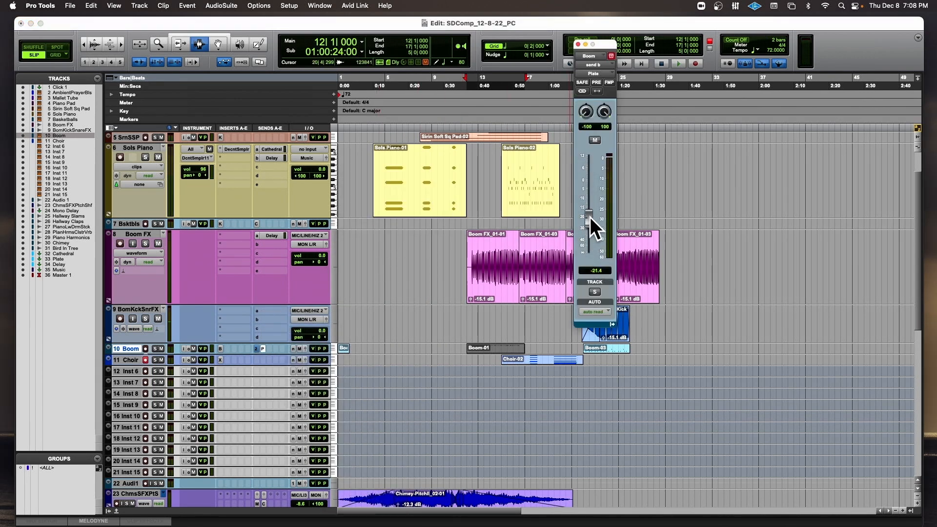
pyautogui.click(586, 366)
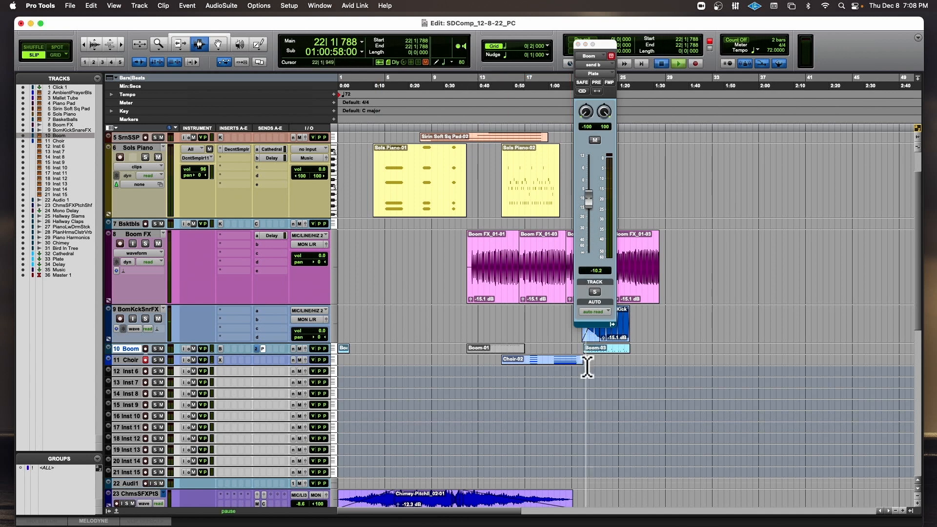
pyautogui.press('space')
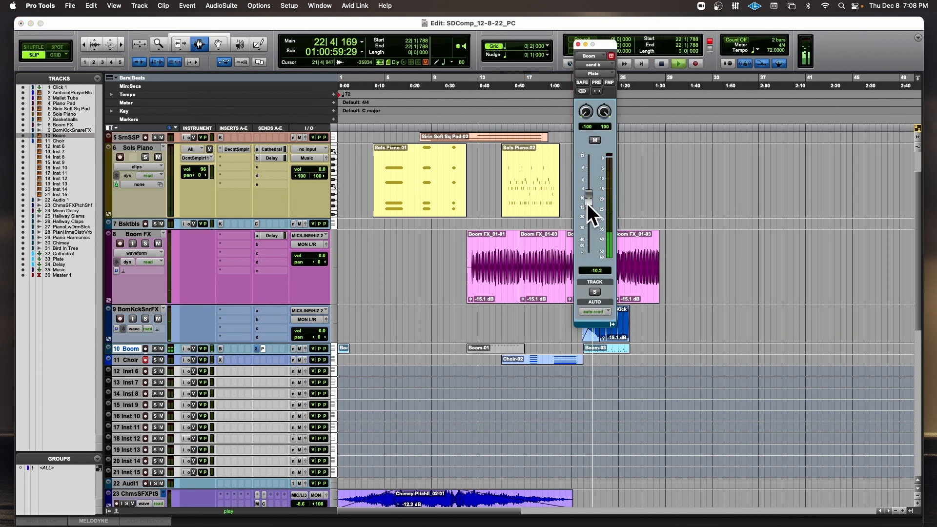
pyautogui.press('space')
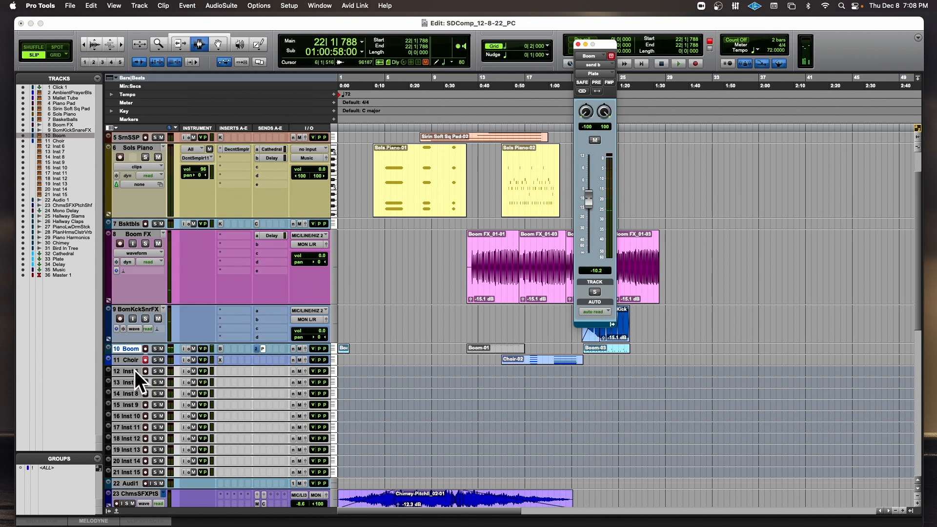
# Insert the stereo Xpand!2 instrument on the Inst 6 track.
pyautogui.click(221, 370)
pyautogui.moveTo(348, 366)
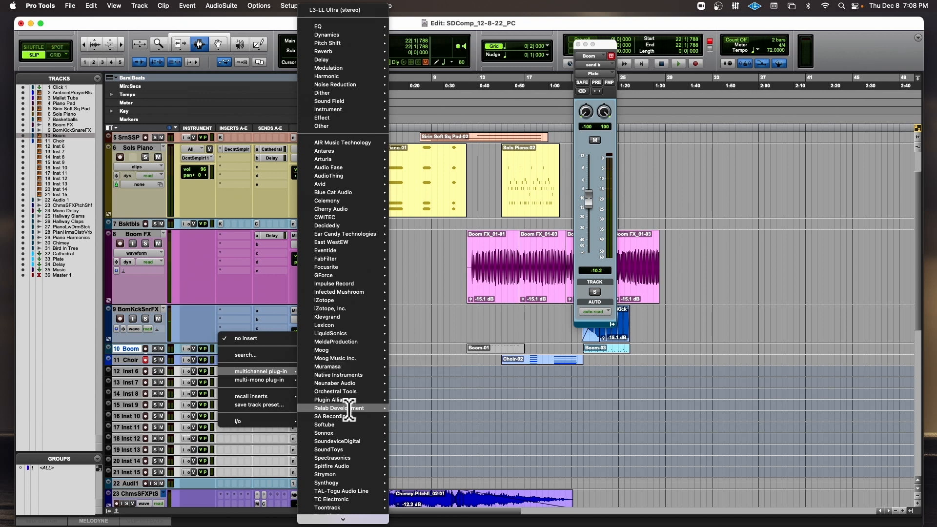
pyautogui.moveTo(347, 102)
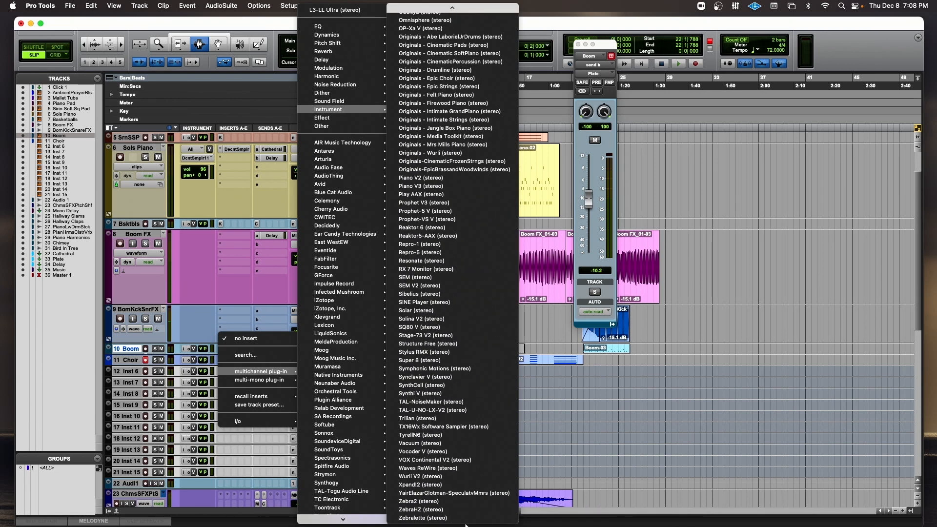
pyautogui.click(456, 484)
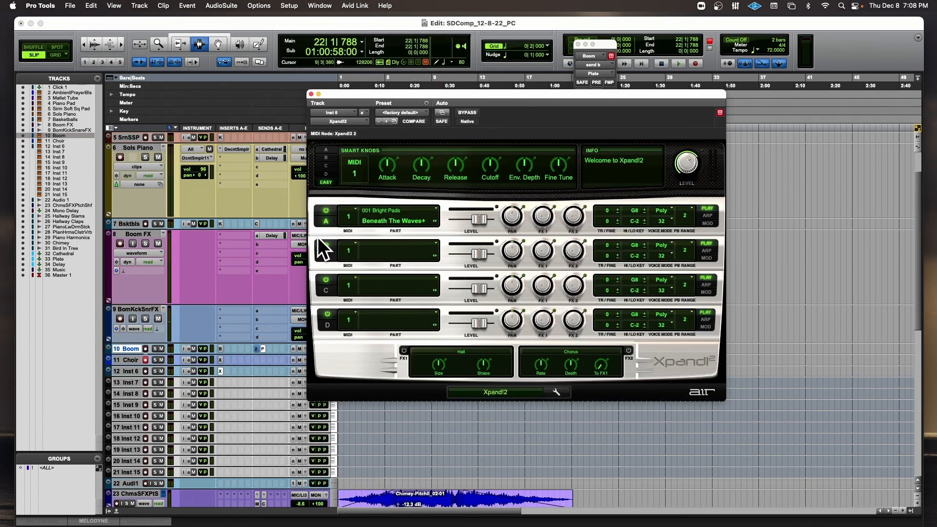
# Load the +17 Drama Strings preset from the Strings category and record-enable the Inst 6 track.
pyautogui.click(388, 113)
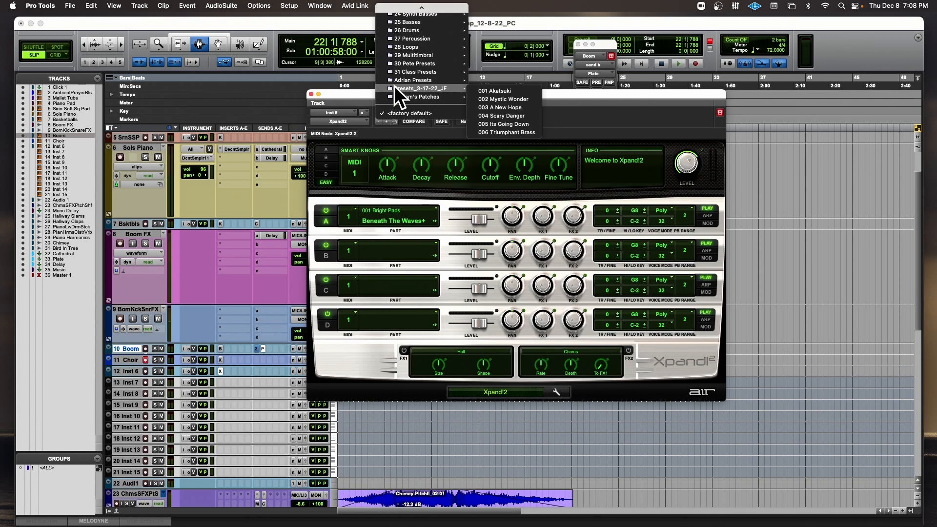
pyautogui.moveTo(396, 52)
pyautogui.moveTo(415, 65)
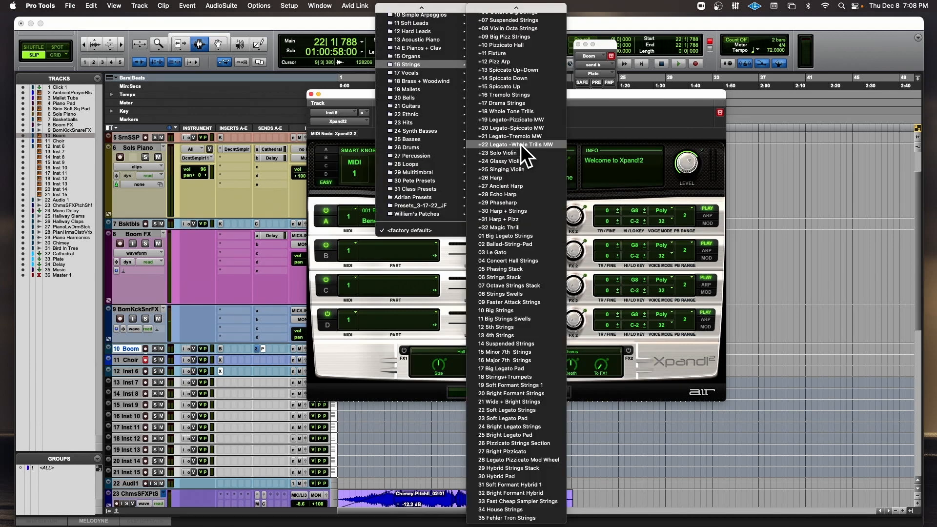
pyautogui.click(519, 103)
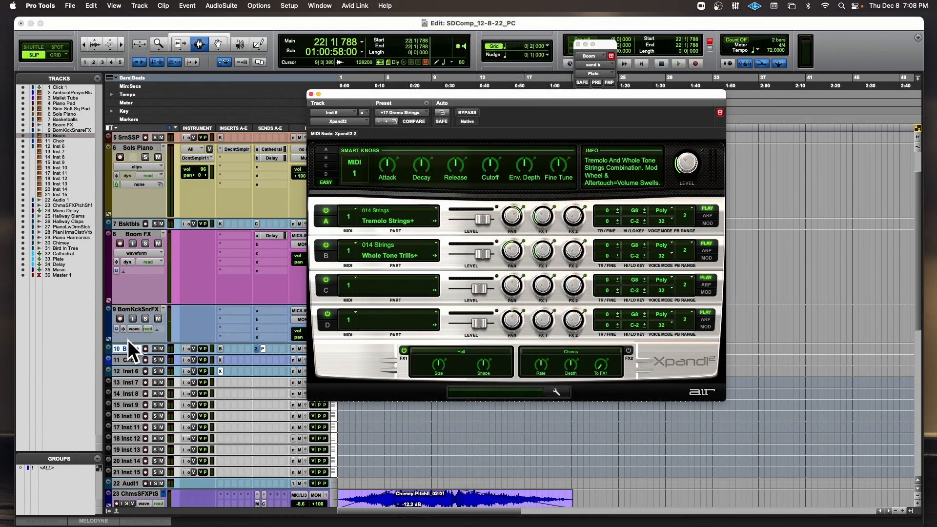
pyautogui.click(145, 371)
# Browse the Xpand!2 preset categories and load +01 Bigger Legato Strings in place of the current preset.
pyautogui.click(409, 111)
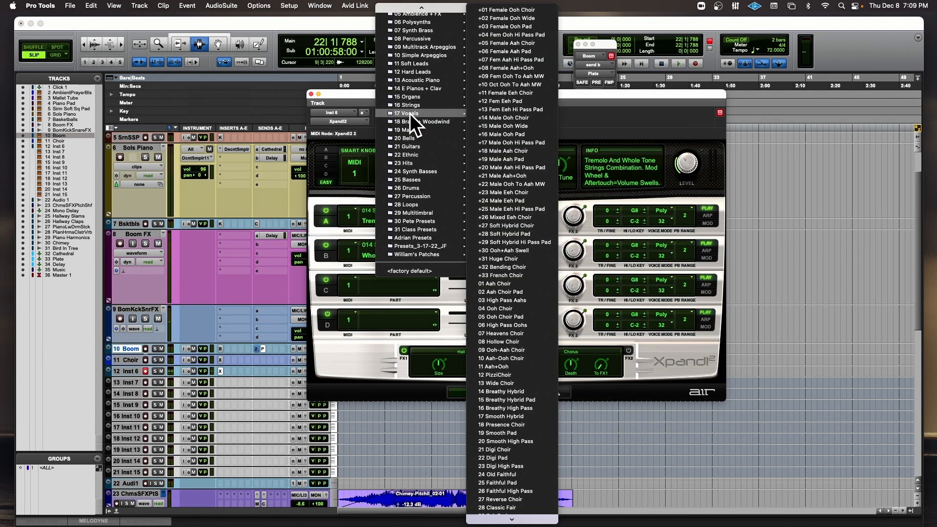
pyautogui.moveTo(419, 147)
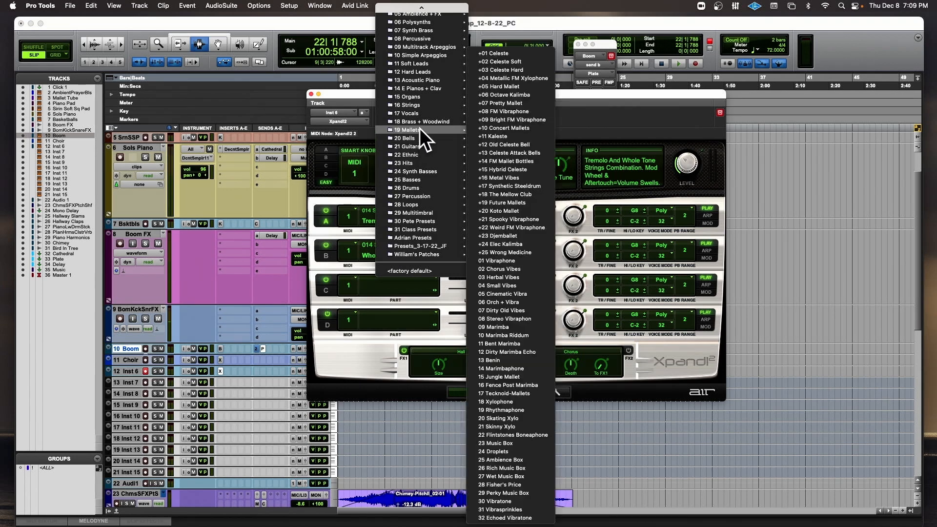
pyautogui.moveTo(419, 104)
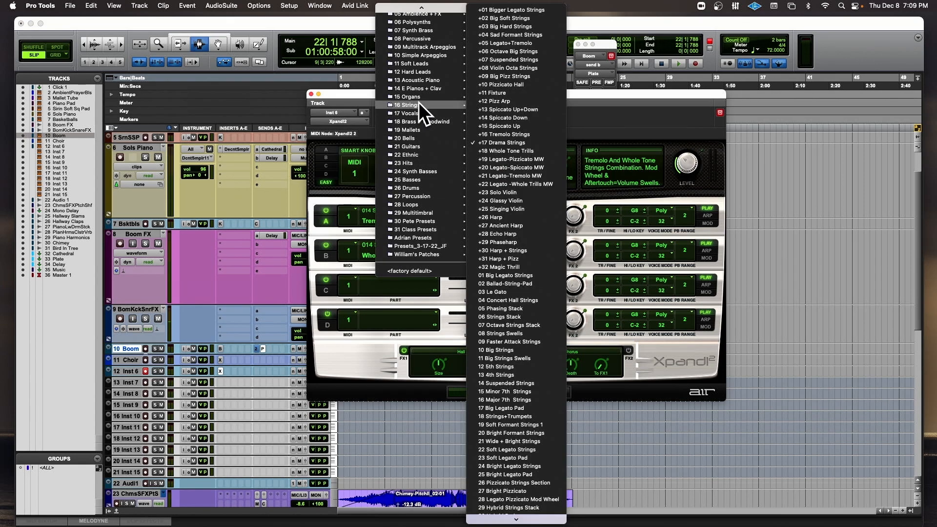
pyautogui.click(526, 10)
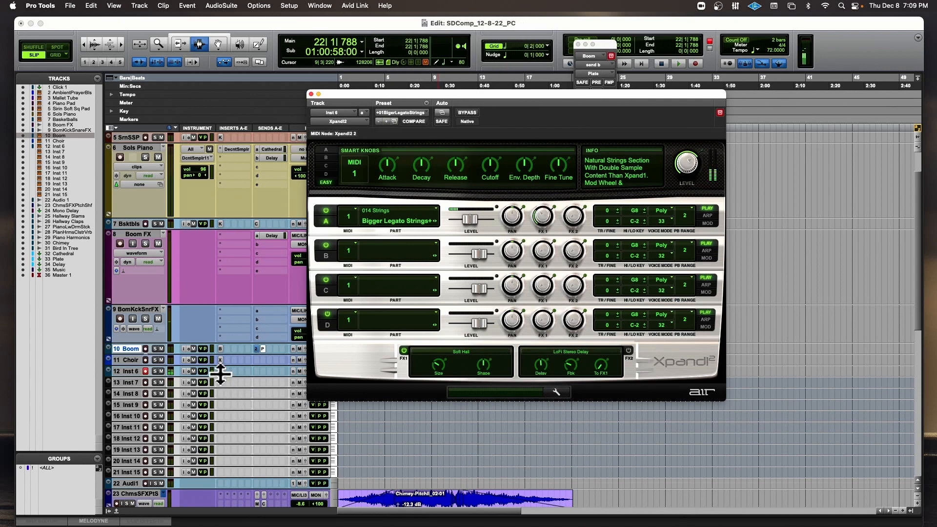
# Rename the Inst 6 track Strings, then open its Cutoff knob's MIDI assignment options and lower the Cutoff.
pyautogui.doubleClick(137, 371)
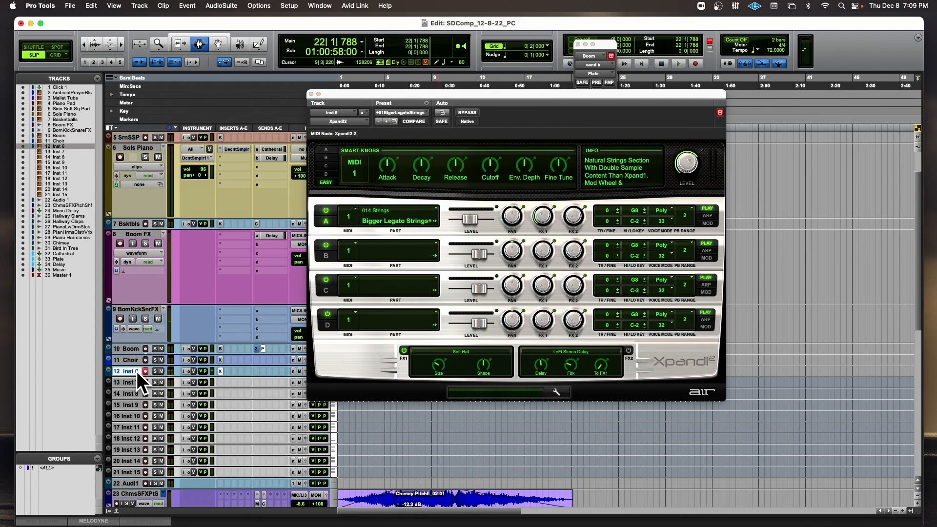
pyautogui.write('Strings')
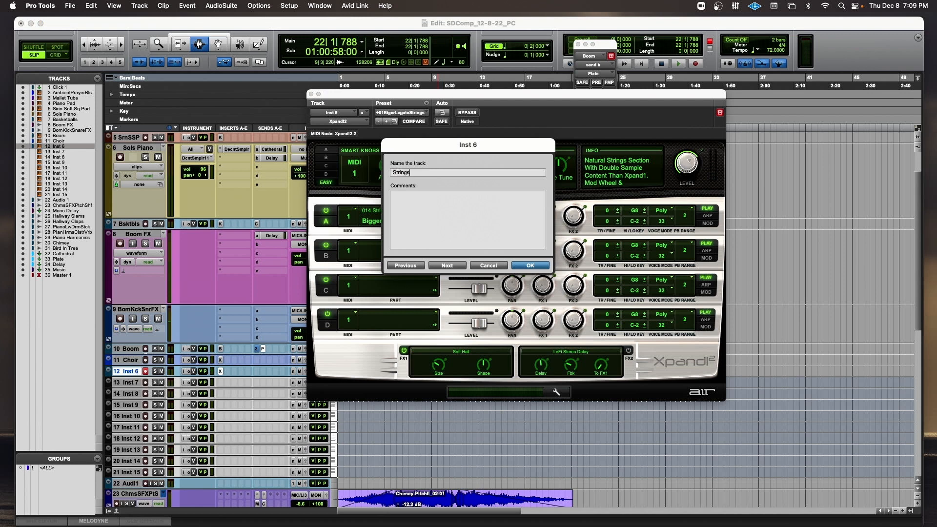
pyautogui.press('Return')
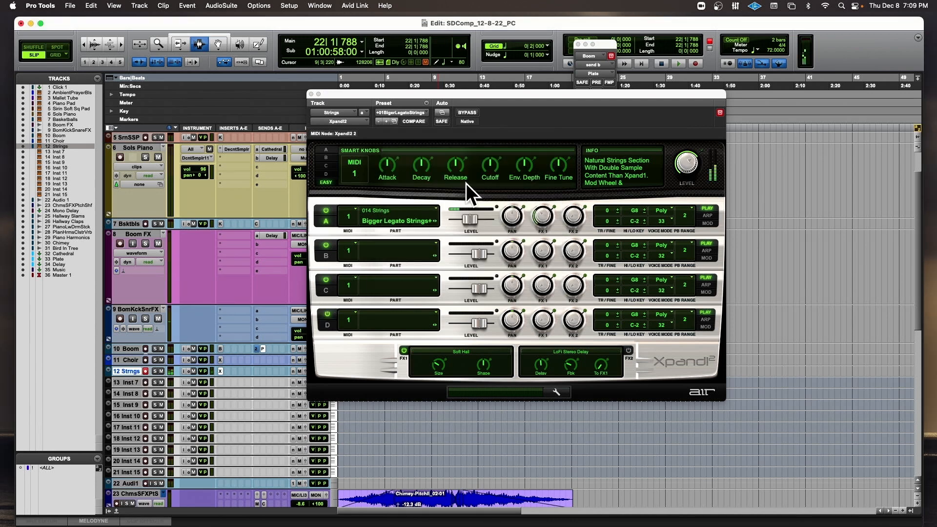
pyautogui.rightClick(485, 163)
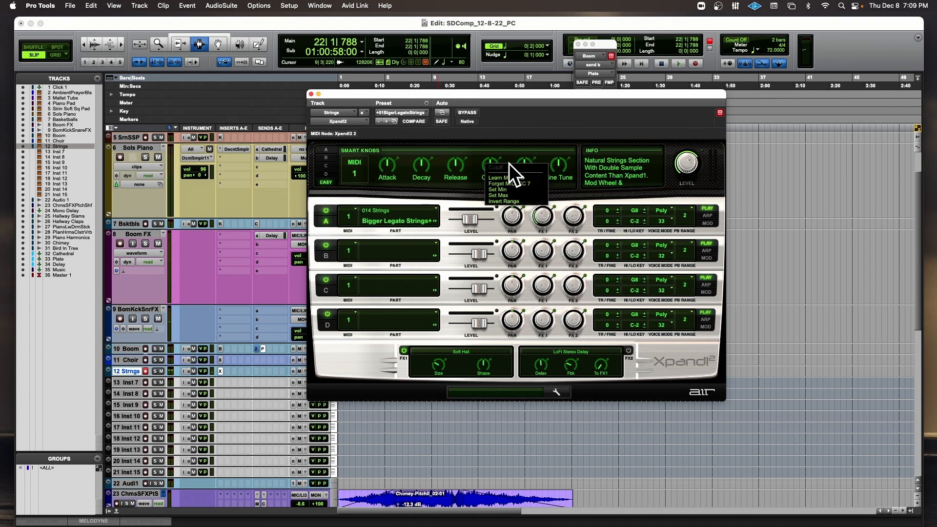
pyautogui.click(478, 90)
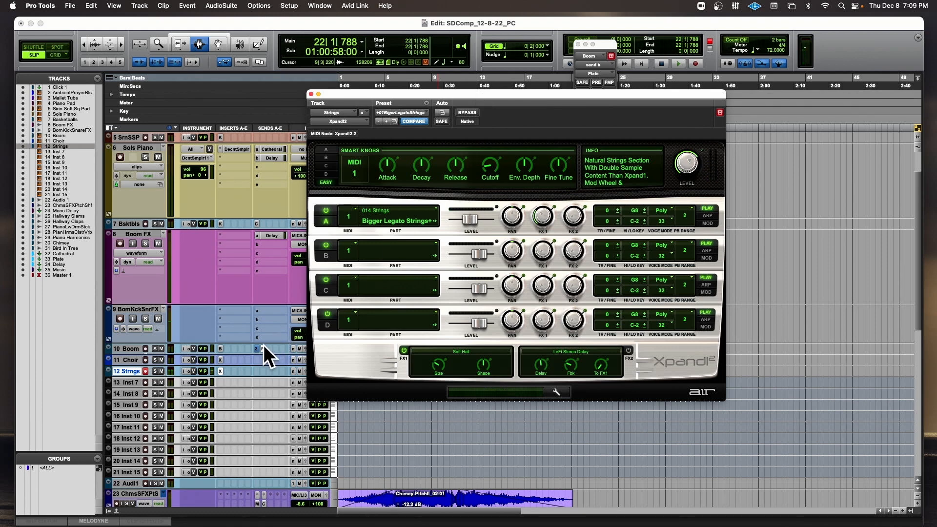
# Add a Cathedral send to the Strings track at -1.1 dB and close the Xpand!2 window.
pyautogui.click(254, 370)
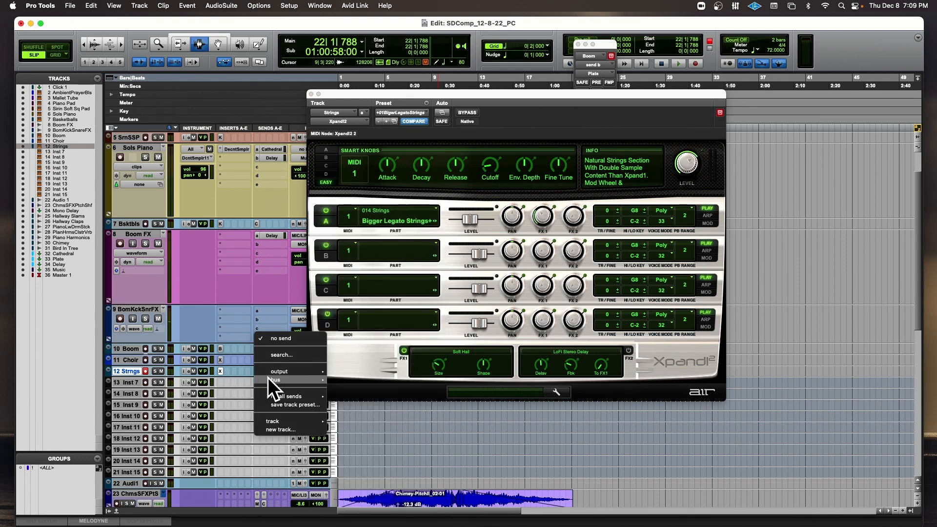
pyautogui.moveTo(273, 380)
pyautogui.click(398, 228)
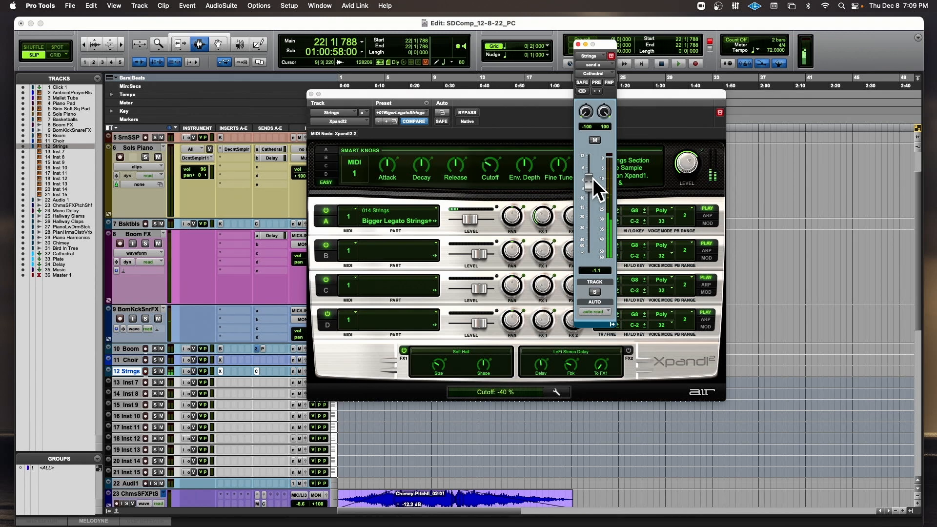
pyautogui.click(311, 94)
# Rehearse over playback from 18|1|279 and record the Strings part from there to about 23|3.
pyautogui.click(538, 334)
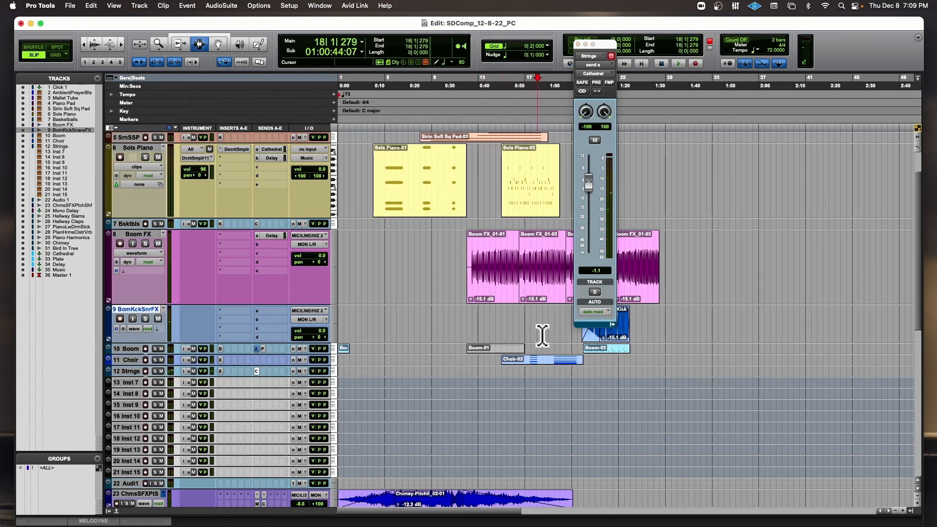
pyautogui.press('space')
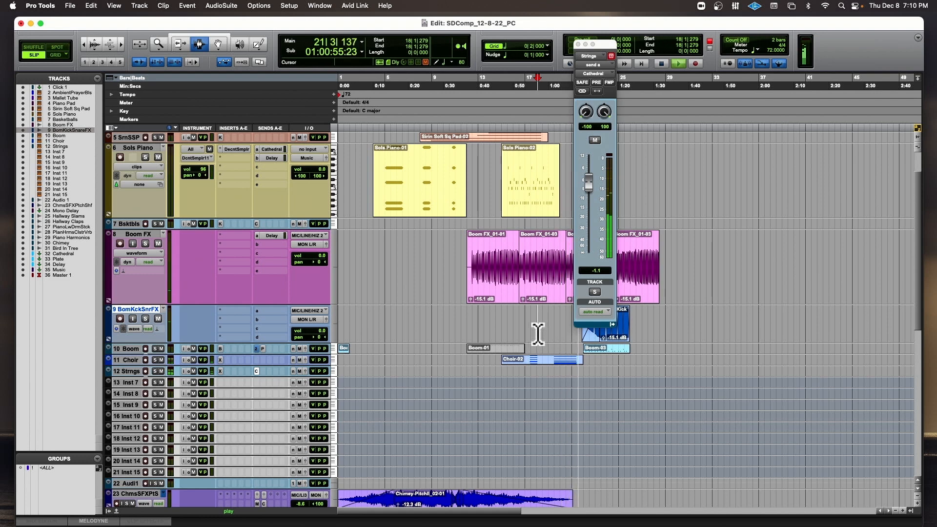
pyautogui.press('space')
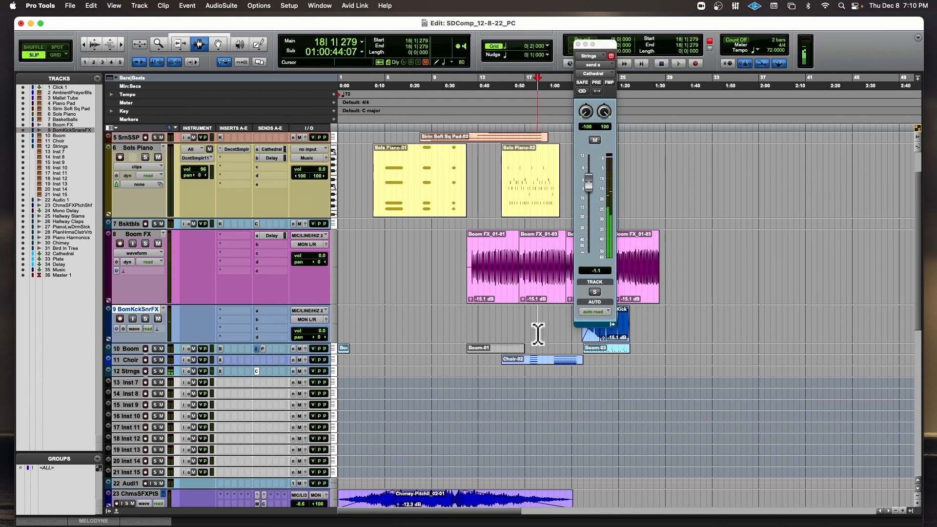
pyautogui.press('super+space')
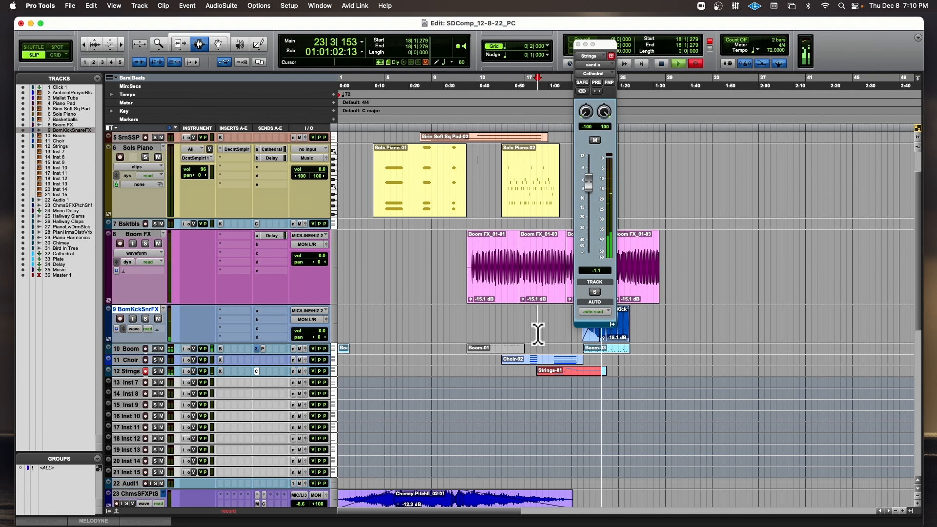
pyautogui.press('space')
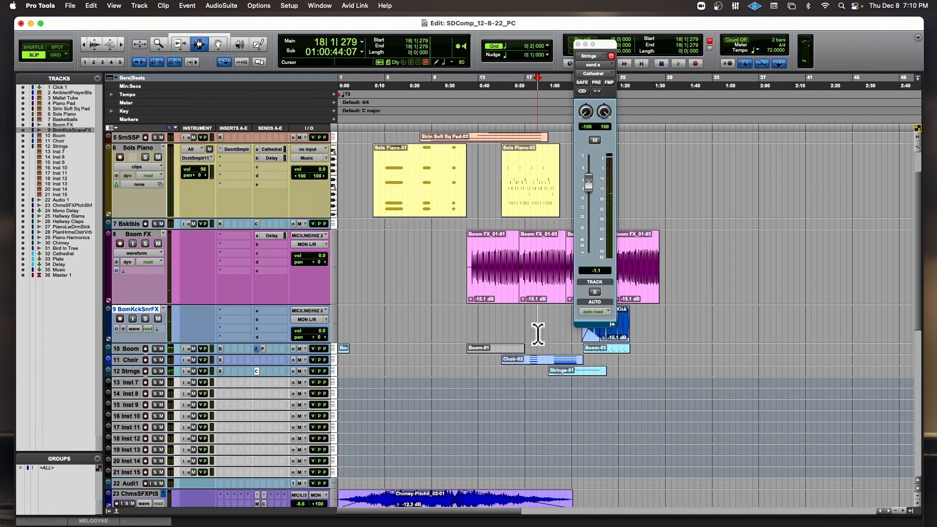
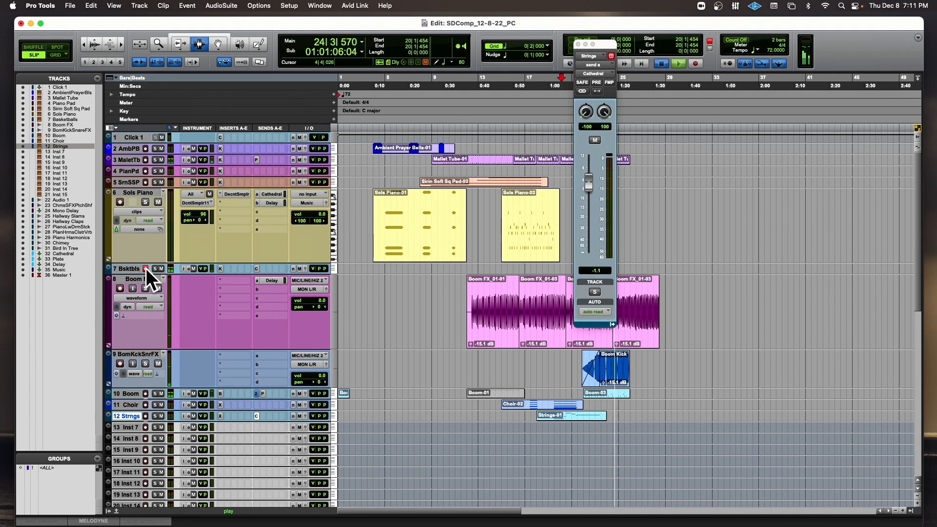
# Record the Basketballs part from 20|1|454 to about bar 26, restarting the take once, and close the Strings send window.
pyautogui.press('super+space')
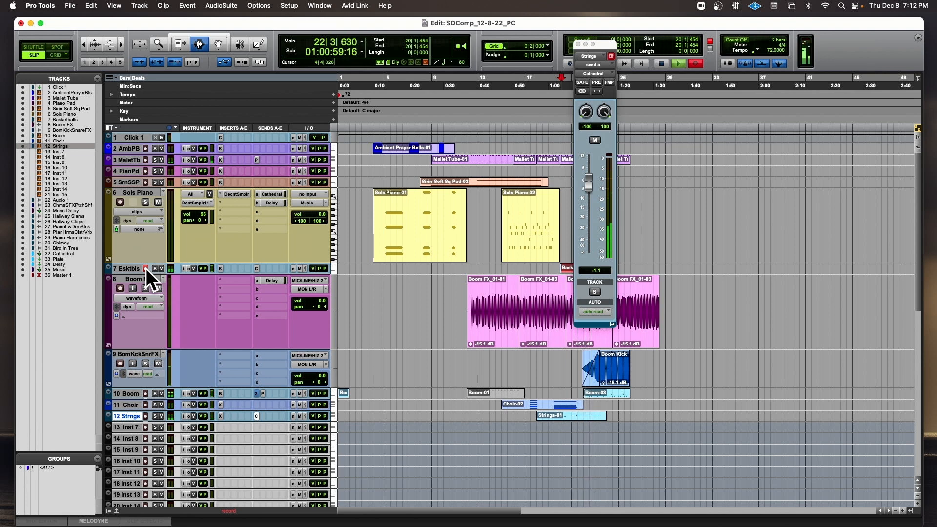
pyautogui.press('space')
pyautogui.press('super+space')
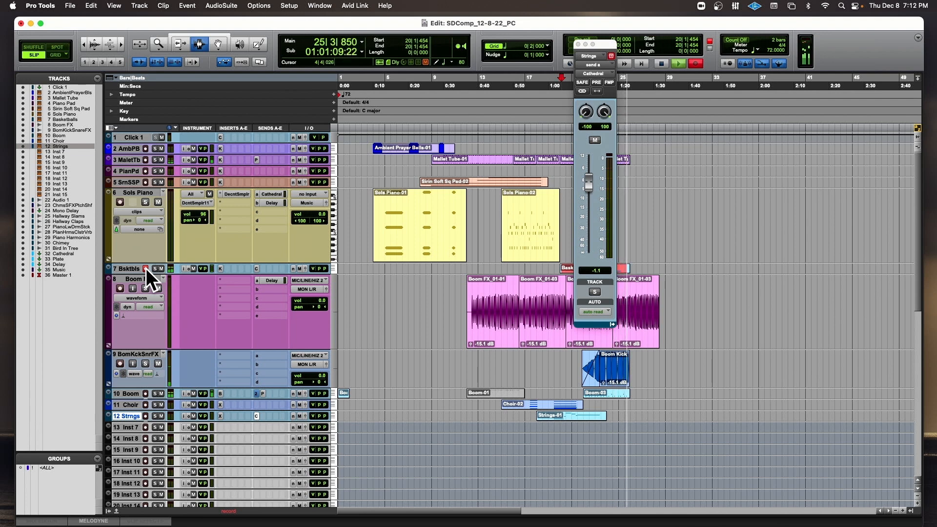
pyautogui.scroll(-1, 146, 268)
pyautogui.hscroll(3, 146, 268)
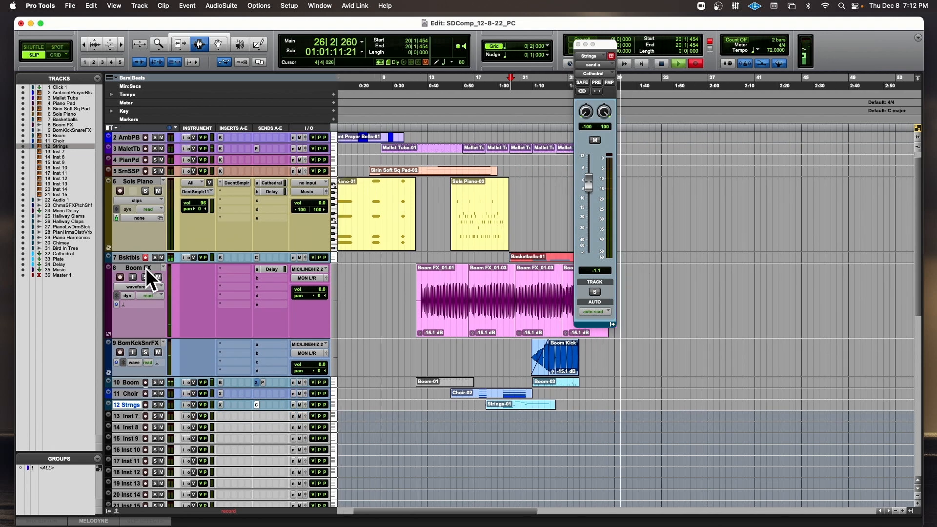
pyautogui.press('space')
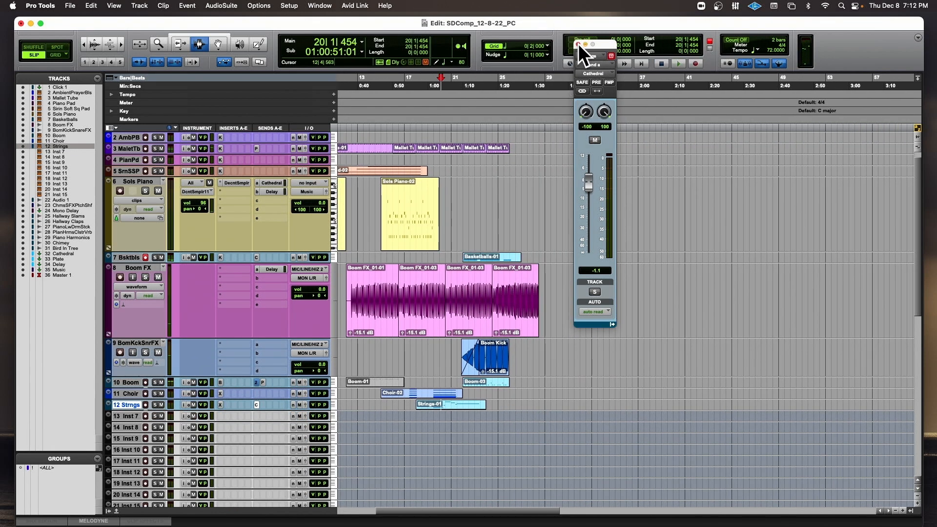
pyautogui.click(578, 44)
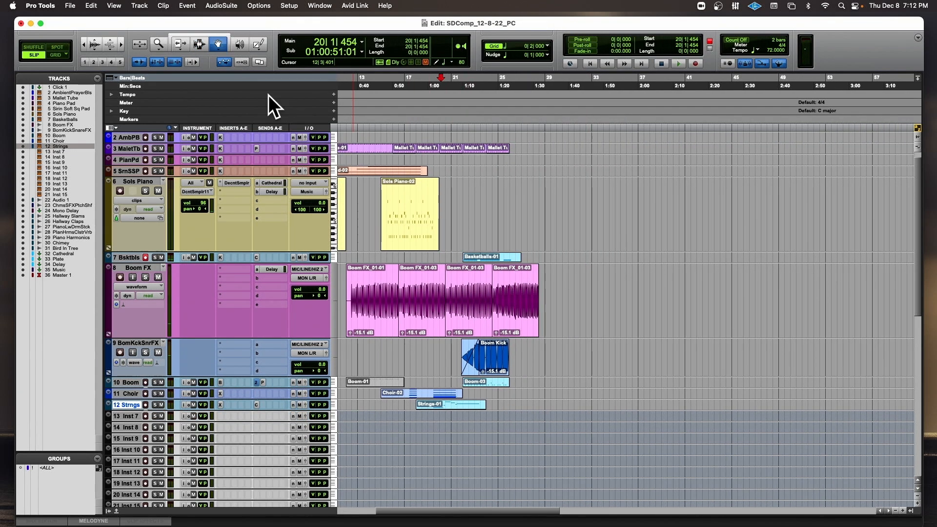
# Open the Basketballs clip in the MIDI Editor and play it back from 20|4|425.
pyautogui.click(475, 257)
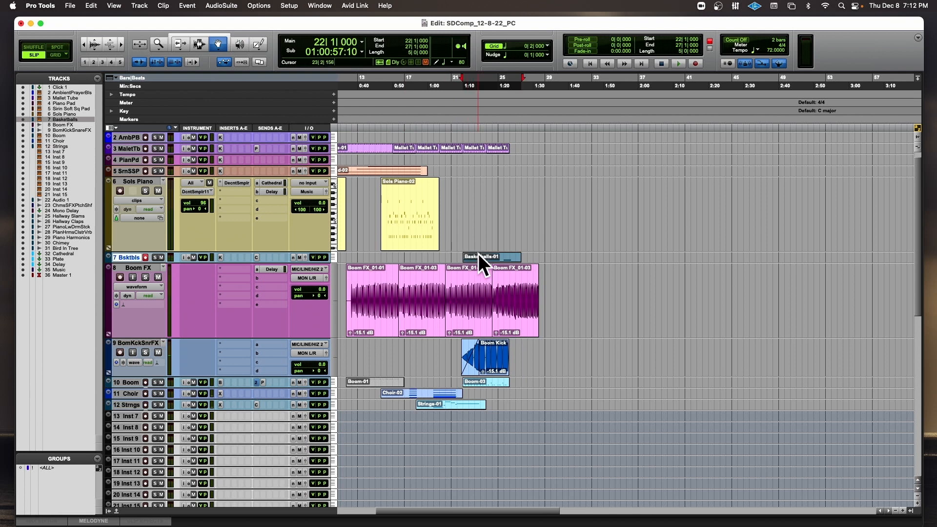
pyautogui.doubleClick(479, 257)
pyautogui.press('space')
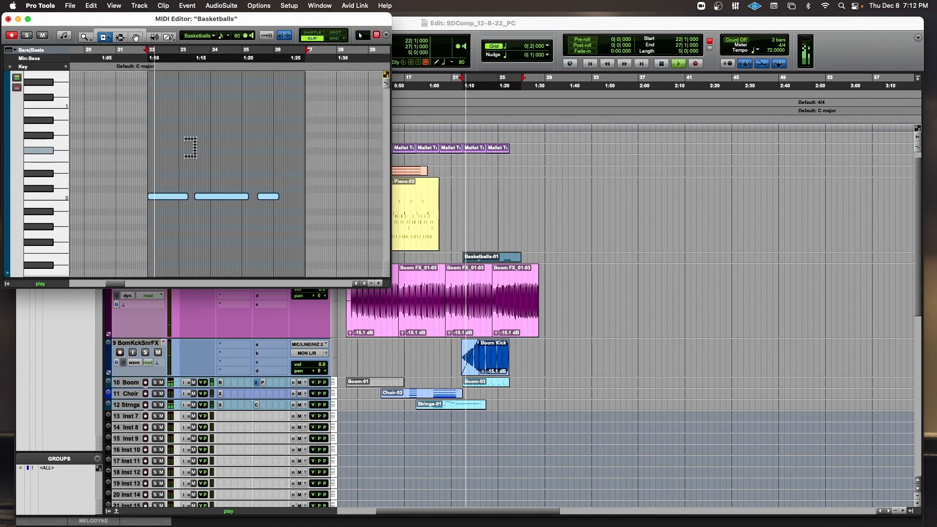
pyautogui.moveTo(218, 22); pyautogui.dragTo(347, 49)
pyautogui.click(240, 92)
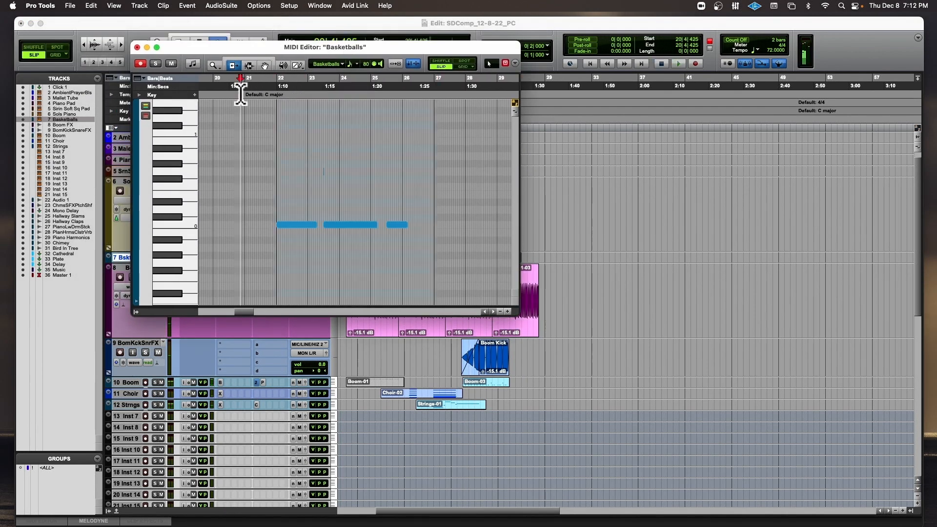
pyautogui.press('space')
# Pull the start of the first Basketballs note back to 21|4|955 and shorten its end.
pyautogui.press('t')
pyautogui.press('t')
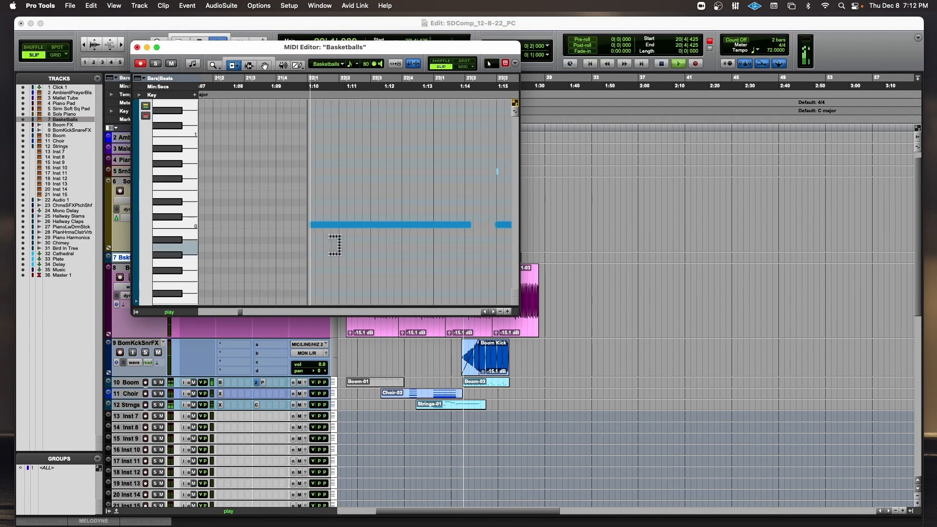
pyautogui.click(312, 224)
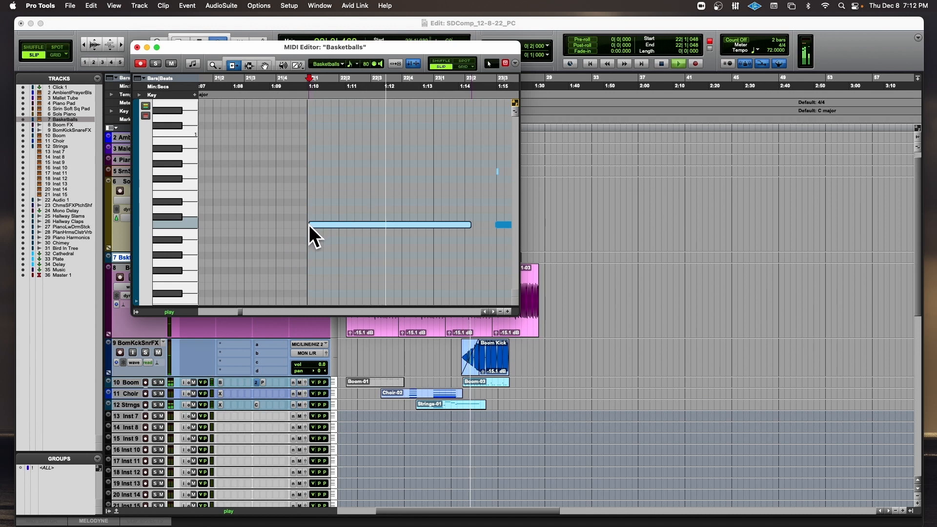
pyautogui.moveTo(309, 224); pyautogui.dragTo(308, 226)
pyautogui.press('r')
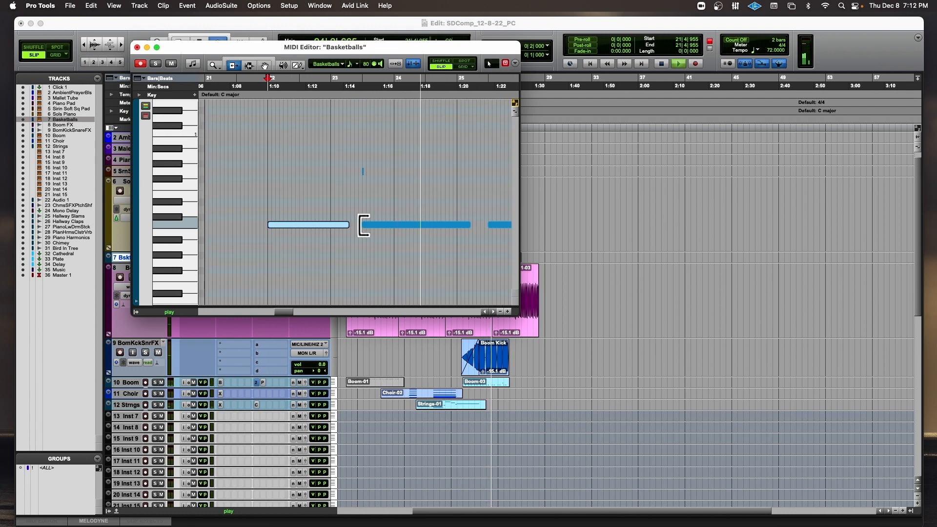
pyautogui.moveTo(349, 224); pyautogui.dragTo(341, 224)
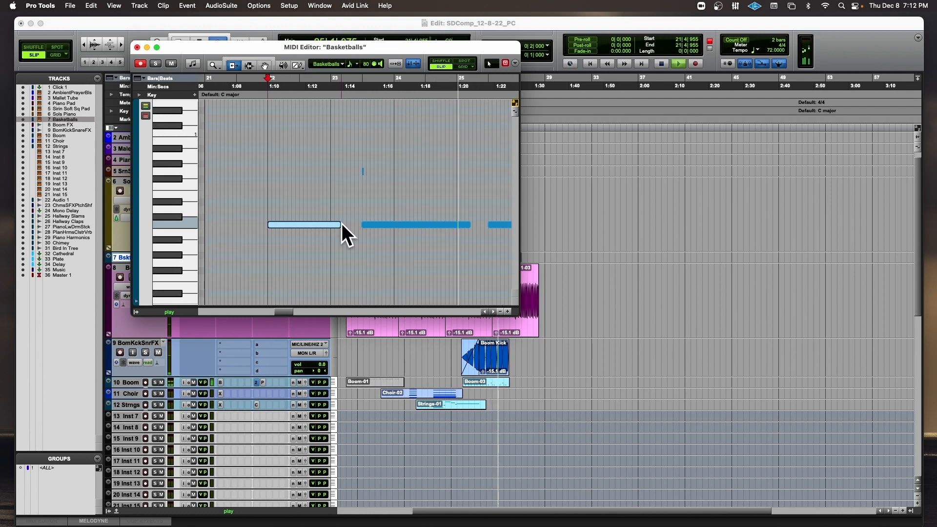
# Delete the first low note and the stray high note from the Basketballs clip, and close the MIDI Editor.
pyautogui.press('Delete')
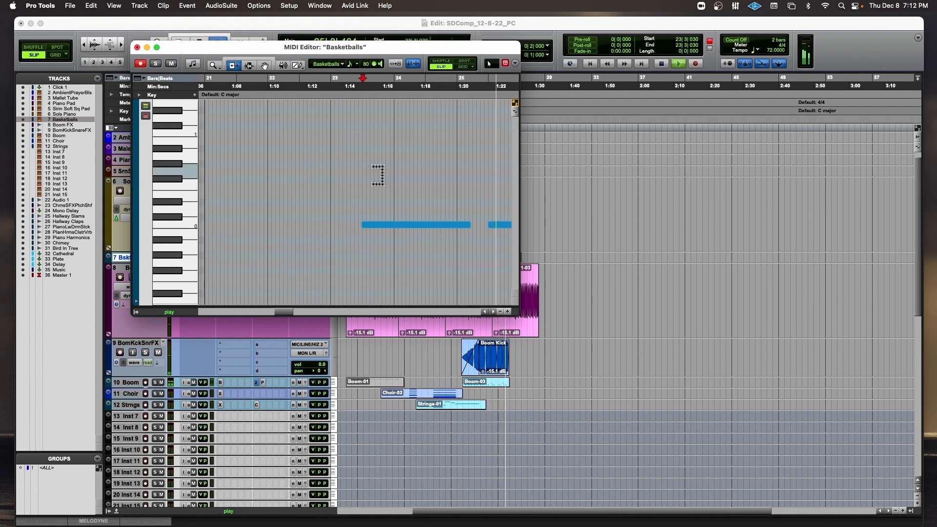
pyautogui.click(138, 47)
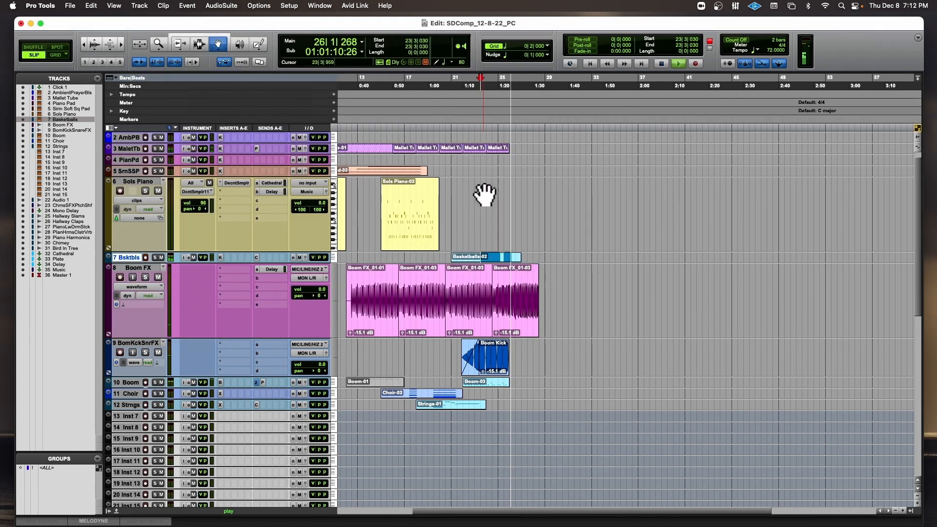
# Play back the arrangement from 12|3|722 to review the section with the choir and drums.
pyautogui.click(437, 115)
pyautogui.scroll(1, 268, 169)
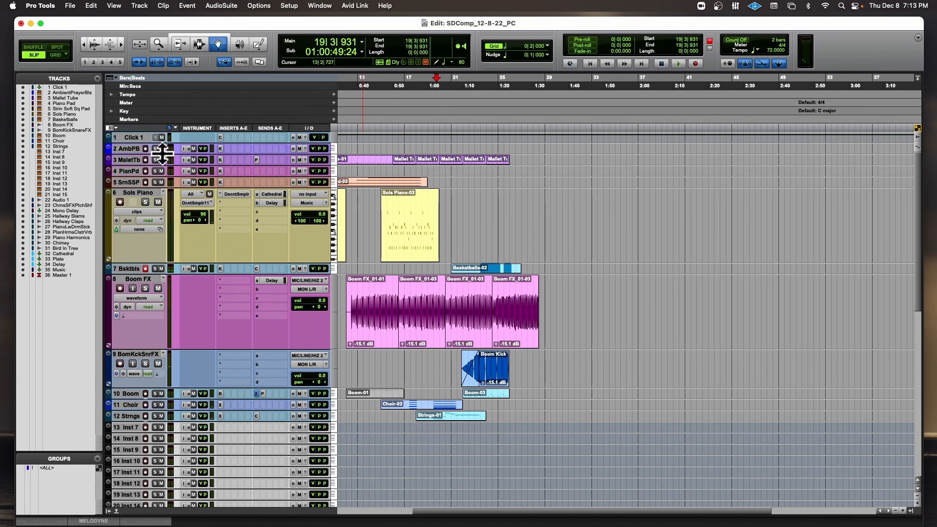
pyautogui.scroll(-12, 148, 170)
pyautogui.hscroll(-5, 147, 171)
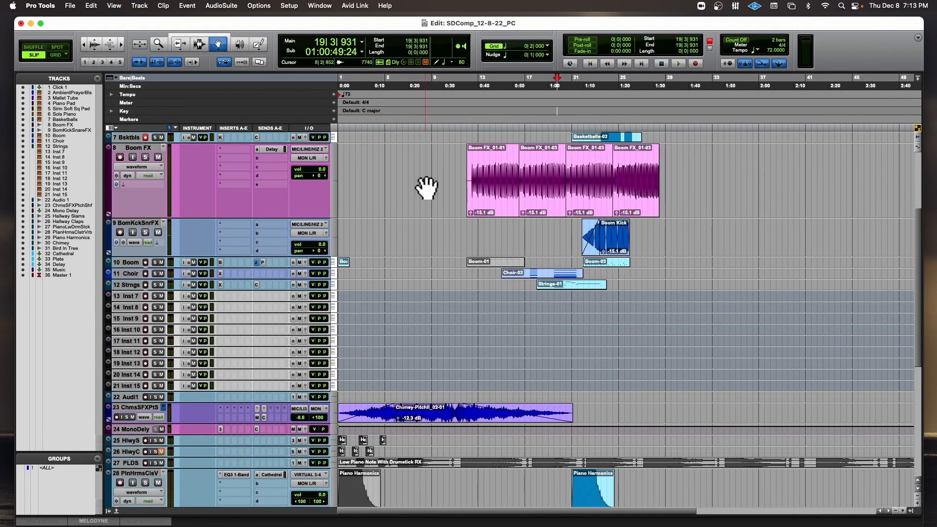
pyautogui.press('space')
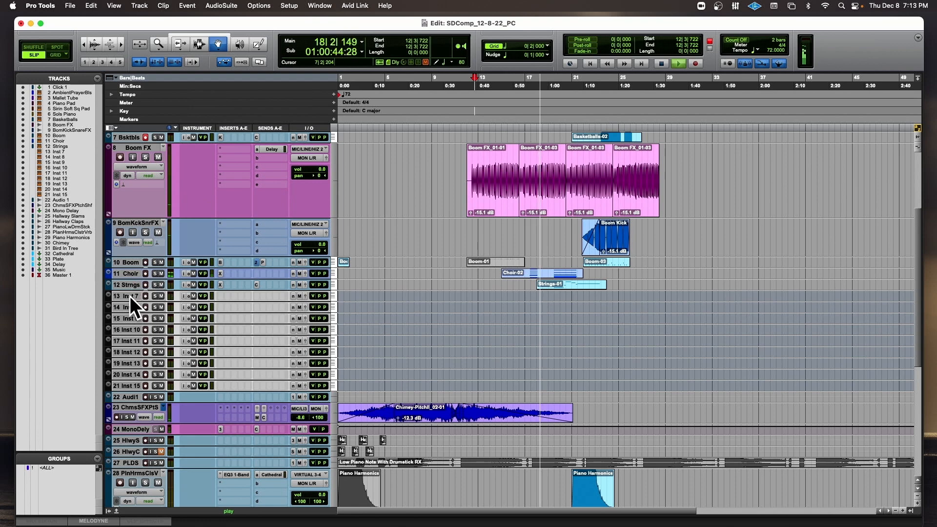
pyautogui.press('space')
# Move the Inst 7 track above Sols Piano, enlarge it, and insert Xpand!2 on it as a multichannel instrument plug-in.
pyautogui.moveTo(130, 296); pyautogui.dragTo(161, 190)
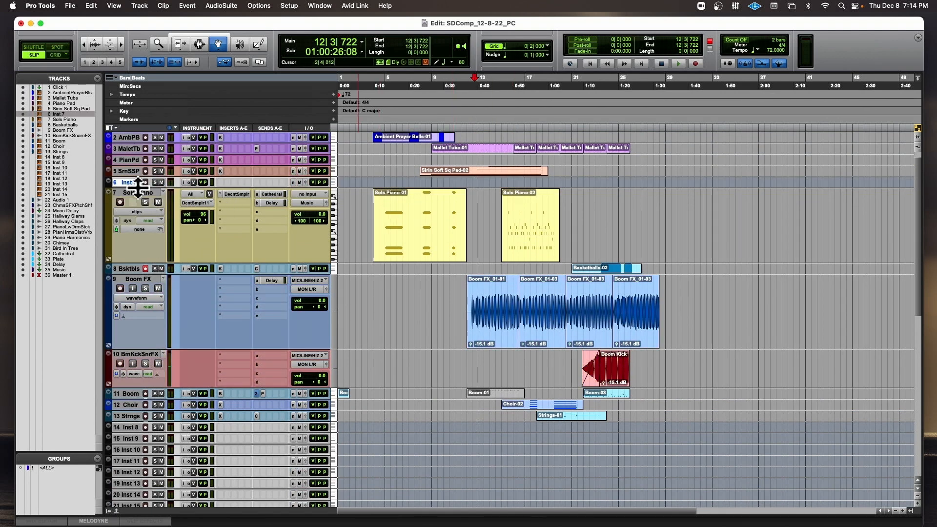
pyautogui.moveTo(141, 188); pyautogui.dragTo(152, 239)
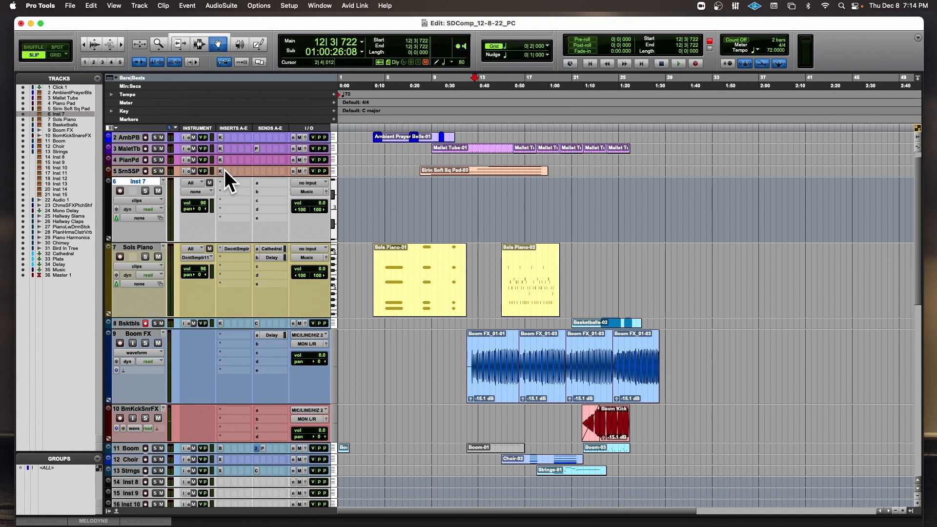
pyautogui.click(233, 181)
pyautogui.moveTo(234, 183)
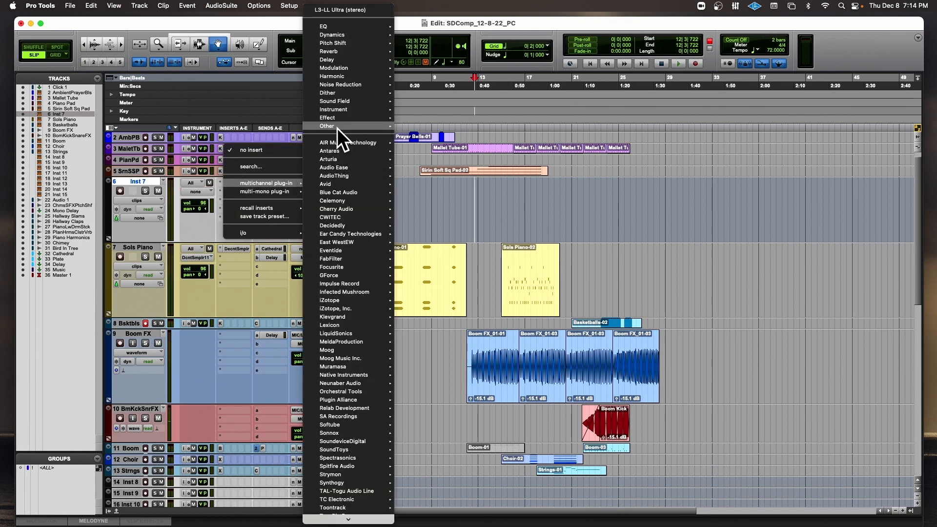
pyautogui.moveTo(336, 126)
pyautogui.moveTo(337, 110)
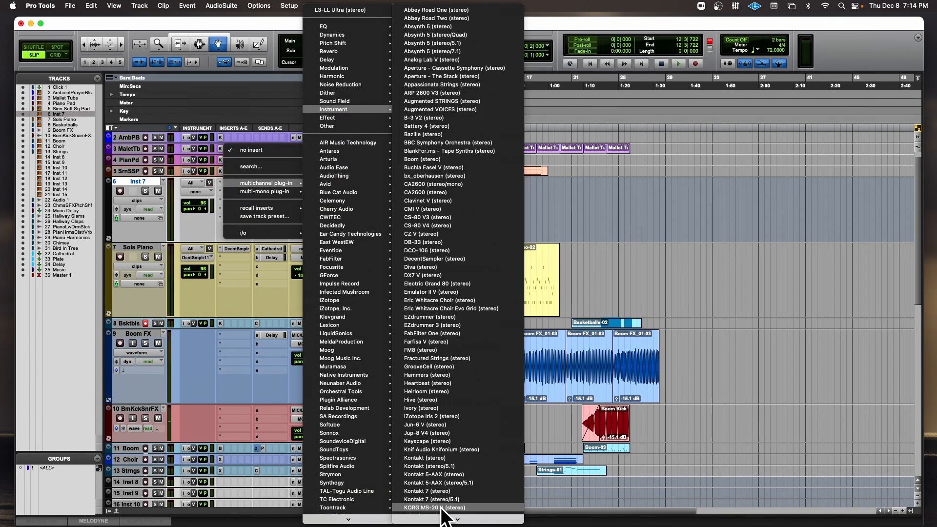
pyautogui.moveTo(444, 522)
pyautogui.click(438, 497)
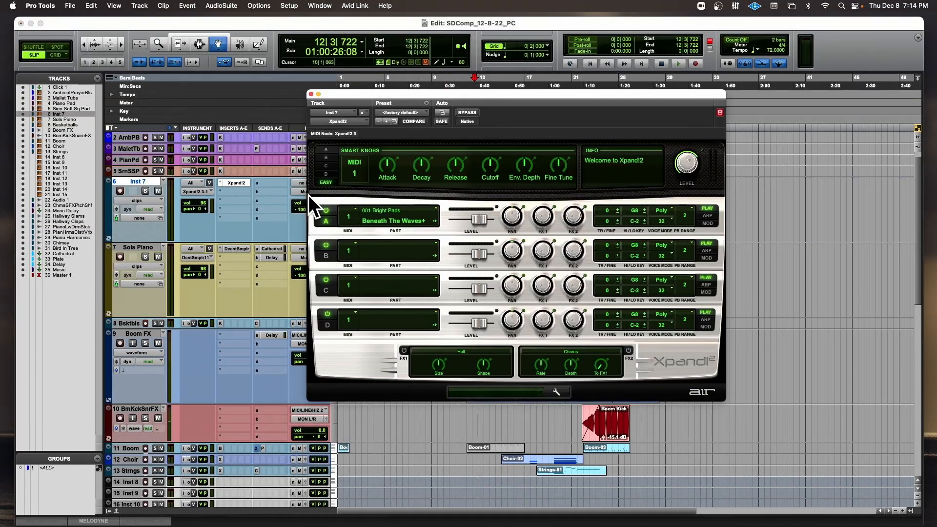
# Load the 01 Basic Suitcase preset from the 14 E Pianos + Clav category in Xpand!2.
pyautogui.click(409, 111)
pyautogui.moveTo(425, 5)
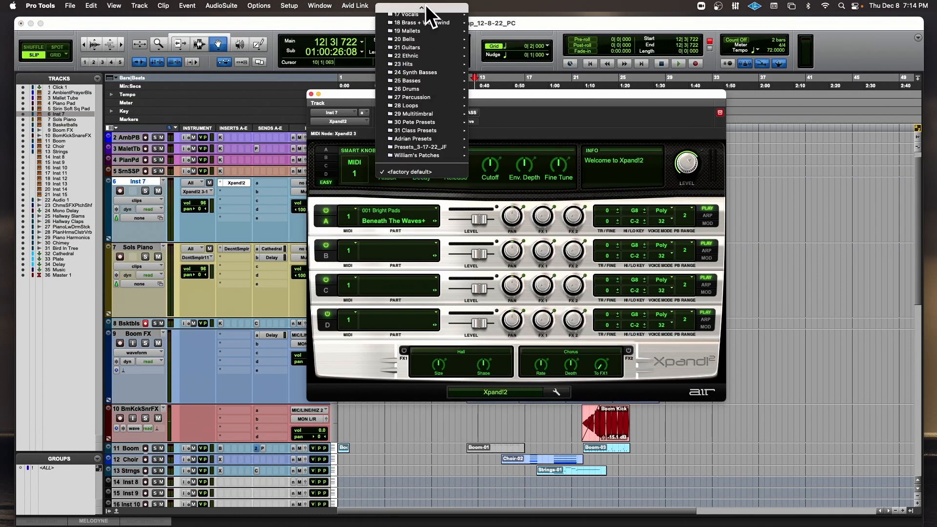
pyautogui.moveTo(427, 54)
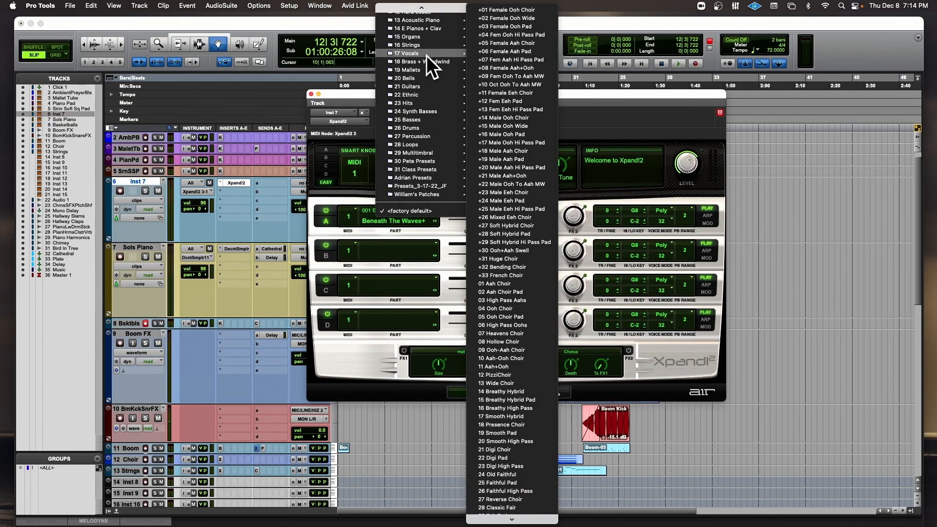
pyautogui.moveTo(426, 28)
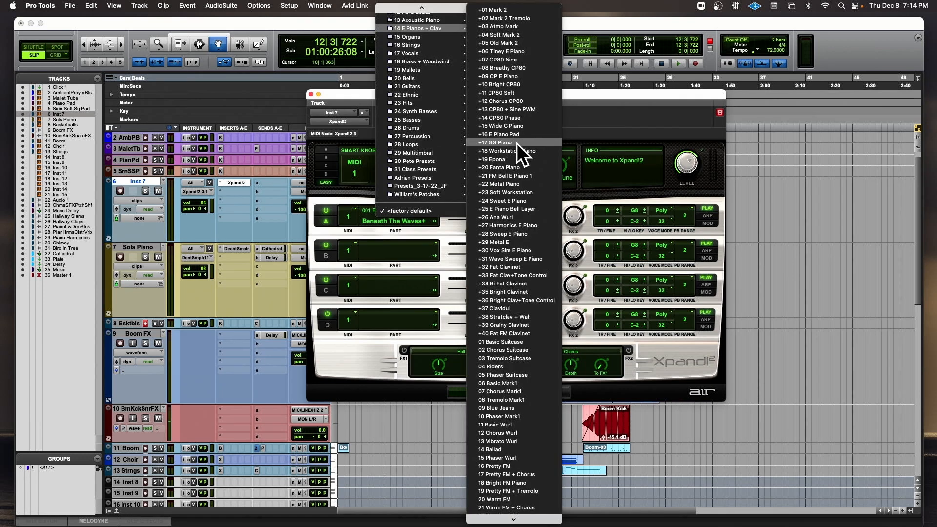
pyautogui.click(529, 342)
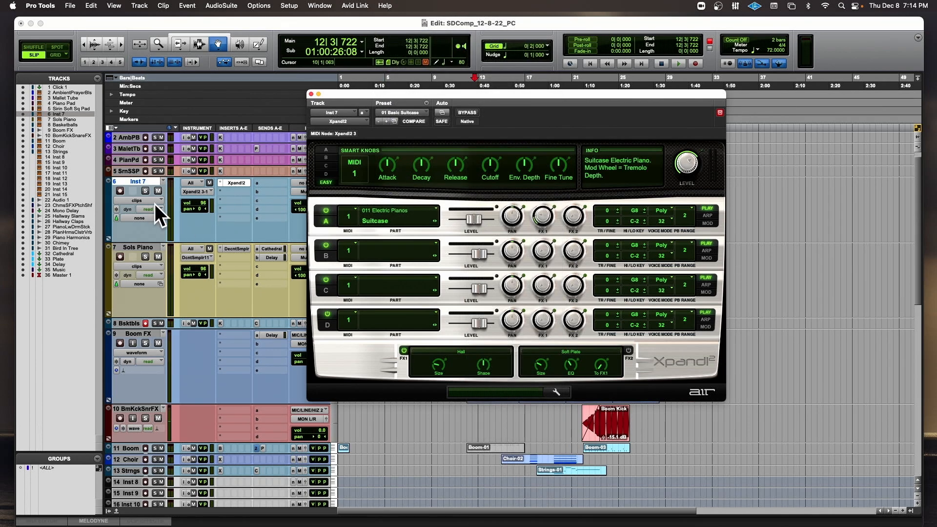
# Record-enable Inst 7, adjust Tremolo Depth and Chorus Depth for Xpand!2 part A, and give the track a Cathedral send.
pyautogui.click(116, 188)
pyautogui.click(117, 190)
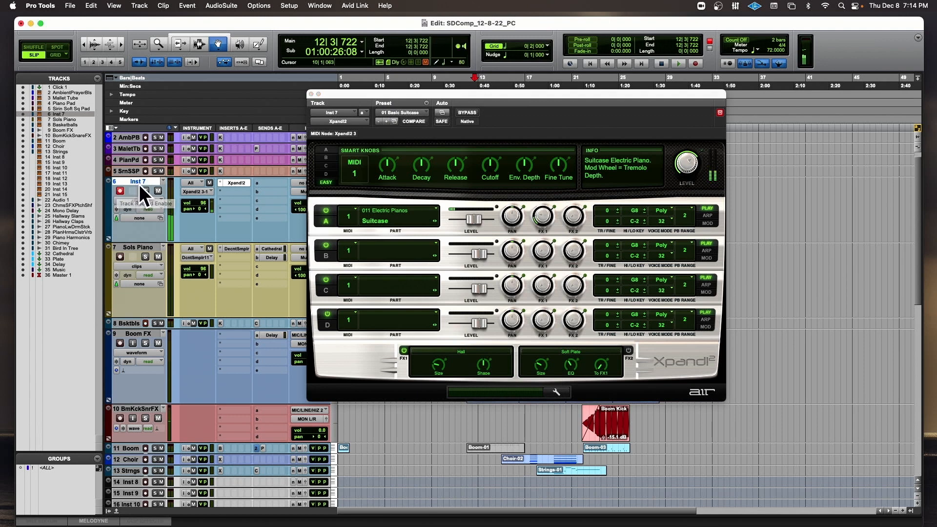
pyautogui.click(321, 150)
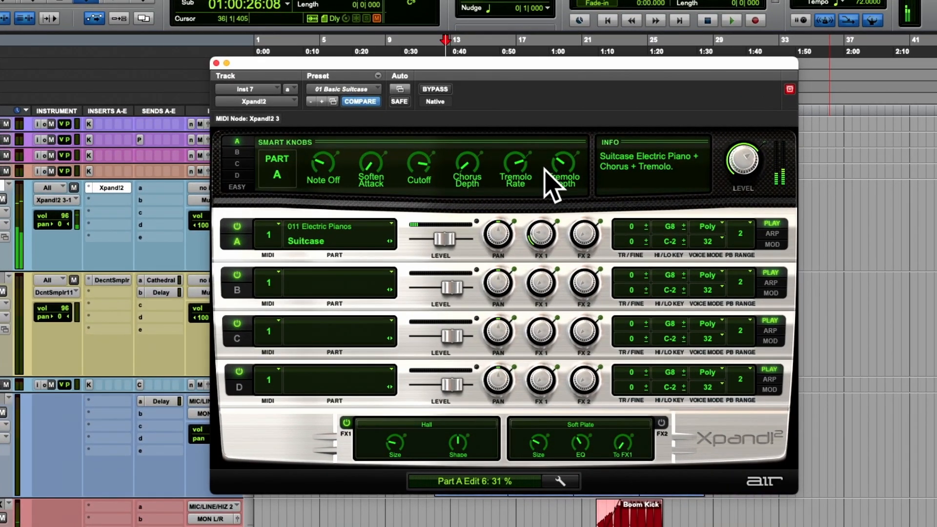
pyautogui.moveTo(466, 169)
pyautogui.mouseDown()
pyautogui.moveTo(465, 176)
pyautogui.moveTo(467, 149)
pyautogui.moveTo(464, 157)
pyautogui.mouseUp()
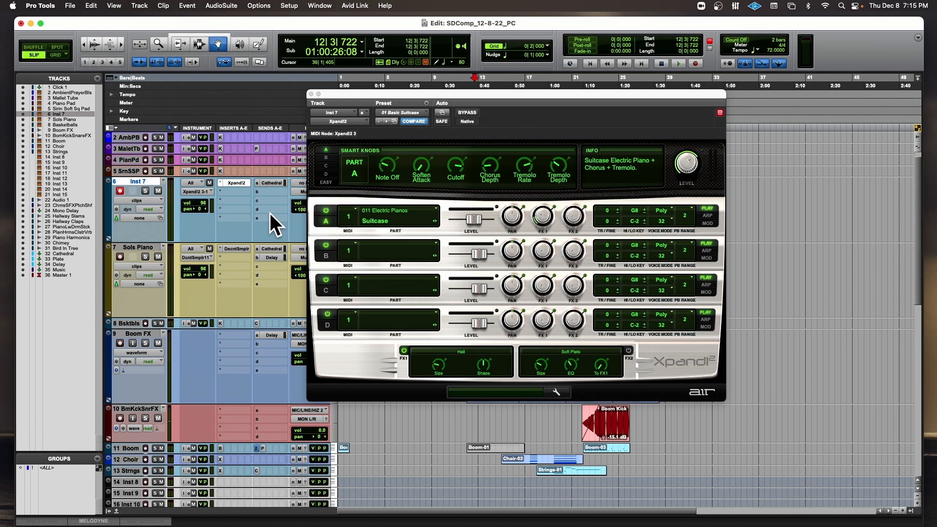
pyautogui.click(310, 94)
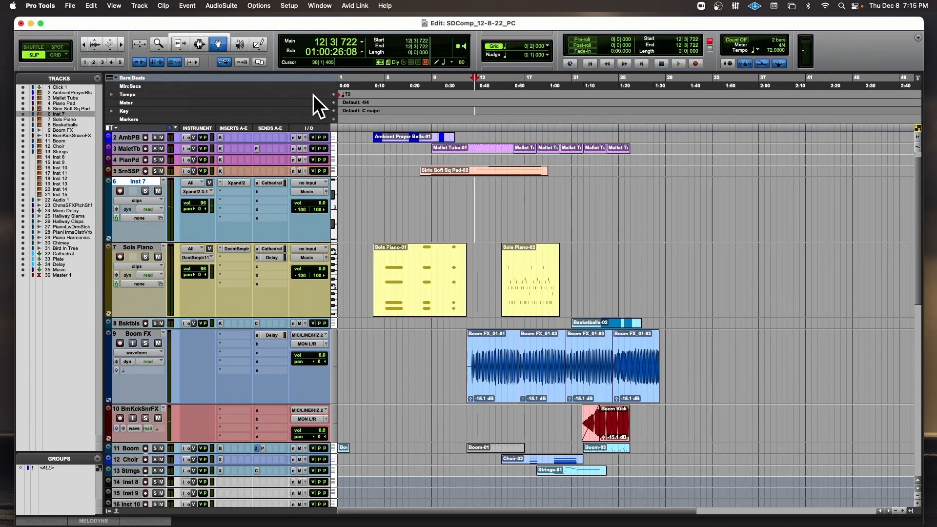
# Switch to Grid mode and copy the Sols Piano-02 clip onto the Inst 7 track at 15|1|000.
pyautogui.click(512, 272)
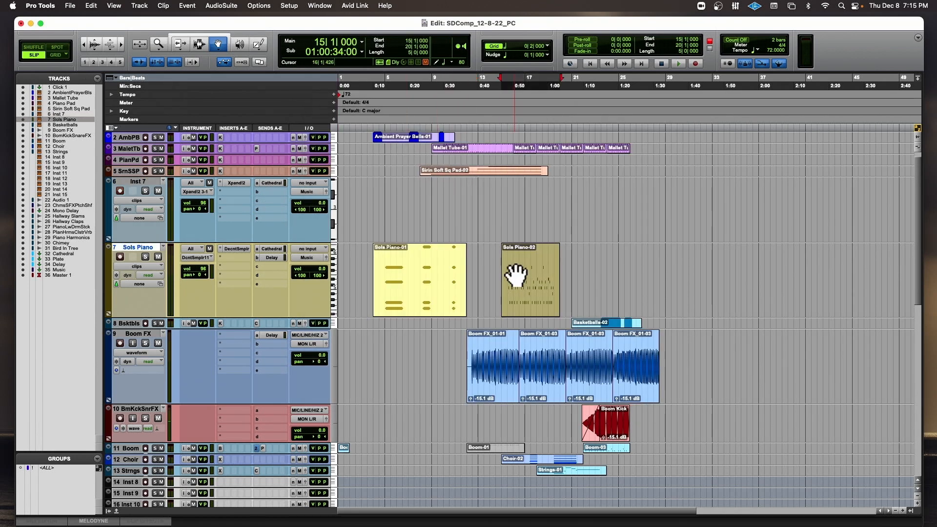
pyautogui.click(57, 56)
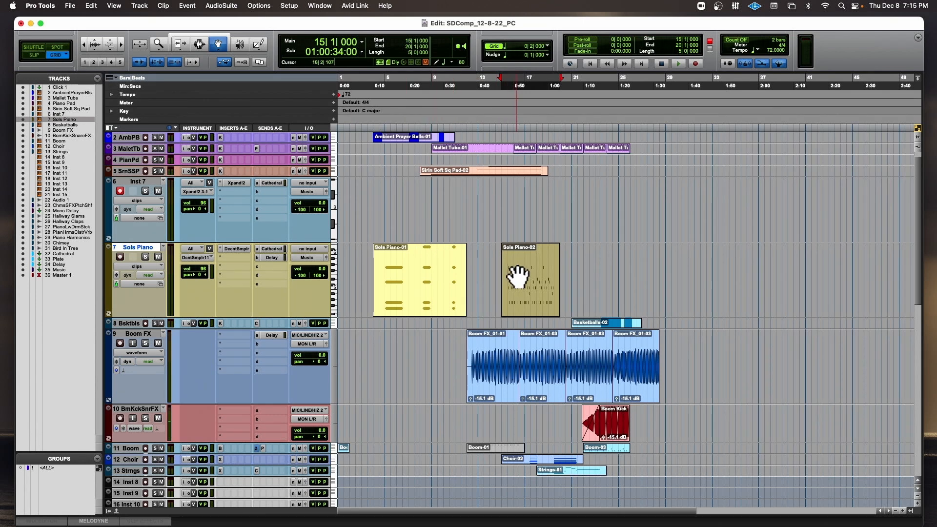
pyautogui.moveTo(520, 280); pyautogui.dragTo(519, 227)
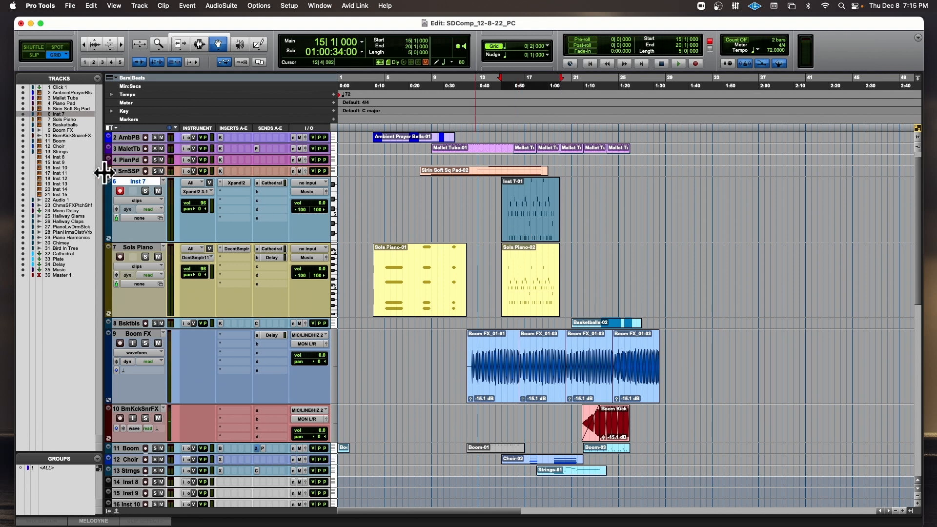
# Rename the Inst 7 track EP.
pyautogui.doubleClick(126, 179)
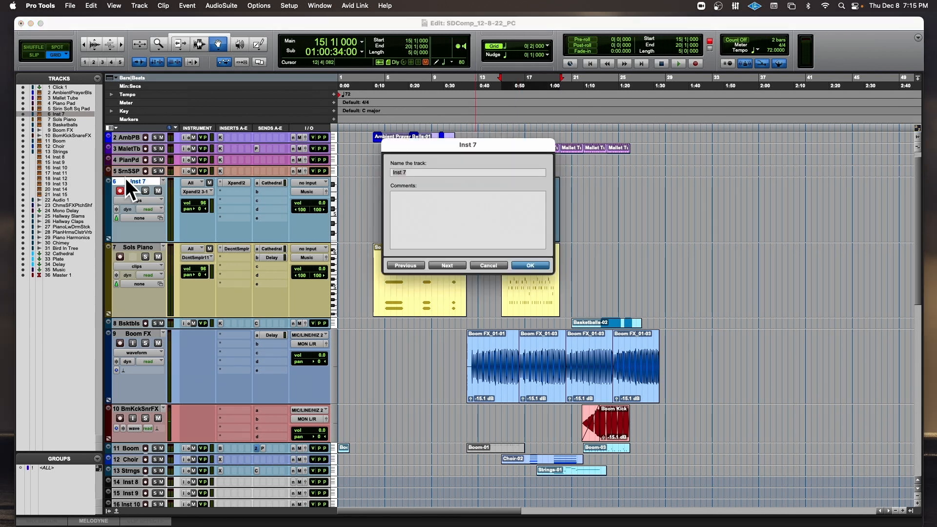
pyautogui.write('EP')
pyautogui.click(527, 266)
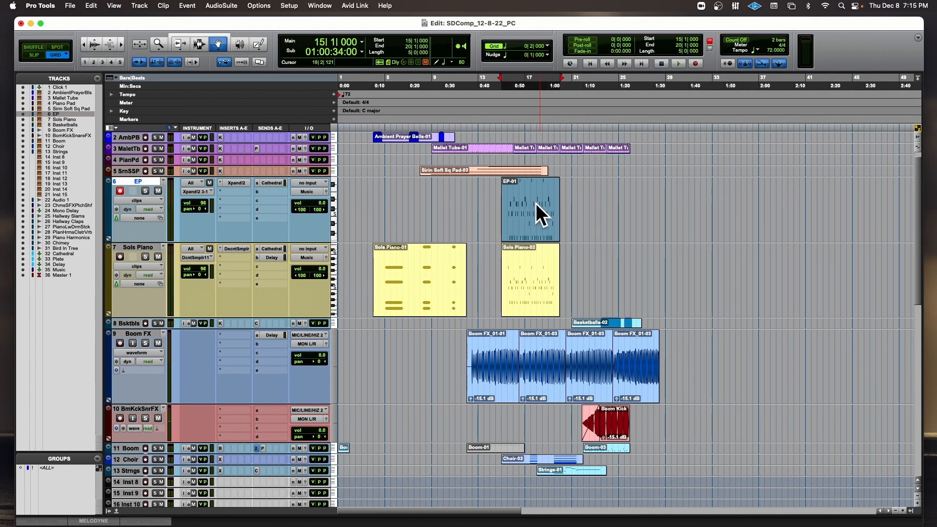
# Open the EP-01 clip in the MIDI Editor, solo its track, and delete the notes at C5 and below from about 15|2 to 17|1.
pyautogui.doubleClick(536, 203)
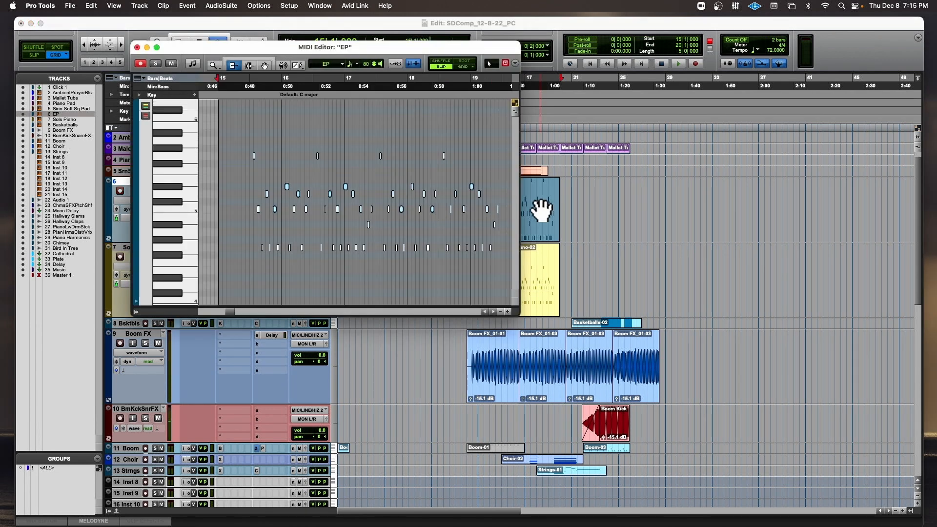
pyautogui.click(264, 65)
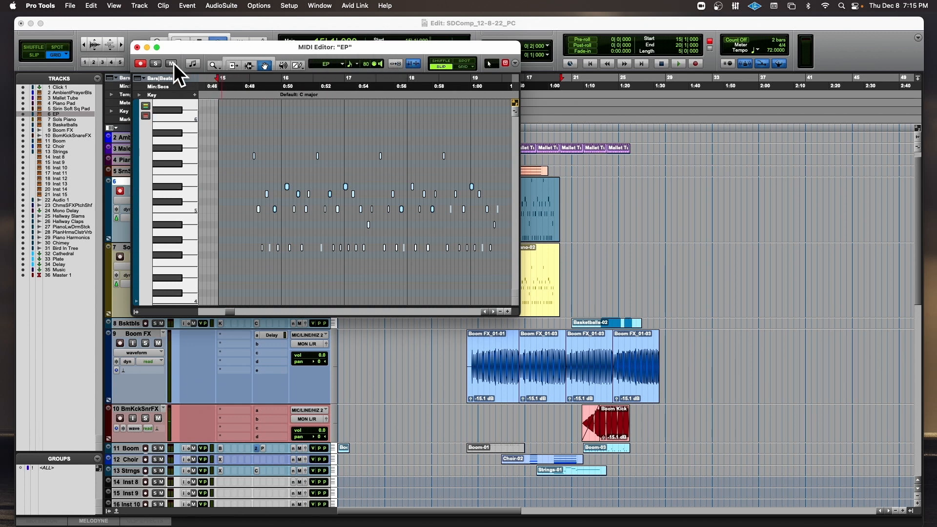
pyautogui.click(155, 62)
pyautogui.click(238, 99)
pyautogui.press('space')
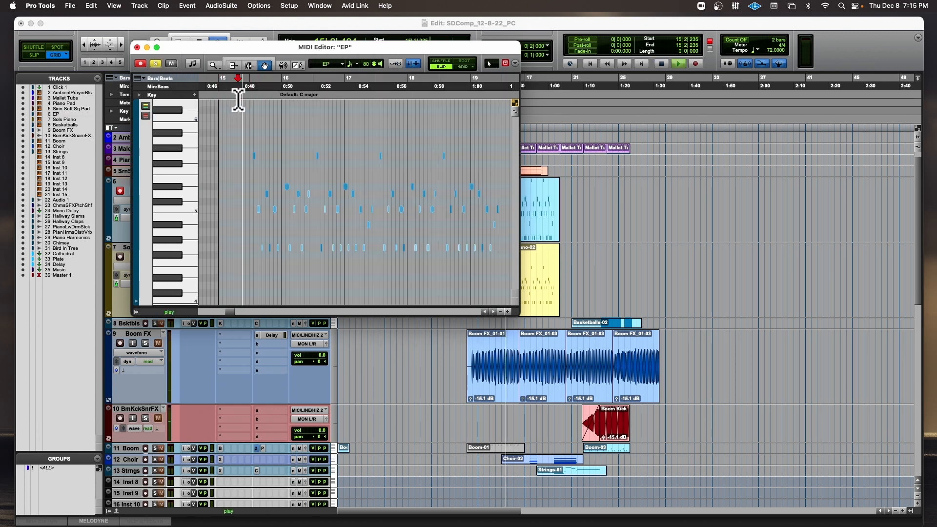
pyautogui.press('t')
pyautogui.hscroll(3, 313, 154)
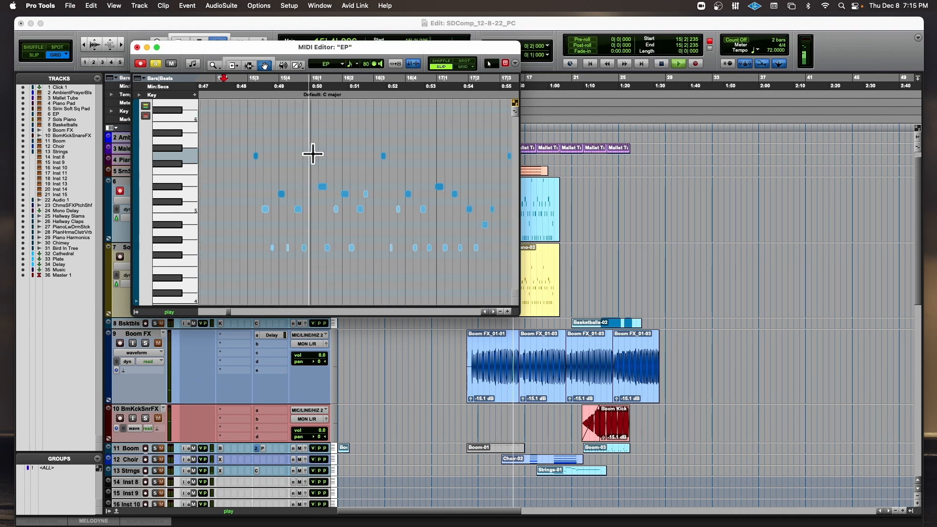
pyautogui.moveTo(242, 208); pyautogui.dragTo(459, 258)
pyautogui.press('Delete')
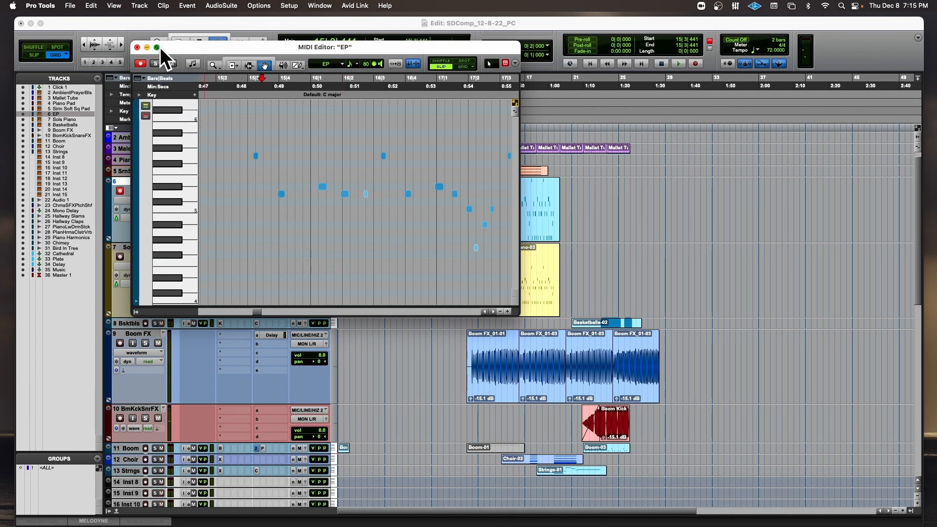
# Move the MIDI Editor clear of the track controls, solo EP alongside Sols Piano, and audition the edited part from 15|3|441.
pyautogui.moveTo(265, 45); pyautogui.dragTo(585, 30)
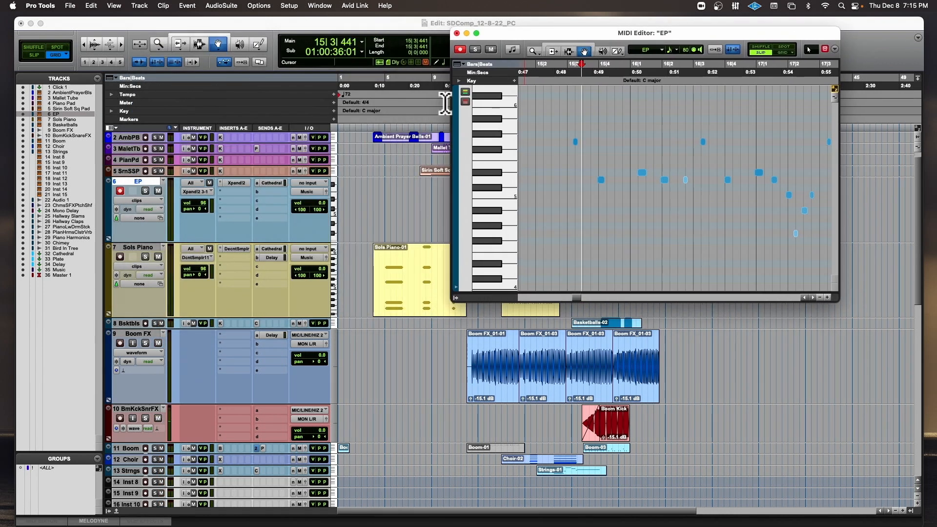
pyautogui.click(146, 191)
pyautogui.press('space')
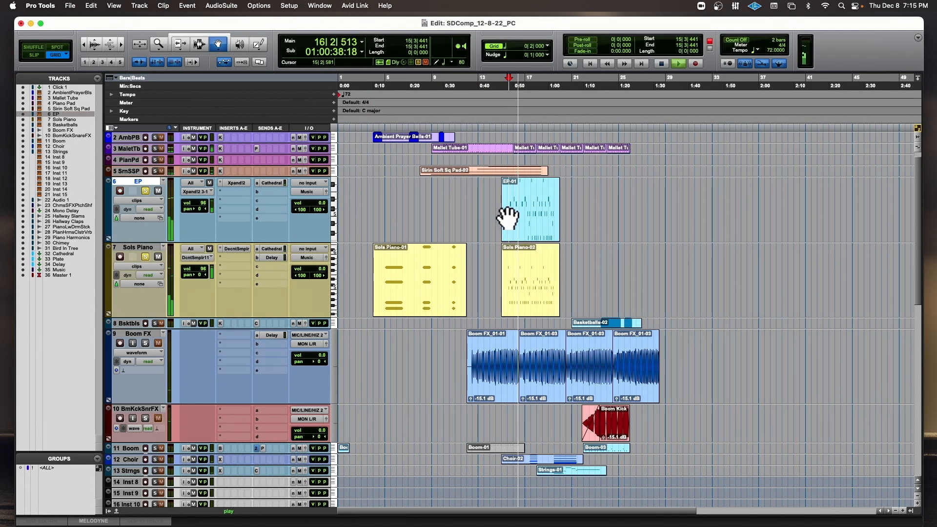
pyautogui.press('space')
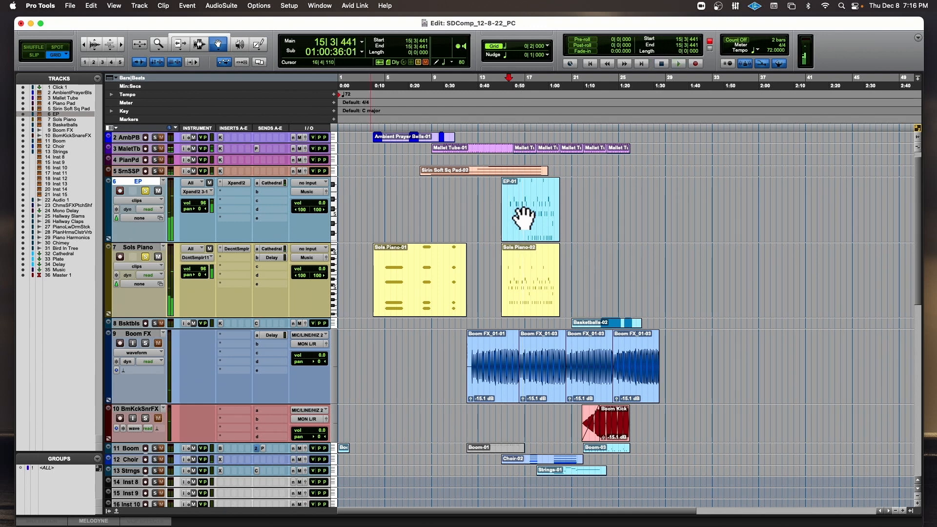
# Reopen EP-01 in an enlarged MIDI Editor and delete the notes below C5 from about 17|1 to 19|2.
pyautogui.click(522, 218)
pyautogui.doubleClick(522, 218)
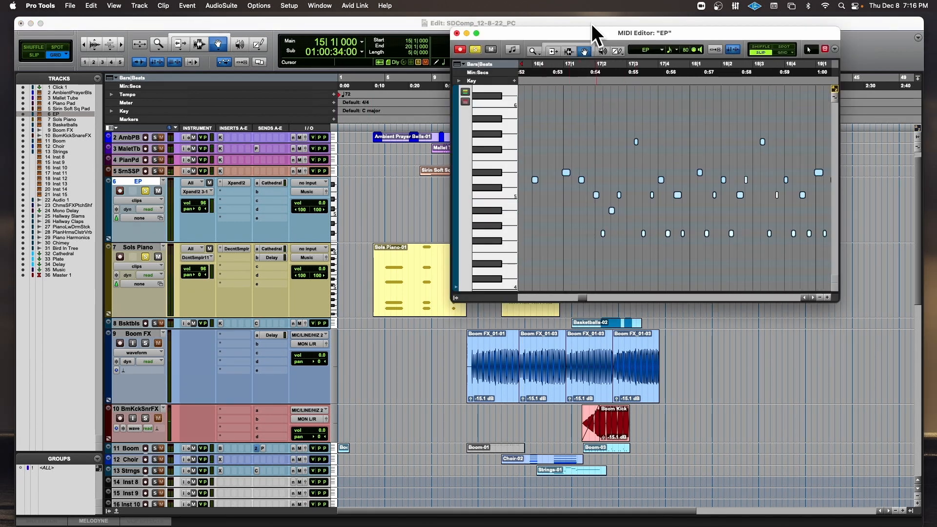
pyautogui.moveTo(591, 30); pyautogui.dragTo(214, 30)
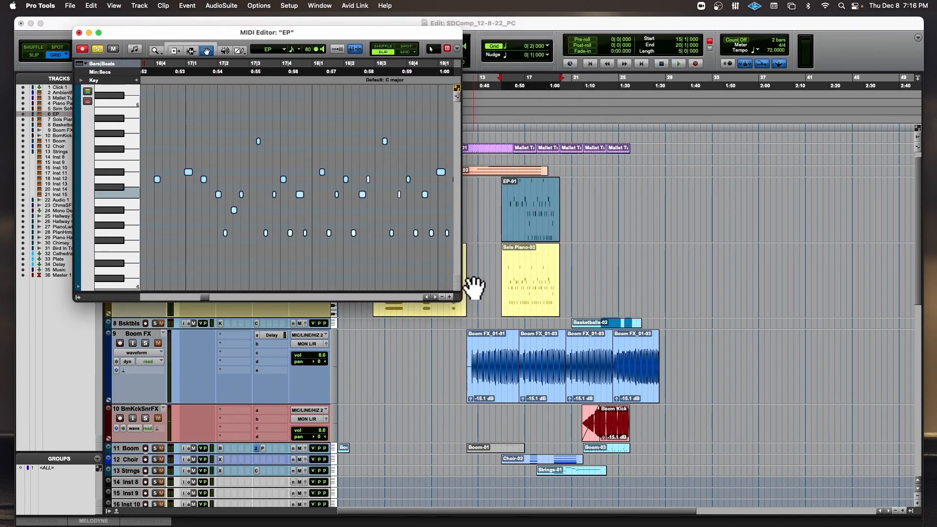
pyautogui.moveTo(458, 298); pyautogui.dragTo(734, 373)
pyautogui.moveTo(212, 228); pyautogui.dragTo(497, 266)
pyautogui.press('Delete')
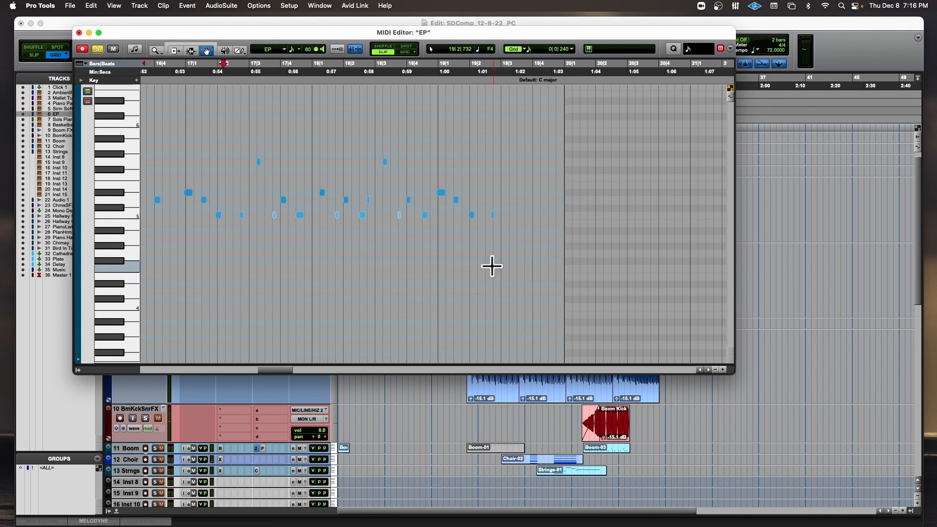
# Select the remaining EP notes from 15|2|770 to 19|3|232 and lower their velocities to one even level.
pyautogui.hscroll(-3, 267, 156)
pyautogui.hscroll(-5, 268, 156)
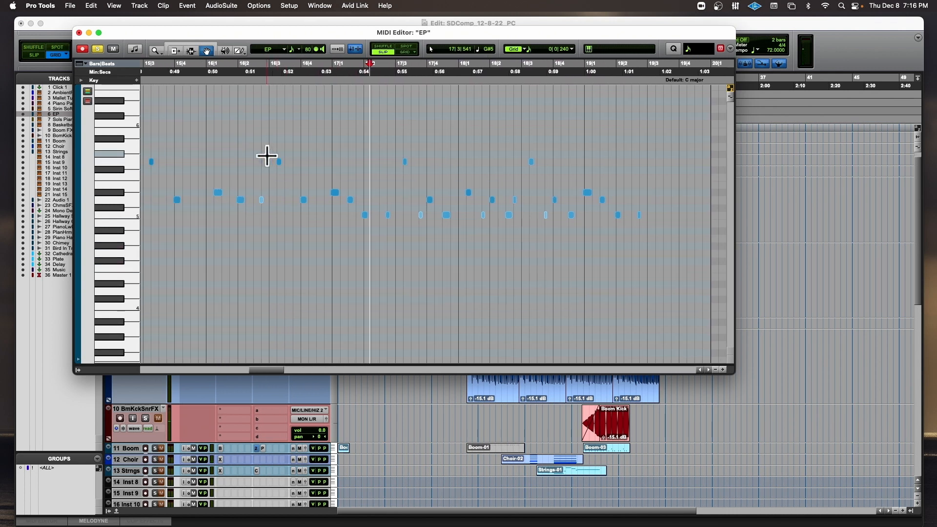
pyautogui.moveTo(168, 86); pyautogui.dragTo(420, 97)
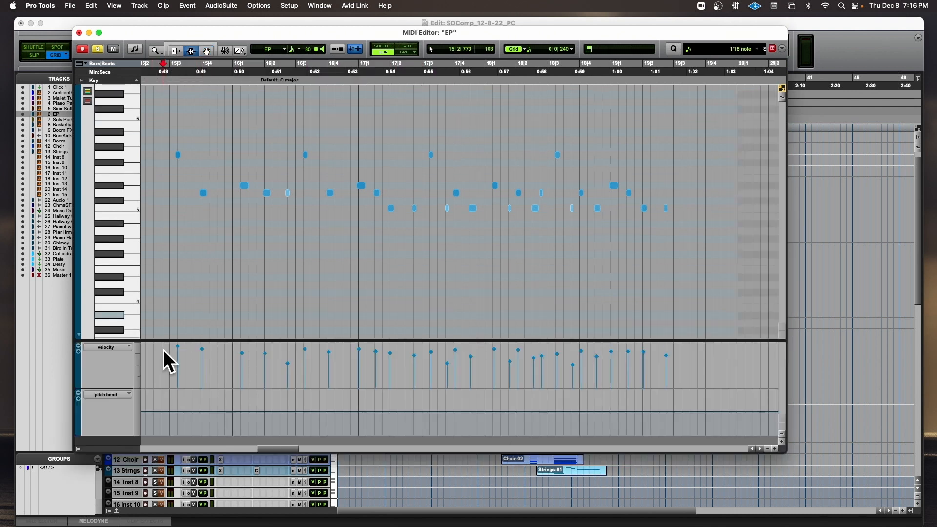
pyautogui.moveTo(163, 350); pyautogui.dragTo(681, 351)
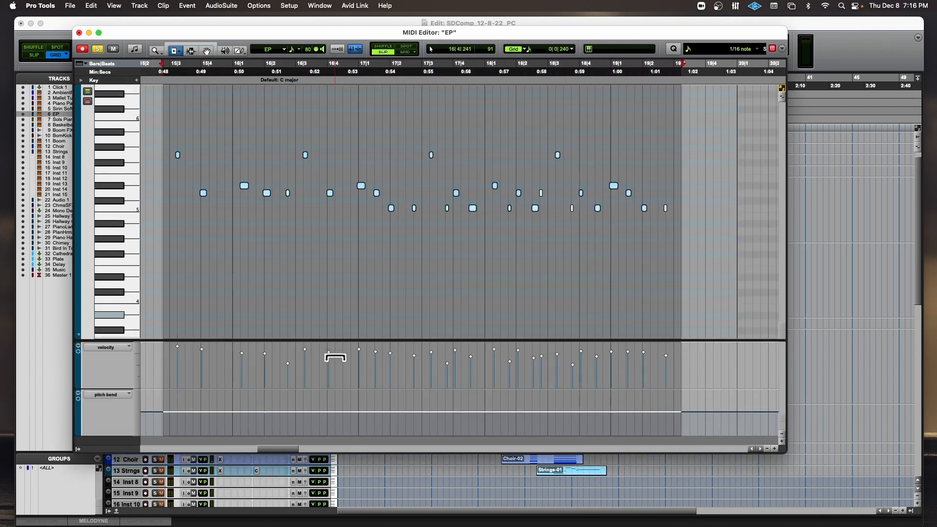
pyautogui.moveTo(336, 356); pyautogui.dragTo(330, 339)
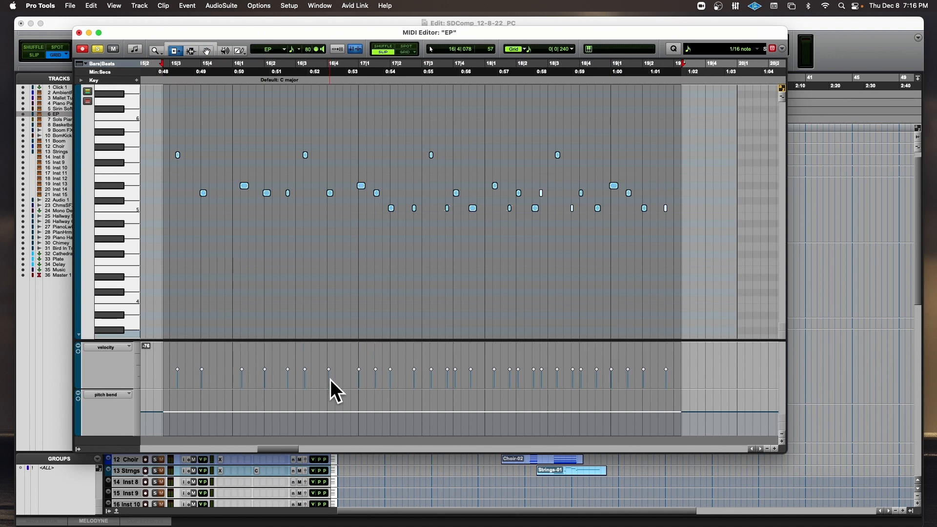
# Play the softened EP part, toggle its mute to compare it with the piano, and close the MIDI Editor.
pyautogui.press('space')
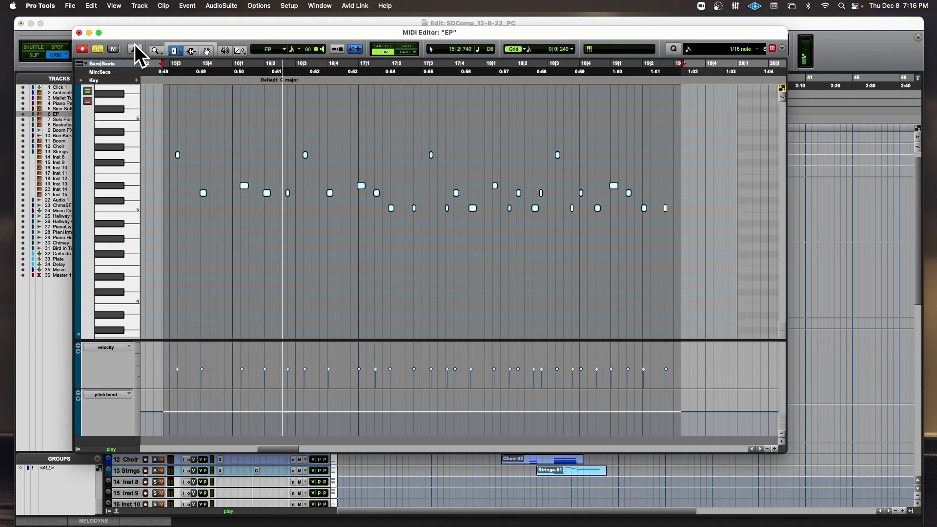
pyautogui.click(114, 48)
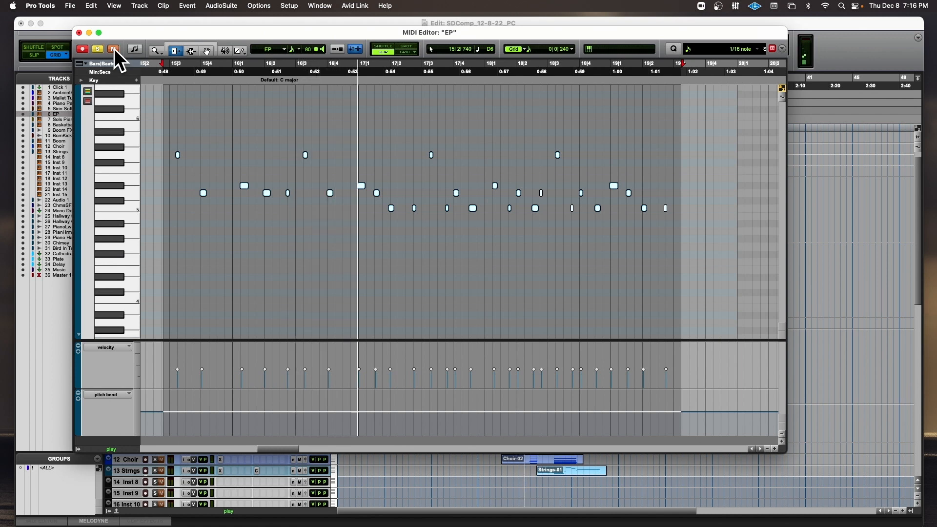
pyautogui.click(114, 48)
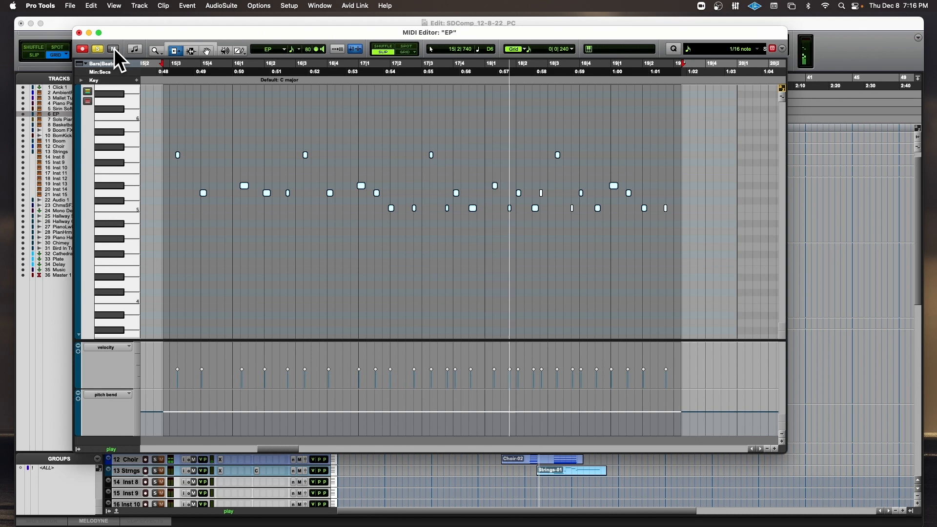
pyautogui.press('space')
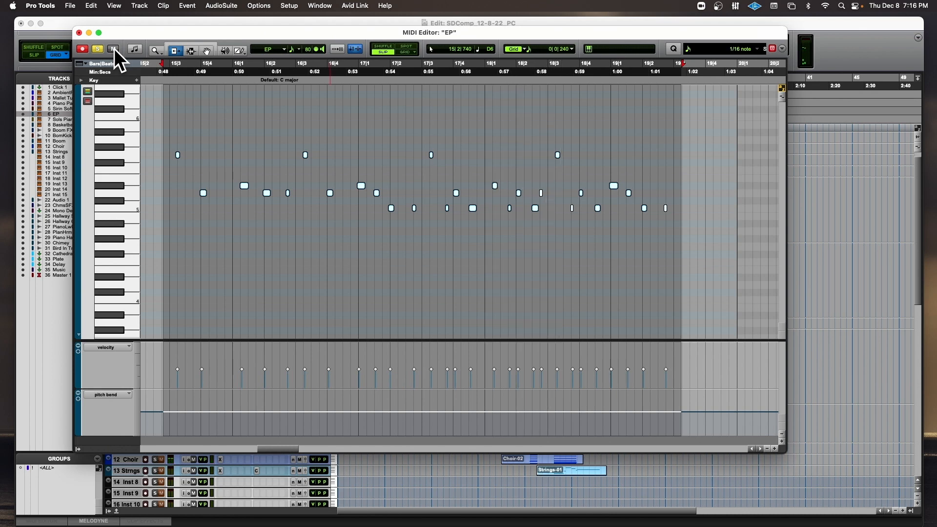
pyautogui.click(79, 32)
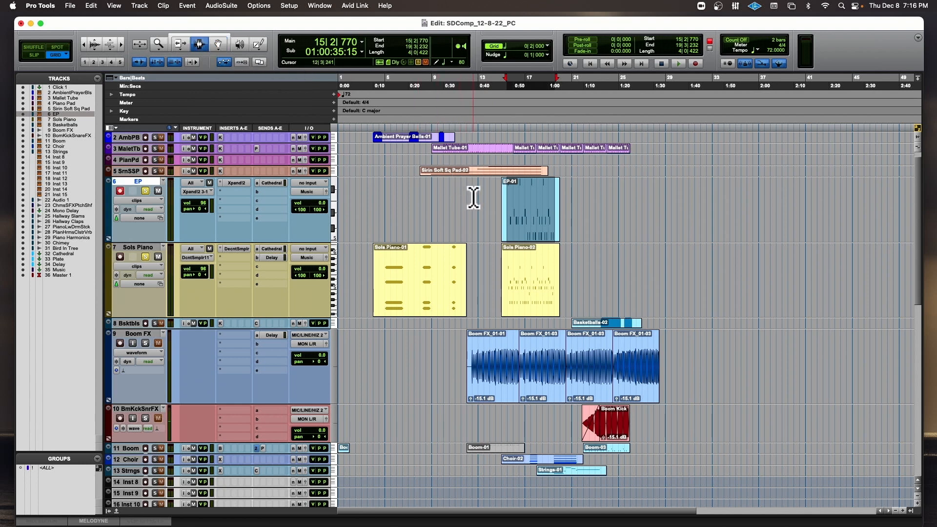
# Play from 15|1|000 and switch the EP track's solo off and on to judge the part.
pyautogui.press('t')
pyautogui.press('t')
pyautogui.press('t')
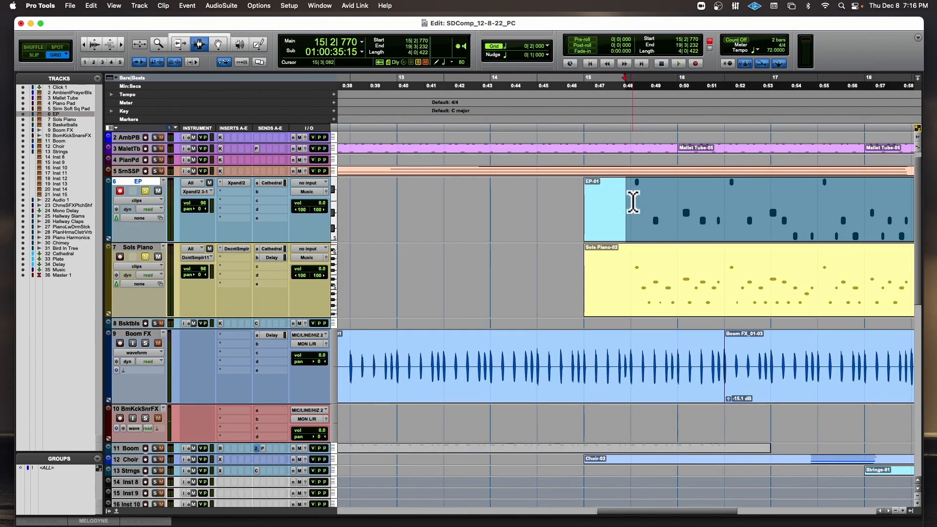
pyautogui.click(627, 205)
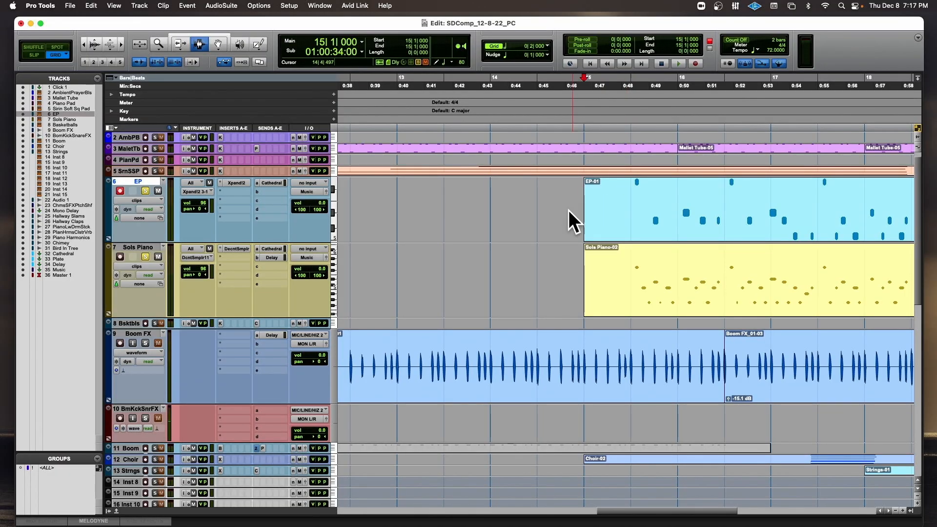
pyautogui.press('space')
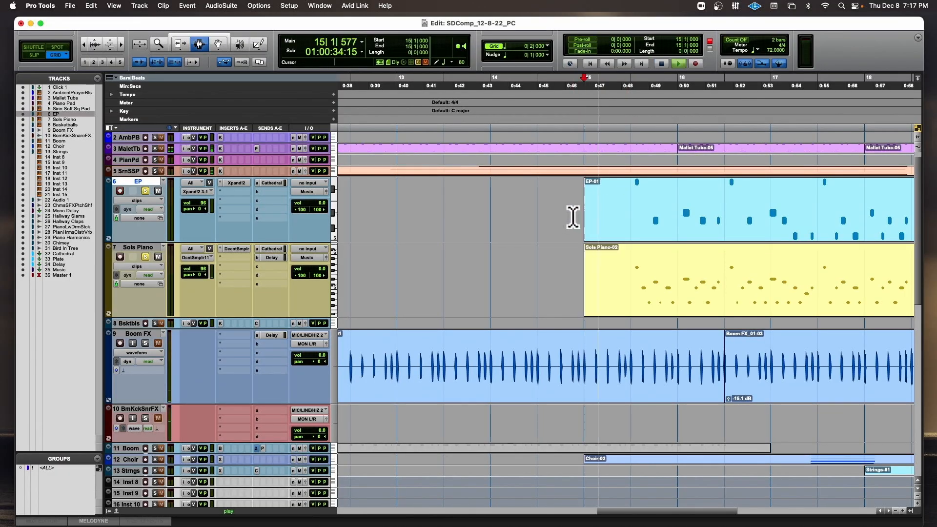
pyautogui.keyDown('alt'); pyautogui.click(145, 191); pyautogui.keyUp('alt')
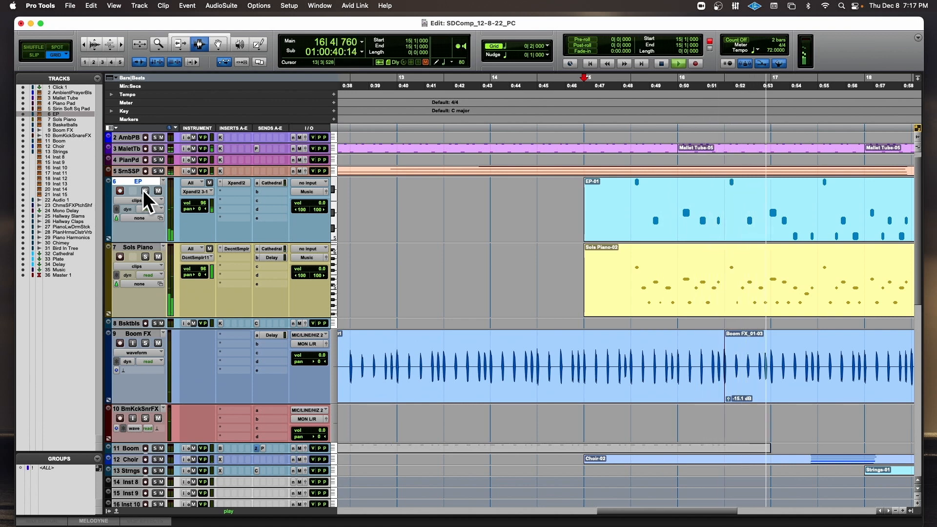
pyautogui.click(145, 191)
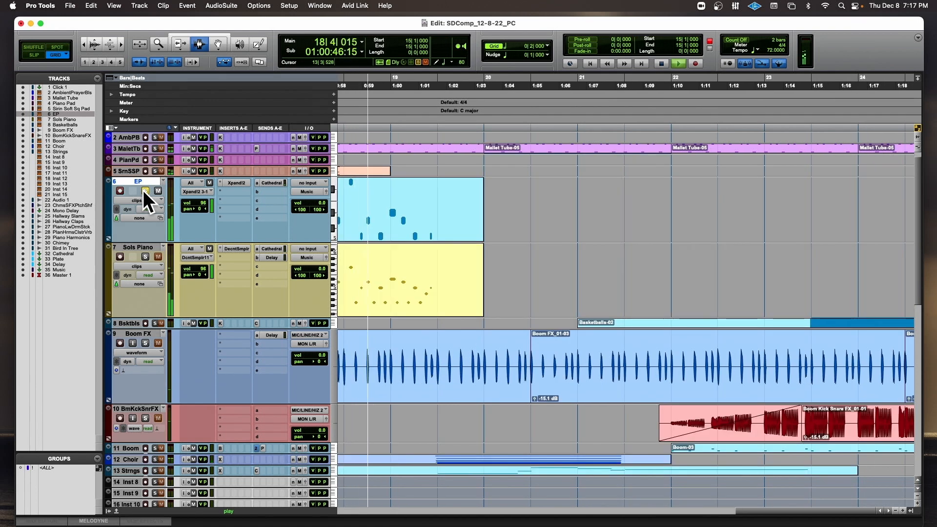
# Replay from 15|1|000, alternating solo between Sols Piano and EP and soloing both, to compare the doubled parts.
pyautogui.press('space')
pyautogui.click(145, 256)
pyautogui.press('space')
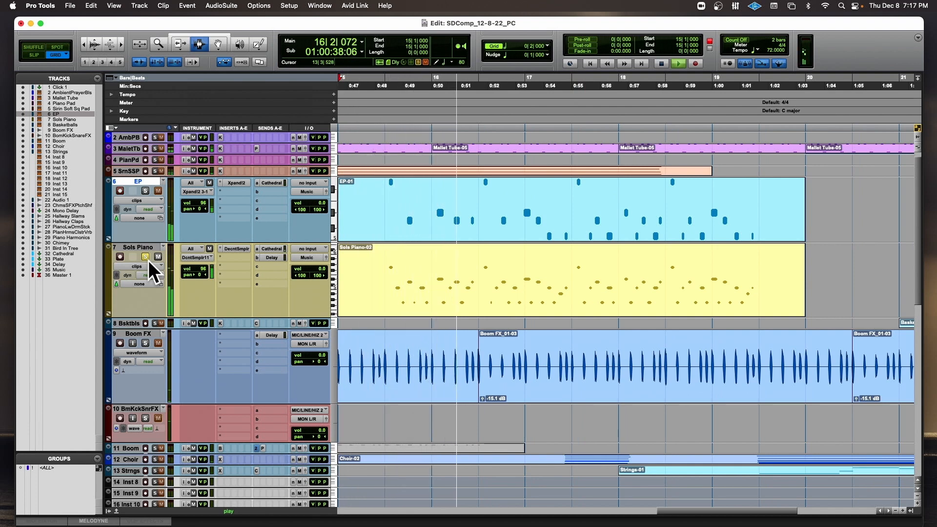
pyautogui.click(149, 256)
pyautogui.click(145, 190)
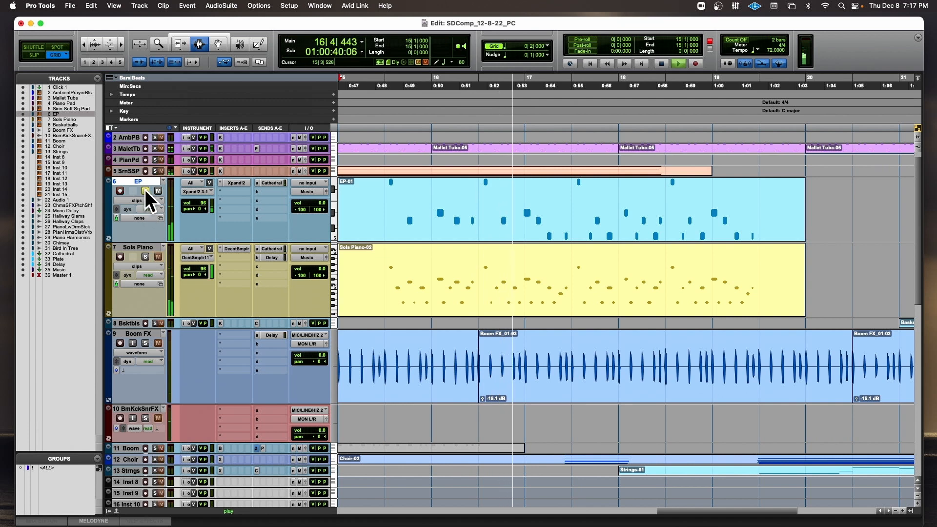
pyautogui.click(145, 255)
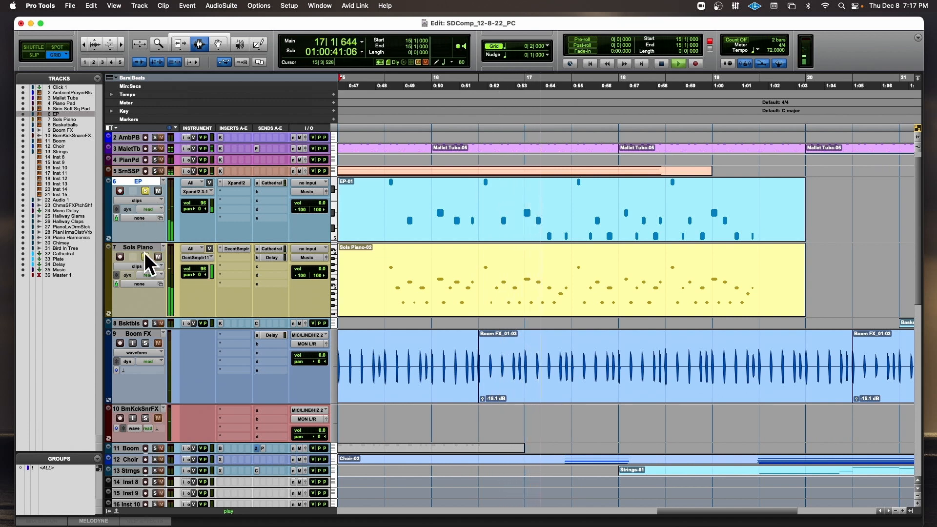
pyautogui.click(156, 190)
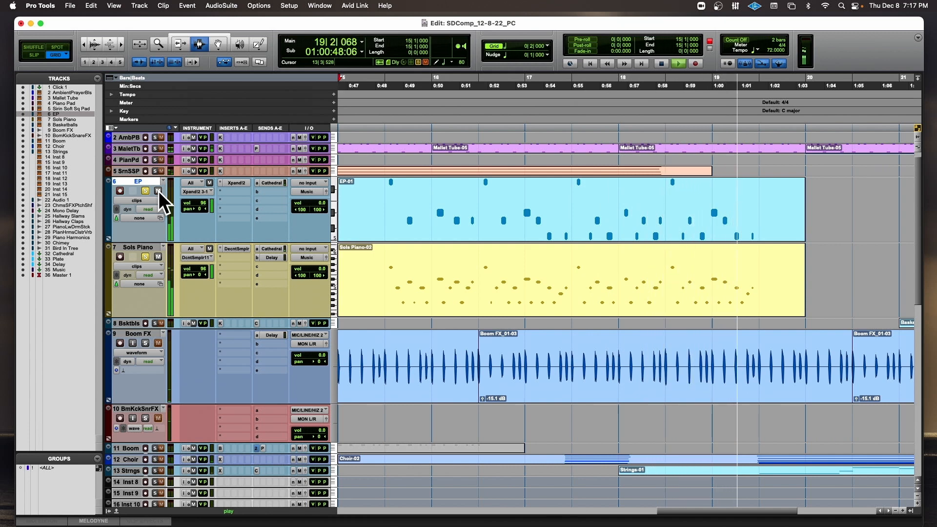
pyautogui.press('space')
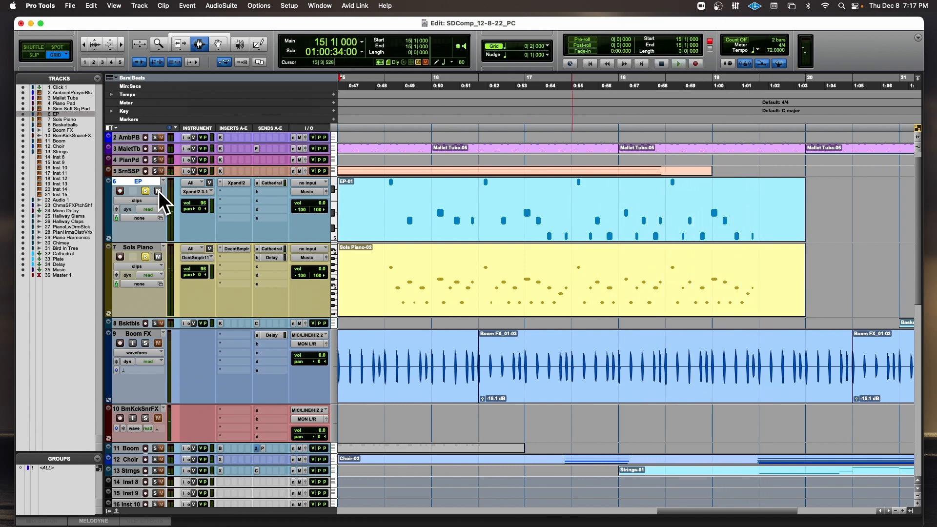
# Play the full arrangement without solos from 15|3|000.
pyautogui.press('r')
pyautogui.press('r')
pyautogui.click(567, 132)
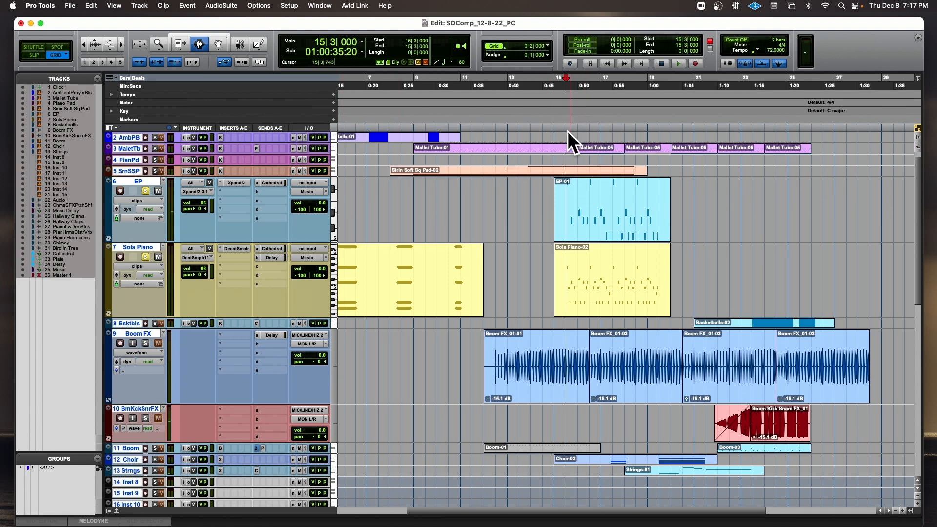
pyautogui.press('space')
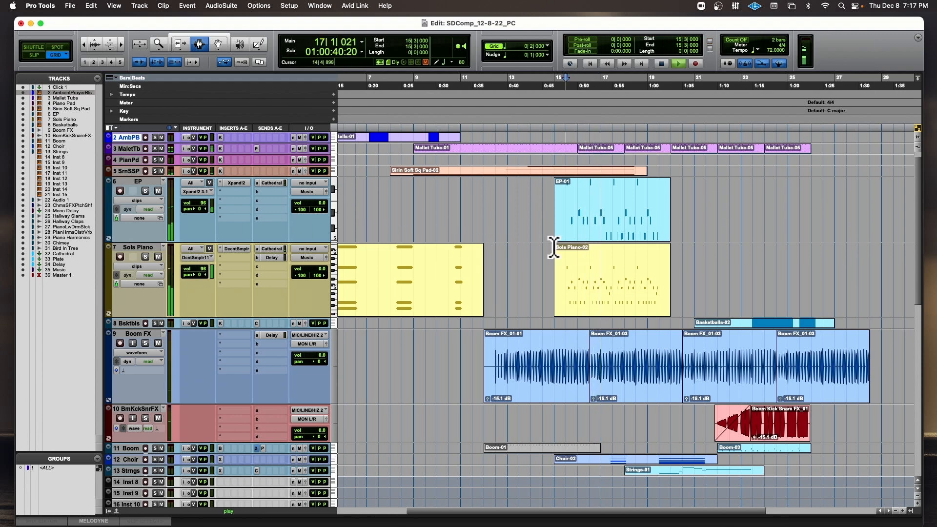
# Reduce the height of all tracks so the whole session fits in the Edit window, and stop playback.
pyautogui.hotkey('ctrl', 'alt', 'Down')
pyautogui.hotkey('ctrl', 'alt', 'Down')
pyautogui.hotkey('ctrl', 'alt', 'Down')
pyautogui.hotkey('ctrl', 'alt', 'Down')
pyautogui.hotkey('ctrl', 'alt', 'Down')
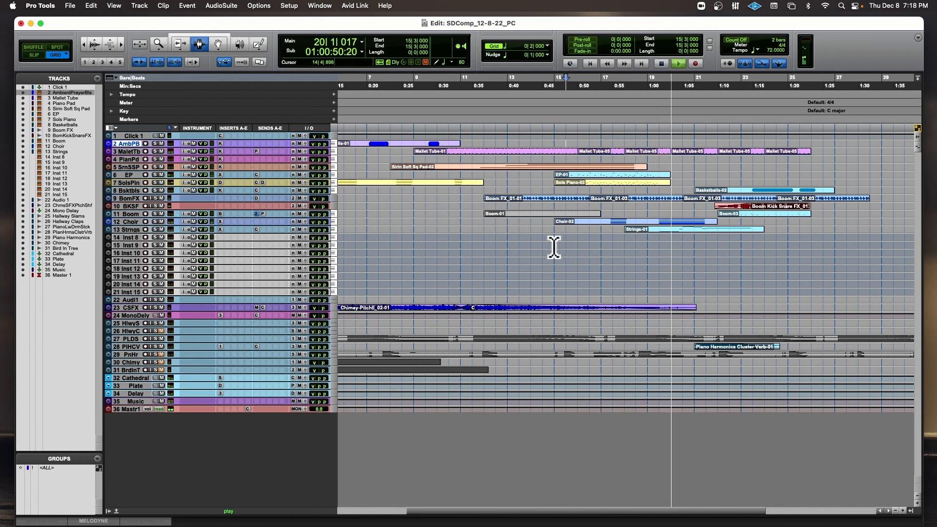
pyautogui.press('space')
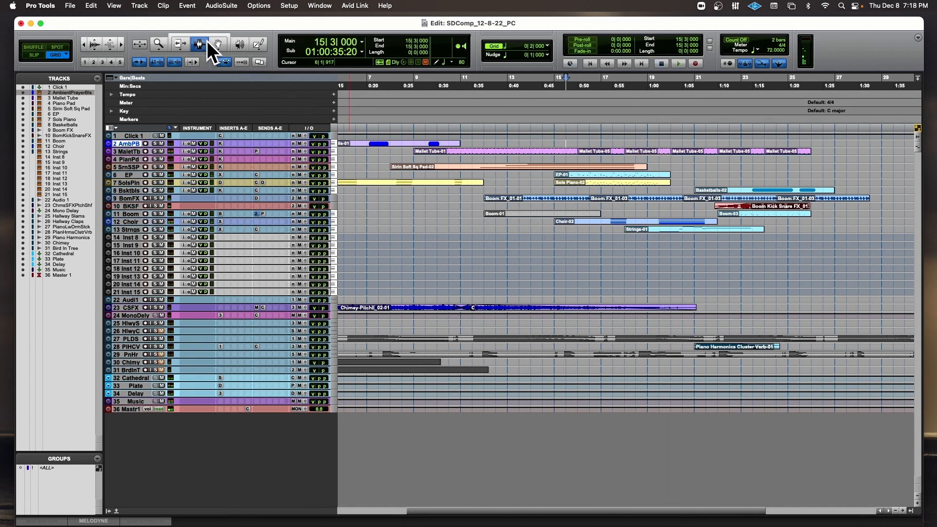
# In the Strings clip's MIDI notes, extend the first note's start back to 19|1 and play the result.
pyautogui.doubleClick(686, 231)
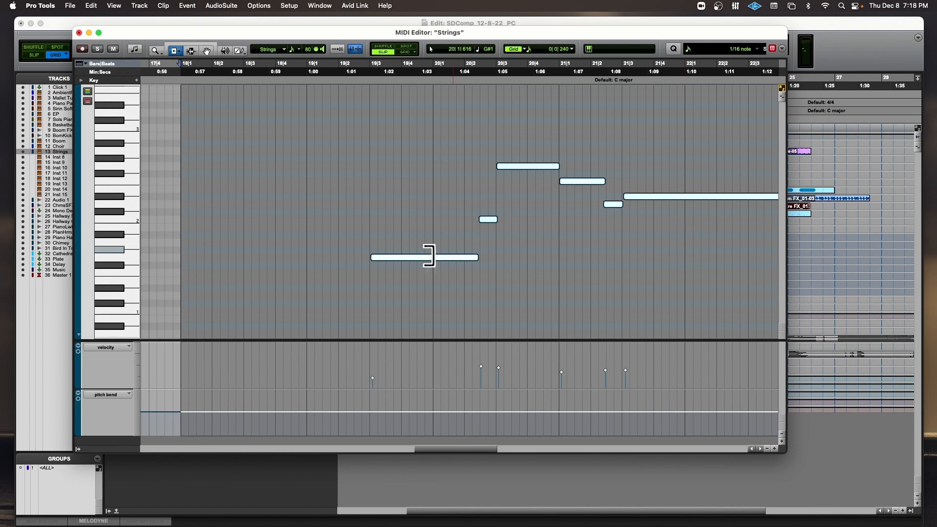
pyautogui.click(373, 81)
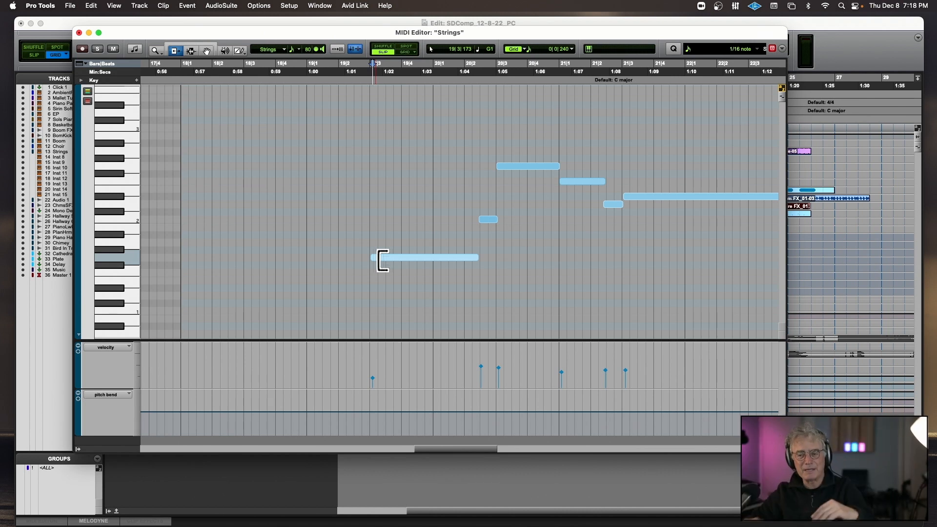
pyautogui.moveTo(380, 259); pyautogui.dragTo(330, 258)
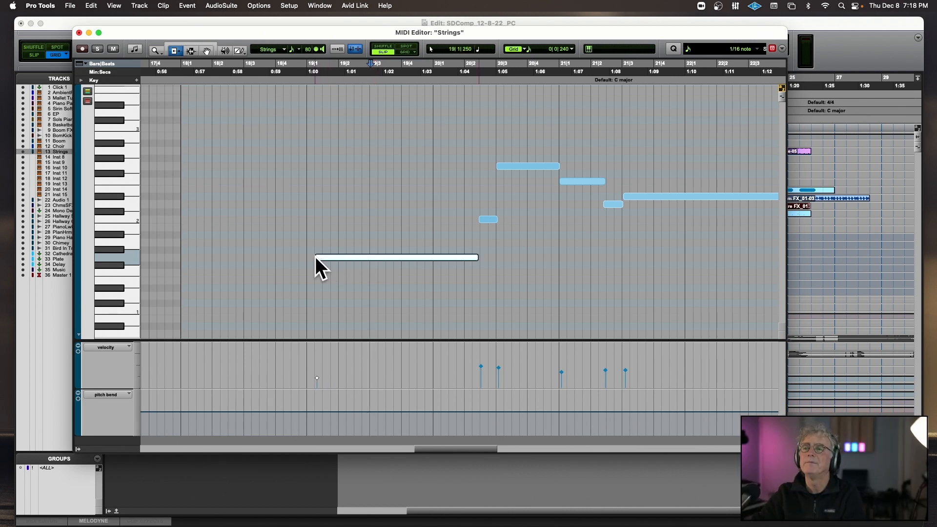
pyautogui.click(291, 84)
pyautogui.press('space')
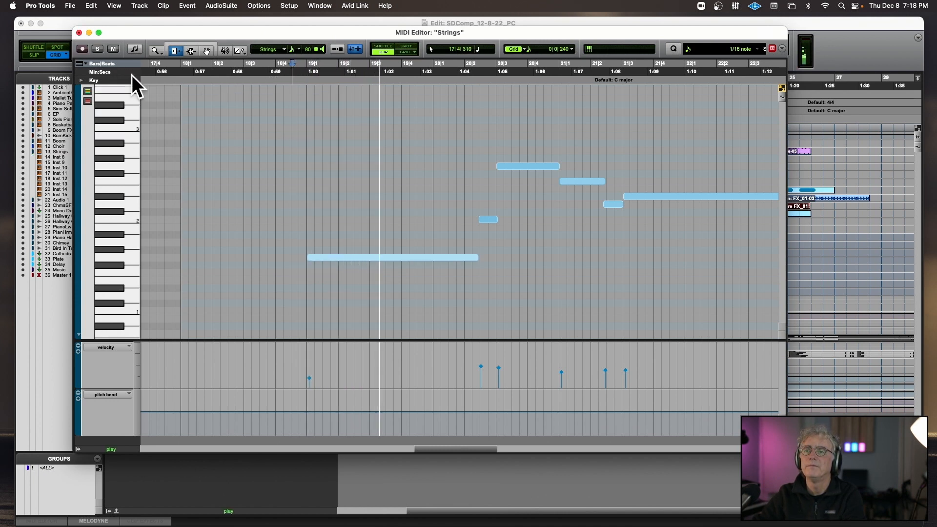
# Show the Strings expression (11) data and redraw it as a smooth rise from about 18|4 to 19|4.
pyautogui.click(105, 347)
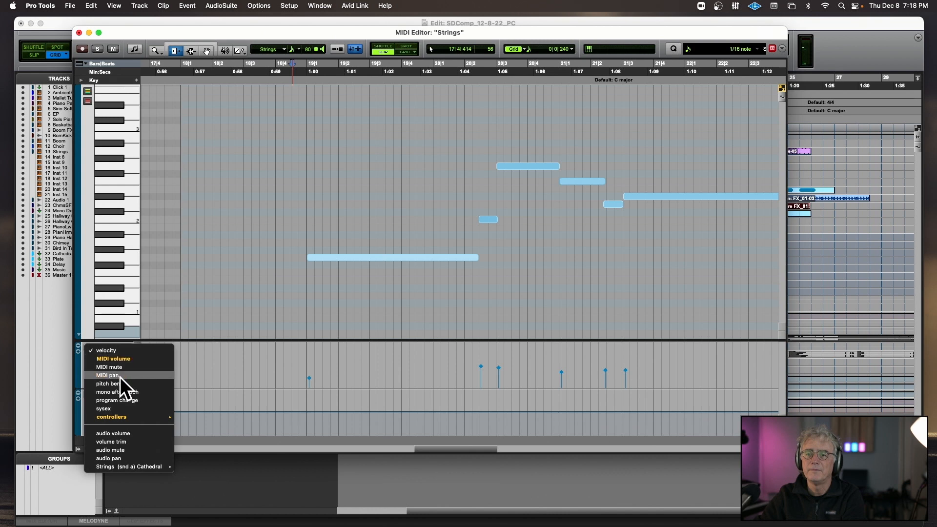
pyautogui.moveTo(124, 415)
pyautogui.click(202, 444)
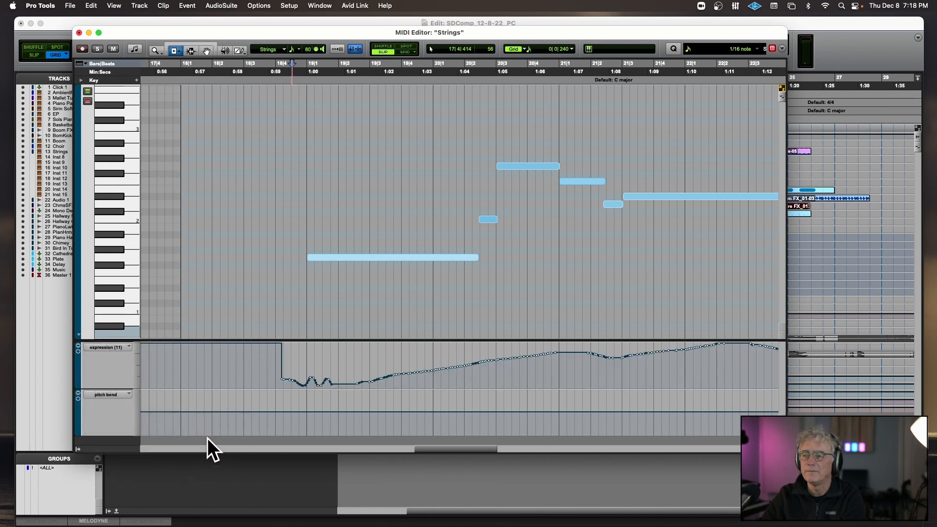
pyautogui.click(237, 51)
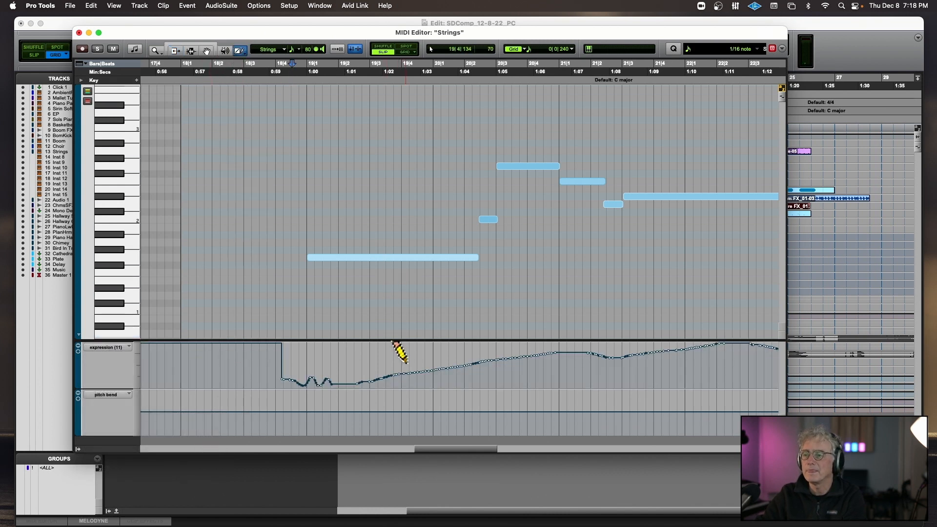
pyautogui.moveTo(270, 382); pyautogui.dragTo(270, 382)
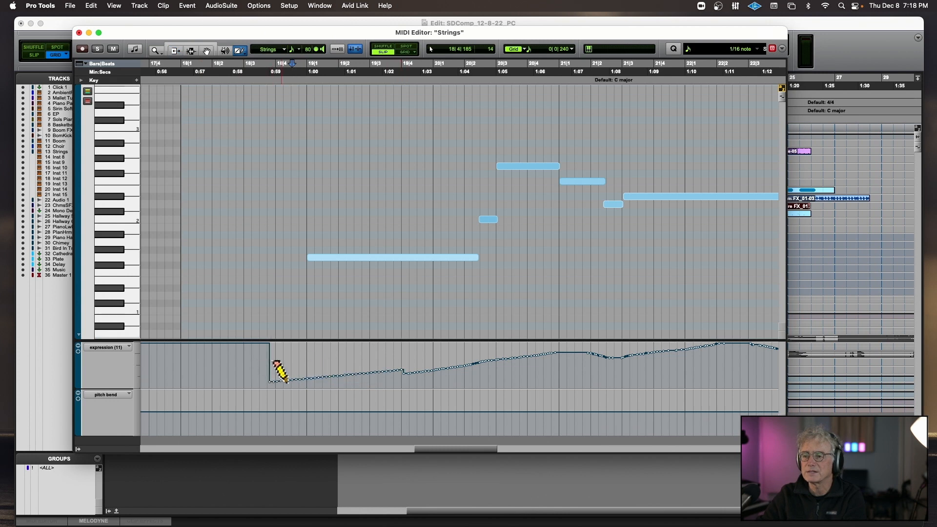
# Play the Strings part from 18|4|512 with the new expression curve, close the MIDI Editor and stop playback.
pyautogui.press('space')
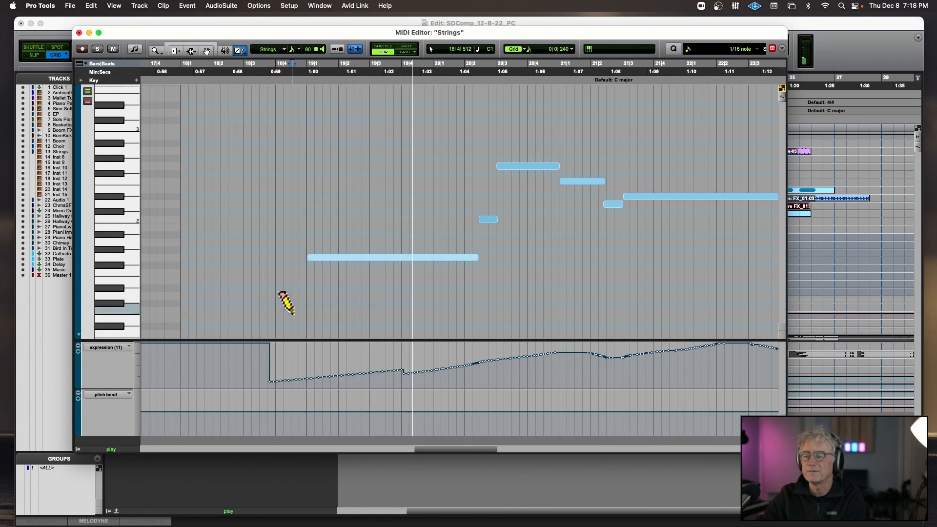
pyautogui.click(78, 33)
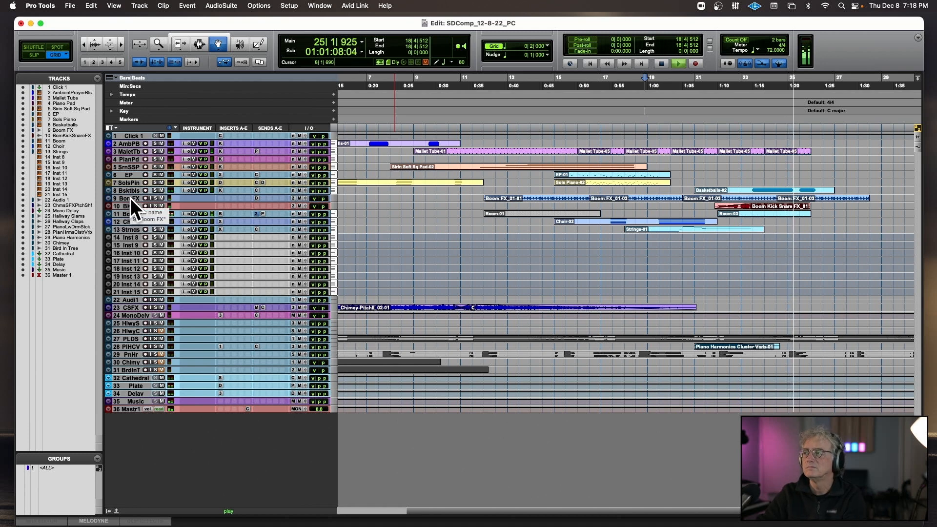
pyautogui.press('space')
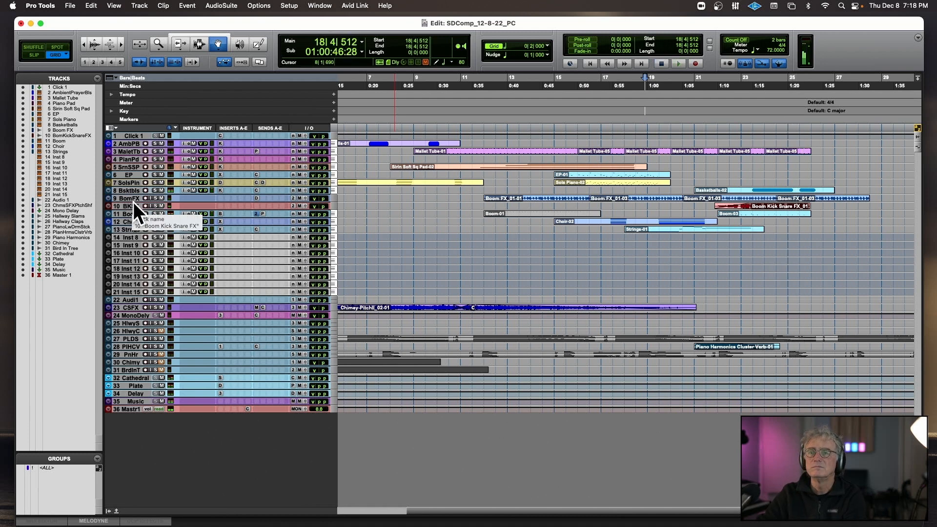
# Enlarge the Boom FX and Boom Kick Snare FX tracks and set the Boom Kick Snare FX clip gain to -11.3 dB.
pyautogui.moveTo(133, 202); pyautogui.dragTo(267, 298)
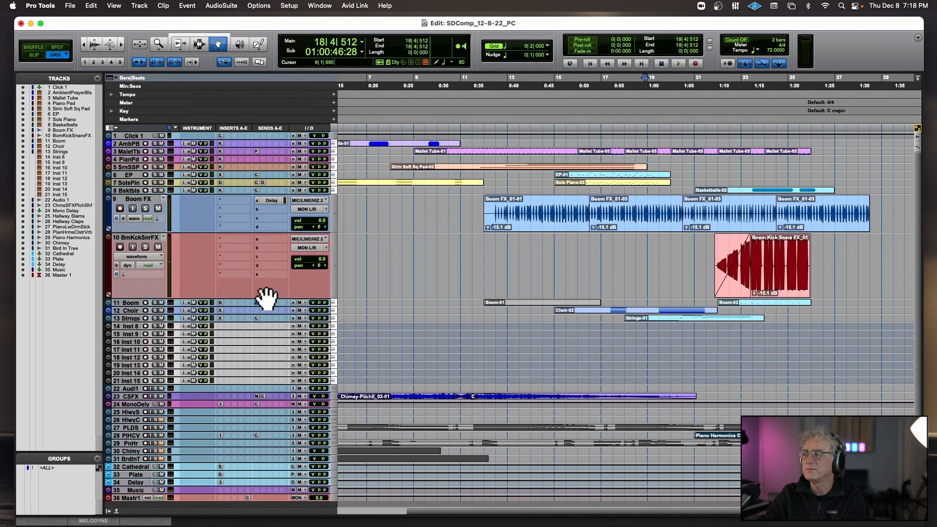
pyautogui.moveTo(752, 292); pyautogui.dragTo(753, 151)
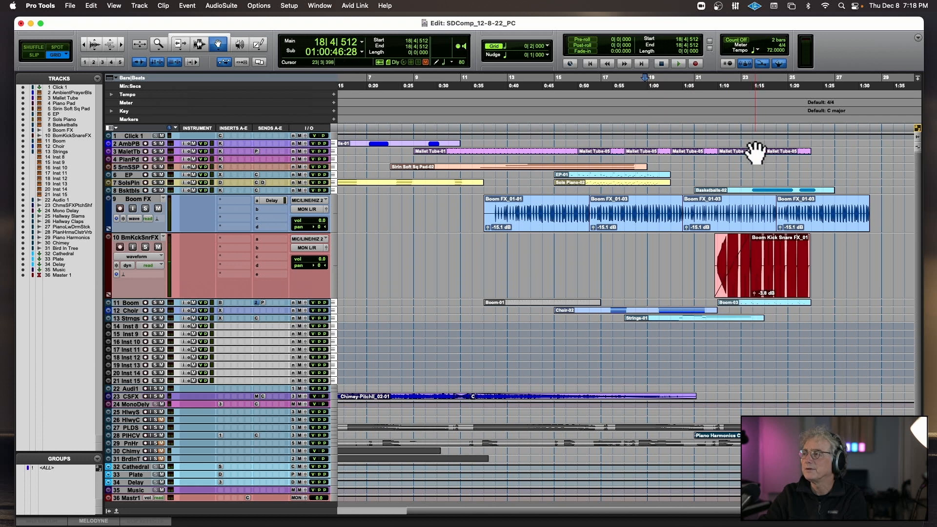
pyautogui.moveTo(753, 292); pyautogui.dragTo(754, 294)
# Play from 23|1|000 with Boom Kick Snare FX soloed, set its clip gain to -9.4 dB, and unsolo it.
pyautogui.click(747, 119)
pyautogui.press('space')
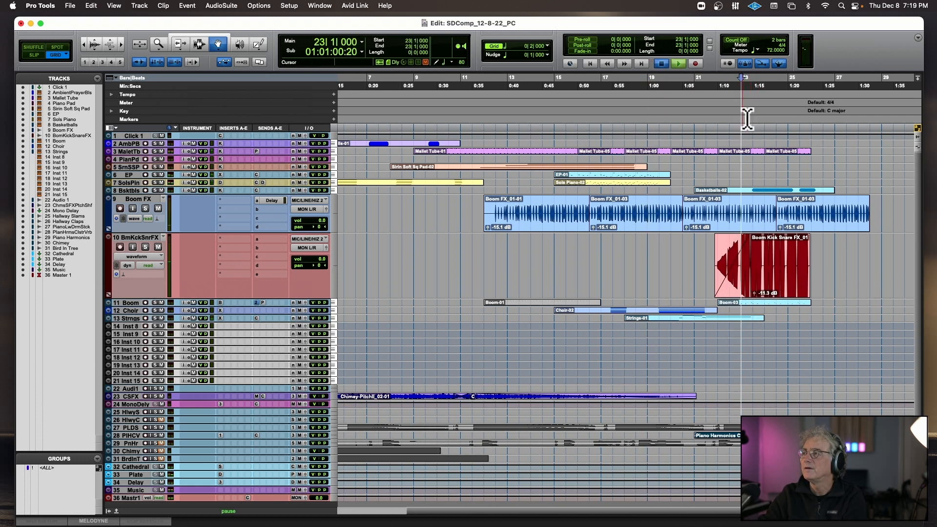
pyautogui.click(145, 247)
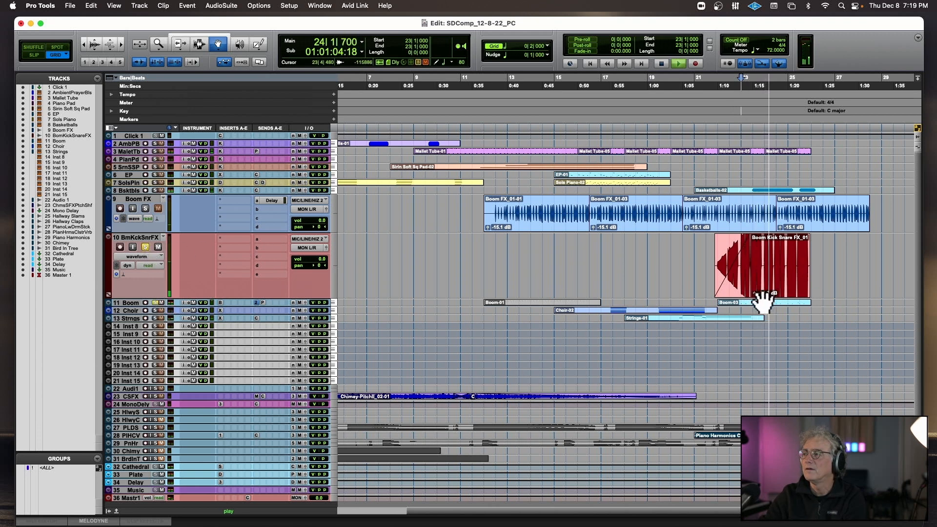
pyautogui.moveTo(754, 295); pyautogui.dragTo(752, 291)
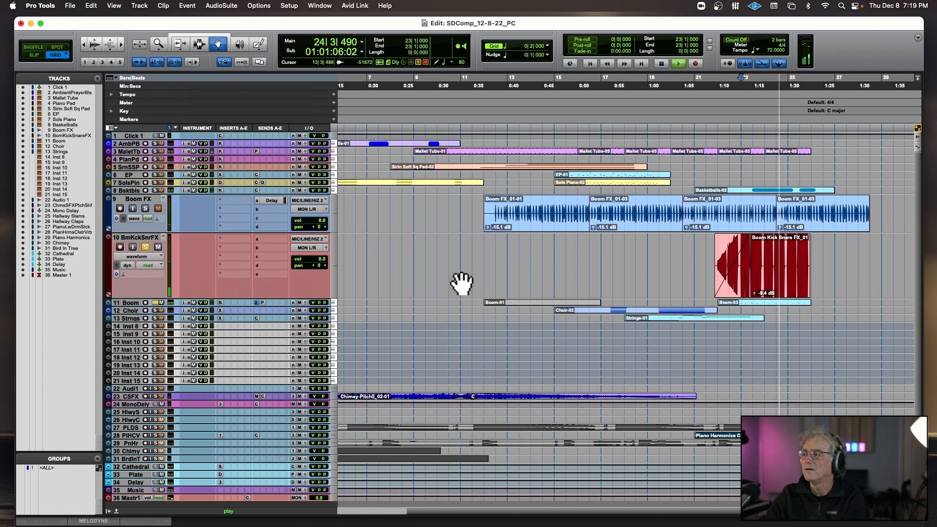
pyautogui.keyDown('alt'); pyautogui.click(144, 247); pyautogui.keyUp('alt')
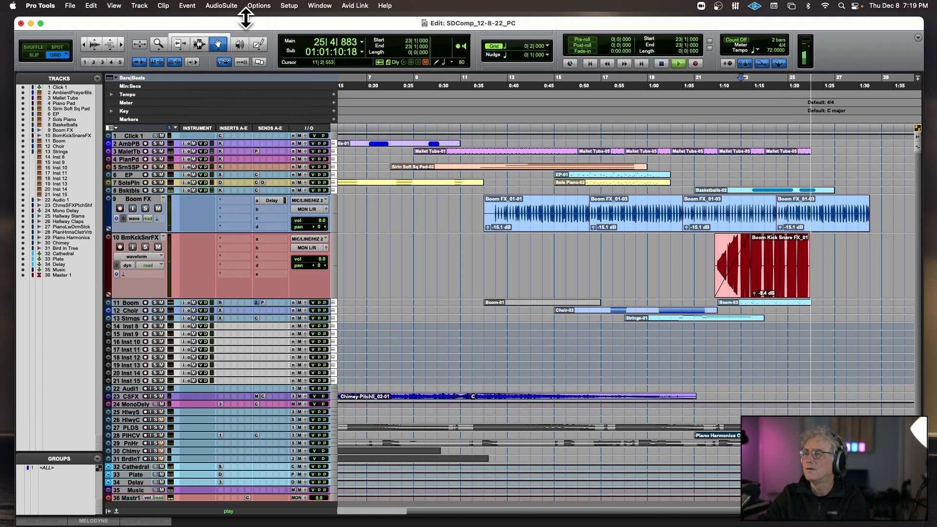
# Fade out the tail of the last Boom FX clip from 26|1|000 to its end.
pyautogui.click(199, 43)
pyautogui.moveTo(812, 211); pyautogui.dragTo(897, 214)
pyautogui.press('super+ctrl+f')
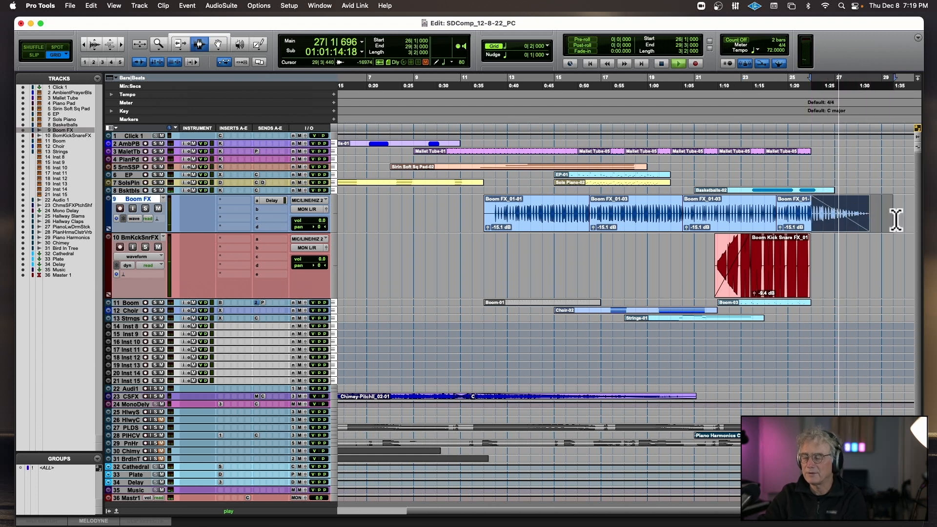
# Copy the Chimey-PitchII_02-01 clip on the chime SFX track and paste it on the same track at 25|3|000.
pyautogui.scroll(-4, 808, 214)
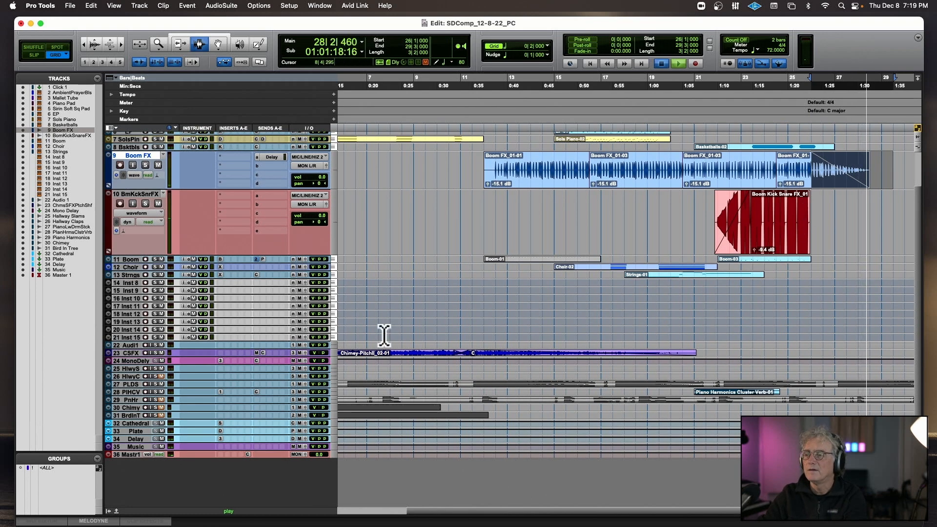
pyautogui.press('space')
pyautogui.press('r')
pyautogui.press('r')
pyautogui.doubleClick(383, 353)
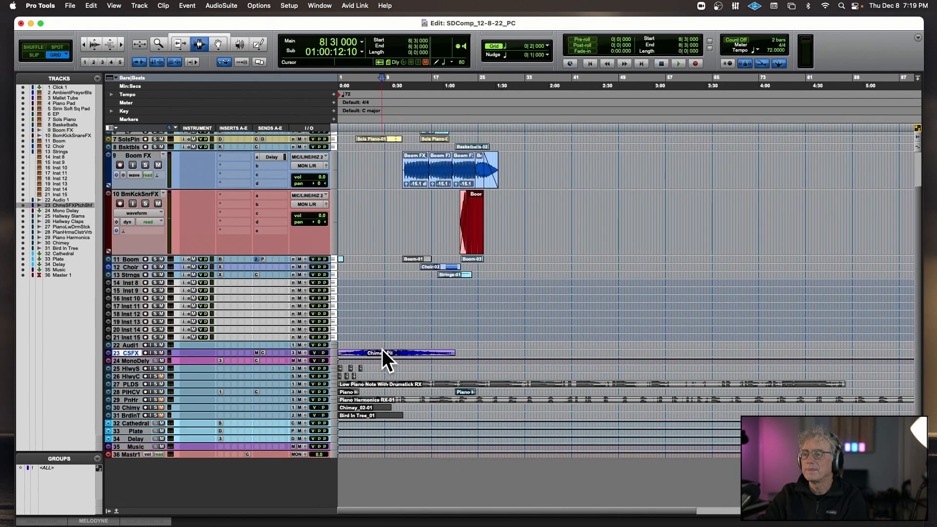
pyautogui.keyDown('shift'); pyautogui.click(419, 355); pyautogui.keyUp('shift')
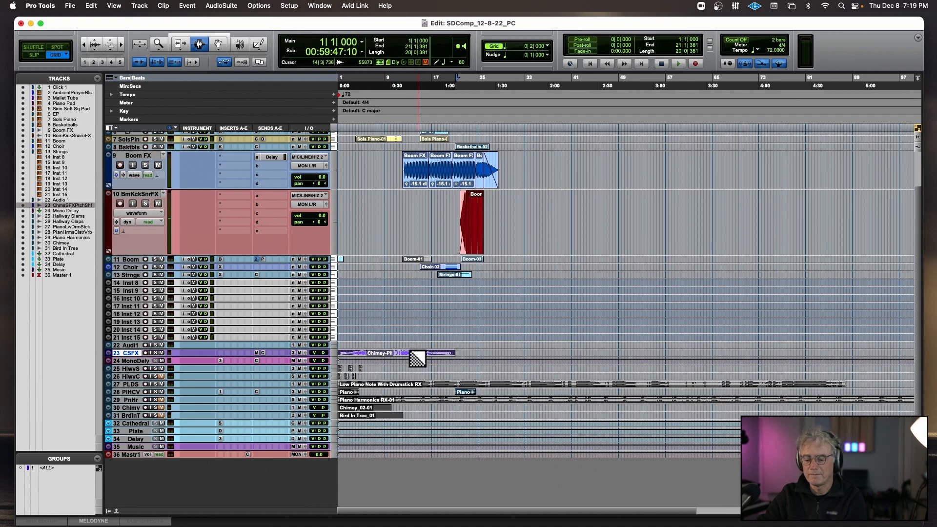
pyautogui.press('t')
pyautogui.press('t')
pyautogui.hscroll(8, 677, 349)
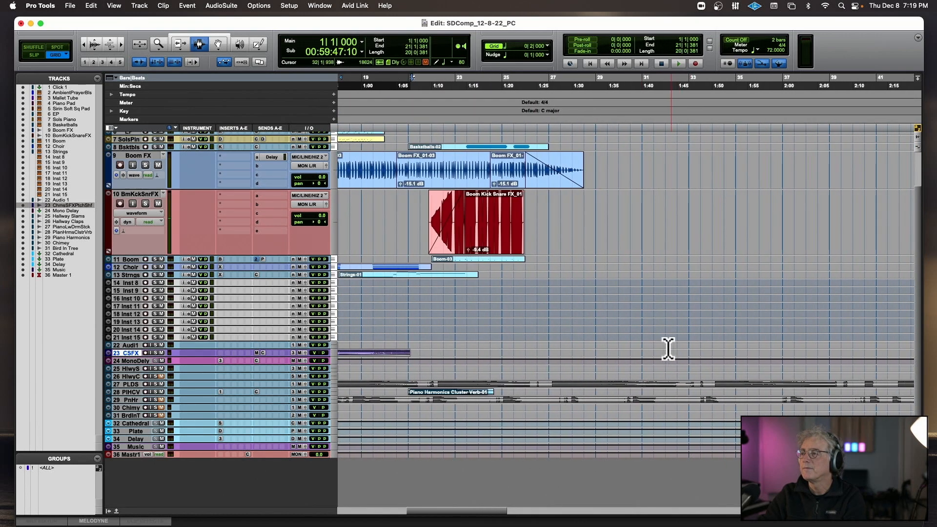
pyautogui.click(508, 352)
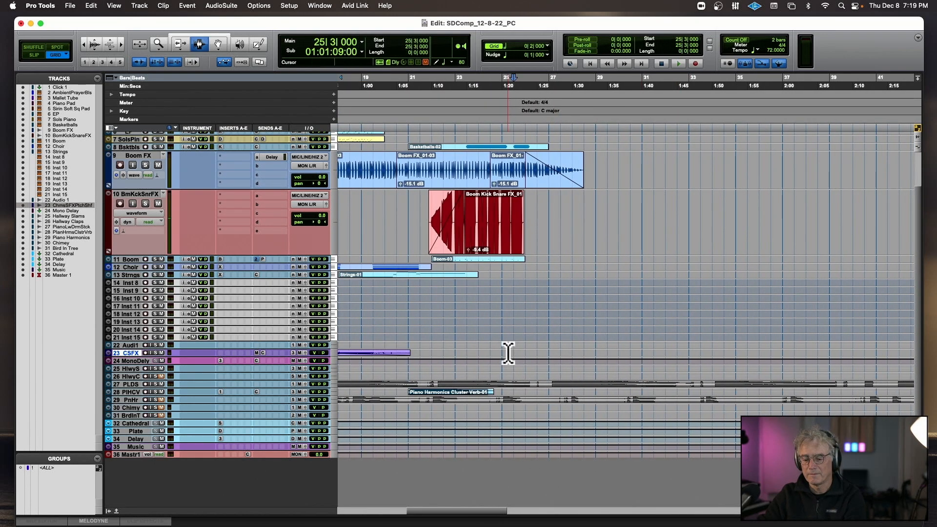
pyautogui.hotkey('shift', 'Tab')
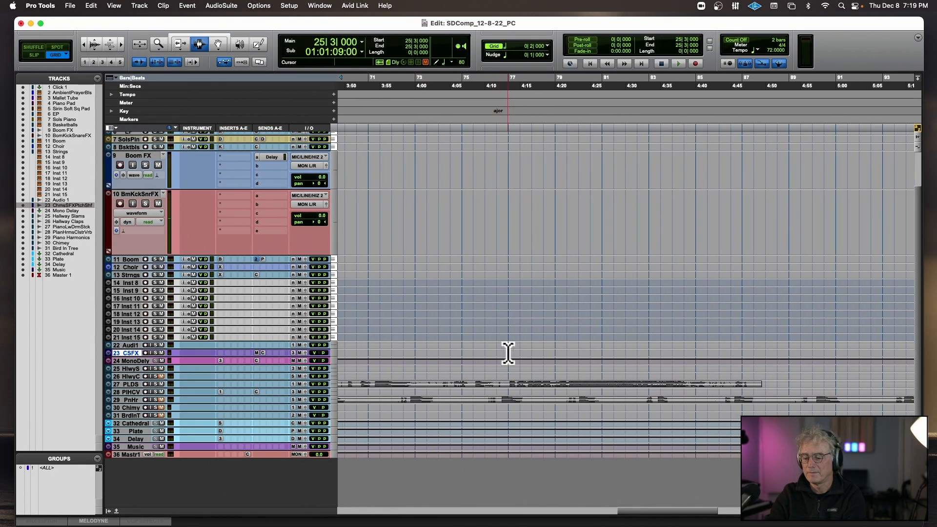
# In Slip mode, move the pasted Chimey-PitchII clip about two bars earlier and play from 25|3|332.
pyautogui.press('space')
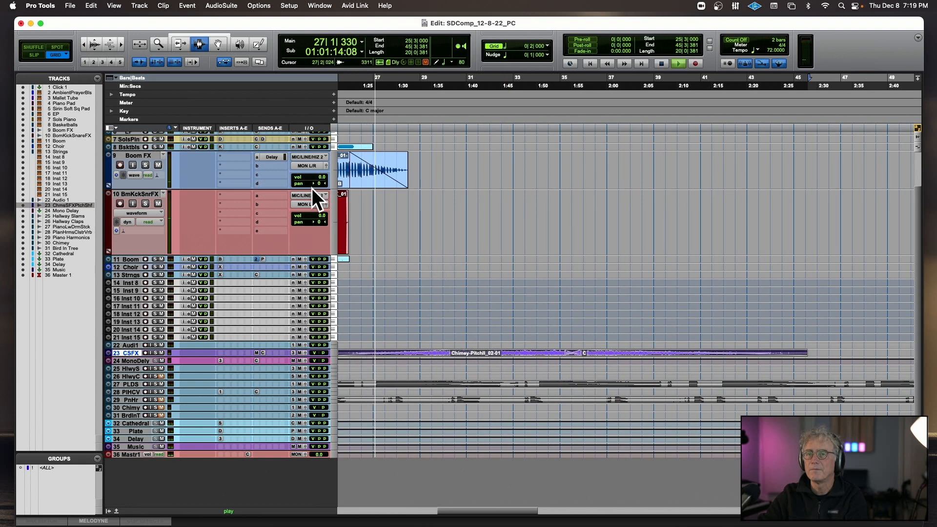
pyautogui.click(34, 54)
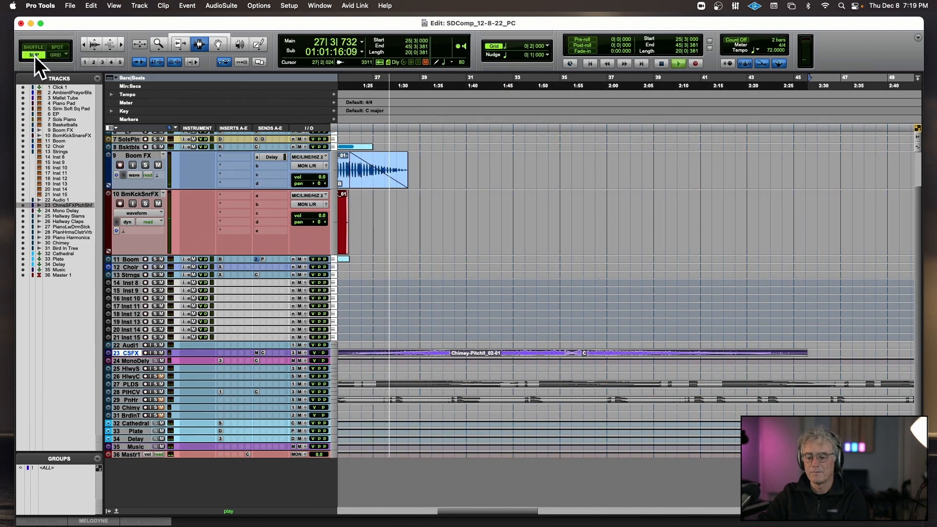
pyautogui.press('super+bracketleft')
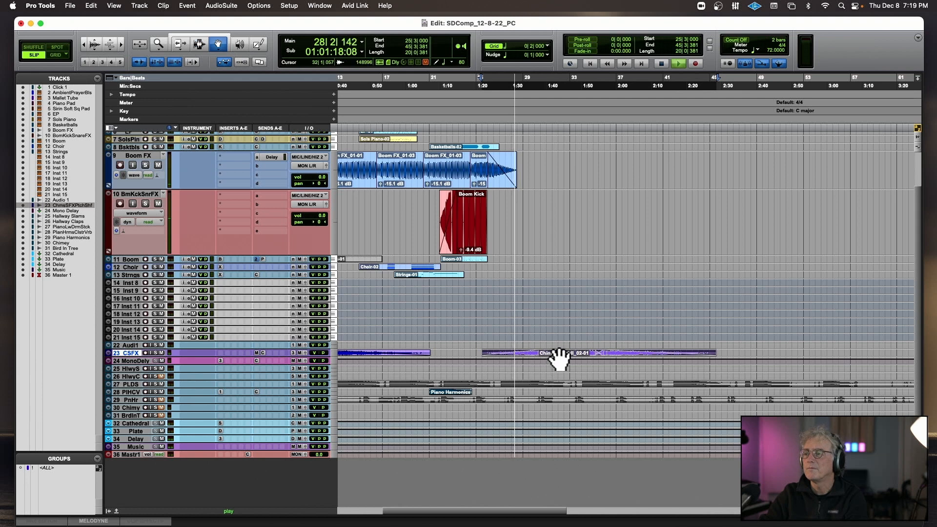
pyautogui.click(581, 355)
pyautogui.press('space')
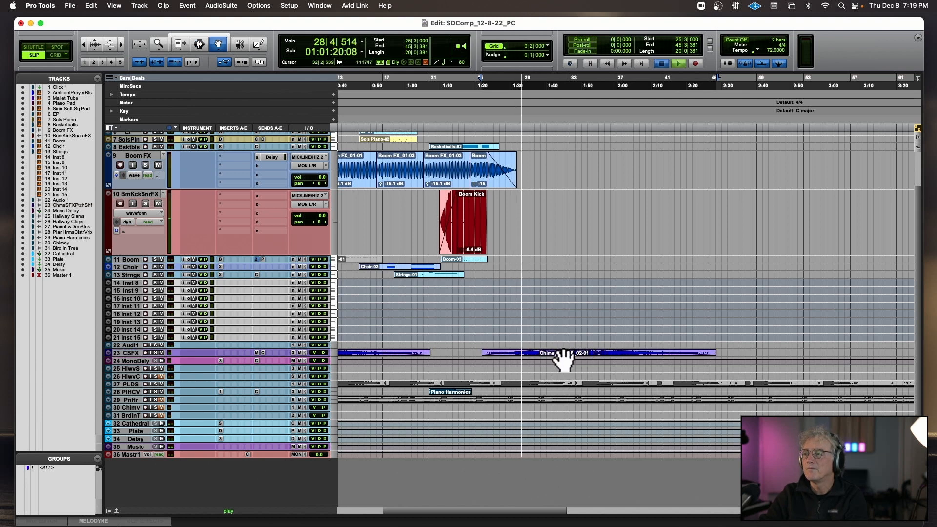
pyautogui.moveTo(622, 349); pyautogui.dragTo(598, 352)
pyautogui.click(483, 111)
pyautogui.press('space')
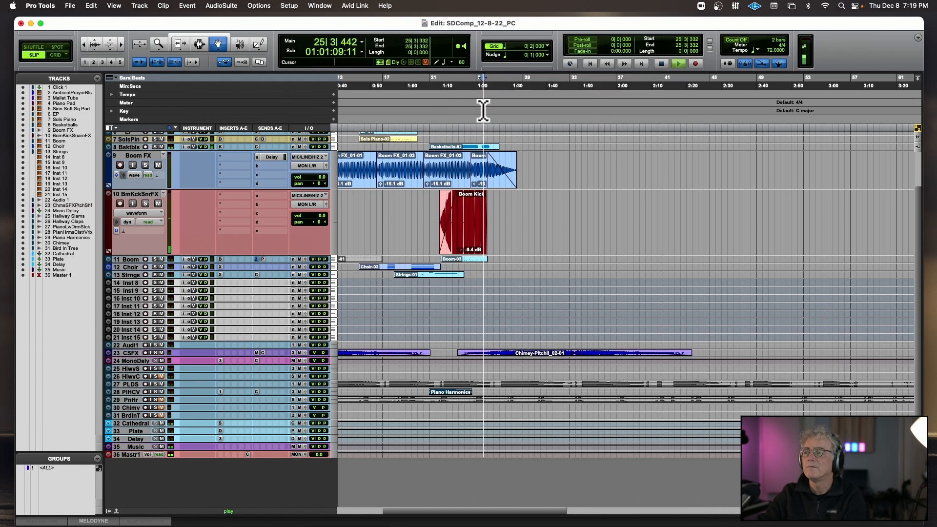
# Enlarge the Piano Harmonics track to show its waveform and stop playback.
pyautogui.scroll(1, 296, 260)
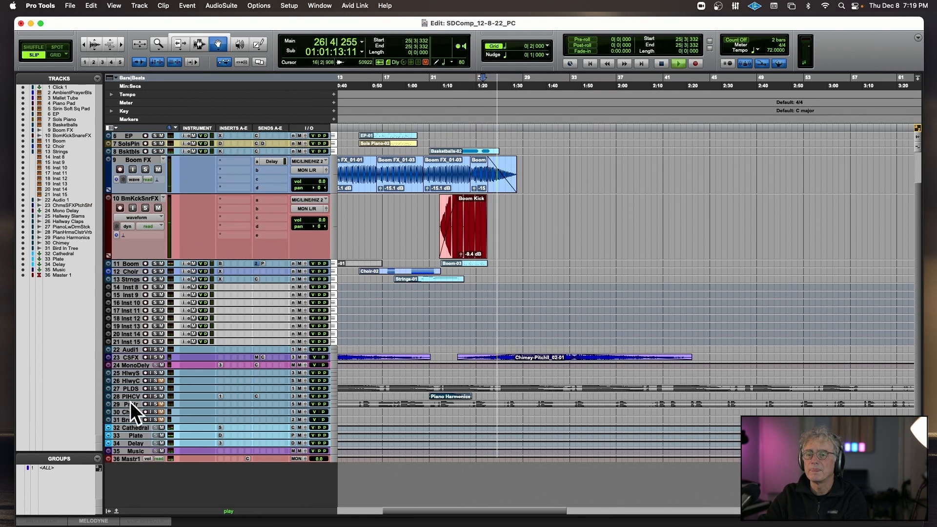
pyautogui.moveTo(130, 409); pyautogui.dragTo(141, 467)
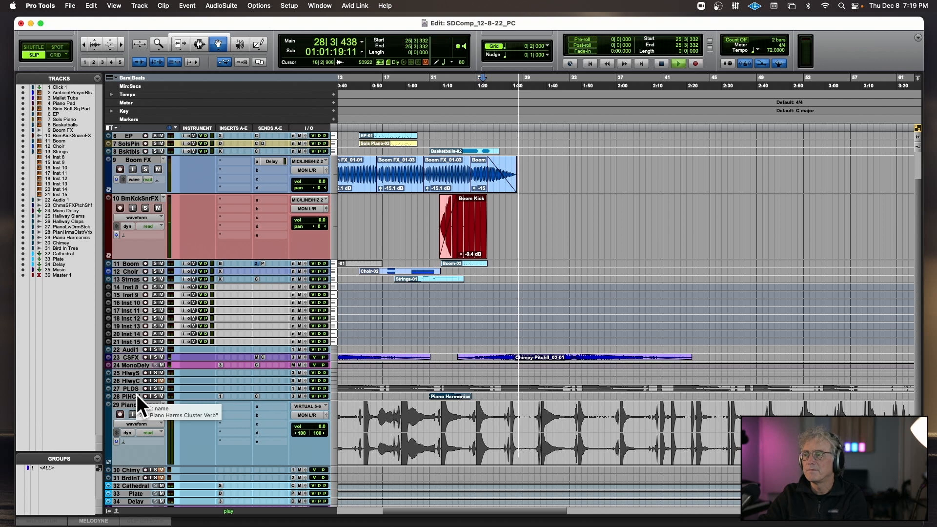
pyautogui.press('space')
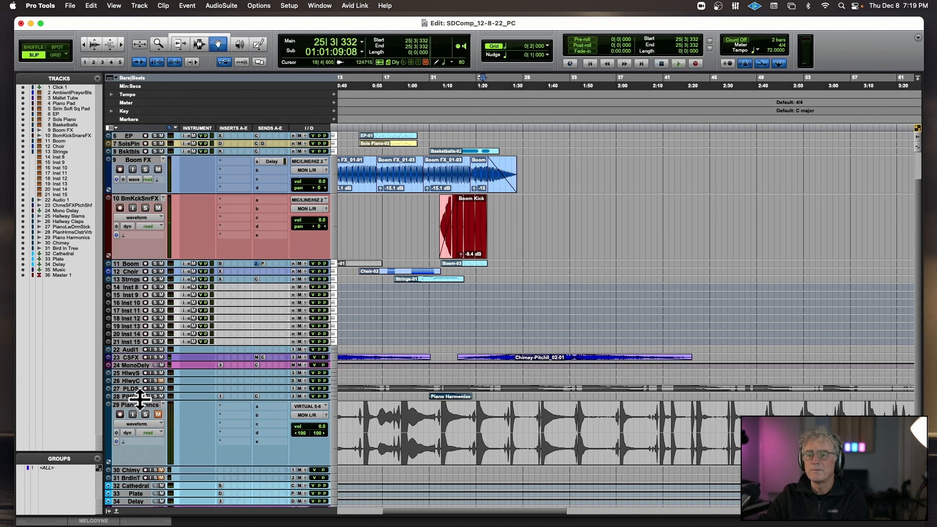
# Create one stereo audio track named Piano HArmonics Edited directly below the Piano Harmonics track.
pyautogui.click(142, 404)
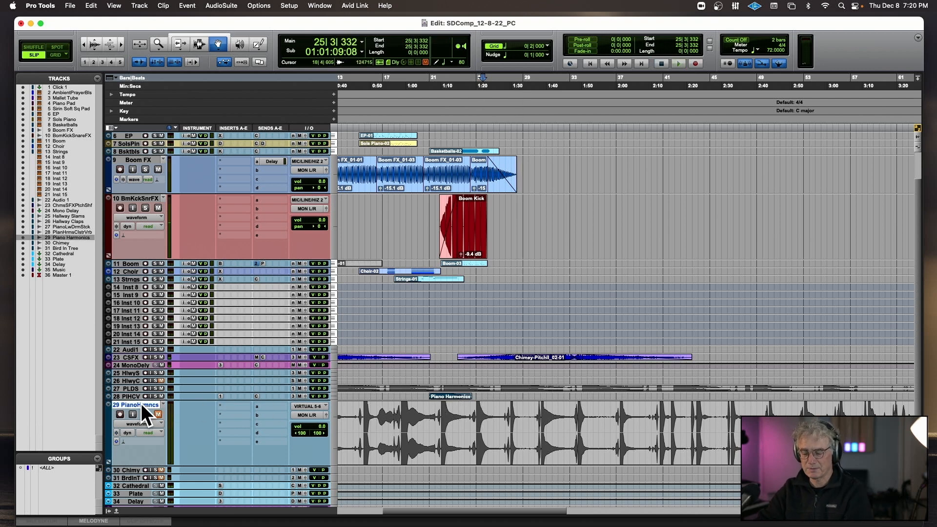
pyautogui.press('super+shift+n')
pyautogui.click(370, 190)
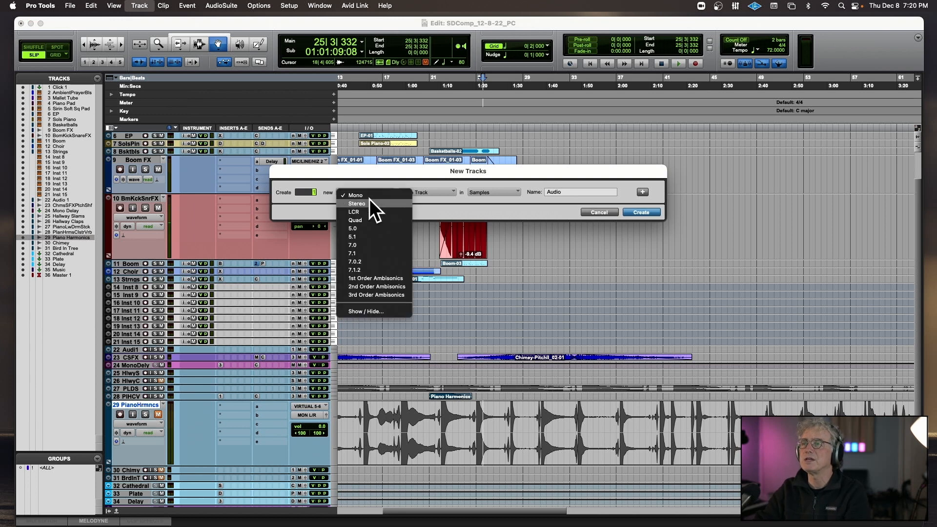
pyautogui.click(370, 198)
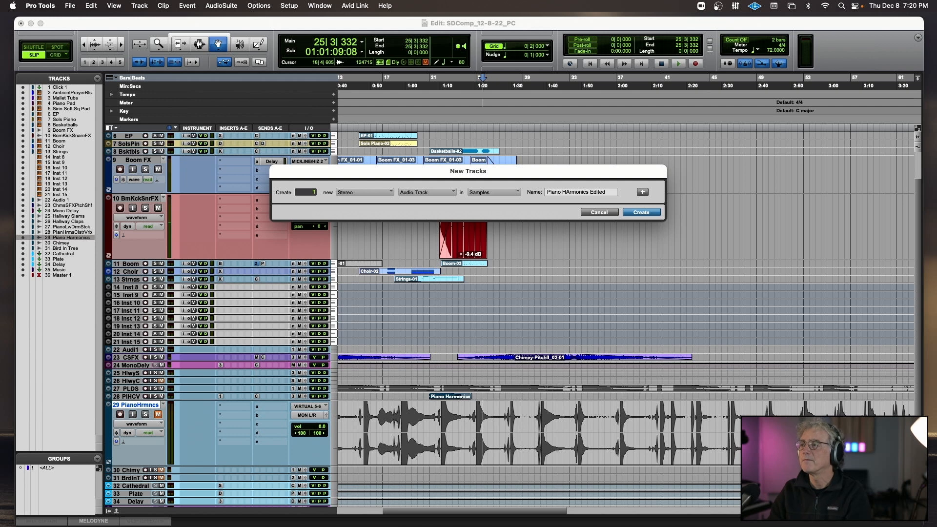
pyautogui.press('Return')
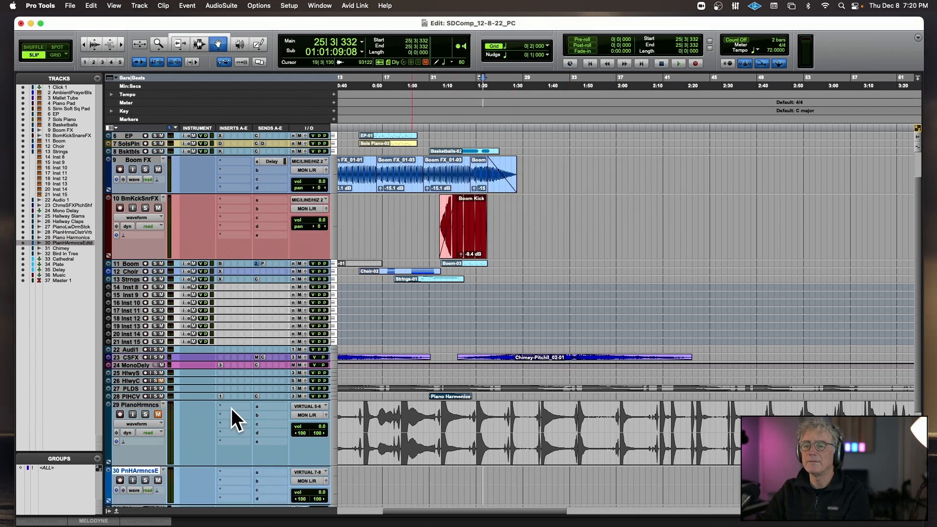
# Solo the Piano Harmonics track, copy the note tail near bar 13 and paste it on the new edited track at 35|2|080.
pyautogui.click(144, 414)
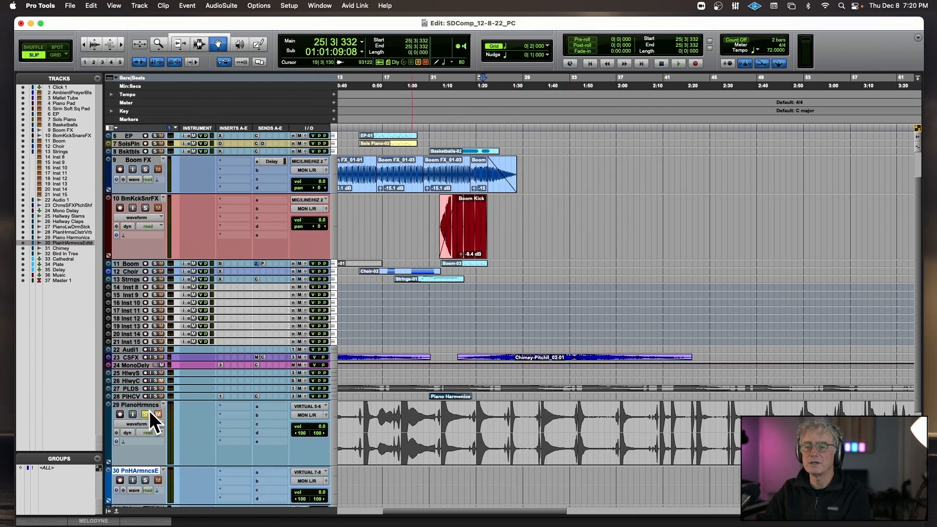
pyautogui.click(371, 432)
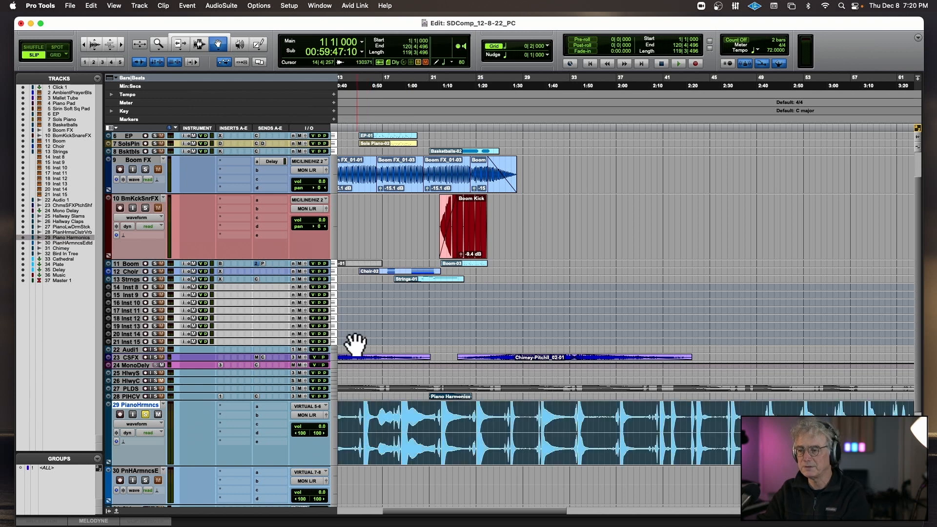
pyautogui.hscroll(-5, 479, 397)
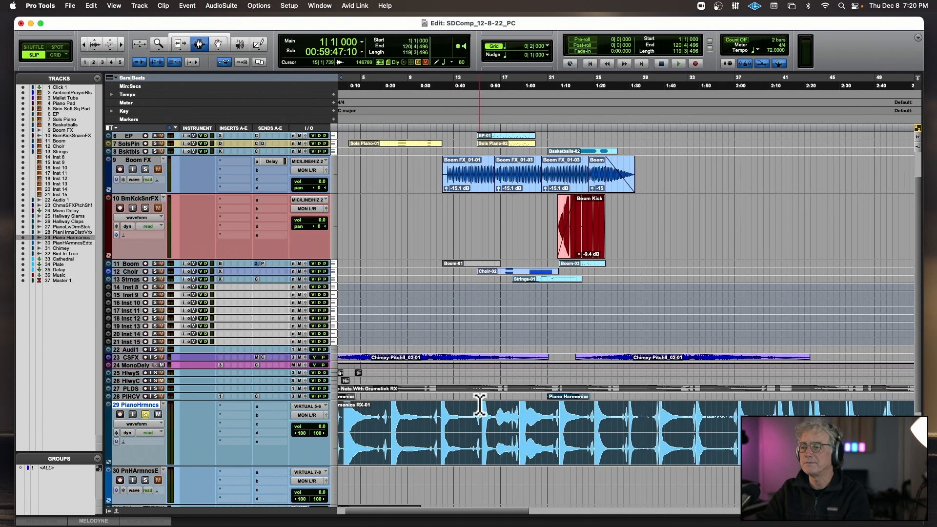
pyautogui.click(455, 435)
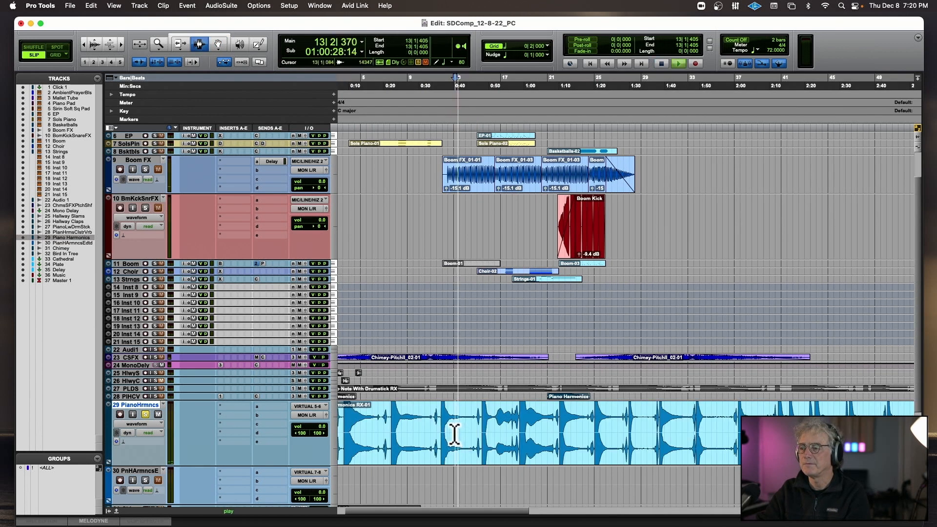
pyautogui.moveTo(453, 430); pyautogui.dragTo(471, 434)
pyautogui.click(715, 482)
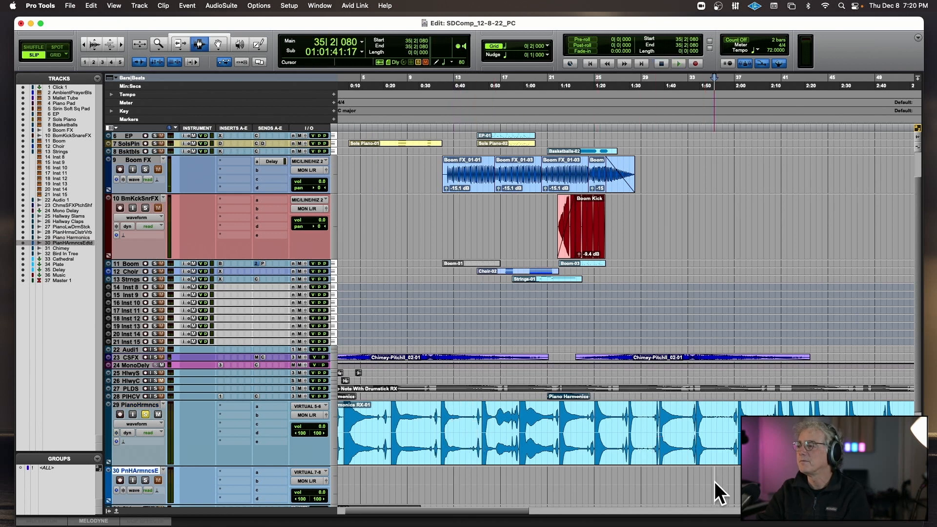
pyautogui.press('super+v')
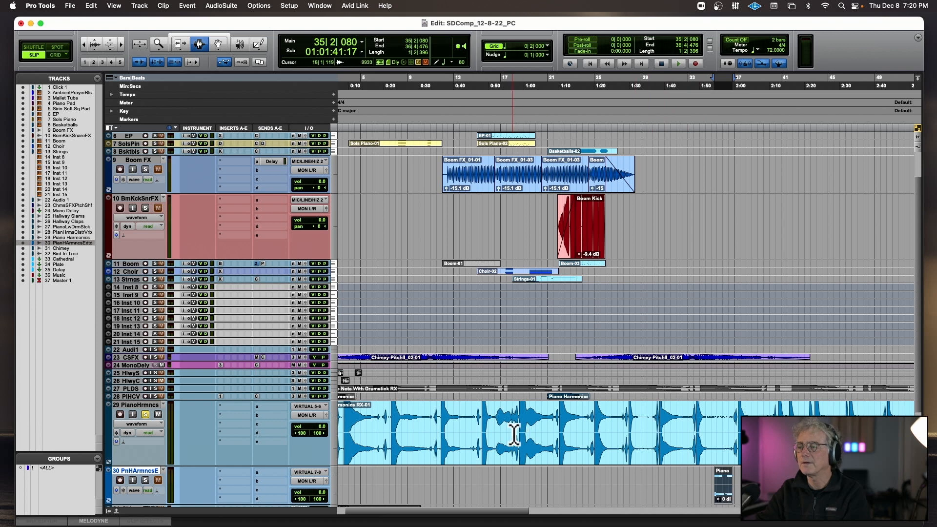
# Audition several note tails on the Piano Harmonics track and select the one from 8|2|211 to 10|3|067.
pyautogui.hscroll(-2, 405, 427)
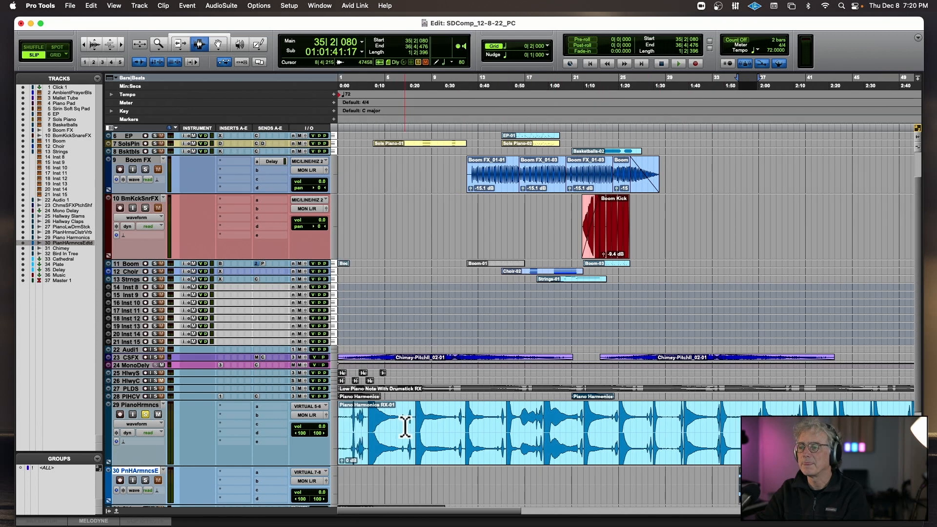
pyautogui.moveTo(632, 425); pyautogui.dragTo(648, 422)
pyautogui.press('space')
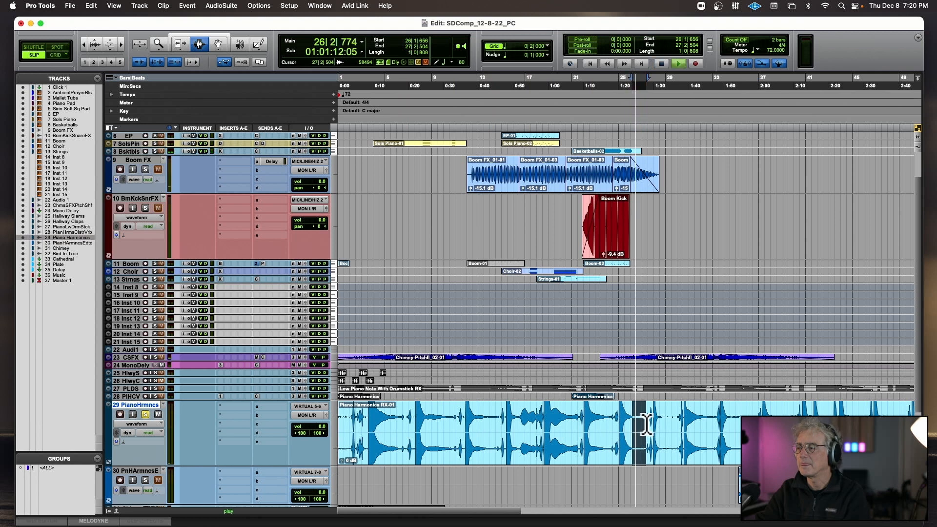
pyautogui.press('space')
pyautogui.moveTo(478, 424); pyautogui.dragTo(497, 424)
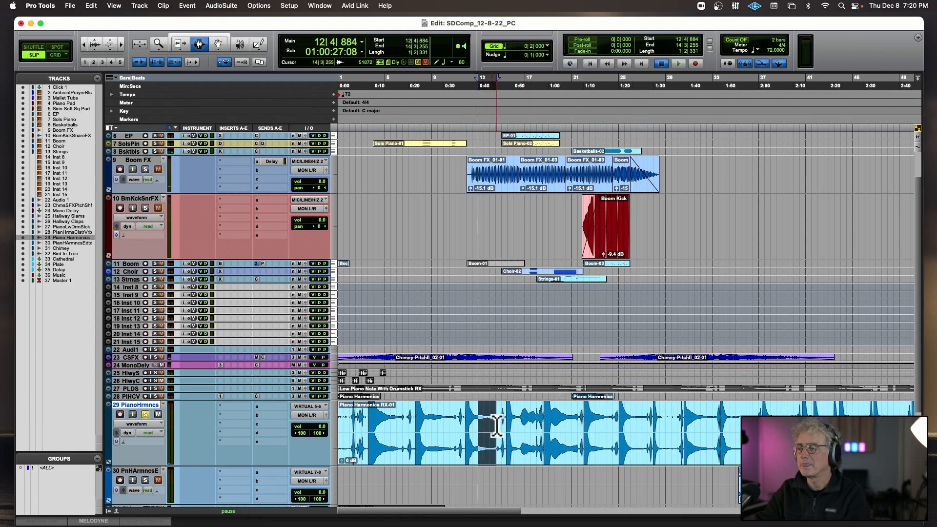
pyautogui.press('space')
pyautogui.press('space')
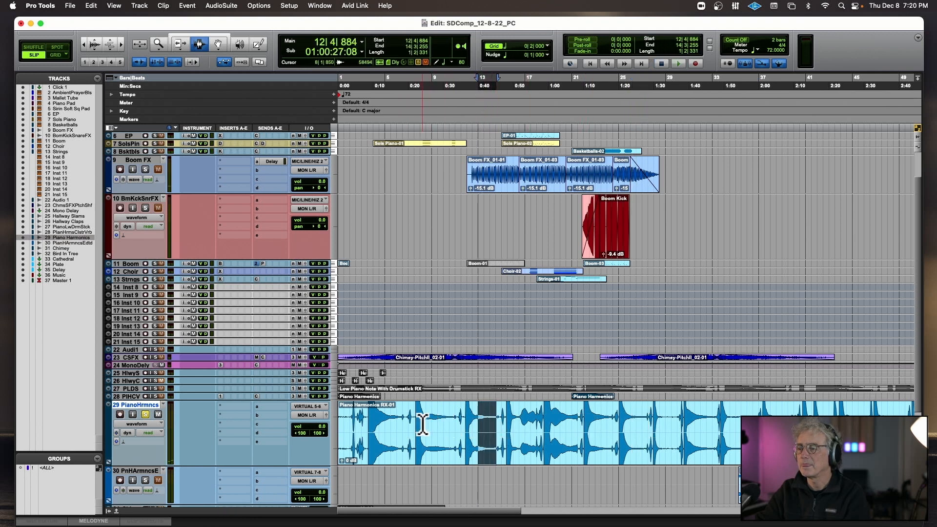
pyautogui.moveTo(423, 425); pyautogui.dragTo(450, 425)
pyautogui.press('space')
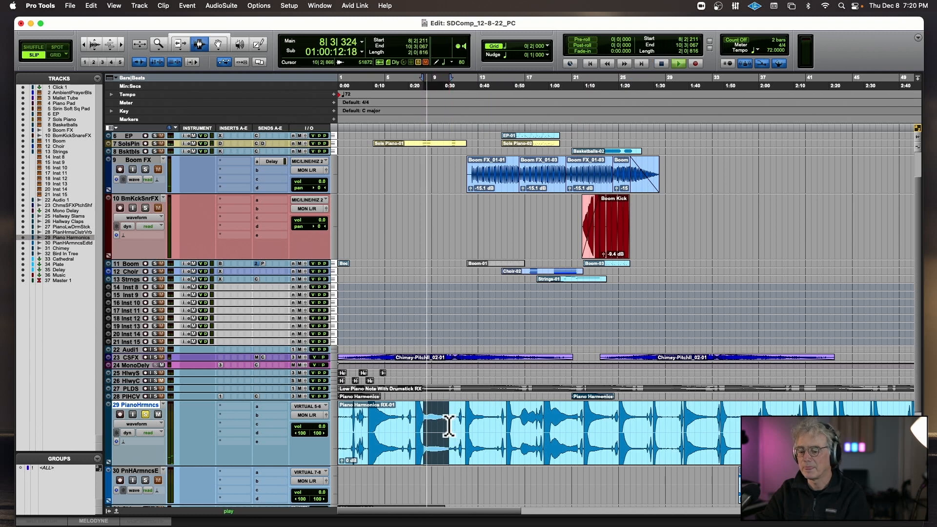
pyautogui.press('space')
# Make two duplicates of the Piano HArmonics Edited track, inserted right after it.
pyautogui.scroll(-5, 377, 433)
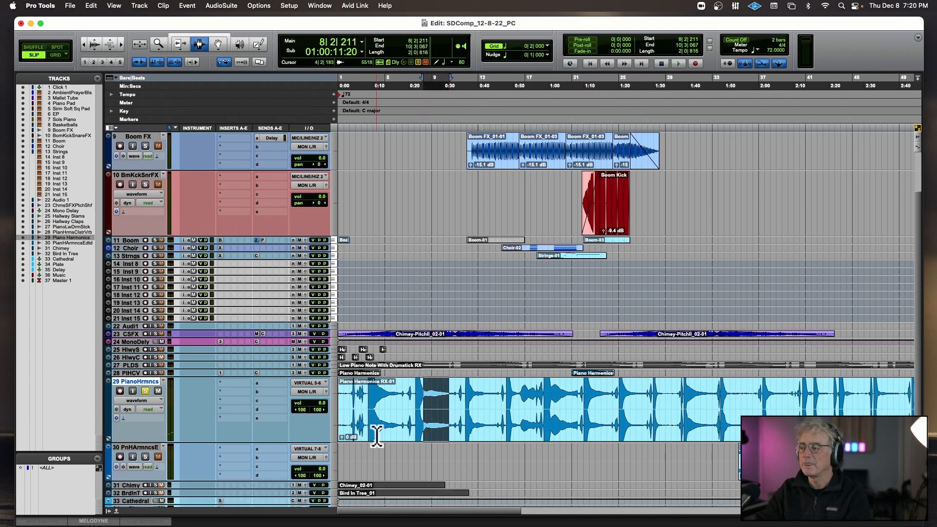
pyautogui.click(135, 370)
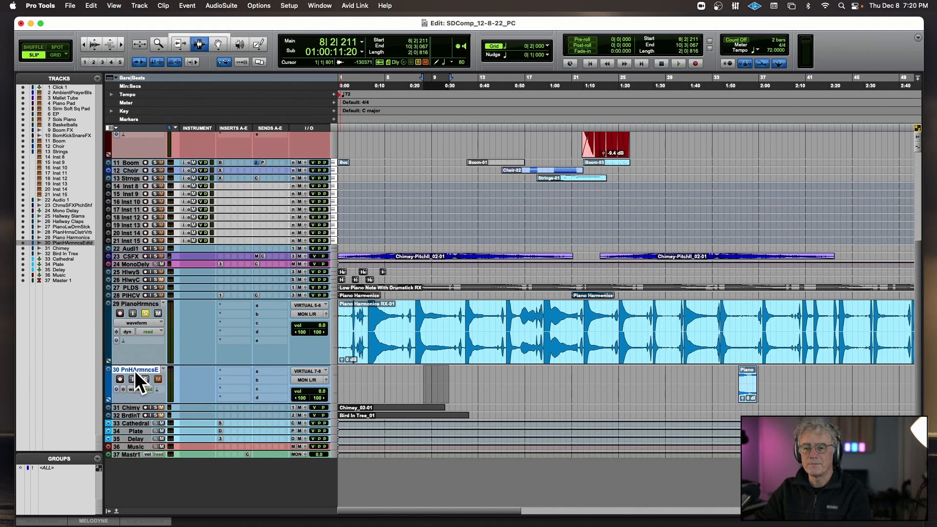
pyautogui.rightClick(134, 371)
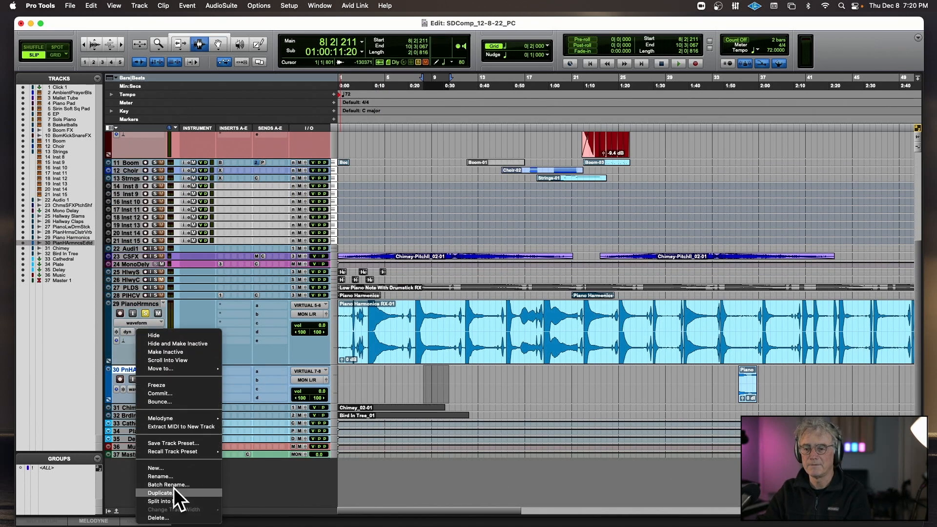
pyautogui.click(174, 490)
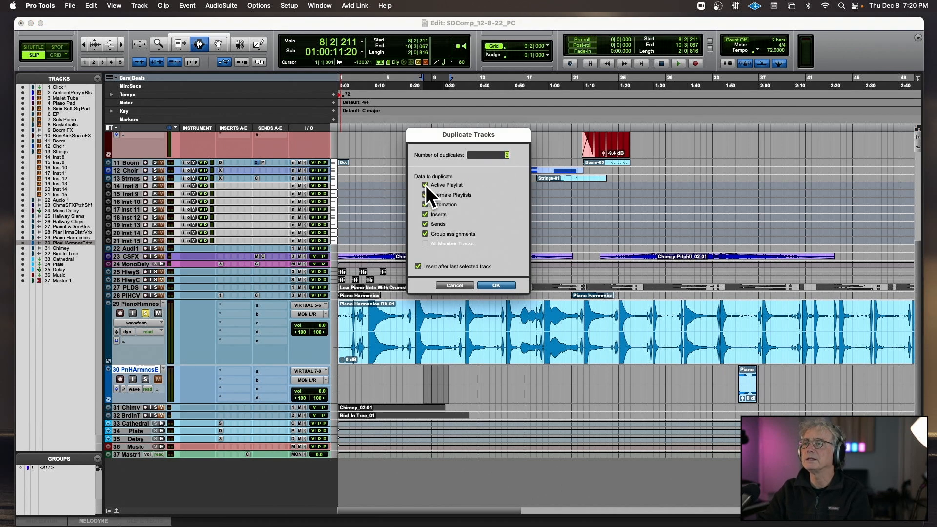
pyautogui.click(496, 285)
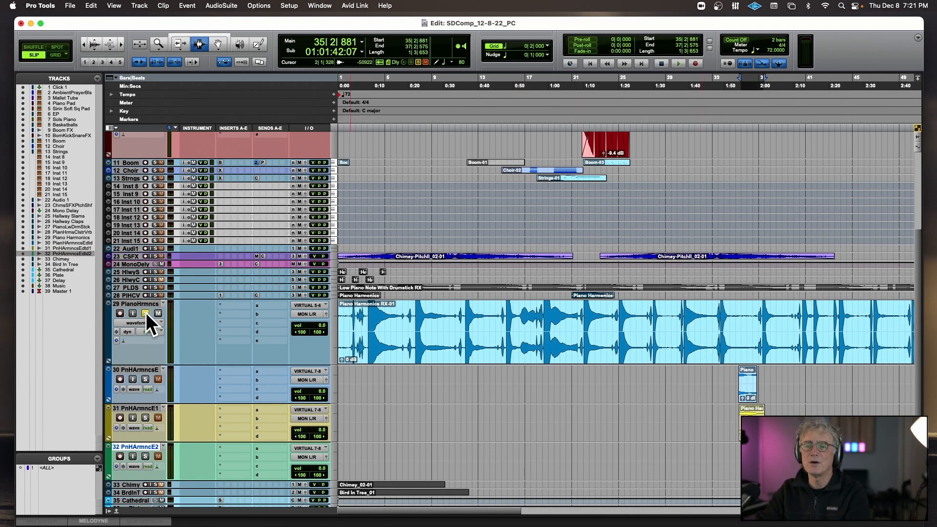
# Turn off solo on the original Piano Harmonics track and mute its full-length clip.
pyautogui.click(145, 313)
pyautogui.doubleClick(360, 330)
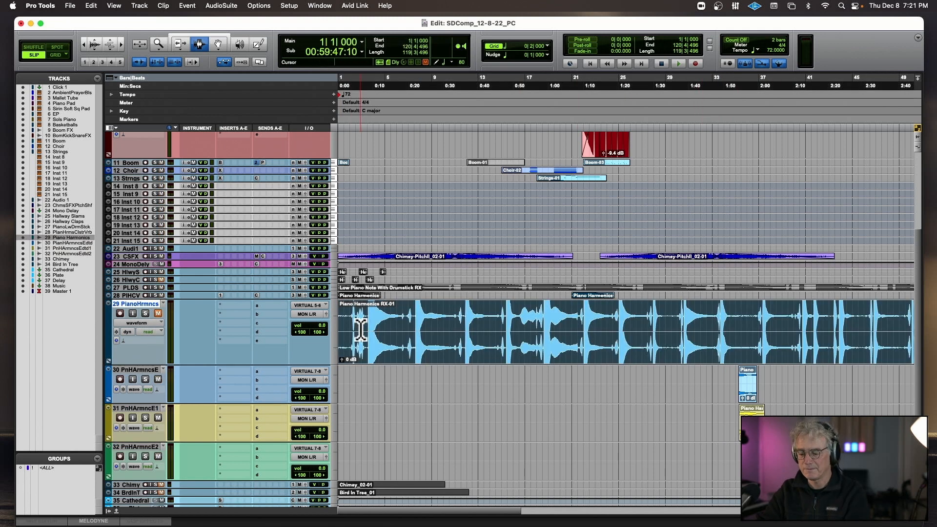
pyautogui.press('super+m')
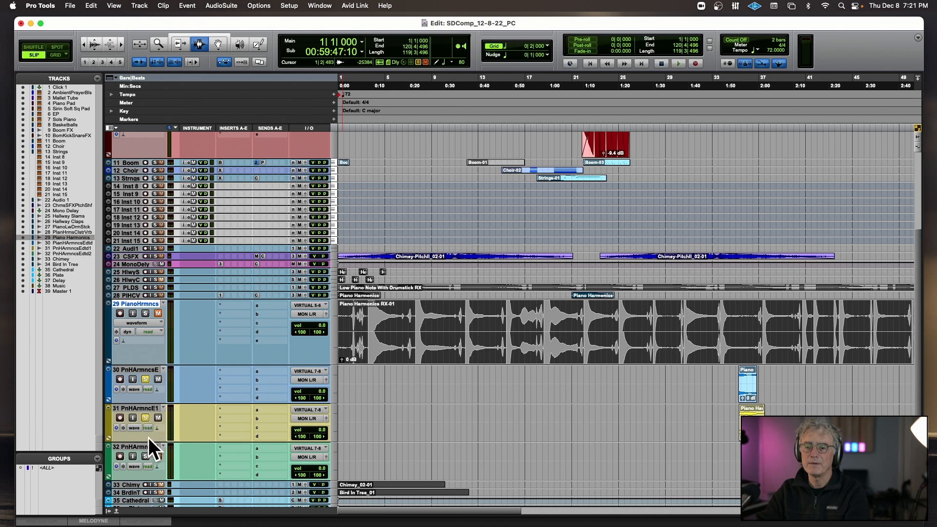
# Play the stacked clips on the three edited harmonics tracks from 35|1|238.
pyautogui.click(737, 388)
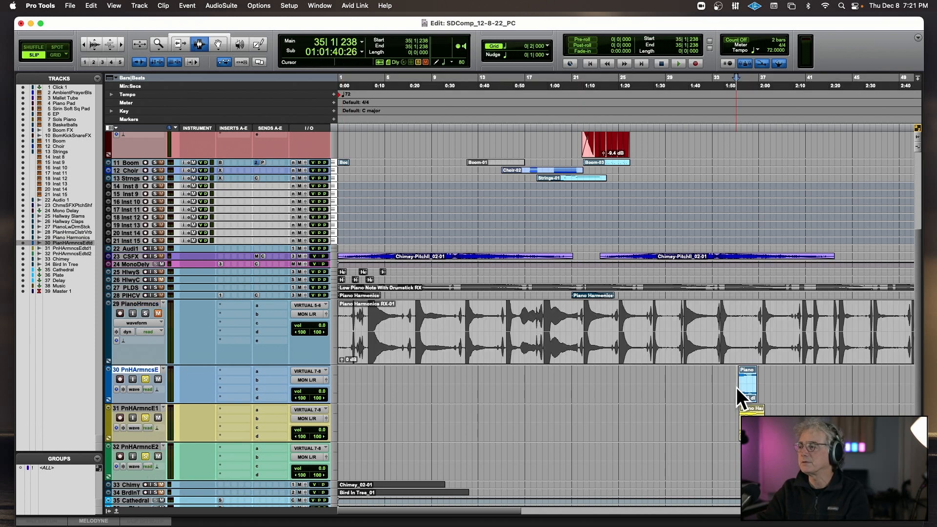
pyautogui.press('space')
pyautogui.press('t')
pyautogui.press('t')
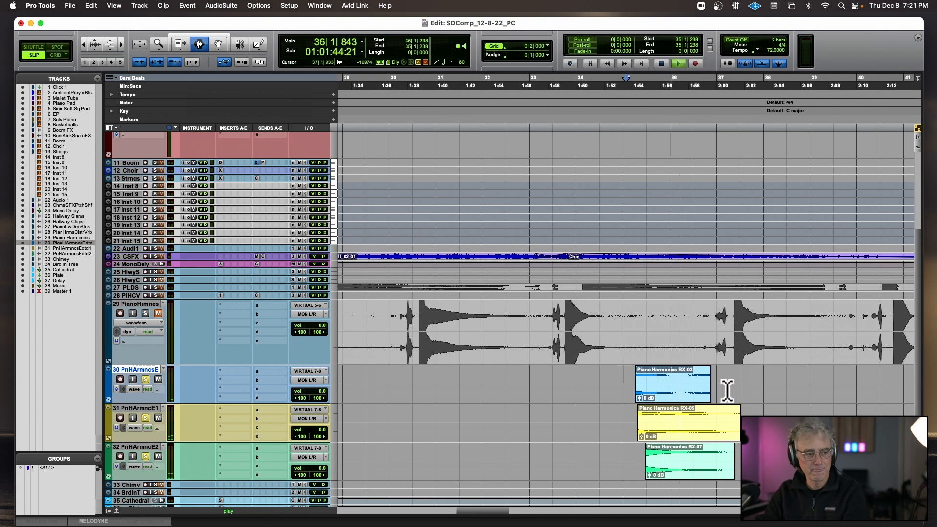
pyautogui.press('space')
# Raise the clip gain of the three edited harmonics clips to +6.0 dB, +10.3 dB and +6.9 dB, in track order.
pyautogui.doubleClick(682, 391)
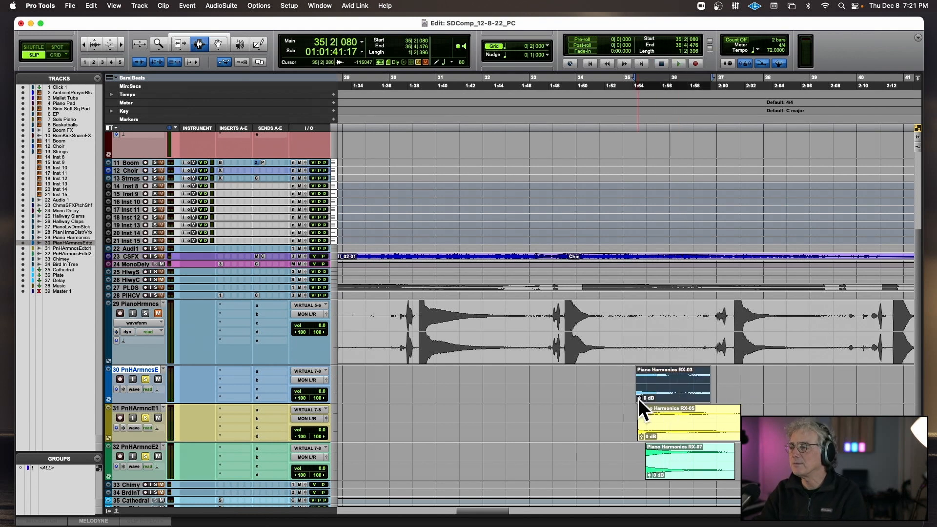
pyautogui.moveTo(638, 399); pyautogui.dragTo(639, 394)
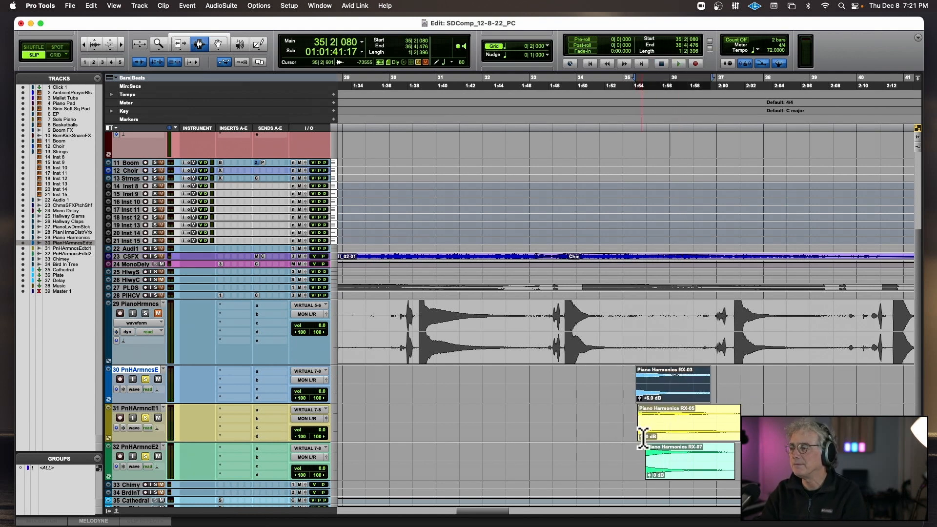
pyautogui.moveTo(642, 435); pyautogui.dragTo(644, 429)
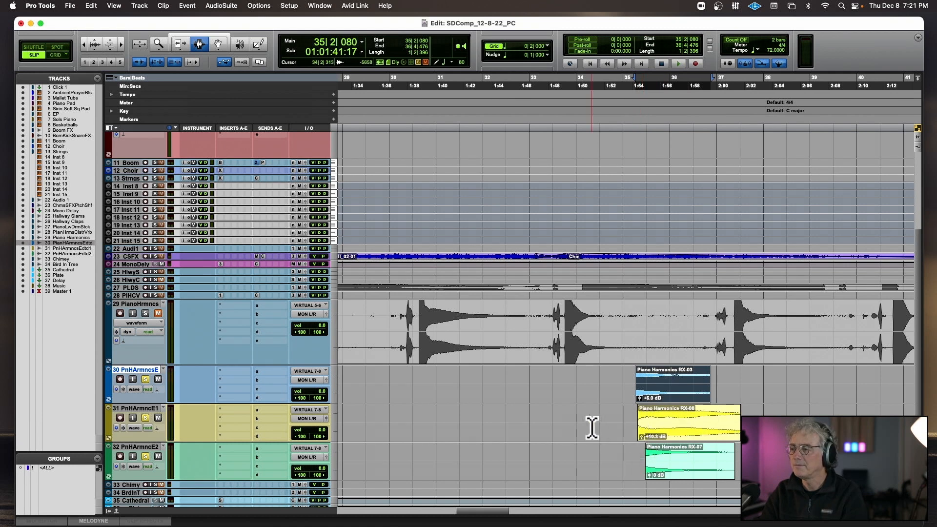
pyautogui.hscroll(5, 592, 429)
pyautogui.moveTo(451, 476); pyautogui.dragTo(452, 471)
# Add a fade-in to the start of each of the three edited harmonics clips around bar 35.
pyautogui.moveTo(419, 382); pyautogui.dragTo(447, 382)
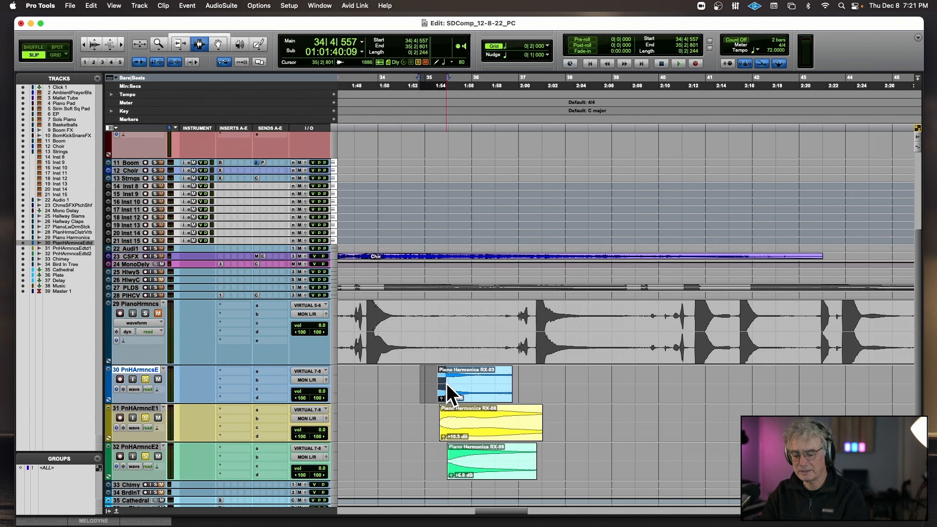
pyautogui.press('ctrl+super+f')
pyautogui.moveTo(429, 426); pyautogui.dragTo(467, 433)
pyautogui.press('ctrl+super+f')
pyautogui.moveTo(434, 463); pyautogui.dragTo(462, 460)
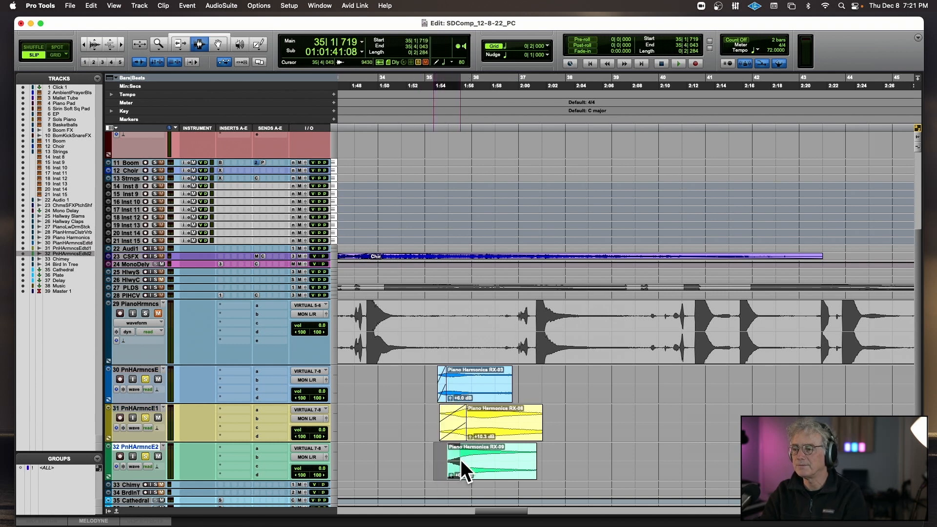
pyautogui.press('ctrl+super+f')
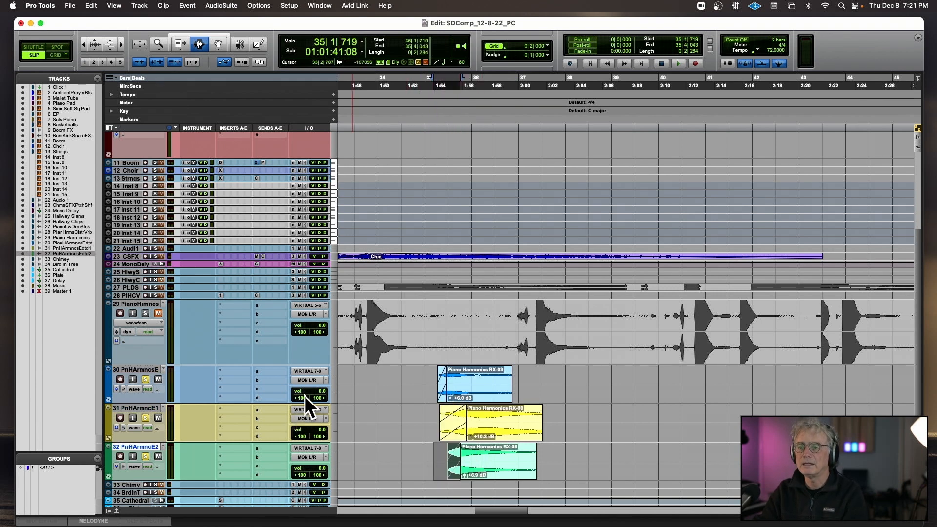
# Set the first edited track's right pan and the third's left pan to 0, and play from 34|3|475.
pyautogui.keyDown('alt'); pyautogui.click(302, 473); pyautogui.keyUp('alt')
pyautogui.click(408, 399)
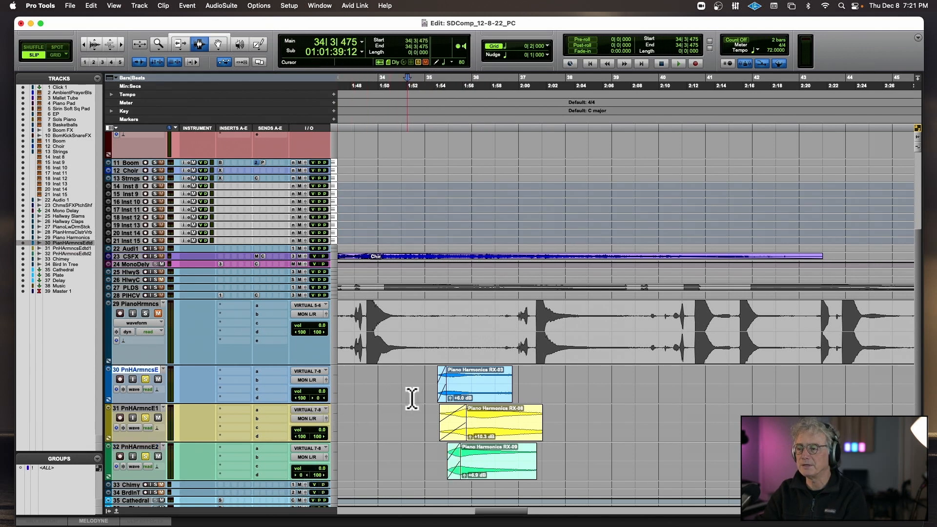
pyautogui.press('space')
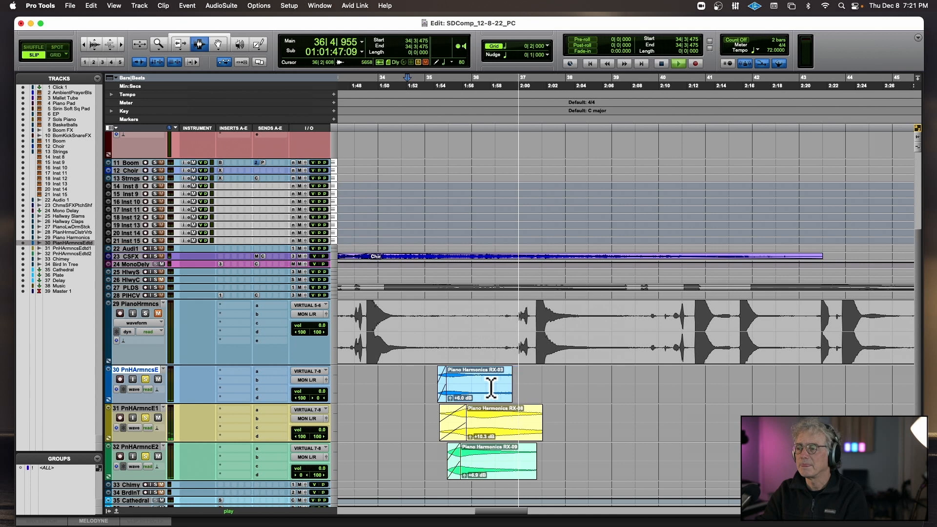
pyautogui.press('space')
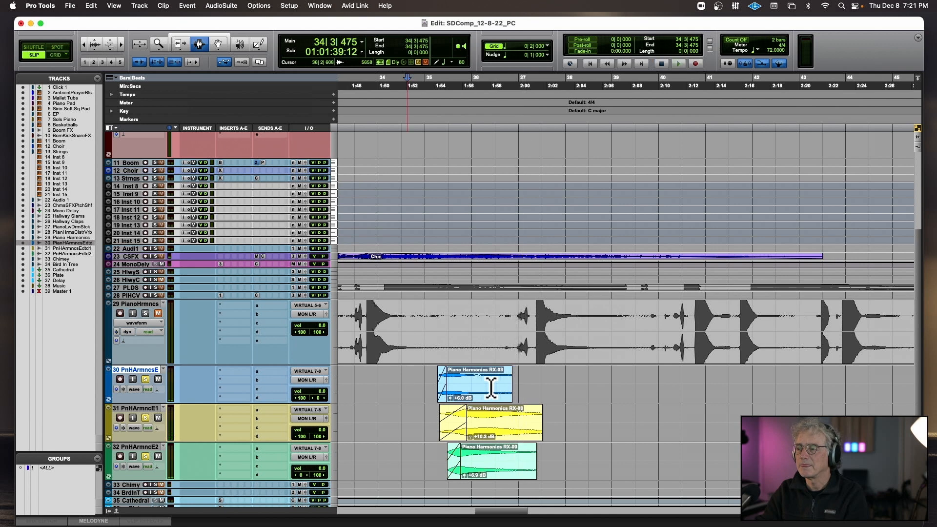
# Lengthen the three edited harmonics clips with fade-outs from 36|4|210 and turn off solo on their tracks.
pyautogui.click(186, 44)
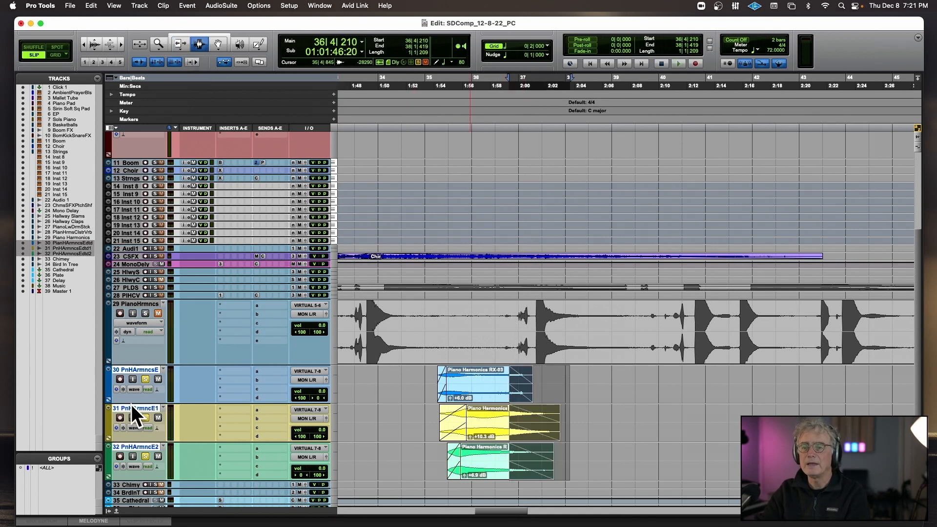
pyautogui.scroll(-5, 131, 404)
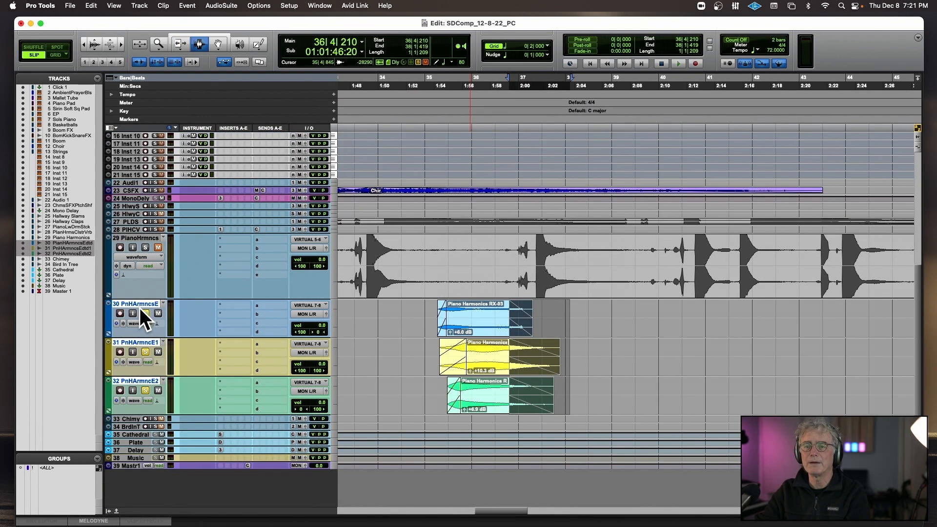
pyautogui.click(145, 314)
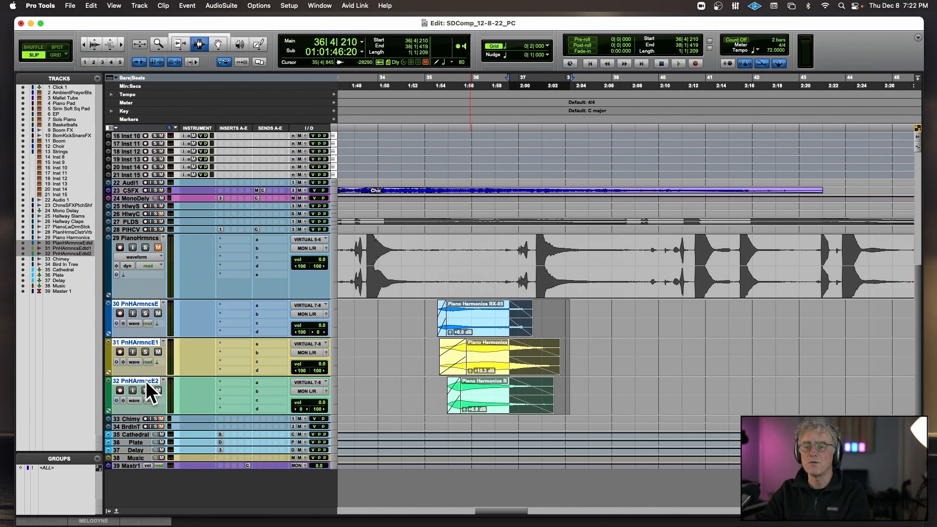
# Give the three edited harmonics tracks the same dark green track color.
pyautogui.press('Home')
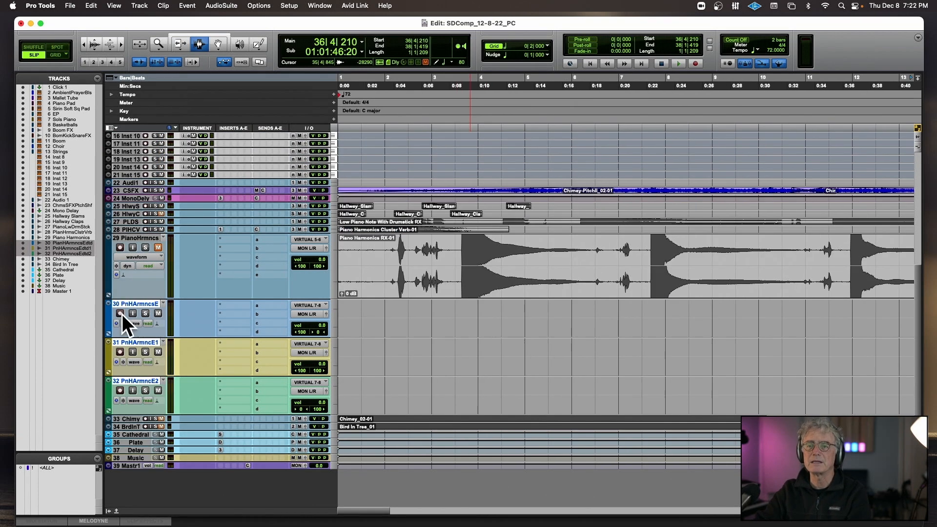
pyautogui.doubleClick(109, 318)
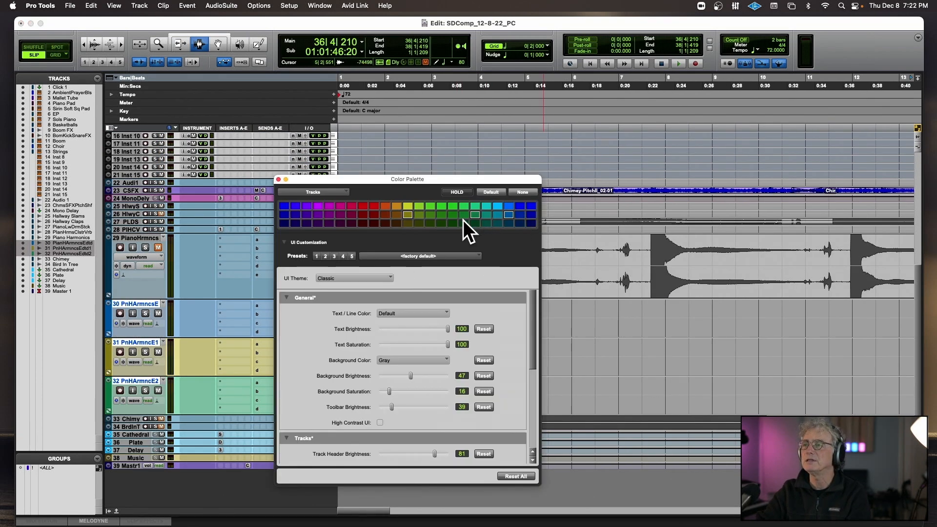
pyautogui.click(429, 224)
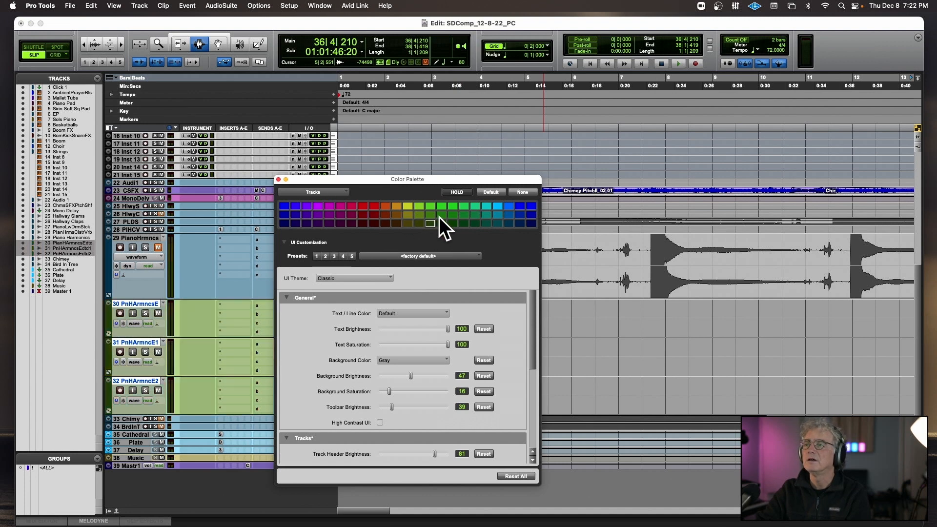
pyautogui.moveTo(278, 182); pyautogui.dragTo(279, 181)
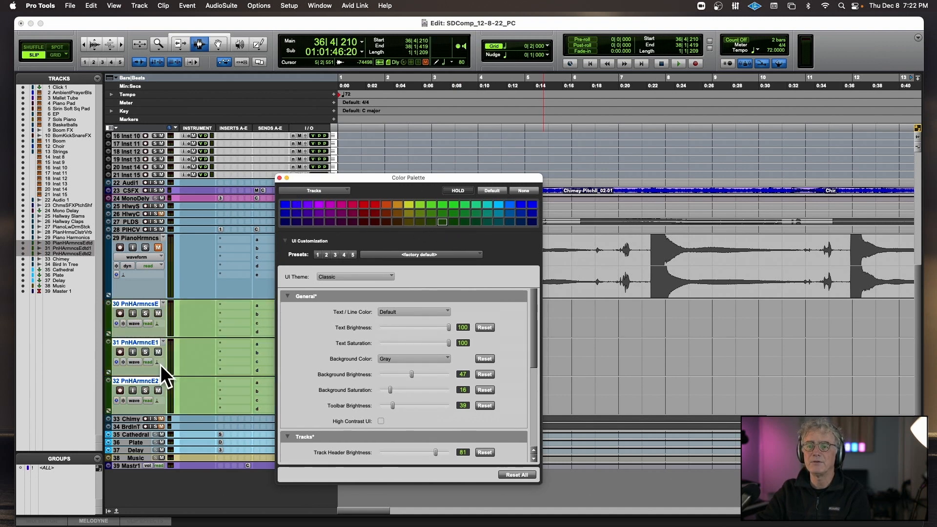
pyautogui.click(280, 178)
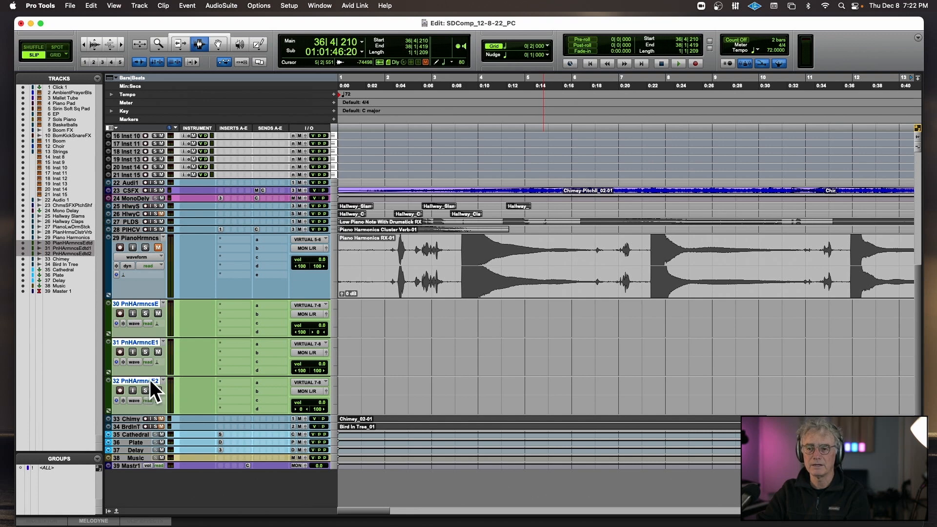
pyautogui.press('shift+super+n')
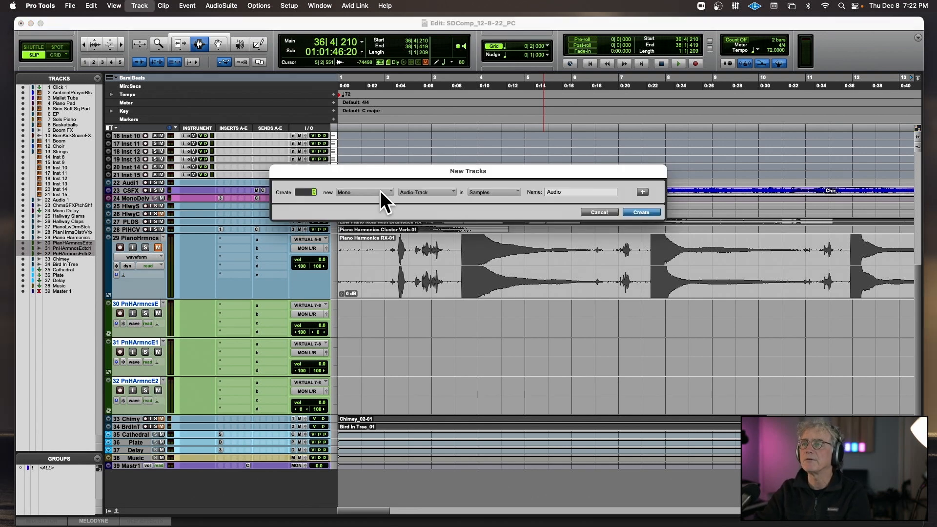
pyautogui.click(388, 191)
pyautogui.click(388, 200)
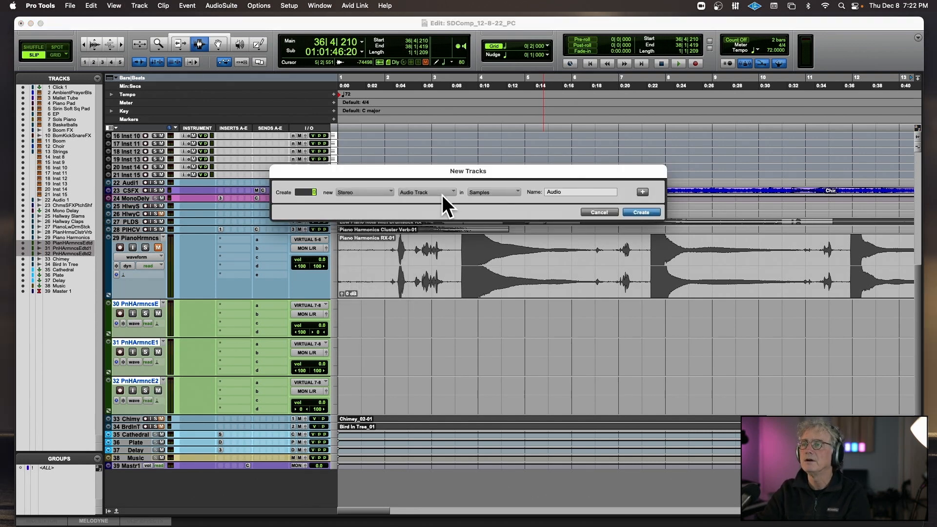
pyautogui.click(596, 212)
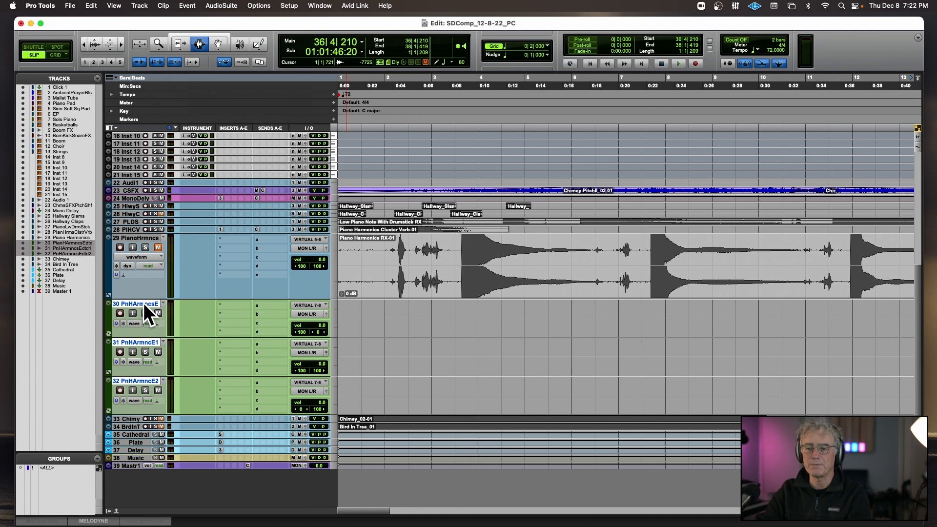
# Create one stereo routing folder track named Piano Harmonics 1 below the edited harmonics tracks.
pyautogui.press('super+shift+n')
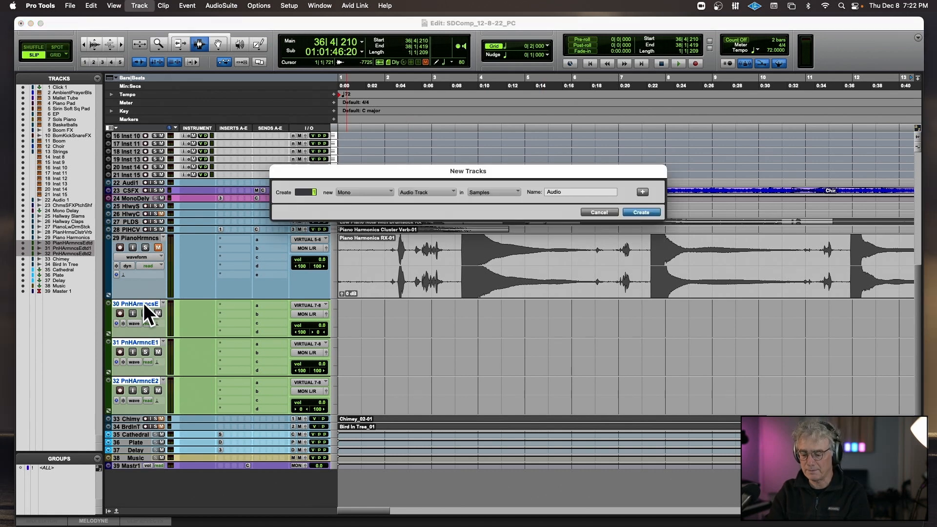
pyautogui.click(363, 191)
pyautogui.click(394, 196)
pyautogui.click(433, 192)
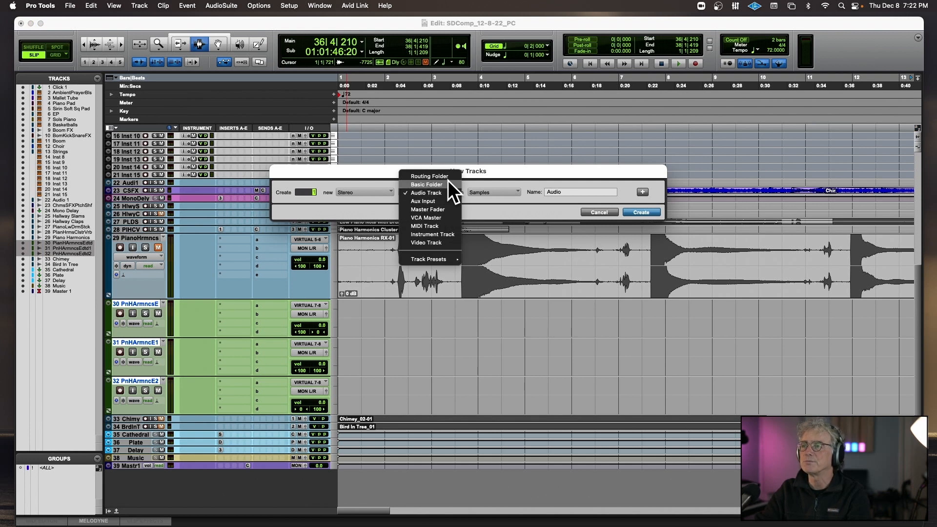
pyautogui.click(448, 177)
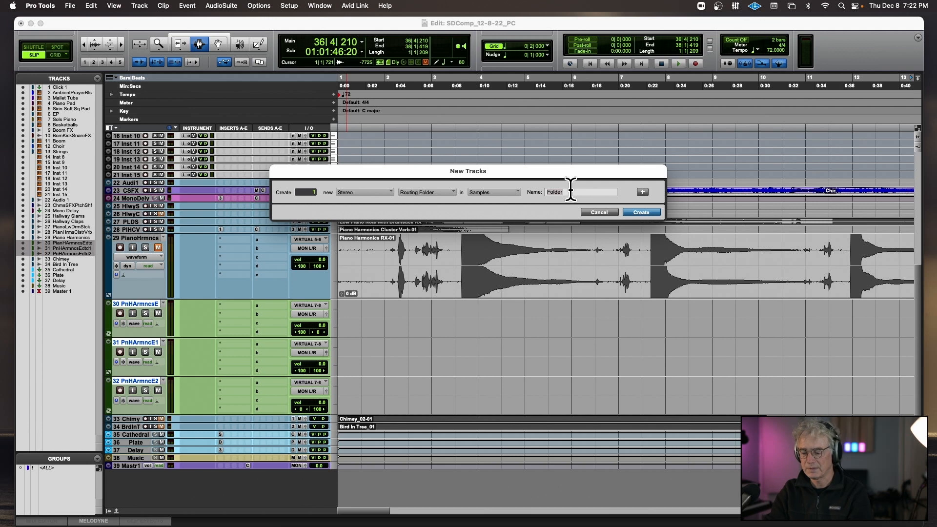
pyautogui.write('Pl')
pyautogui.press('Return')
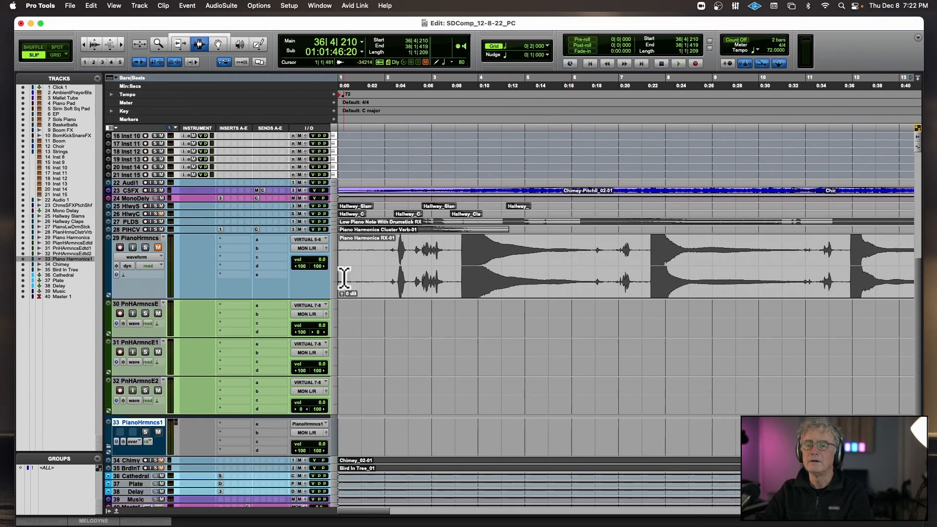
# Move the three edited harmonics tracks into the Piano Harmonics 1 routing folder.
pyautogui.click(133, 305)
pyautogui.keyDown('shift'); pyautogui.click(132, 380); pyautogui.keyUp('shift')
pyautogui.moveTo(131, 380); pyautogui.dragTo(131, 435)
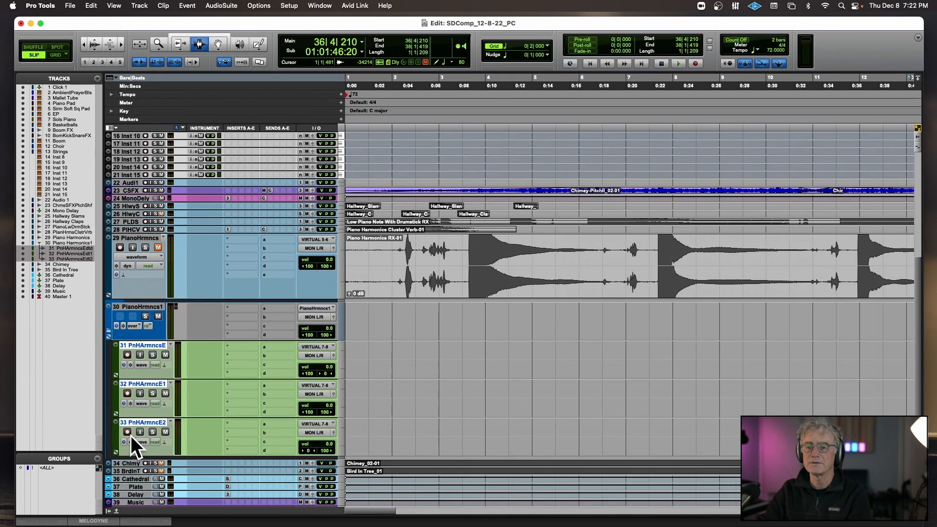
# Color the Piano Harmonics 1 folder and its three tracks dark blue.
pyautogui.click(142, 308)
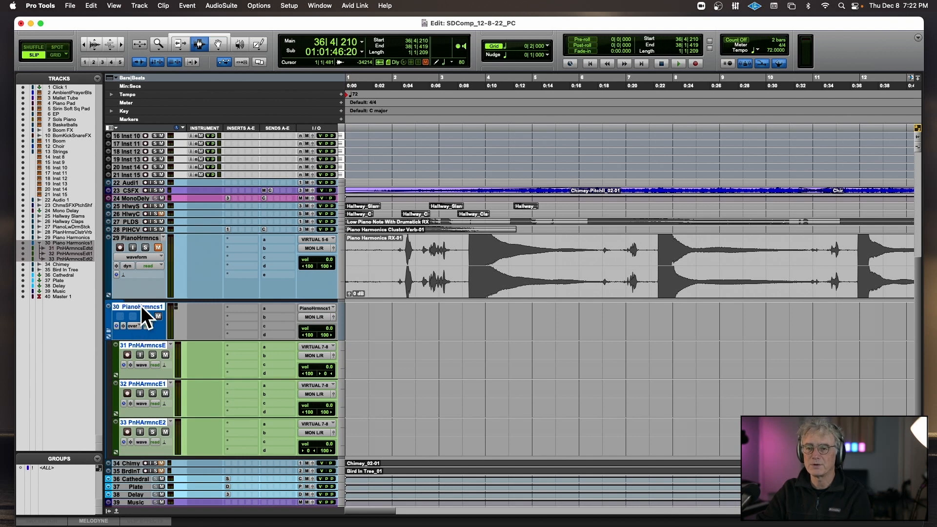
pyautogui.doubleClick(111, 322)
pyautogui.click(520, 221)
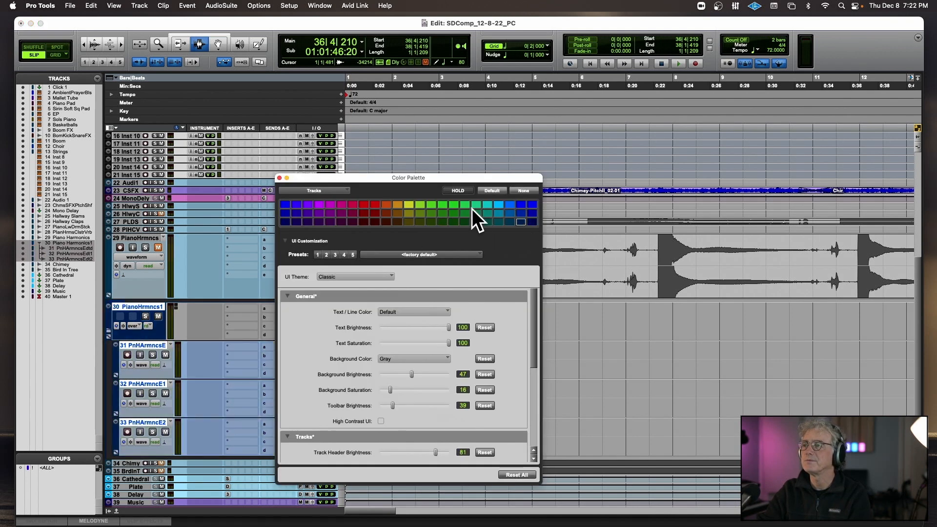
pyautogui.click(280, 177)
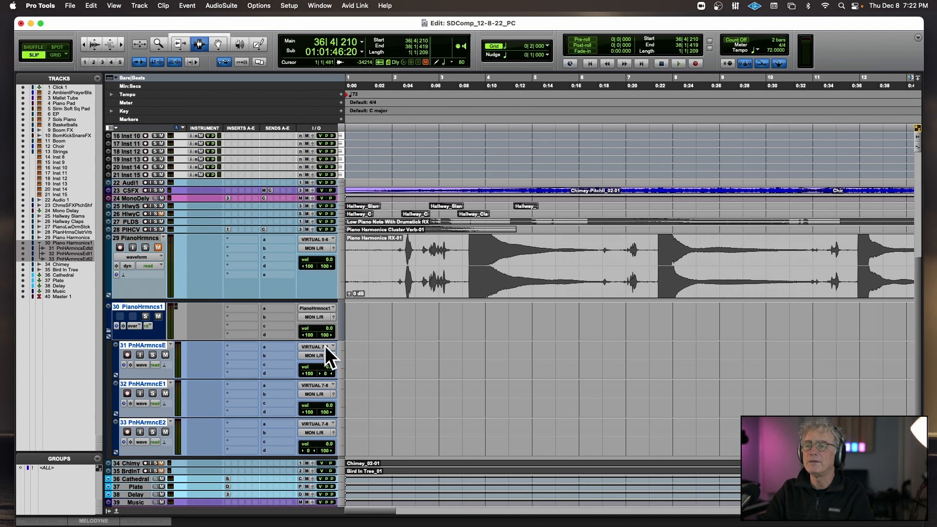
# Route the outputs of the three edited harmonics tracks to the Piano Harmonics 1 stereo bus.
pyautogui.click(148, 345)
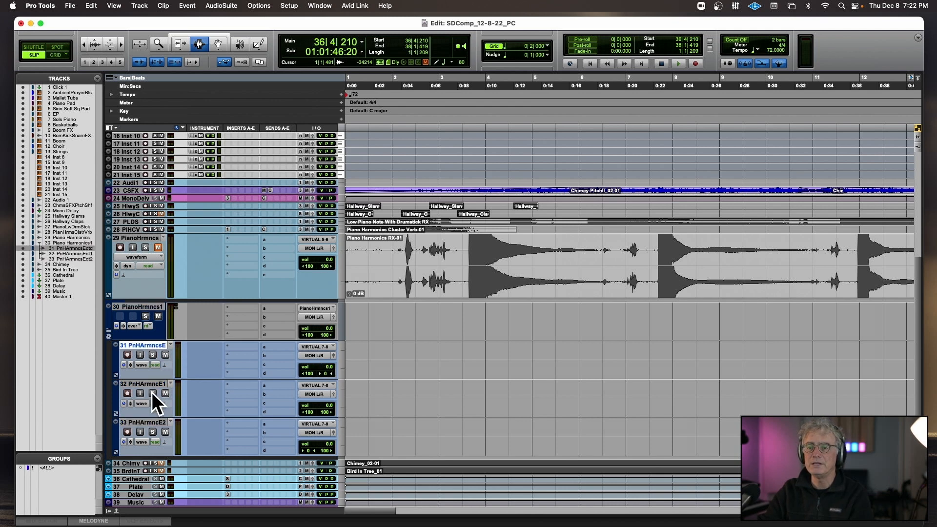
pyautogui.keyDown('shift'); pyautogui.click(155, 422); pyautogui.keyUp('shift')
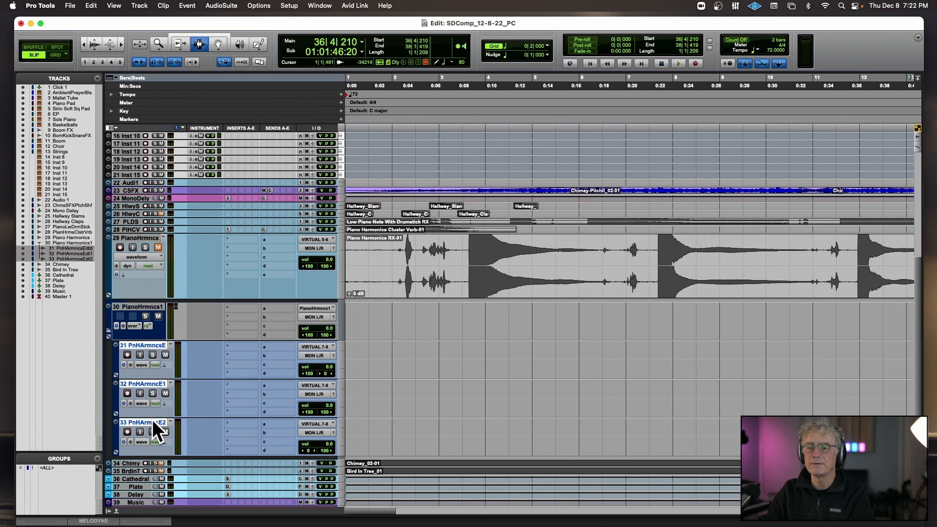
pyautogui.click(309, 355)
pyautogui.moveTo(309, 364)
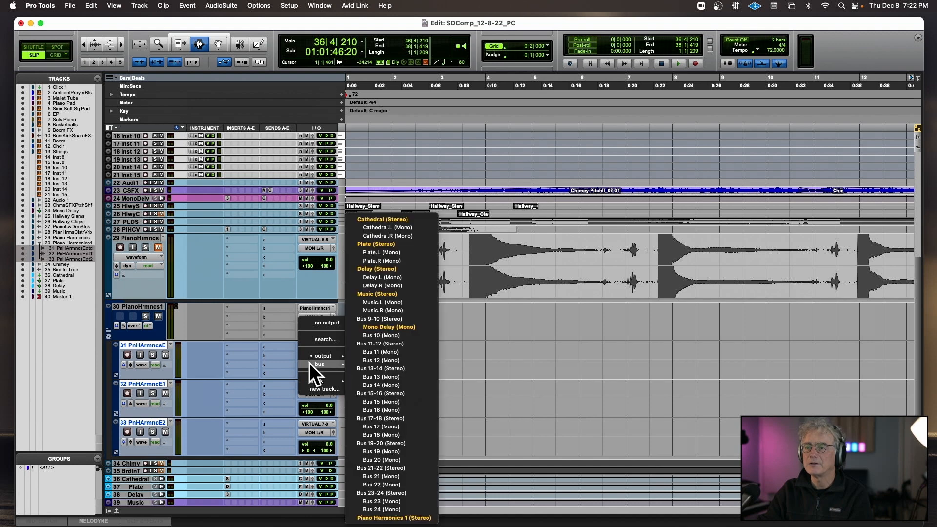
pyautogui.keyDown('alt'); pyautogui.keyDown('shift'); pyautogui.click(364, 519); pyautogui.keyUp('shift'); pyautogui.keyUp('alt')
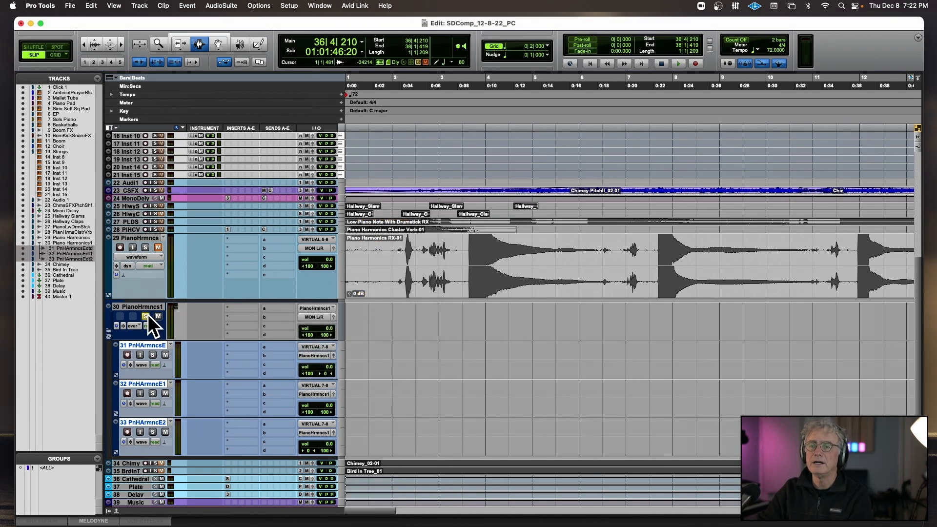
# Play the soloed Piano Harmonics 1 folder from 34|4|076 to check the routing.
pyautogui.press('r')
pyautogui.press('r')
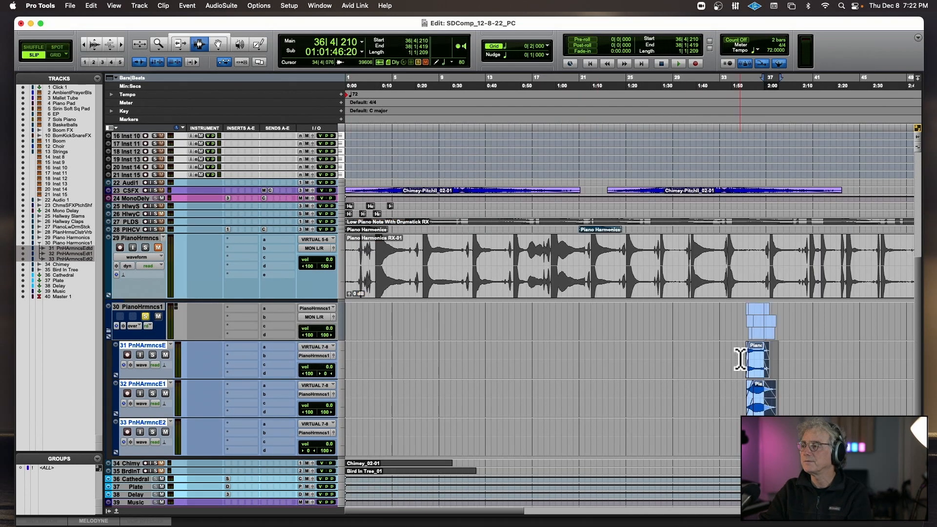
pyautogui.click(740, 361)
pyautogui.press('space')
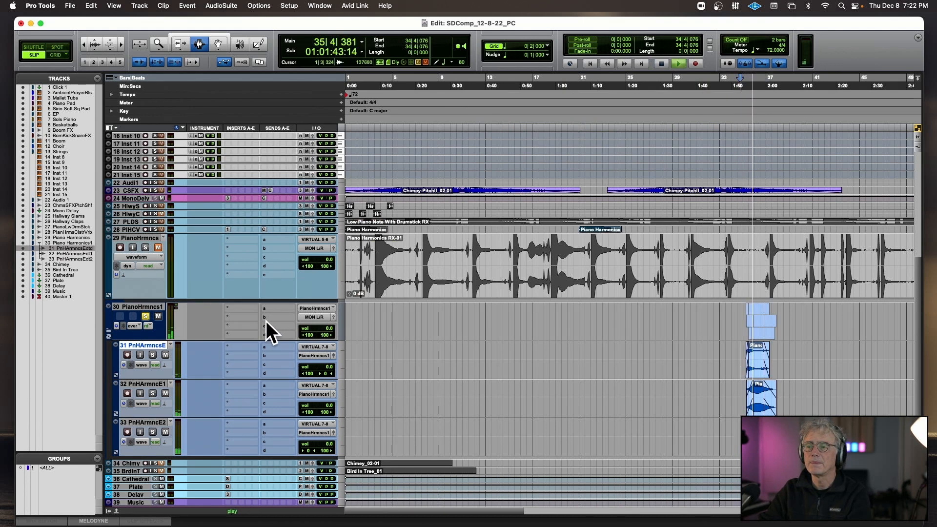
pyautogui.press('space')
# Select the three edited harmonics clips from 35|2|080 to 38|3|904 and play the selection.
pyautogui.doubleClick(760, 358)
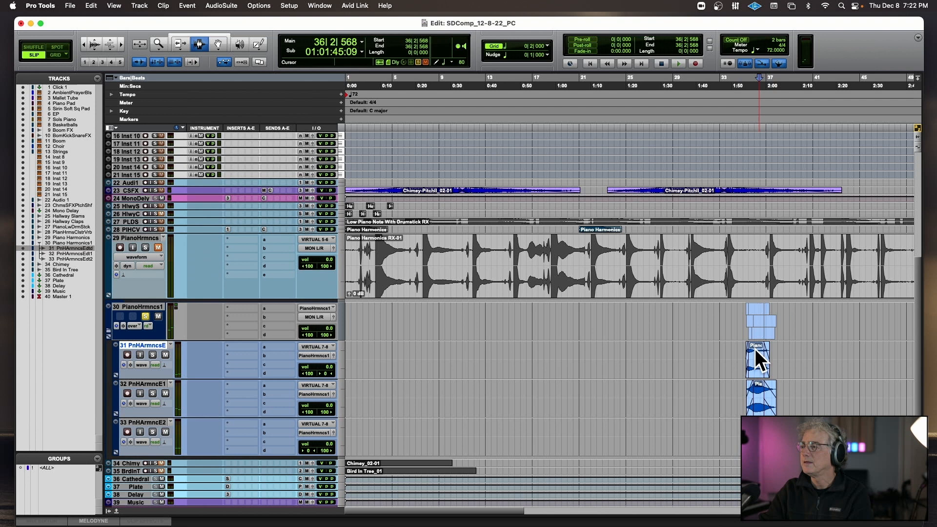
pyautogui.keyDown('shift'); pyautogui.click(762, 399); pyautogui.keyUp('shift')
pyautogui.keyDown('shift'); pyautogui.click(762, 399); pyautogui.keyUp('shift')
pyautogui.moveTo(786, 406); pyautogui.dragTo(788, 432)
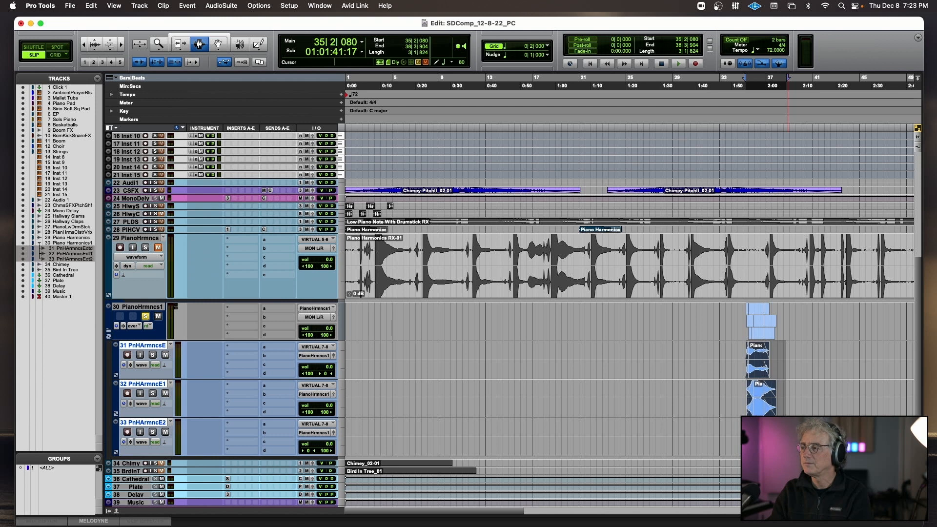
pyautogui.press('space')
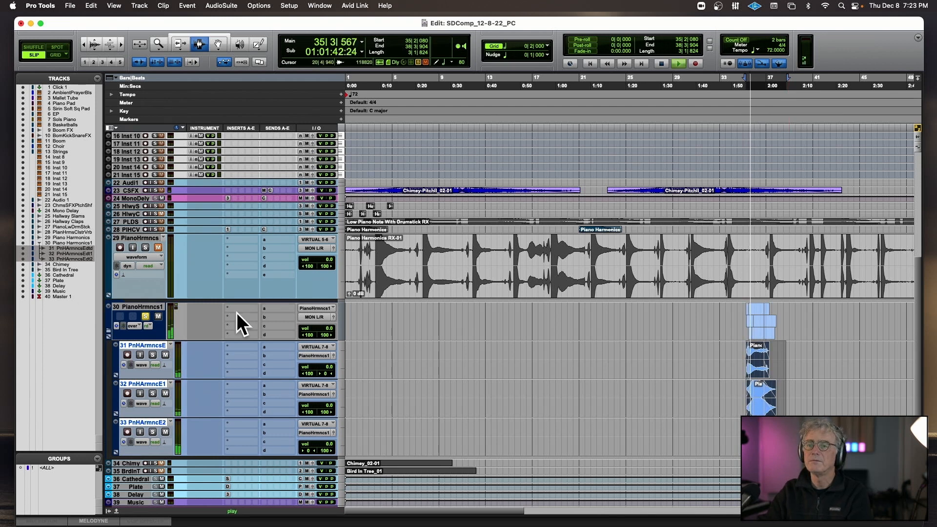
pyautogui.press('space')
# Add a send to the stereo Delay bus on the Piano Harmonics 1 folder and set its level to -7.0 dB.
pyautogui.click(279, 308)
pyautogui.moveTo(280, 318)
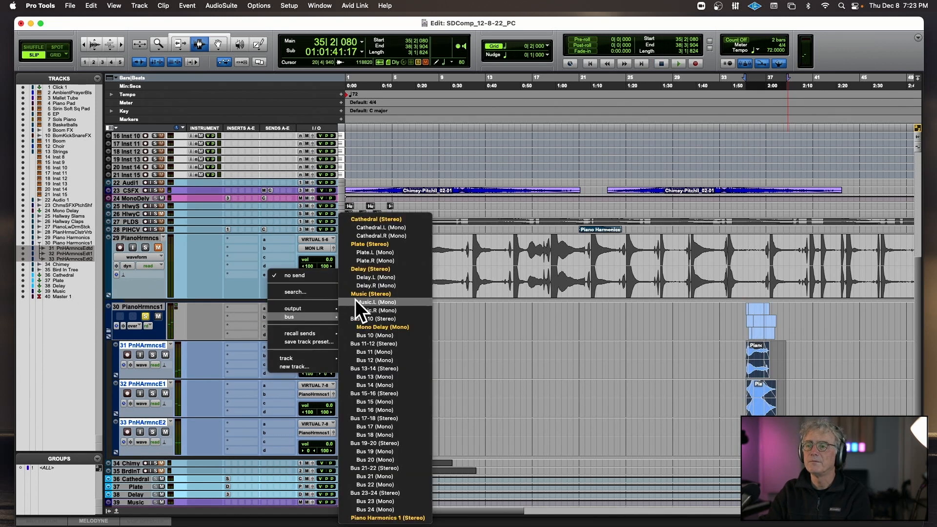
pyautogui.click(376, 268)
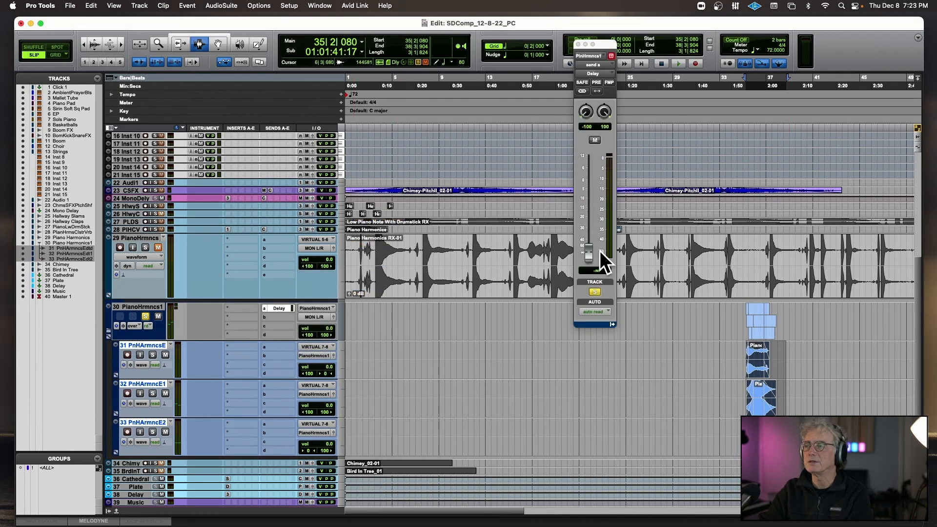
pyautogui.moveTo(591, 253); pyautogui.dragTo(592, 194)
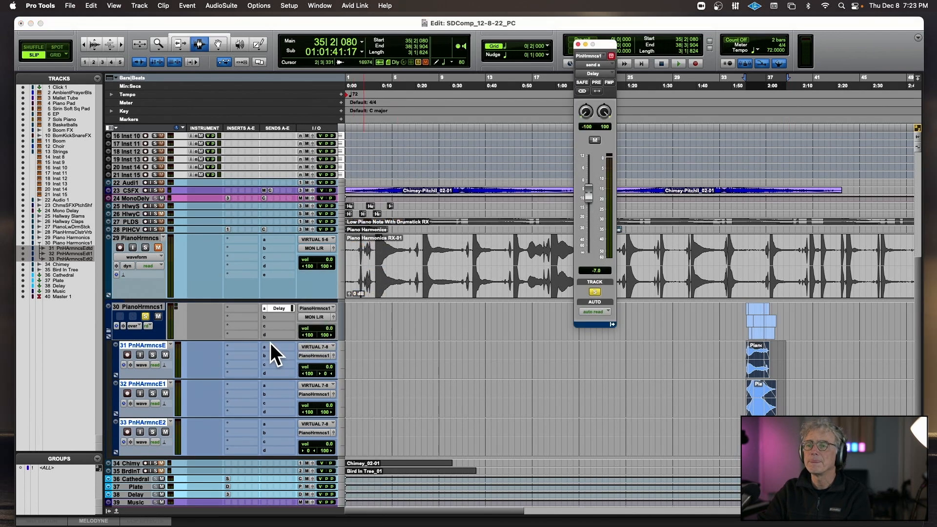
# Add a stereo Cathedral send at +0.9 dB to the Piano Harmonics 1 folder during playback and turn off the folder's solo.
pyautogui.click(274, 316)
pyautogui.moveTo(279, 324)
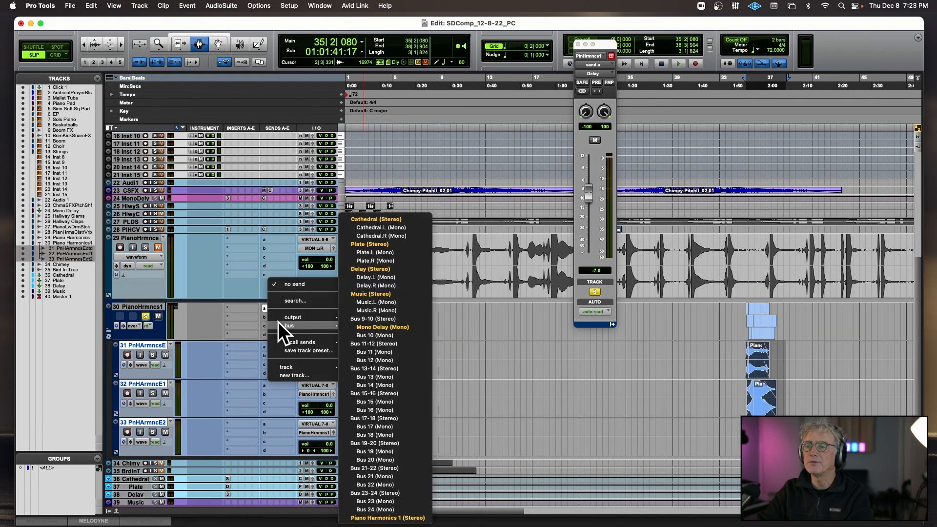
pyautogui.click(393, 218)
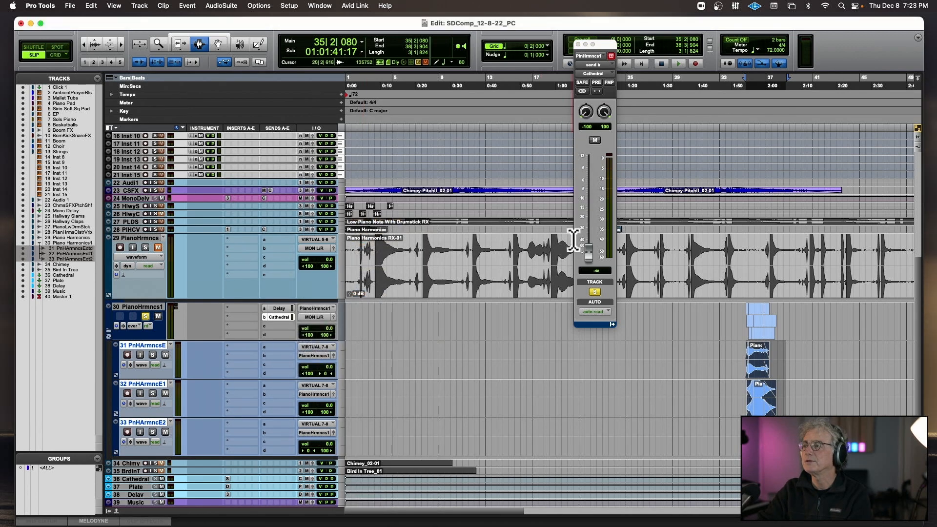
pyautogui.press('space')
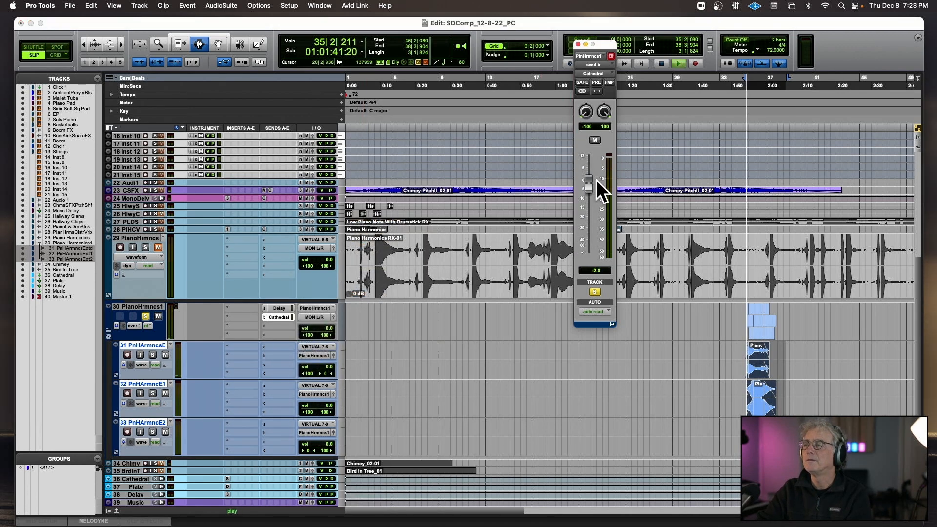
pyautogui.moveTo(589, 184); pyautogui.dragTo(588, 179)
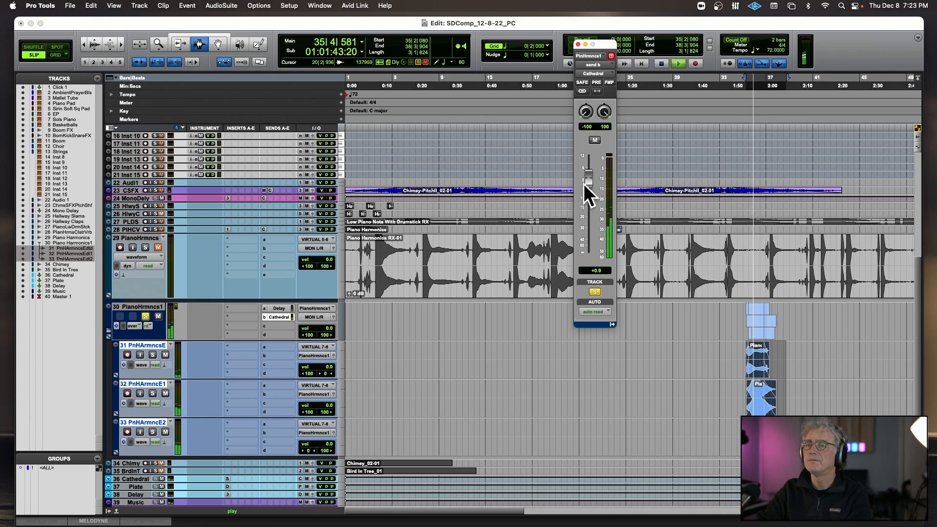
pyautogui.press('space')
pyautogui.click(145, 316)
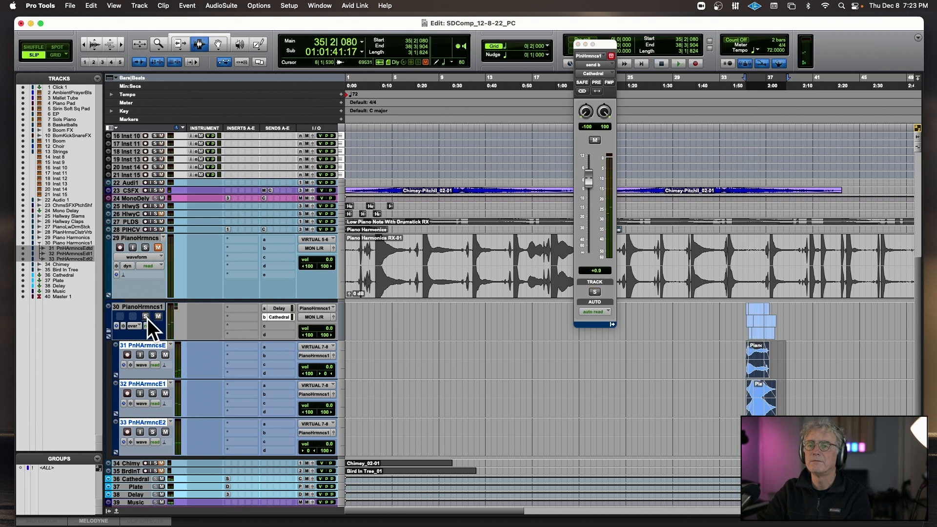
# Copy the three edited harmonics clips around bar 35 to 20|4|138 on the same tracks and audition the result during playback.
pyautogui.click(531, 174)
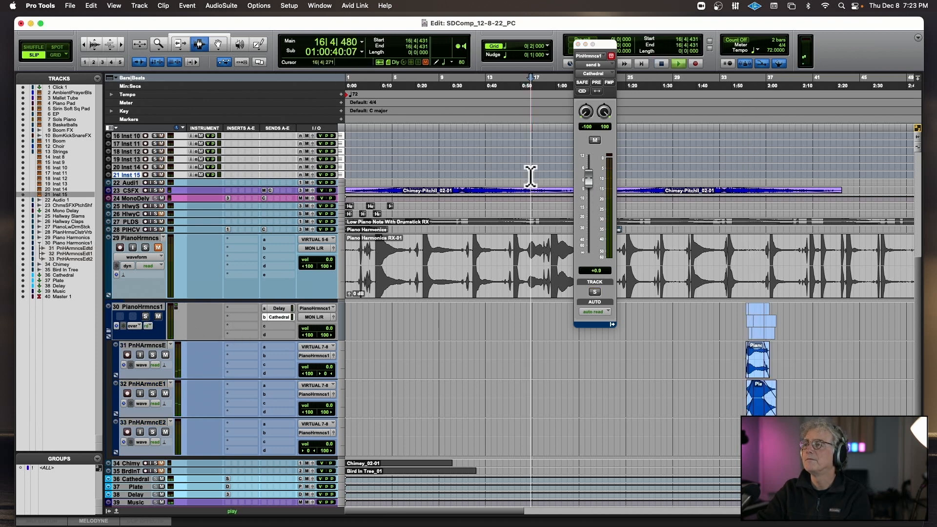
pyautogui.moveTo(727, 361); pyautogui.dragTo(787, 451)
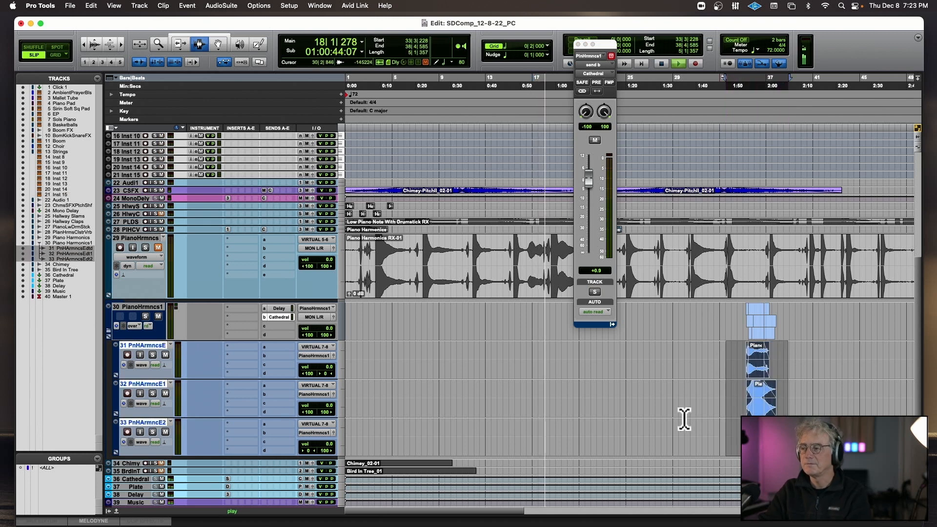
pyautogui.click(577, 364)
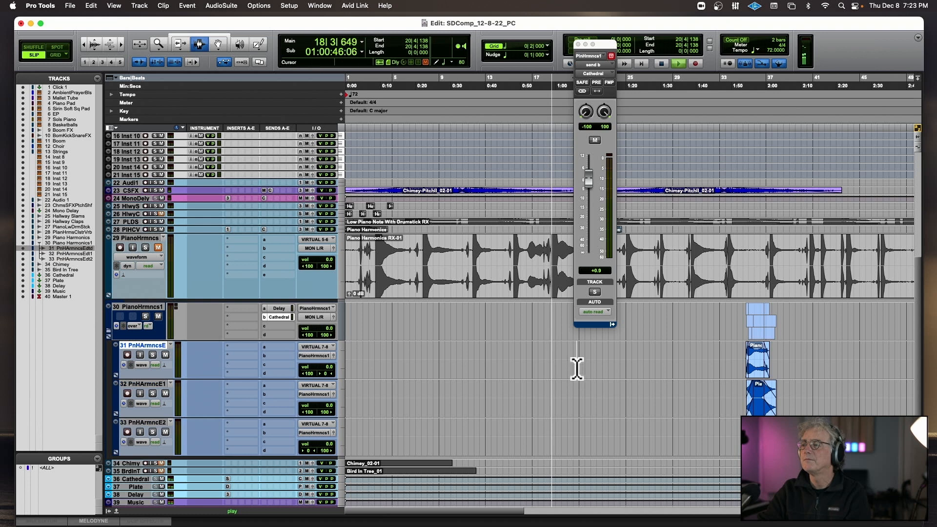
pyautogui.keyDown('shift'); pyautogui.click(586, 410); pyautogui.keyUp('shift')
pyautogui.keyDown('shift'); pyautogui.click(587, 431); pyautogui.keyUp('shift')
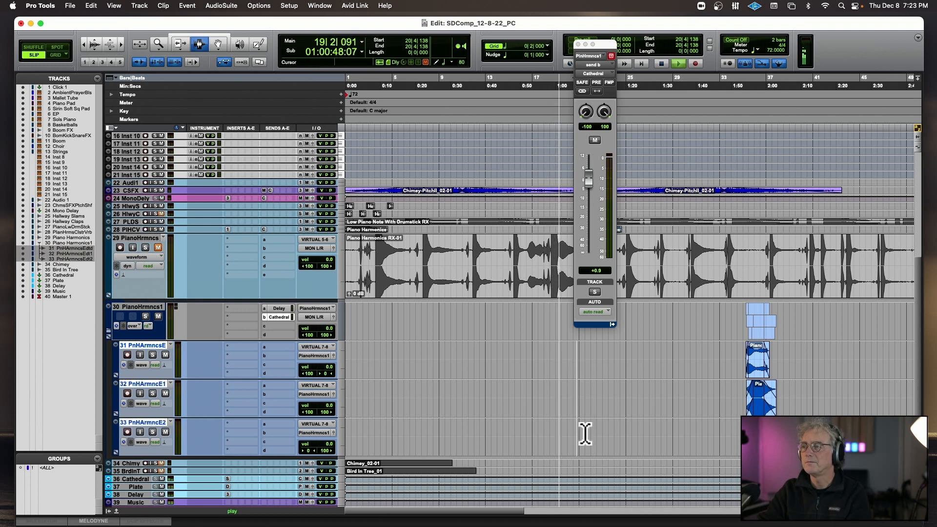
pyautogui.press('super+v')
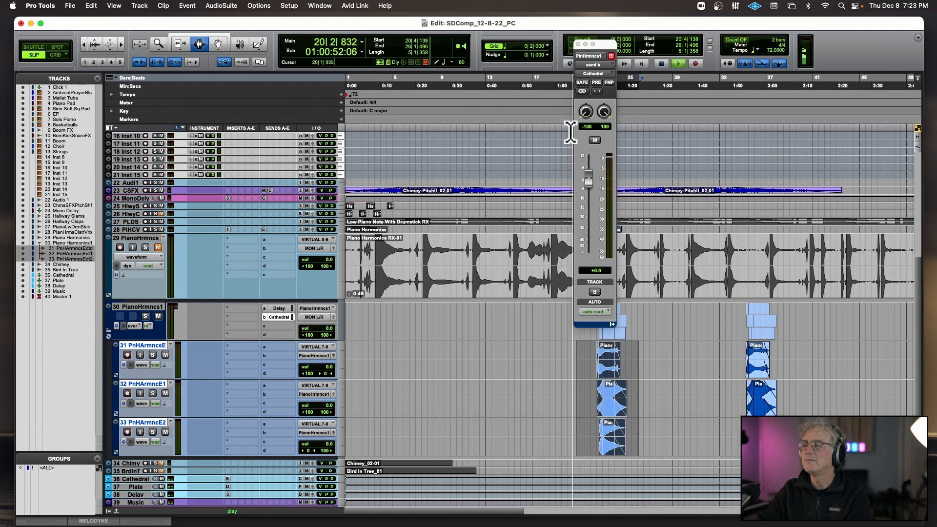
pyautogui.click(578, 44)
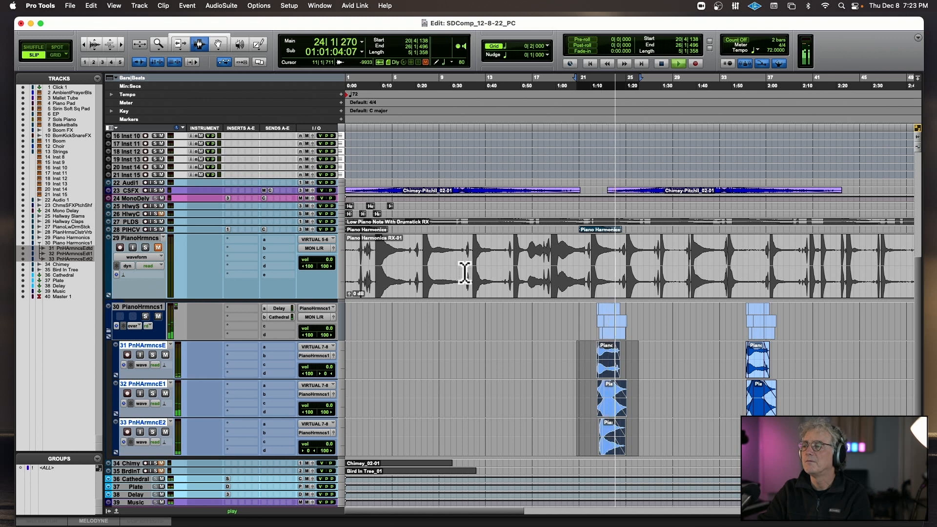
pyautogui.click(675, 373)
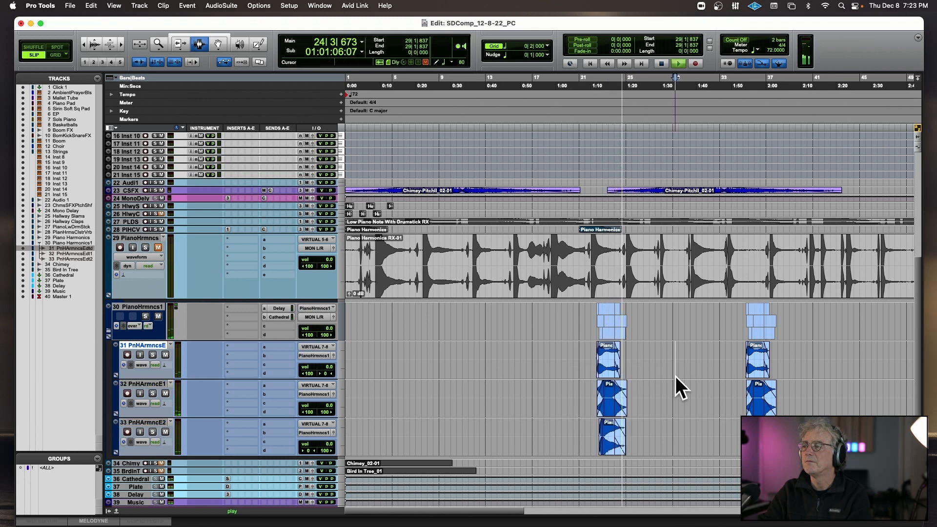
pyautogui.click(742, 363)
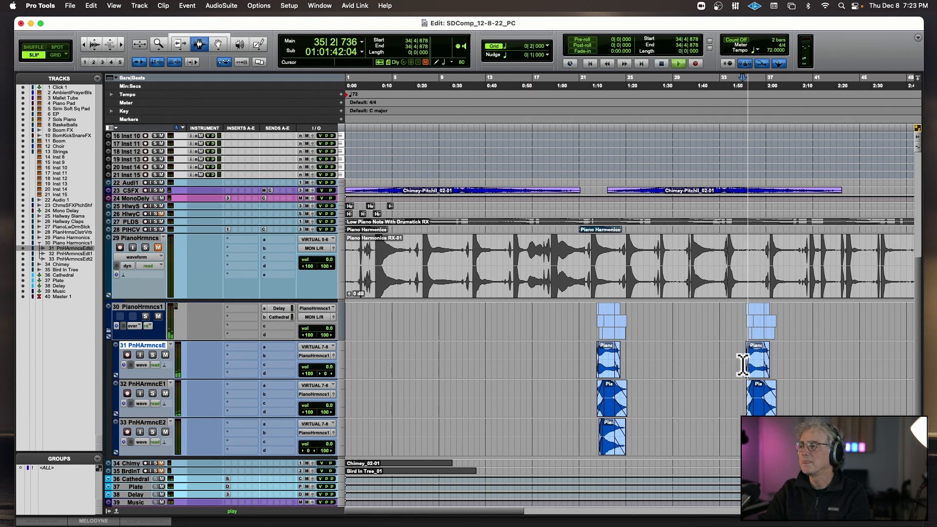
# Copy the Bird In Tree audio from 2|2|490 to 12|4|403, paste it at 29|3|520 on the same track and unmute the copy.
pyautogui.scroll(-2, 481, 384)
pyautogui.scroll(-4, 481, 384)
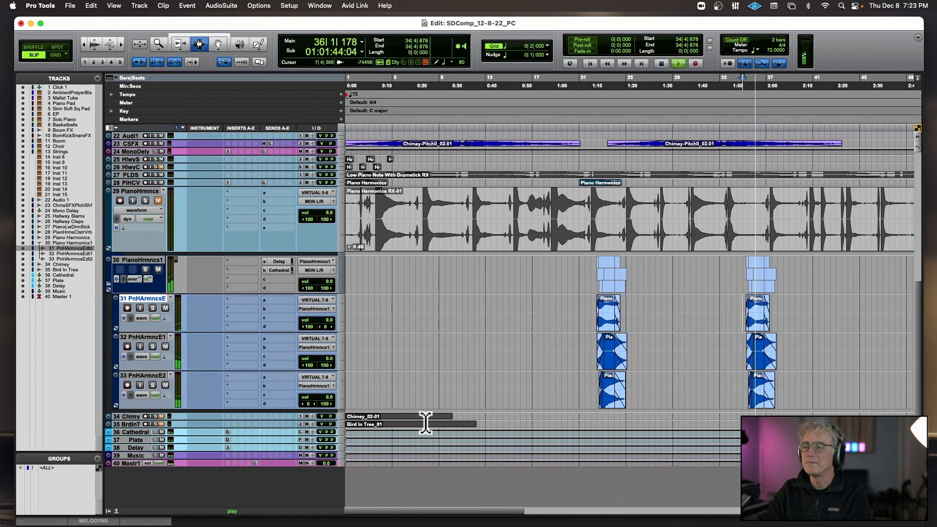
pyautogui.moveTo(362, 424); pyautogui.dragTo(468, 419)
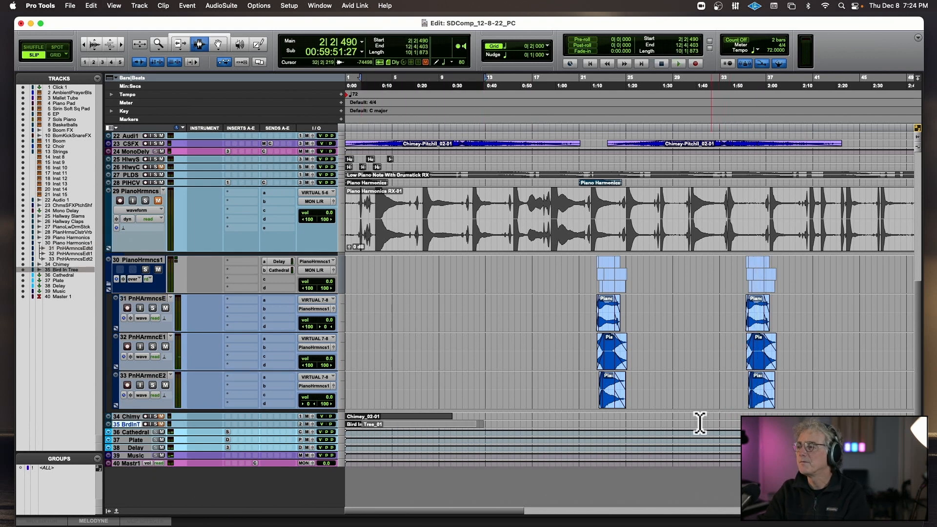
pyautogui.click(681, 418)
pyautogui.press('super+v')
pyautogui.press('super+z')
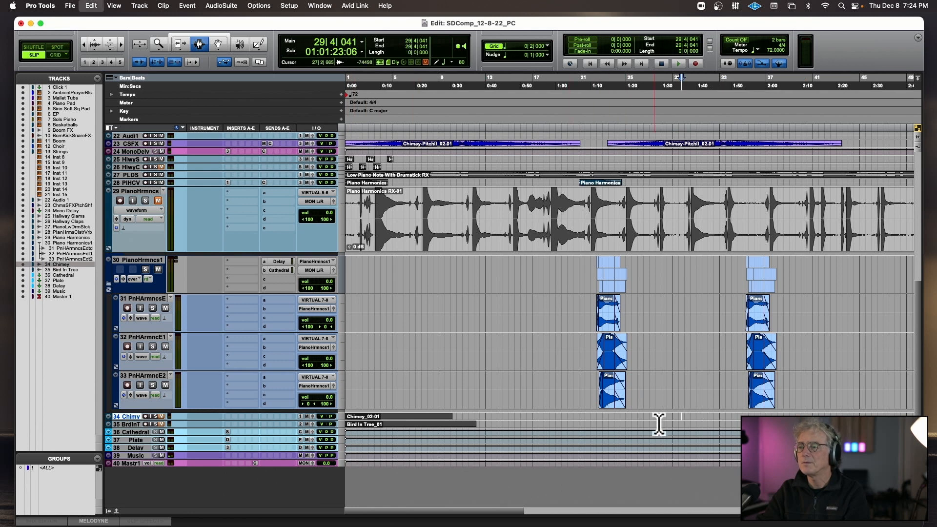
pyautogui.click(678, 424)
pyautogui.press('super+v')
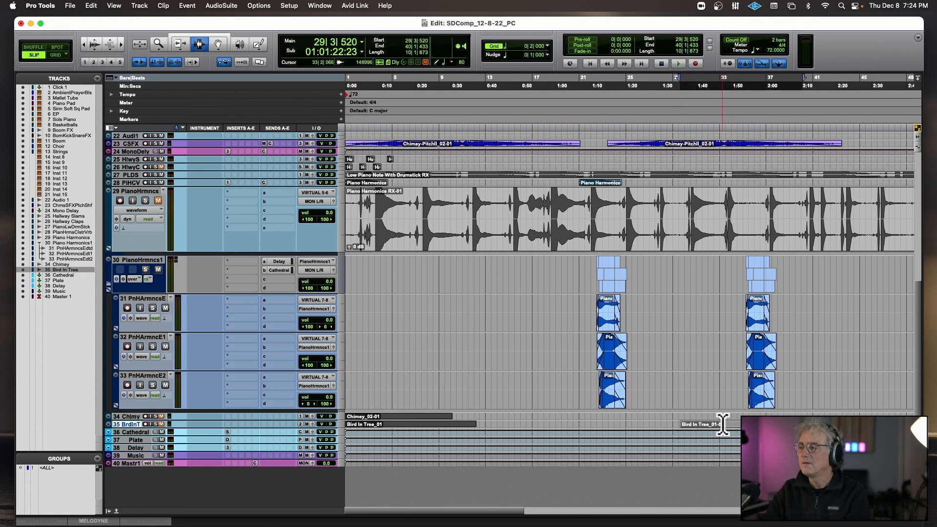
pyautogui.press('super+m')
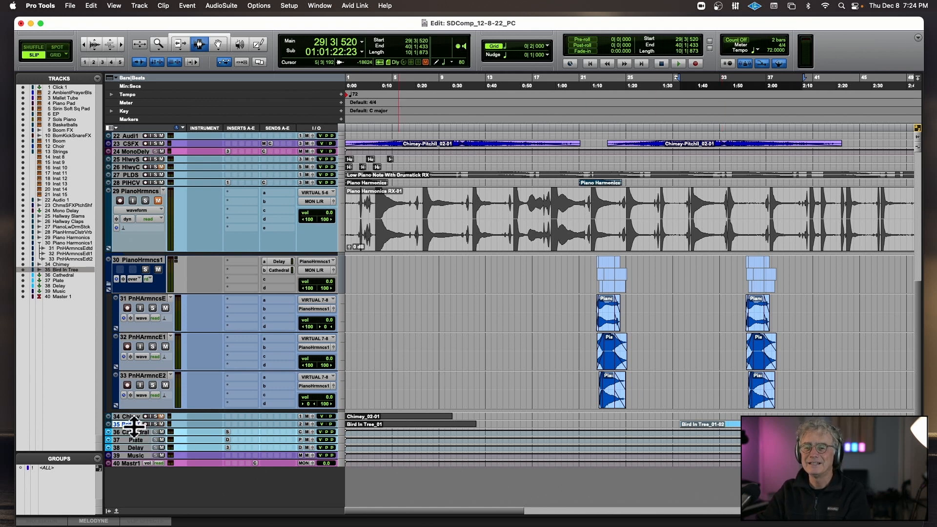
# Enlarge the Bird In Tree track, audition the copied clip and delete its opening section up to 33|3|548.
pyautogui.moveTo(134, 429); pyautogui.dragTo(142, 512)
pyautogui.click(675, 439)
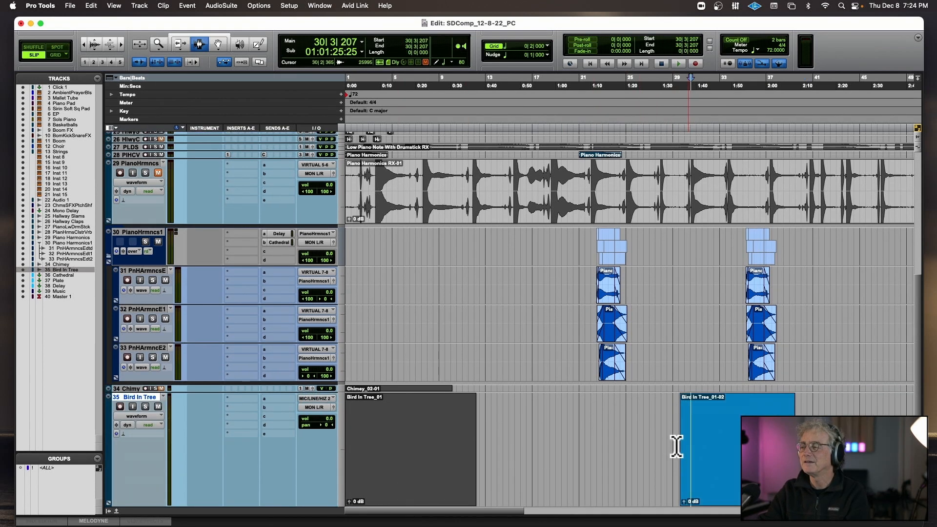
pyautogui.press('space')
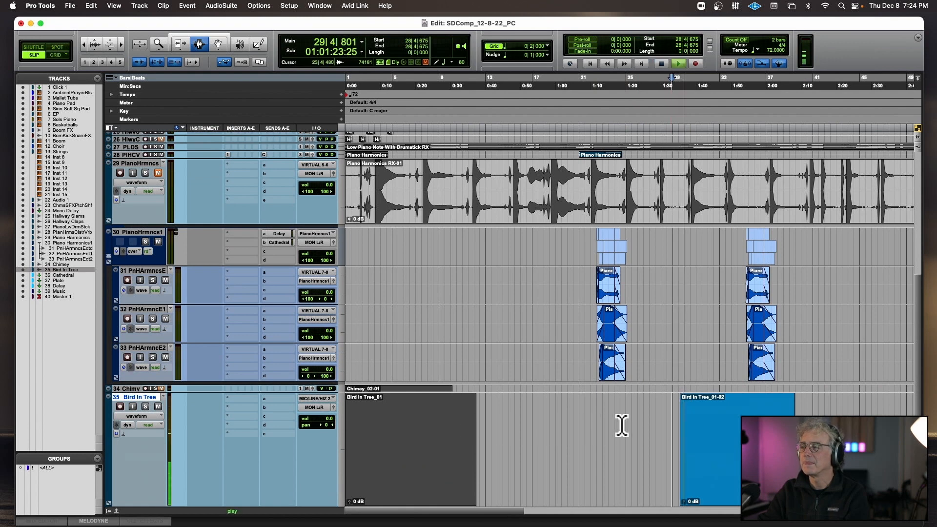
pyautogui.click(725, 432)
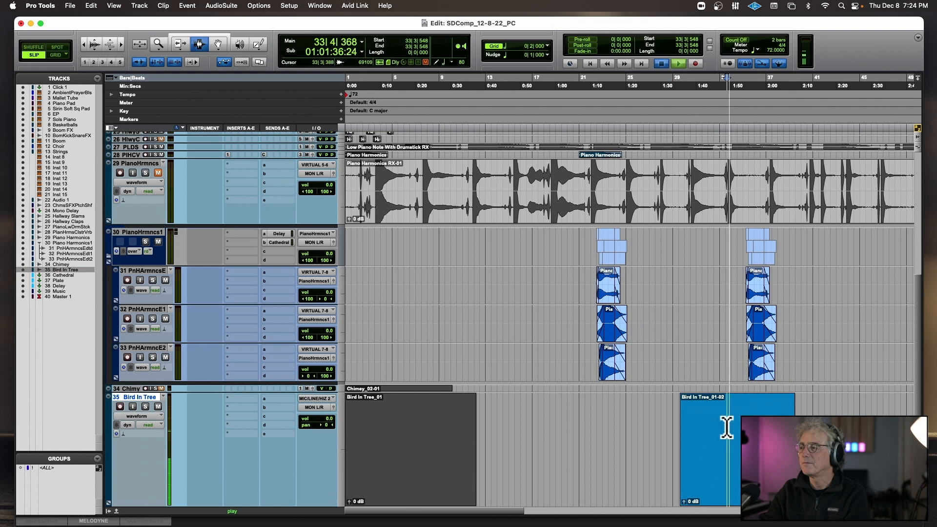
pyautogui.moveTo(726, 429); pyautogui.dragTo(668, 425)
pyautogui.press('Delete')
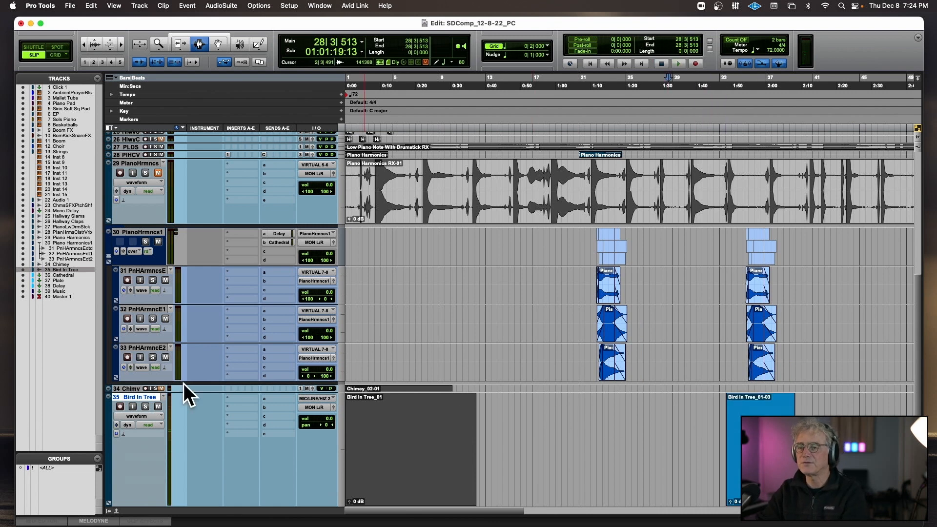
# Insert a mono EQ3 1-Band on the Bird In Tree track and set its filter type to High-Pass.
pyautogui.click(240, 397)
pyautogui.moveTo(256, 397)
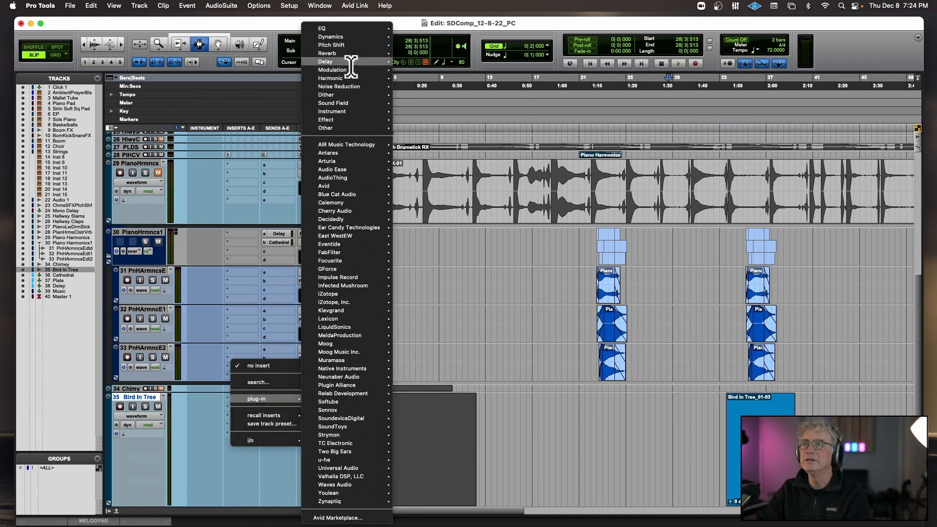
pyautogui.moveTo(349, 31)
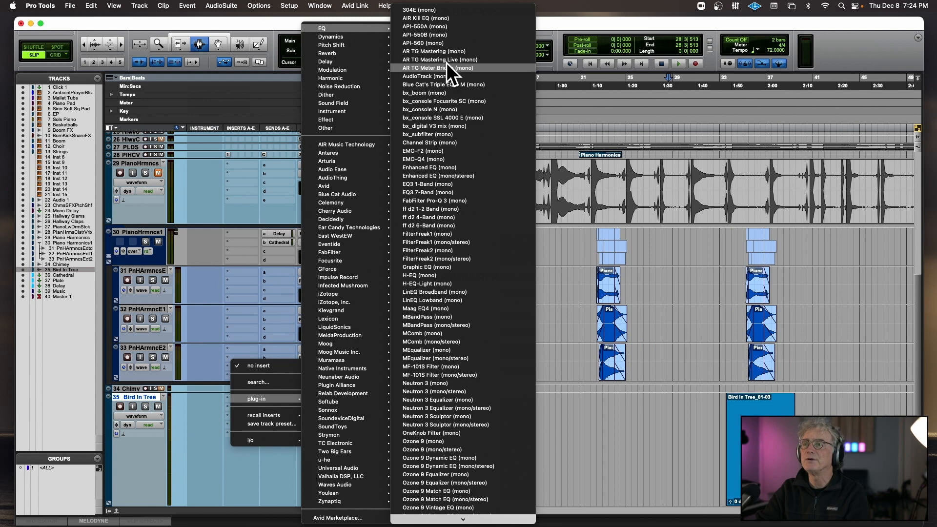
pyautogui.click(454, 184)
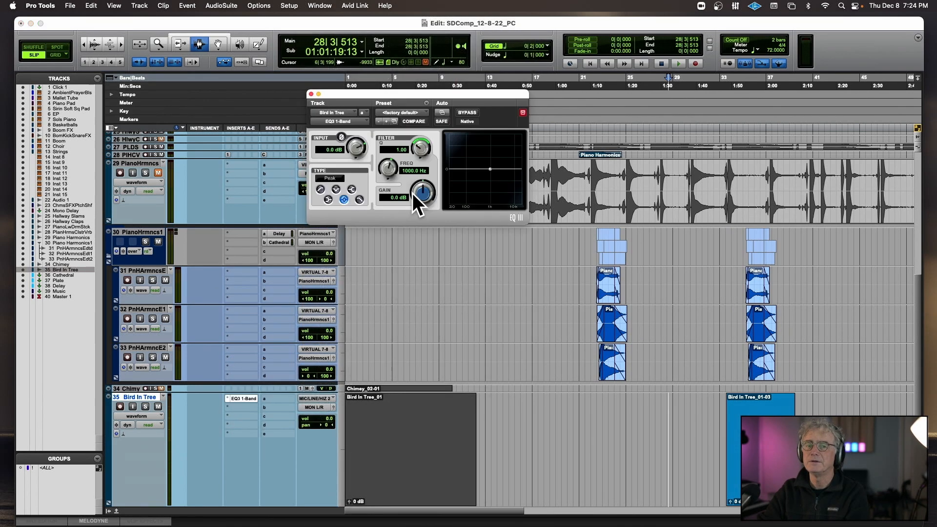
pyautogui.click(321, 189)
pyautogui.press('space')
# Trim the start of the copied Bird In Tree clip and add fades at its beginning and over the section from 37|2|575.
pyautogui.press('space')
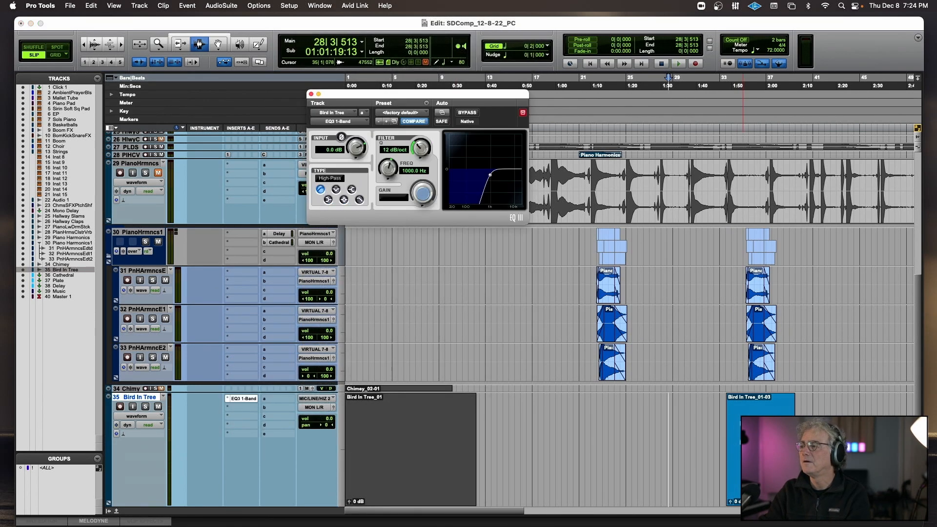
pyautogui.click(752, 408)
pyautogui.press('space')
pyautogui.moveTo(717, 429); pyautogui.dragTo(814, 433)
pyautogui.press('Delete')
pyautogui.scroll(-1, 769, 433)
pyautogui.press('f')
pyautogui.scroll(-1, 813, 433)
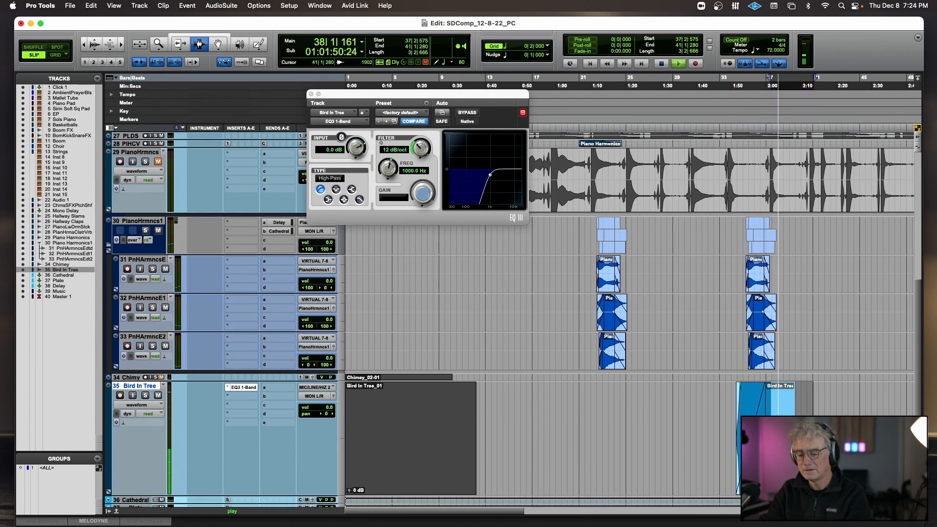
pyautogui.press('f')
pyautogui.press('space')
# Select the Bird In Tree section from 34|2|714 to 36|4|731, play it and reduce the waveform display height.
pyautogui.moveTo(750, 472); pyautogui.dragTo(738, 472)
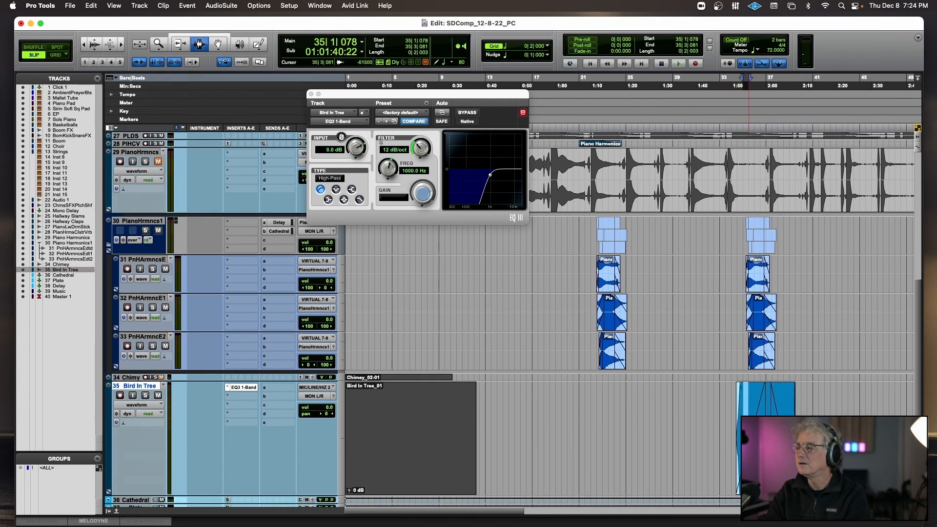
pyautogui.doubleClick(749, 437)
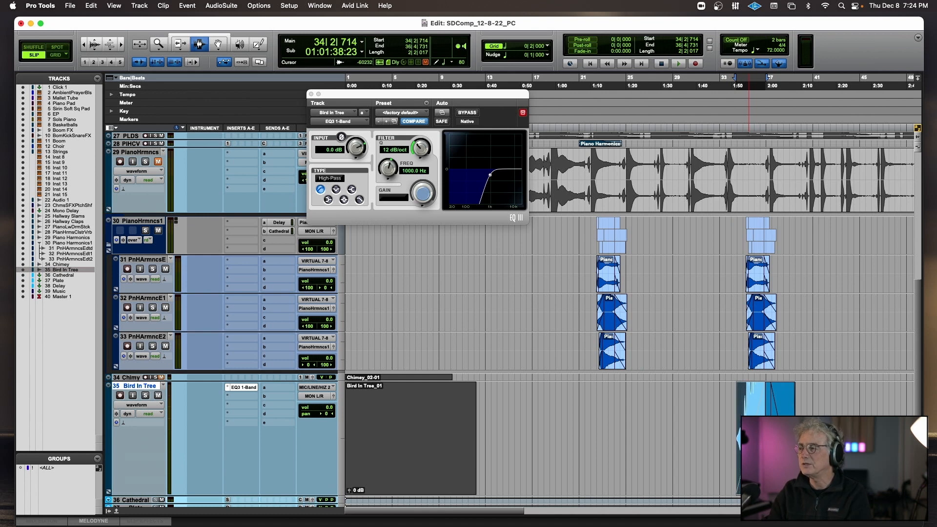
pyautogui.press('space')
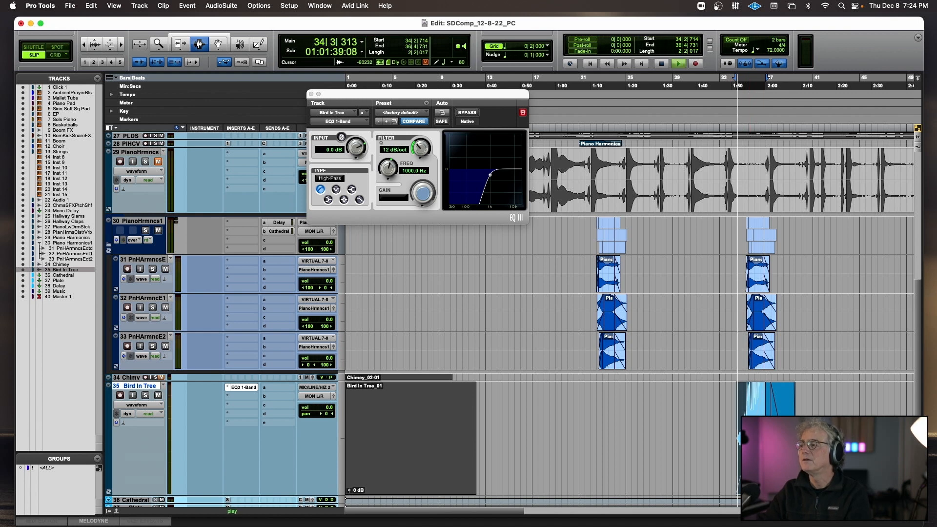
pyautogui.click(94, 49)
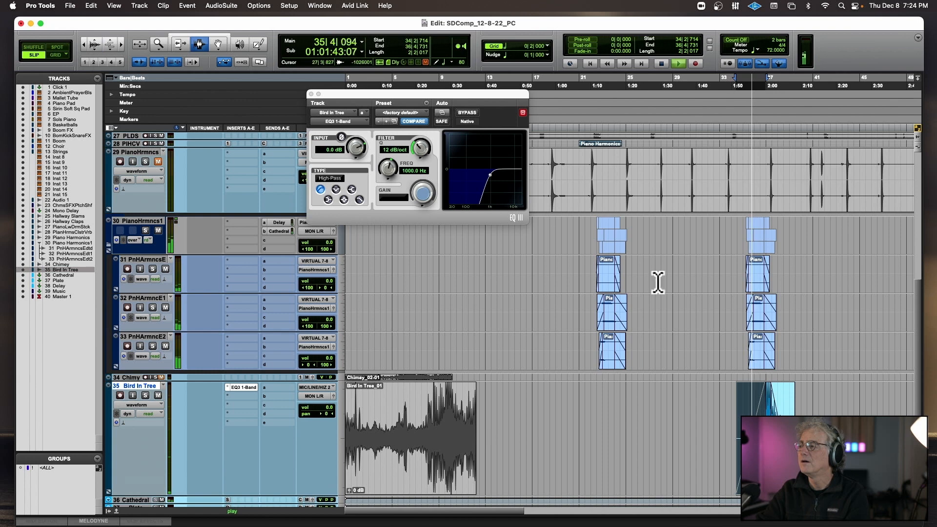
pyautogui.click(733, 401)
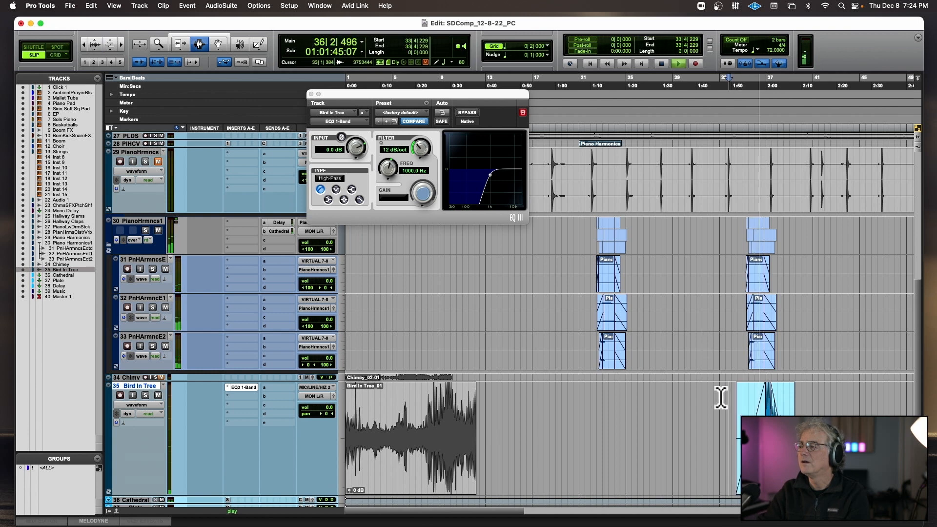
# Add a send to the stereo Cathedral bus on the Bird In Tree track and set its level to -8.9 dB.
pyautogui.click(277, 387)
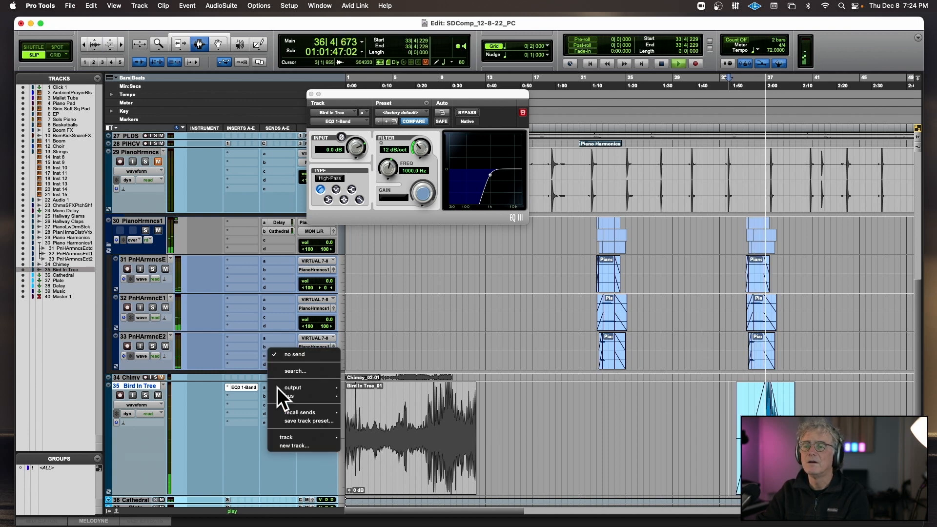
pyautogui.press('space')
pyautogui.moveTo(278, 394)
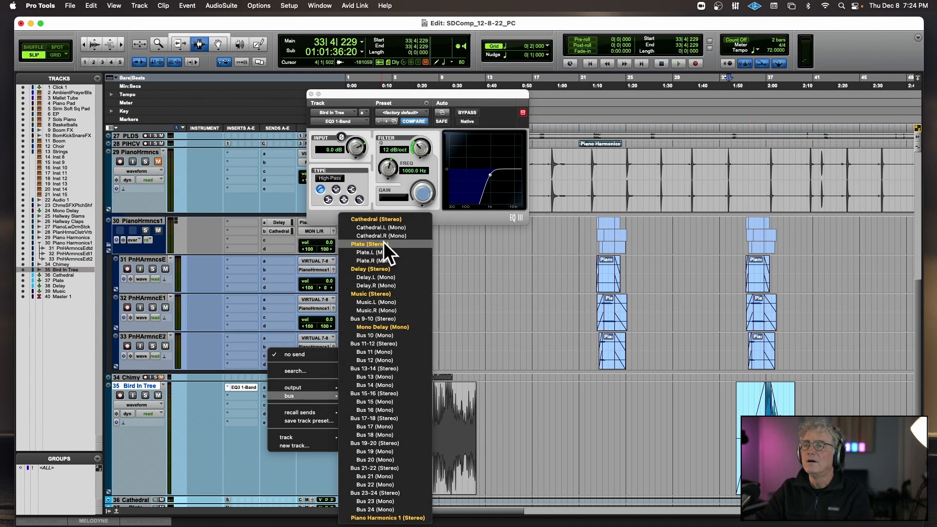
pyautogui.click(388, 219)
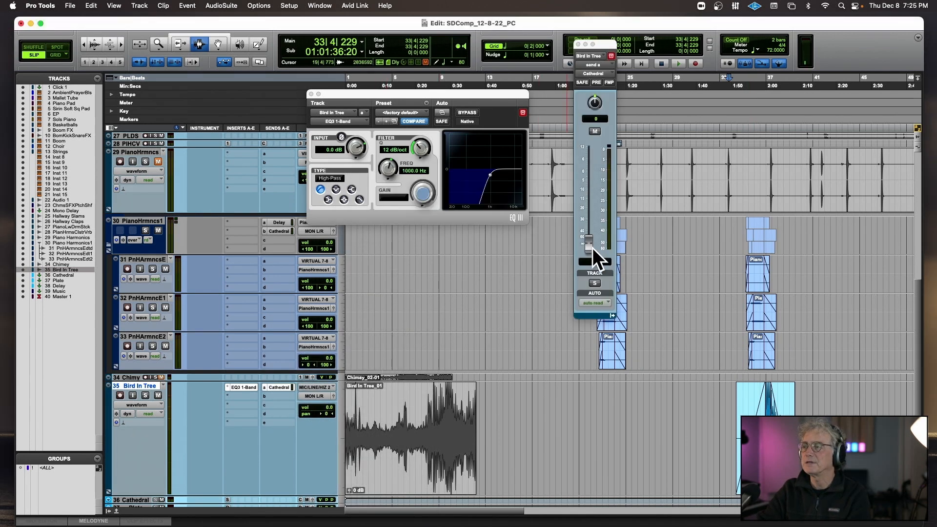
pyautogui.moveTo(588, 210); pyautogui.dragTo(589, 191)
# Play the Bird In Tree copy from 34|3|716 to check its reverb, stop and place the edit position at 36|2|407.
pyautogui.click(739, 444)
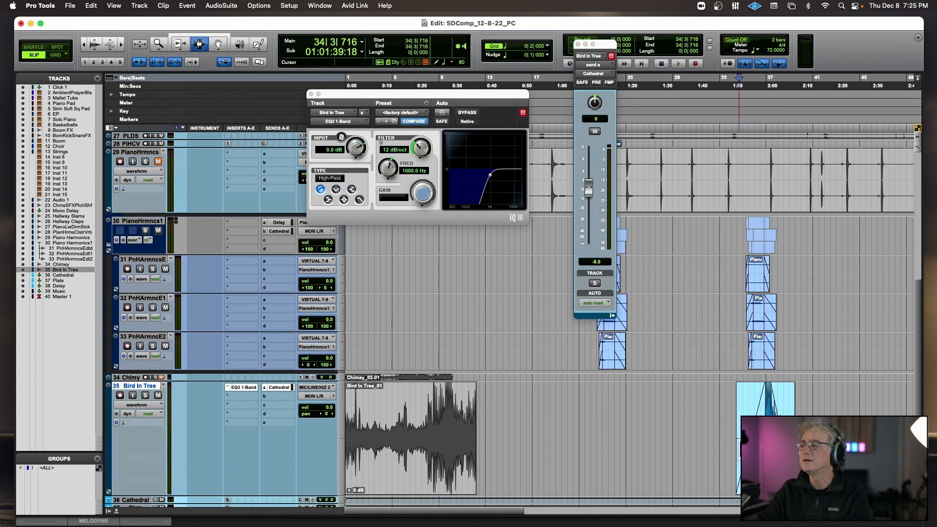
pyautogui.press('space')
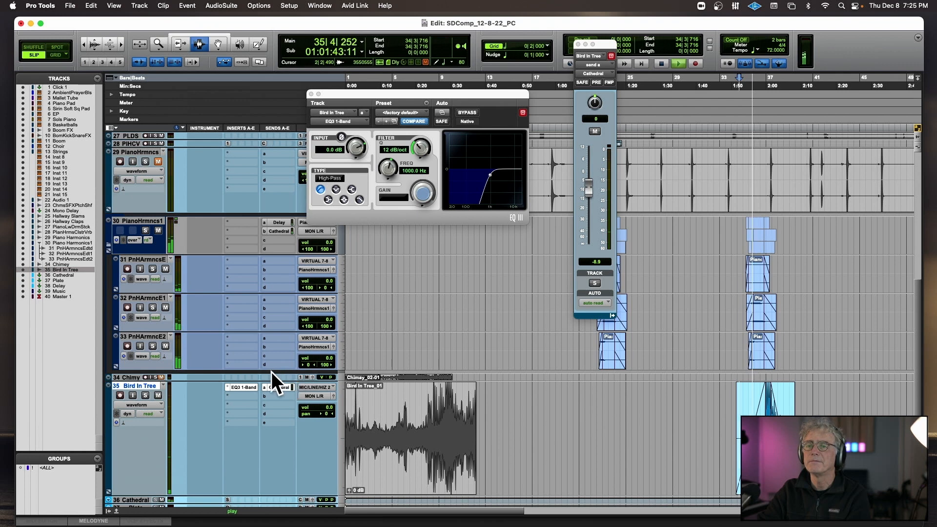
pyautogui.scroll(1, 242, 370)
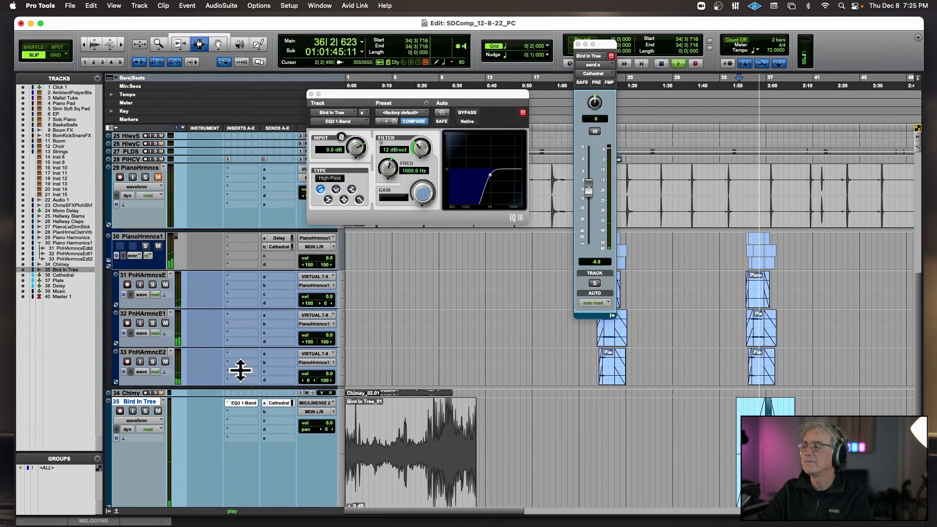
pyautogui.press('space')
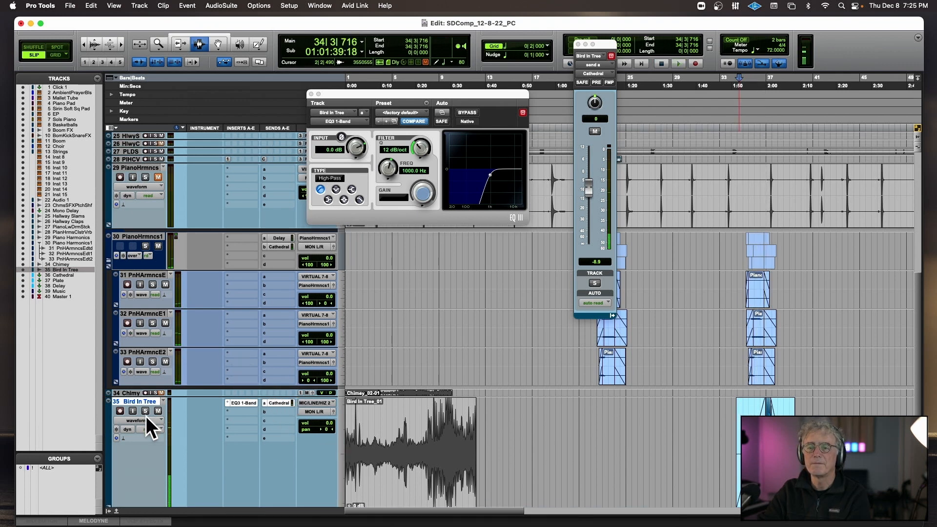
pyautogui.click(146, 420)
pyautogui.click(640, 435)
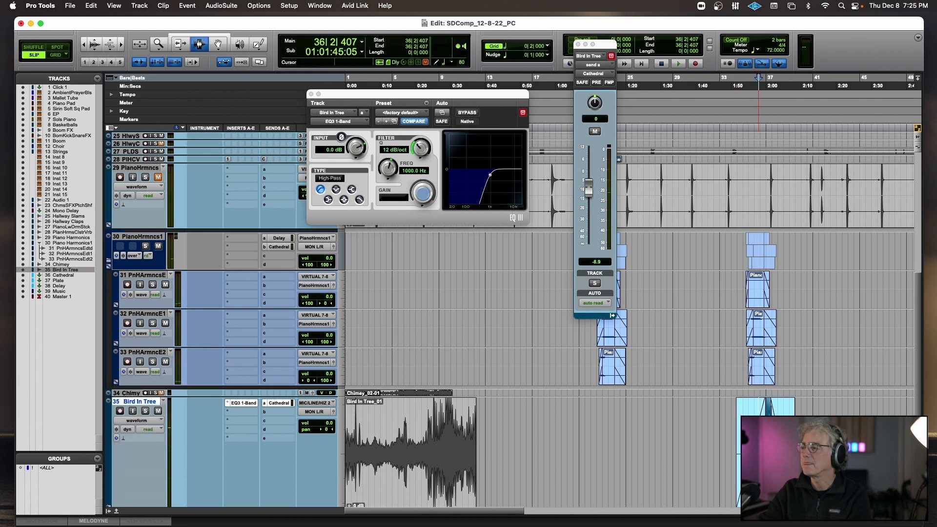
# Delete the fade-in and fade-out of the copied Bird In Tree clip and play it from 36|3|890.
pyautogui.doubleClick(759, 449)
pyautogui.press('Delete')
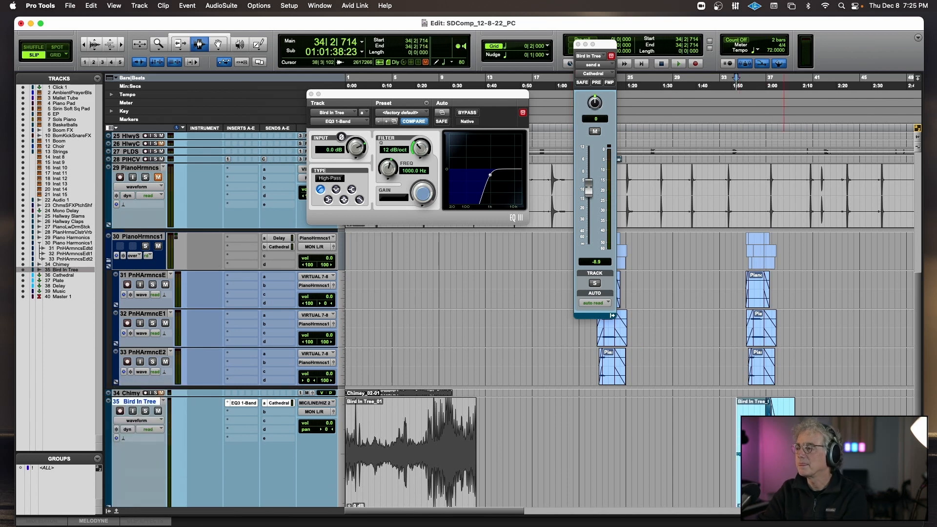
pyautogui.doubleClick(773, 449)
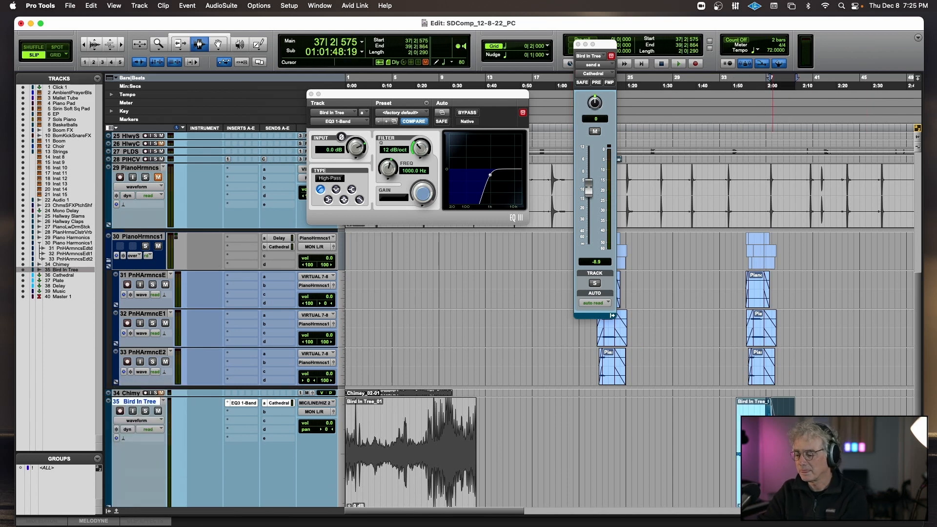
pyautogui.press('Delete')
pyautogui.press('space')
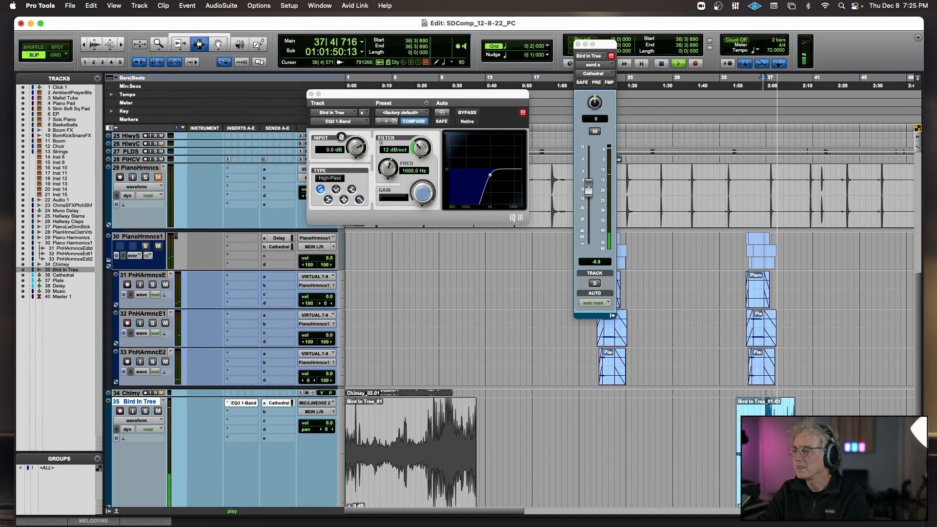
pyautogui.press('space')
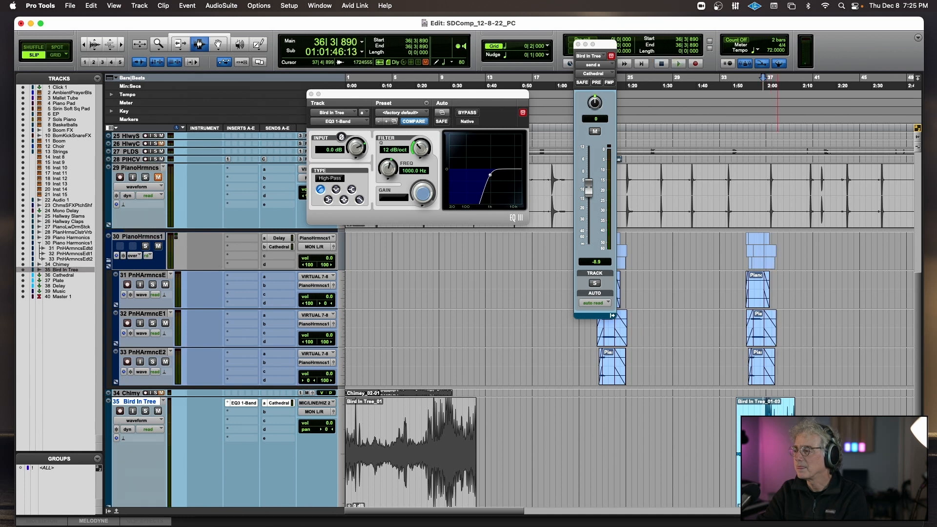
# Delete the front section of the Bird In Tree copy and trim the clip's start to 36|4|411.
pyautogui.moveTo(773, 439); pyautogui.dragTo(730, 438)
pyautogui.press('Delete')
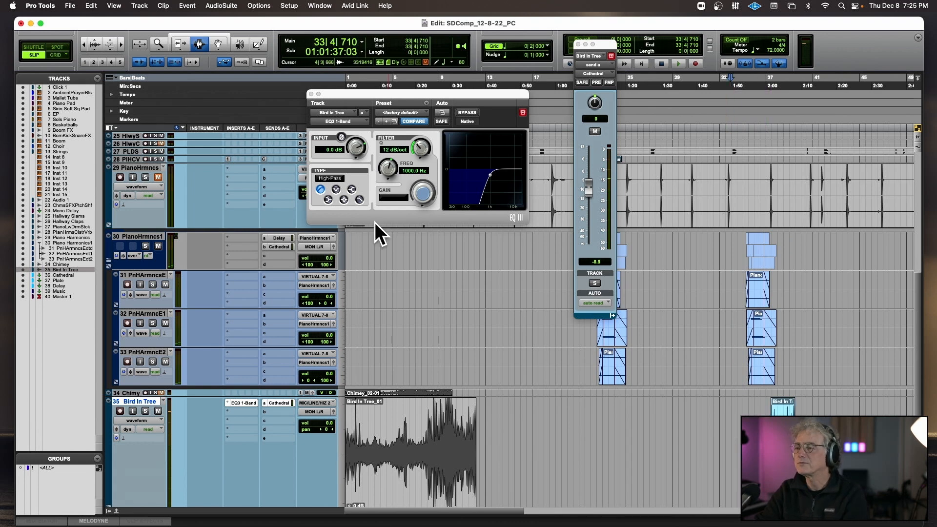
pyautogui.click(178, 40)
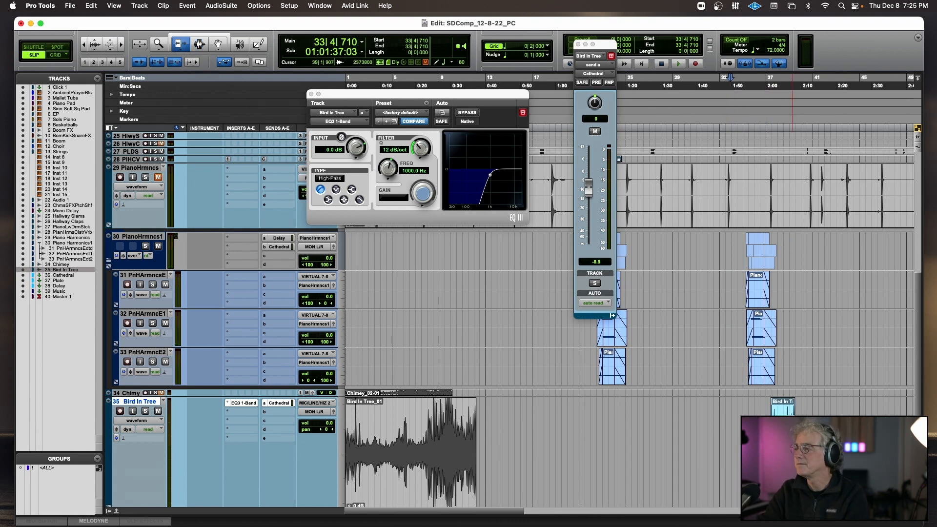
pyautogui.moveTo(793, 429); pyautogui.dragTo(796, 429)
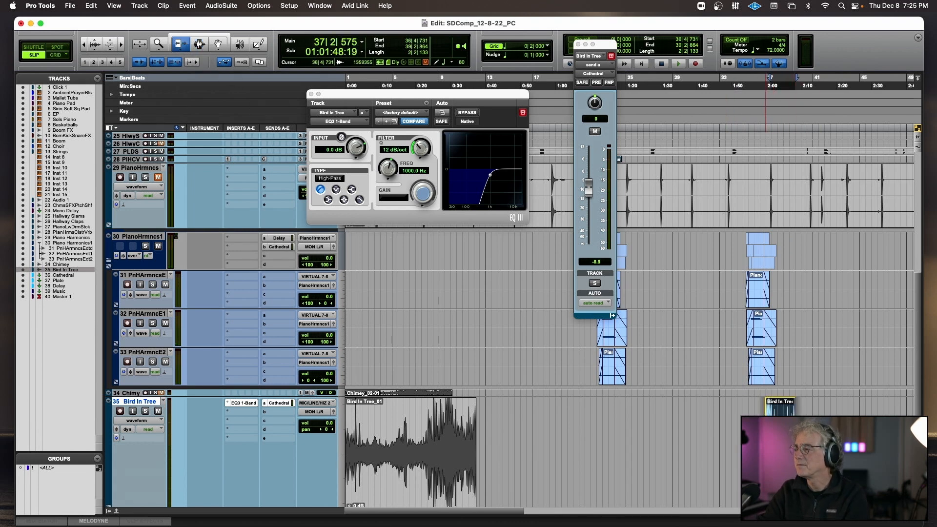
pyautogui.moveTo(765, 430); pyautogui.dragTo(765, 431)
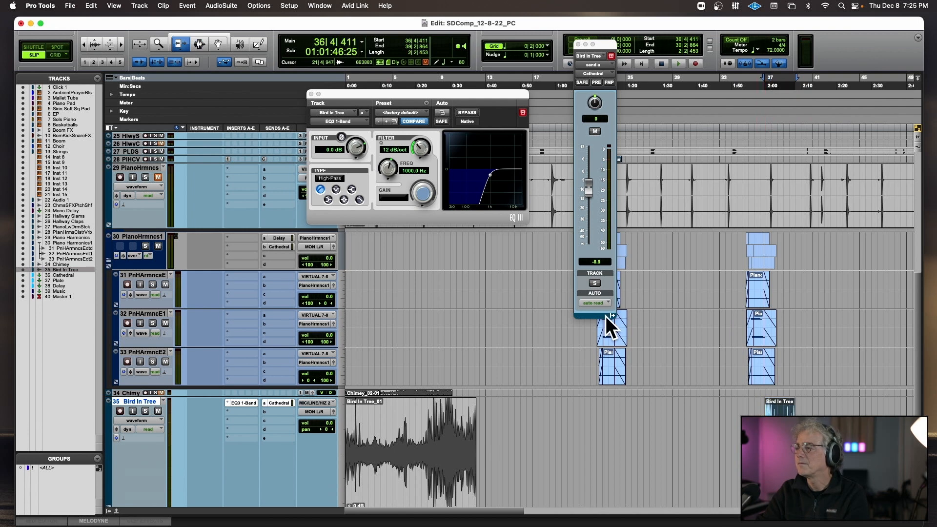
# Add fades at the start and end of the shortened Bird In Tree clip.
pyautogui.click(217, 44)
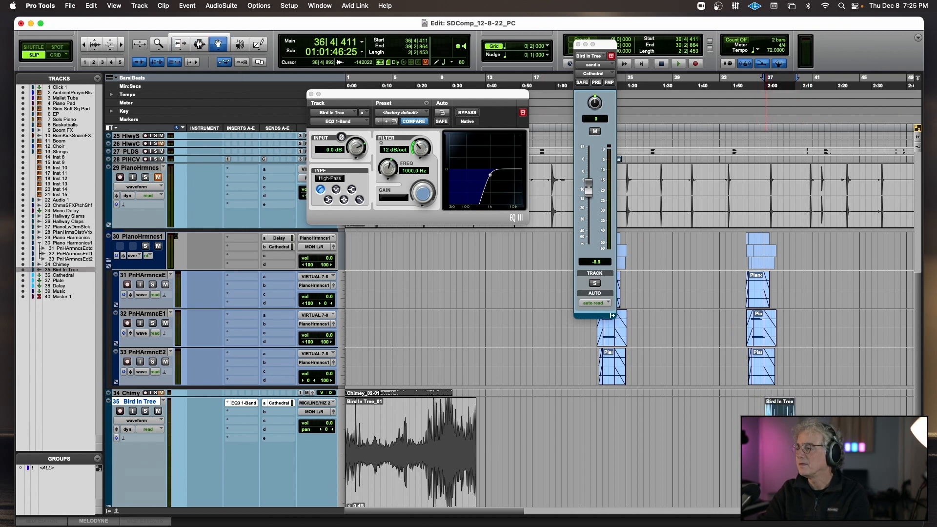
pyautogui.scroll(-4, 766, 434)
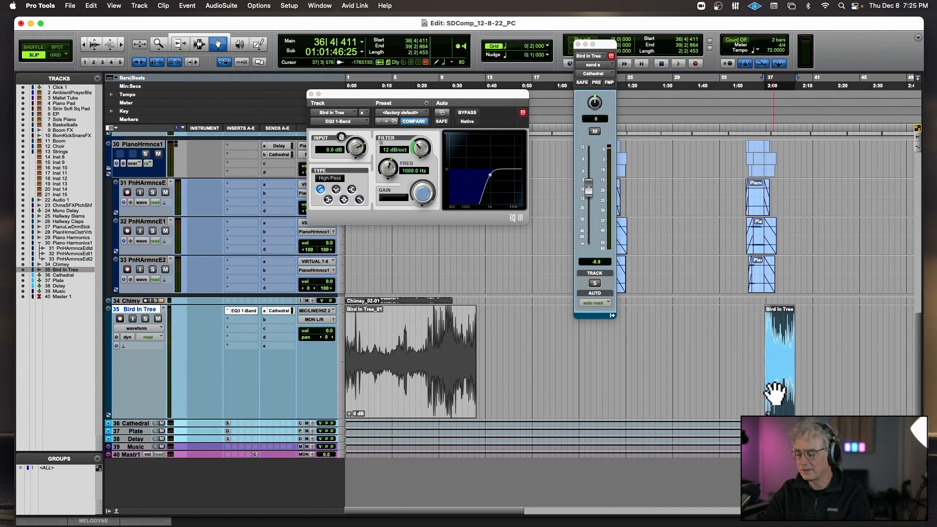
pyautogui.scroll(-10, 775, 393)
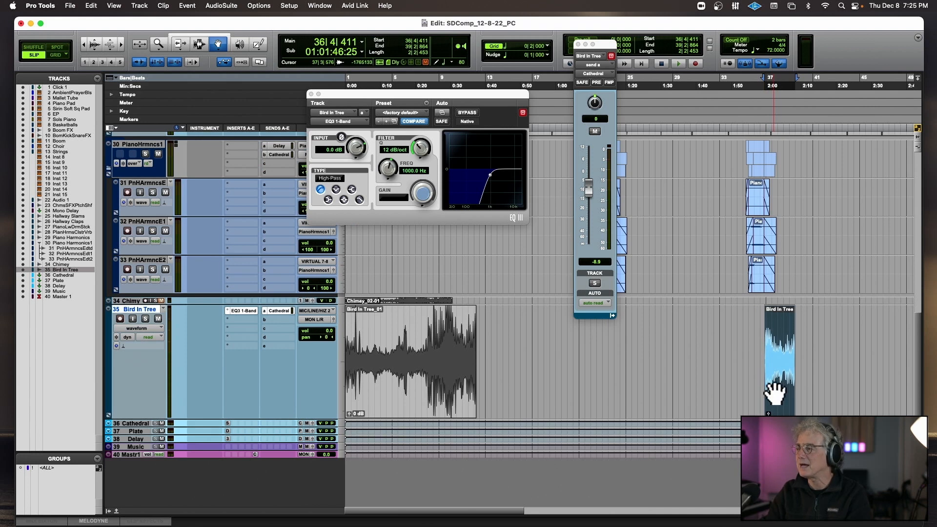
pyautogui.click(199, 44)
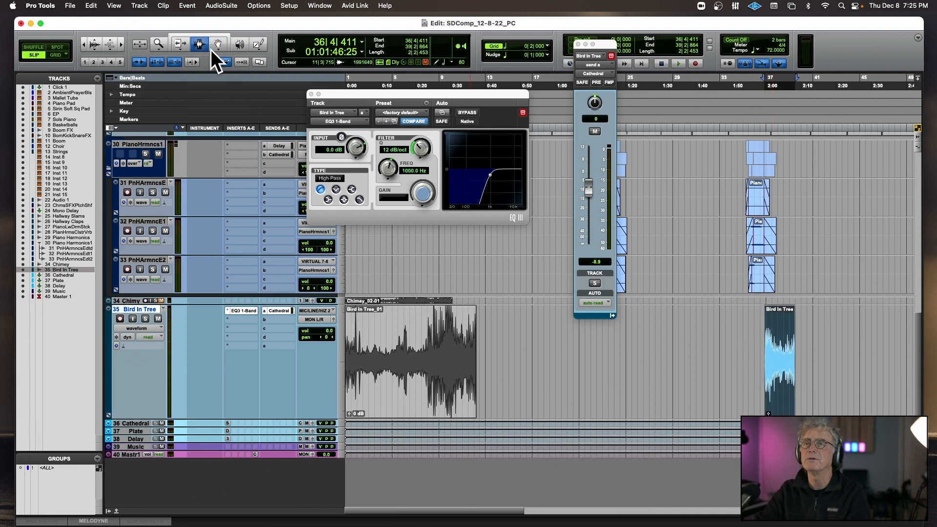
pyautogui.moveTo(762, 373); pyautogui.dragTo(823, 377)
pyautogui.hotkey('ctrl', 'f')
pyautogui.hotkey('ctrl', 'f')
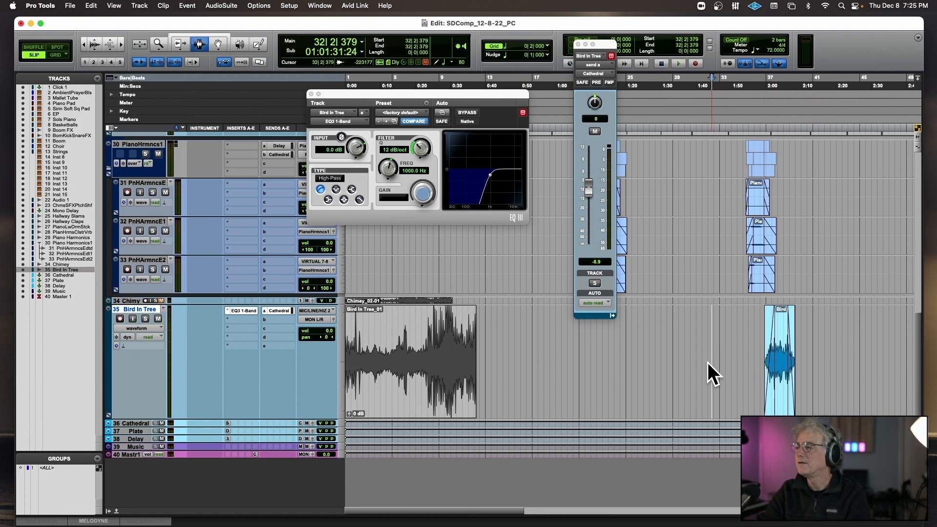
# Play the arrangement from 32|2|379, 29|2|518 and 24|3|004 to hear the section leading into the Bird In Tree clip.
pyautogui.click(712, 367)
pyautogui.press('space')
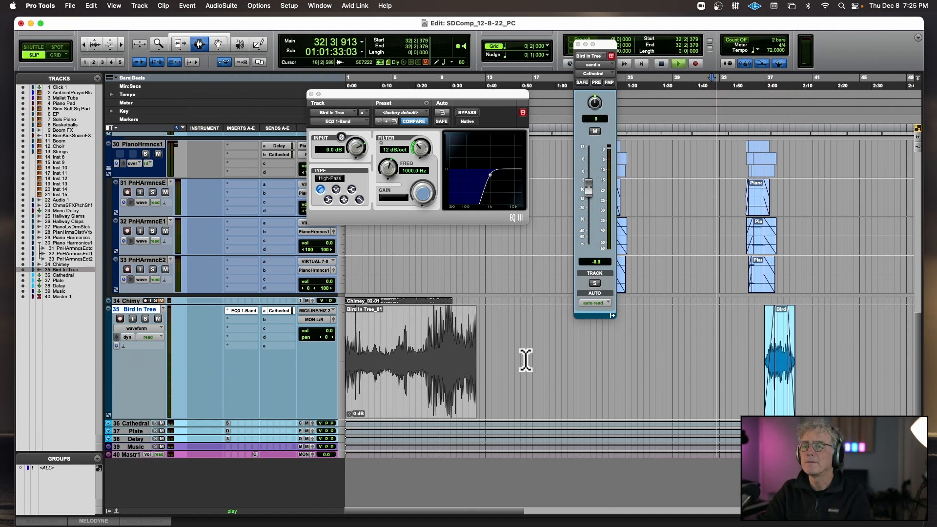
pyautogui.scroll(15, 694, 283)
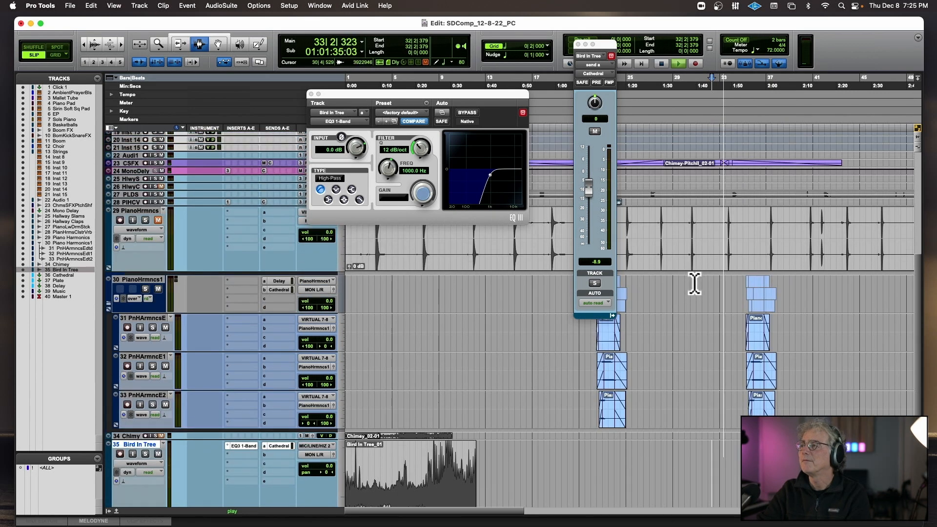
pyautogui.click(678, 341)
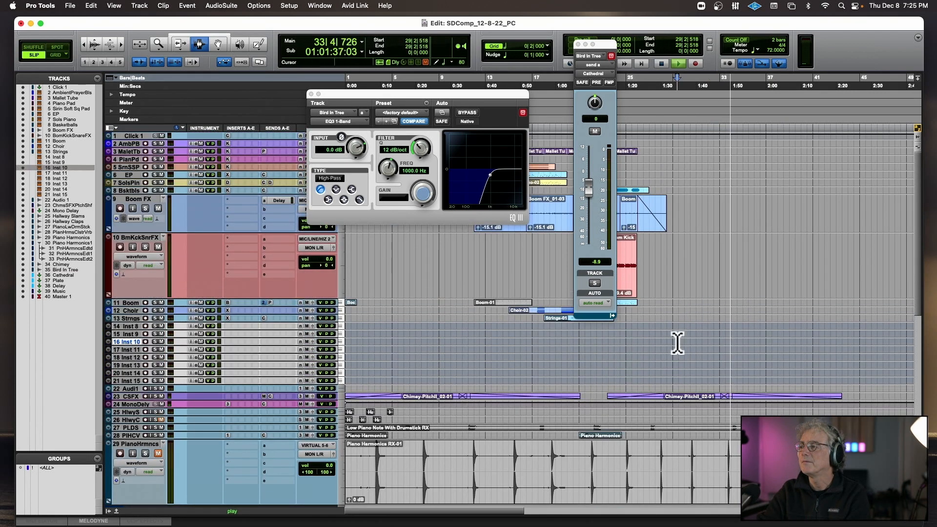
pyautogui.press('space')
pyautogui.press('space')
pyautogui.click(620, 358)
pyautogui.press('space')
pyautogui.press('space')
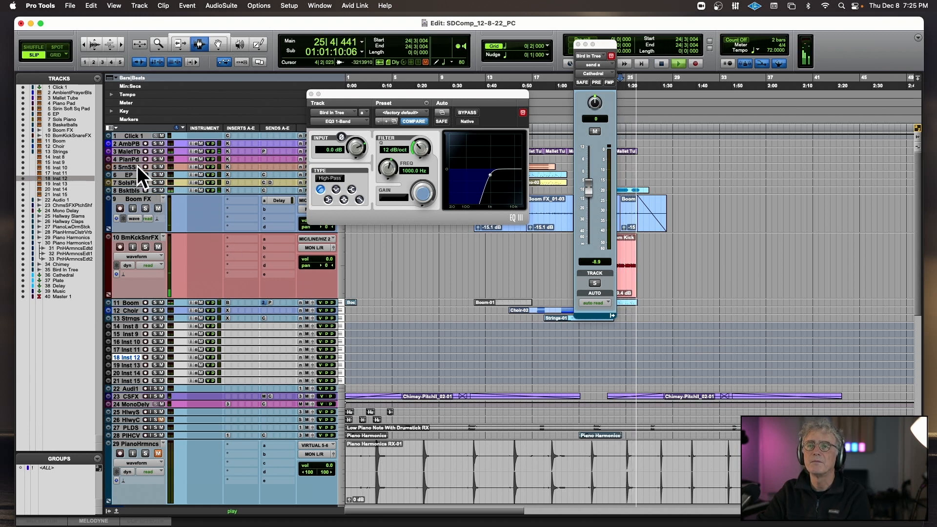
# Enlarge the Sirin Soft Sq Pad track and add a send to Cathedral at -5.4 dB on the Piano Pad track.
pyautogui.moveTo(133, 171); pyautogui.dragTo(134, 186)
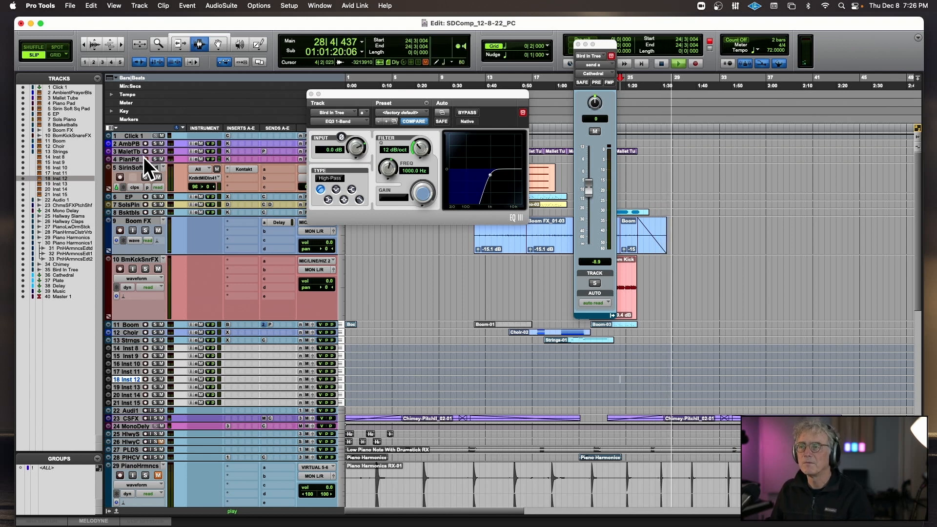
pyautogui.press('space')
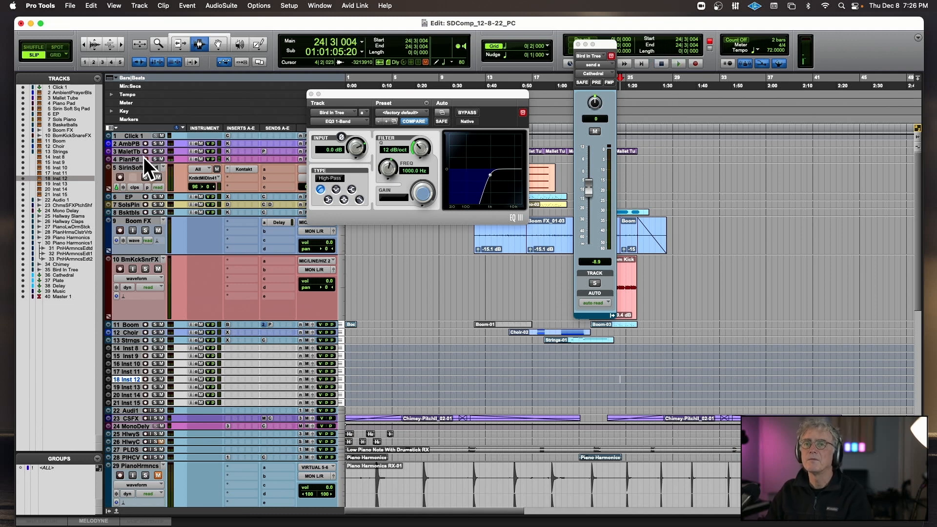
pyautogui.scroll(-5, 250, 134)
pyautogui.hscroll(1, 250, 135)
pyautogui.scroll(5, 254, 154)
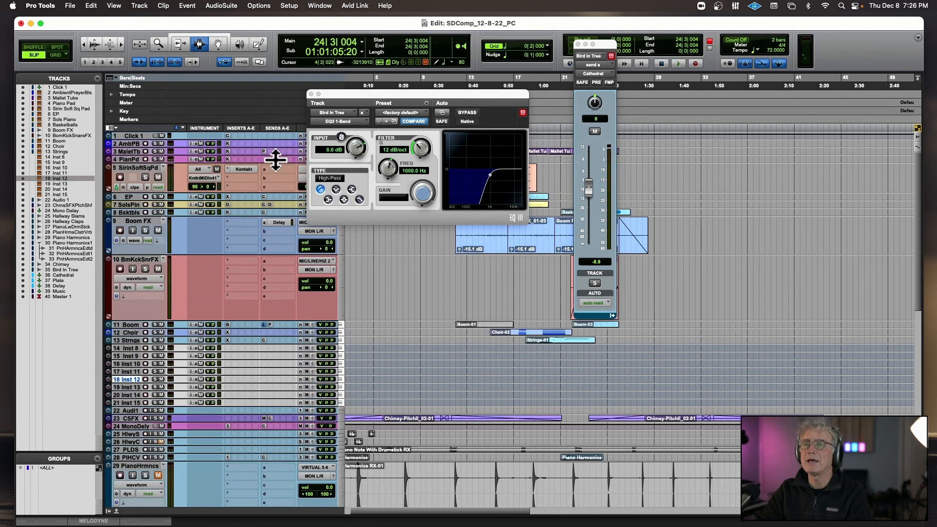
pyautogui.click(262, 157)
pyautogui.moveTo(274, 166)
pyautogui.click(353, 170)
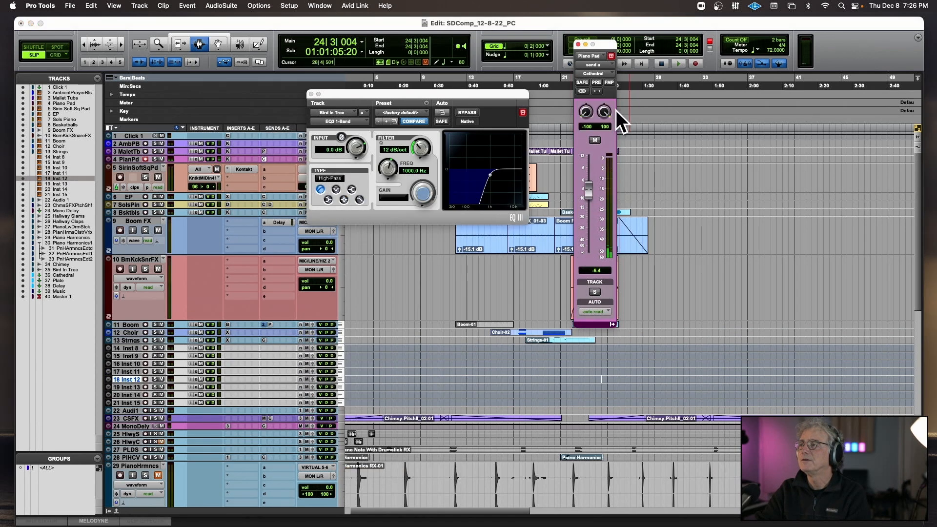
pyautogui.click(578, 44)
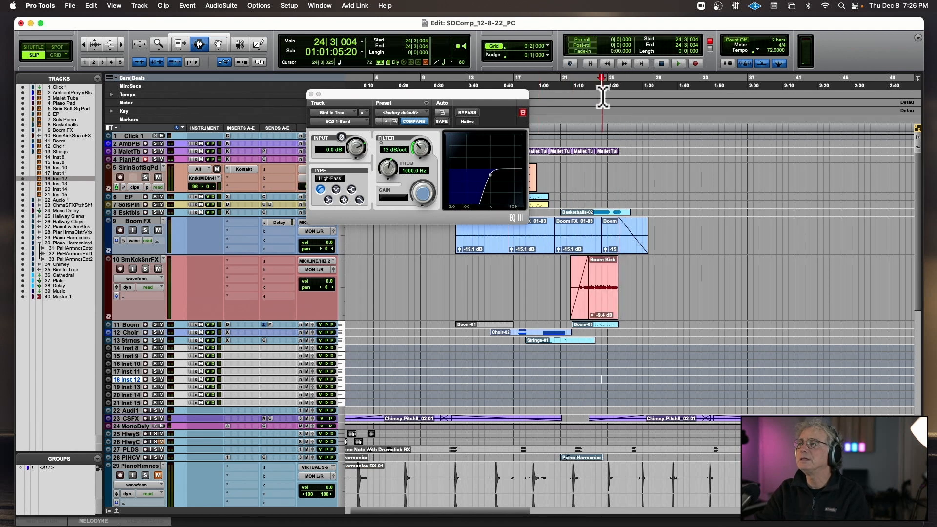
# Record a Piano Pad part with playback starting from 24|2|644.
pyautogui.click(600, 99)
pyautogui.press('space')
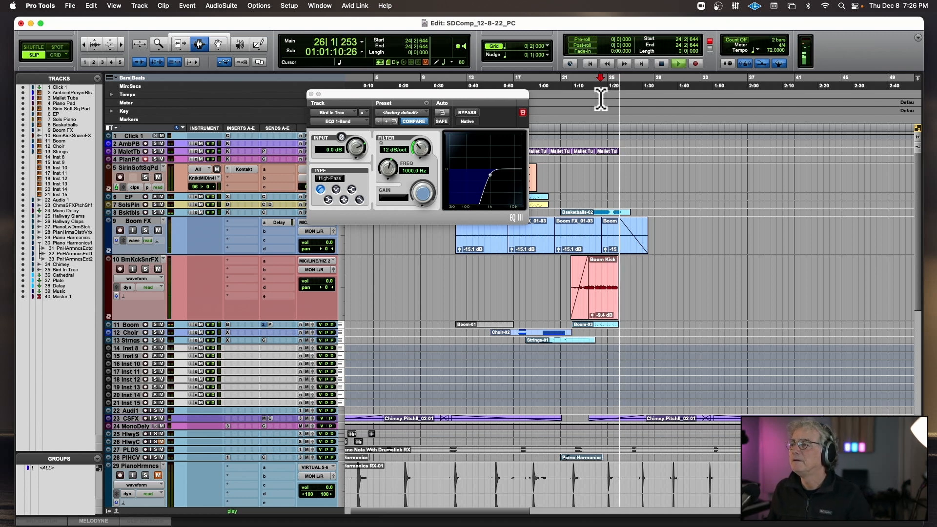
pyautogui.press('super+space')
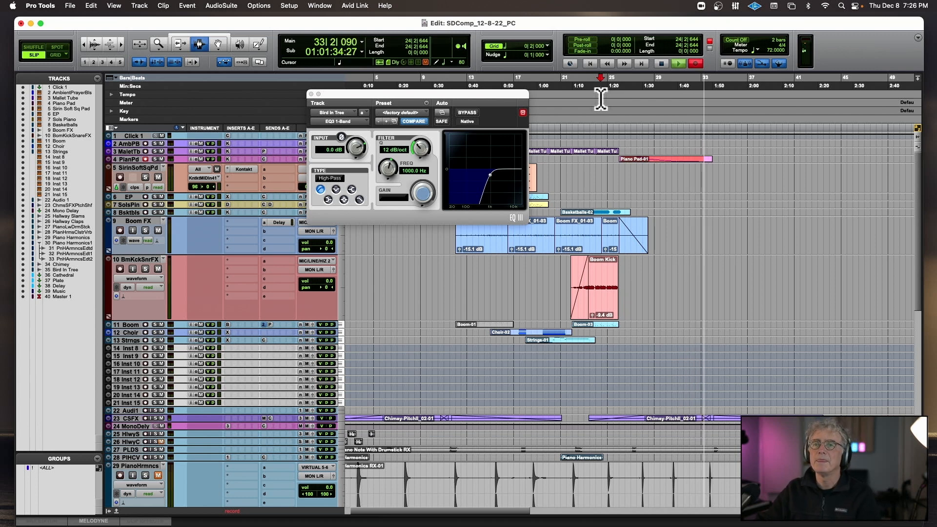
pyautogui.press('space')
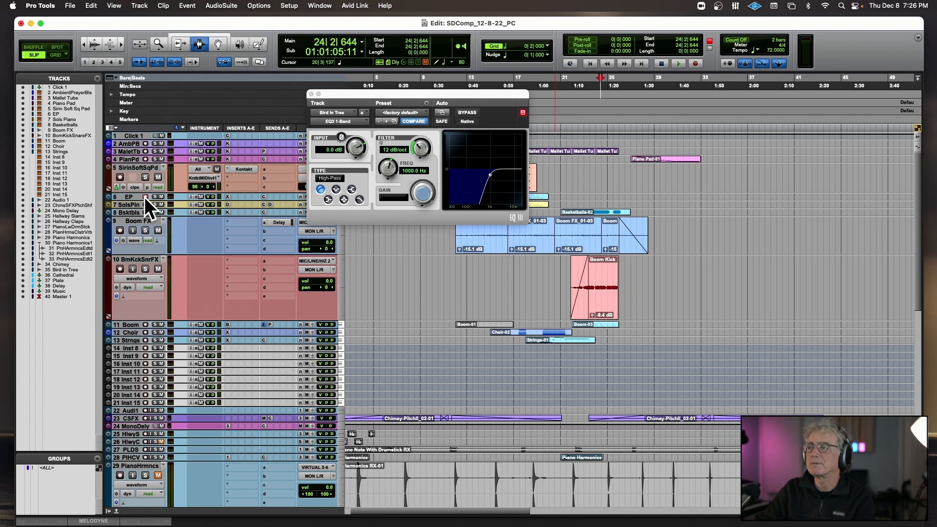
# Record an EP part with playback starting from 24|1|642.
pyautogui.press('space')
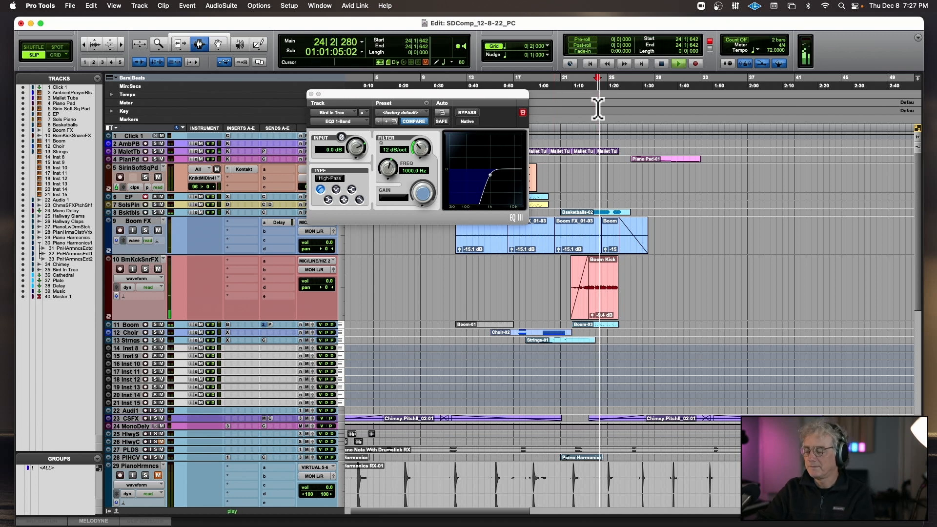
pyautogui.press('super+space')
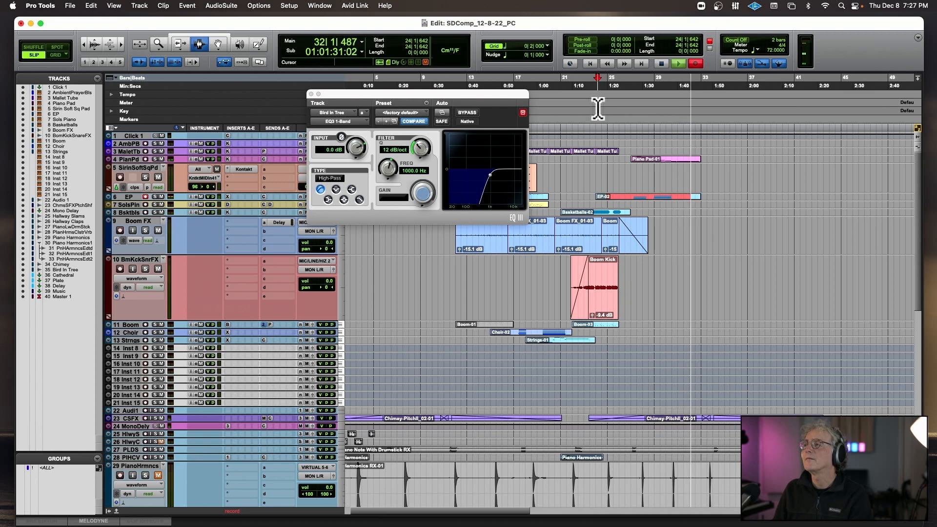
pyautogui.press('super+period')
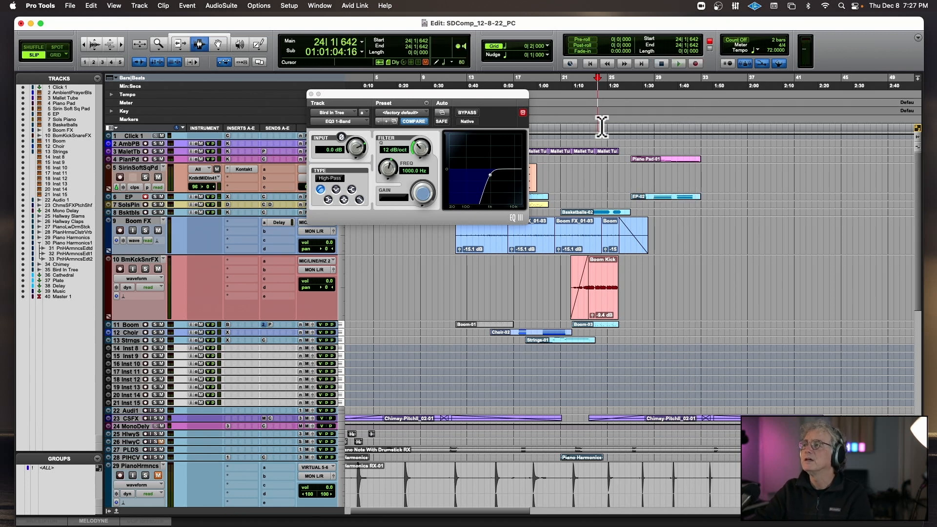
# Select the new EP clip and check which MIDI CC controls Attack in the Easy smart knobs of Xpand!2.
pyautogui.doubleClick(637, 195)
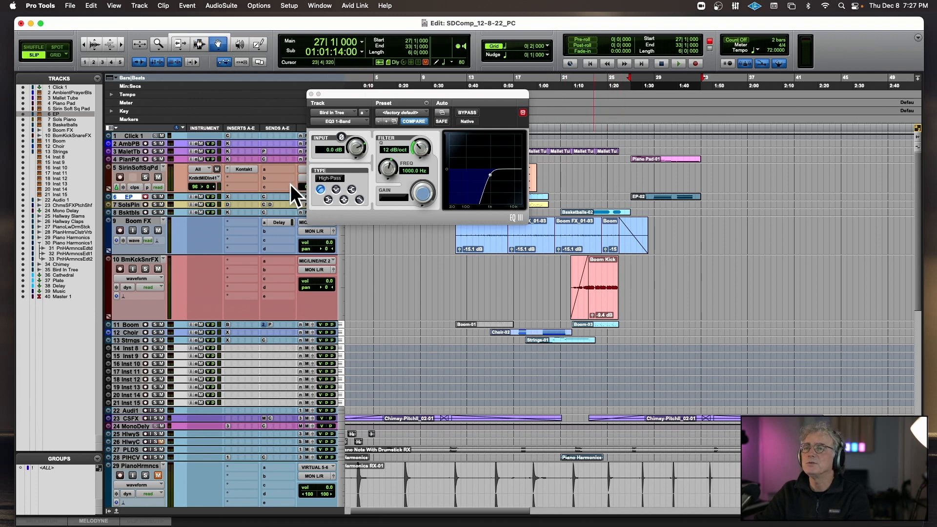
pyautogui.click(225, 195)
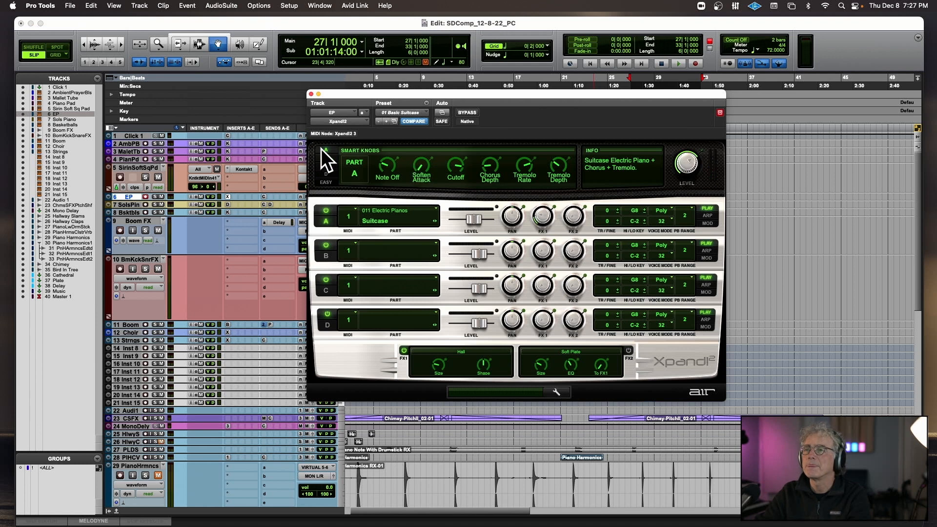
pyautogui.click(328, 182)
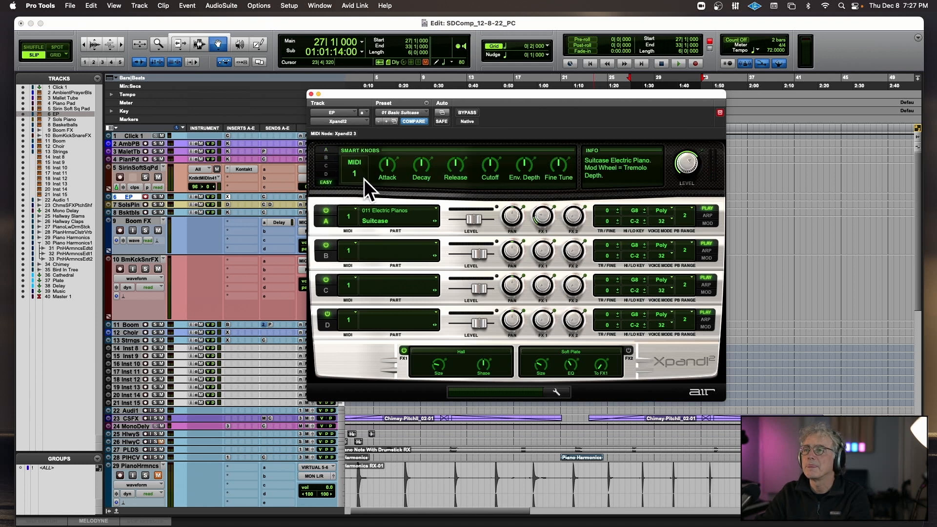
pyautogui.rightClick(389, 166)
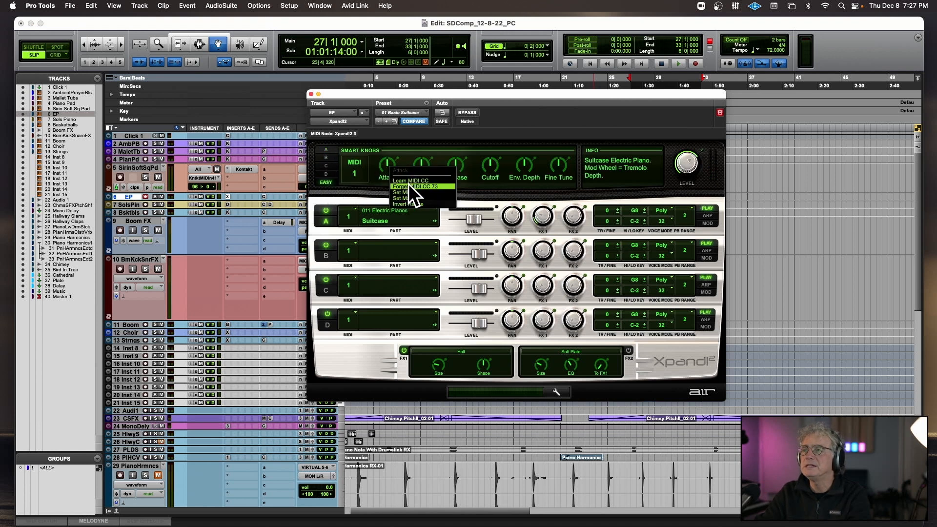
pyautogui.click(311, 94)
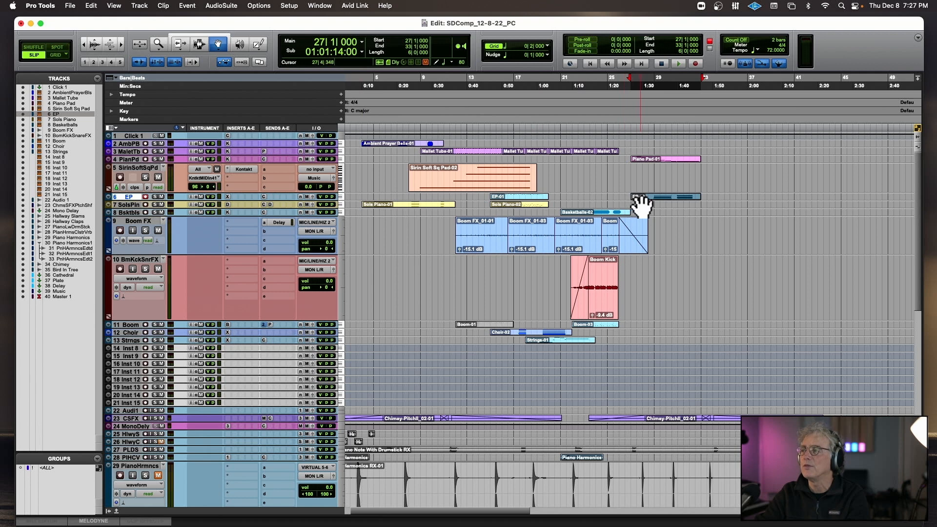
# Add sound cntrl #4 (73) to the EP track's automated MIDI controllers in the MIDI Editor.
pyautogui.click(115, 512)
pyautogui.click(67, 417)
pyautogui.moveTo(69, 418)
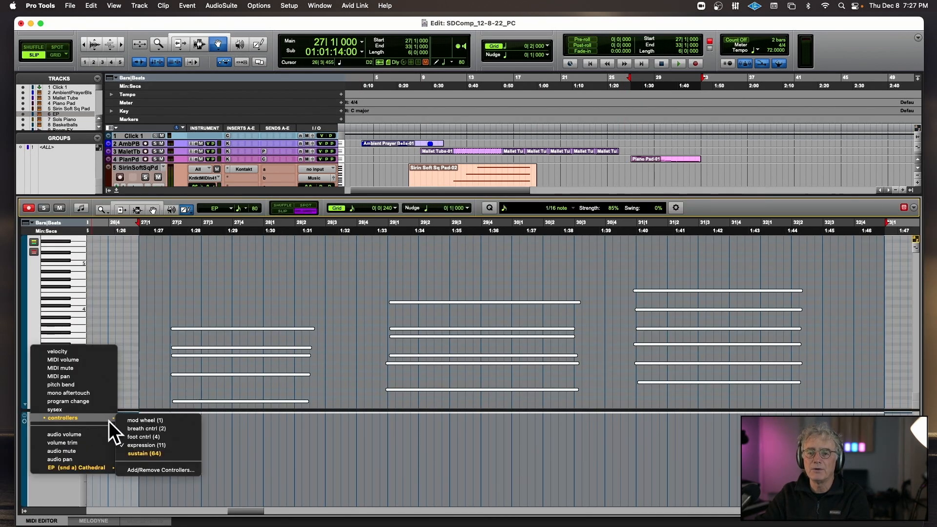
pyautogui.click(157, 470)
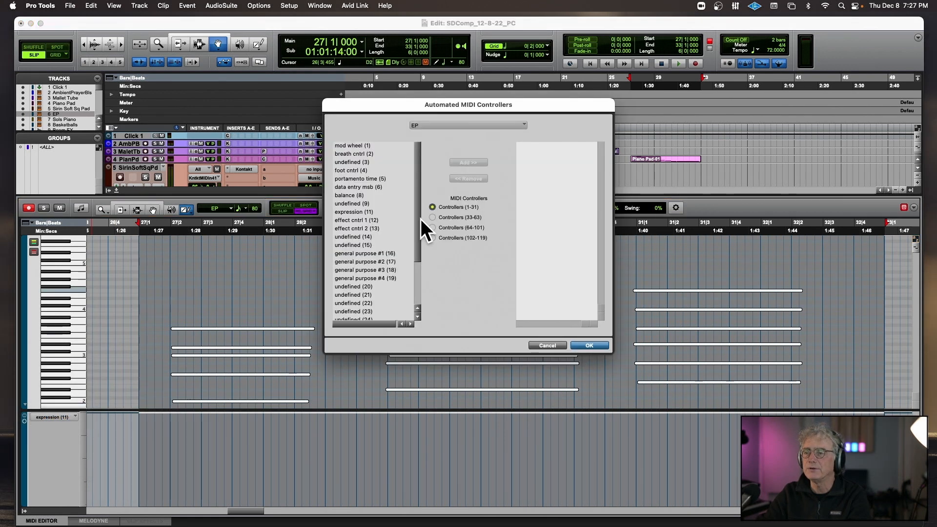
pyautogui.moveTo(414, 254)
pyautogui.mouseDown()
pyautogui.moveTo(415, 309)
pyautogui.moveTo(416, 253)
pyautogui.mouseUp()
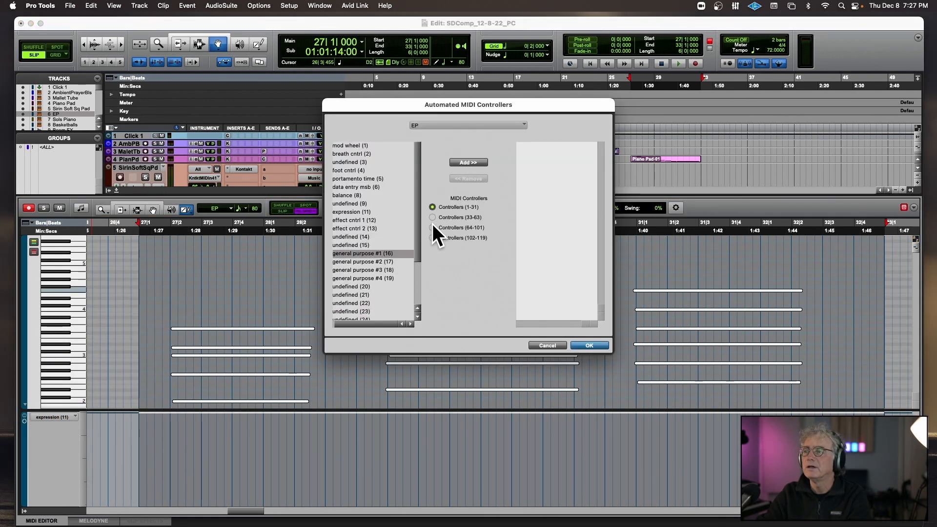
pyautogui.click(432, 227)
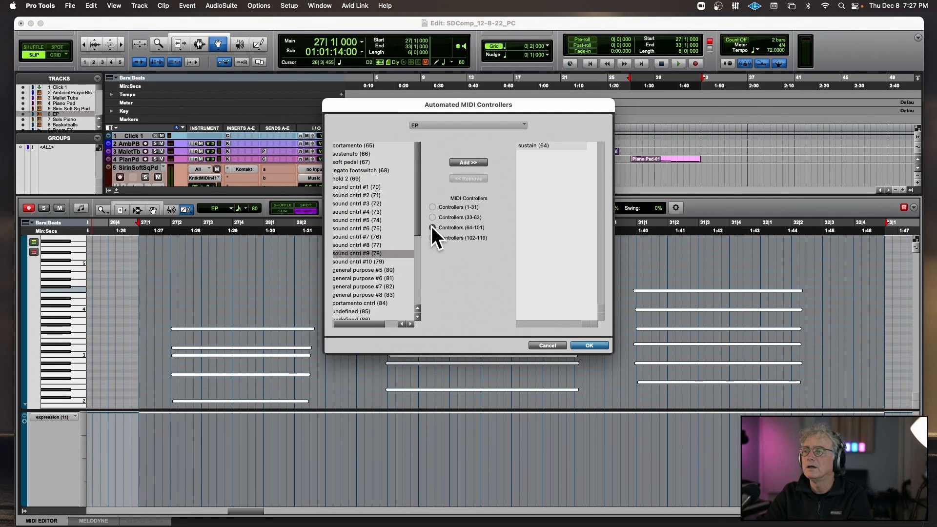
pyautogui.click(370, 213)
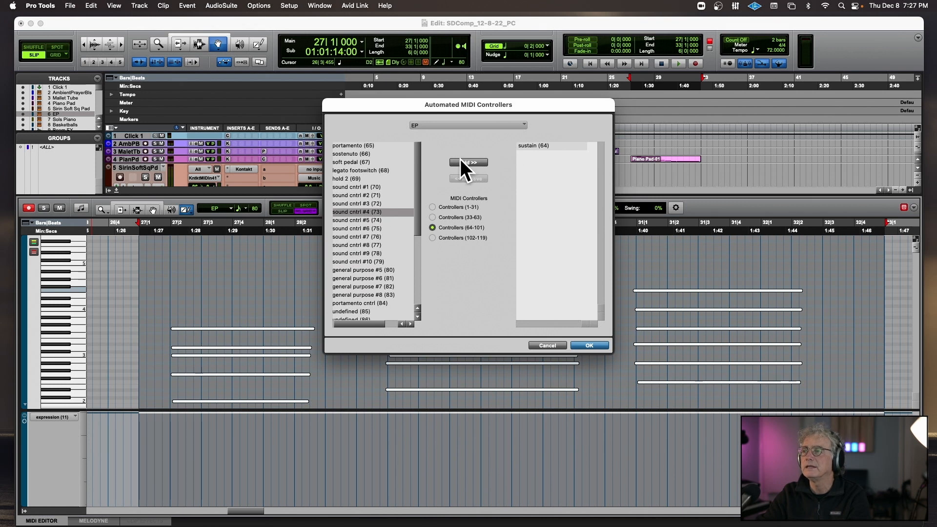
pyautogui.click(461, 161)
pyautogui.click(590, 345)
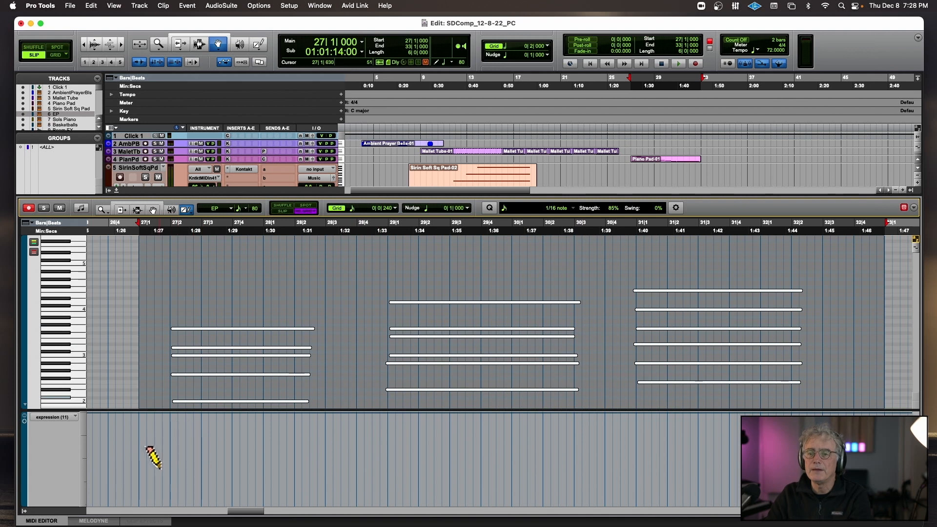
# Try lowering the EP clip's expression (11) from bar 27 with several drawn lines, auditioning the part, and close the docked editor.
pyautogui.moveTo(152, 478); pyautogui.dragTo(175, 463)
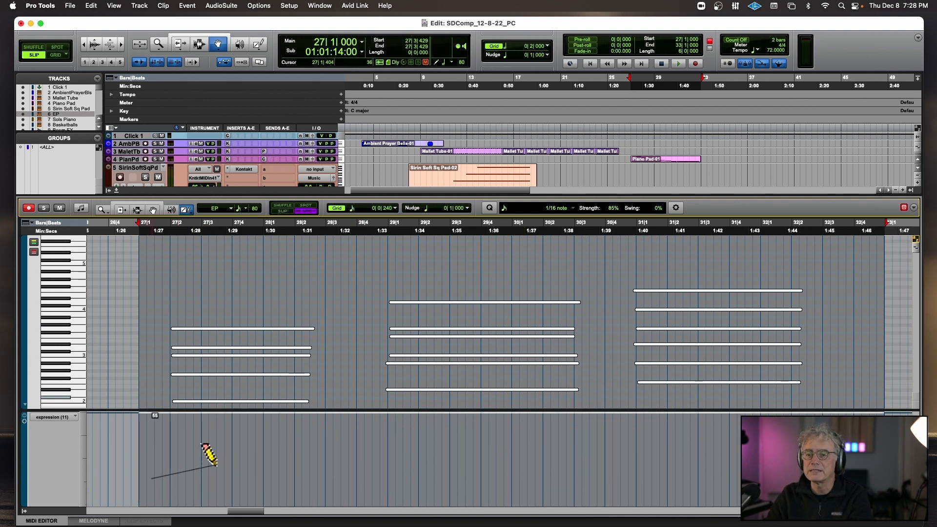
pyautogui.moveTo(277, 472); pyautogui.dragTo(277, 473)
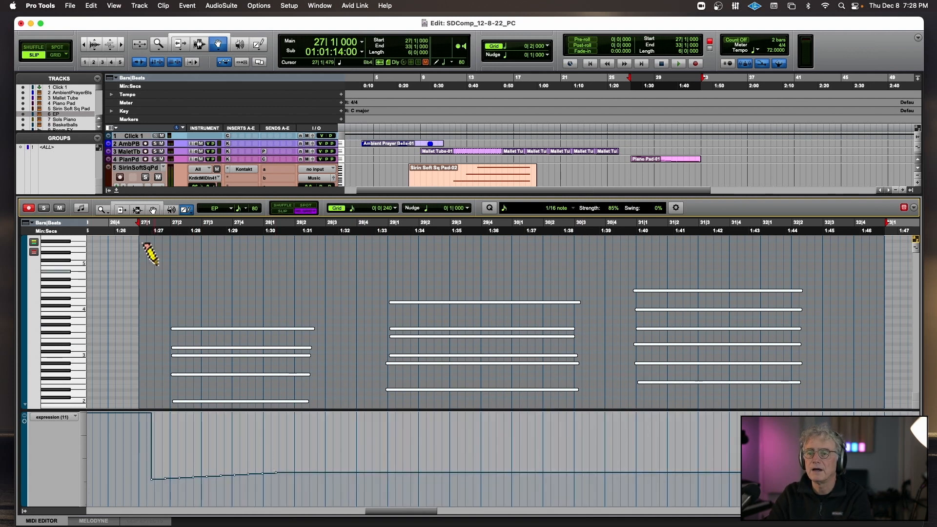
pyautogui.click(147, 236)
pyautogui.press('space')
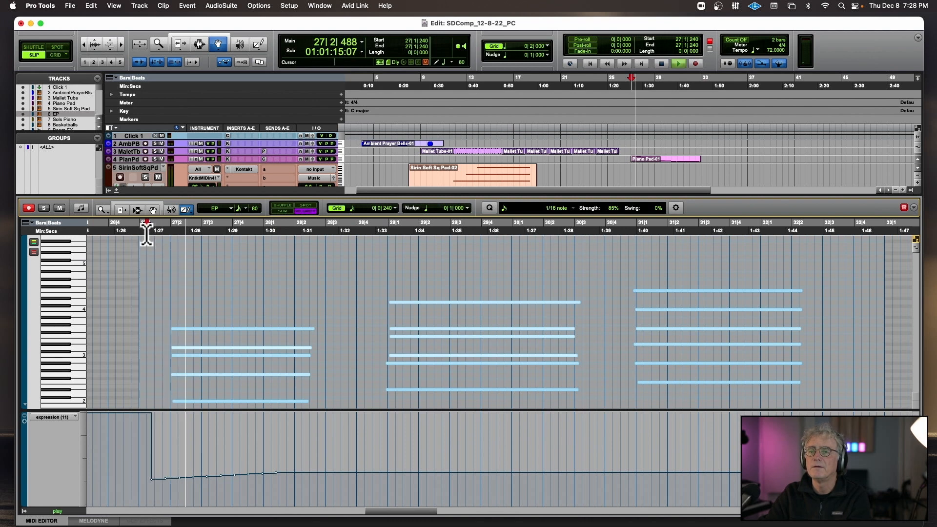
pyautogui.moveTo(143, 452); pyautogui.dragTo(442, 454)
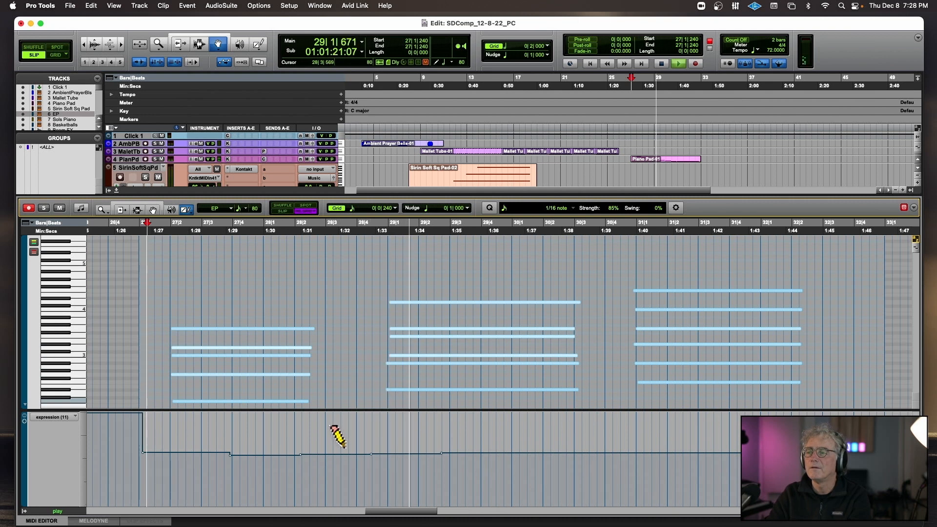
pyautogui.press('space')
pyautogui.moveTo(151, 472); pyautogui.dragTo(454, 467)
pyautogui.press('space')
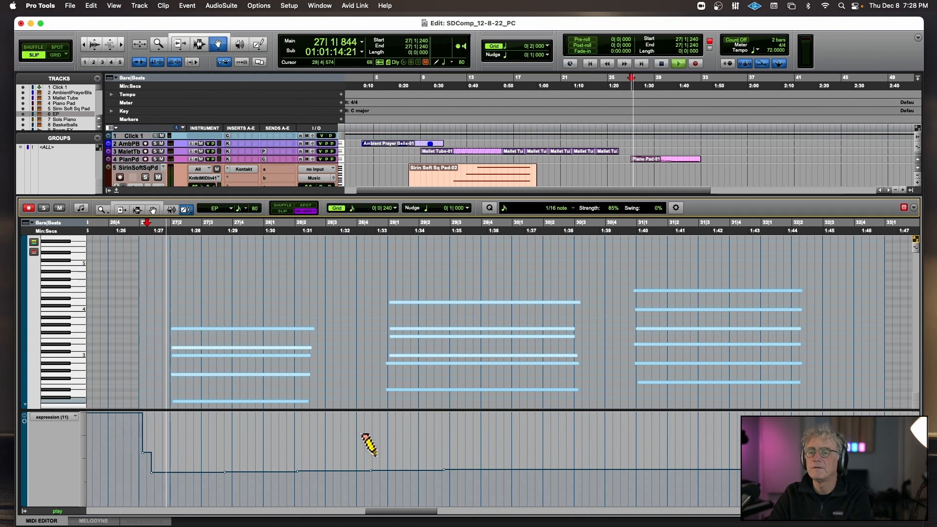
pyautogui.click(118, 191)
pyautogui.press('space')
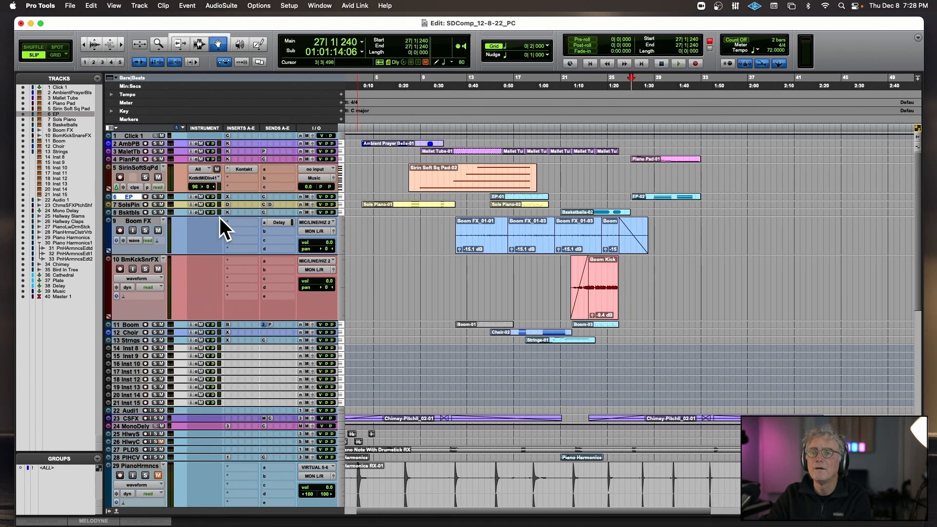
# Audition the EP part with Xpand!2 open and inspect the Attack smart knob.
pyautogui.click(227, 196)
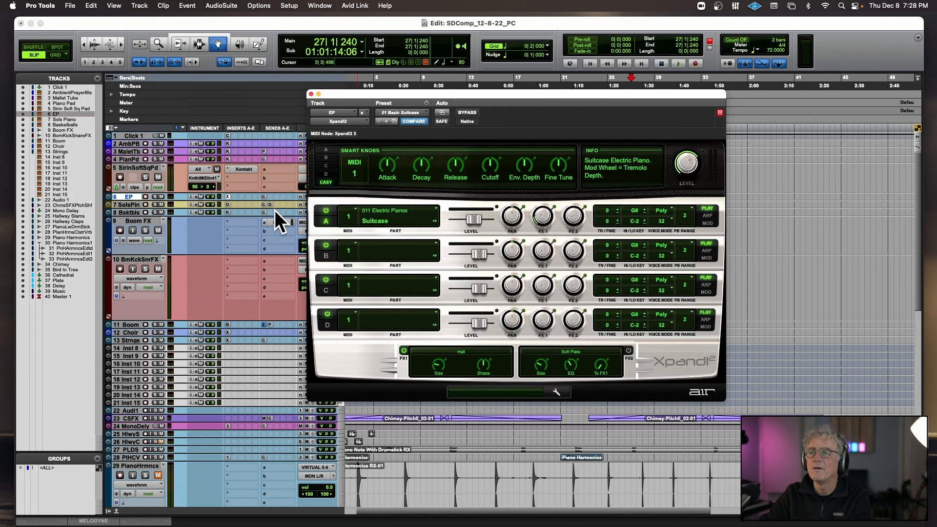
pyautogui.press('space')
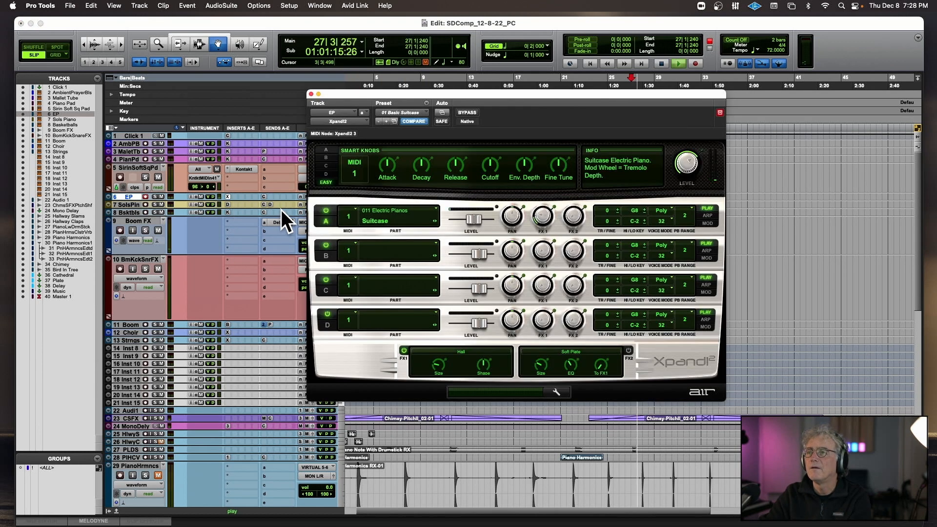
pyautogui.press('space')
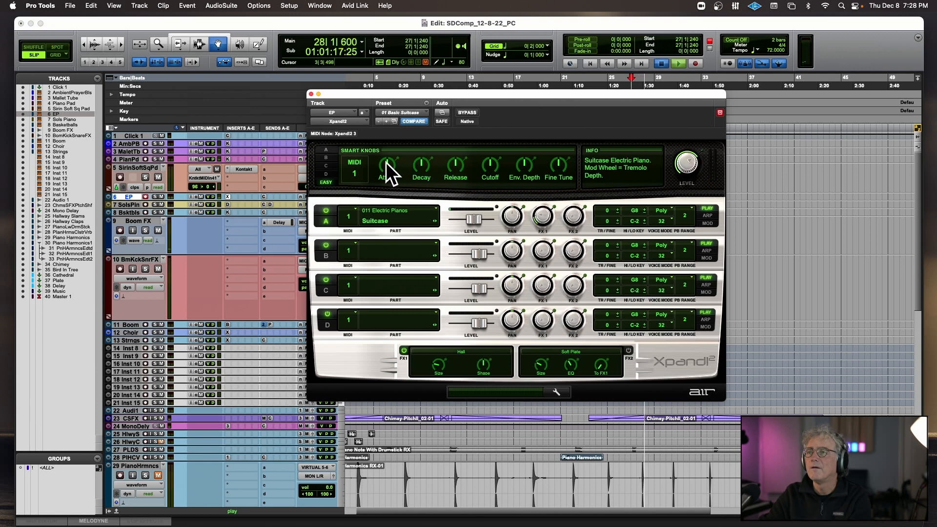
pyautogui.rightClick(386, 162)
pyautogui.click(360, 160)
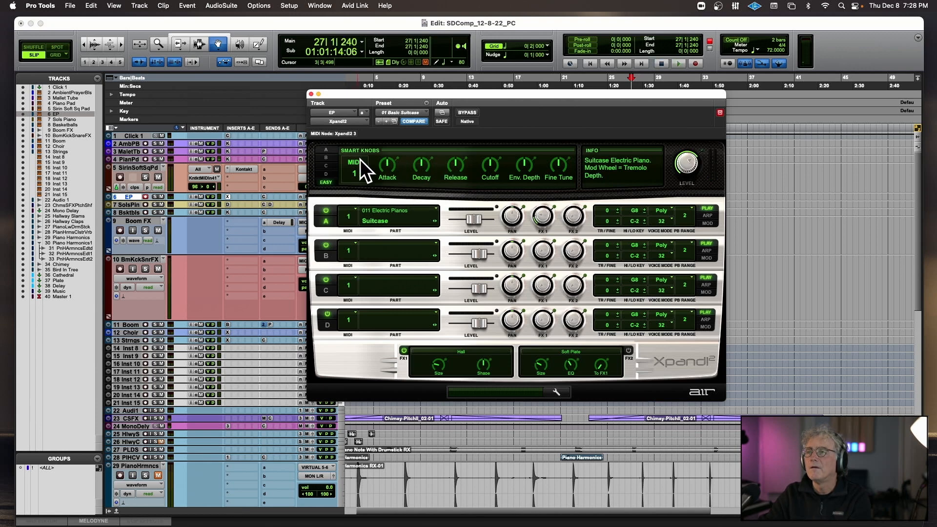
pyautogui.click(311, 94)
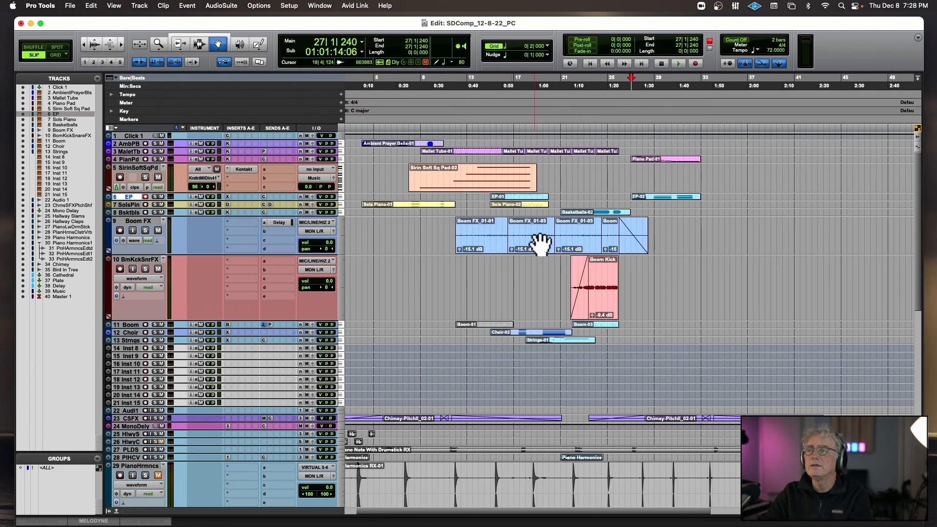
# Open the bar 27 EP clip in its own MIDI Editor window and undo the drawn expression edits.
pyautogui.doubleClick(656, 199)
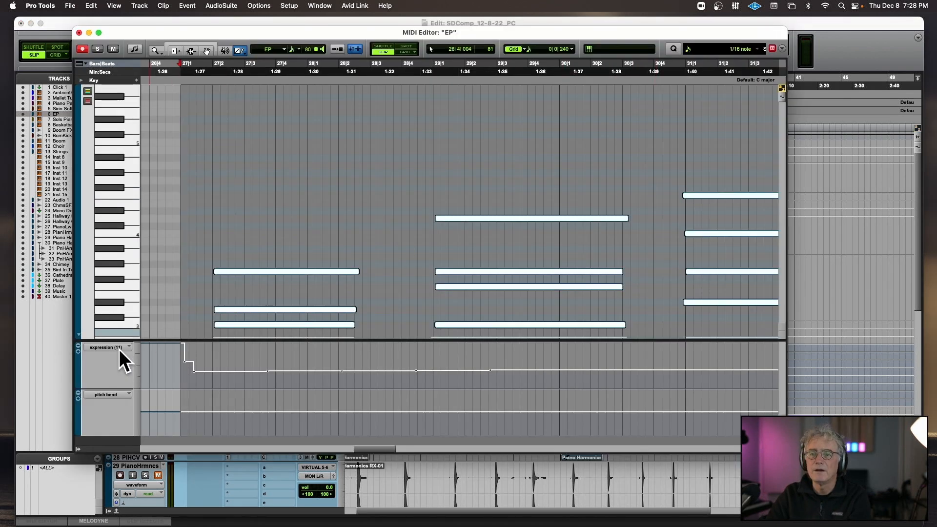
pyautogui.press('super+z')
pyautogui.press('super+z')
pyautogui.press('super+z')
pyautogui.press('super+z')
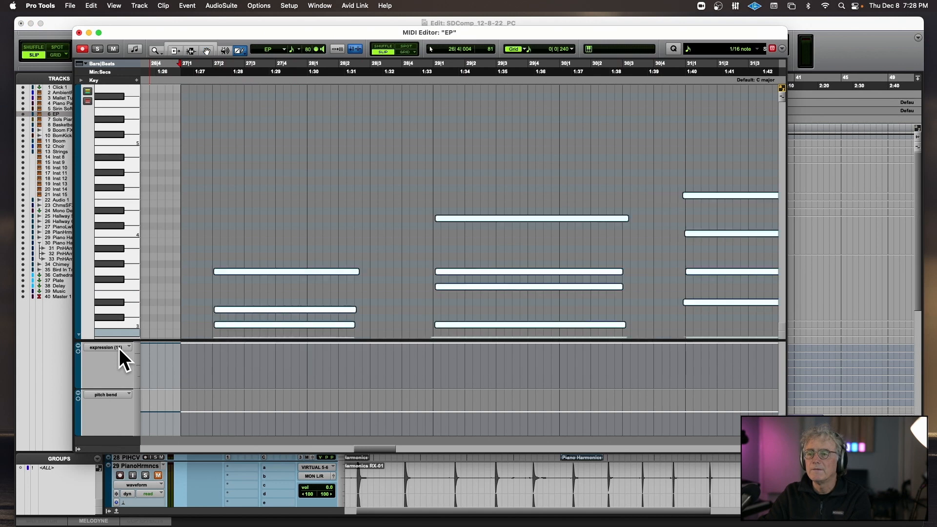
# Show the sound cntrl #4 (73) lane, lower it to about 36 before beat 27|2, and audition the EP part.
pyautogui.click(119, 348)
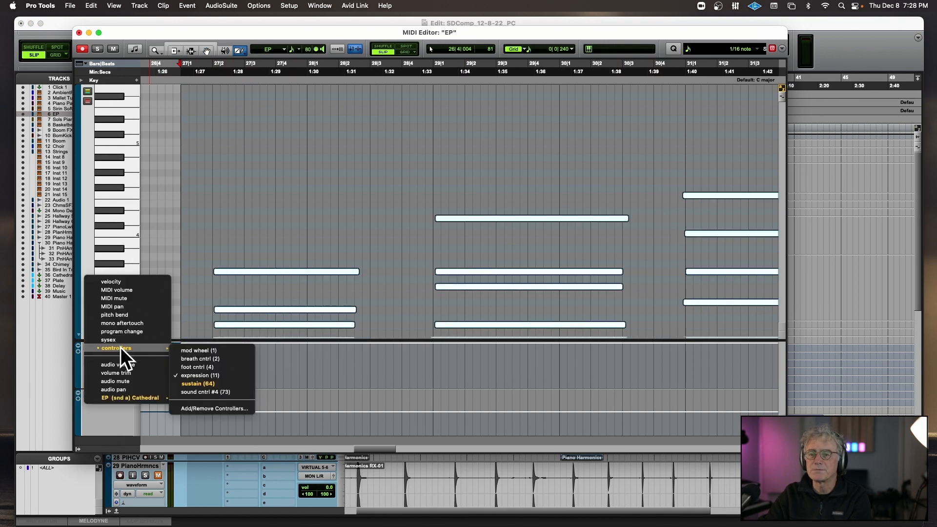
pyautogui.click(220, 392)
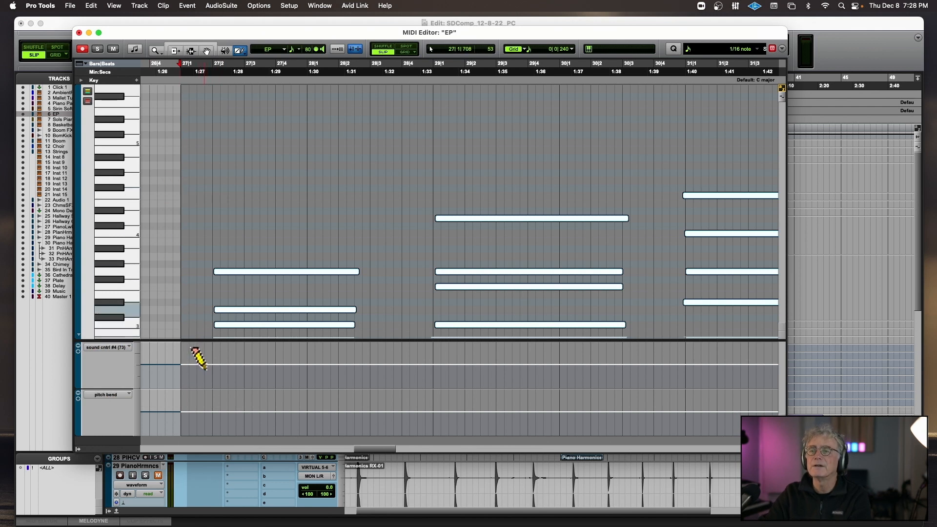
pyautogui.click(207, 374)
pyautogui.press('space')
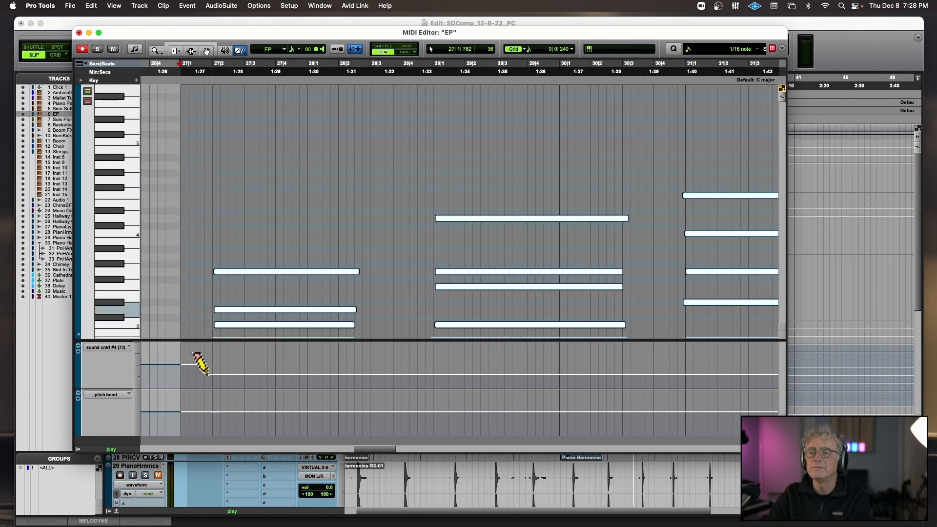
pyautogui.press('space')
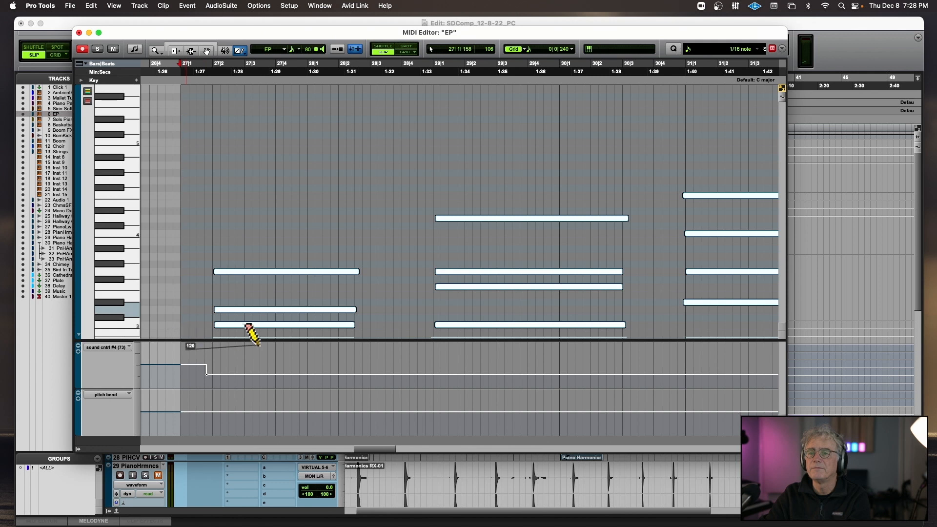
# Redraw sound cntrl #4 as a high, slightly rising line from the start of bar 27 and audition it.
pyautogui.moveTo(259, 345); pyautogui.dragTo(258, 344)
pyautogui.press('space')
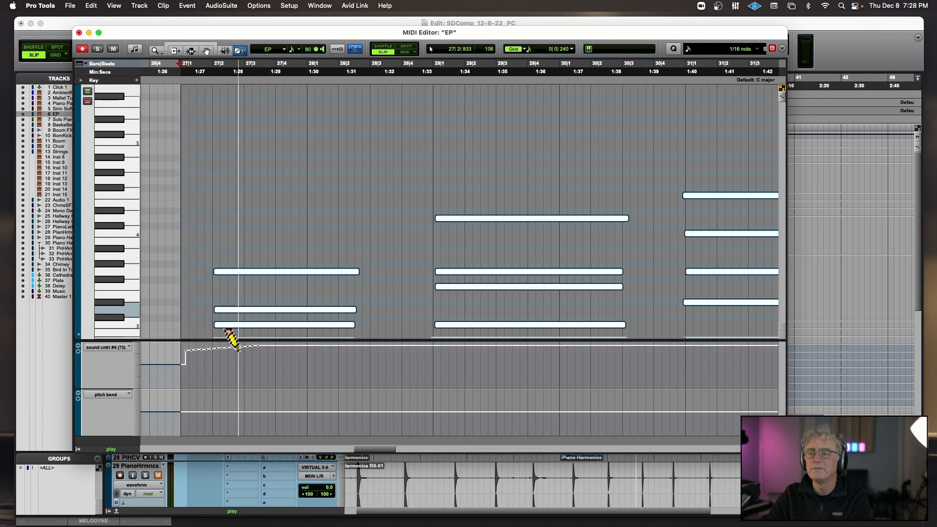
pyautogui.press('space')
# Draw a steep low-to-high sound cntrl #4 ramp across bar 27, solo the EP track, and audition the change.
pyautogui.moveTo(264, 354); pyautogui.dragTo(292, 348)
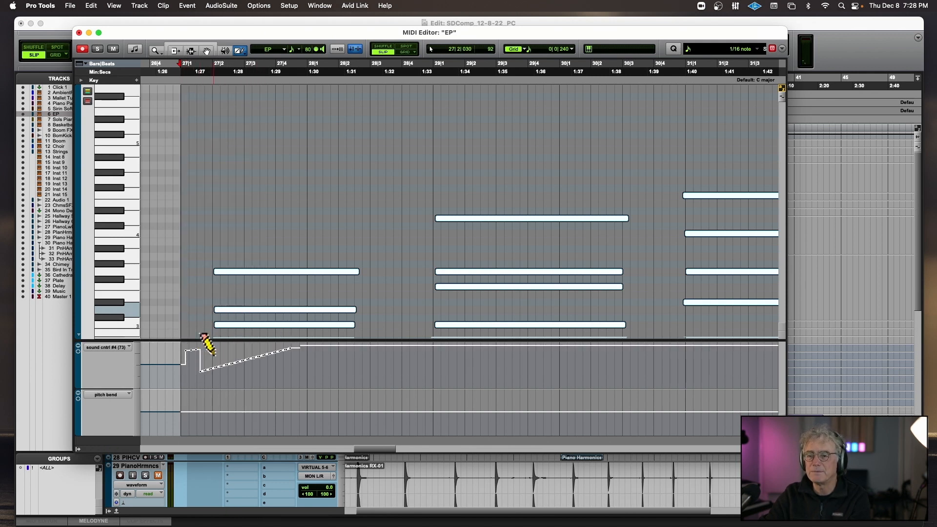
pyautogui.scroll(5, 122, 90)
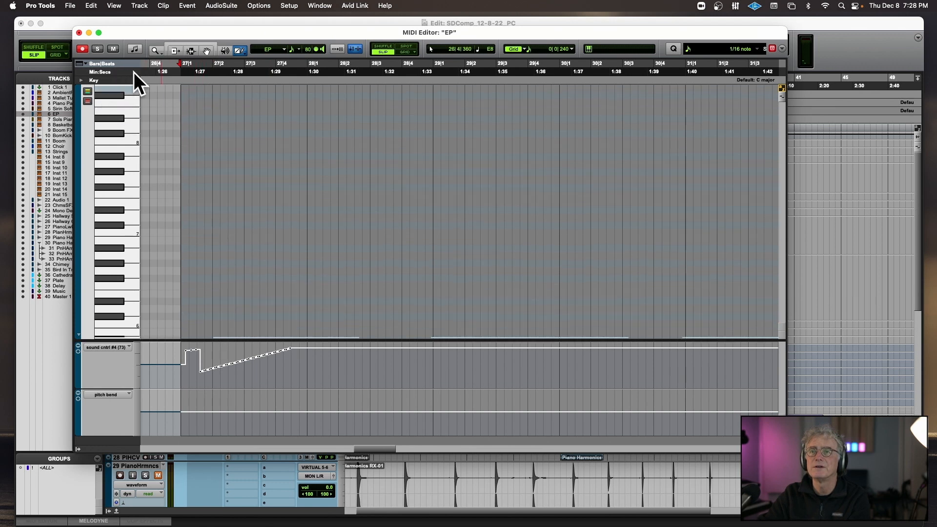
pyautogui.click(98, 48)
pyautogui.press('space')
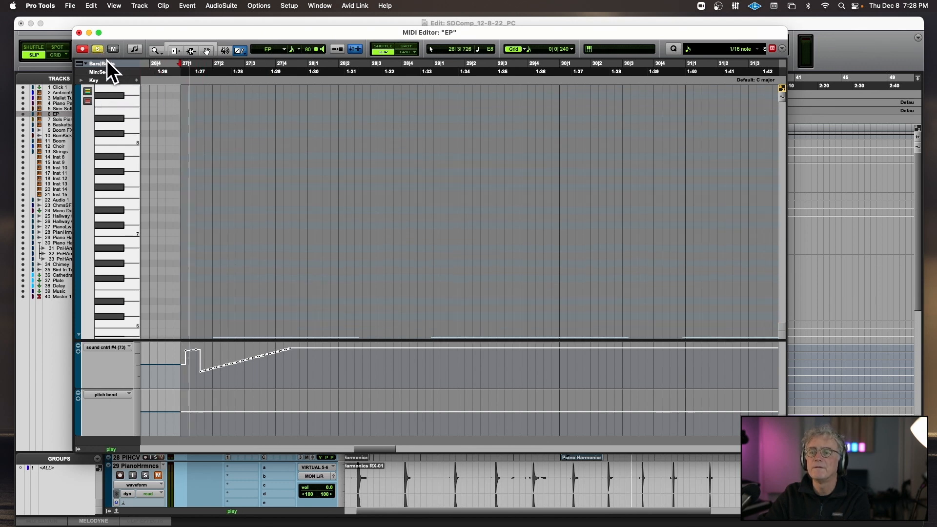
pyautogui.press('space')
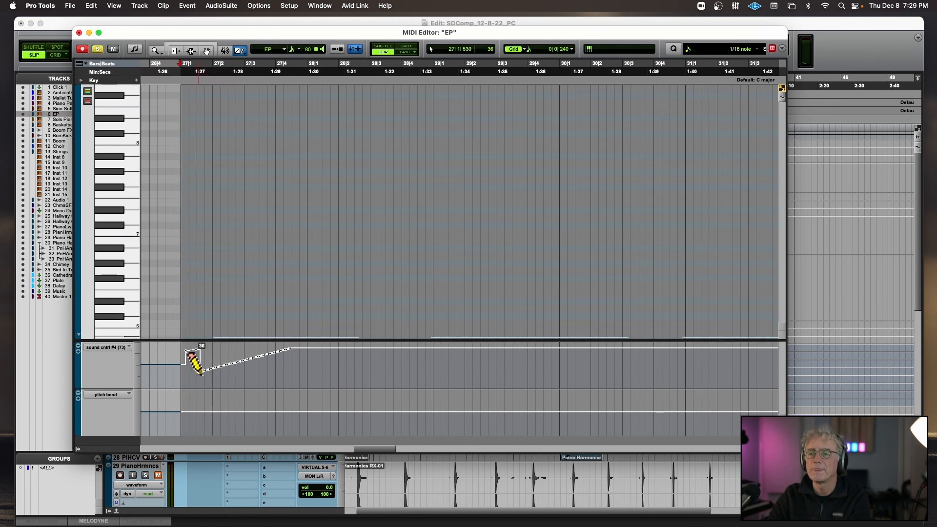
# Redraw the sound cntrl #4 ramp as a shallower rise from 36 into bar 28 and audition it.
pyautogui.moveTo(333, 365); pyautogui.dragTo(332, 366)
pyautogui.press('space')
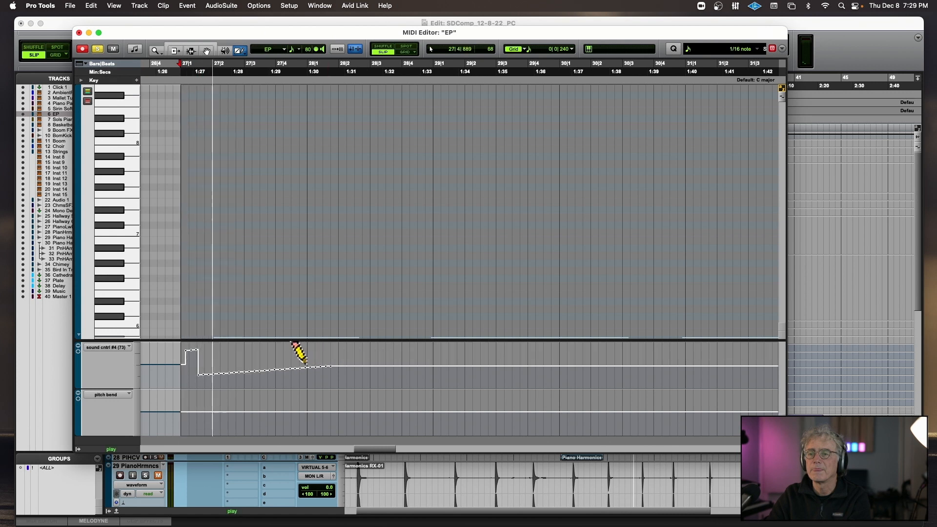
pyautogui.press('space')
# Replace the sound cntrl #4 ramp with a nearly flat line at about 105 into bar 28 and audition it.
pyautogui.moveTo(341, 350); pyautogui.dragTo(338, 349)
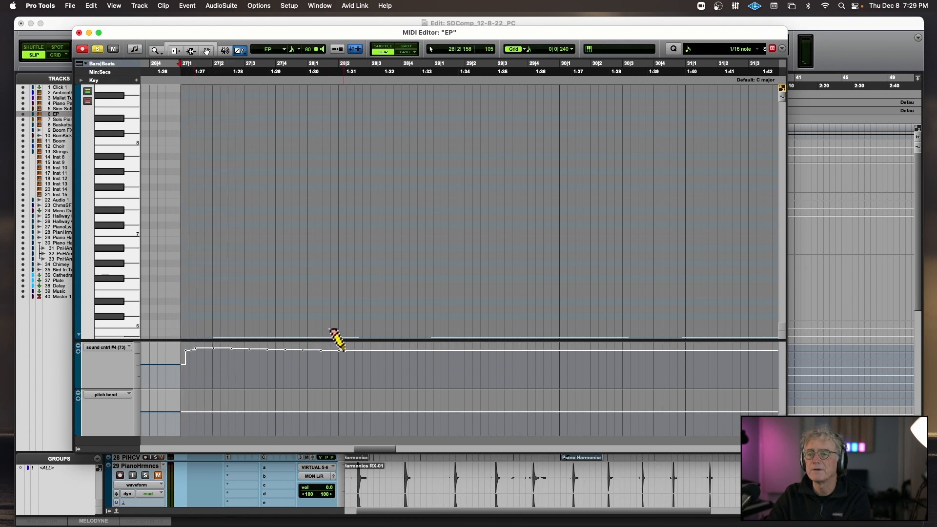
pyautogui.press('space')
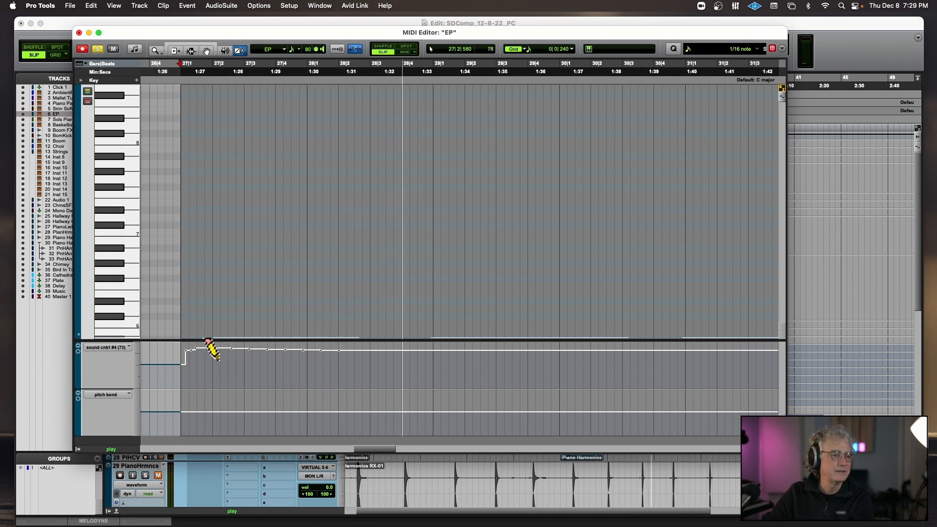
pyautogui.press('space')
# Switch the controller lane to expression (11), audition the soloed EP part, and view both EP clips on the timeline.
pyautogui.click(103, 344)
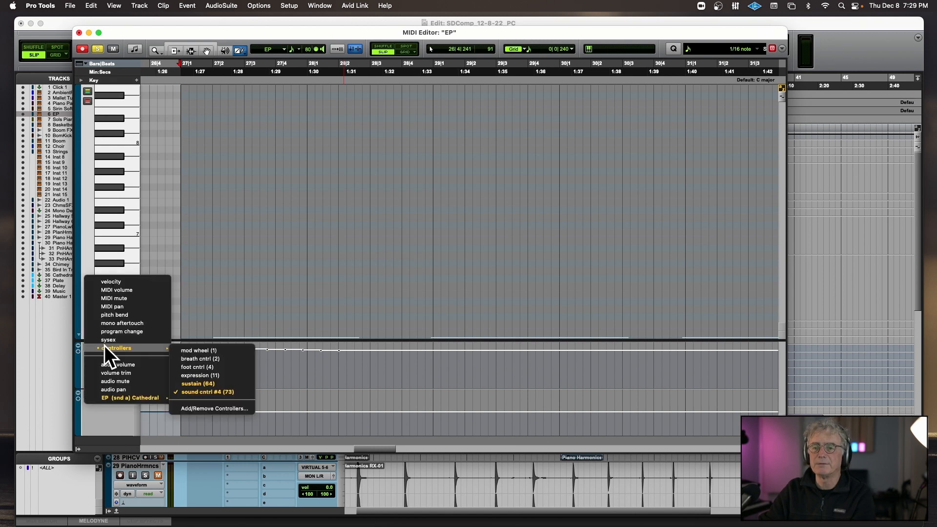
pyautogui.click(232, 376)
pyautogui.press('space')
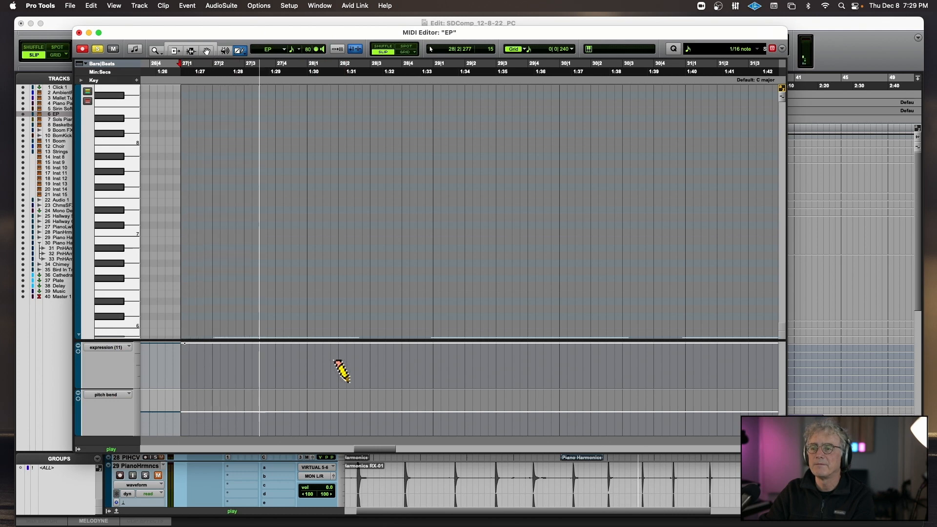
pyautogui.press('space')
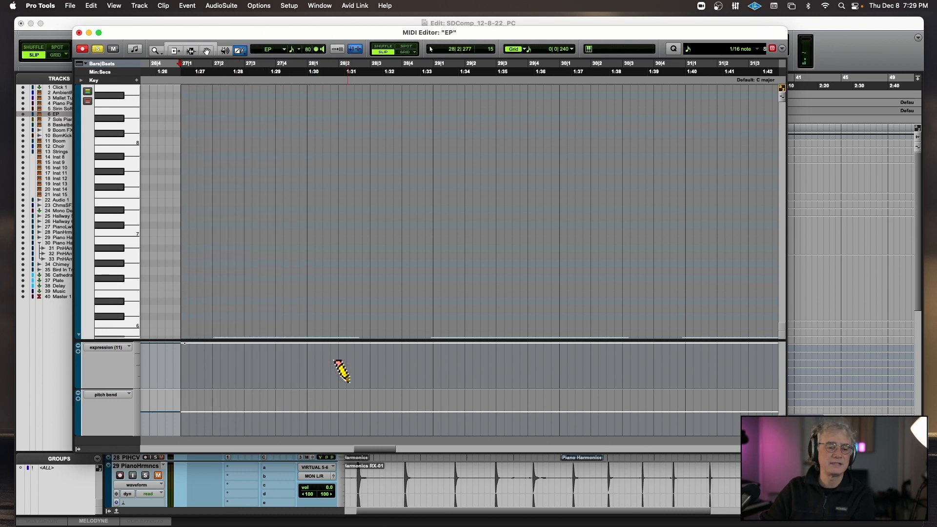
pyautogui.press('r')
pyautogui.press('r')
pyautogui.press('r')
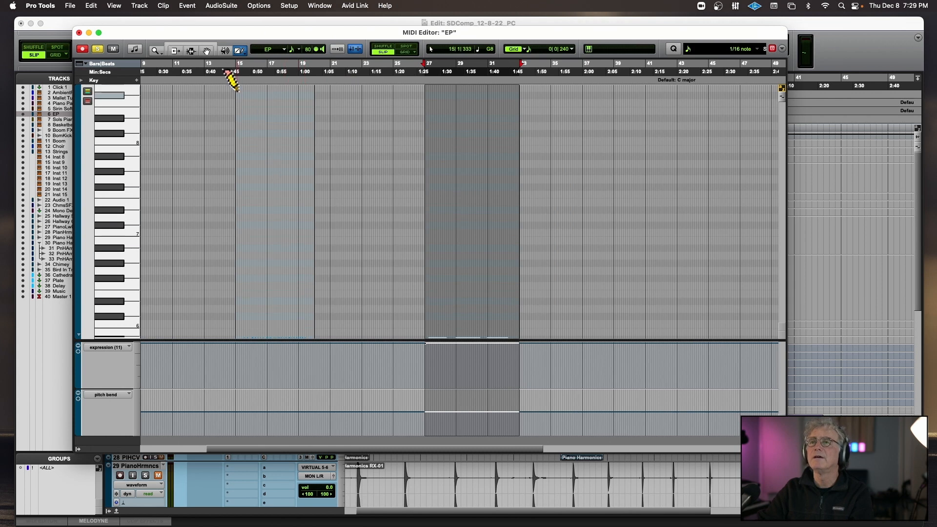
# Audition the earlier EP clip from bar 15 with the expression lane shown.
pyautogui.click(237, 84)
pyautogui.press('space')
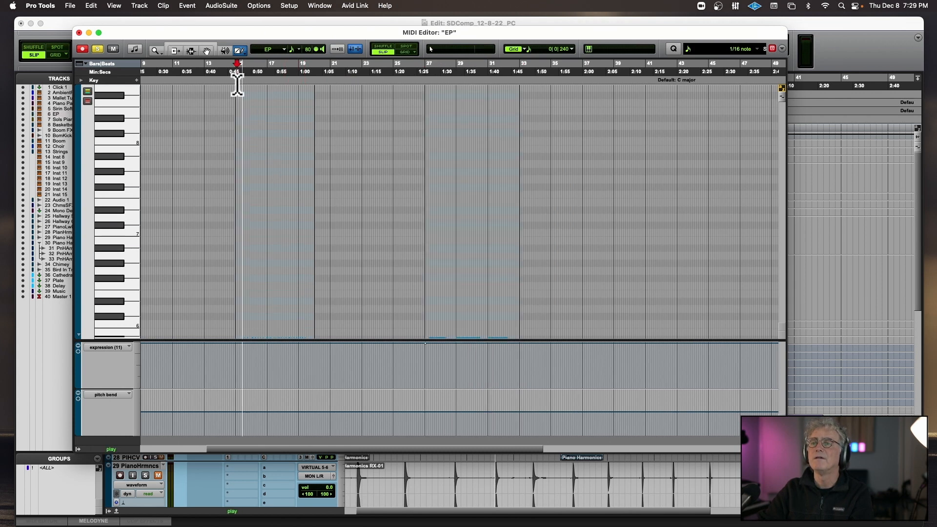
pyautogui.press('space')
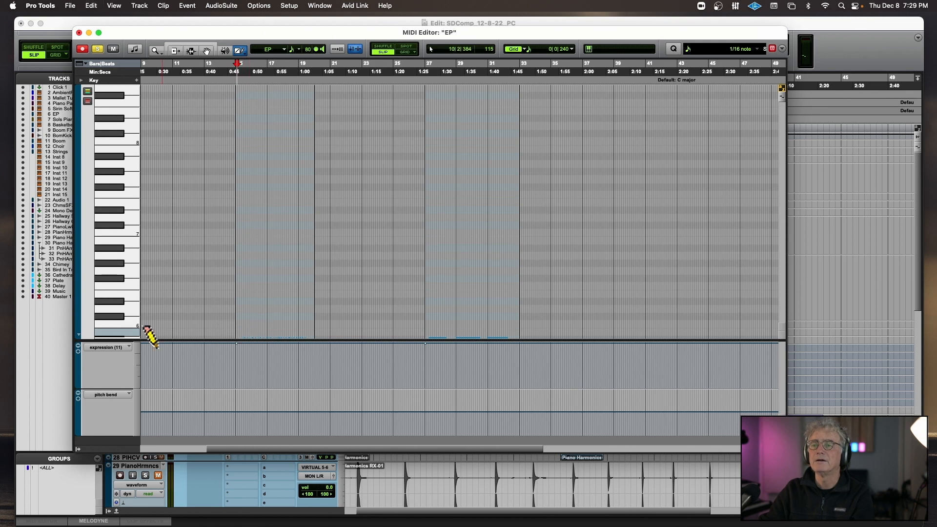
# Show sound cntrl #4 (73) in the controller lane, add a point at about 70 just before bar 15, and audition from bars 15 and 27.
pyautogui.click(118, 348)
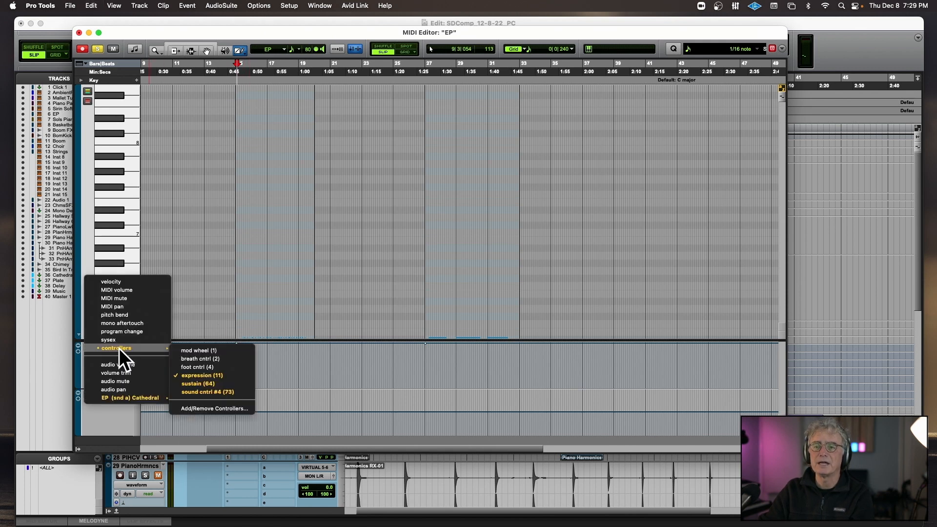
pyautogui.click(215, 392)
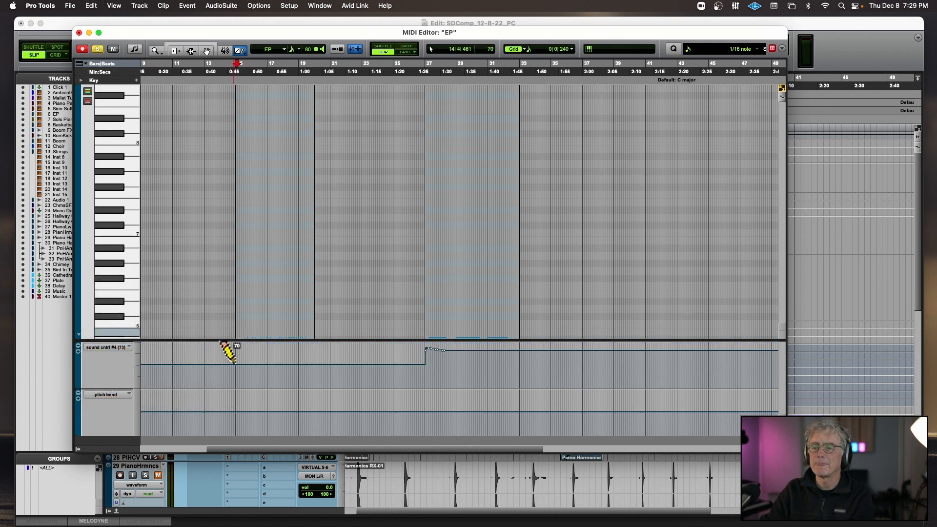
pyautogui.click(235, 363)
pyautogui.press('space')
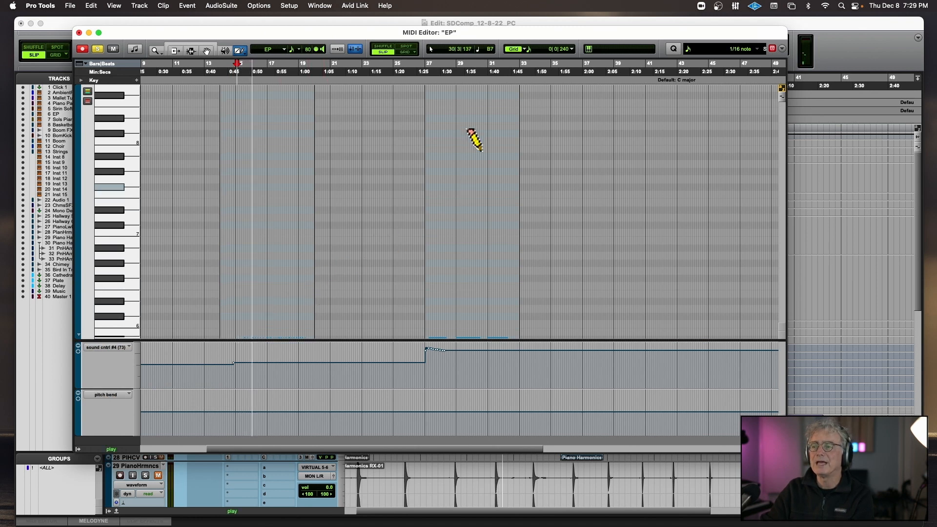
pyautogui.click(427, 87)
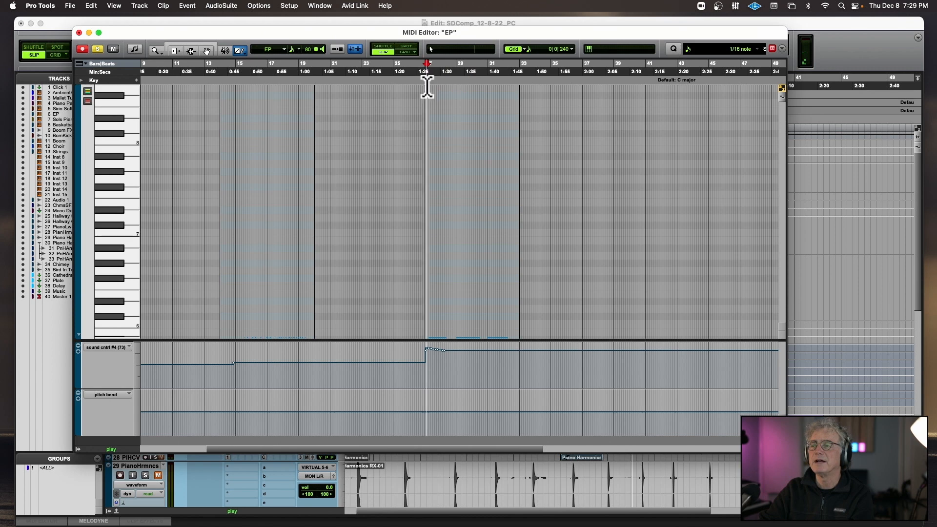
pyautogui.click(79, 32)
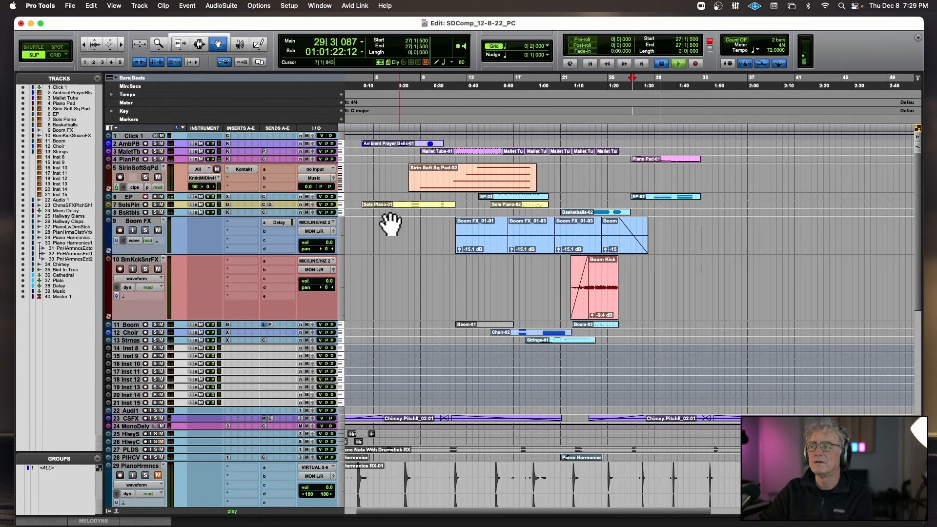
# Reopen the EP clip at bar 27 and redraw its sound cntrl #4 line flat at about 113 to just past bar 33.
pyautogui.doubleClick(664, 197)
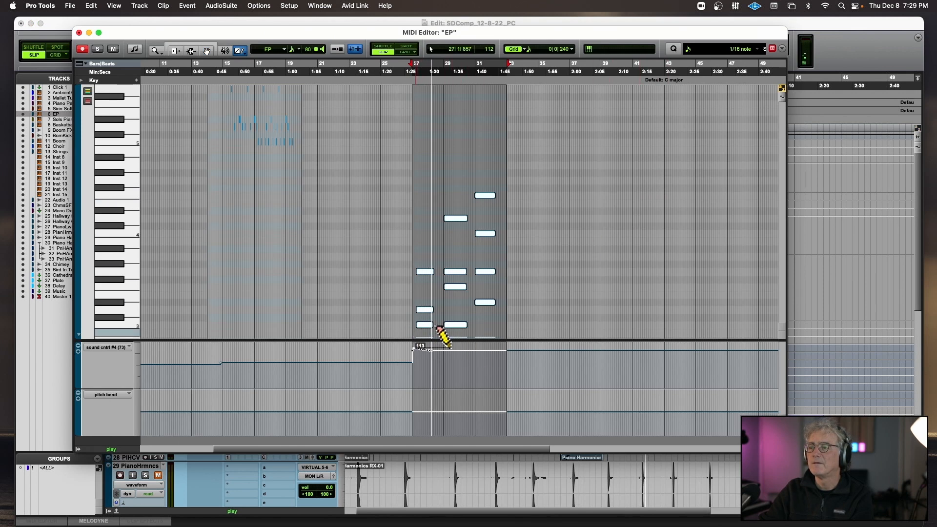
pyautogui.moveTo(449, 348); pyautogui.dragTo(516, 348)
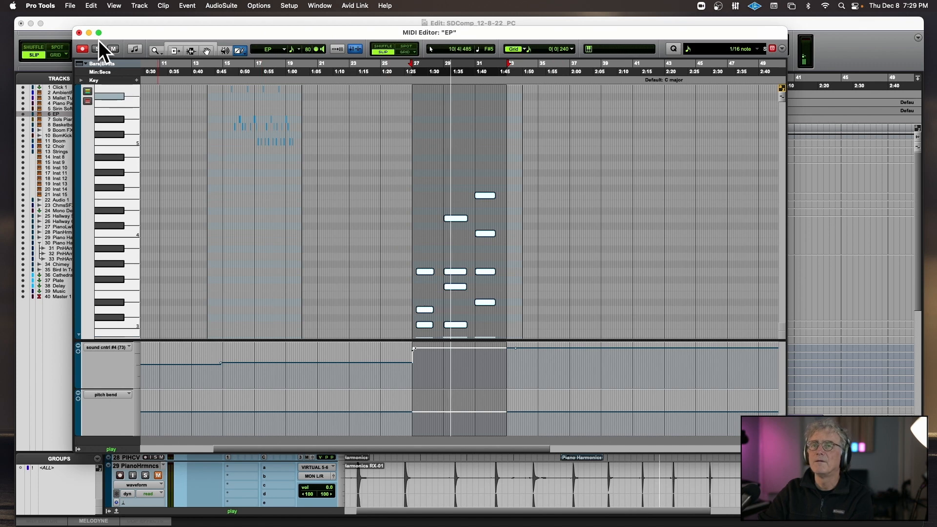
pyautogui.click(79, 32)
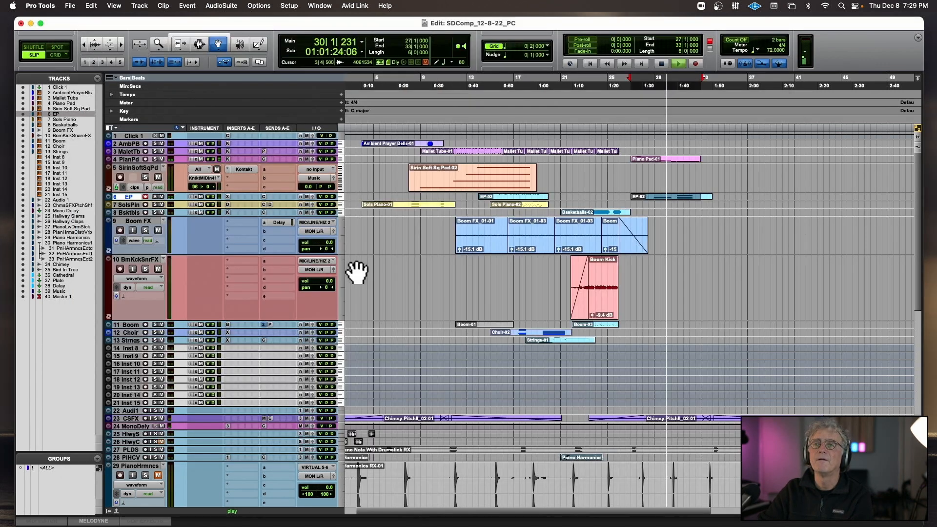
# Record-enable the Sirin Soft Sq Pad track, switch record-enable to the Choir track, and stop playback.
pyautogui.click(119, 175)
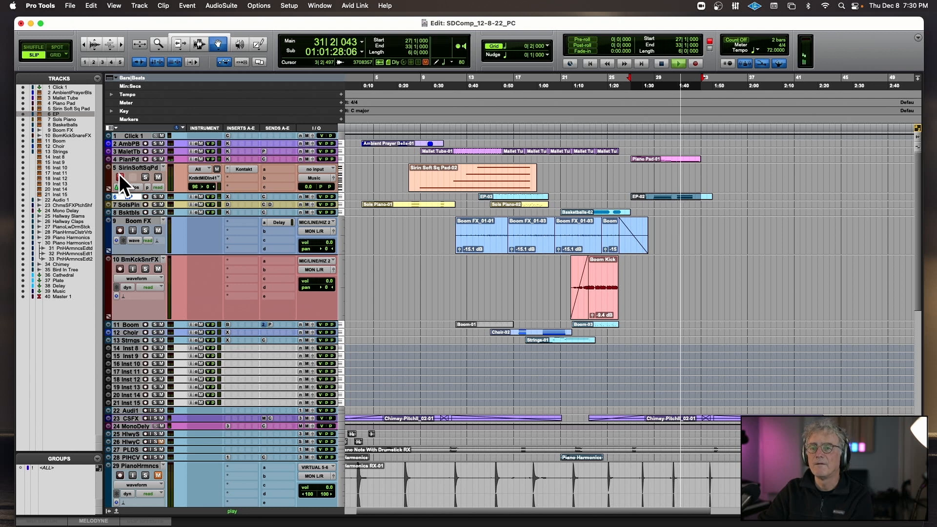
pyautogui.click(146, 333)
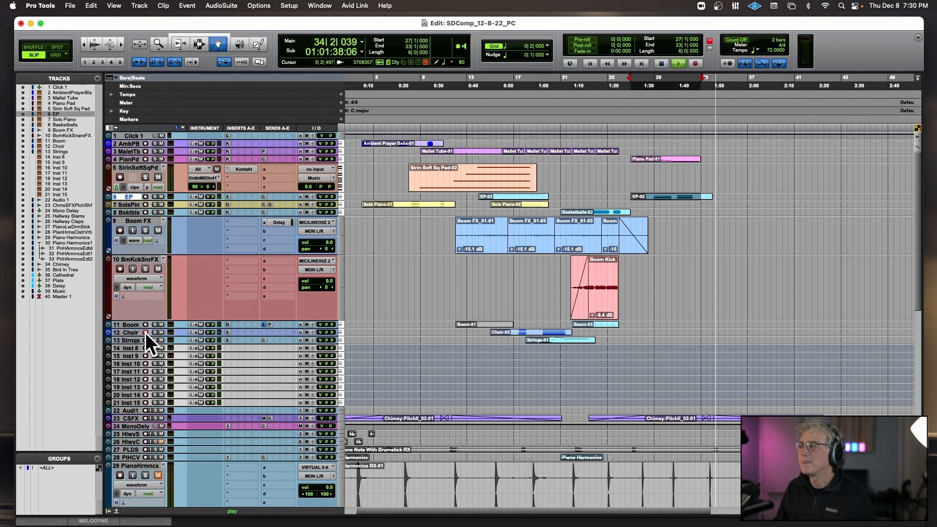
pyautogui.press('space')
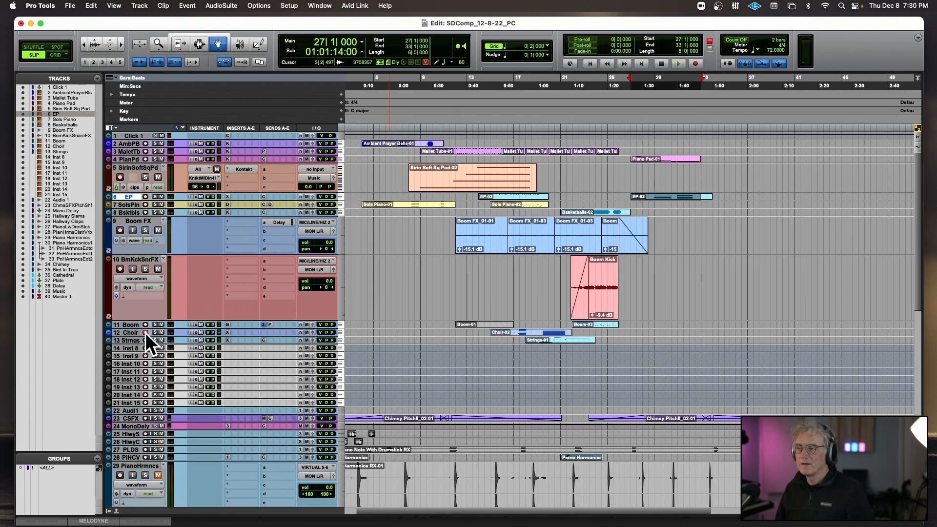